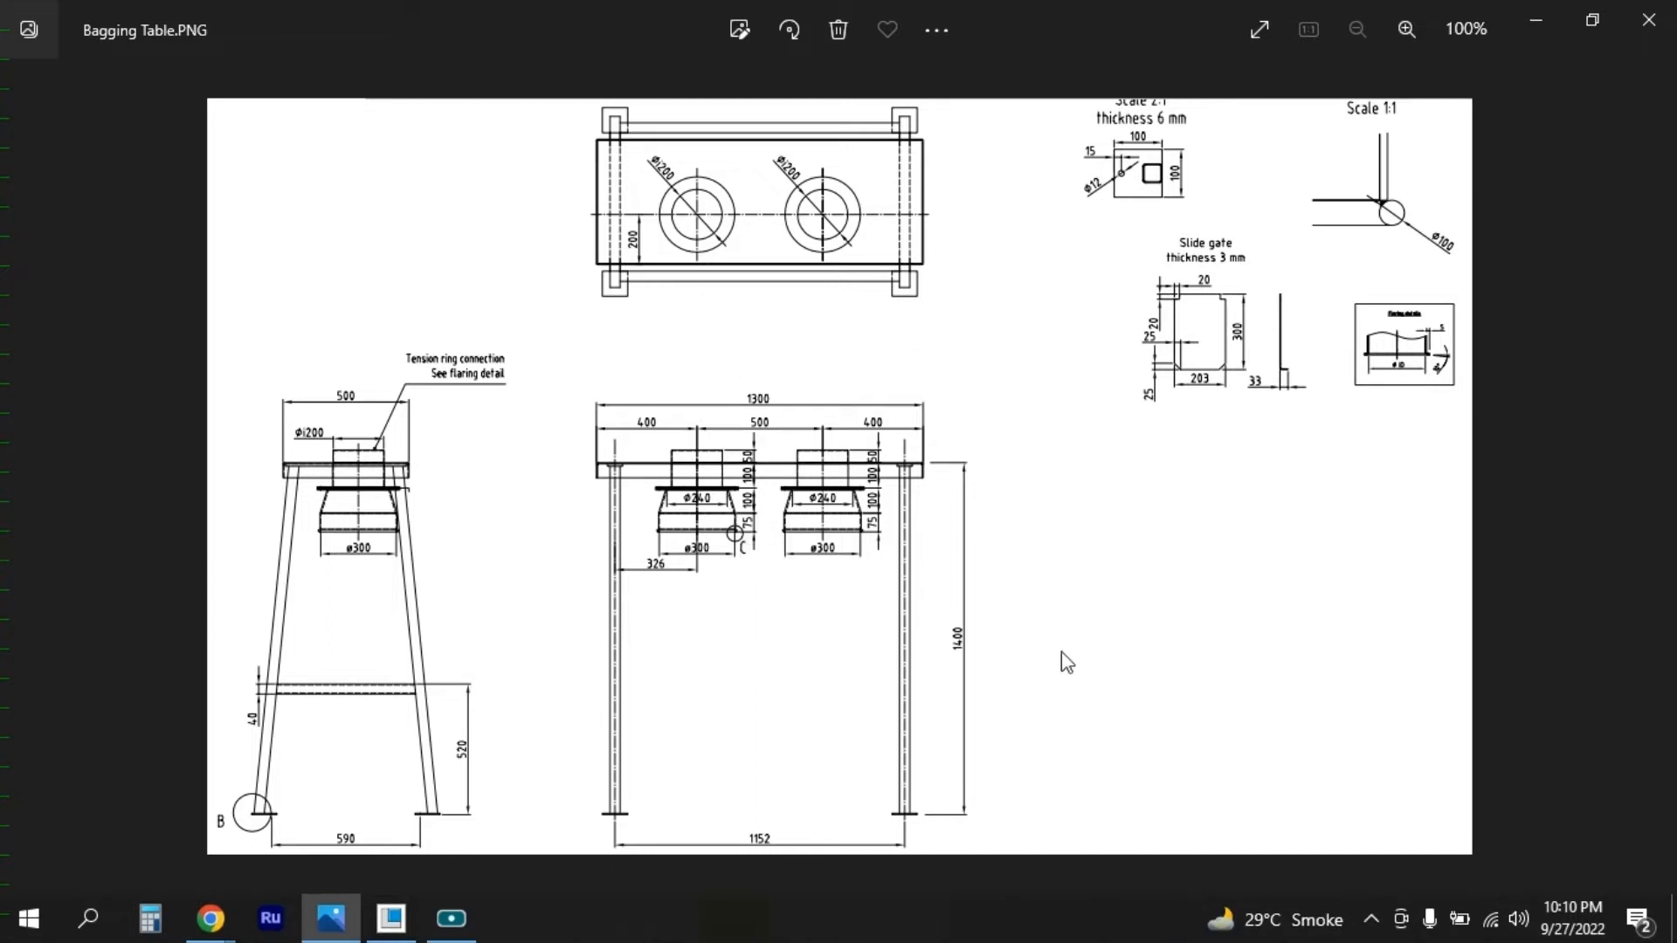
Step: Switch to Creo Parametric and create a new solid part from the mmns_part_solid_abs template instead of the default one
{"action": "left_click", "coordinate": [390, 922]}
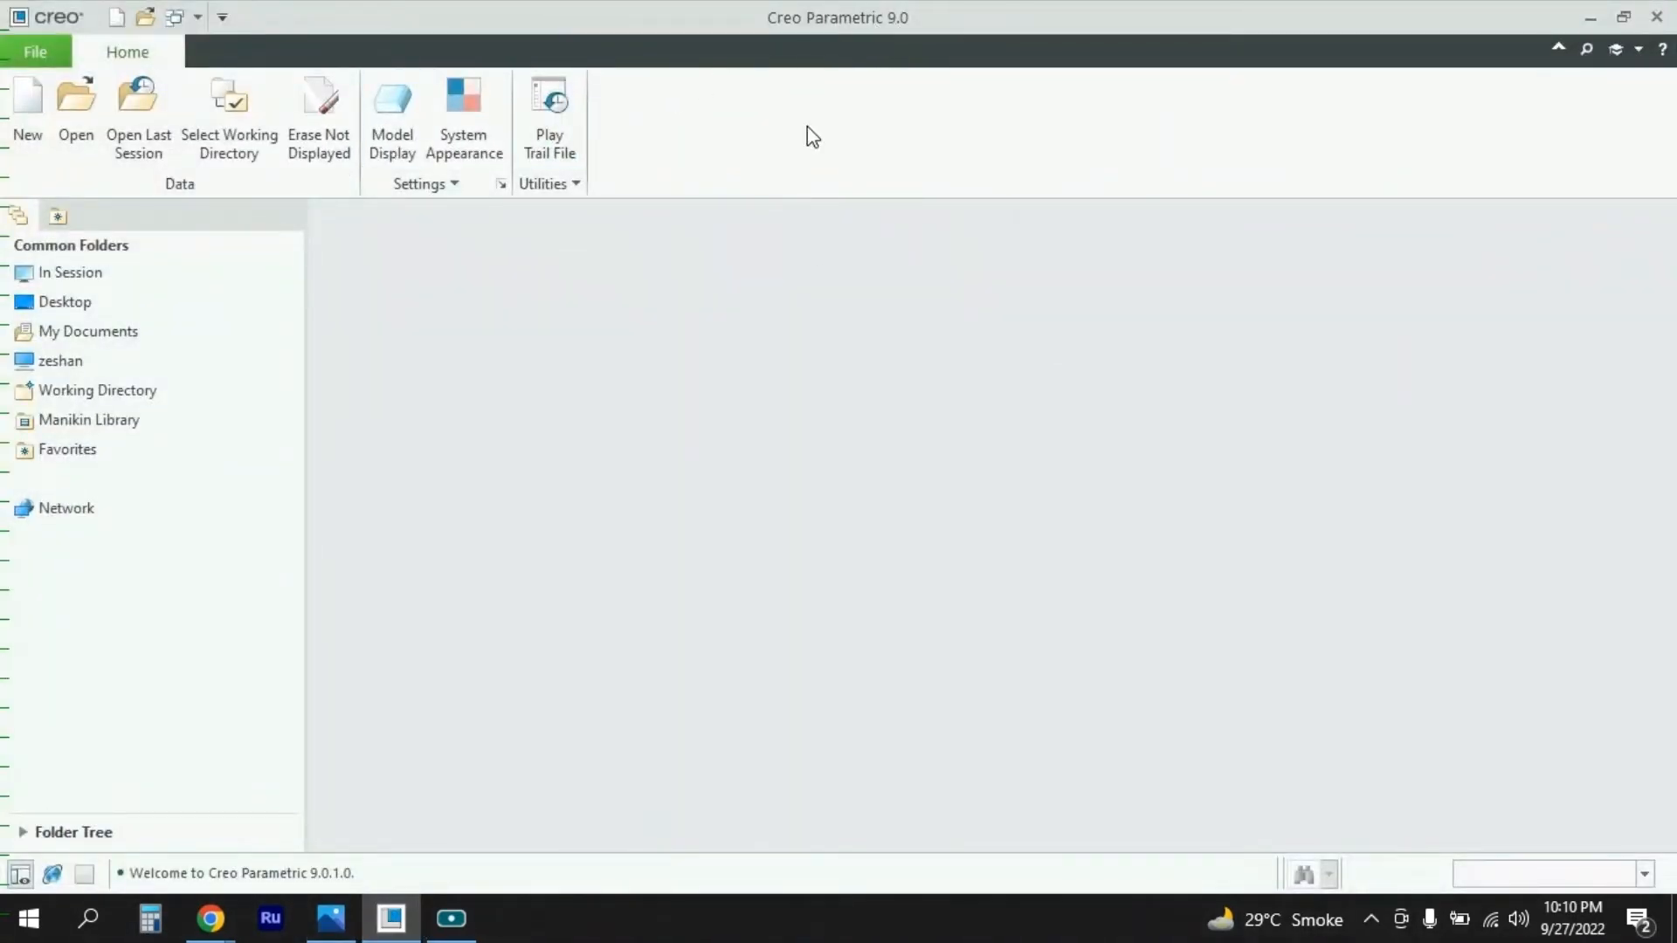
{"action": "left_click", "coordinate": [28, 106]}
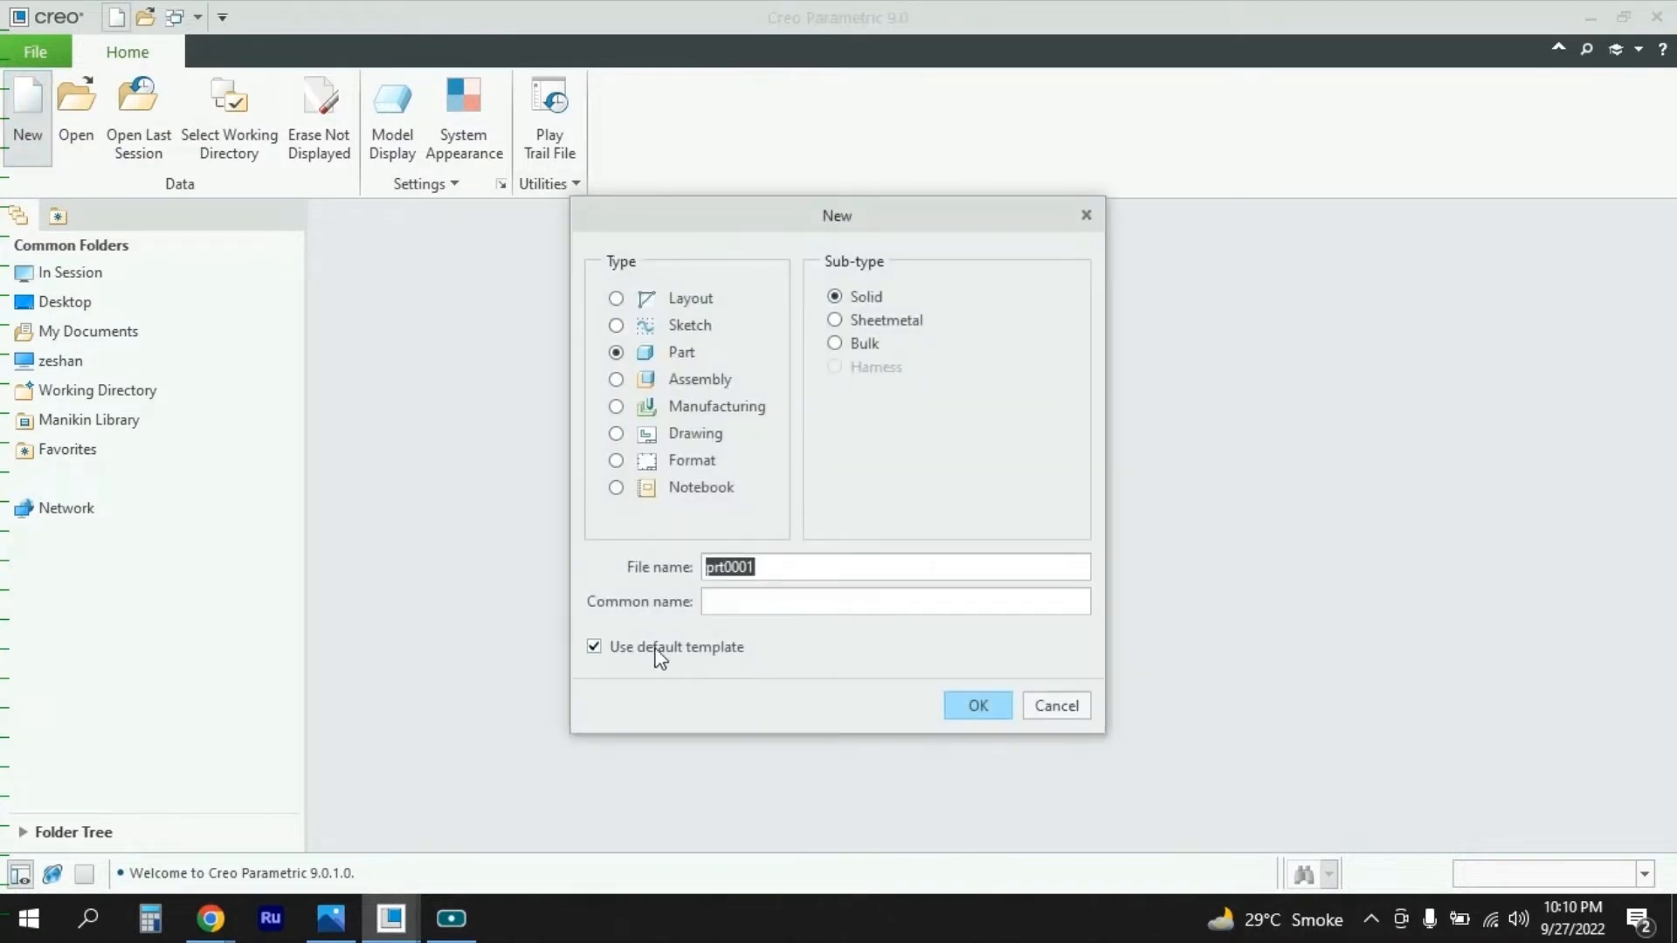
{"action": "left_click", "coordinate": [655, 649]}
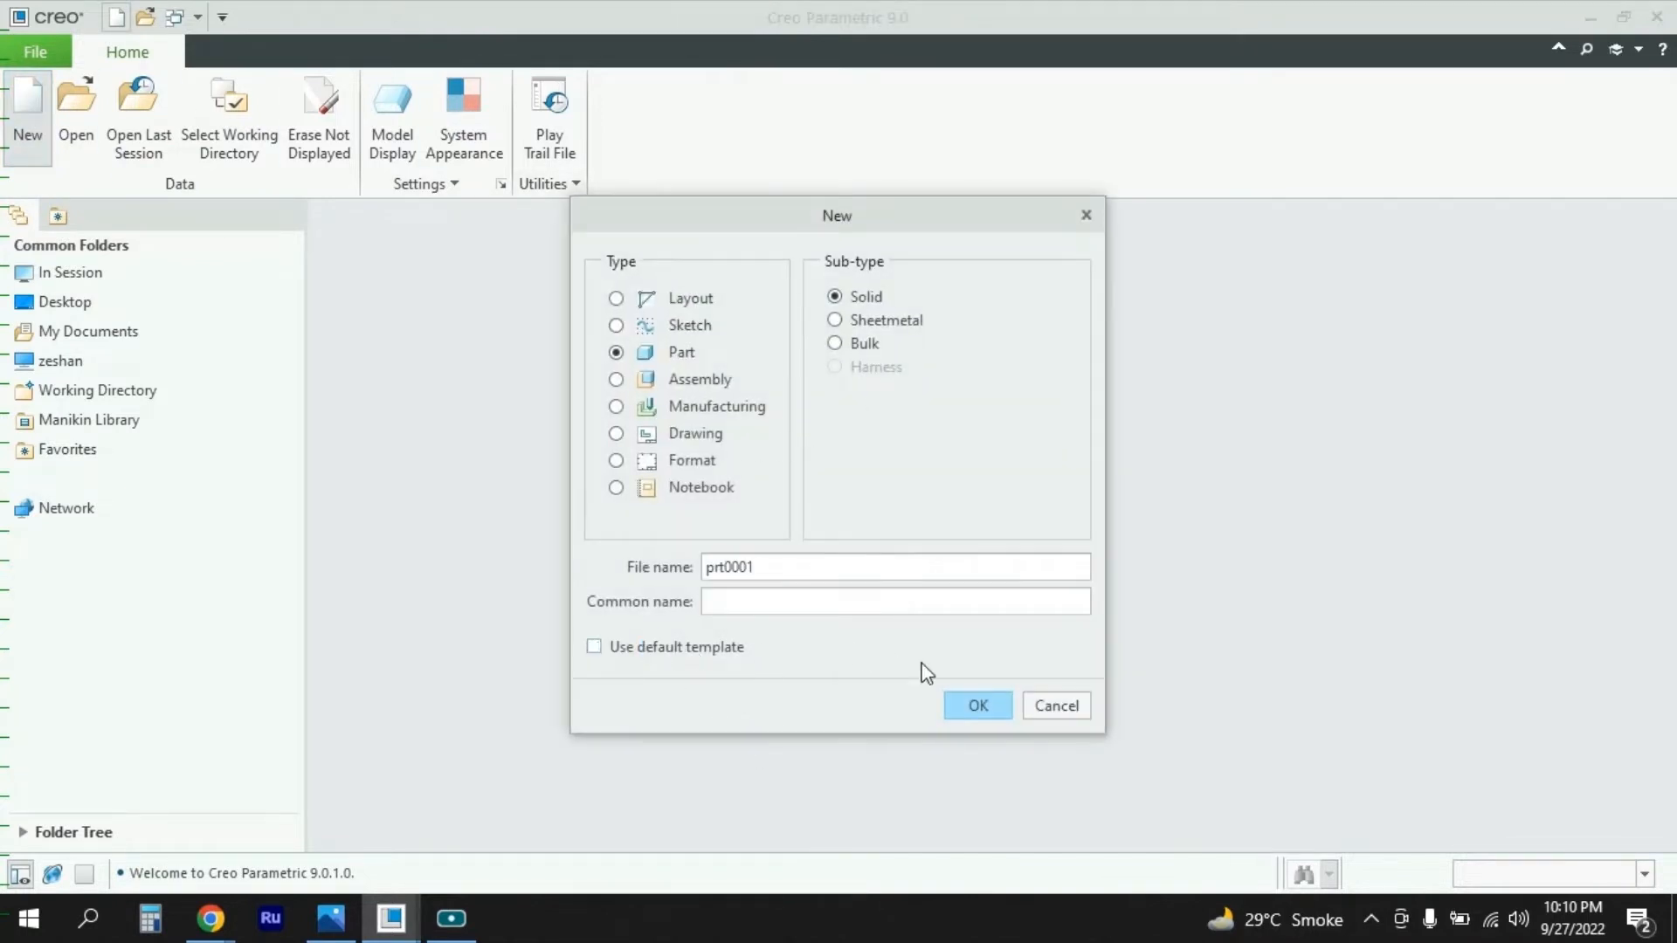
{"action": "left_click", "coordinate": [978, 705]}
{"action": "scroll", "coordinate": [786, 367], "scroll_direction": "down", "scroll_amount": 2}
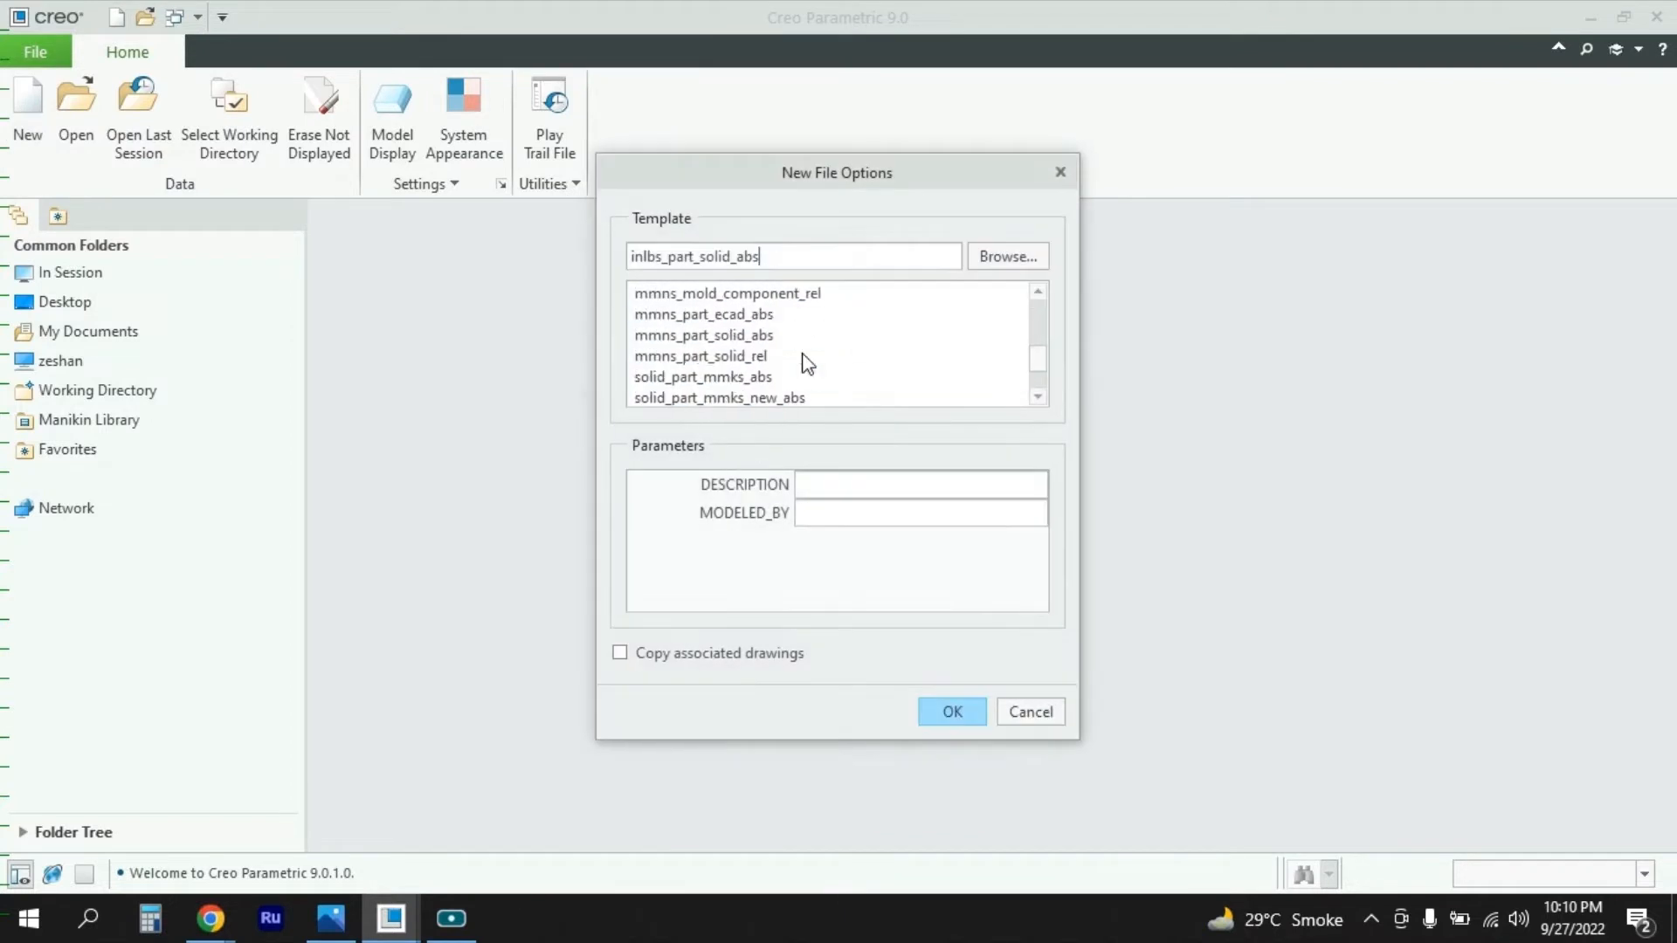
{"action": "left_click", "coordinate": [735, 337]}
{"action": "left_click", "coordinate": [951, 711]}
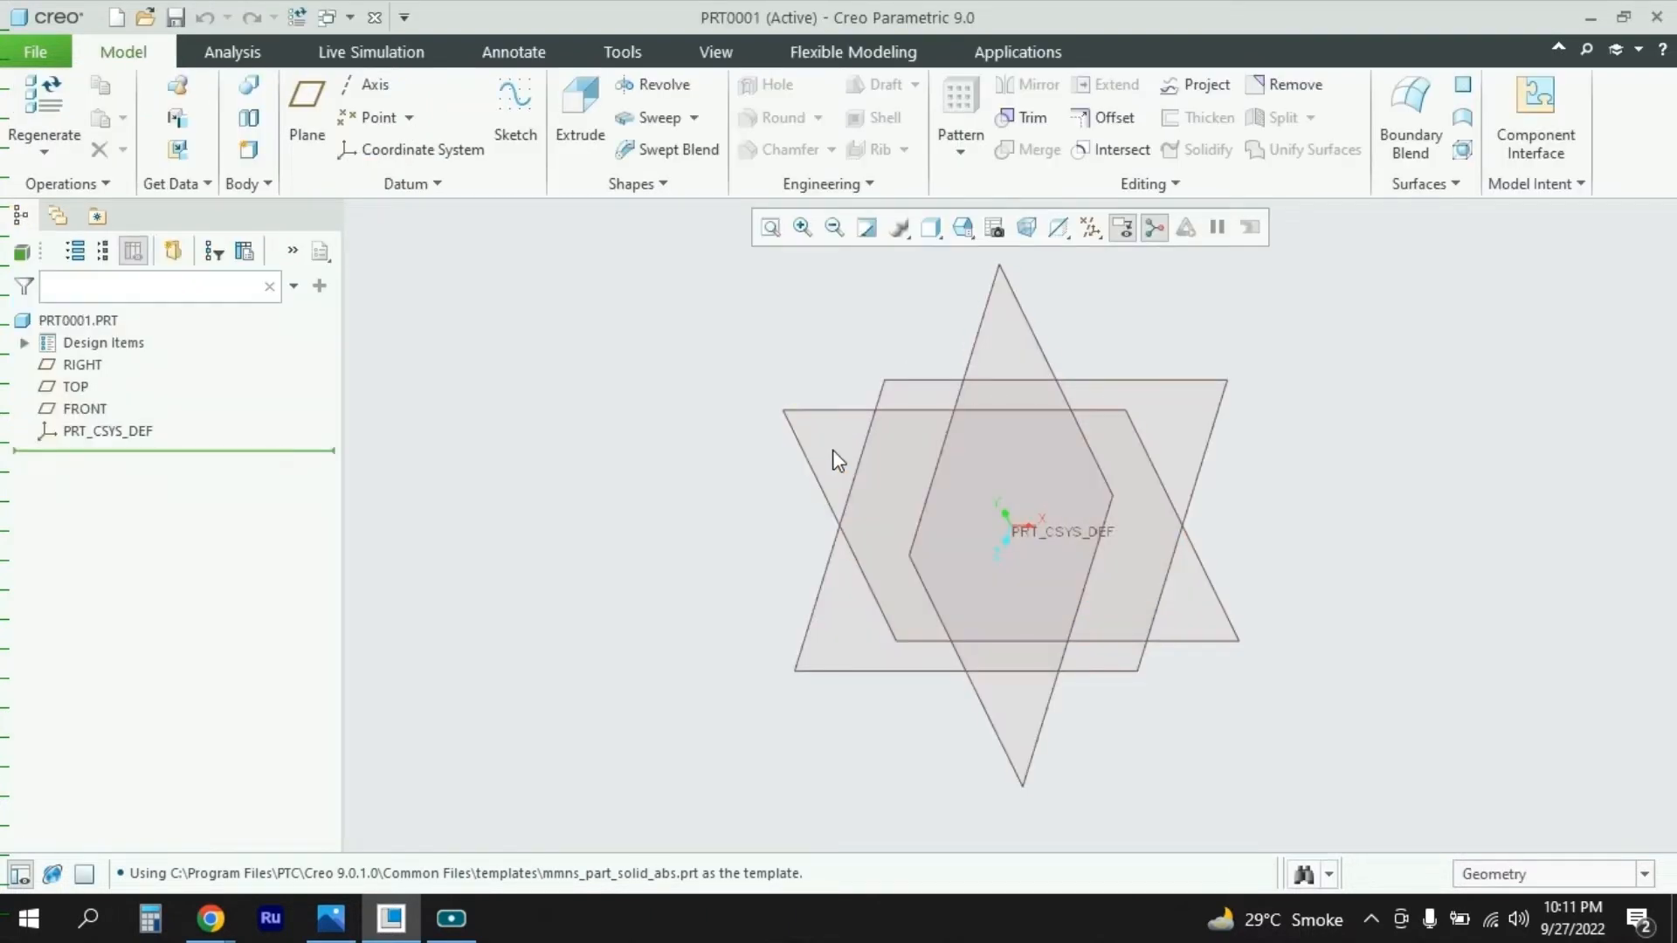
Step: Start an Extrude sketch on the FRONT plane and draw a corner rectangle about 319 by 216 mm around the origin
{"action": "left_click", "coordinate": [332, 918]}
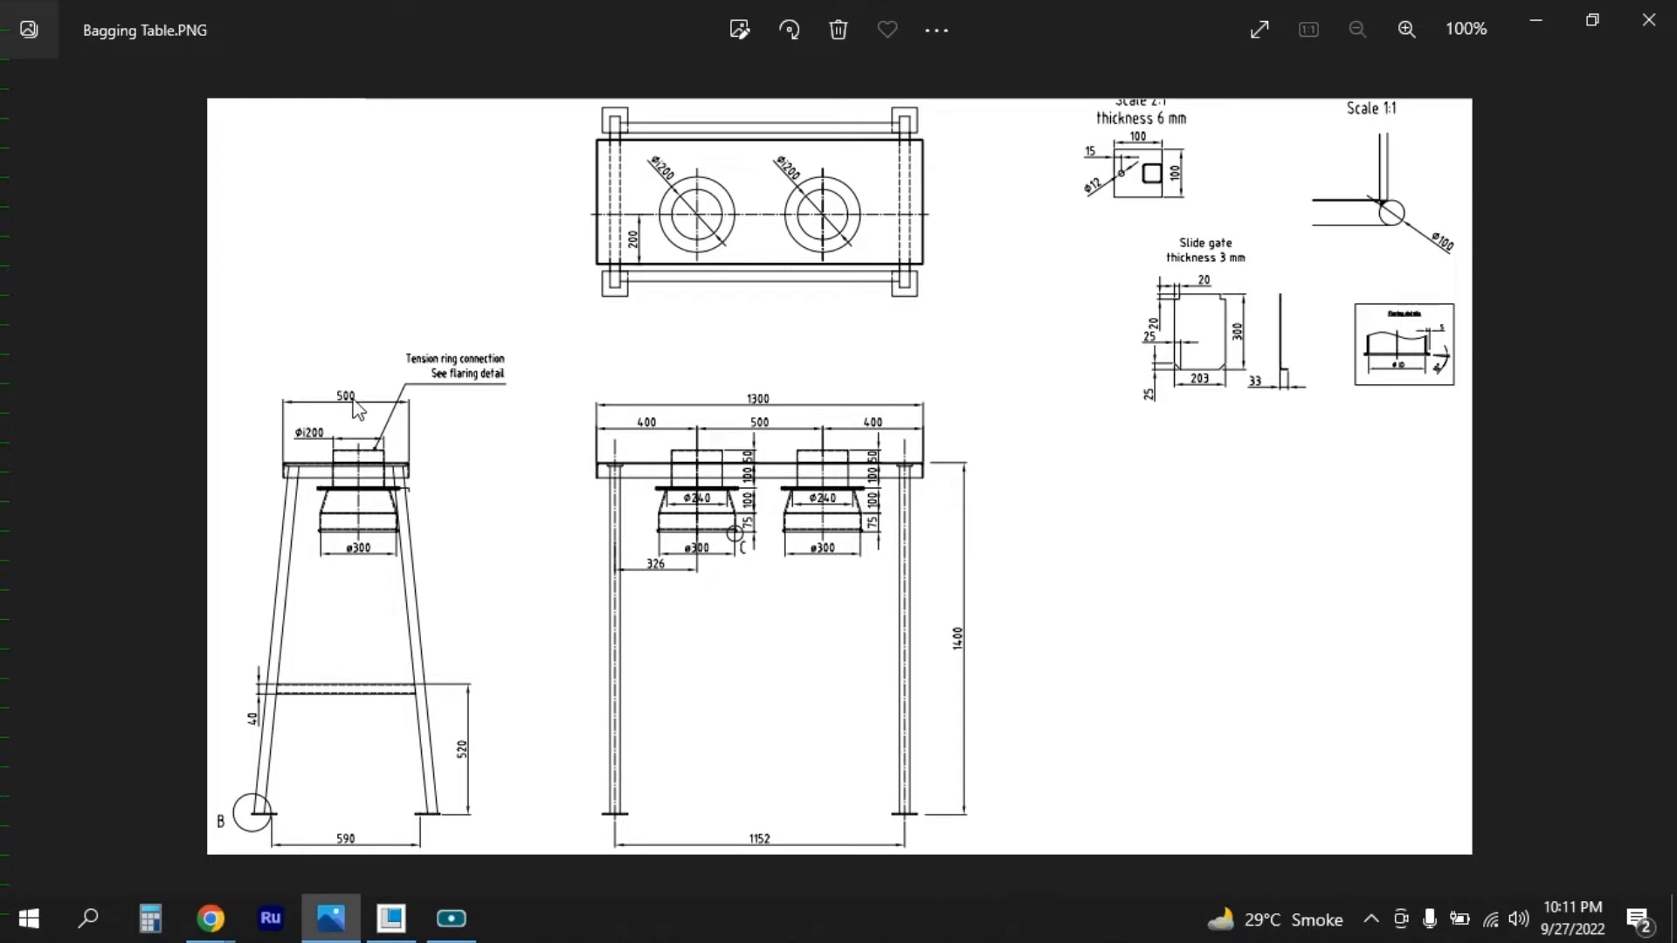
{"action": "left_click", "coordinate": [390, 918]}
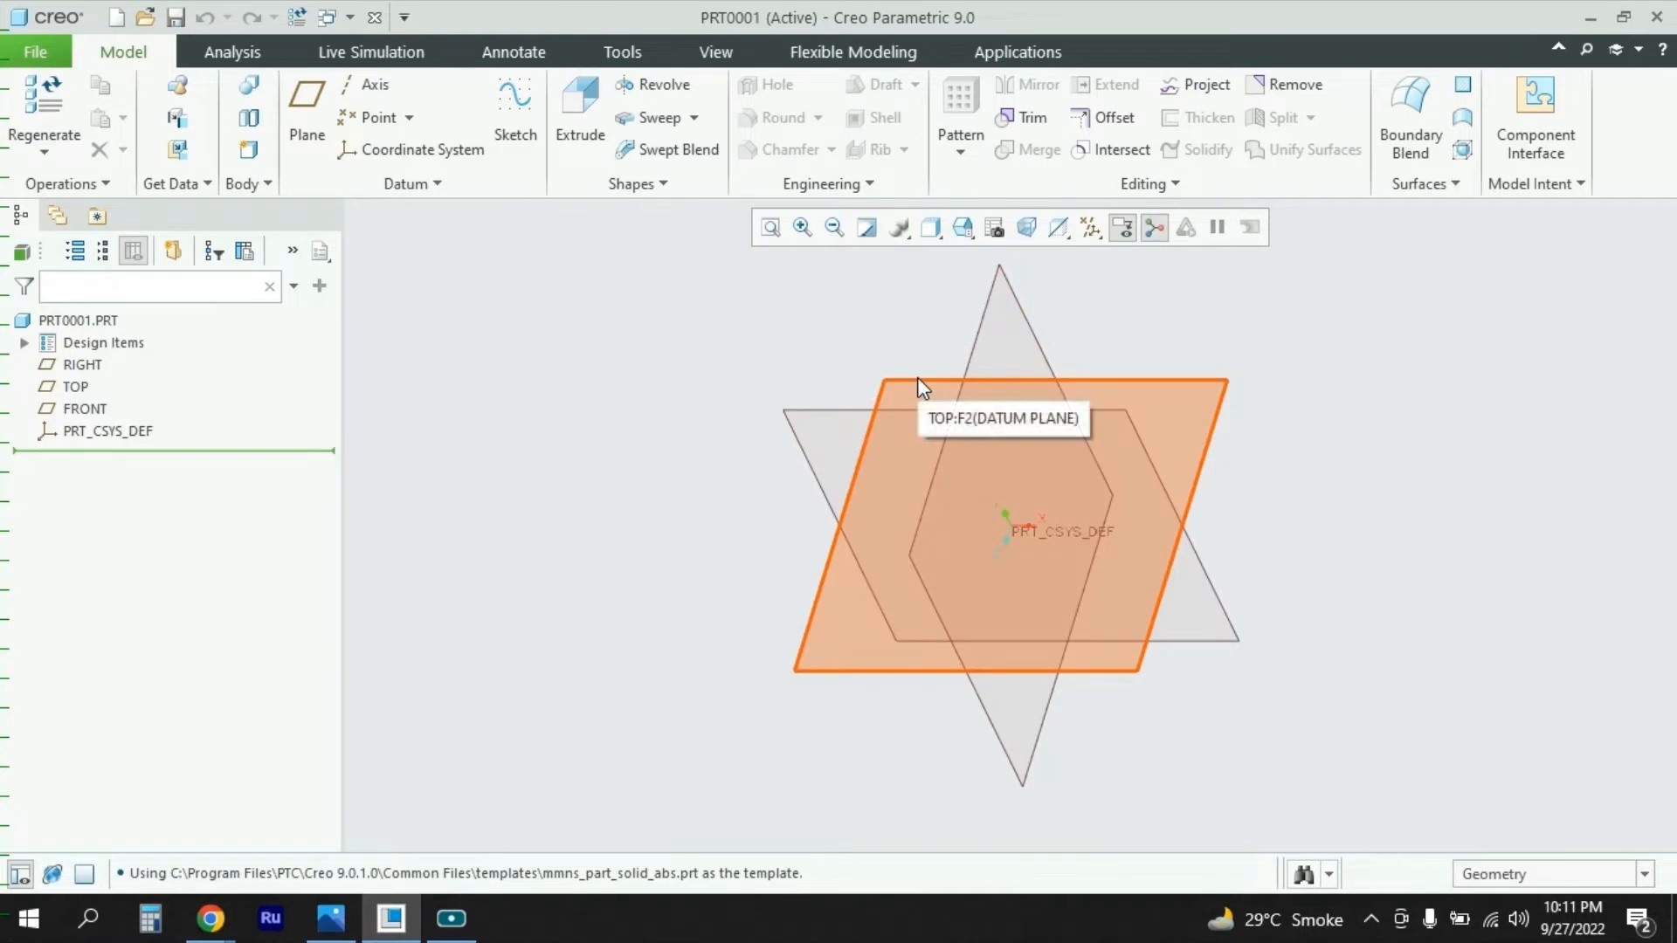
{"action": "left_click", "coordinate": [846, 407]}
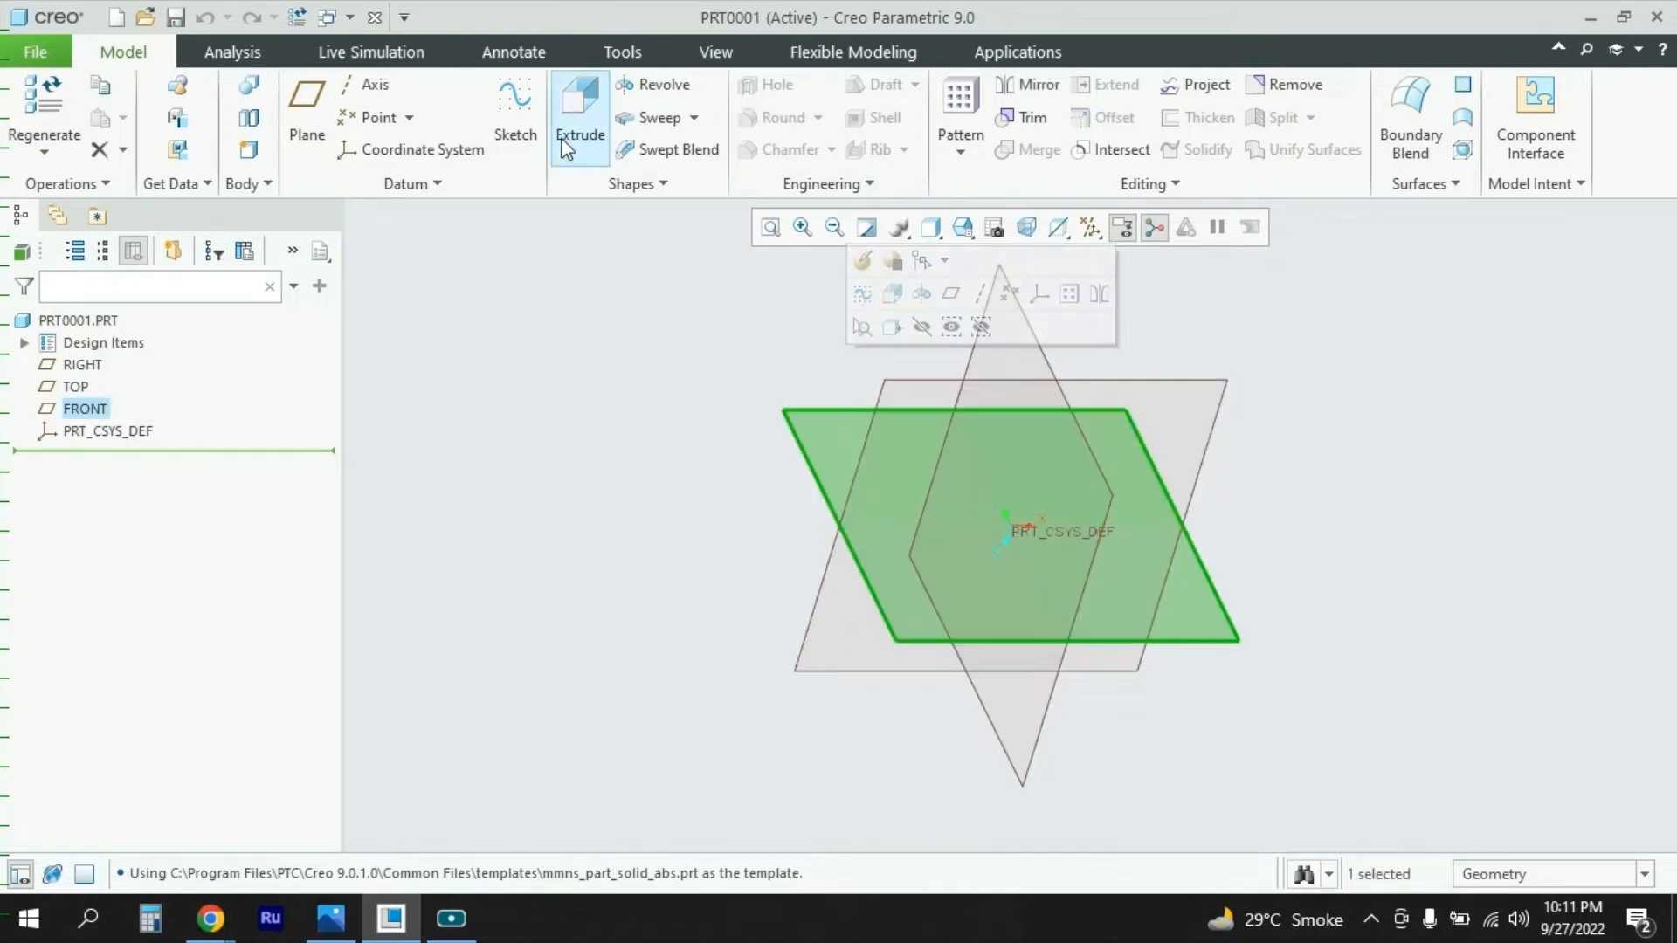
{"action": "left_click", "coordinate": [579, 113]}
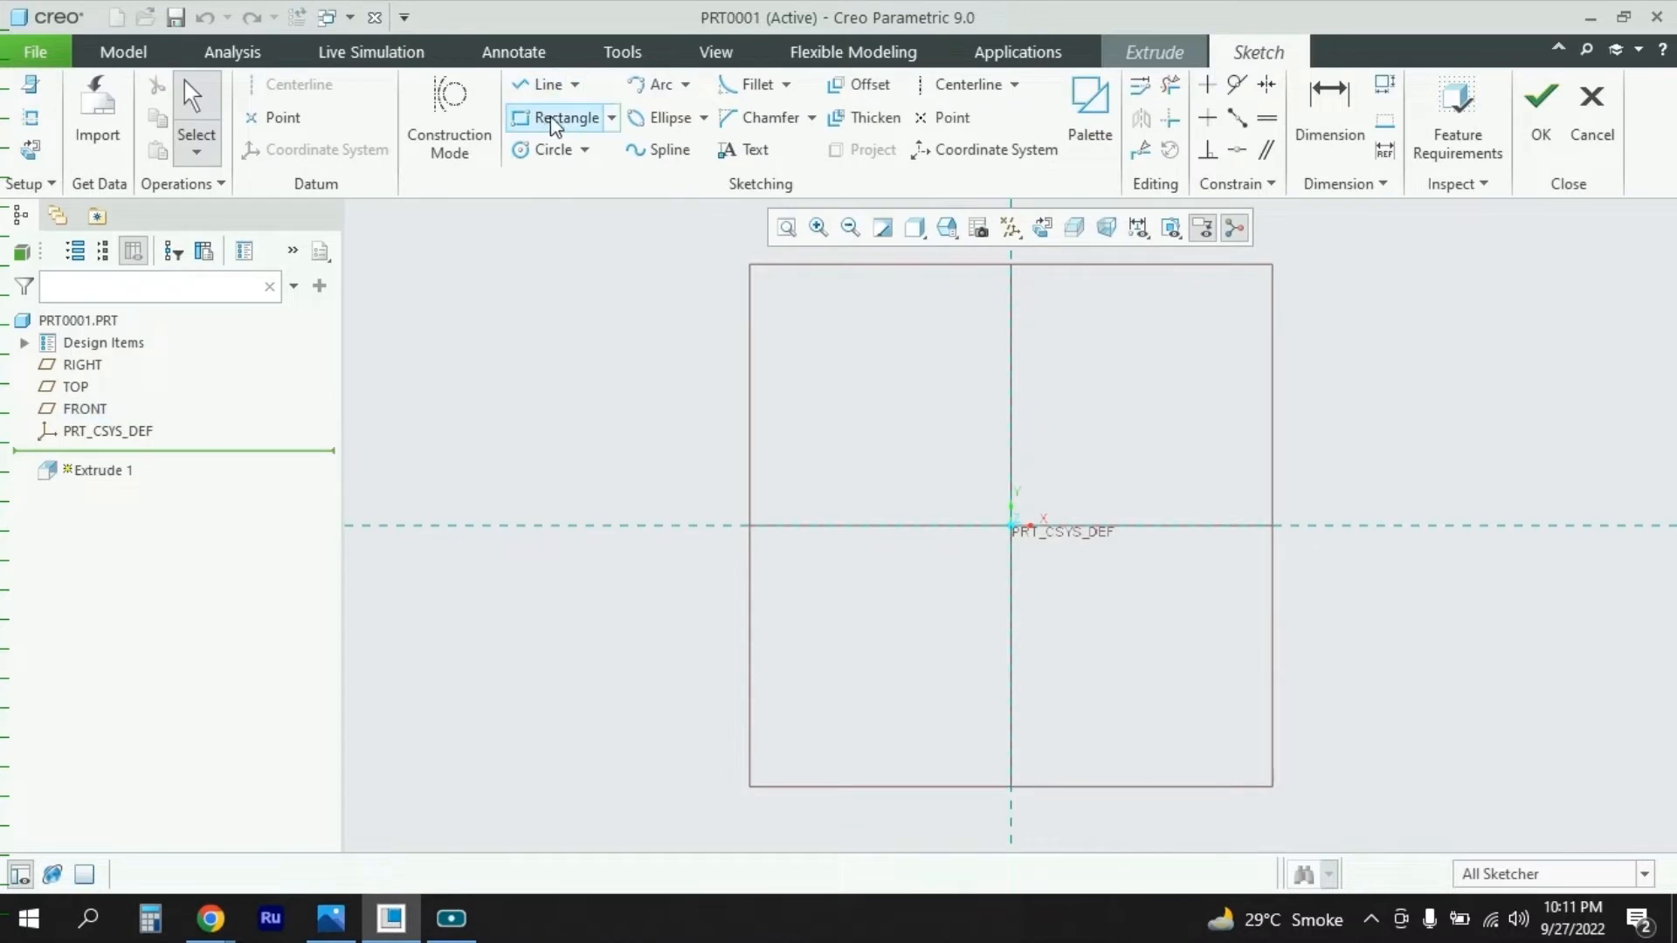
{"action": "left_click", "coordinate": [612, 117]}
{"action": "left_click", "coordinate": [594, 148]}
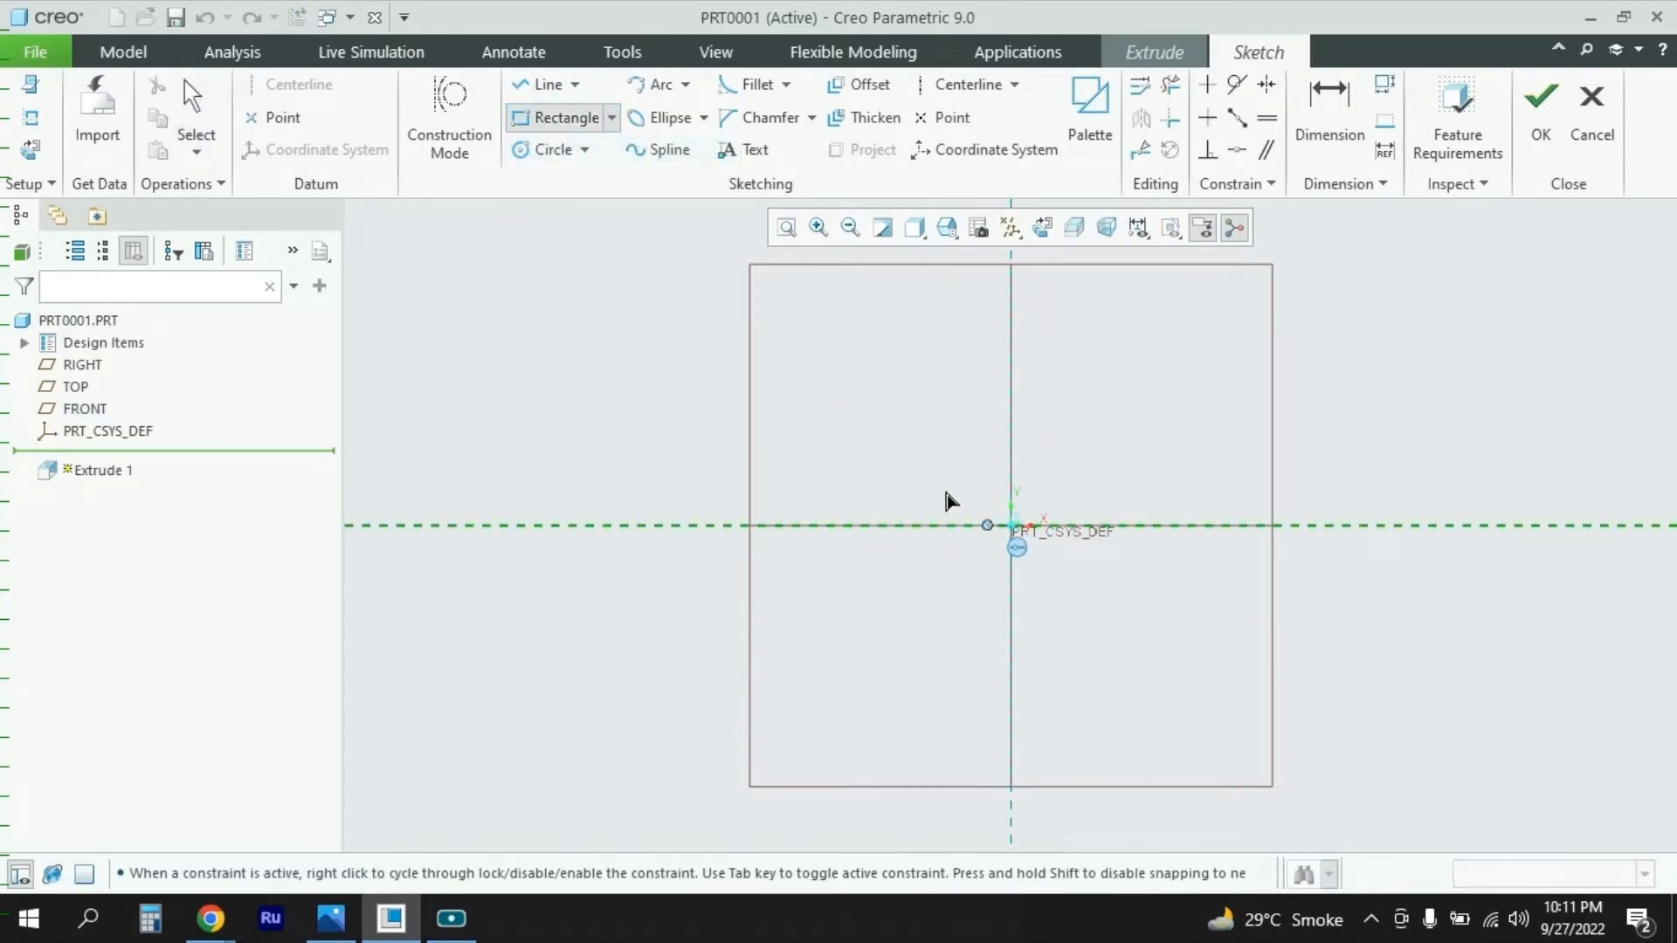
{"action": "left_click", "coordinate": [845, 403]}
{"action": "left_click", "coordinate": [930, 635]}
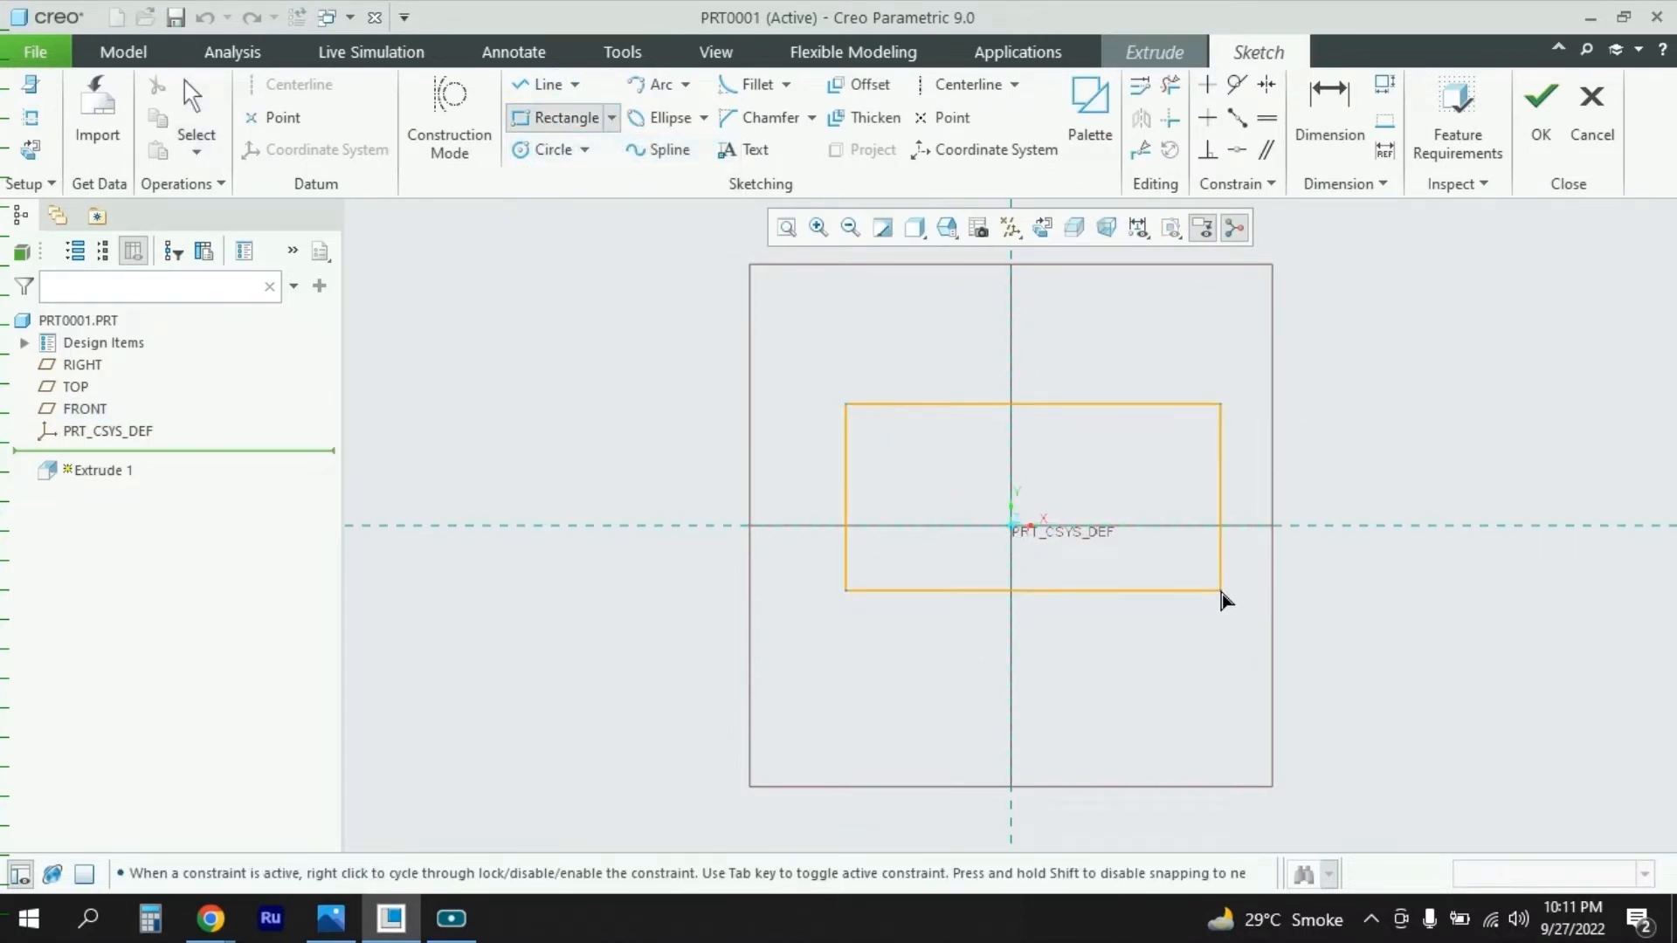
{"action": "left_click", "coordinate": [1173, 625]}
{"action": "middle_click", "coordinate": [1375, 493]}
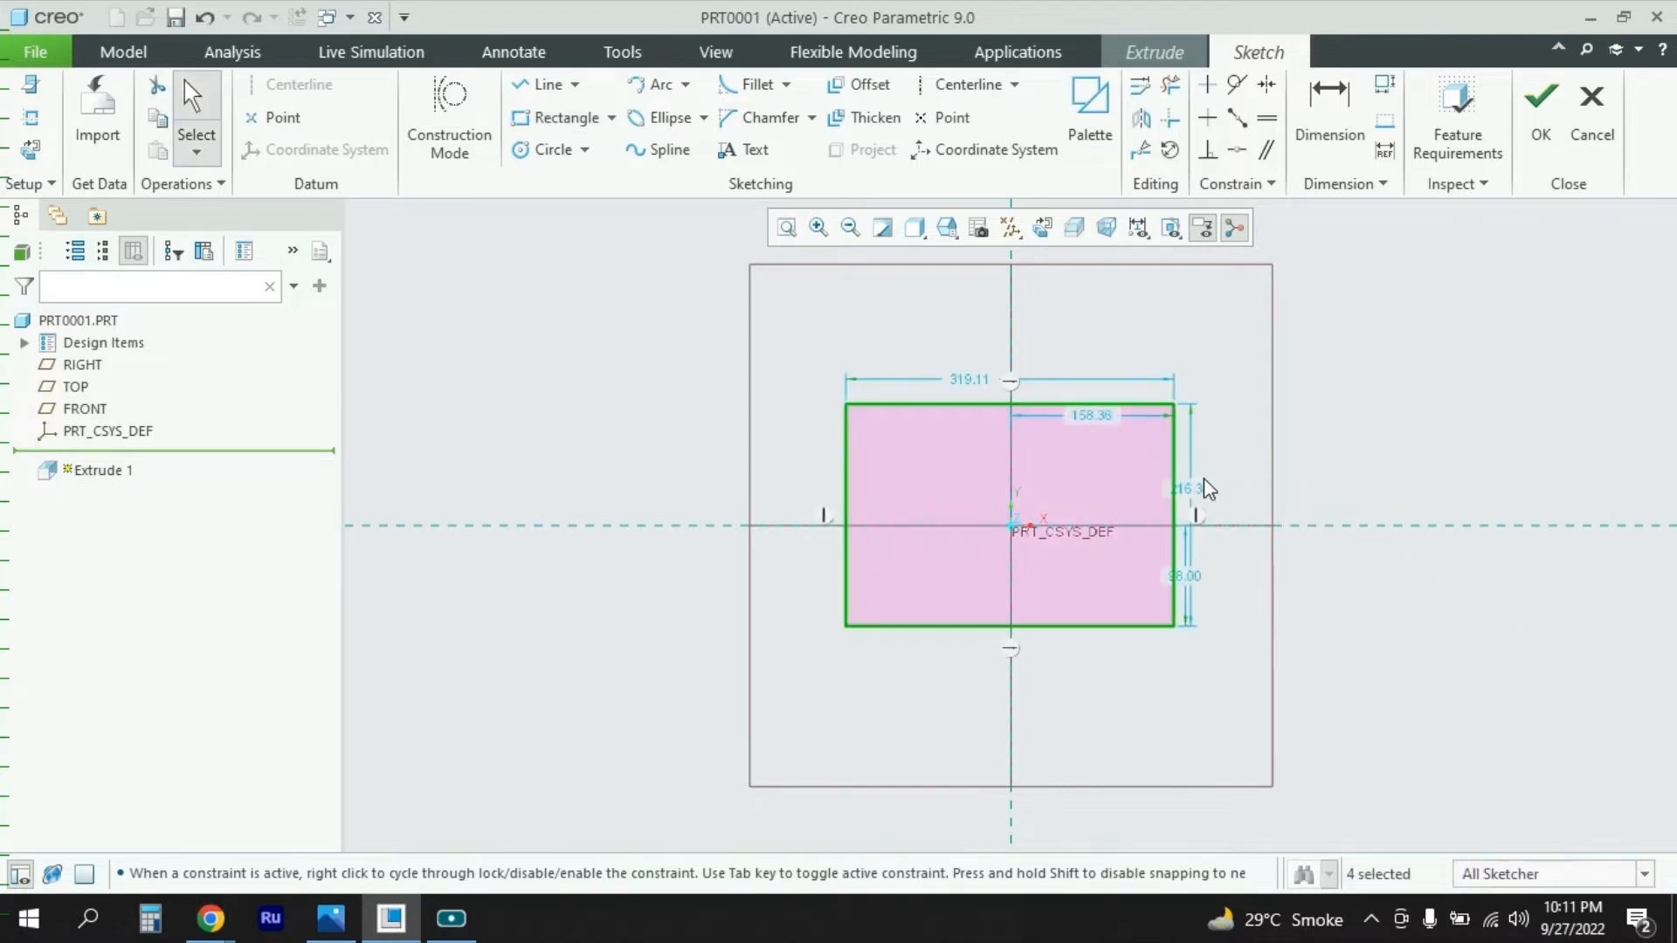
Step: Check the Bagging Table drawing for the tabletop size and set the rectangle's width to 1300 mm and height to 500 mm
{"action": "left_click", "coordinate": [353, 923]}
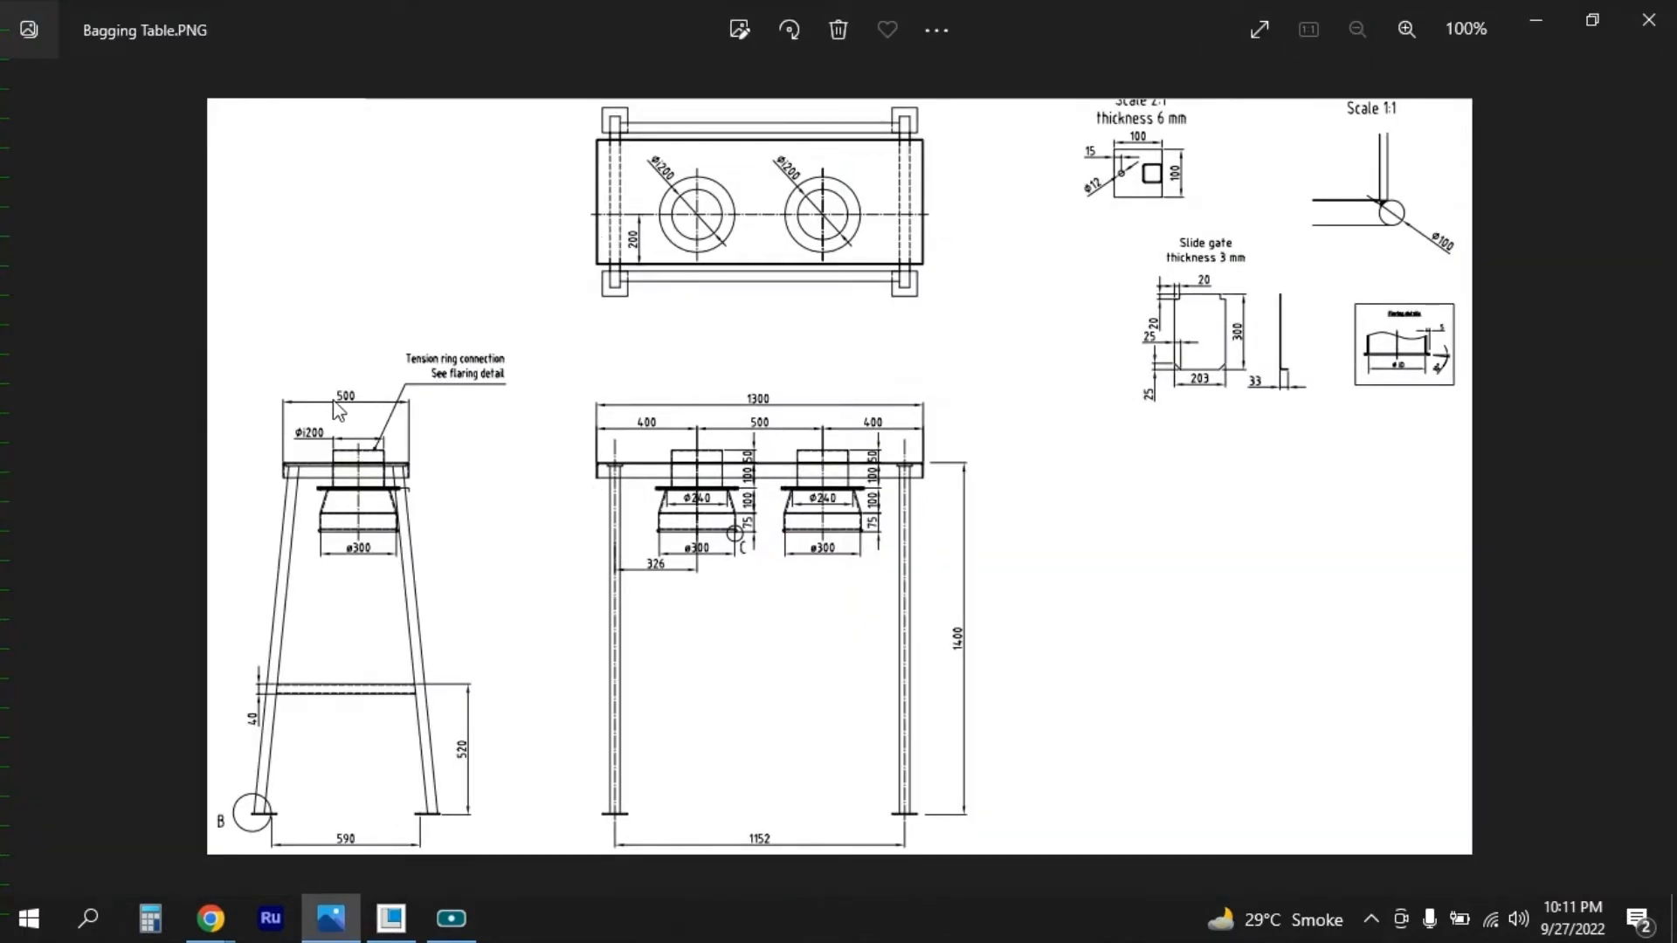
{"action": "key", "text": "alt+Tab"}
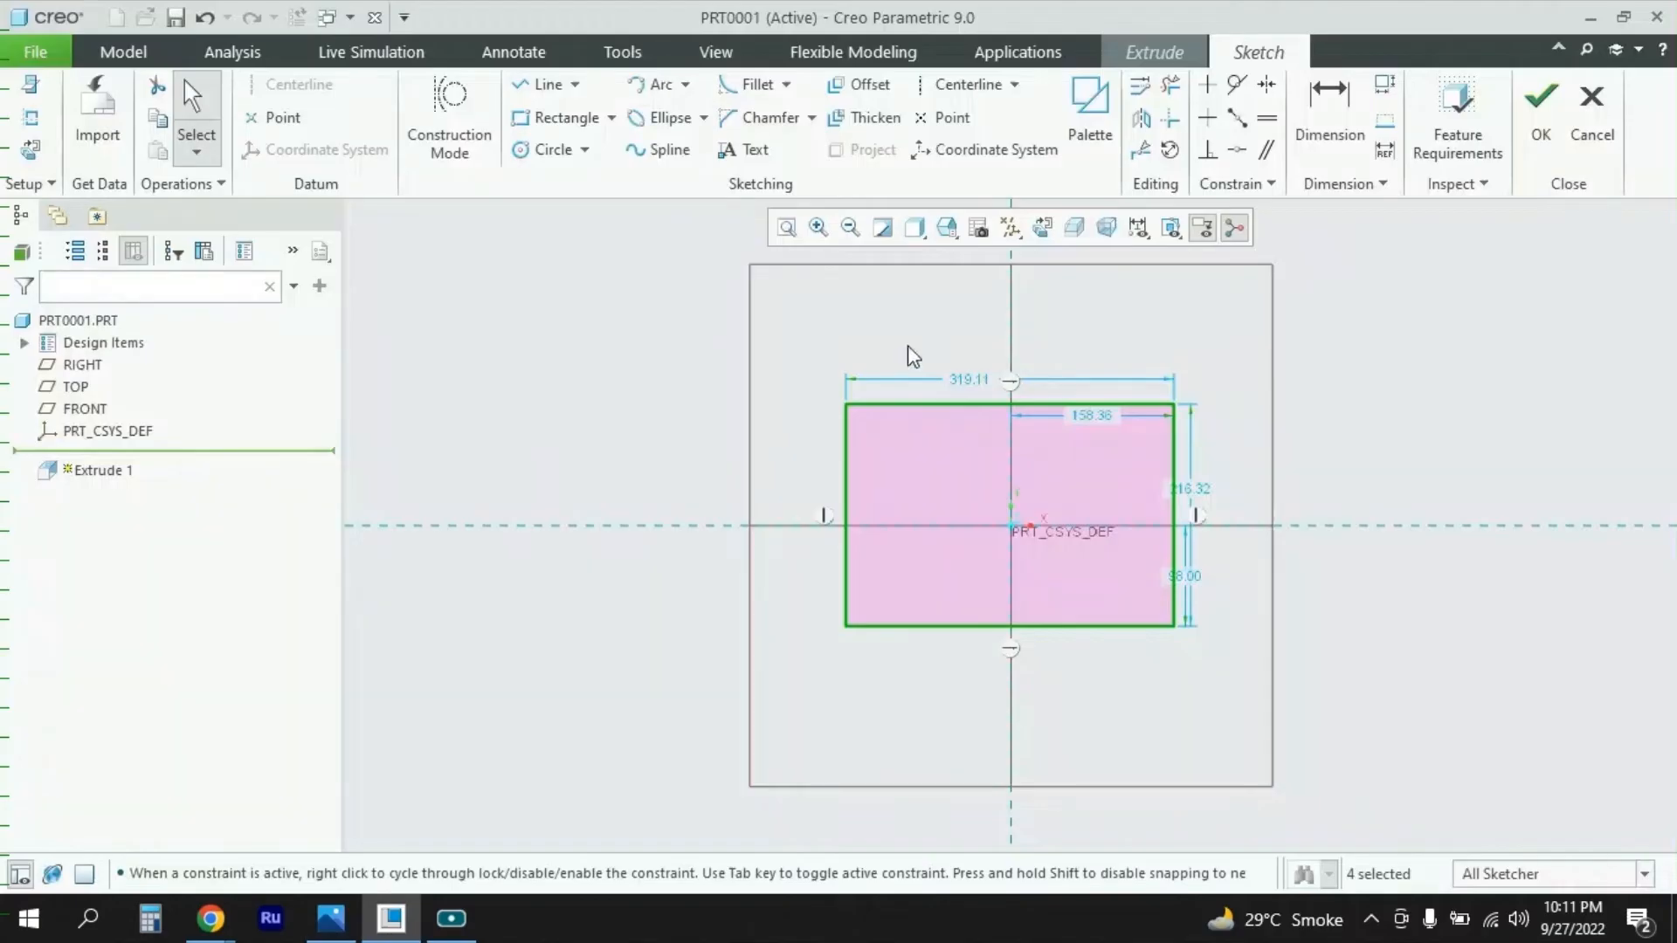
{"action": "double_click", "coordinate": [1002, 377]}
{"action": "type", "text": "1"}
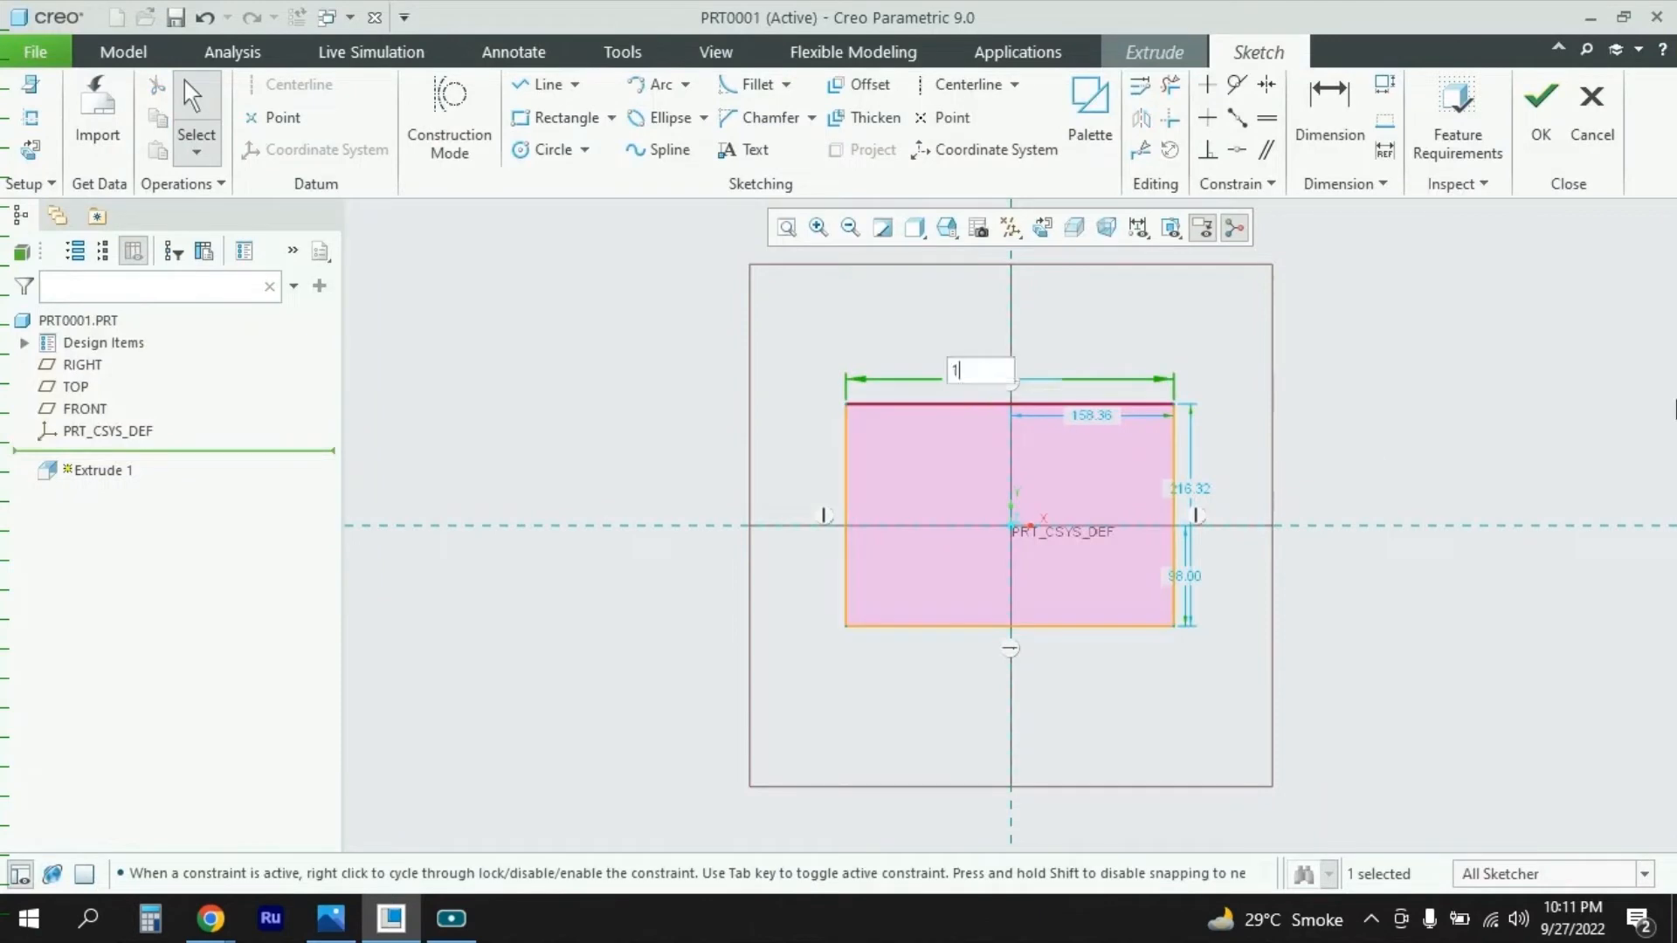
{"action": "type", "text": "300"}
{"action": "key", "text": "Return"}
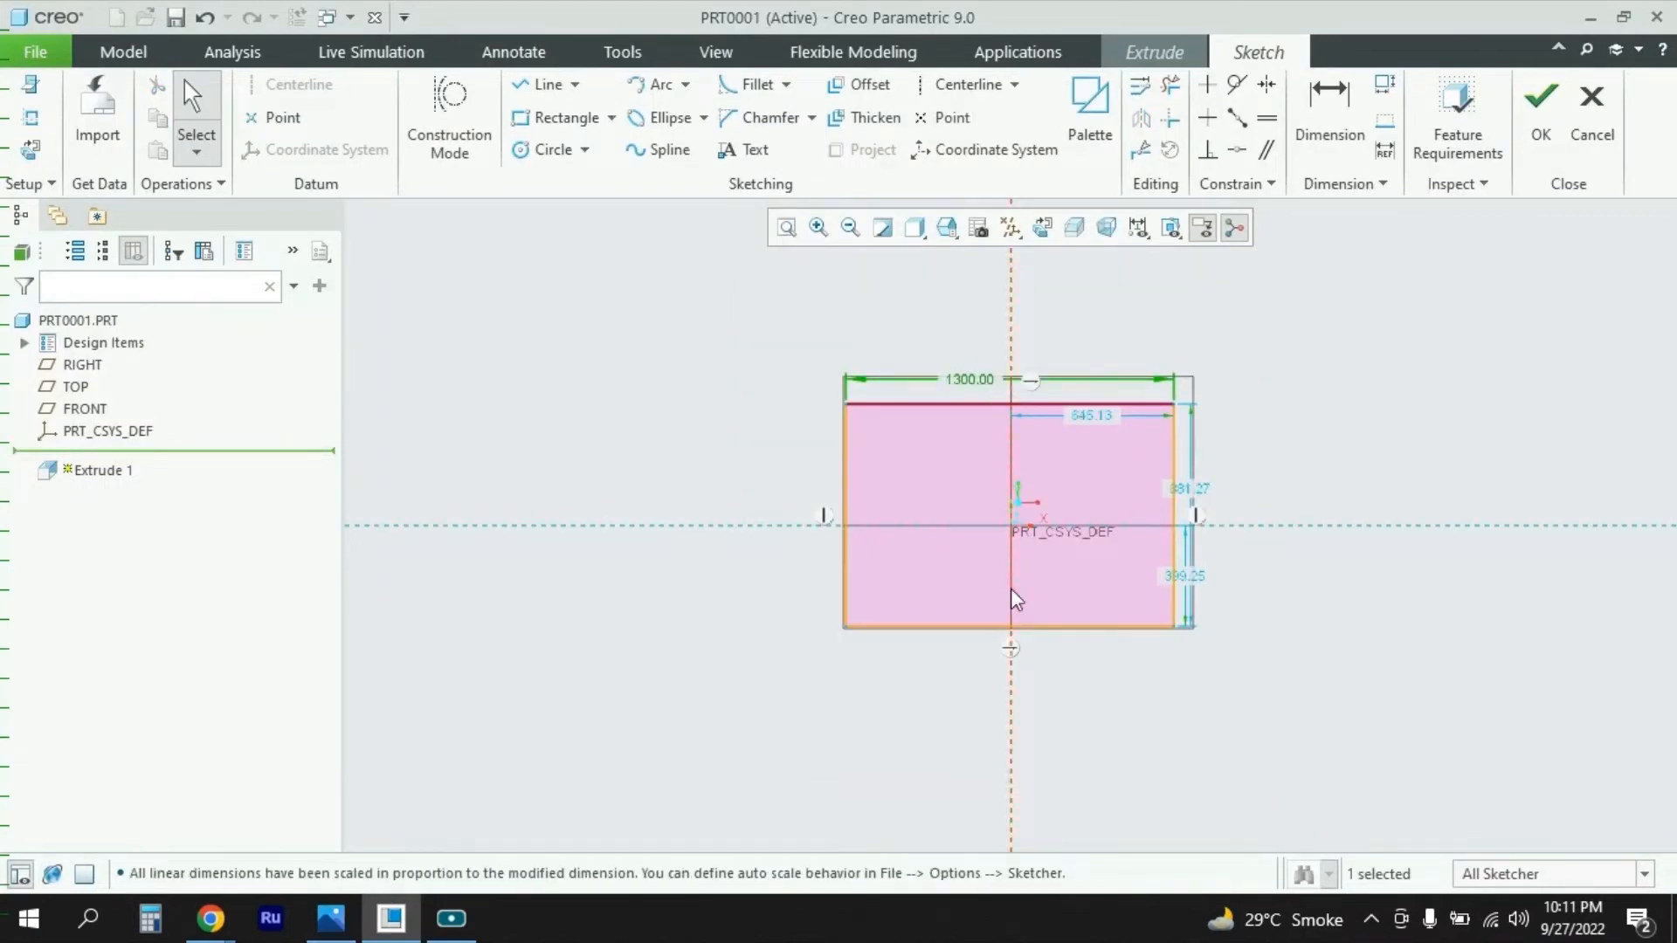
{"action": "double_click", "coordinate": [1189, 493]}
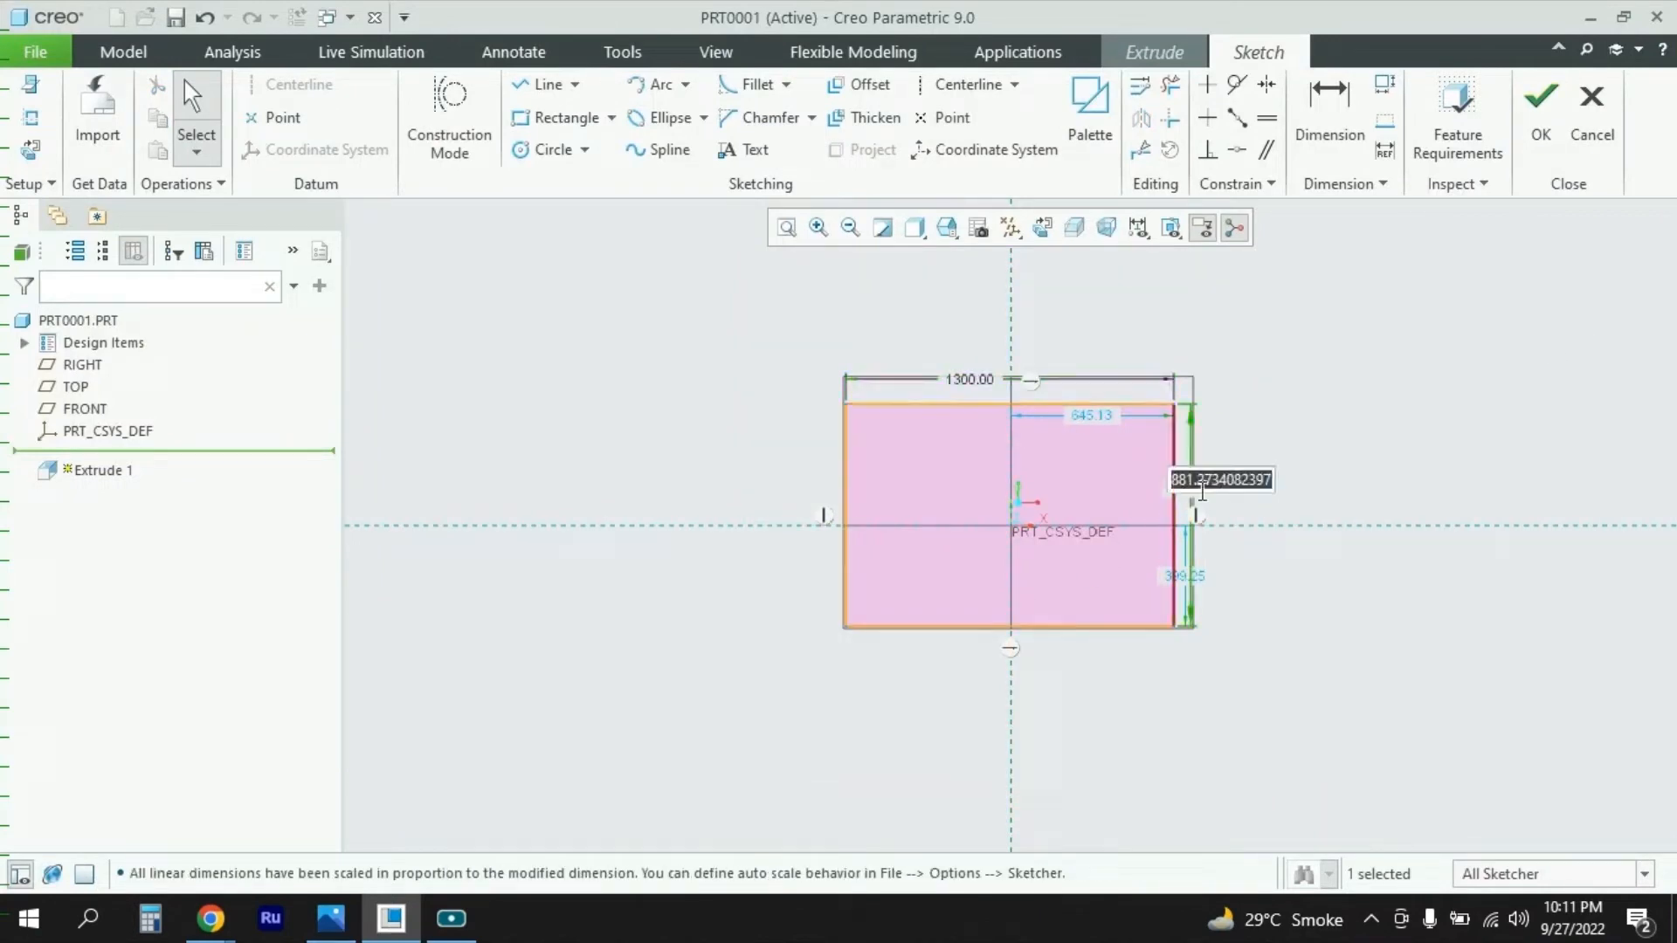
{"action": "type", "text": "500"}
{"action": "key", "text": "Return"}
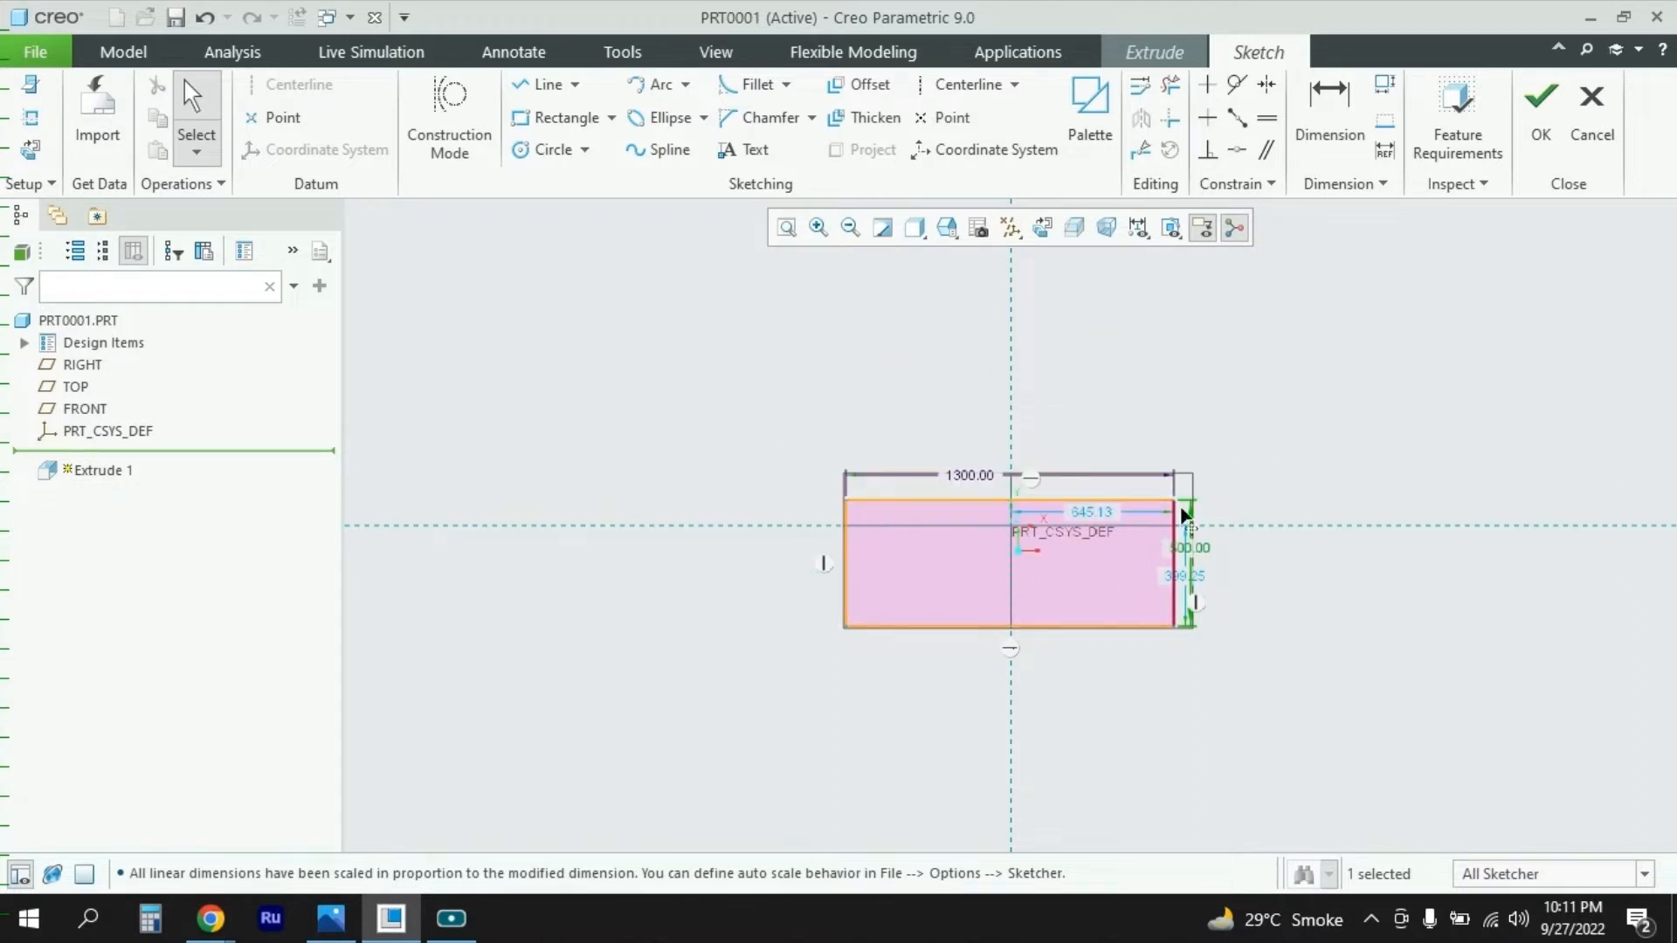
Step: Centre the rectangle by dimensioning its lower edge 250 mm from the horizontal reference and its left edge 650 mm from the vertical reference
{"action": "left_click", "coordinate": [1304, 131]}
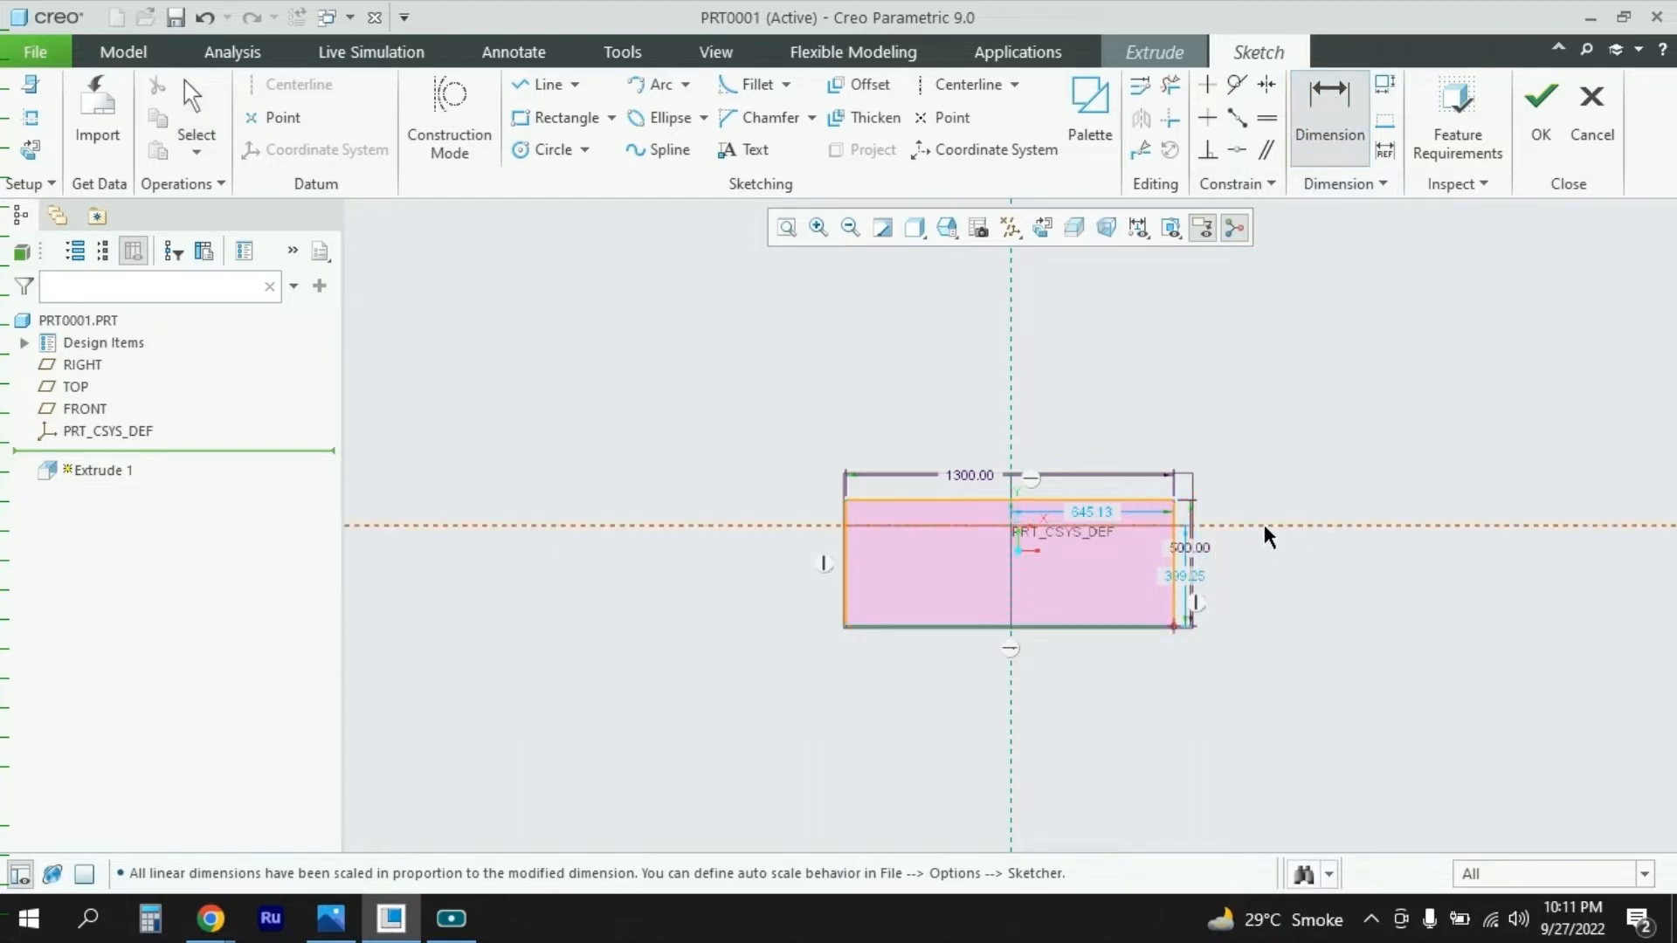
{"action": "middle_click", "coordinate": [1292, 580]}
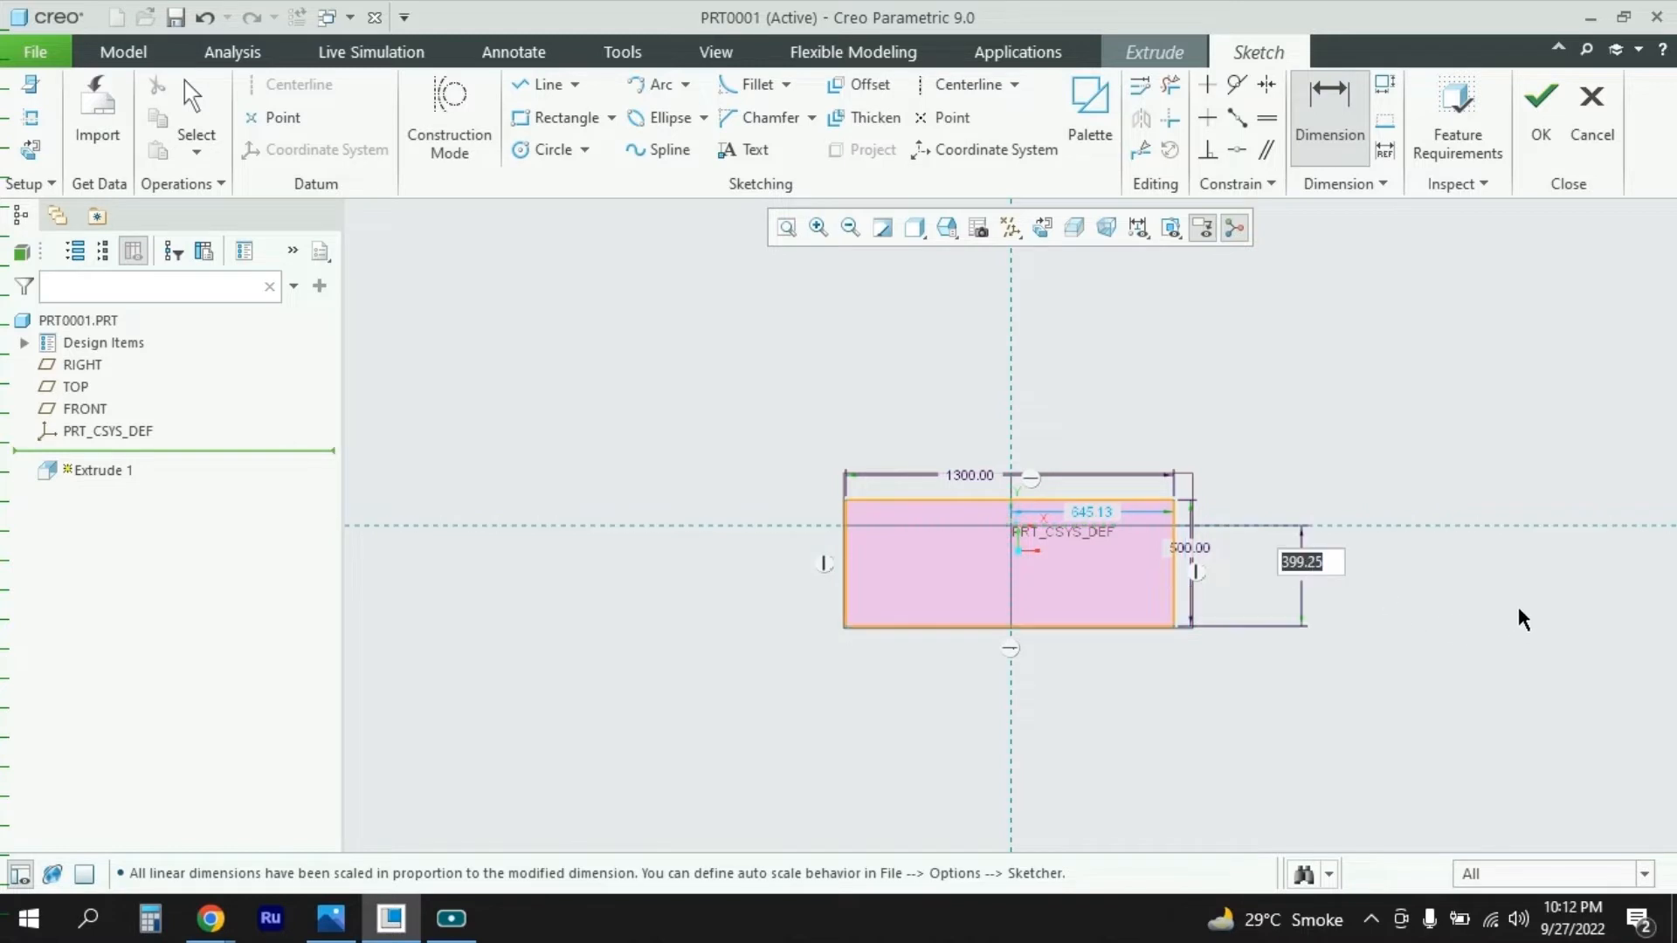
{"action": "type", "text": "250"}
{"action": "key", "text": "Return"}
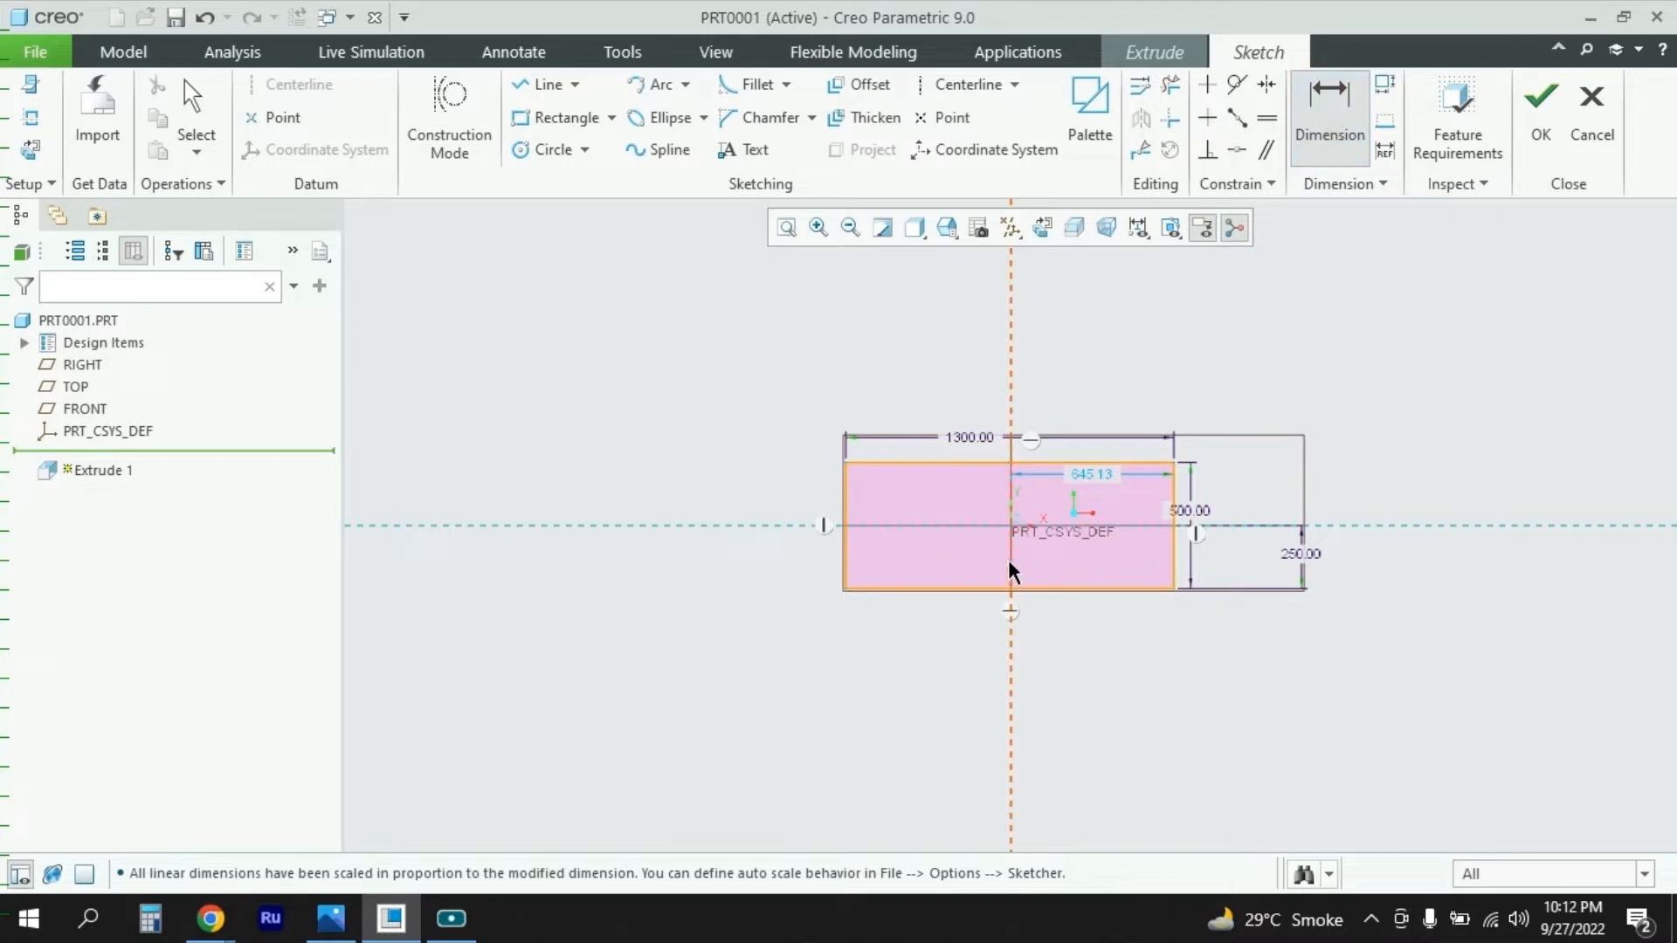
{"action": "left_click", "coordinate": [843, 591]}
{"action": "middle_click", "coordinate": [937, 635]}
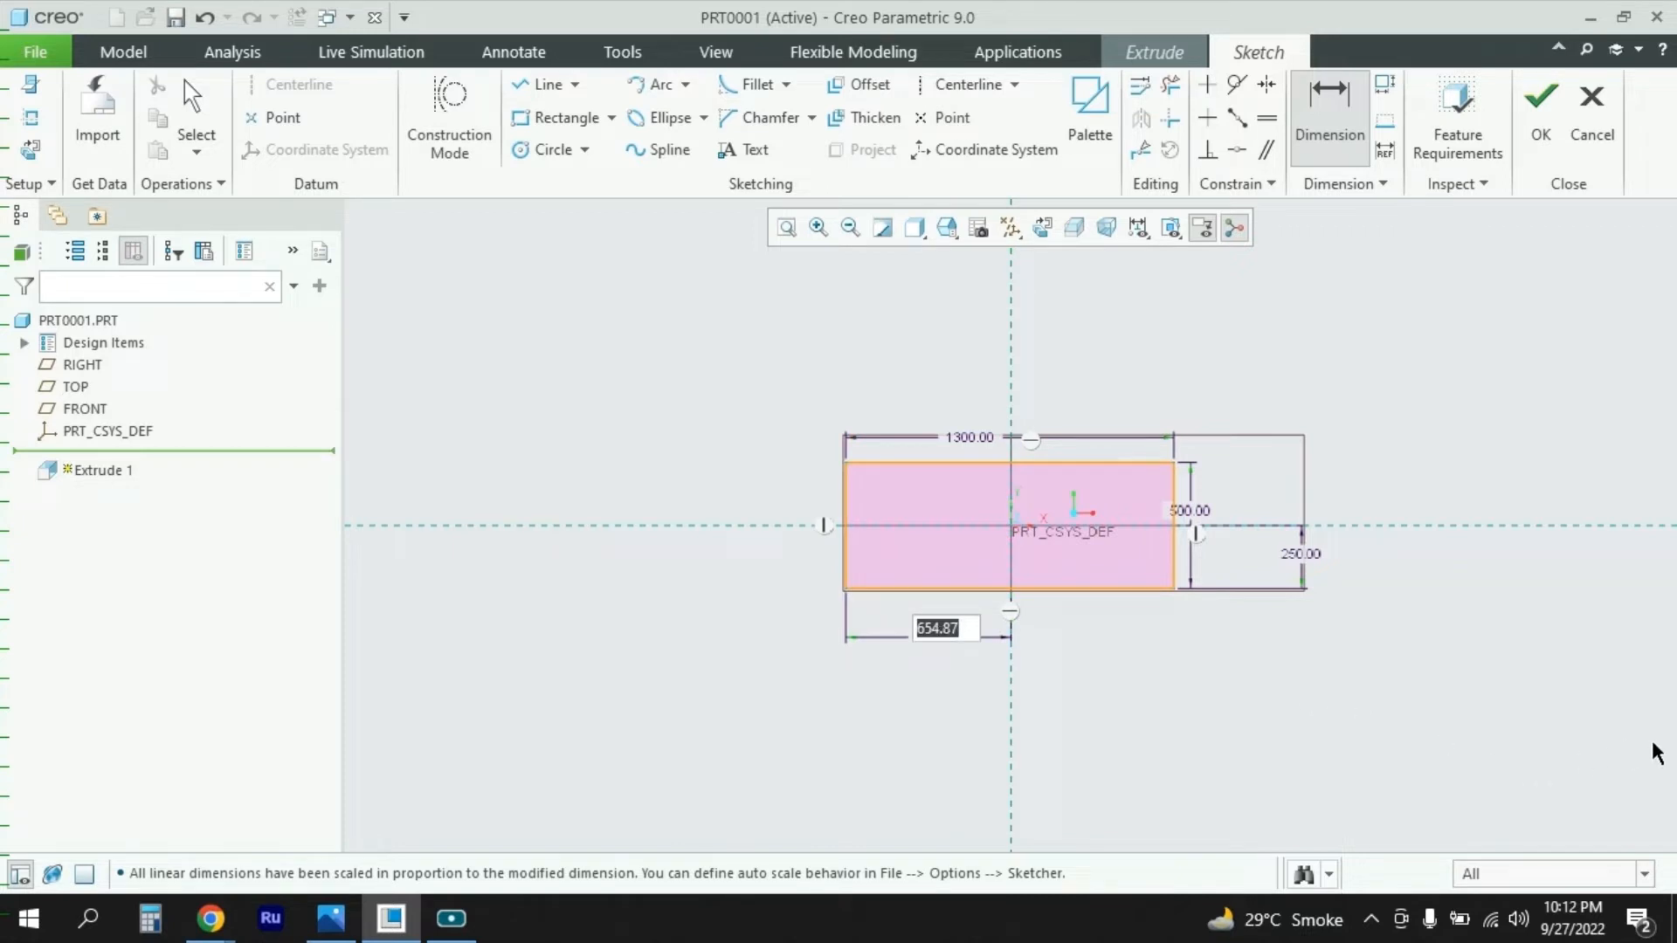
{"action": "type", "text": "650"}
{"action": "key", "text": "Return"}
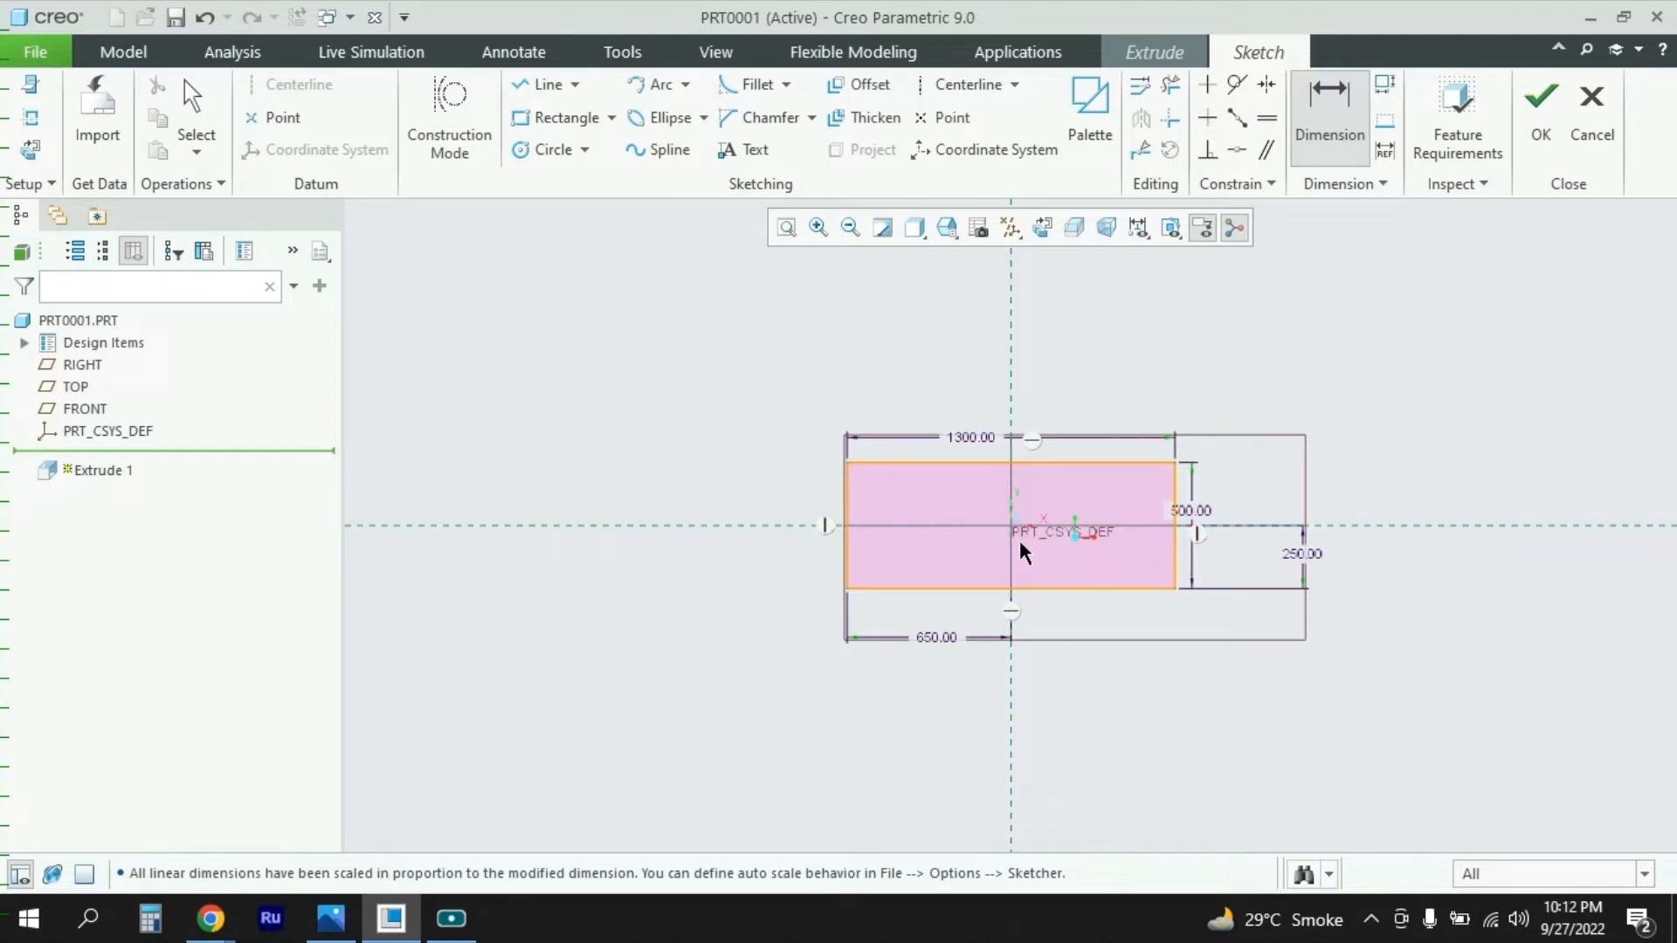
Step: Delete the 250 mm and 650 mm centring dimensions and finish the rectangle sketch
{"action": "double_click", "coordinate": [1310, 564]}
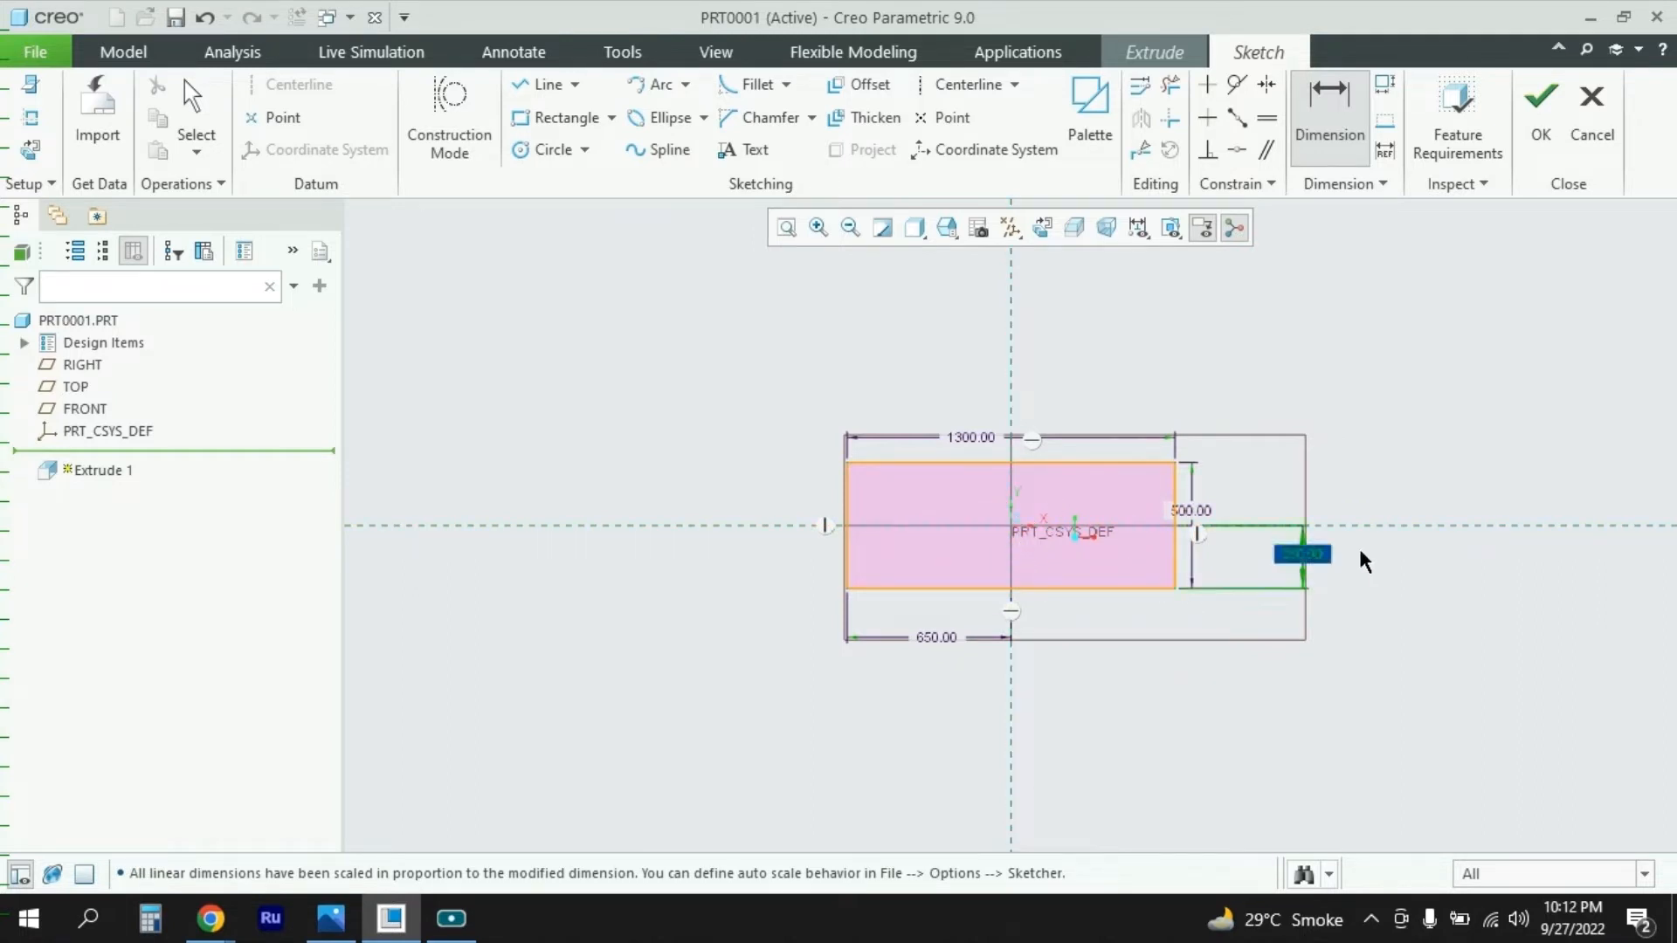
{"action": "left_click", "coordinate": [1413, 535]}
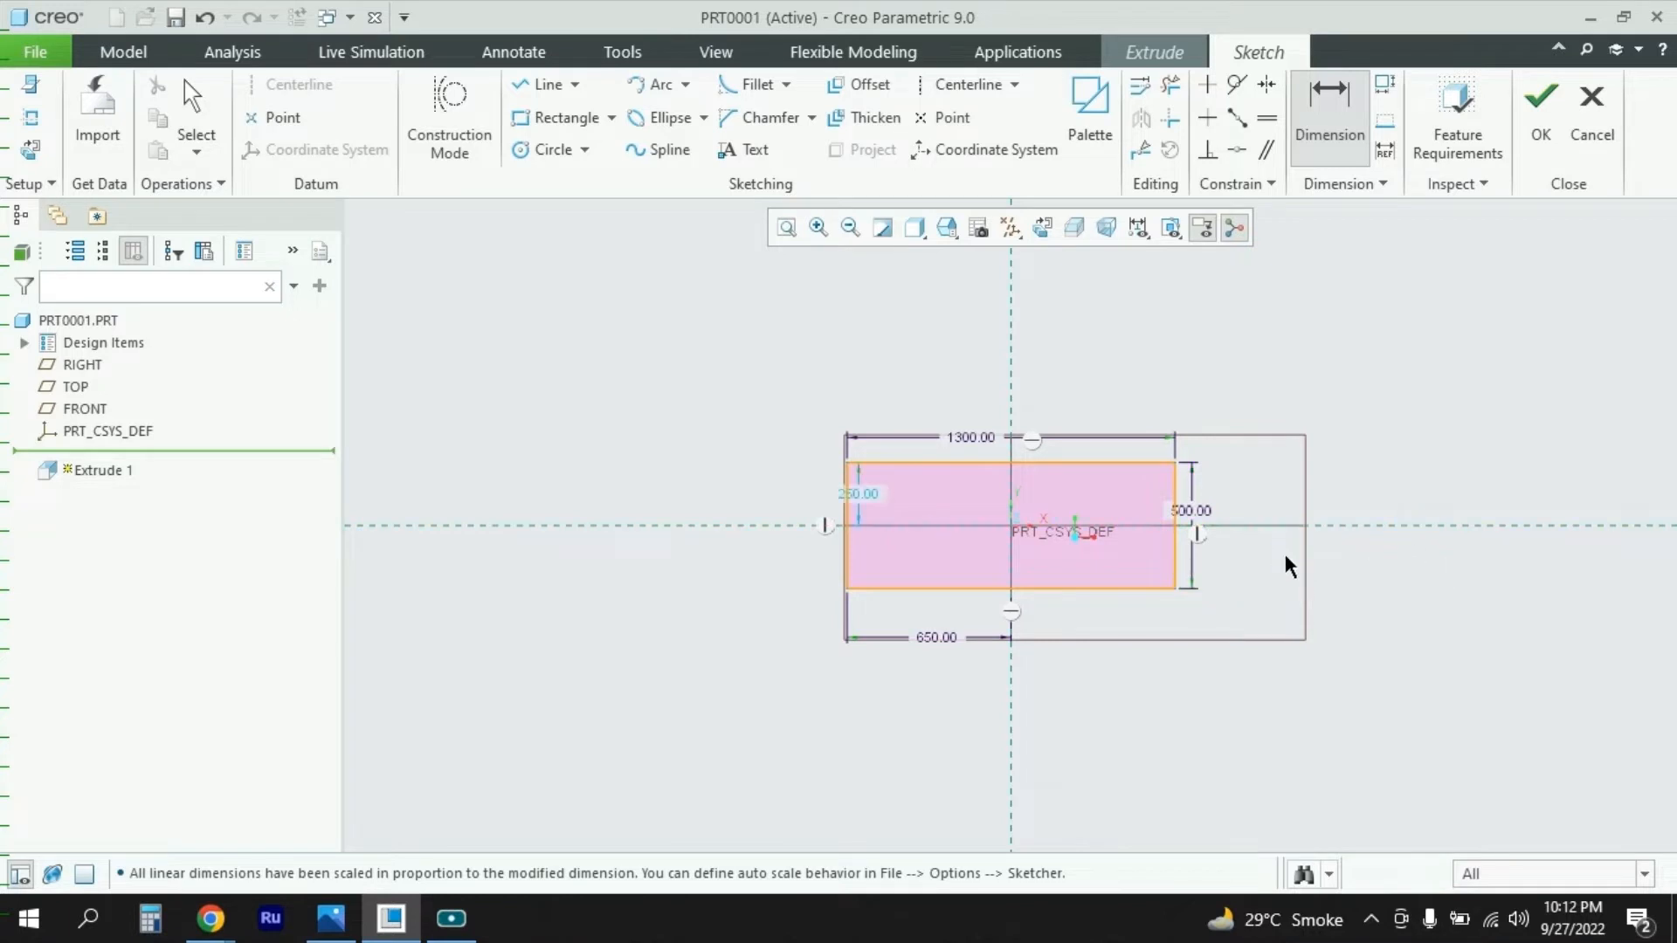
{"action": "double_click", "coordinate": [934, 642]}
{"action": "left_click", "coordinate": [951, 654]}
{"action": "left_click", "coordinate": [935, 637]}
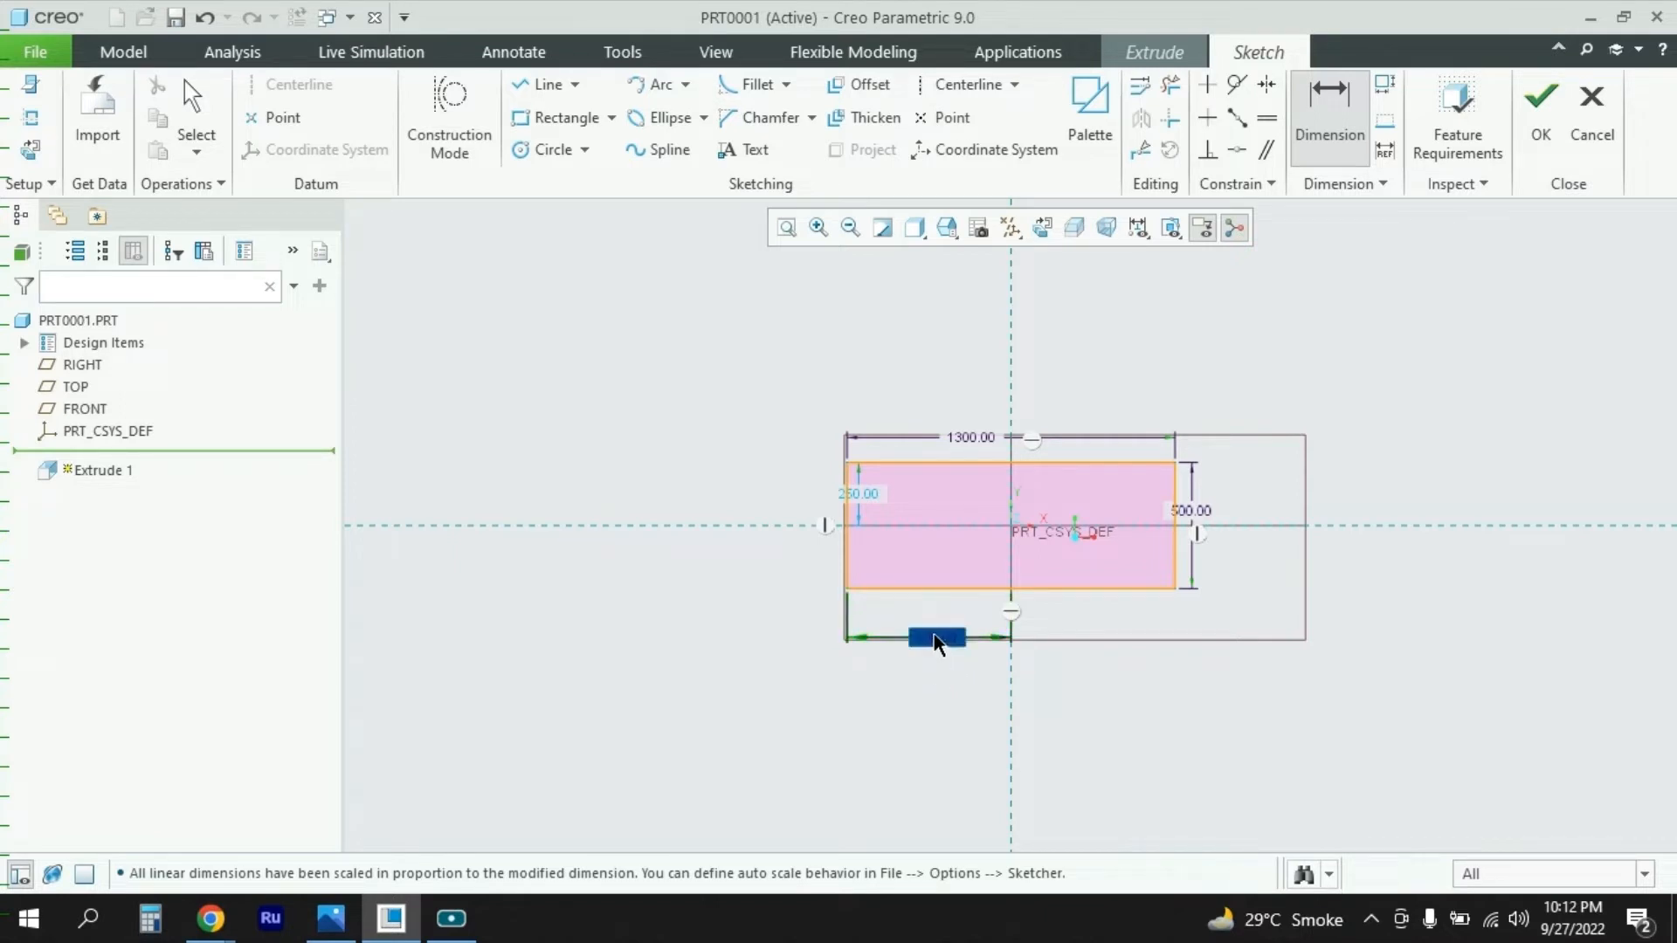
{"action": "key", "text": "Delete"}
{"action": "left_click", "coordinate": [1541, 103]}
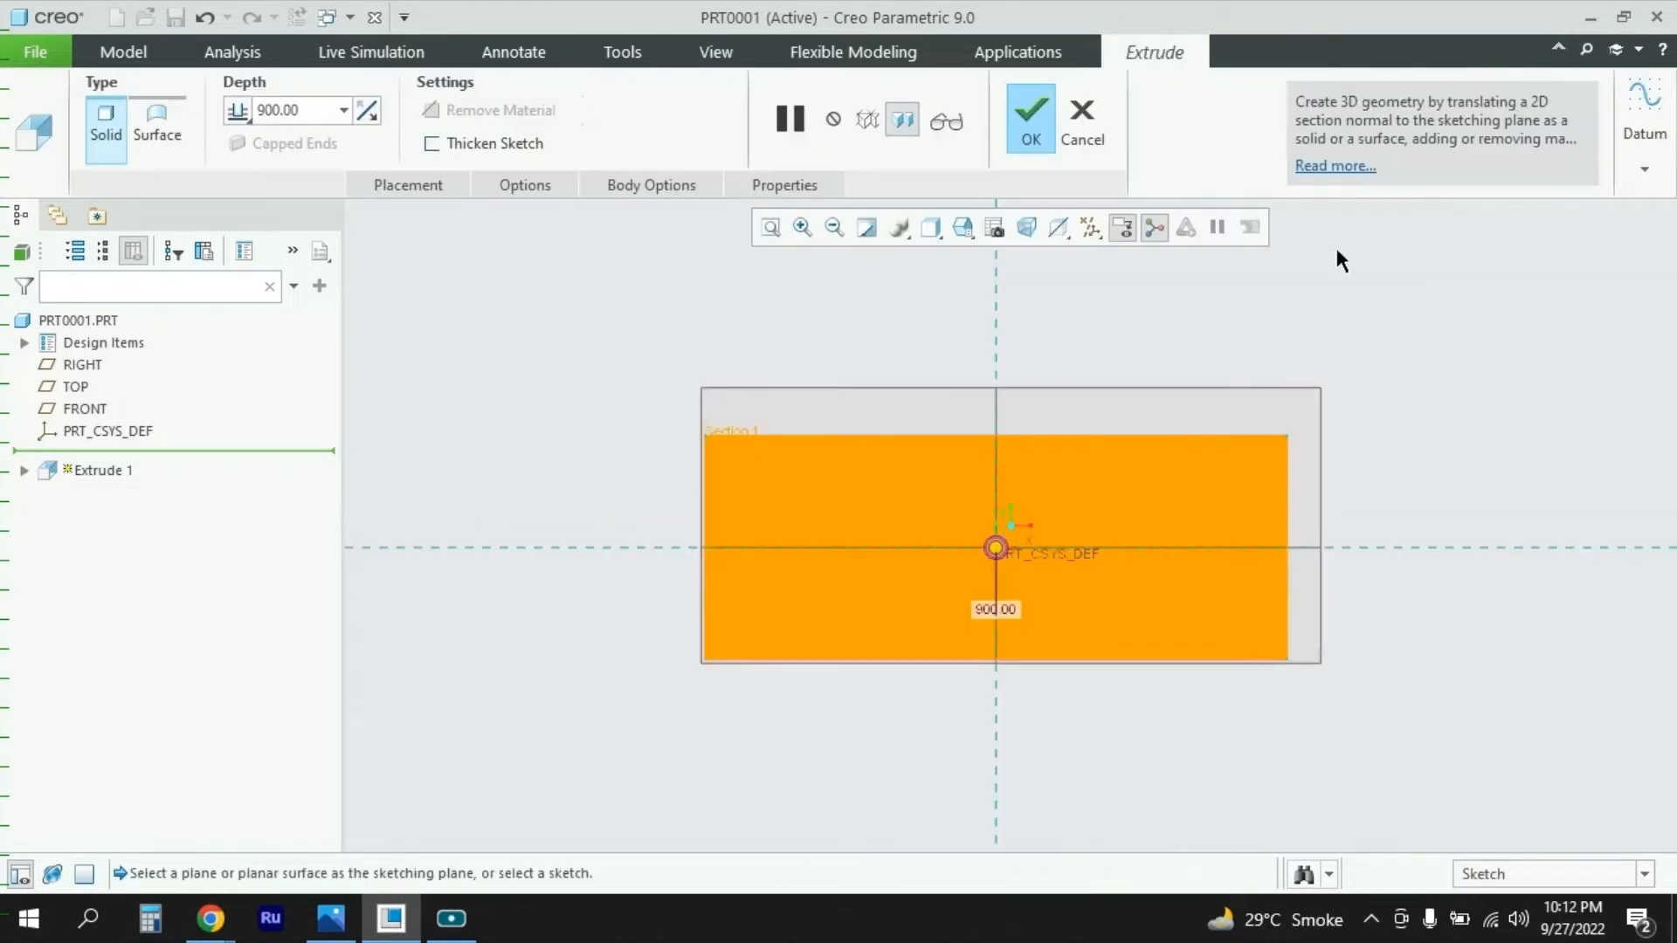
Step: Switch to the Bagging Table.PNG drawing and examine the tabletop's thickness and details in the front, top and side views
{"action": "middle_click_drag", "start_coordinate": [1021, 558], "coordinate": [902, 591]}
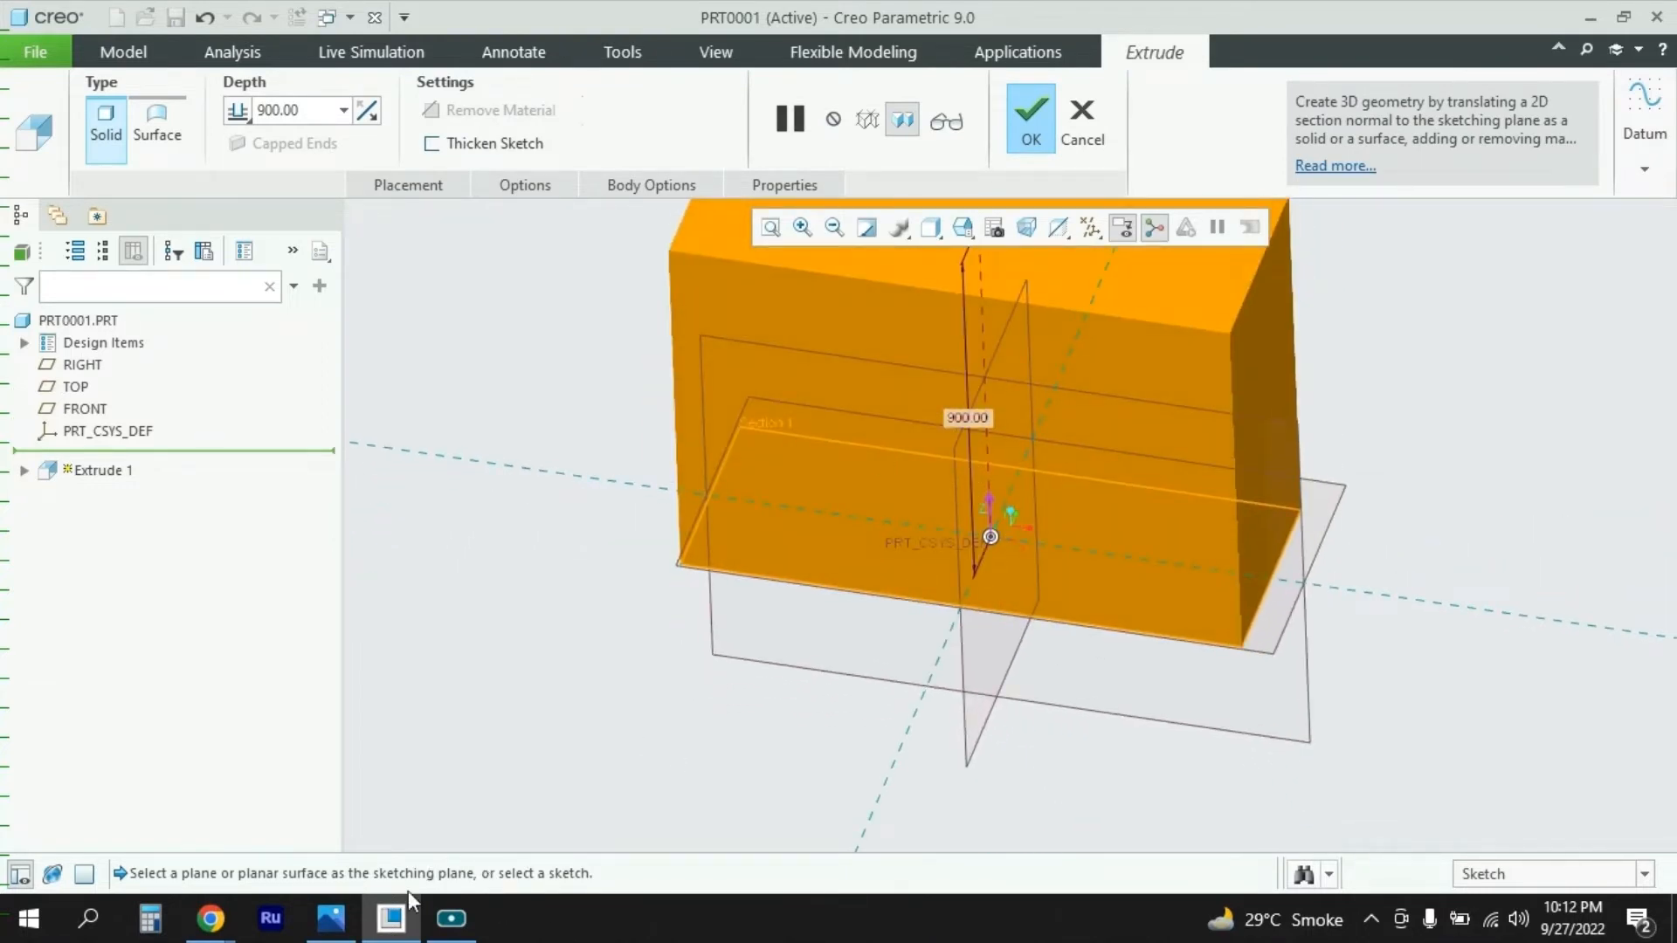
{"action": "left_click", "coordinate": [333, 930]}
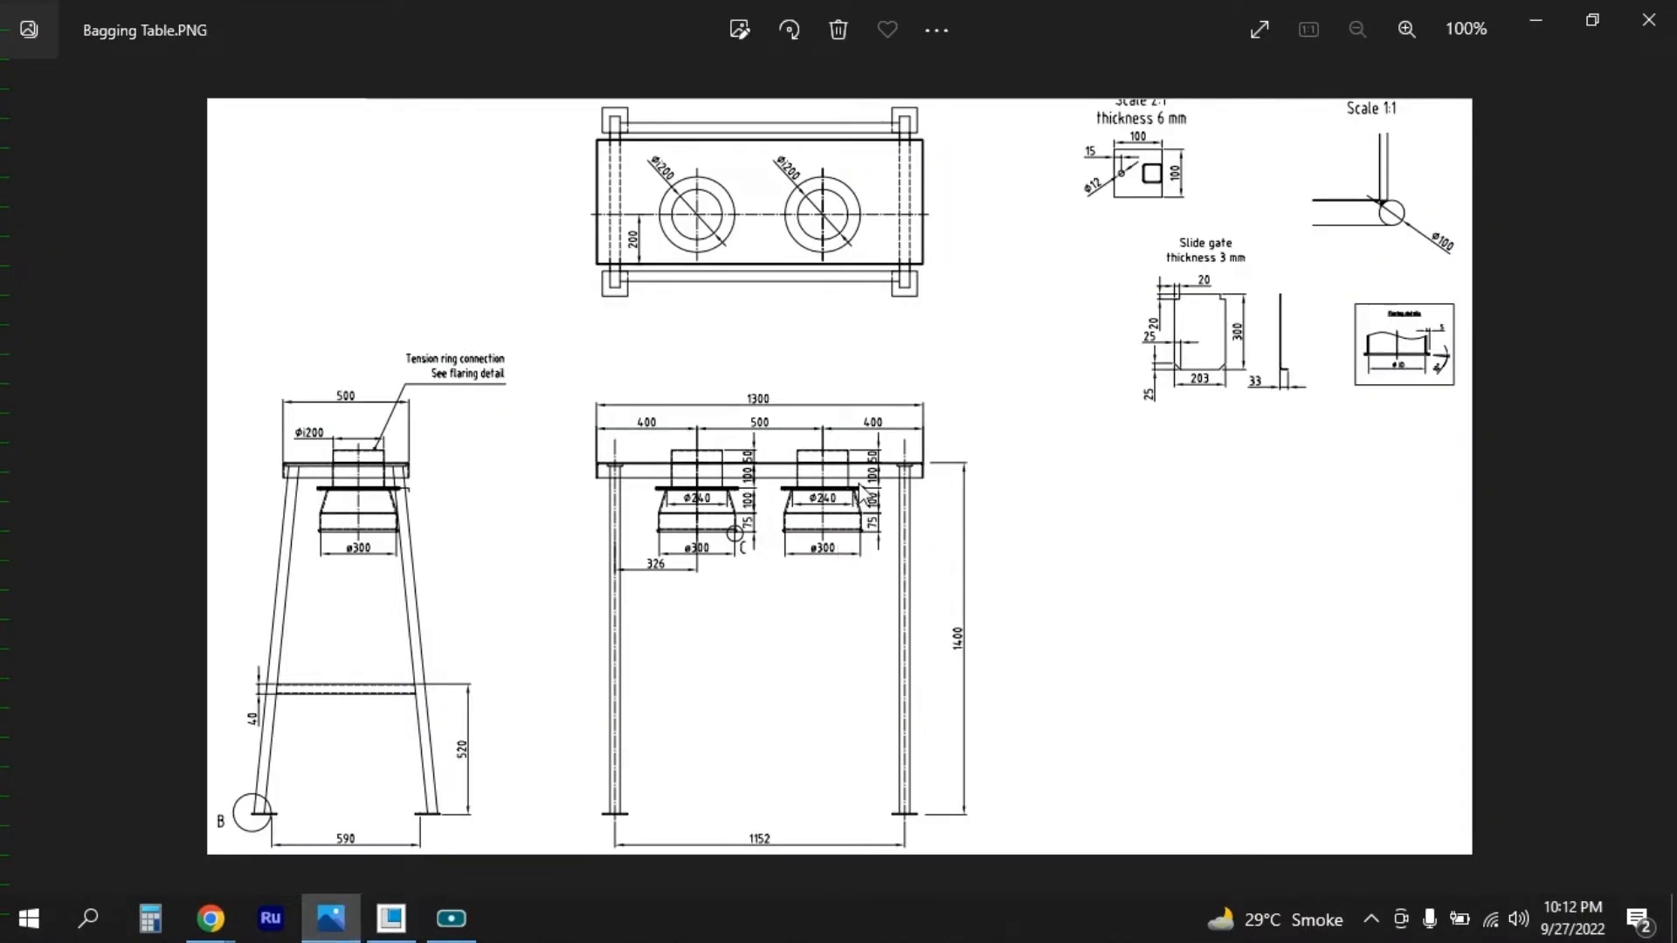
{"action": "scroll", "coordinate": [860, 494], "scroll_direction": "up", "scroll_amount": 4}
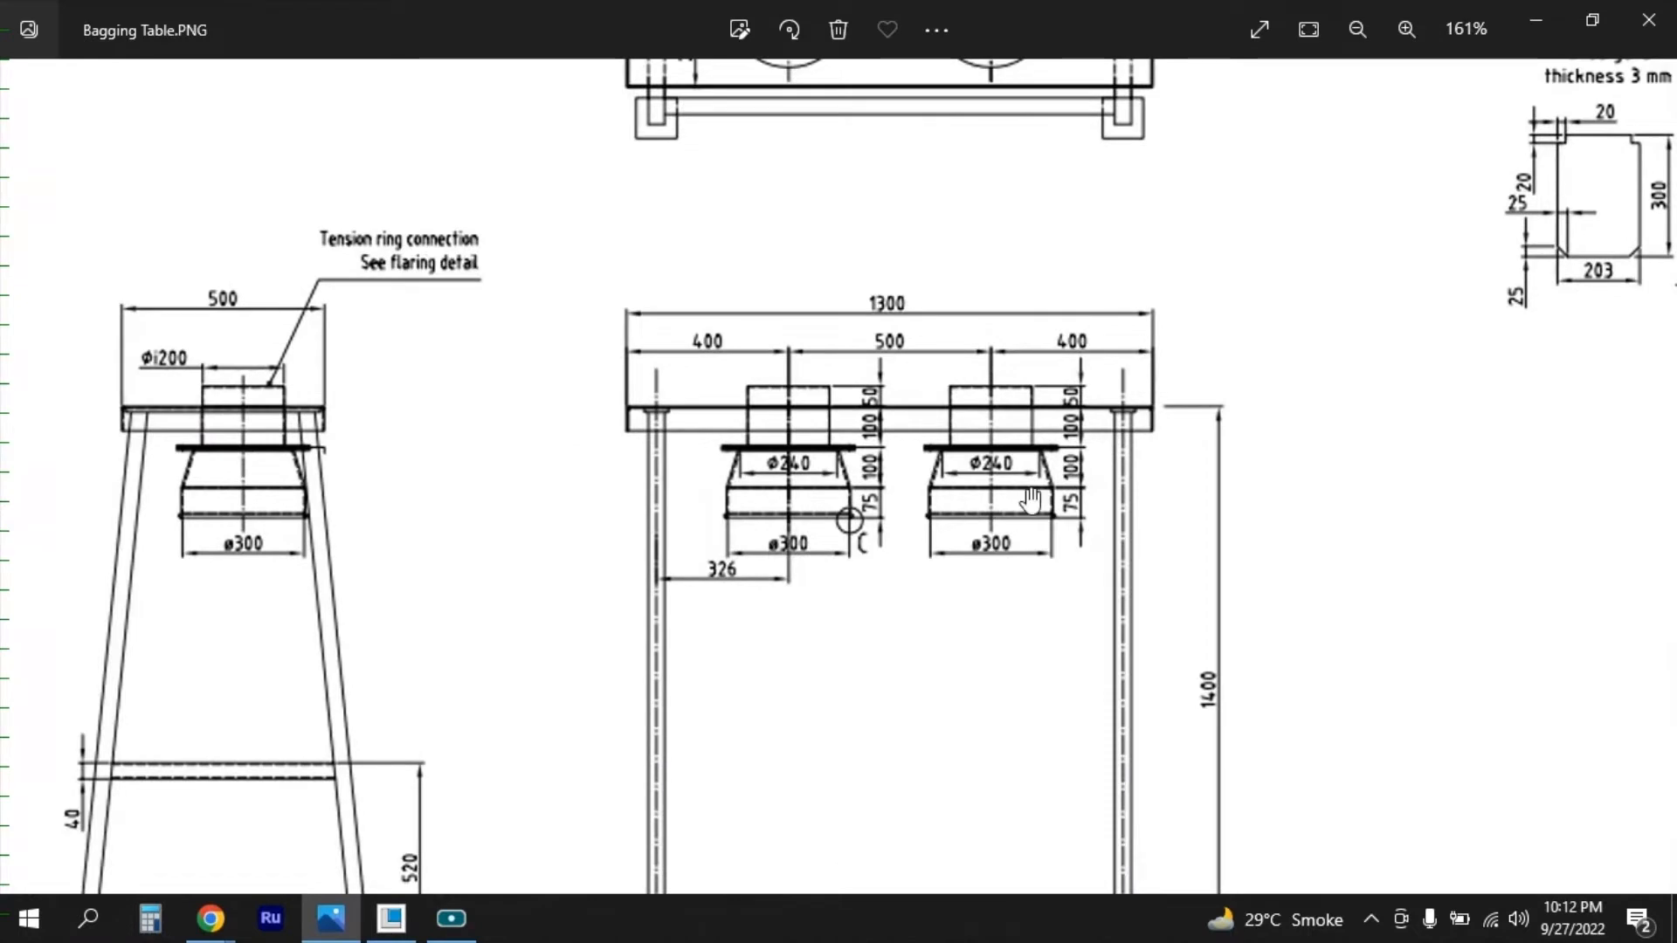
{"action": "left_click_drag", "start_coordinate": [959, 479], "coordinate": [844, 603]}
{"action": "left_click_drag", "start_coordinate": [1082, 253], "coordinate": [879, 535]}
{"action": "left_click_drag", "start_coordinate": [1097, 426], "coordinate": [1070, 438]}
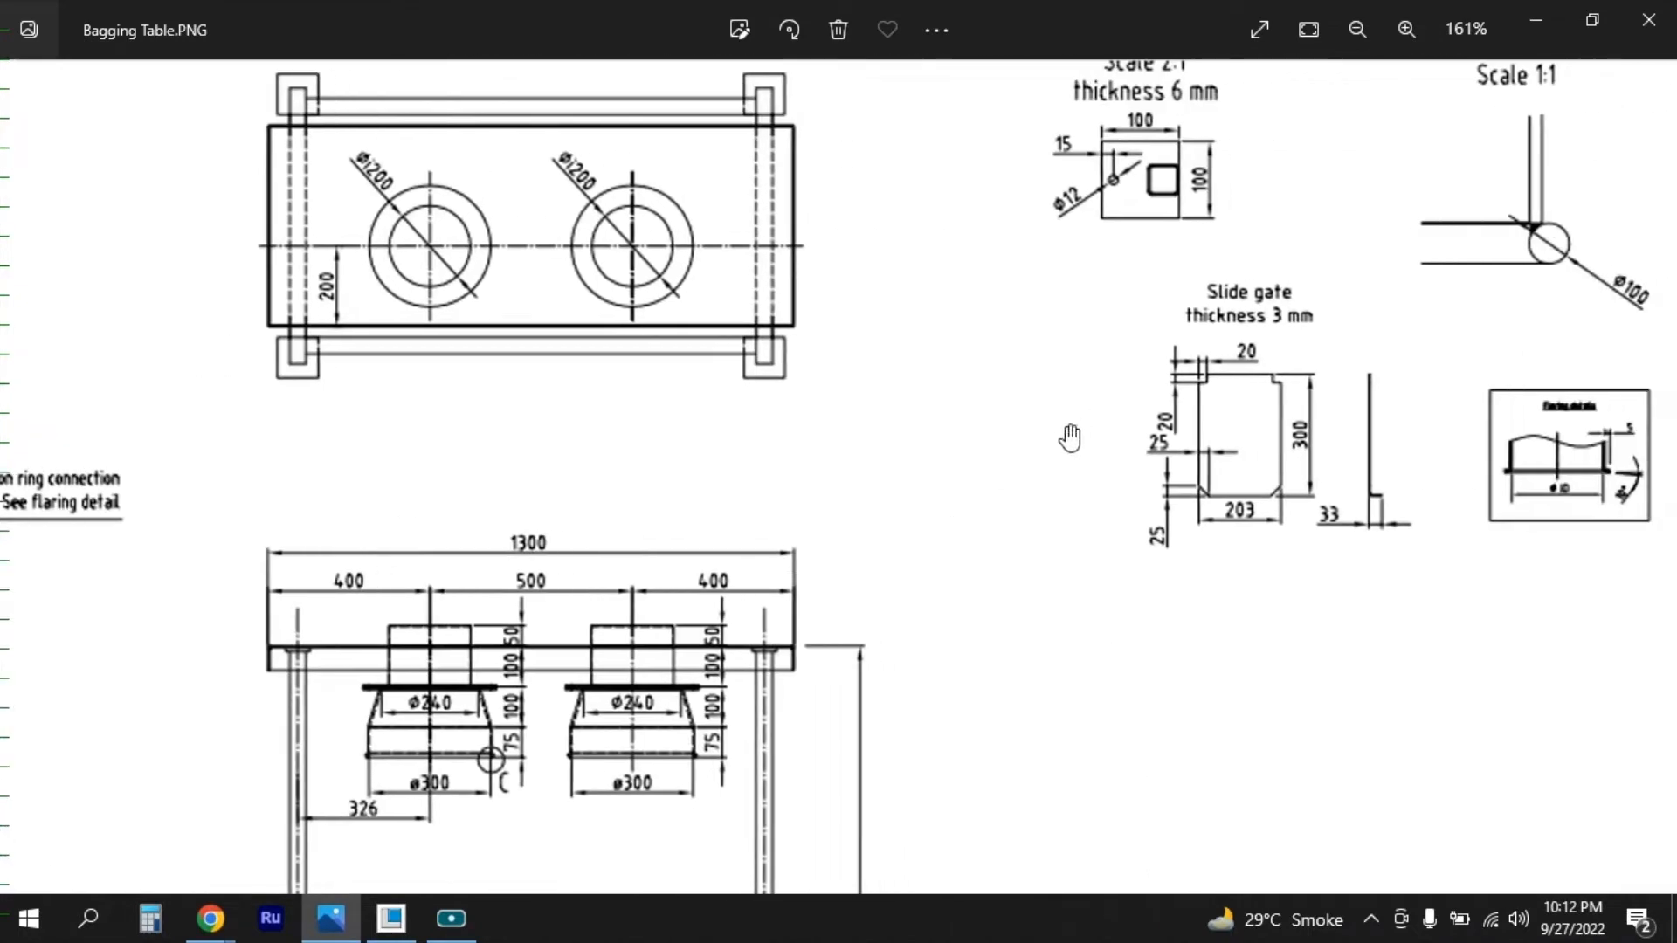
{"action": "left_click_drag", "start_coordinate": [1125, 541], "coordinate": [899, 521]}
{"action": "left_click_drag", "start_coordinate": [750, 649], "coordinate": [943, 545]}
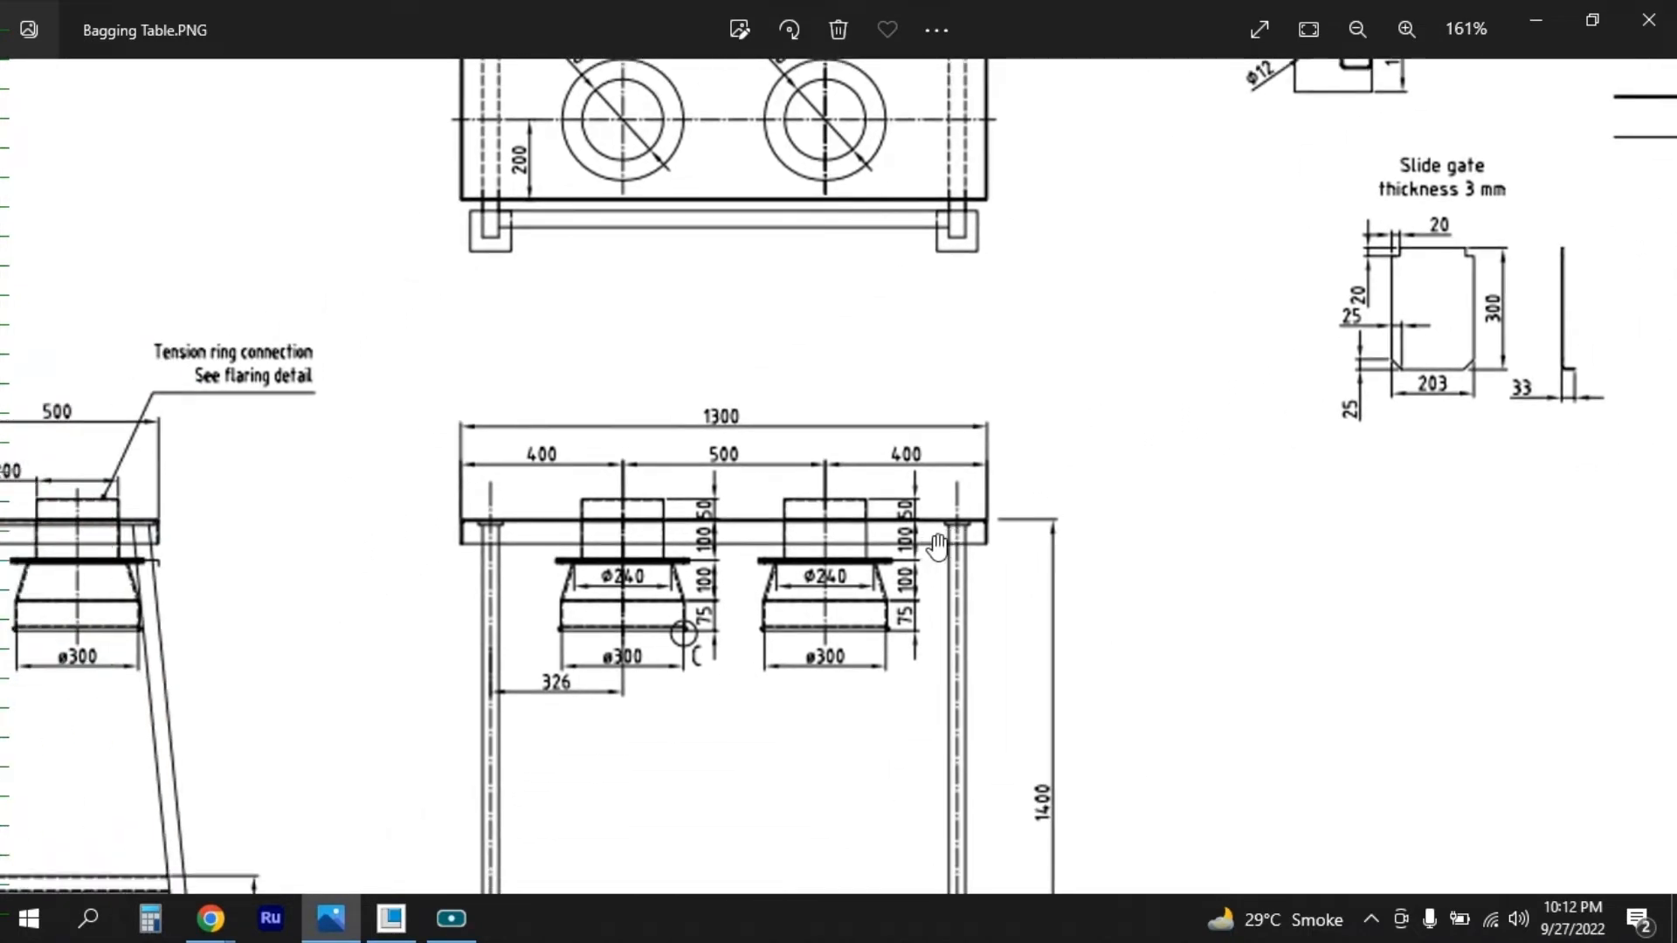
{"action": "scroll", "coordinate": [934, 544], "scroll_direction": "up", "scroll_amount": 4}
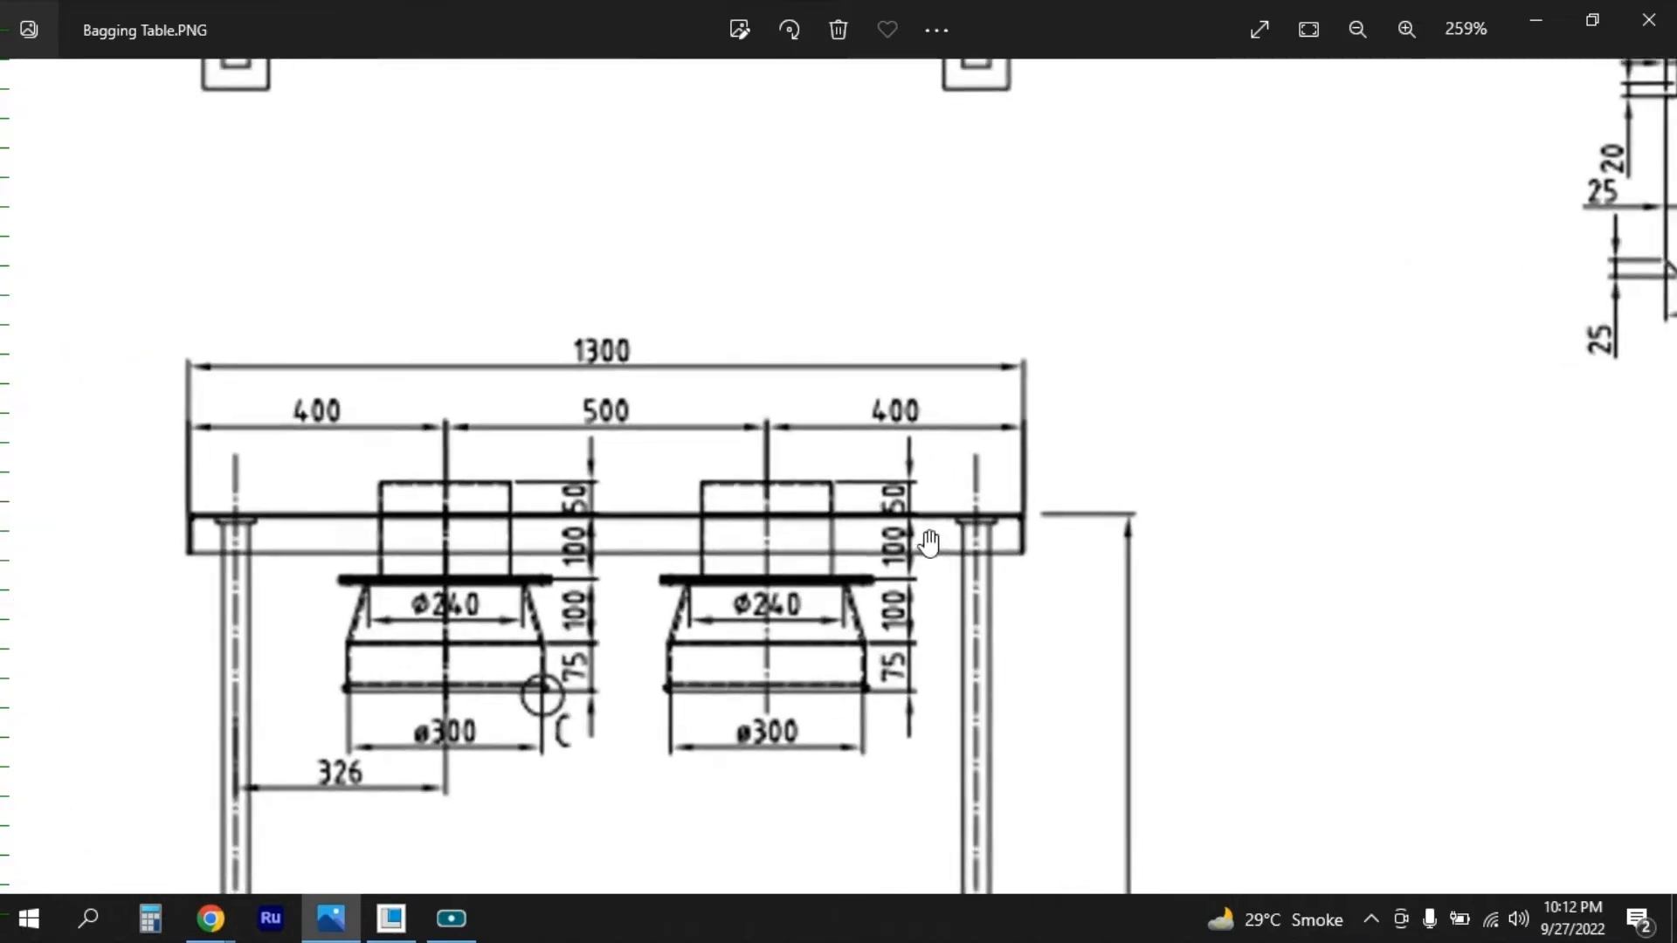
{"action": "left_click_drag", "start_coordinate": [852, 599], "coordinate": [922, 594]}
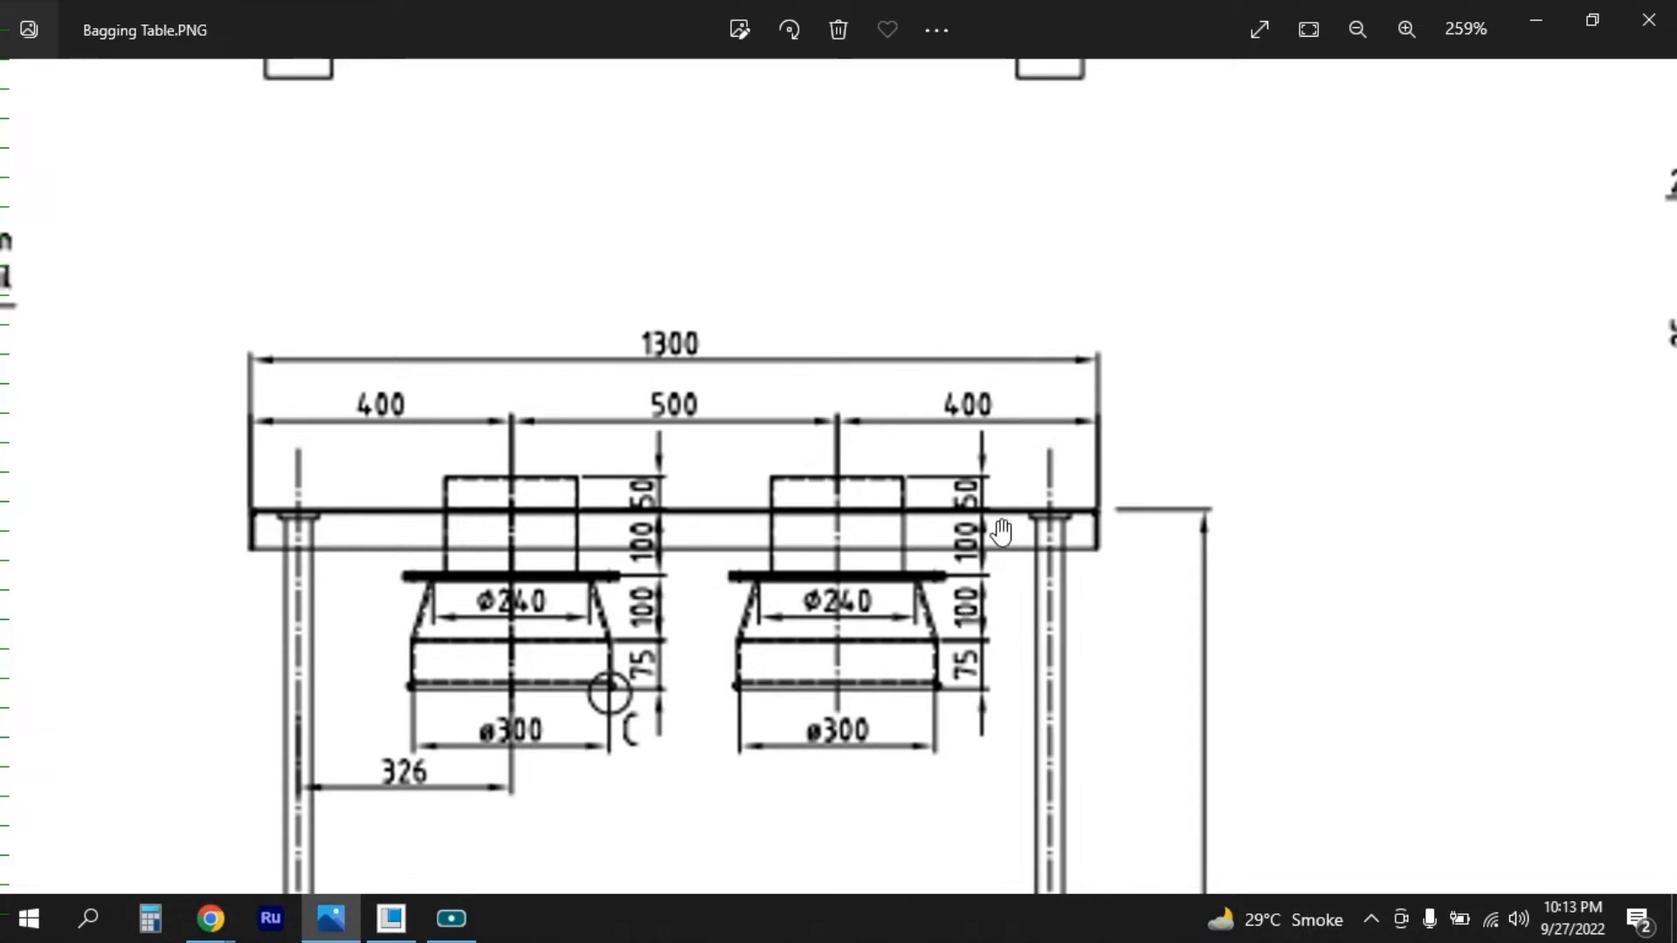
{"action": "scroll", "coordinate": [1002, 531], "scroll_direction": "down", "scroll_amount": 4}
{"action": "scroll", "coordinate": [954, 382], "scroll_direction": "up", "scroll_amount": 4}
{"action": "scroll", "coordinate": [950, 445], "scroll_direction": "down", "scroll_amount": 5}
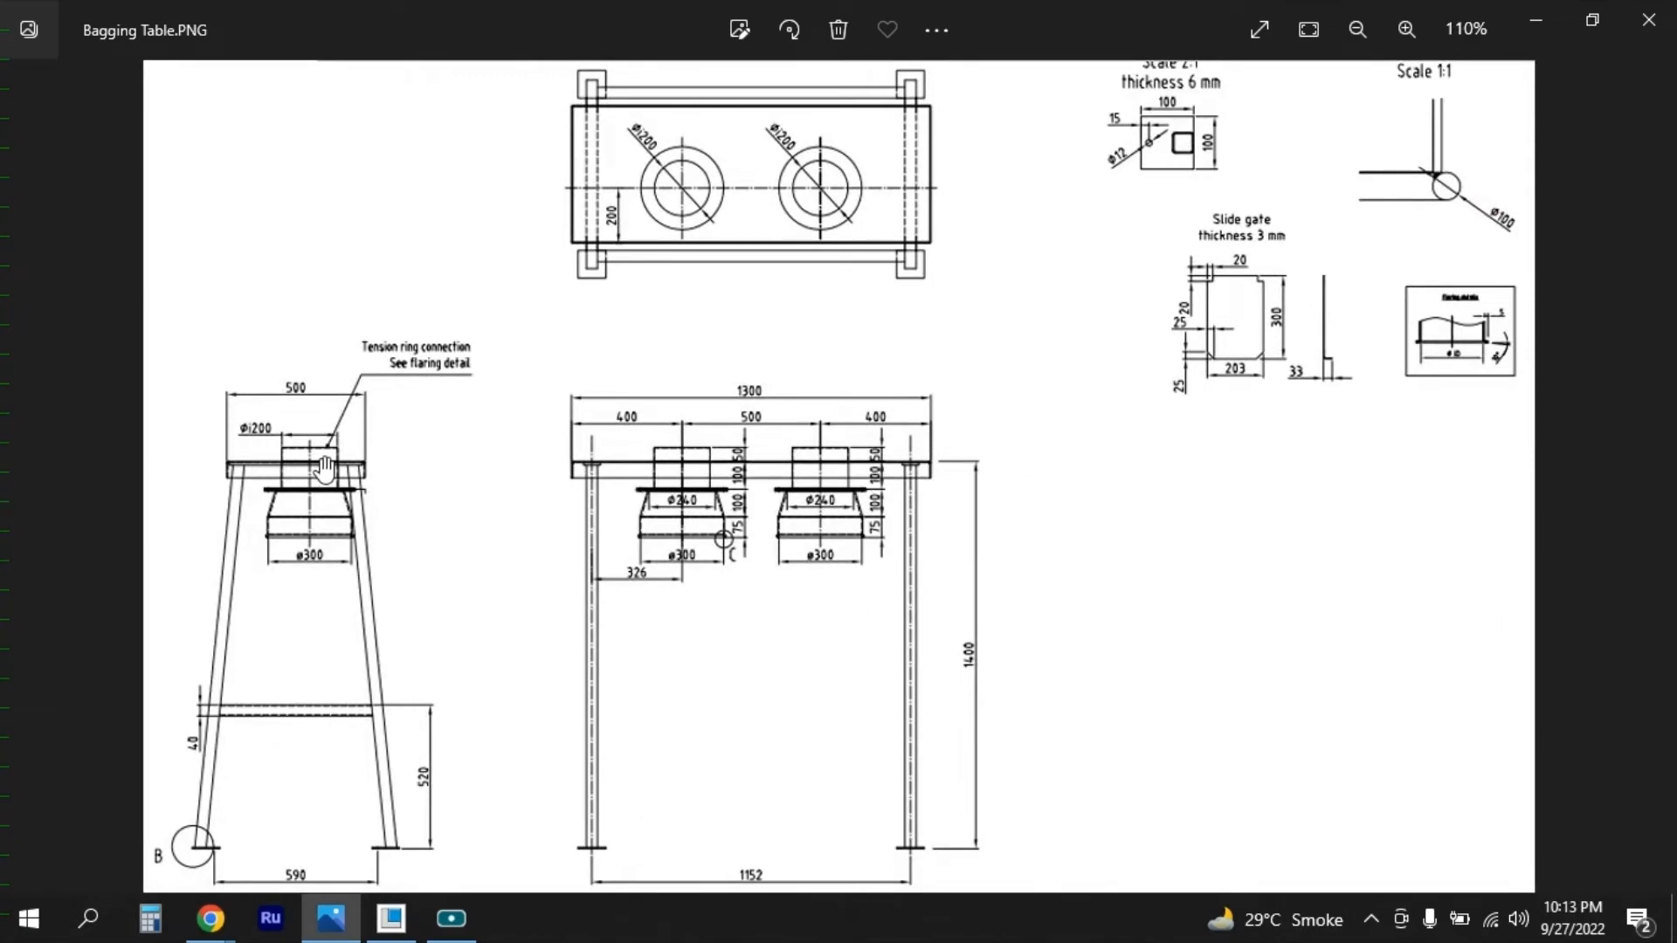
Step: Check the tabletop's thickness in the drawing's front view, then return to Creo Parametric and extrude the rectangle to a depth of 50 mm
{"action": "key", "text": "ctrl+plus"}
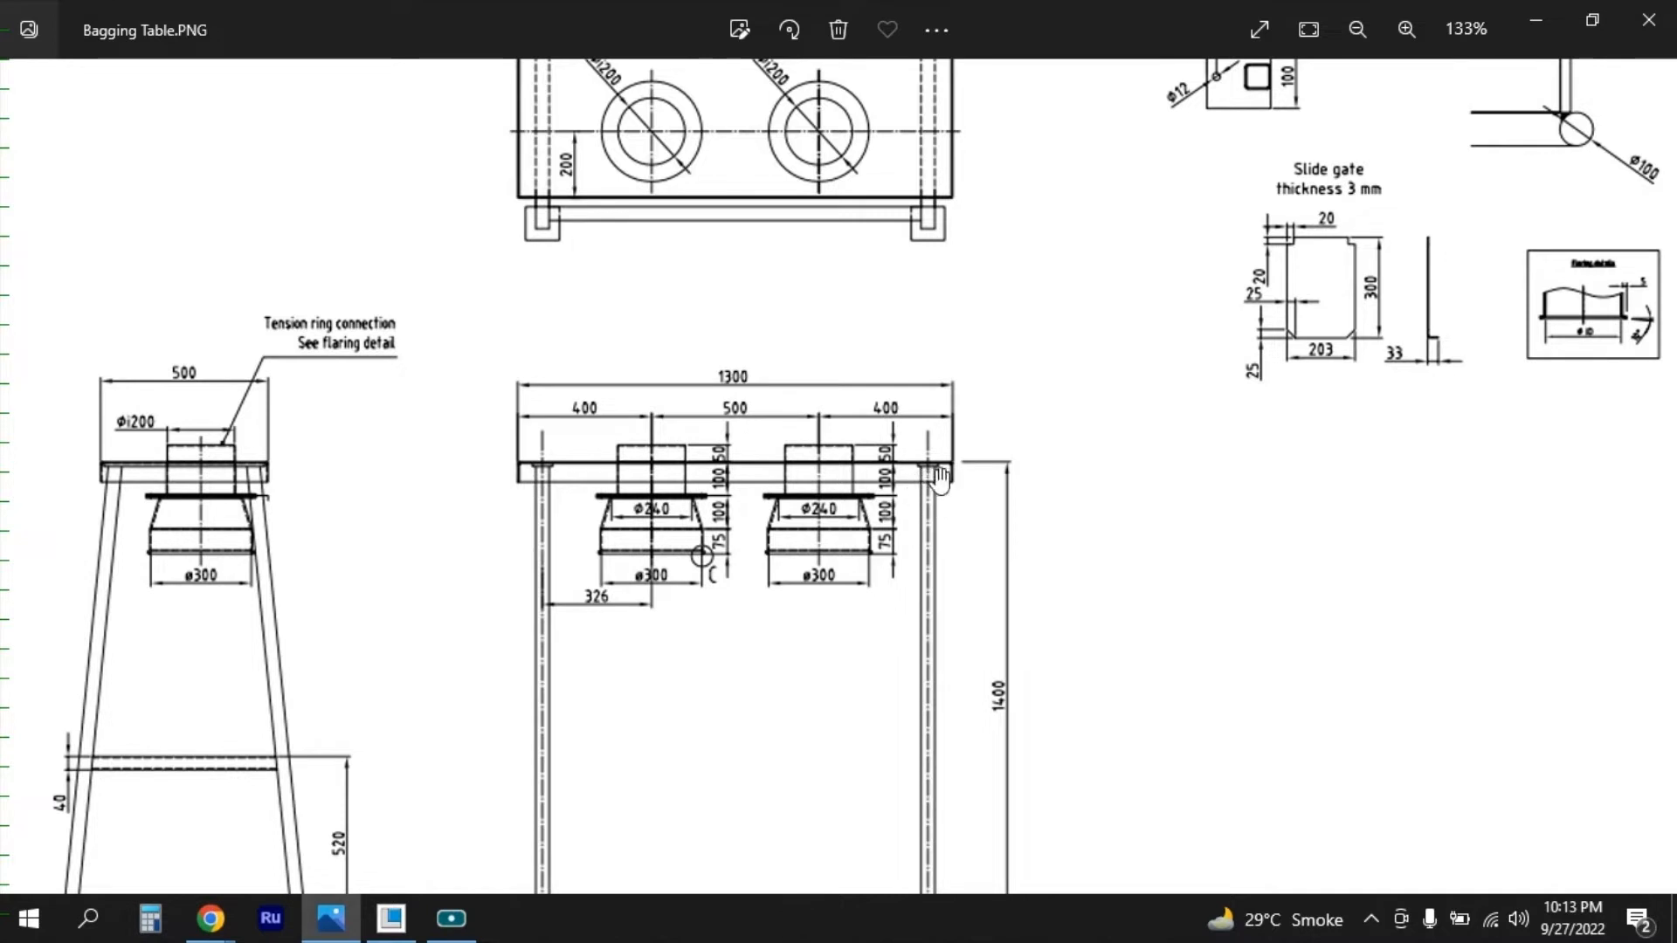
{"action": "scroll", "coordinate": [751, 610], "scroll_direction": "down", "scroll_amount": 1}
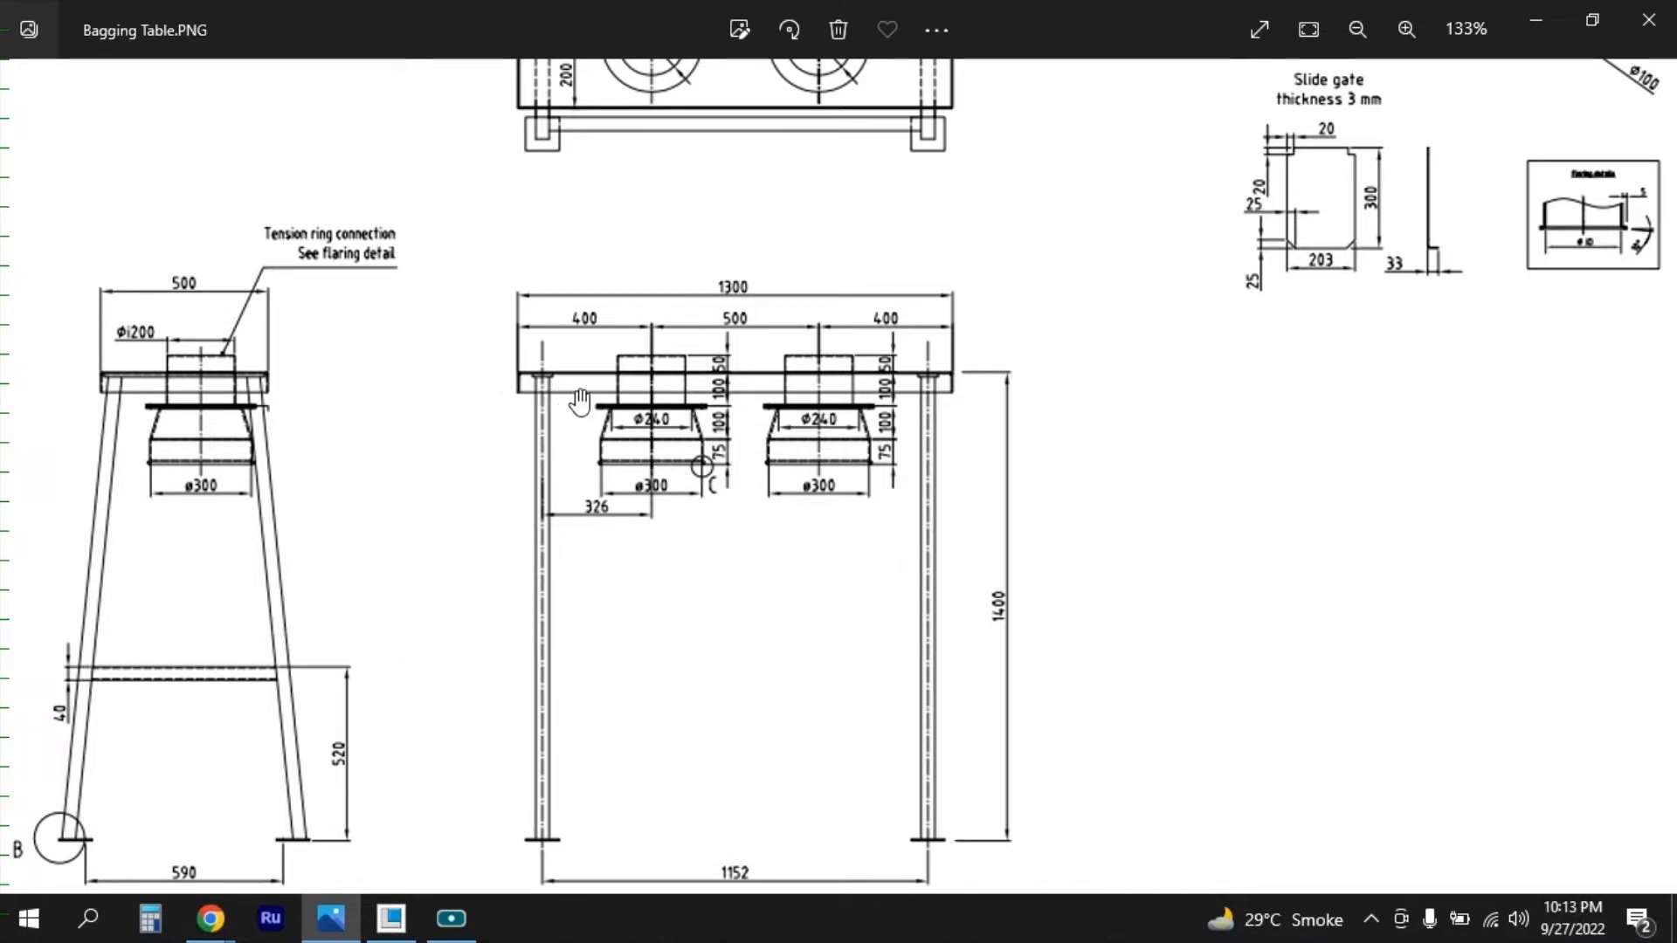
{"action": "left_click", "coordinate": [336, 923]}
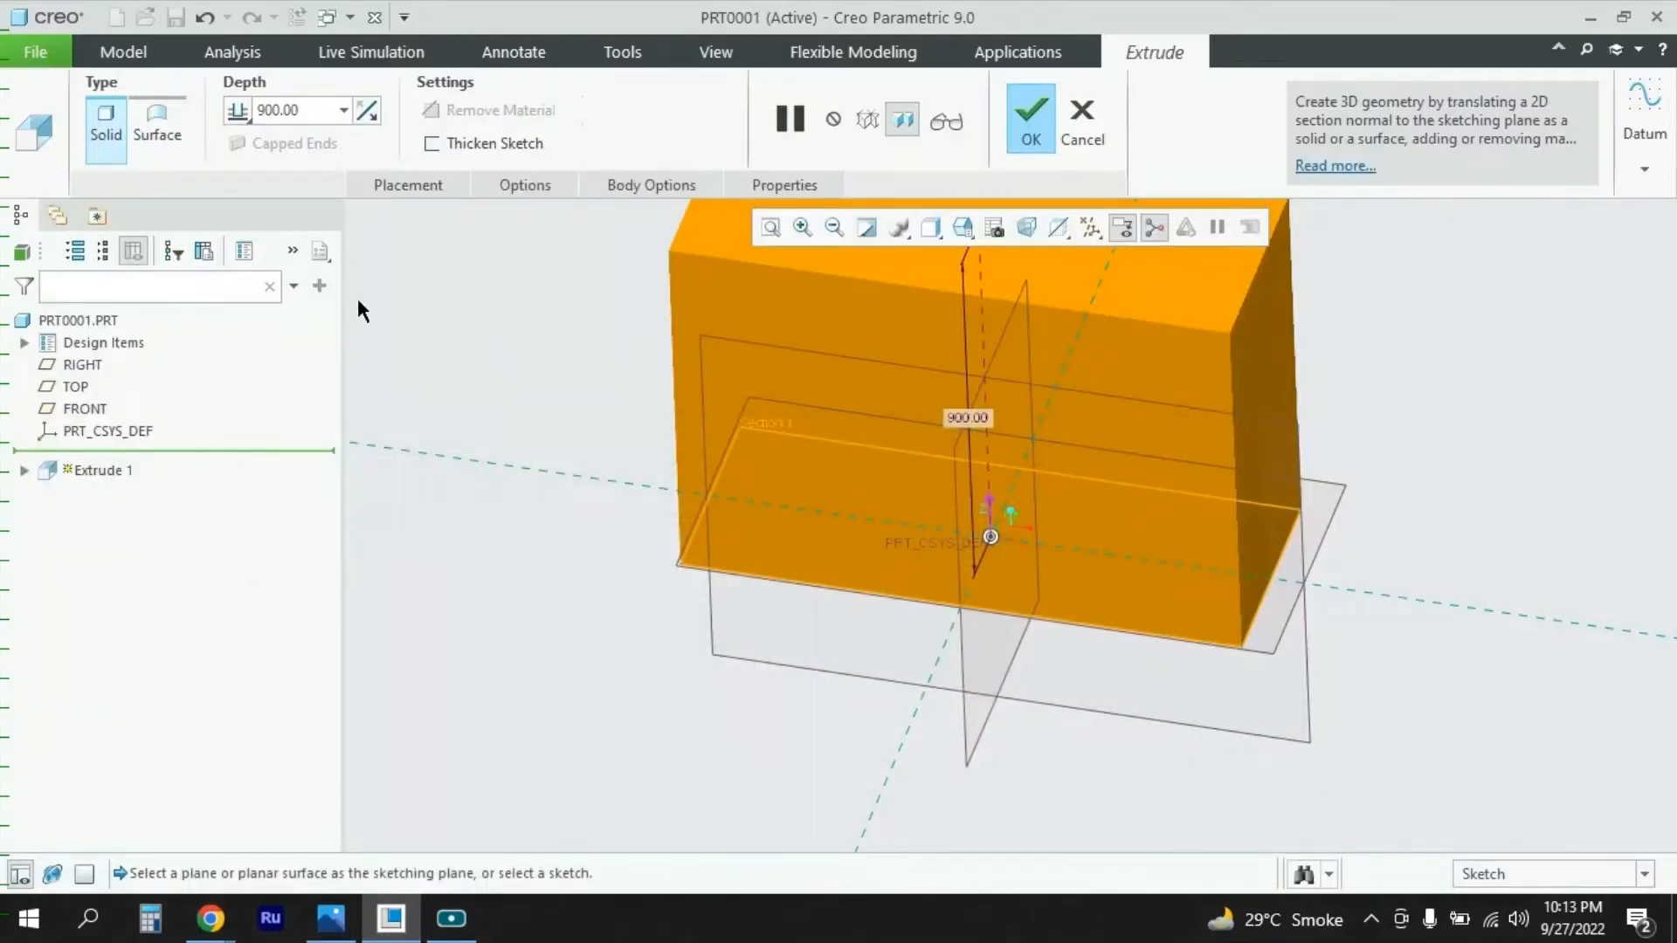
{"action": "double_click", "coordinate": [315, 110]}
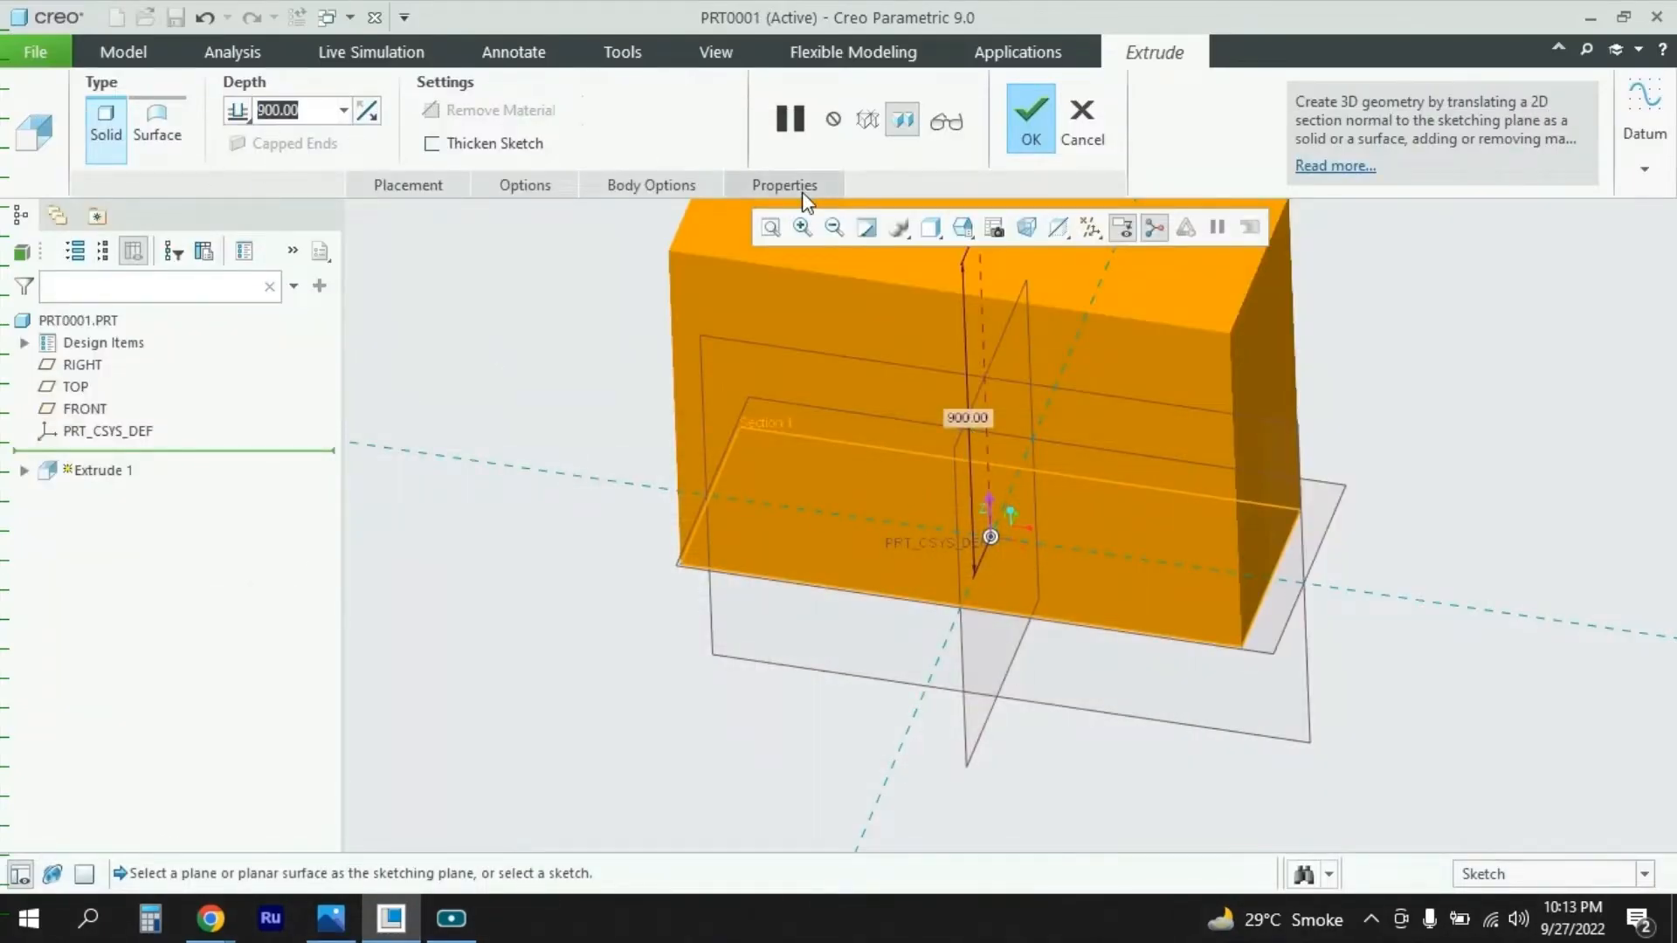
{"action": "type", "text": "50"}
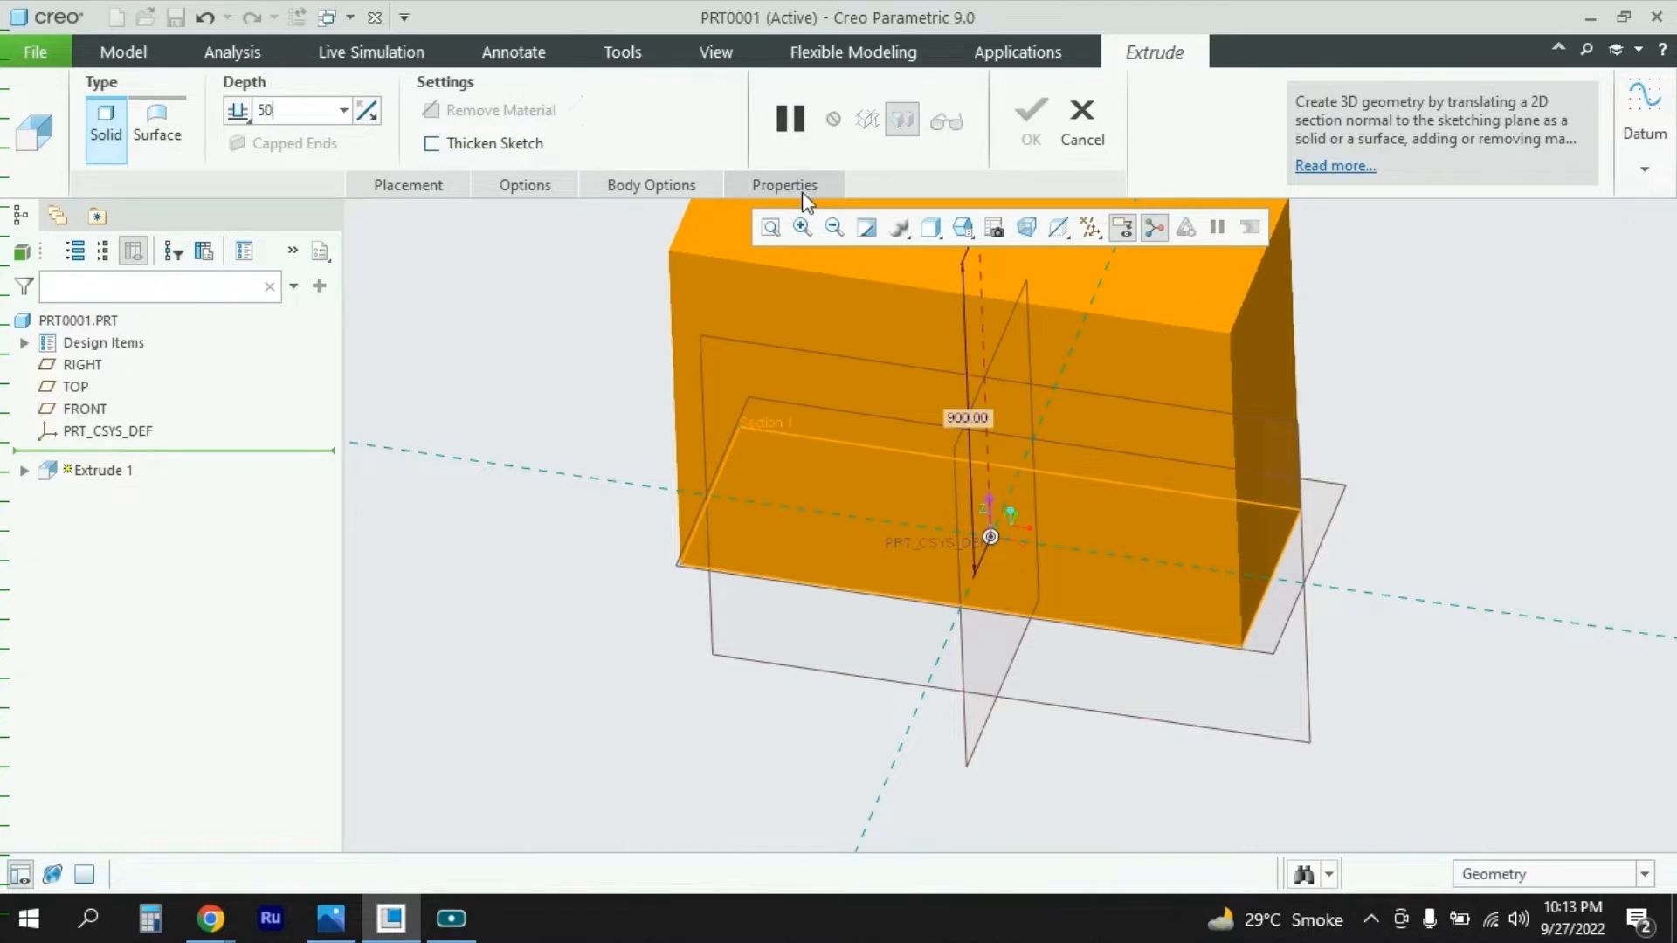
{"action": "key", "text": "Return"}
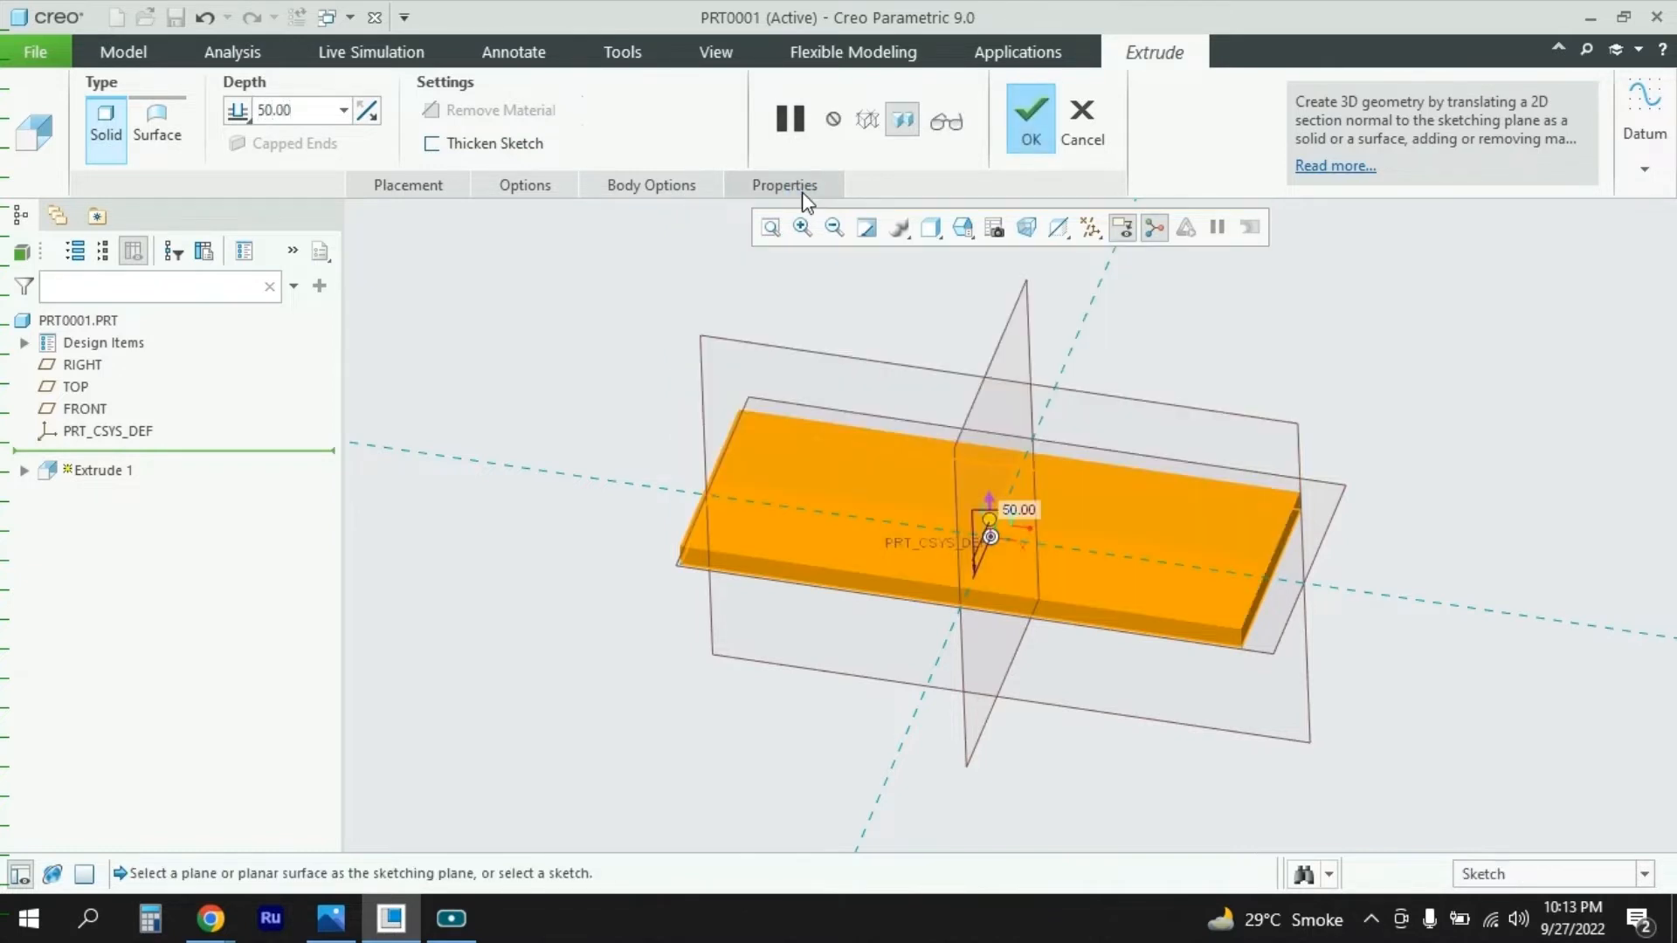
{"action": "left_click", "coordinate": [1033, 113]}
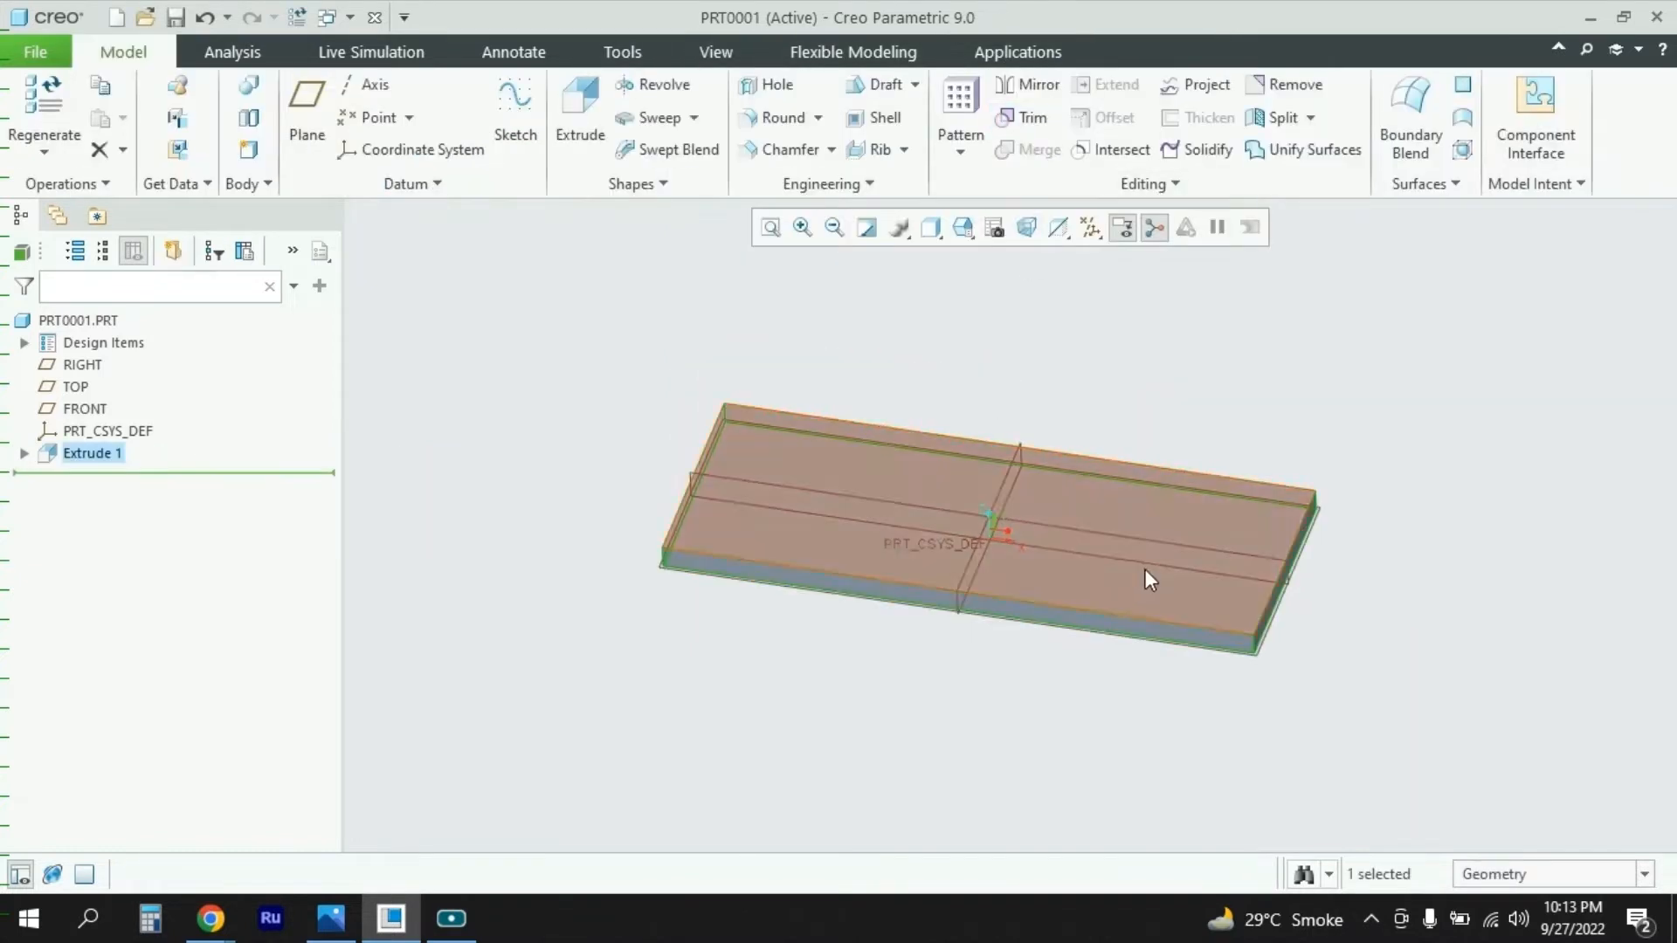
Step: Start a Shell on the tabletop with its large underside face as the surface to remove
{"action": "middle_click_drag", "start_coordinate": [1142, 572], "coordinate": [1051, 380]}
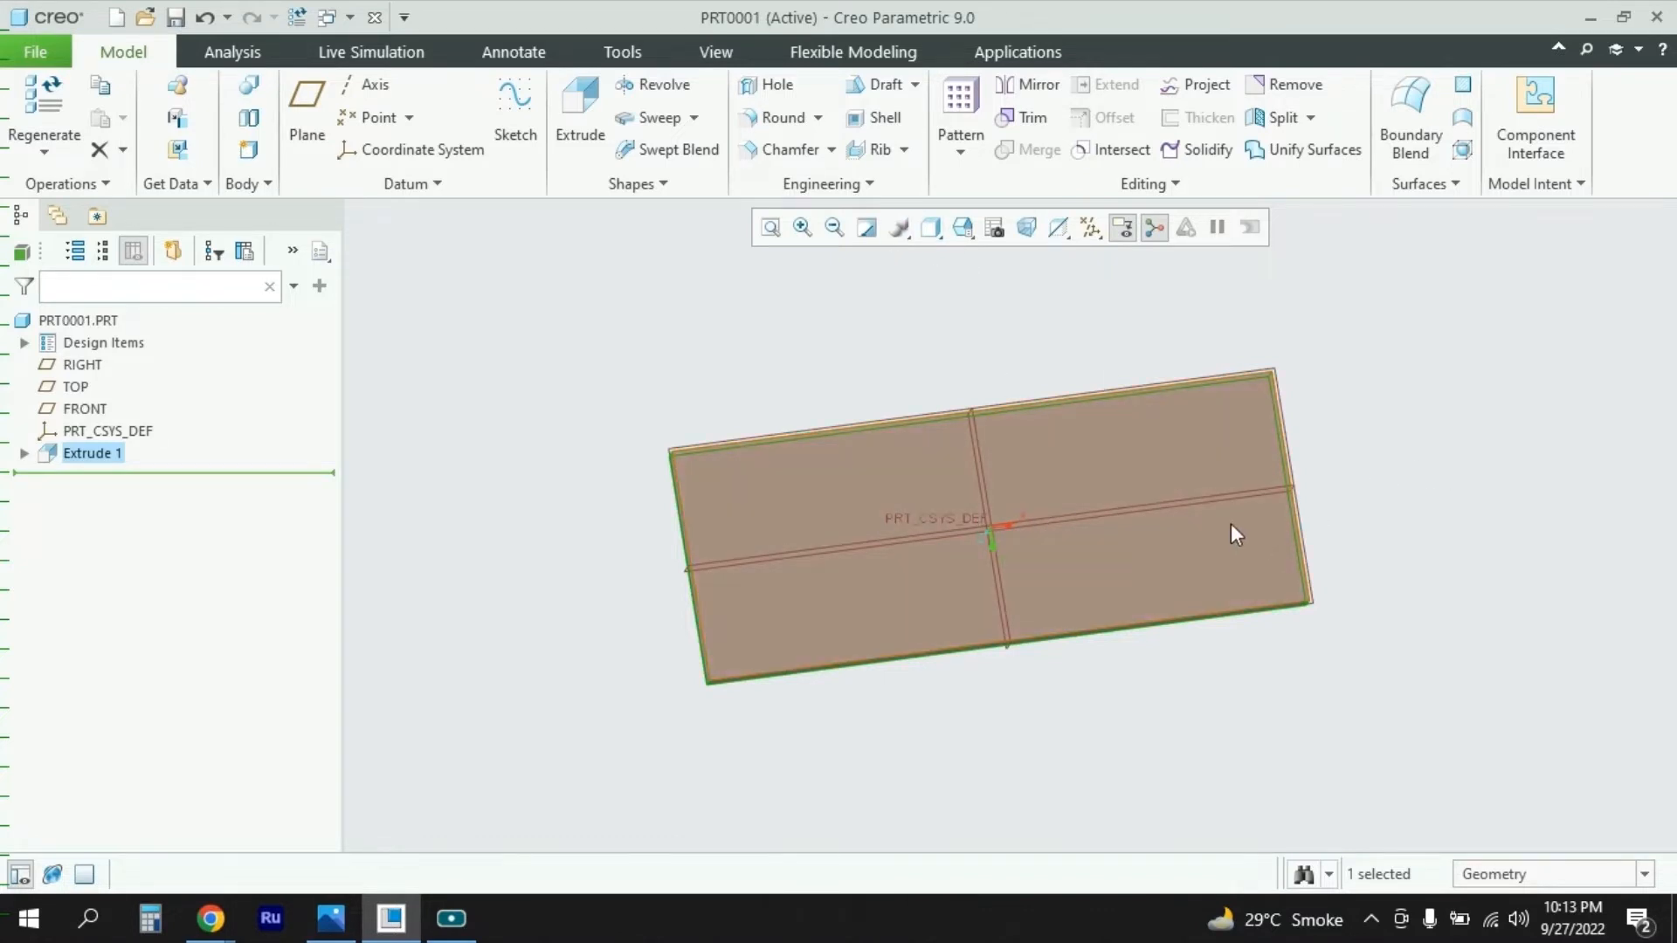
{"action": "scroll", "coordinate": [1228, 518], "scroll_direction": "down", "scroll_amount": 2}
{"action": "scroll", "coordinate": [1293, 517], "scroll_direction": "up", "scroll_amount": 1}
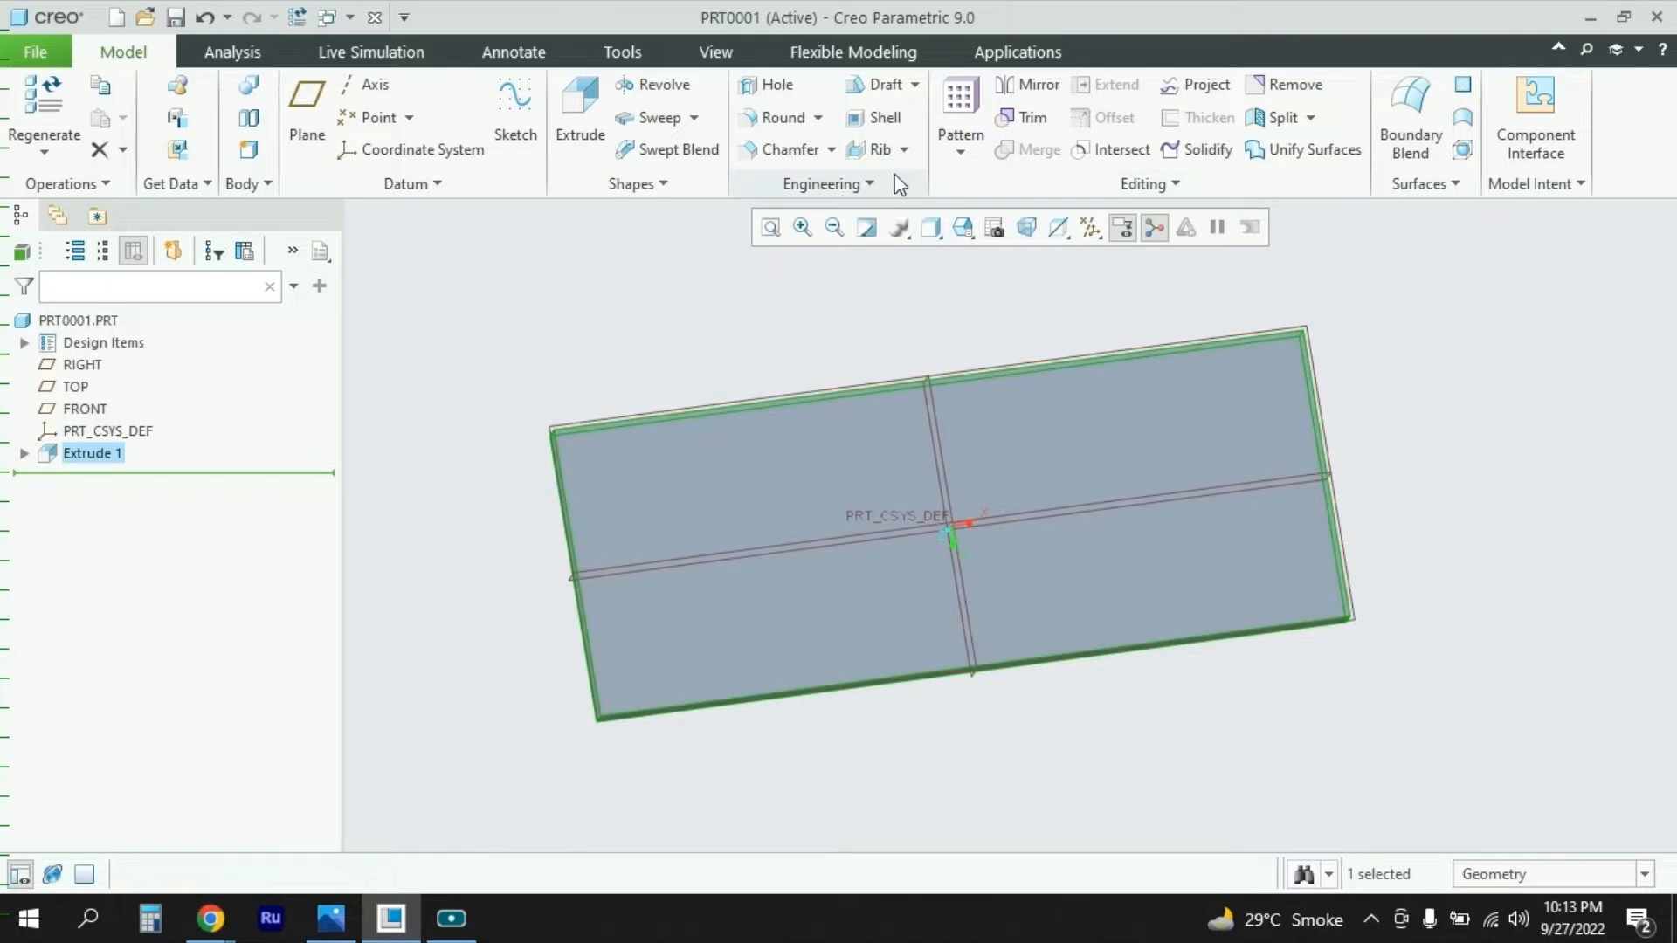
{"action": "left_click", "coordinate": [882, 122]}
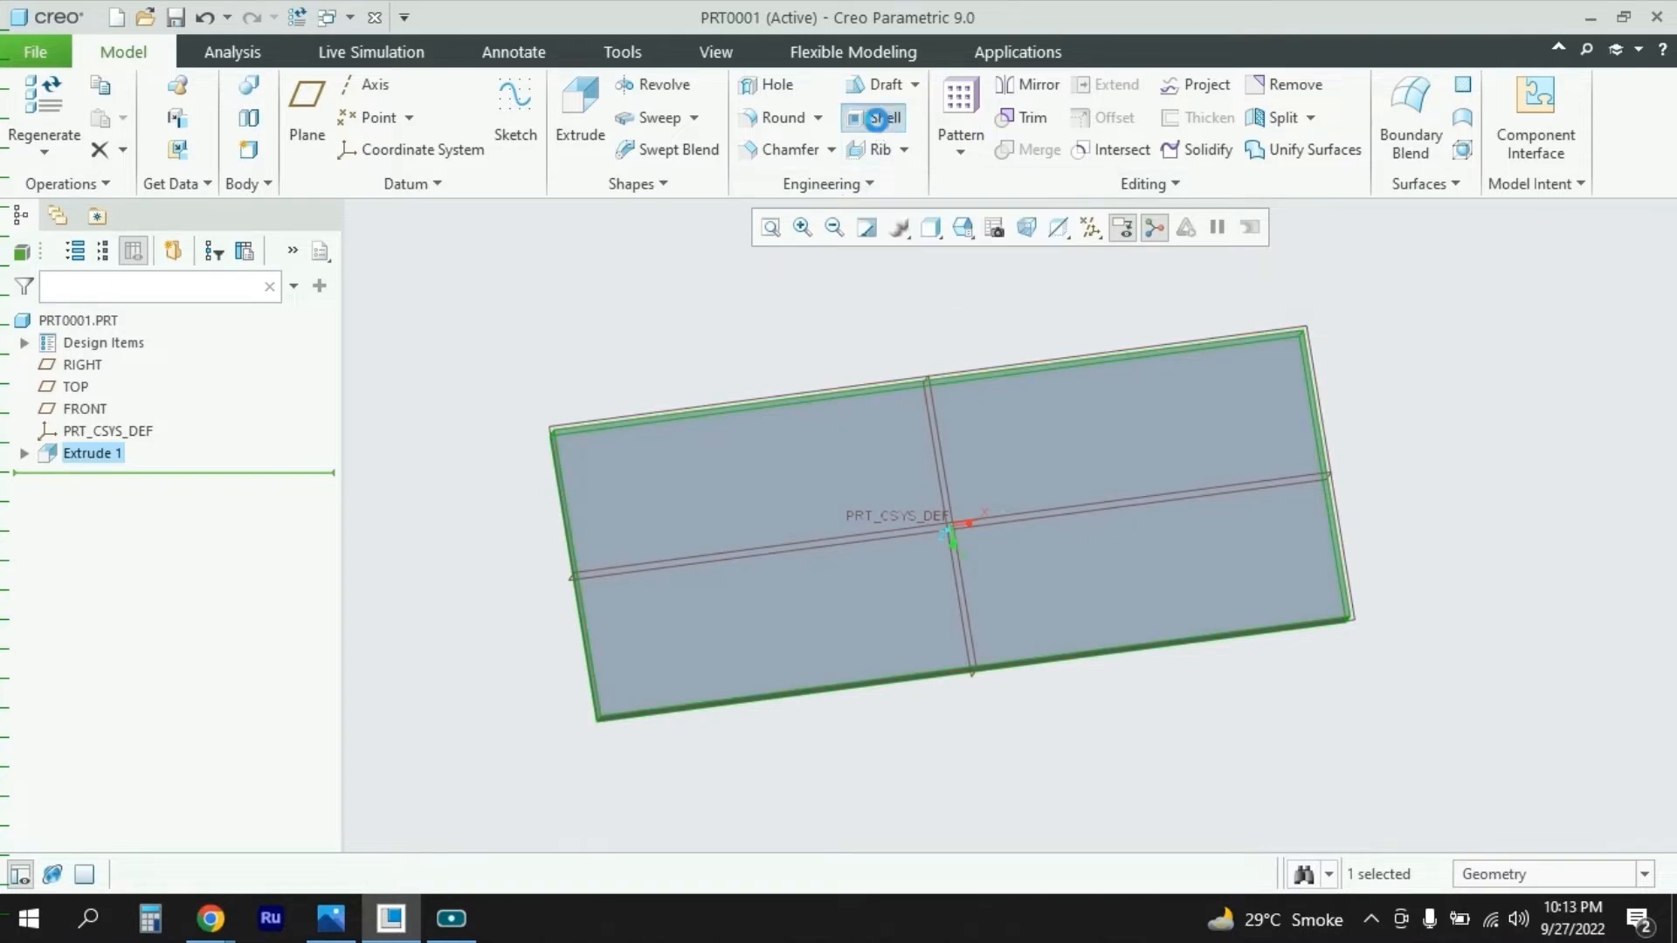
{"action": "left_click", "coordinate": [1110, 452]}
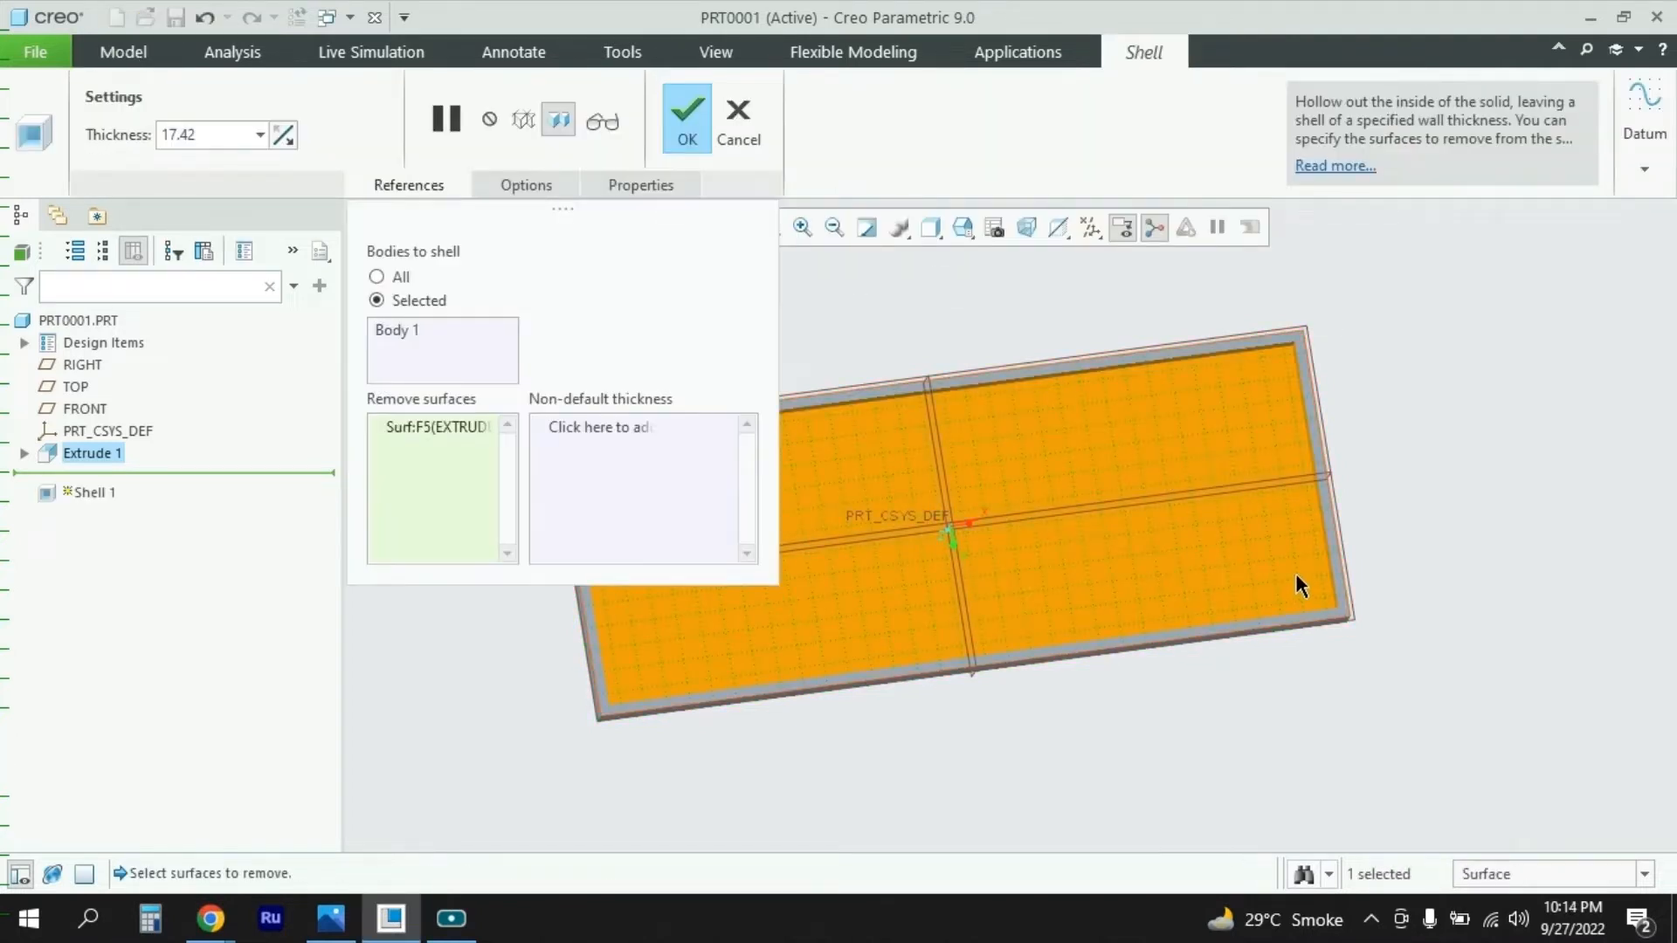
{"action": "middle_click_drag", "start_coordinate": [1339, 473], "coordinate": [1324, 542]}
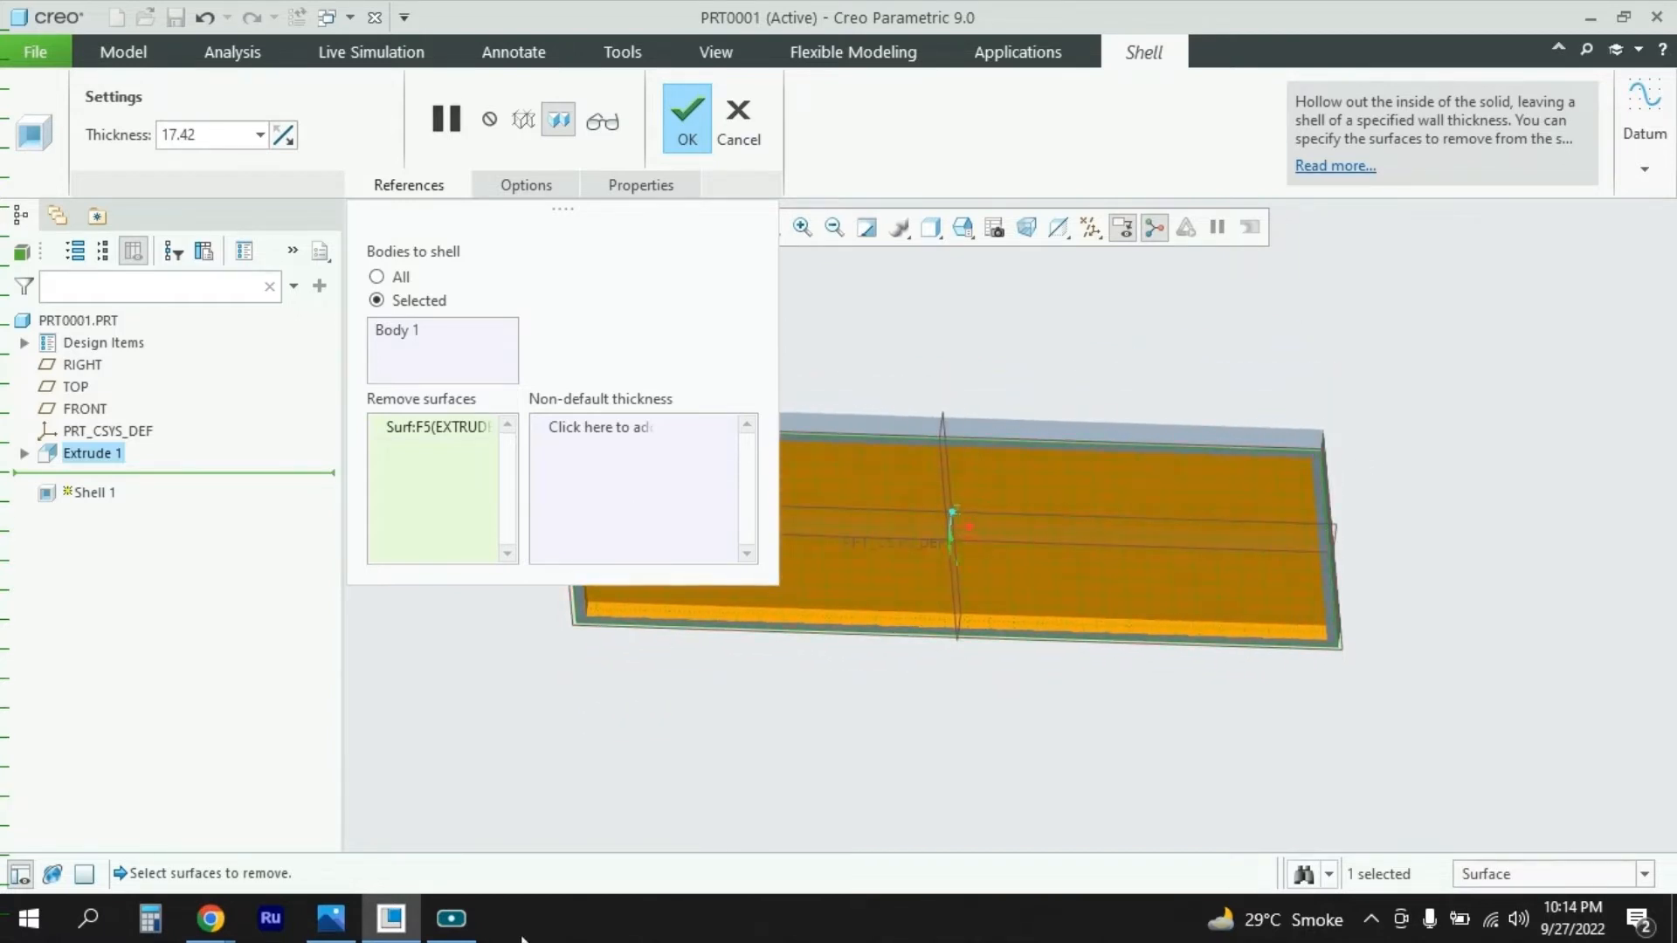
Step: Consult the Bagging Table drawing, then set the shell thickness to 4 mm and complete the shell
{"action": "left_click", "coordinate": [330, 918]}
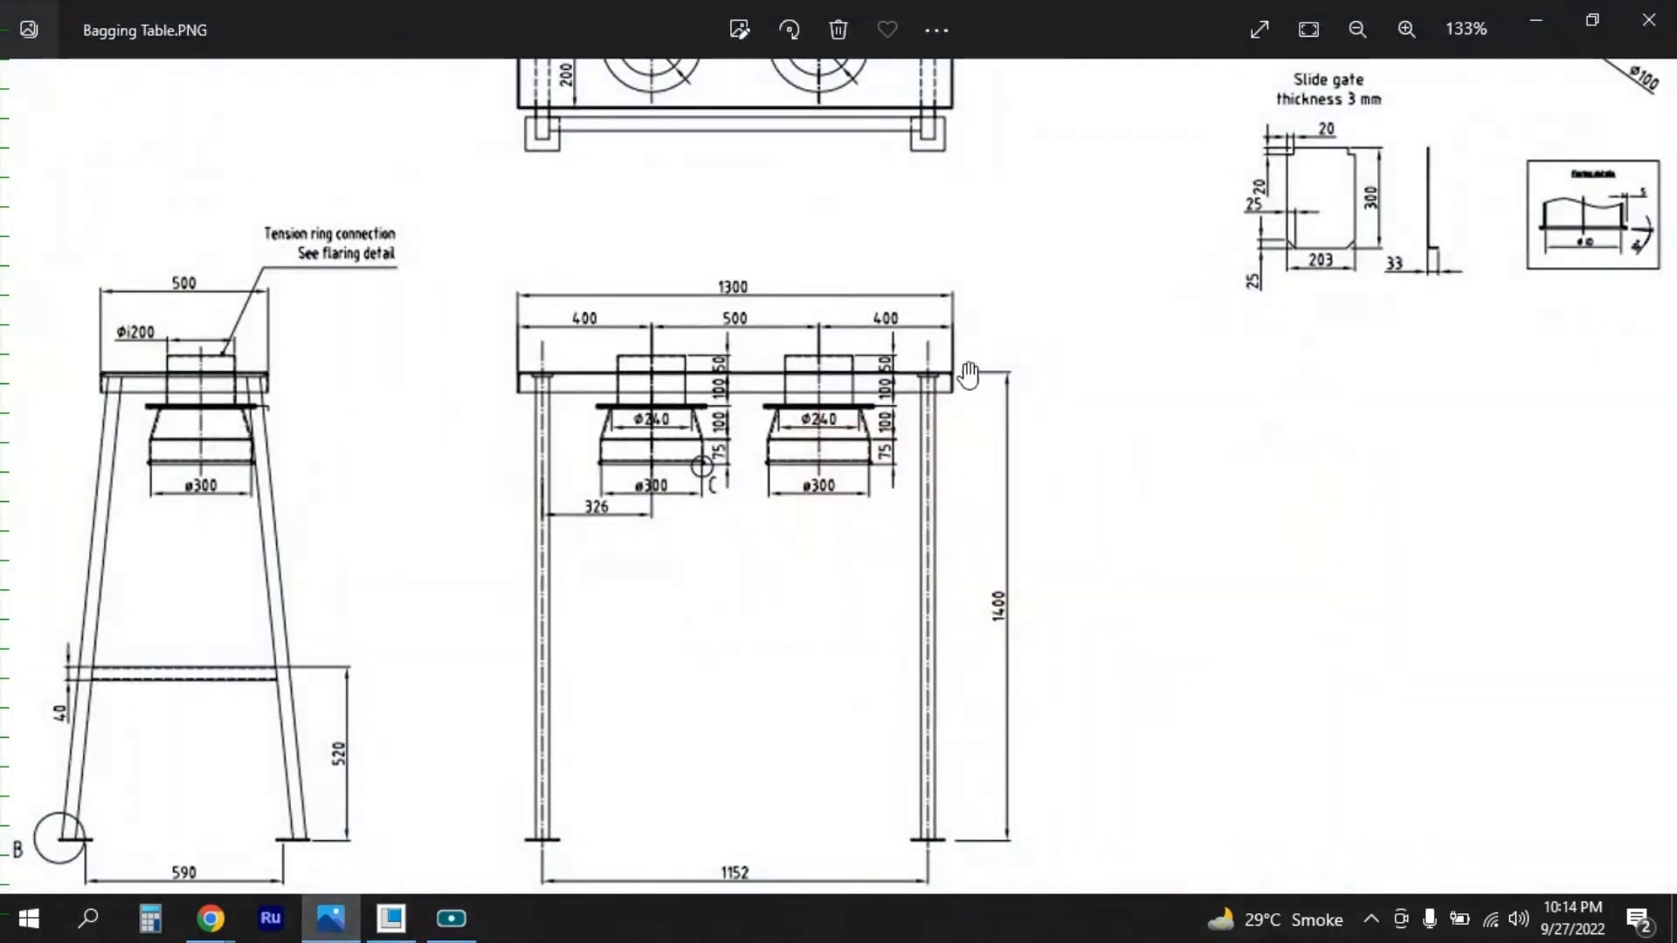
{"action": "left_click", "coordinate": [339, 930]}
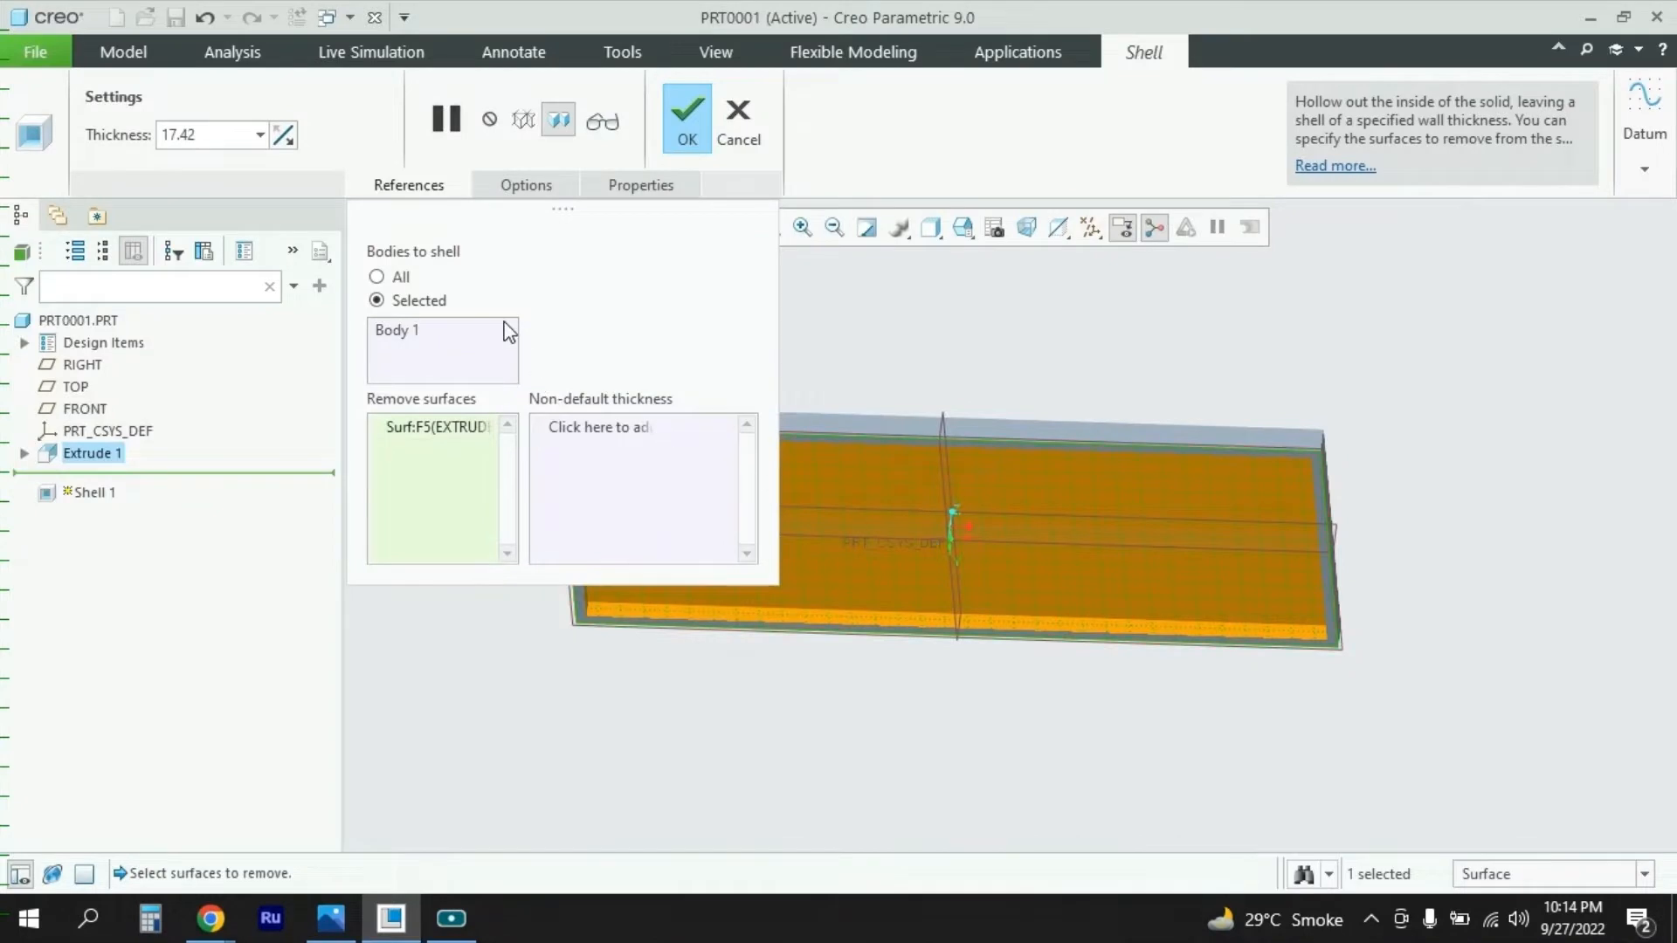
{"action": "double_click", "coordinate": [199, 138]}
{"action": "type", "text": "4"}
{"action": "key", "text": "Return"}
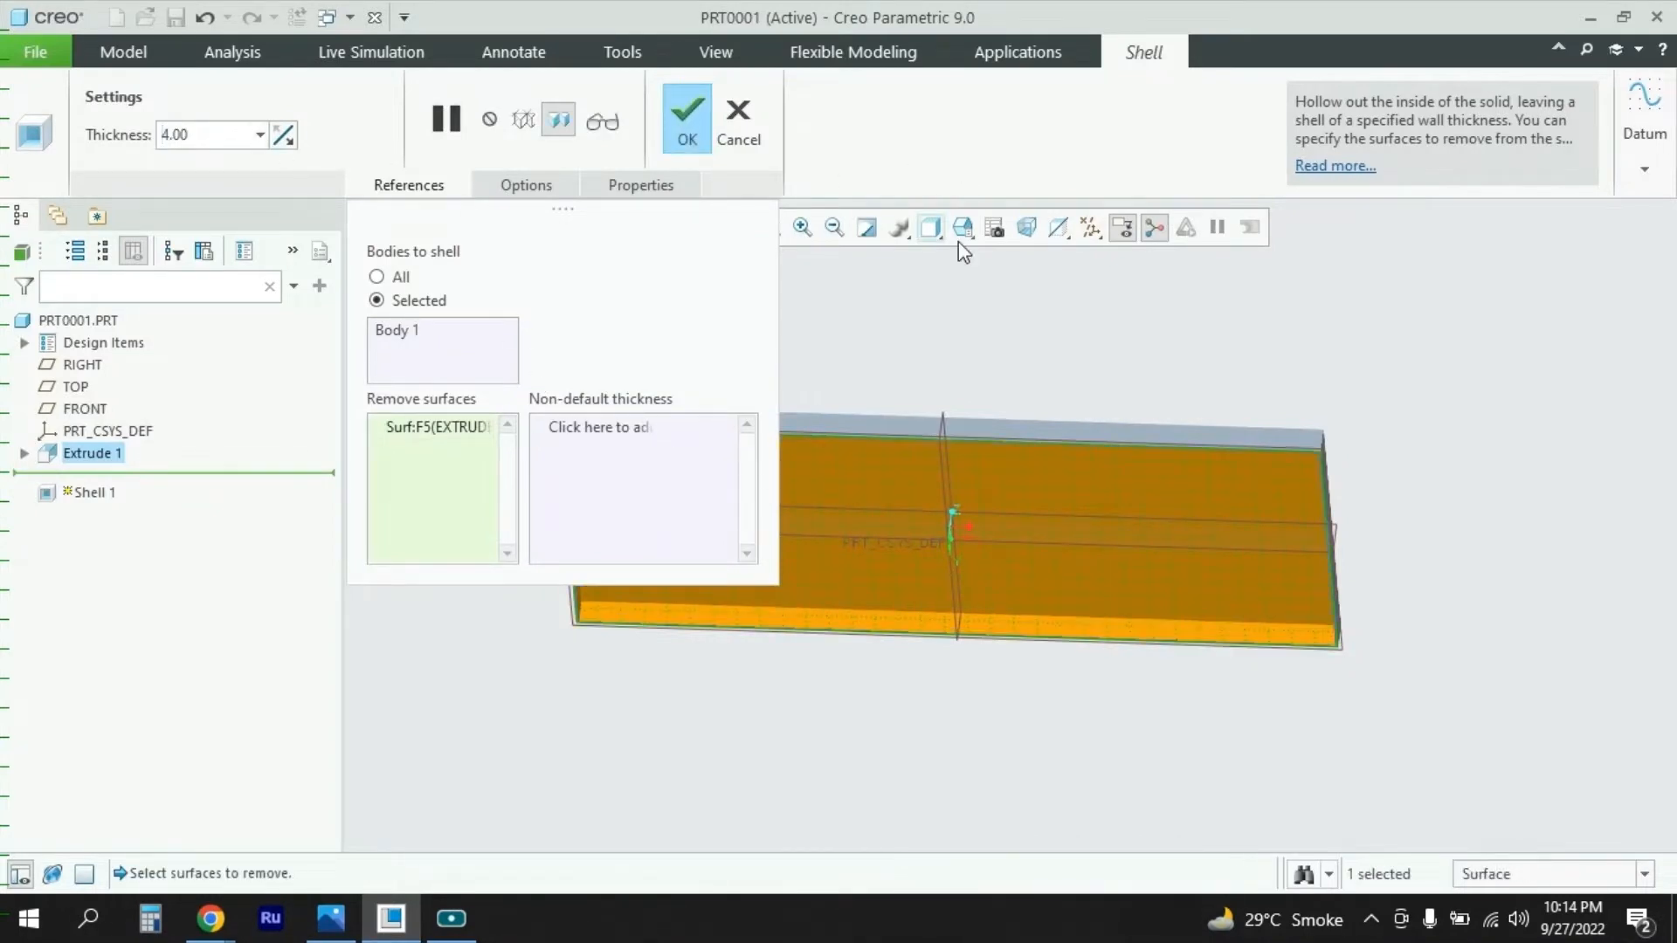
{"action": "left_click", "coordinate": [689, 113]}
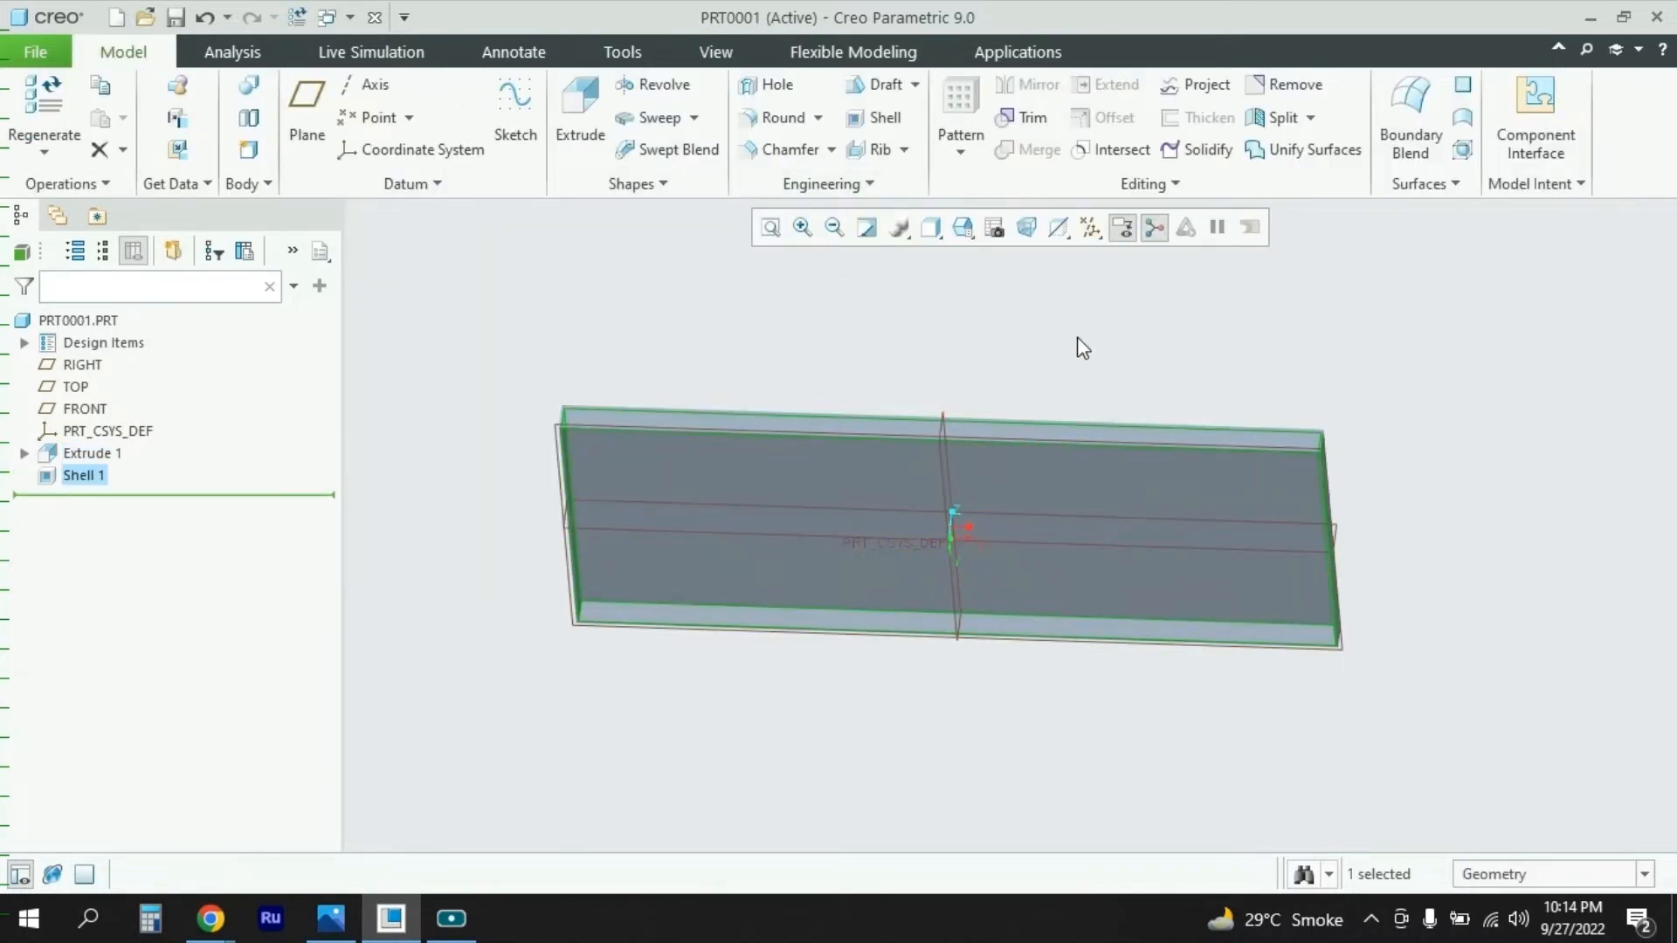
Step: Inspect the shelled tabletop's underside, then switch to the Bagging Table drawing and examine the front and side views
{"action": "middle_click_drag", "start_coordinate": [1082, 347], "coordinate": [1051, 404]}
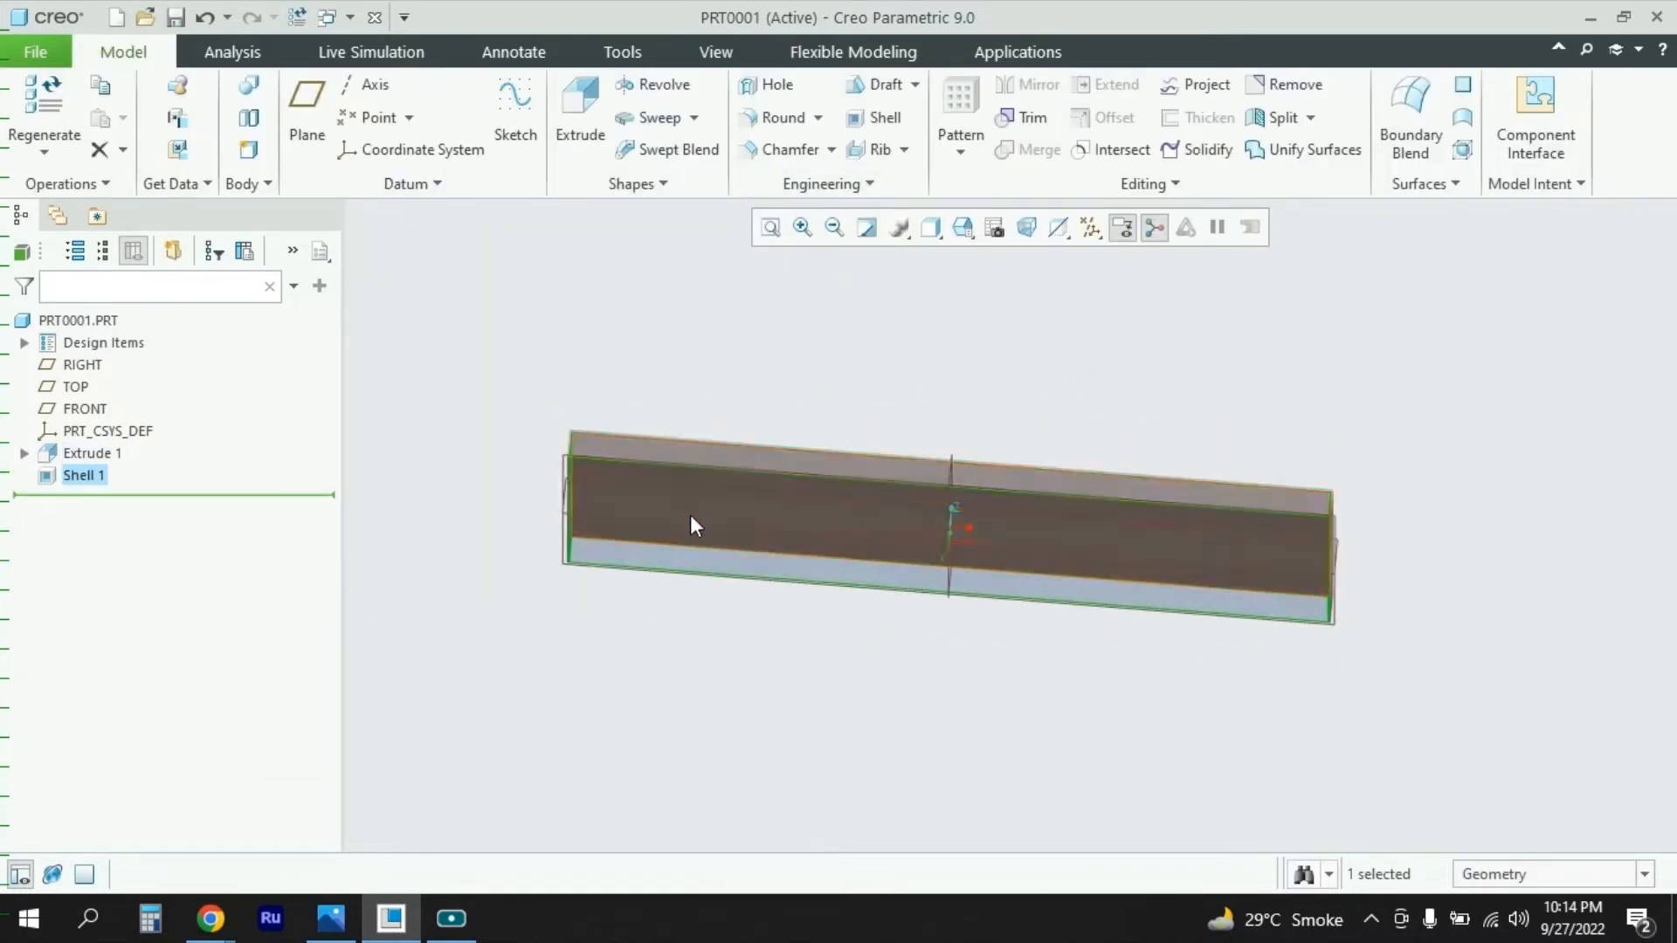
{"action": "middle_click_drag", "start_coordinate": [690, 524], "coordinate": [718, 323]}
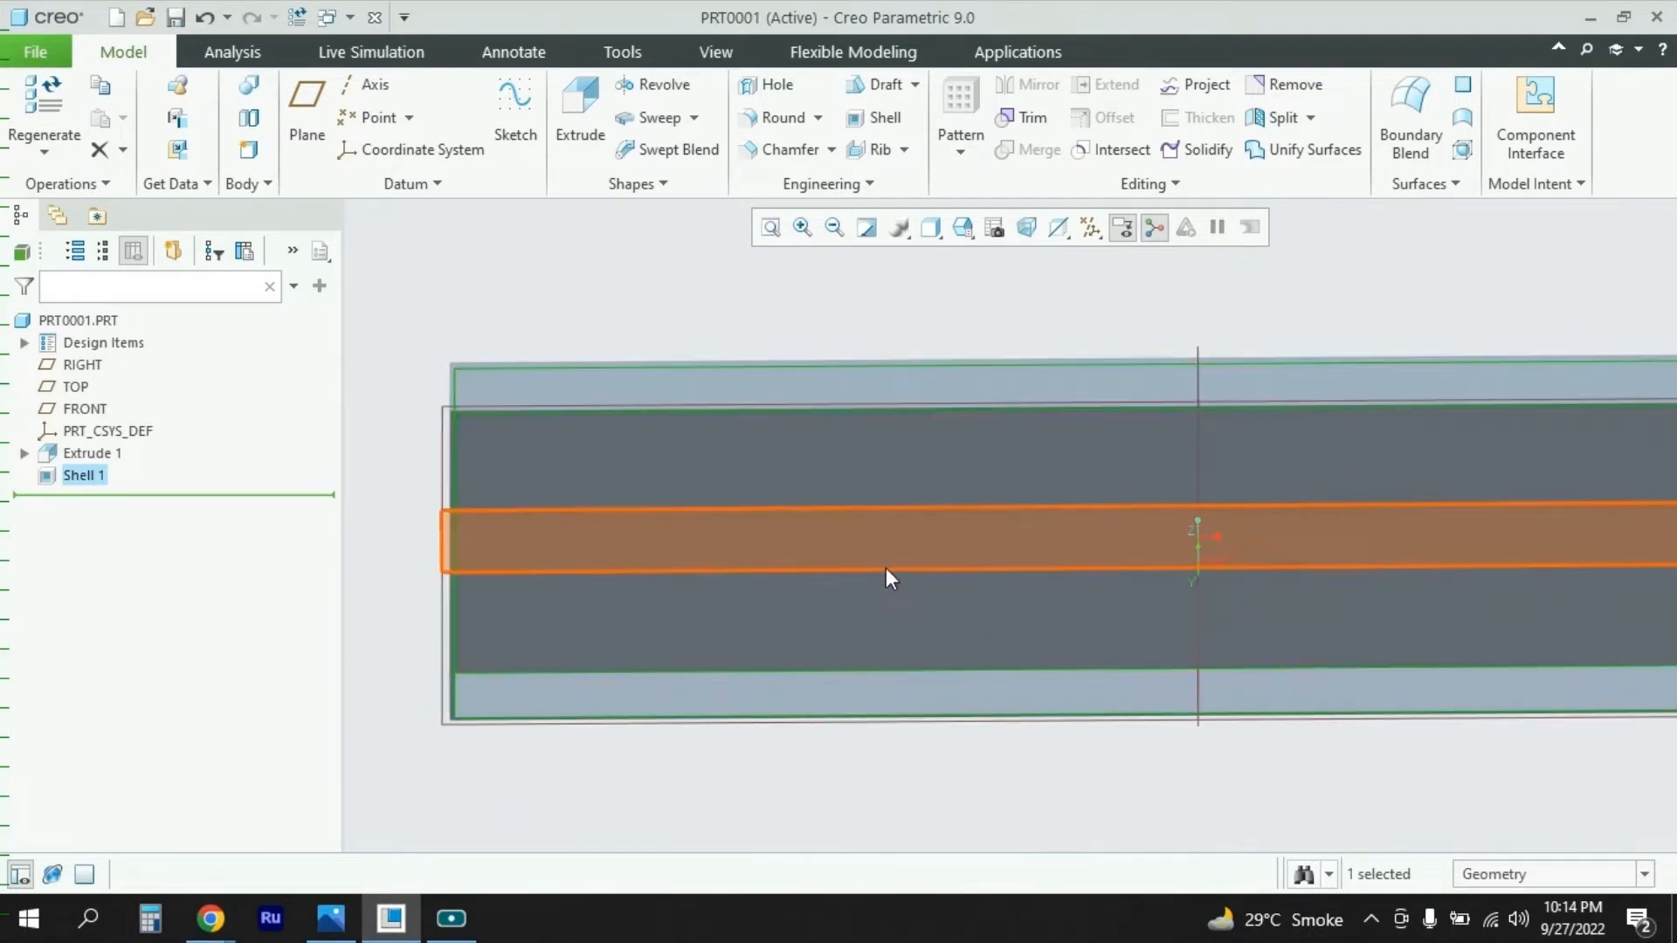
{"action": "middle_click_drag", "start_coordinate": [1203, 538], "coordinate": [1201, 569]}
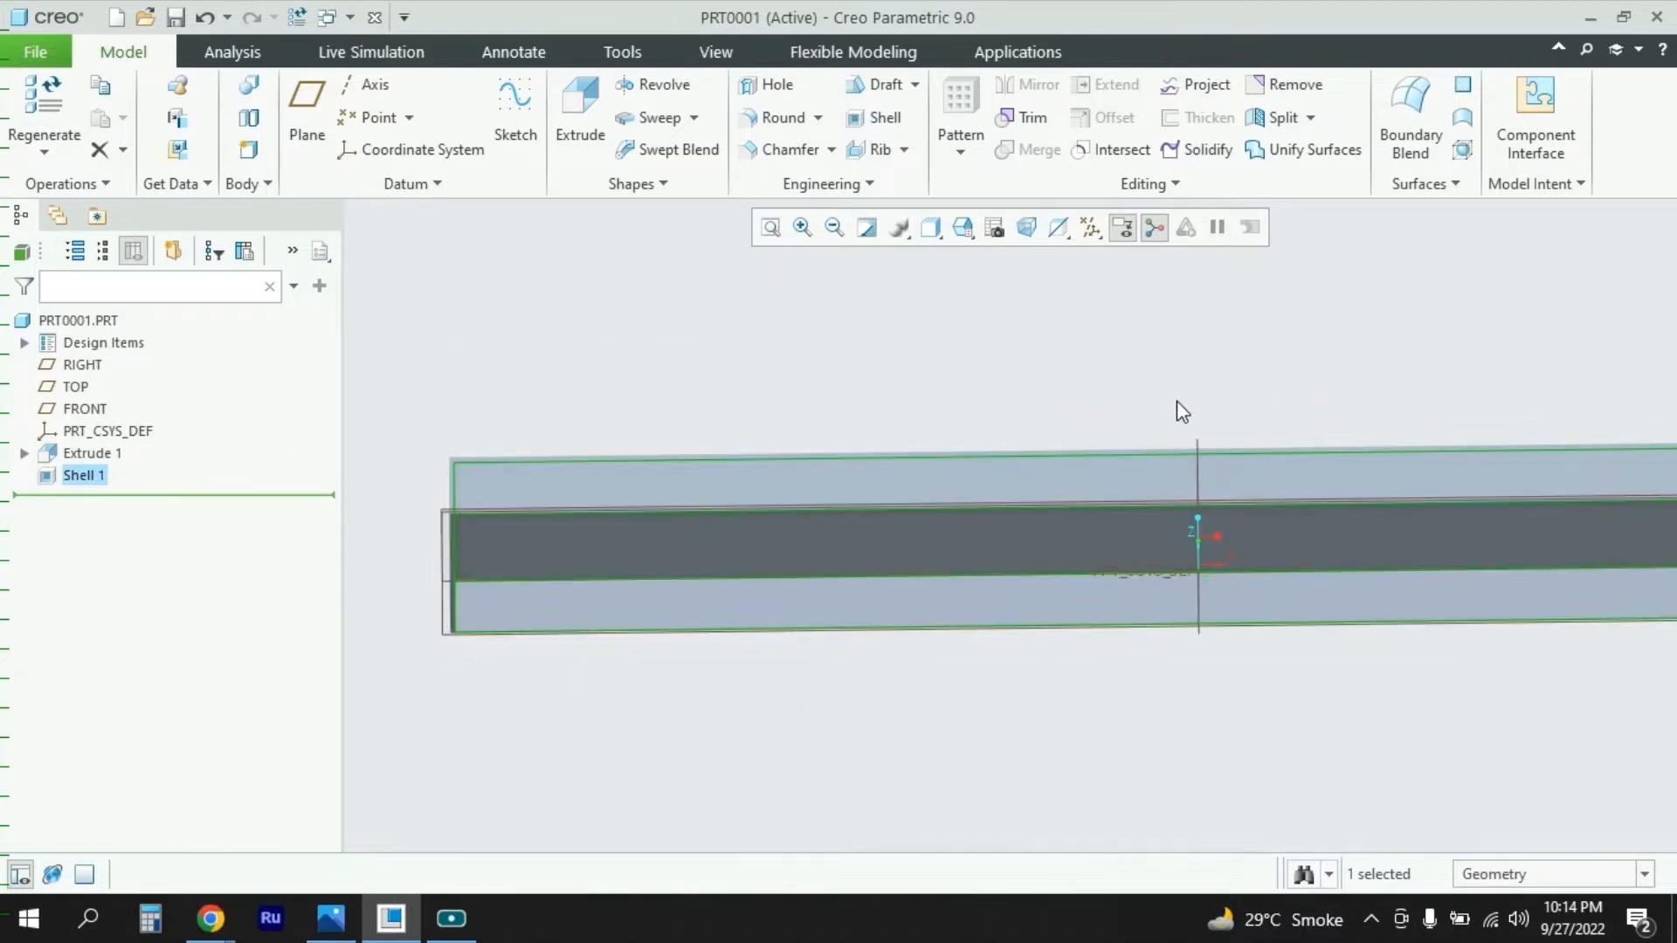
{"action": "scroll", "coordinate": [603, 489], "scroll_direction": "down", "scroll_amount": 5}
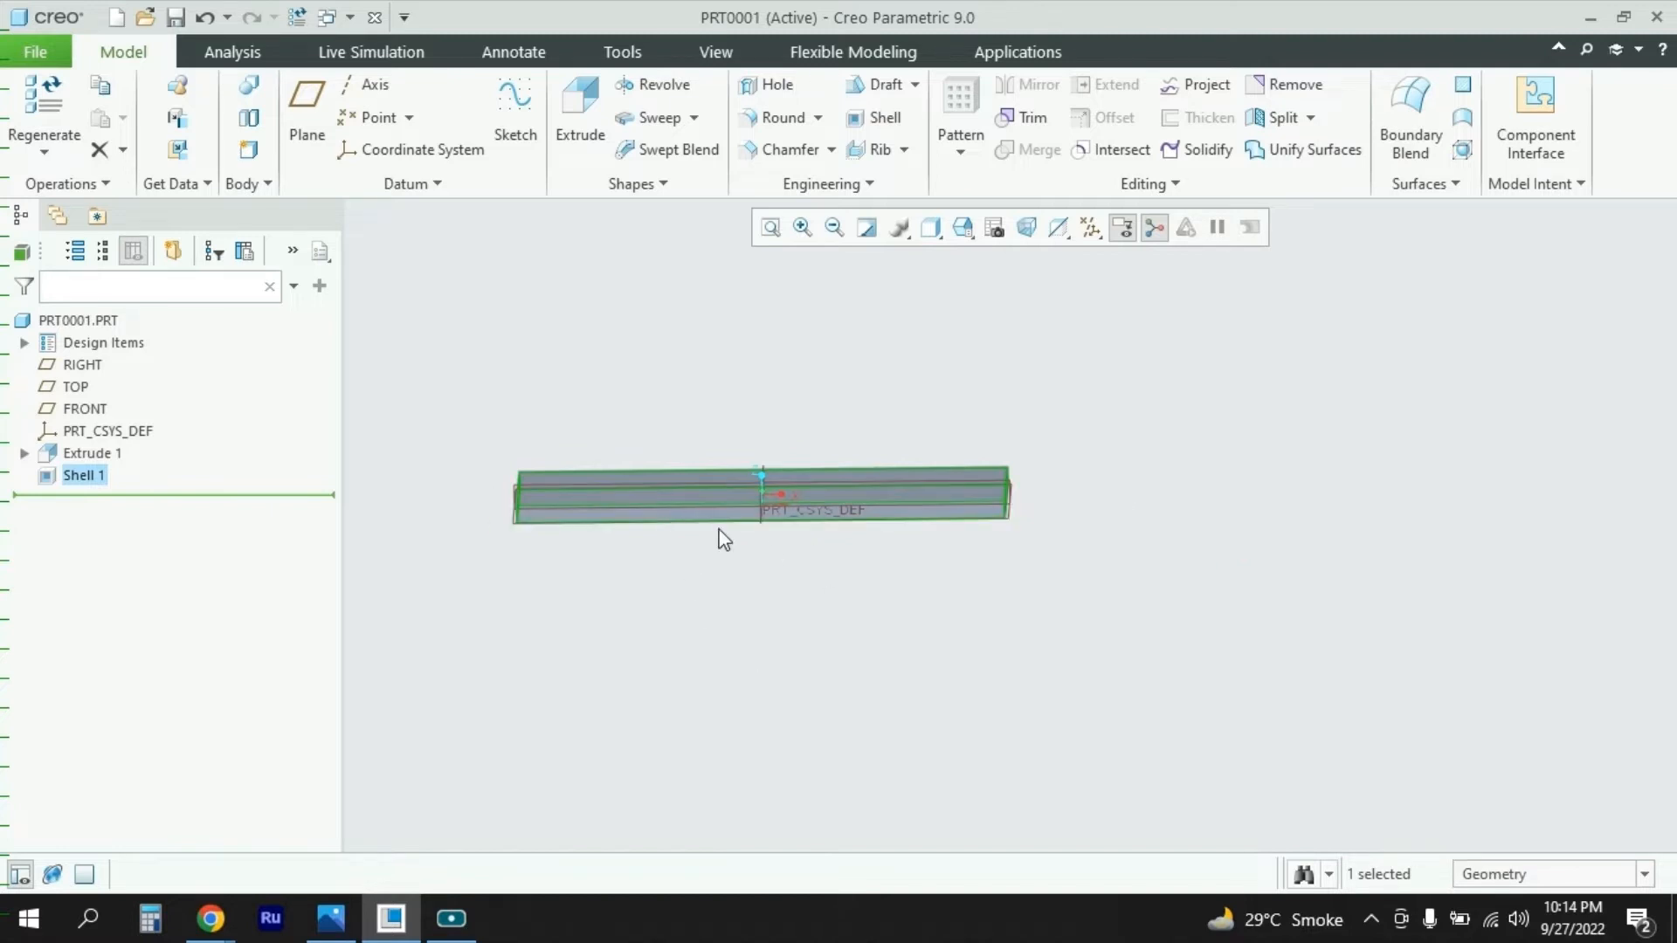
{"action": "scroll", "coordinate": [708, 502], "scroll_direction": "up", "scroll_amount": 3}
{"action": "scroll", "coordinate": [1358, 585], "scroll_direction": "down", "scroll_amount": 2}
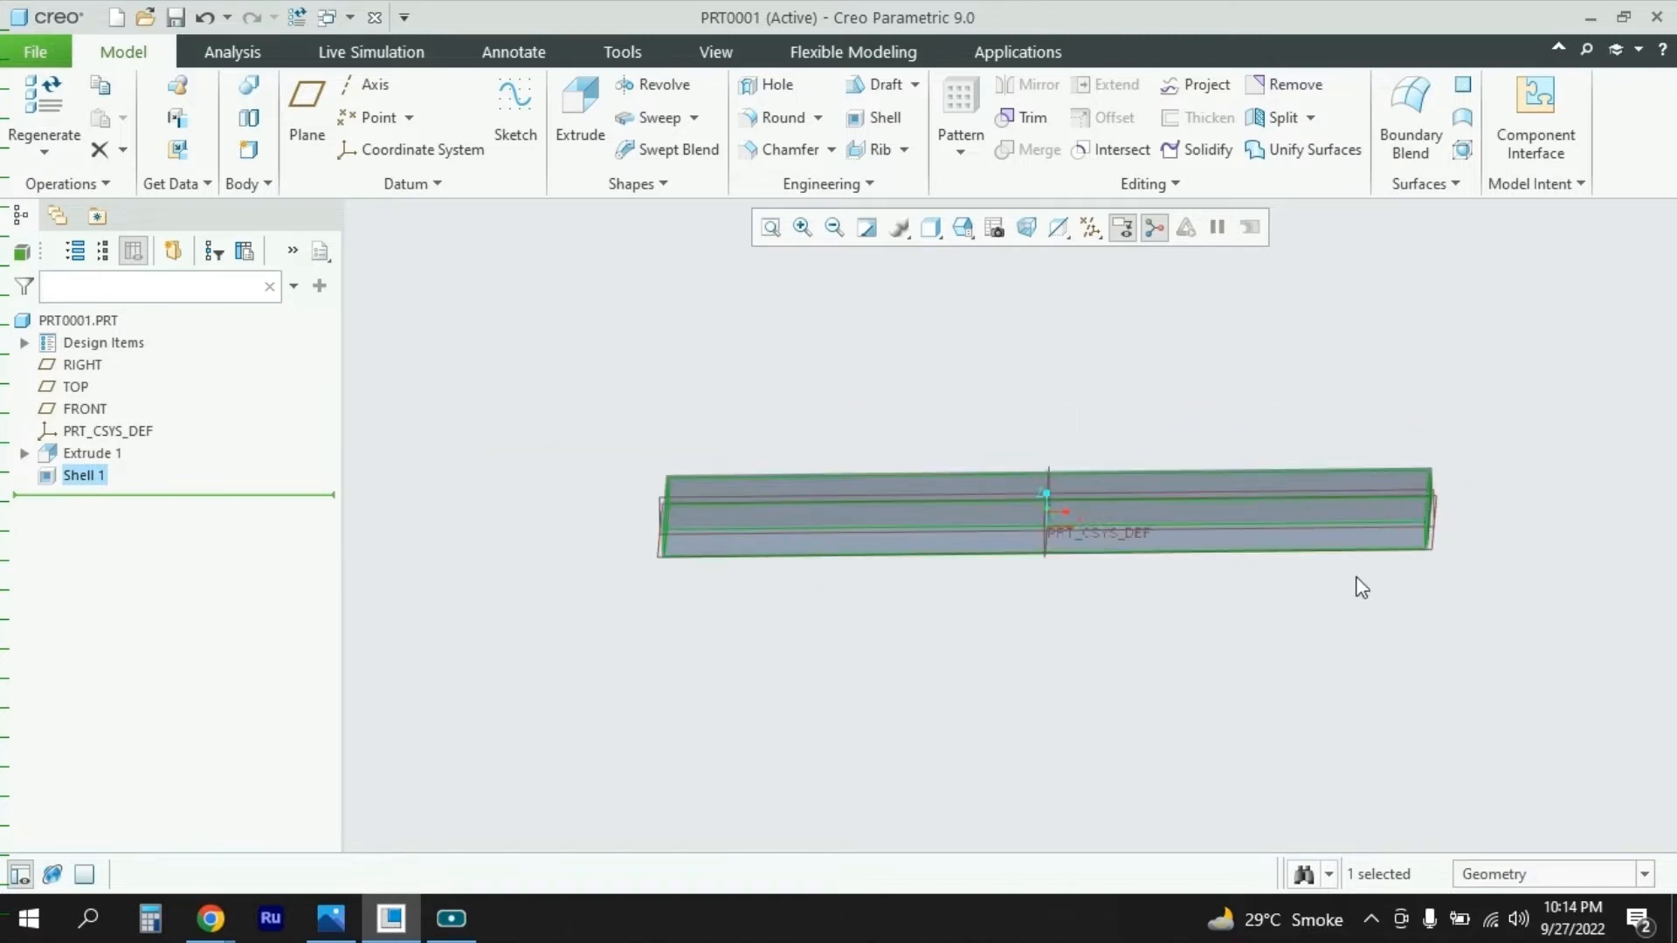
{"action": "left_click", "coordinate": [330, 918]}
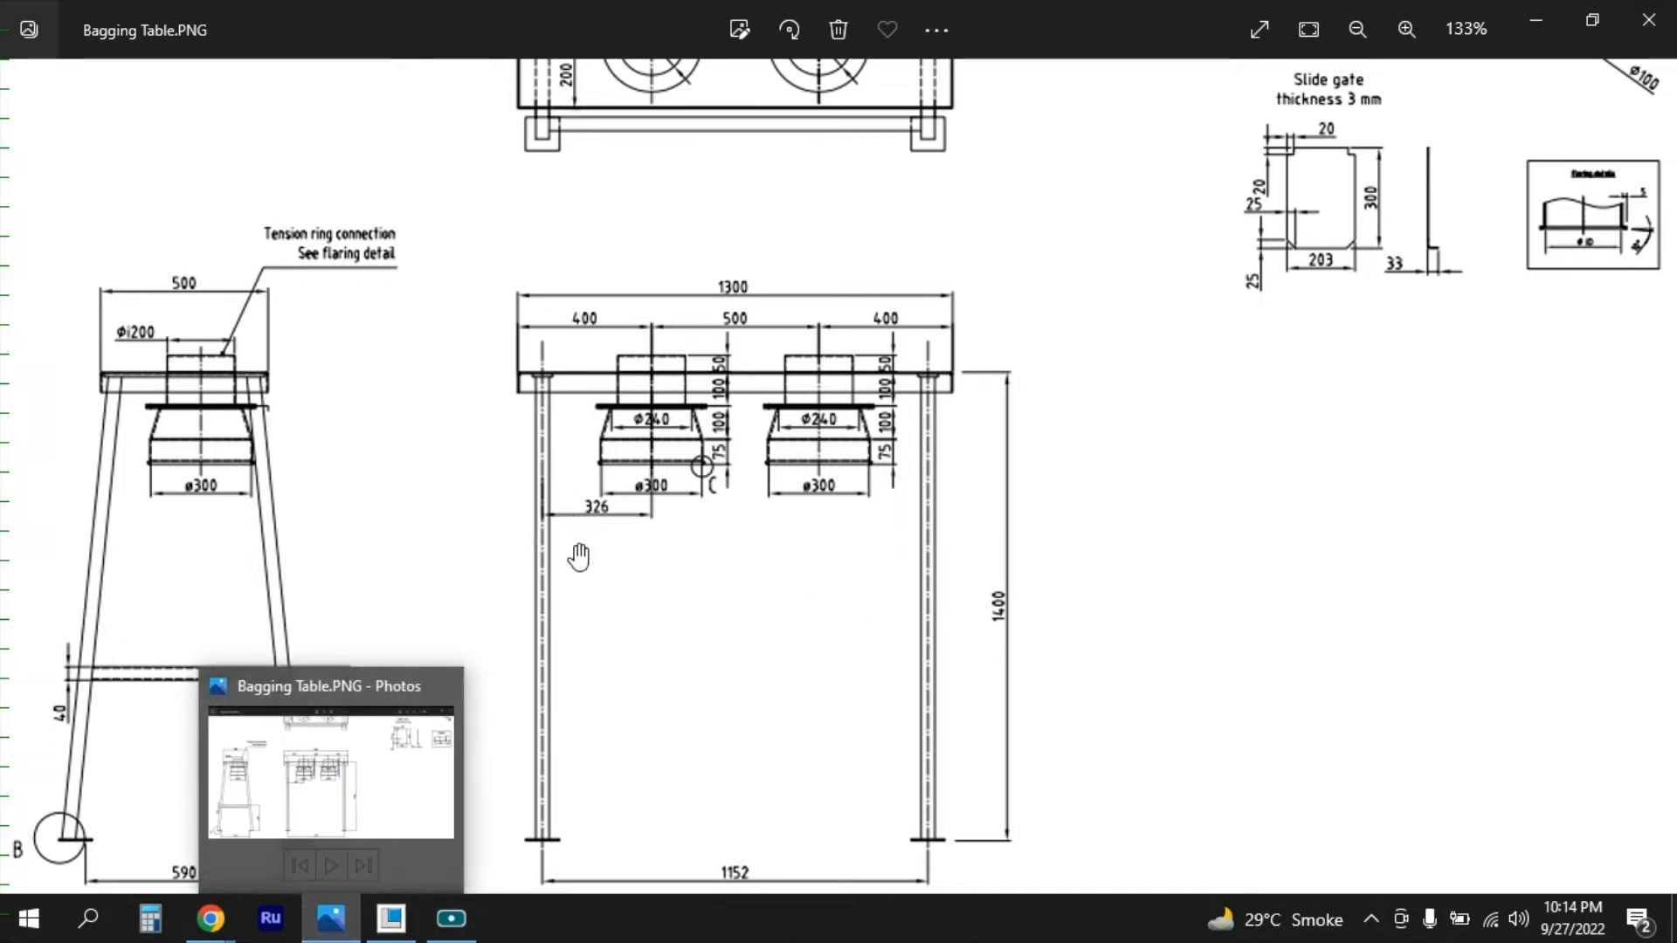
{"action": "scroll", "coordinate": [782, 542], "scroll_direction": "down", "scroll_amount": 1}
{"action": "scroll", "coordinate": [782, 541], "scroll_direction": "down", "scroll_amount": 1}
{"action": "scroll", "coordinate": [748, 662], "scroll_direction": "up", "scroll_amount": 2}
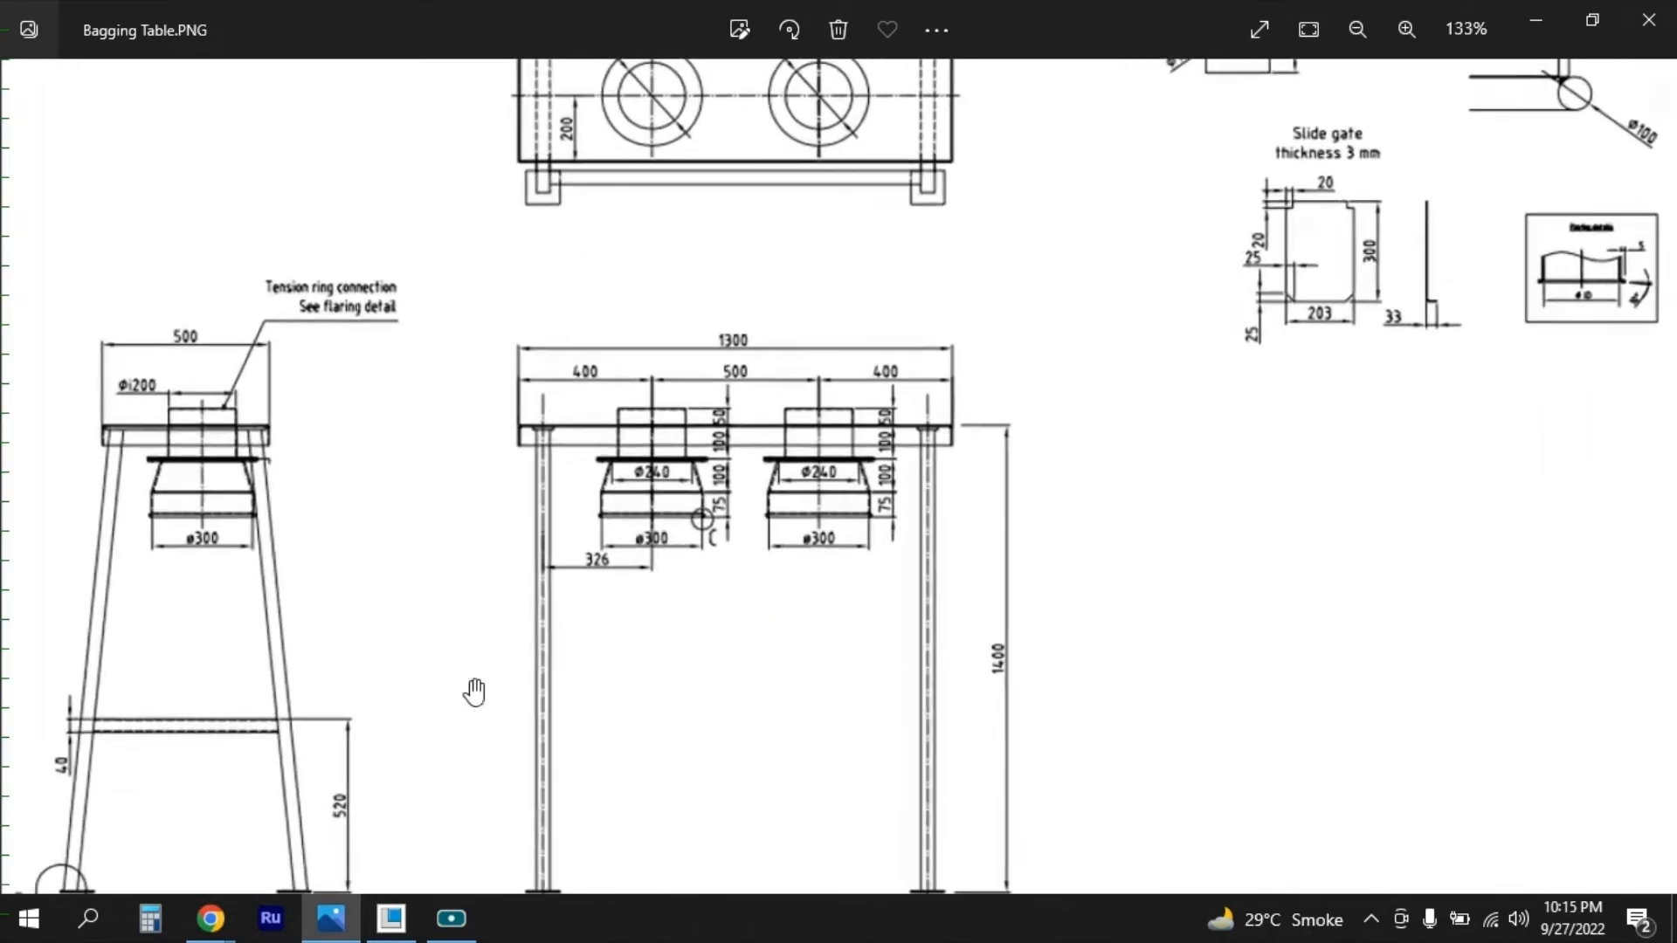
{"action": "scroll", "coordinate": [606, 463], "scroll_direction": "down", "scroll_amount": 2}
{"action": "scroll", "coordinate": [573, 588], "scroll_direction": "up", "scroll_amount": 1}
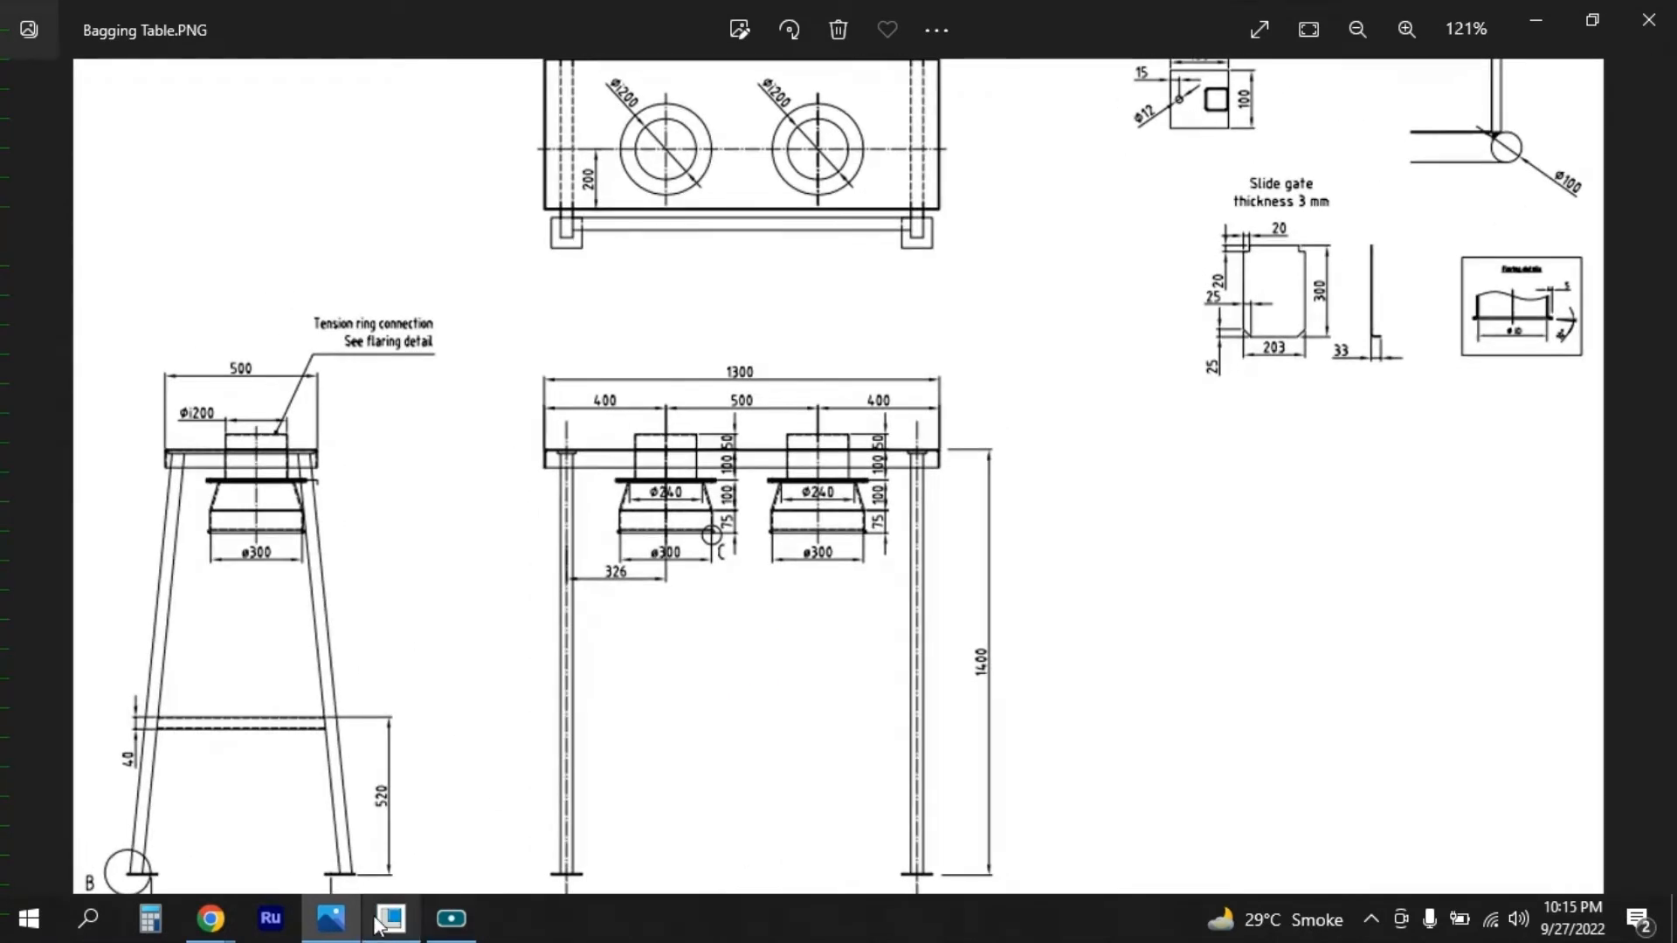
Step: Return to Creo Parametric and start an Extrude sketch on the inner face of the shelled tabletop
{"action": "left_click", "coordinate": [391, 918]}
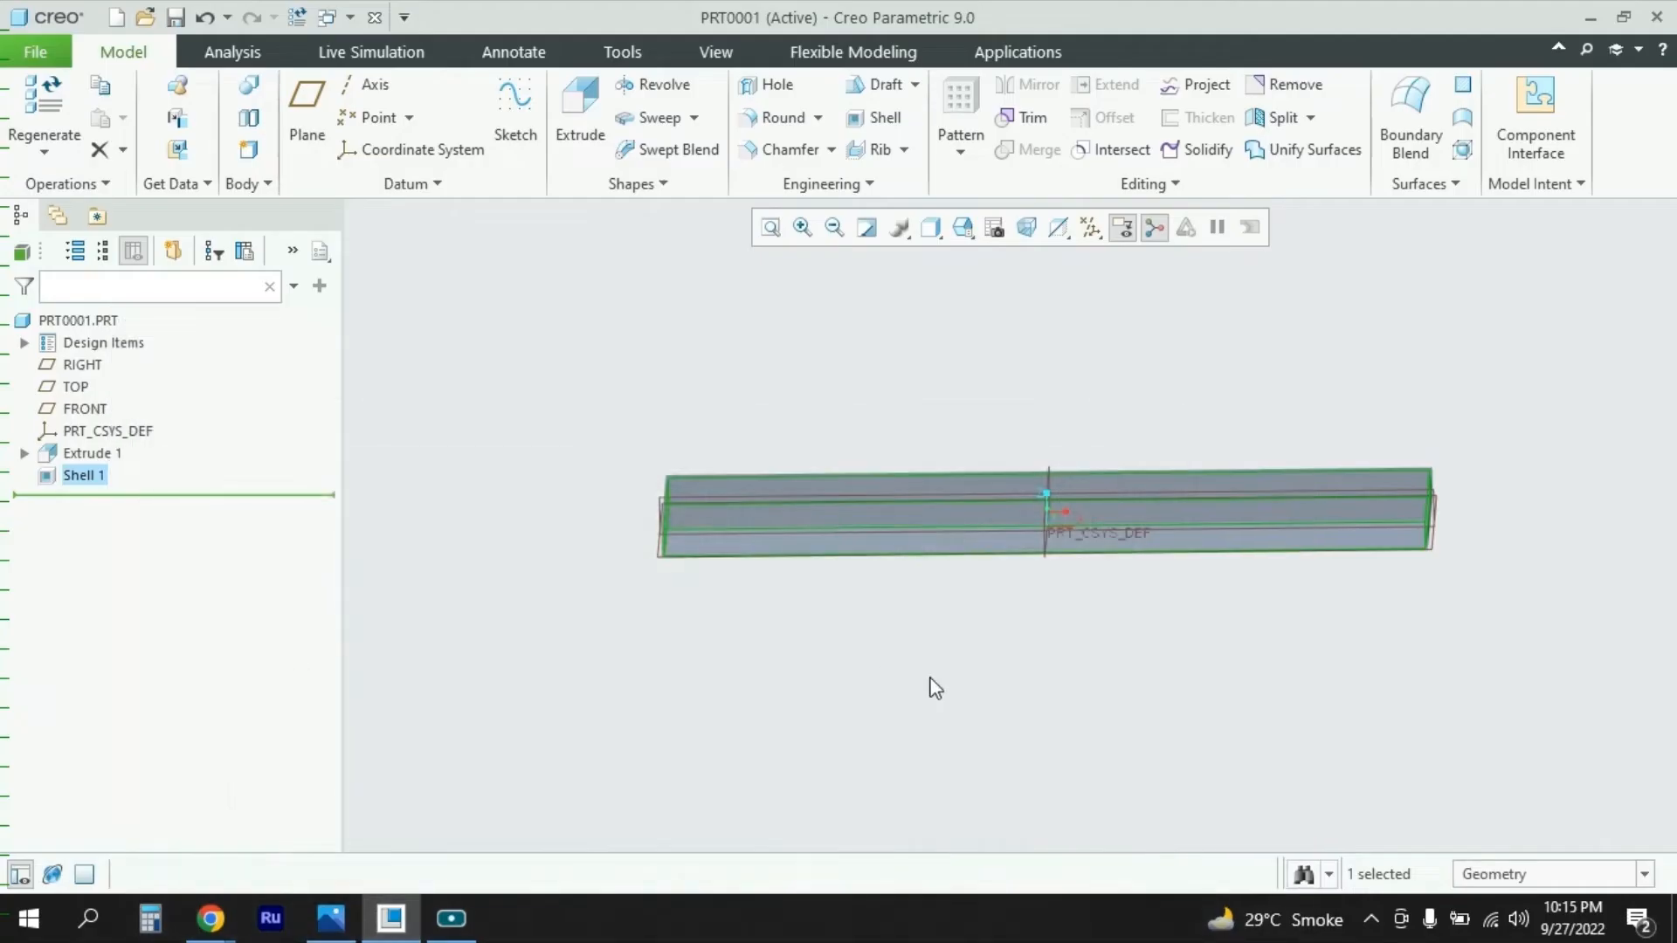
{"action": "middle_click_drag", "start_coordinate": [1053, 611], "coordinate": [1056, 547]}
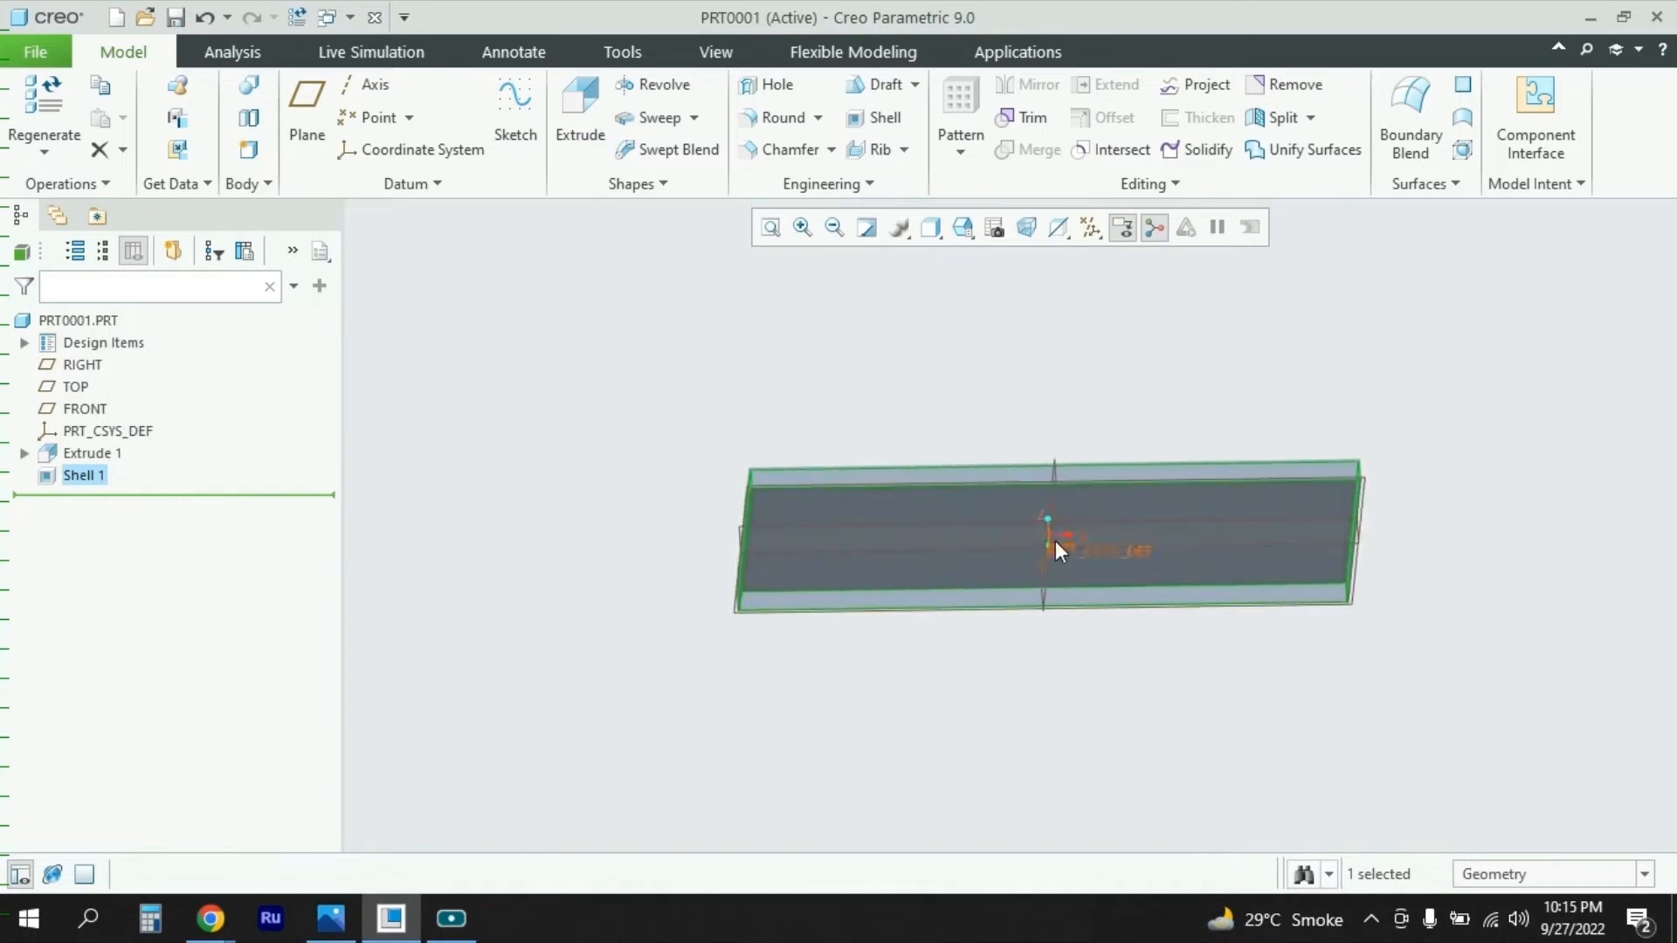
{"action": "left_click", "coordinate": [920, 506]}
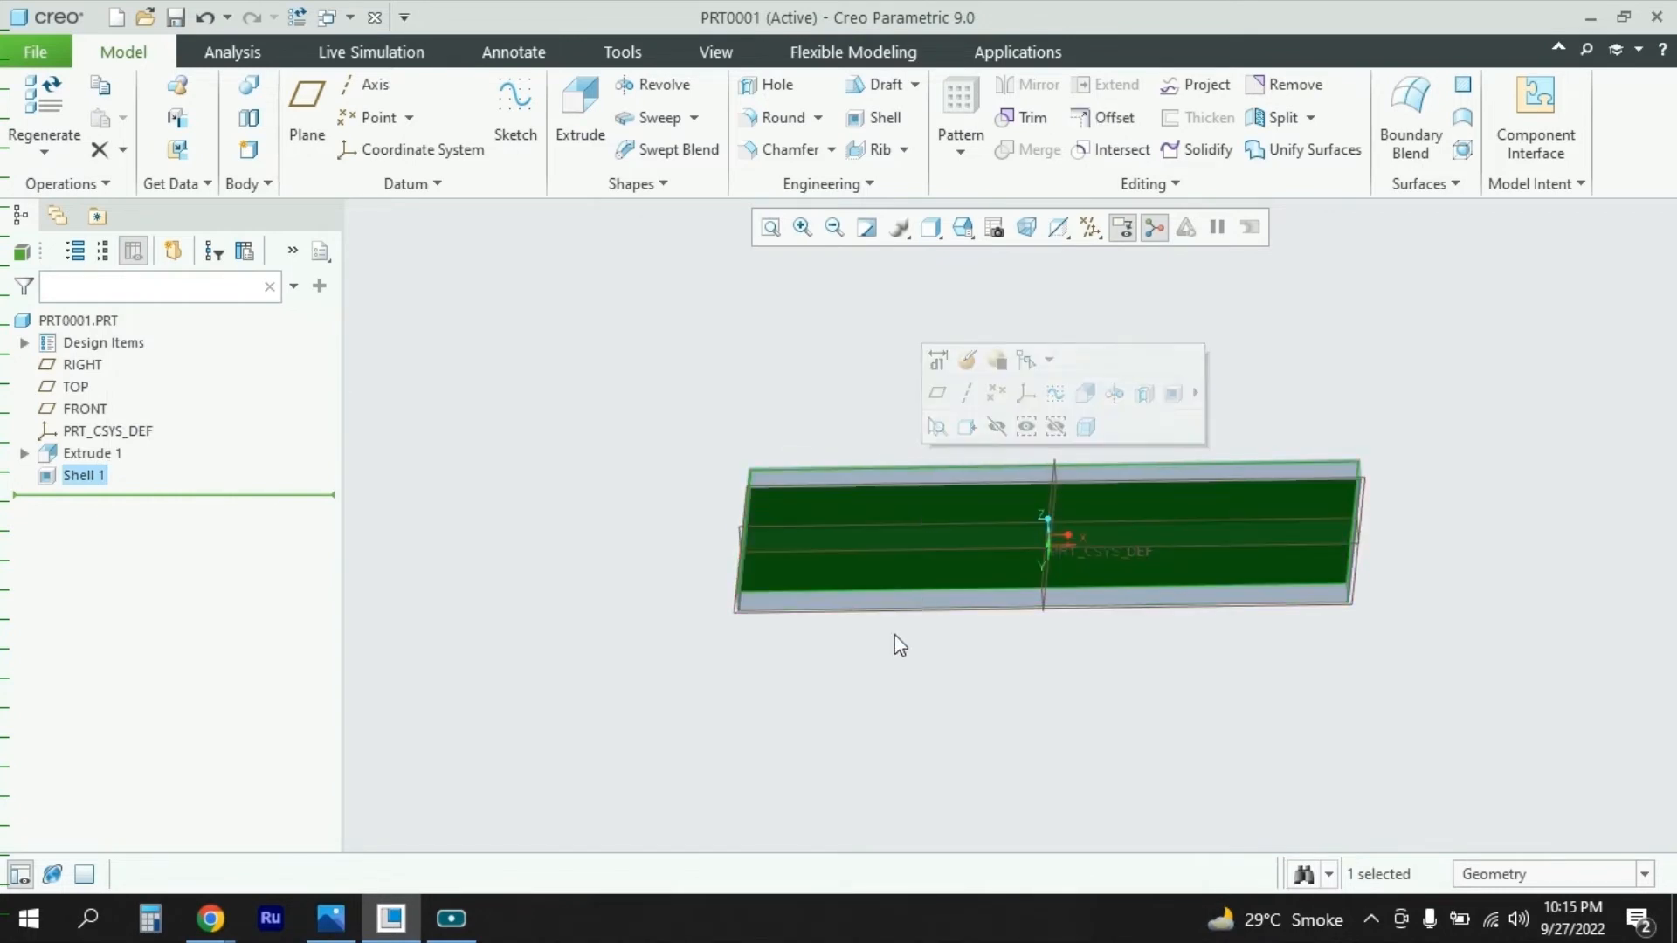
{"action": "left_click", "coordinate": [581, 112]}
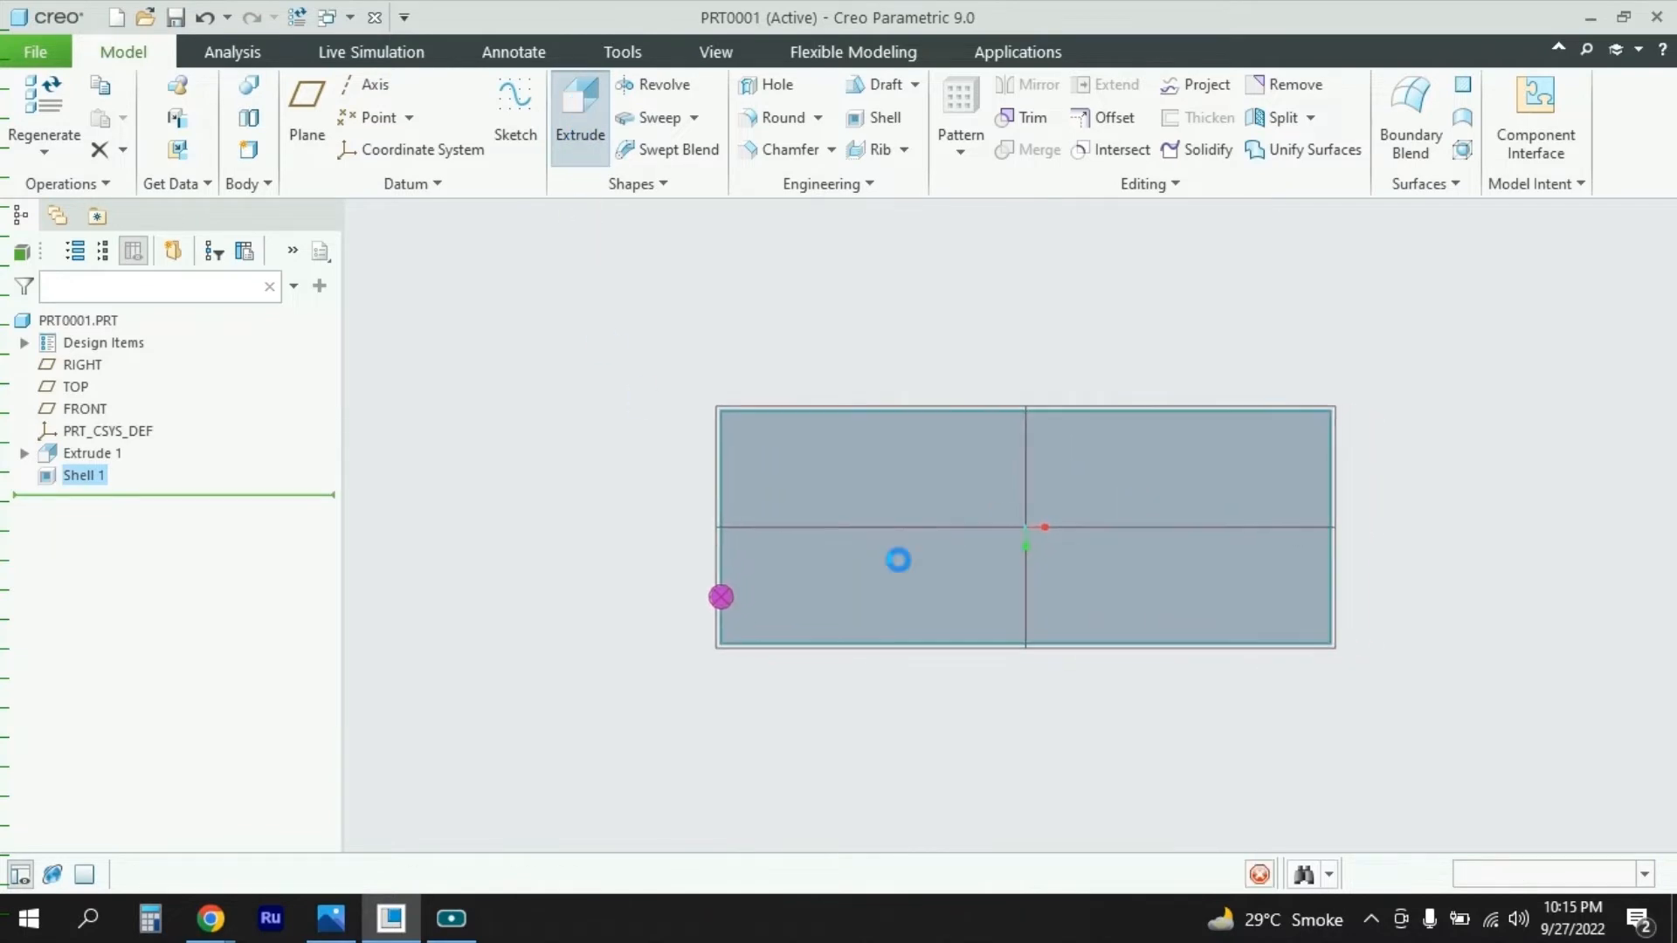
Step: Switch to the Bagging Table drawing and examine how the legs and their top plates meet the tabletop in the front and side views
{"action": "left_click", "coordinate": [332, 922]}
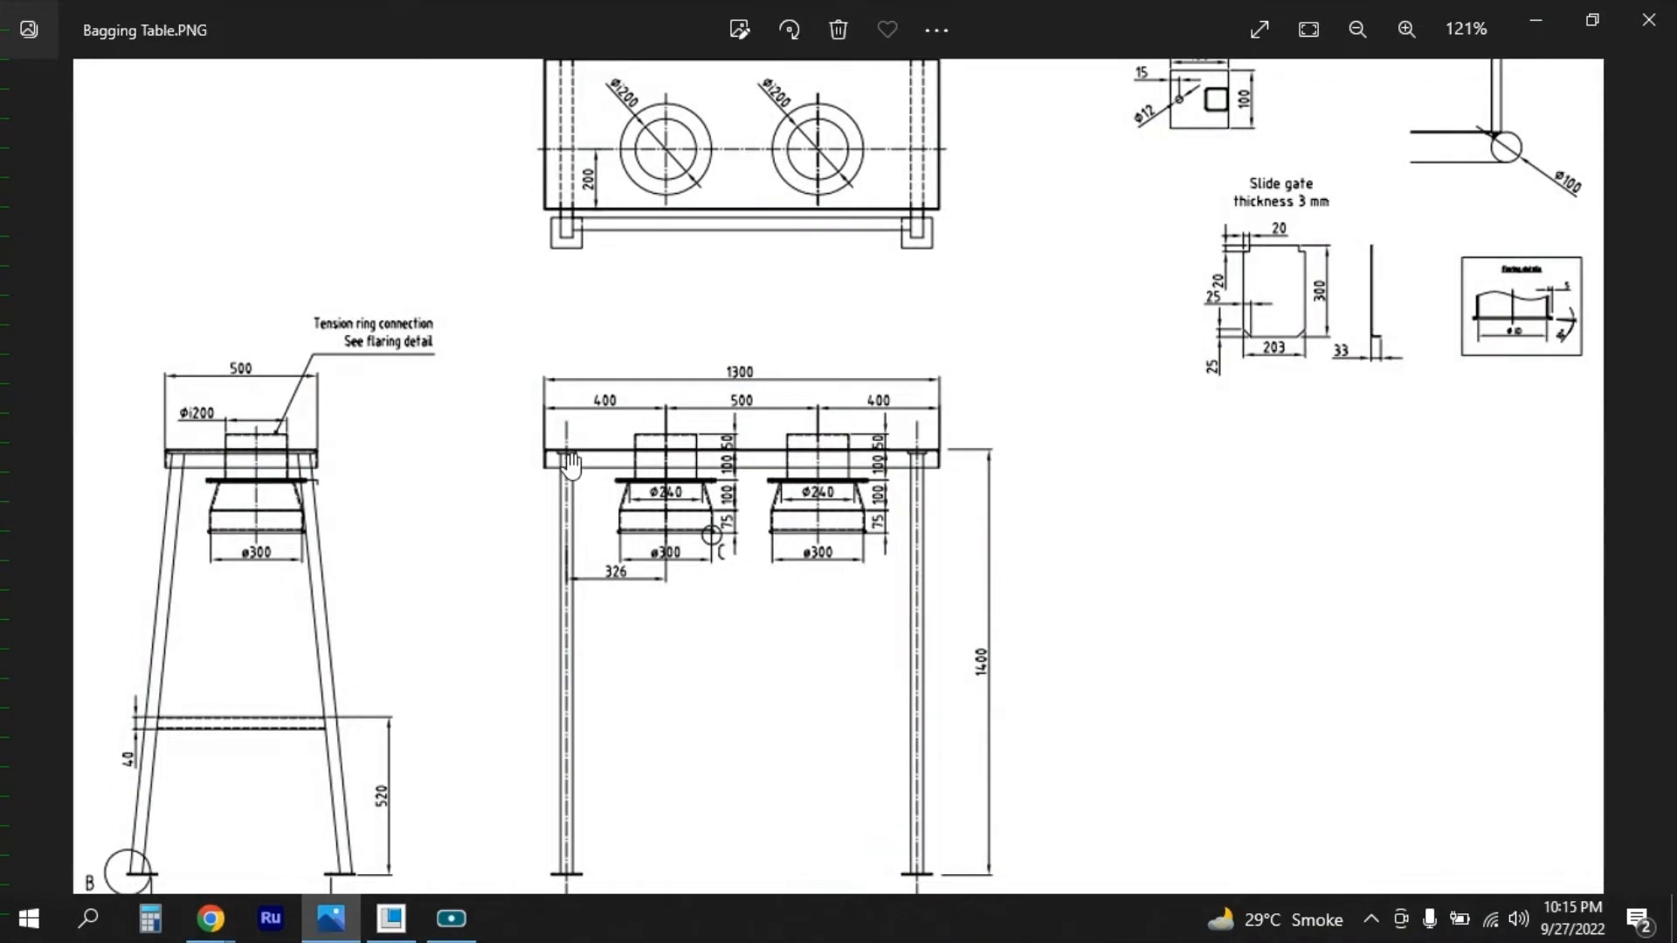
{"action": "scroll", "coordinate": [569, 463], "scroll_direction": "down", "scroll_amount": 1}
{"action": "scroll", "coordinate": [559, 467], "scroll_direction": "up", "scroll_amount": 4}
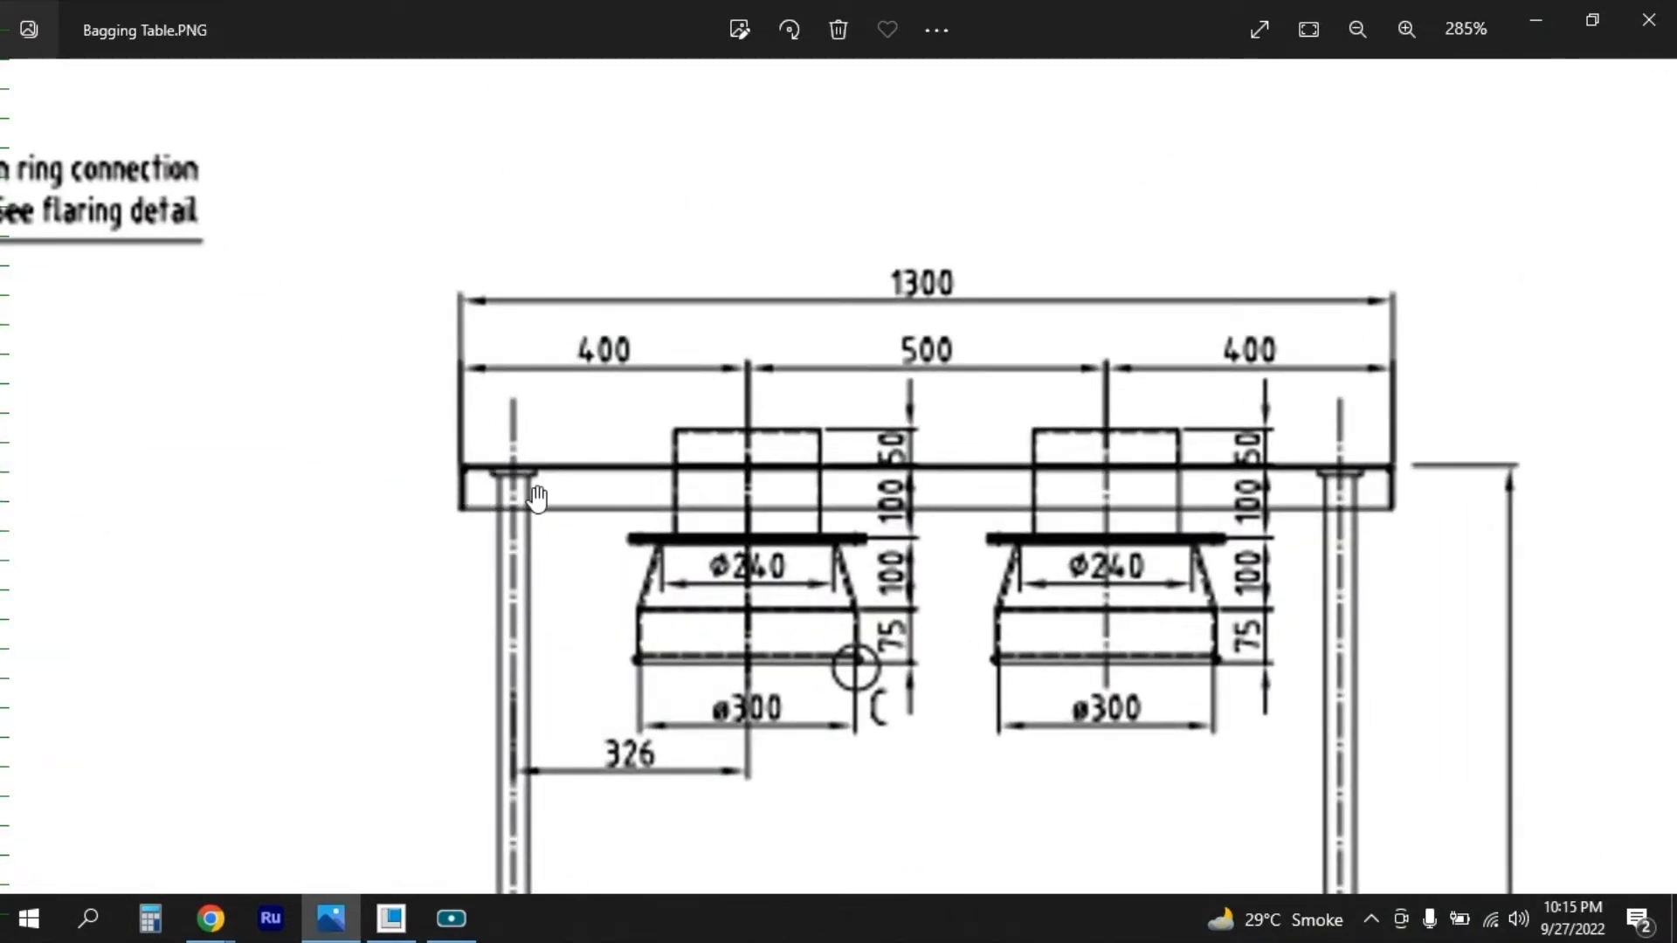
{"action": "scroll", "coordinate": [419, 507], "scroll_direction": "down", "scroll_amount": 2}
{"action": "left_click_drag", "start_coordinate": [486, 556], "coordinate": [763, 518]}
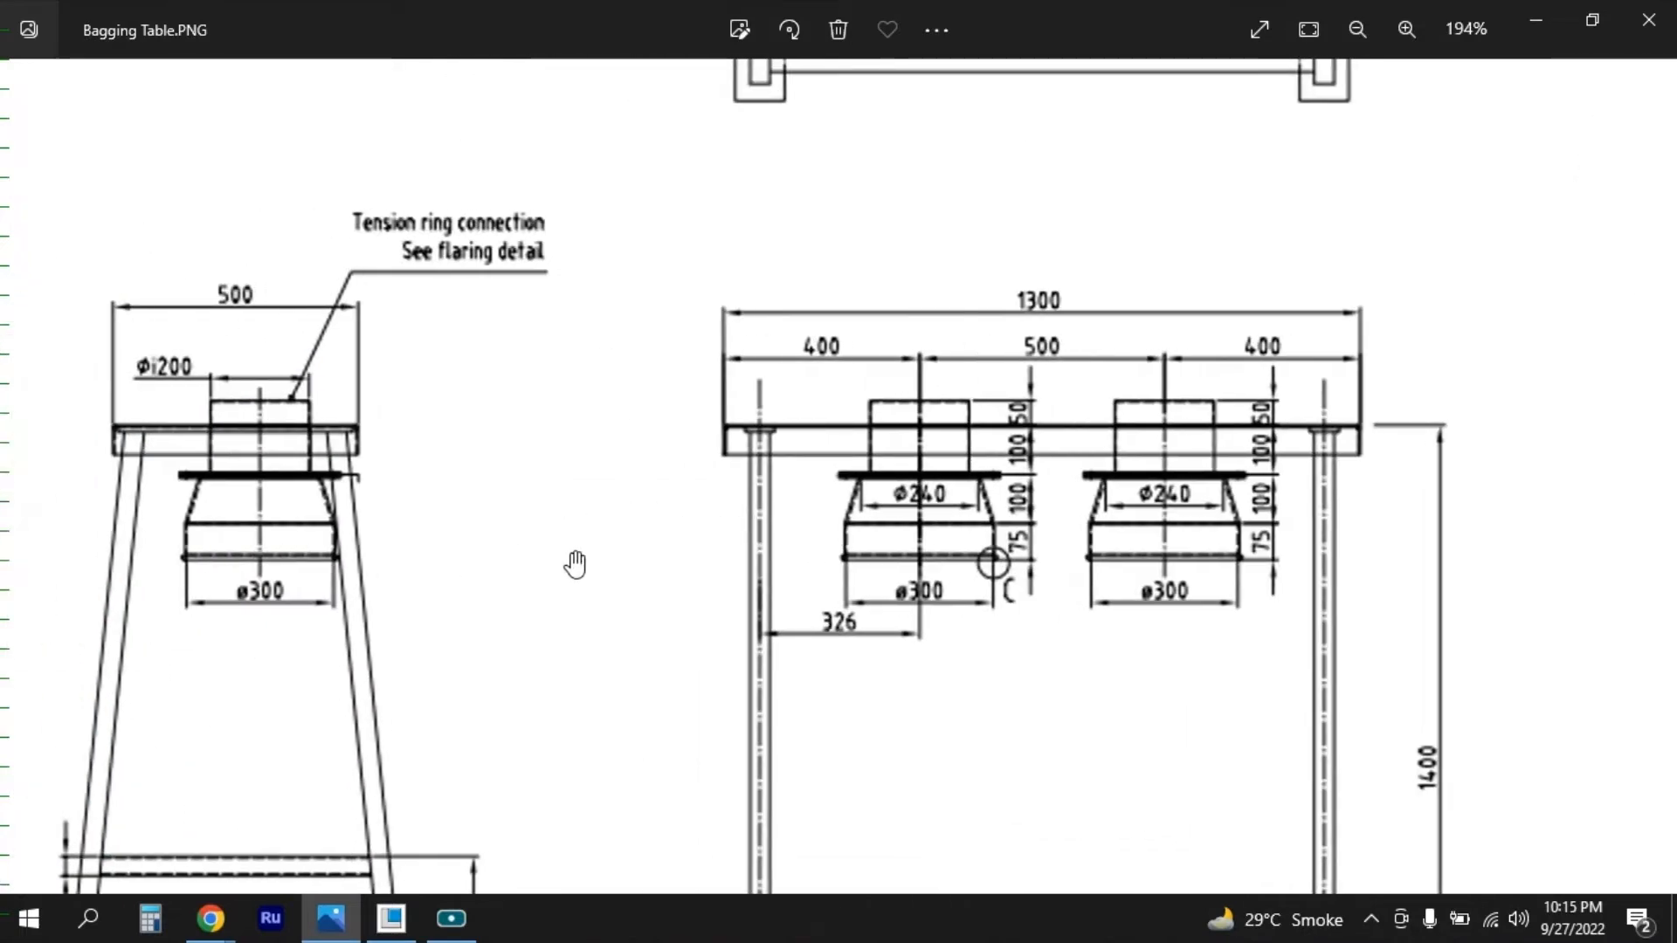
{"action": "left_click_drag", "start_coordinate": [572, 562], "coordinate": [490, 527]}
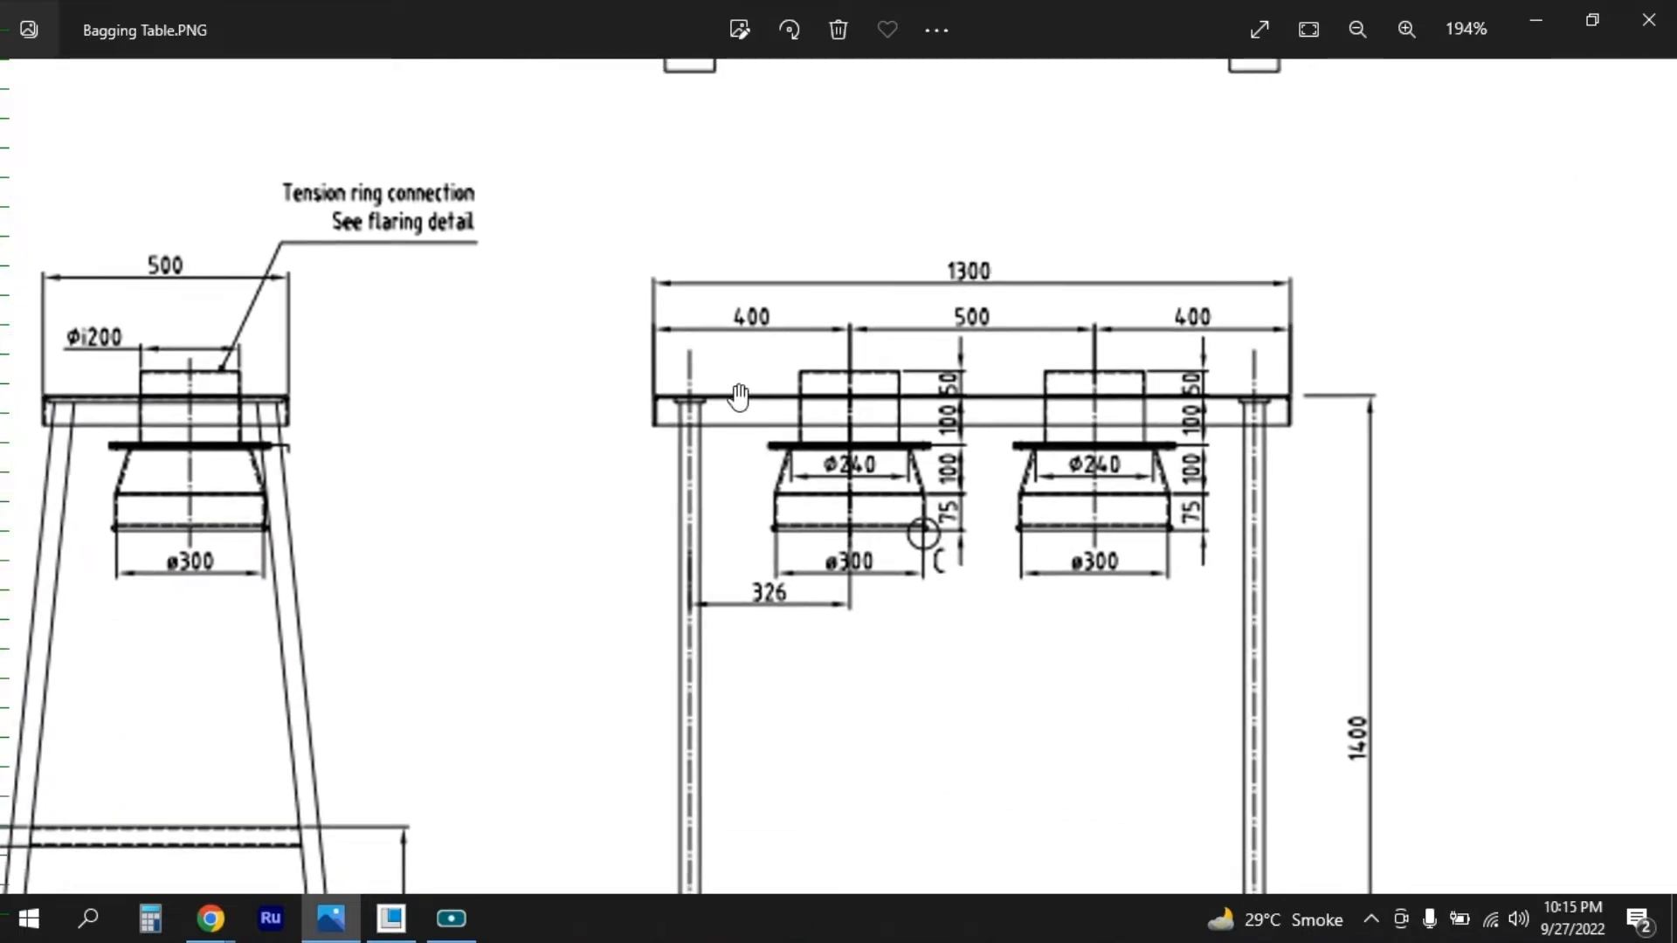
{"action": "scroll", "coordinate": [699, 419], "scroll_direction": "down", "scroll_amount": 1}
{"action": "left_click_drag", "start_coordinate": [474, 752], "coordinate": [419, 637]}
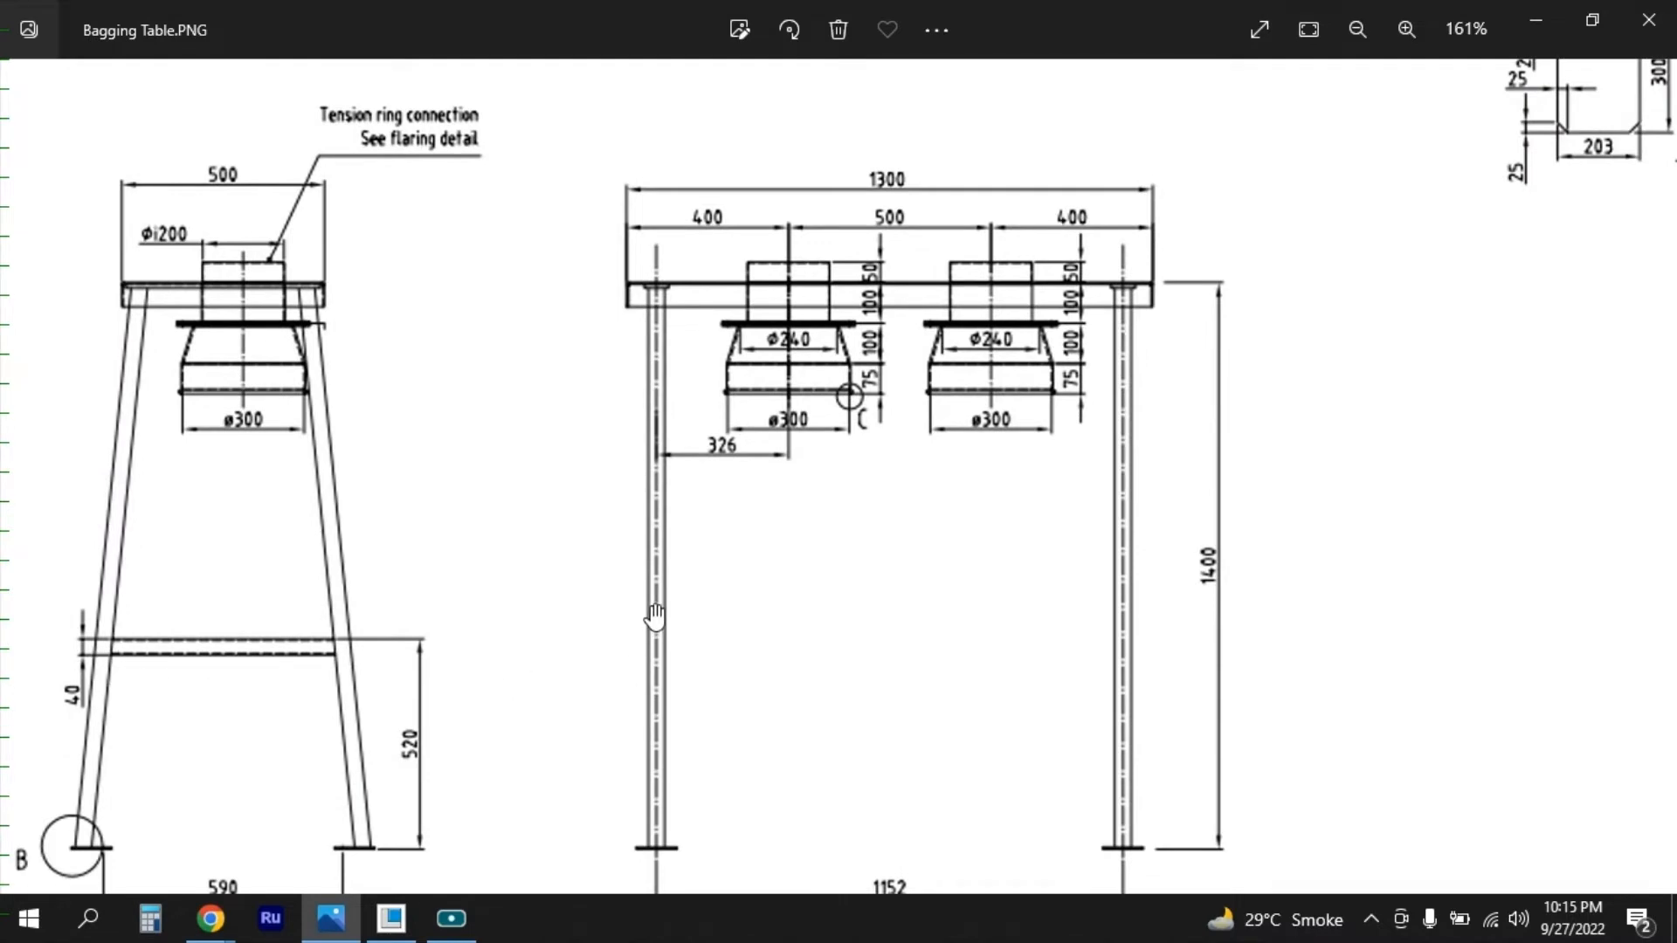
{"action": "left_click_drag", "start_coordinate": [541, 789], "coordinate": [656, 641]}
{"action": "left_click_drag", "start_coordinate": [958, 480], "coordinate": [872, 578]}
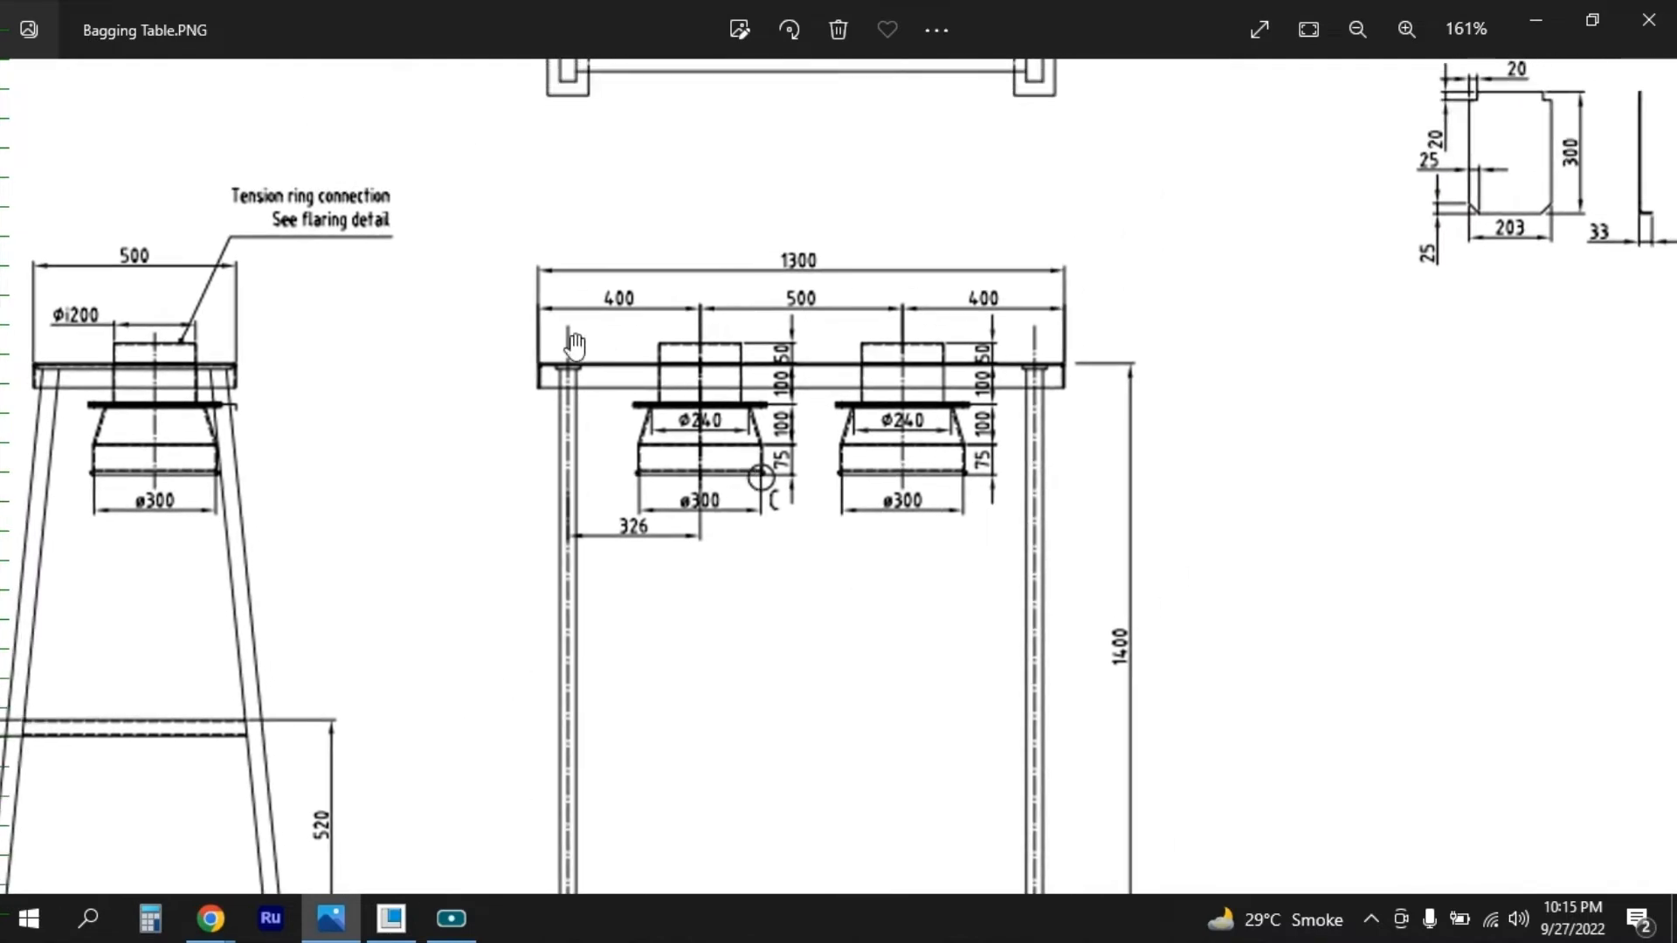
{"action": "scroll", "coordinate": [574, 345], "scroll_direction": "up", "scroll_amount": 6}
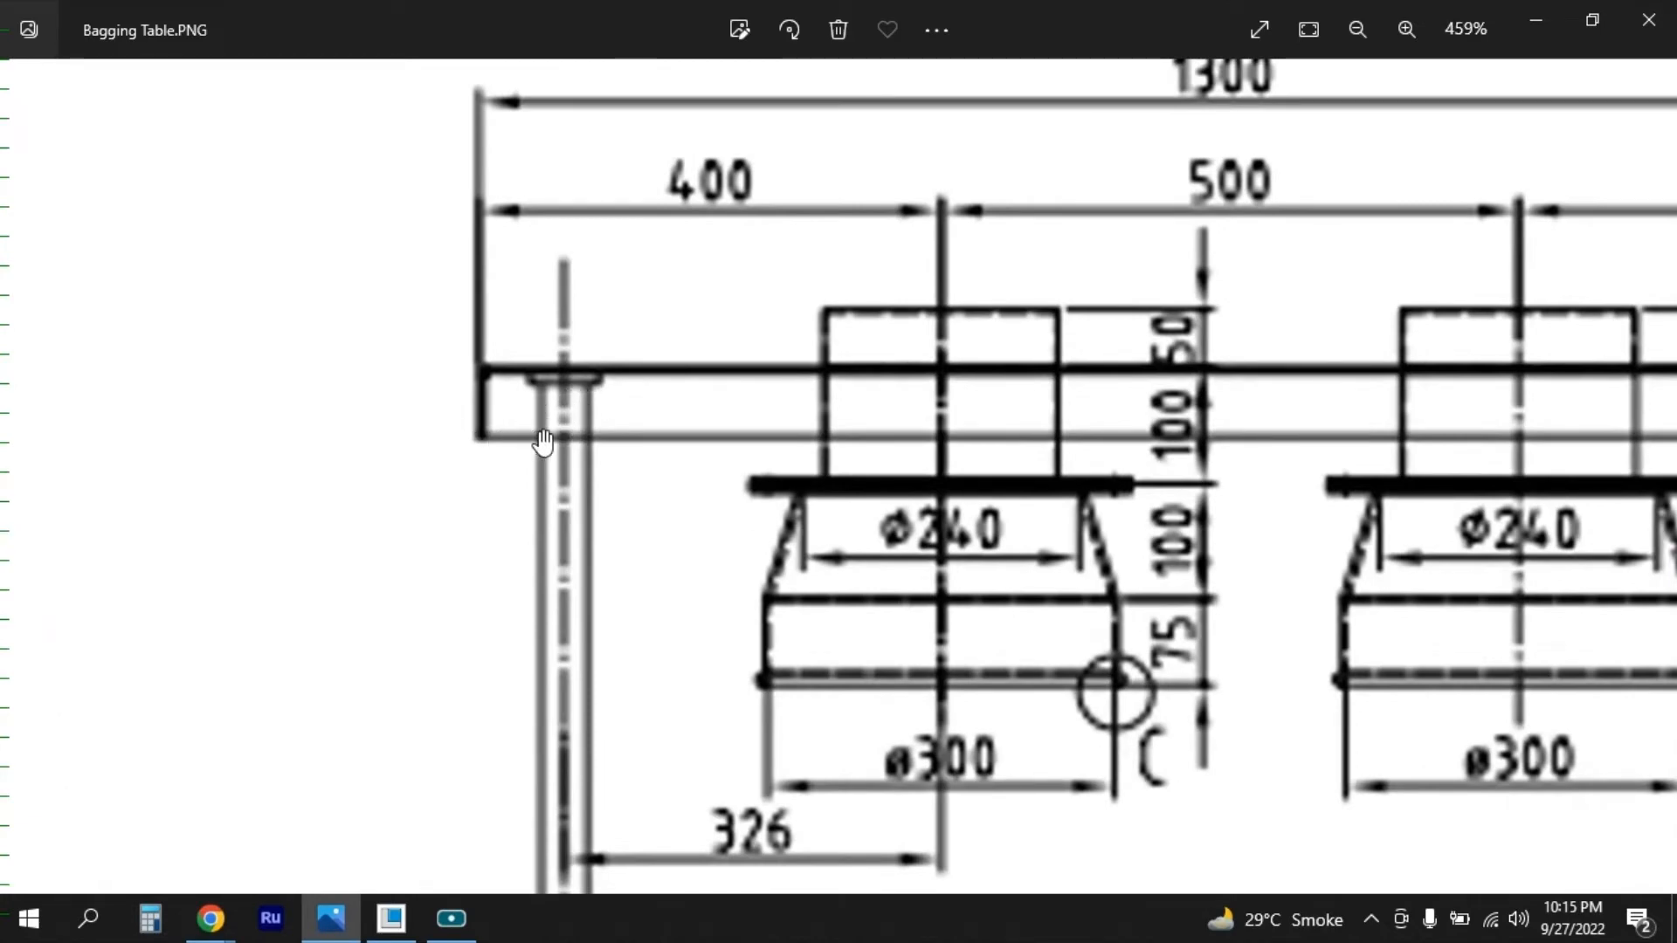
Step: Examine the leg positions and overall width dimensions in the Bagging Table drawing's front and side views
{"action": "scroll", "coordinate": [873, 426], "scroll_direction": "up", "scroll_amount": 7}
{"action": "scroll", "coordinate": [1205, 377], "scroll_direction": "down", "scroll_amount": 9}
{"action": "scroll", "coordinate": [873, 454], "scroll_direction": "down", "scroll_amount": 9}
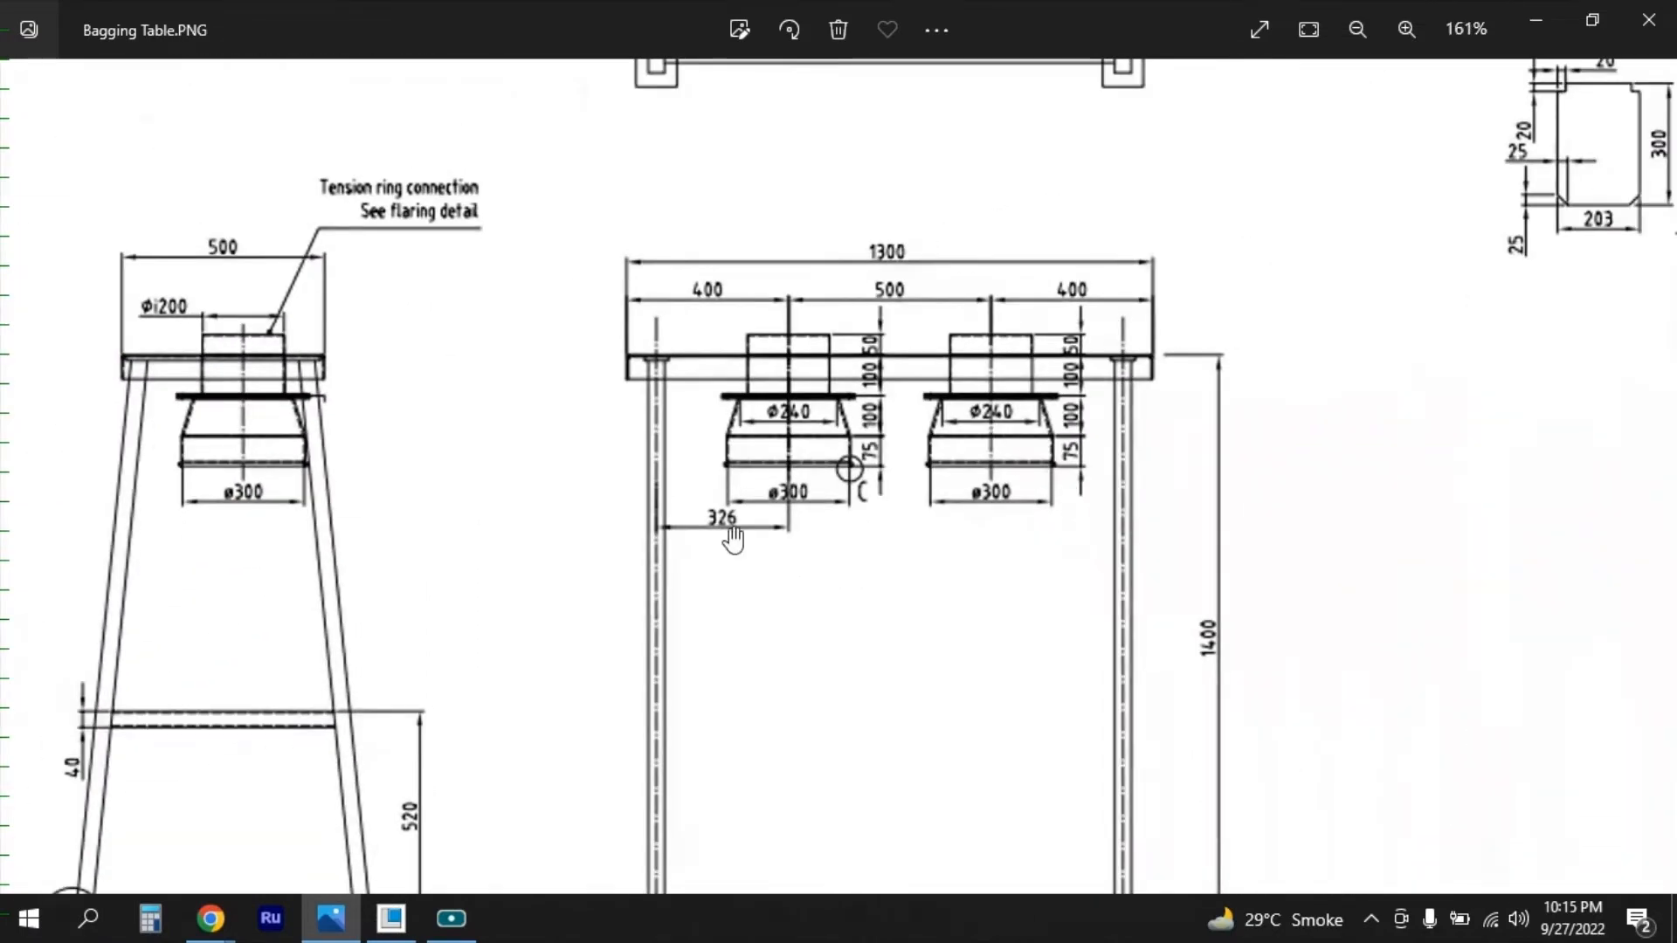
{"action": "left_click_drag", "start_coordinate": [679, 402], "coordinate": [678, 417]}
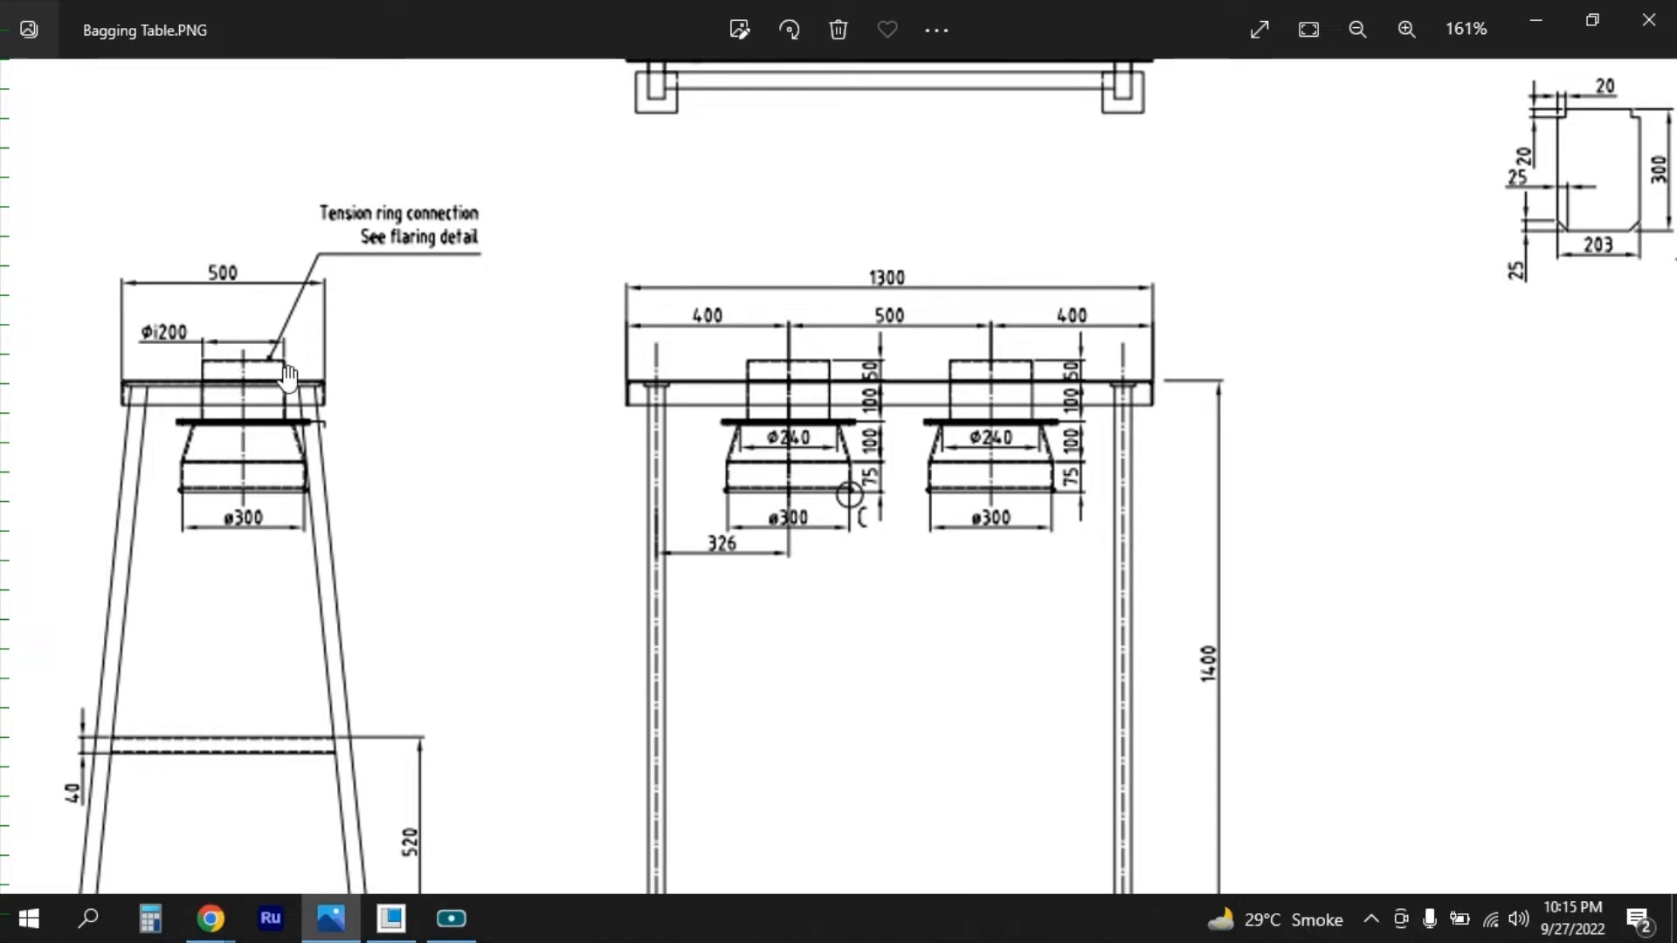
Step: Return to Creo Parametric, sketch a tall rectangle about 427 mm long near the tabletop's left end, and set its width to 50 mm
{"action": "left_click", "coordinate": [390, 919]}
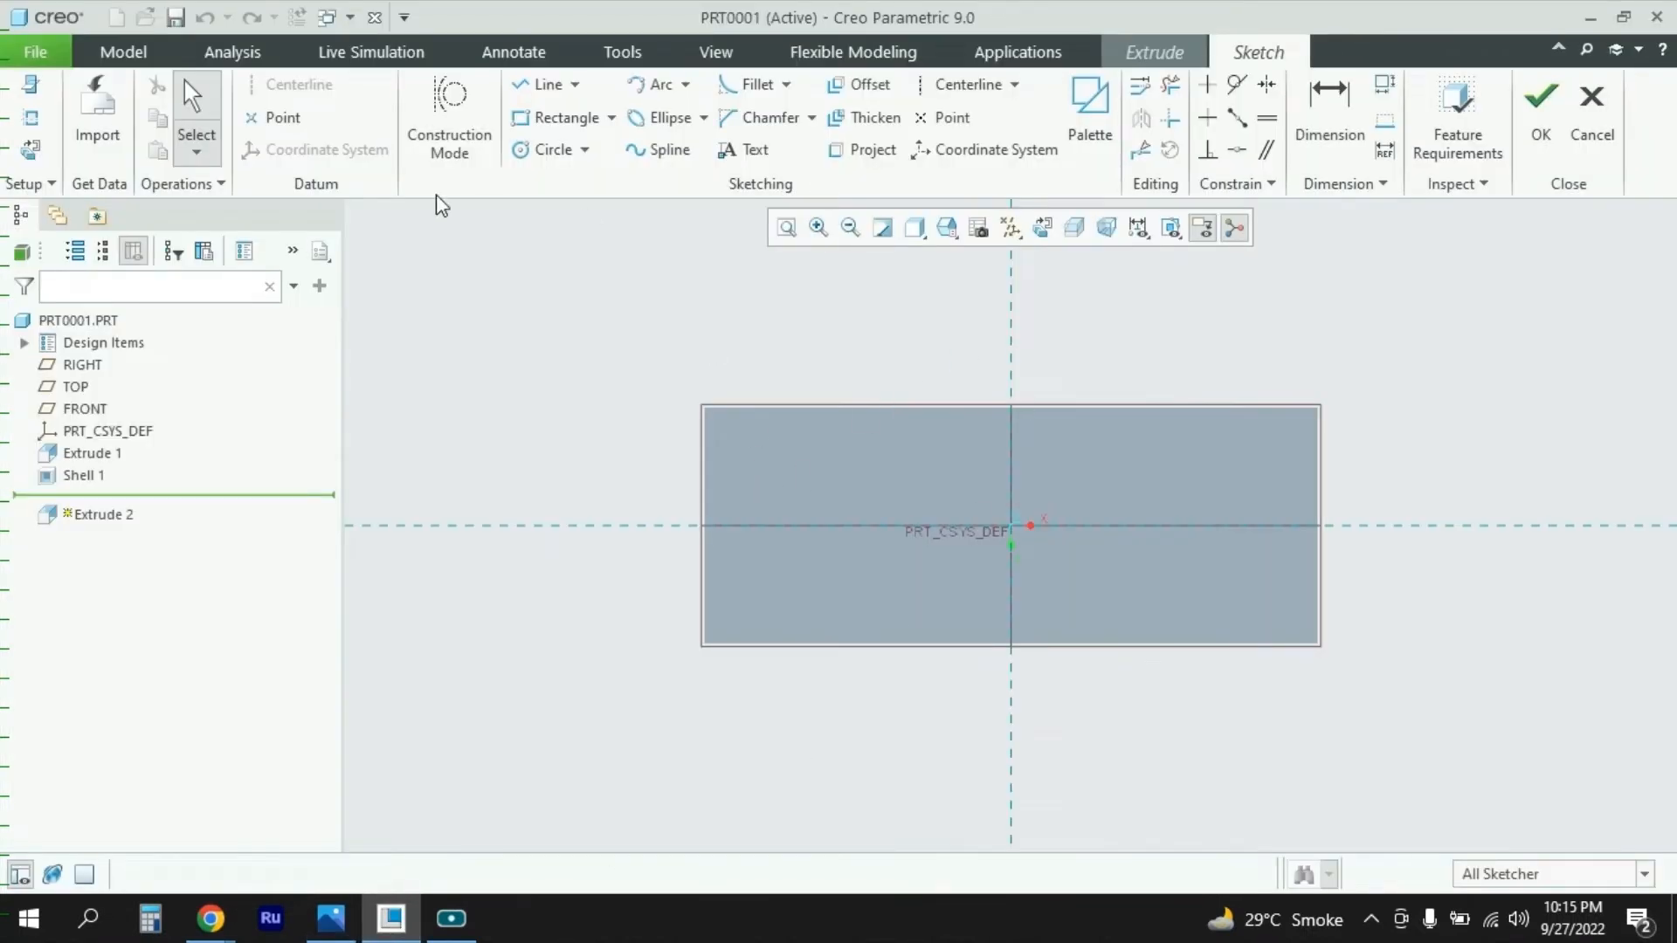
{"action": "left_click", "coordinate": [563, 122]}
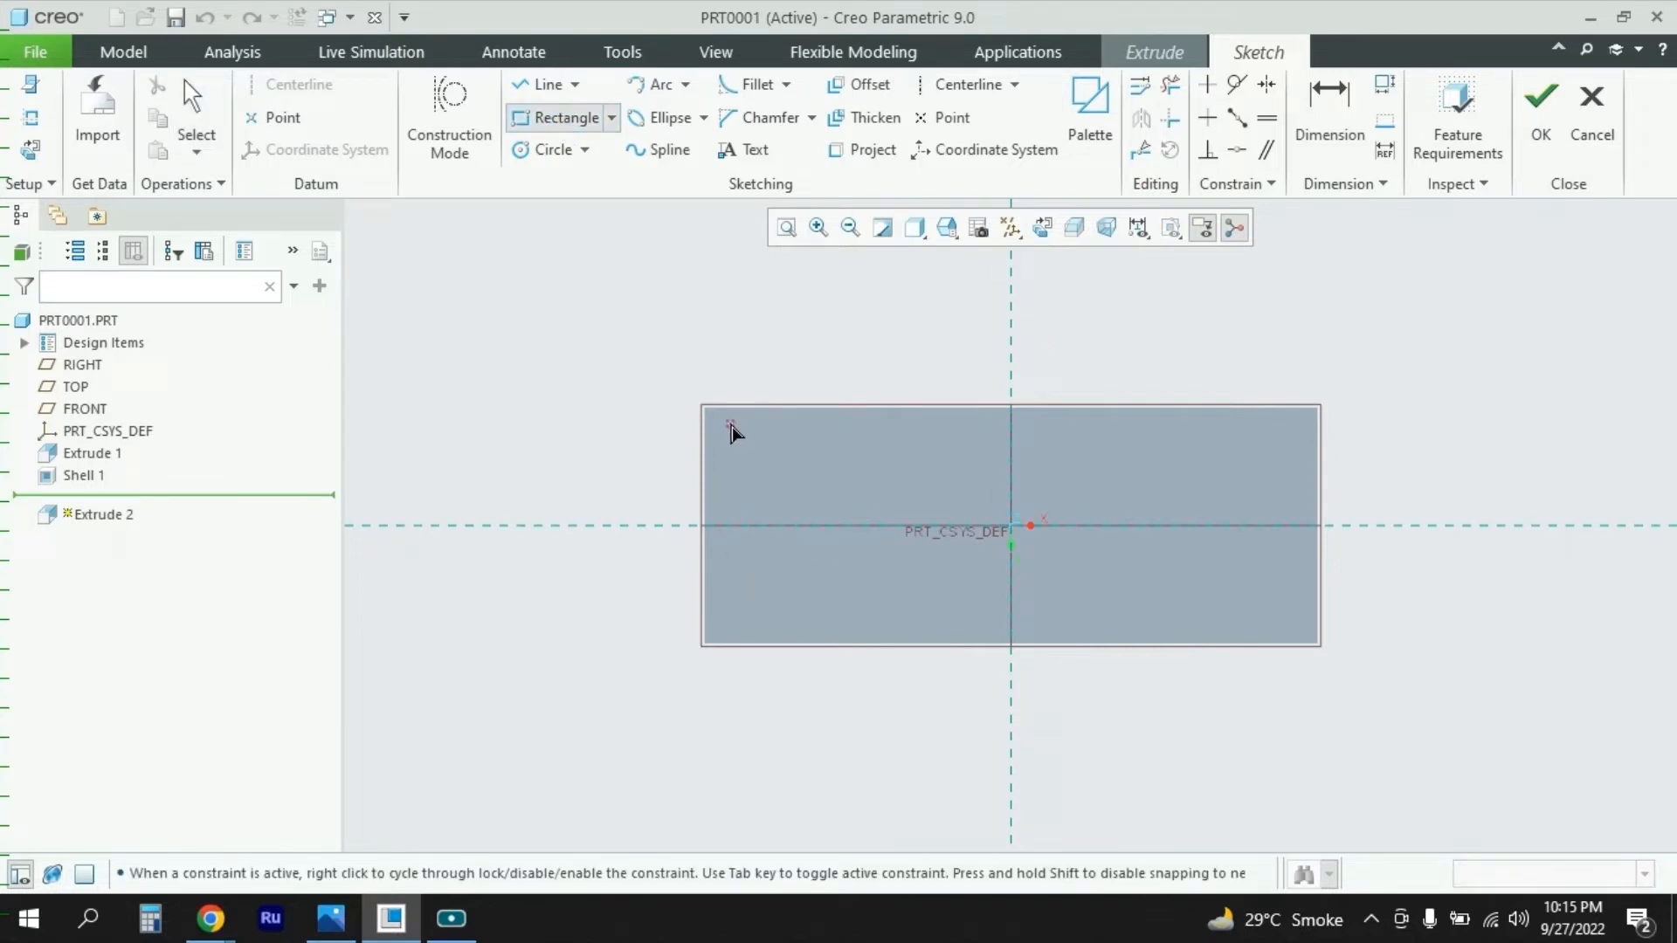
{"action": "left_click", "coordinate": [761, 625]}
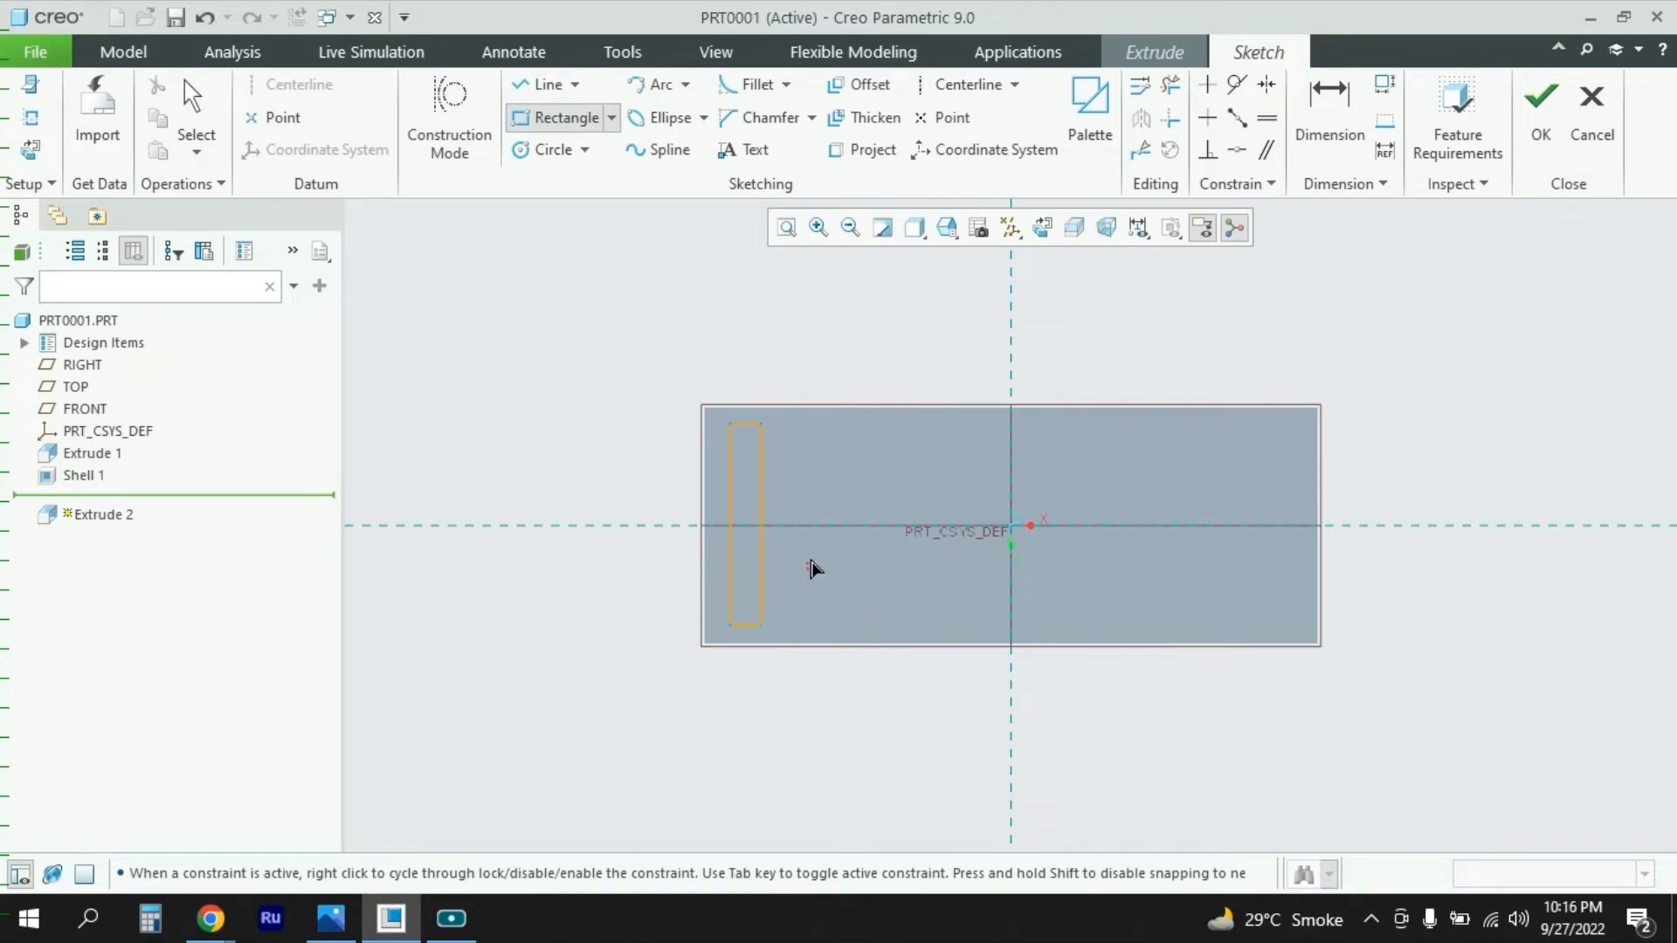
{"action": "middle_click", "coordinate": [796, 543]}
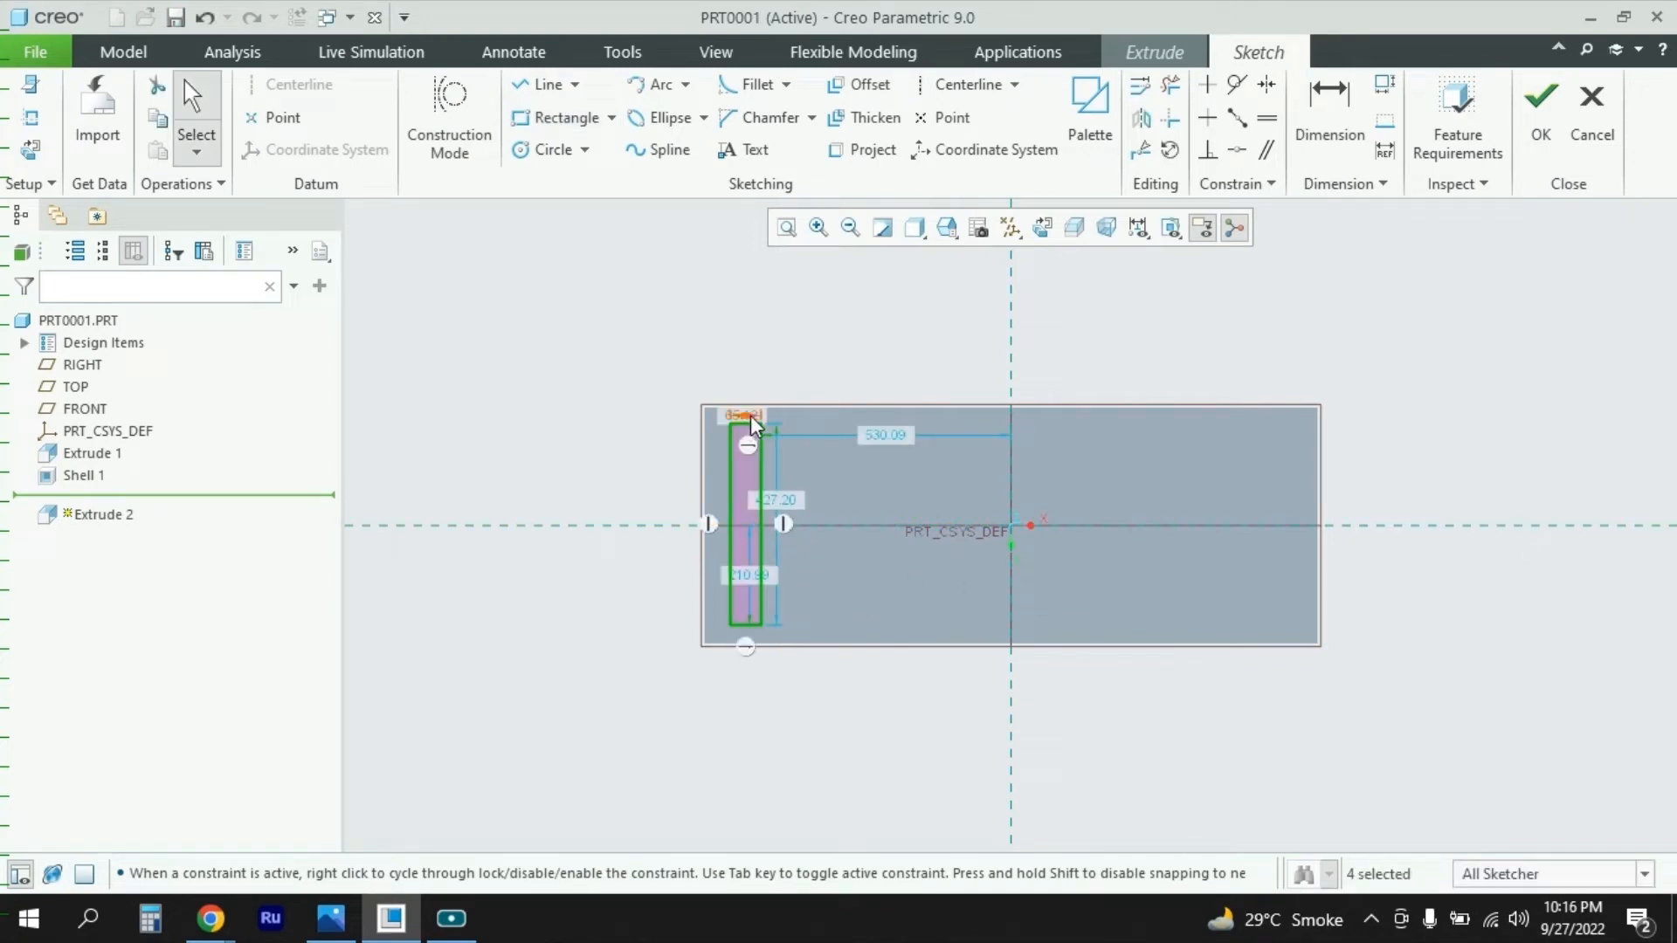
{"action": "scroll", "coordinate": [751, 416], "scroll_direction": "down", "scroll_amount": 3}
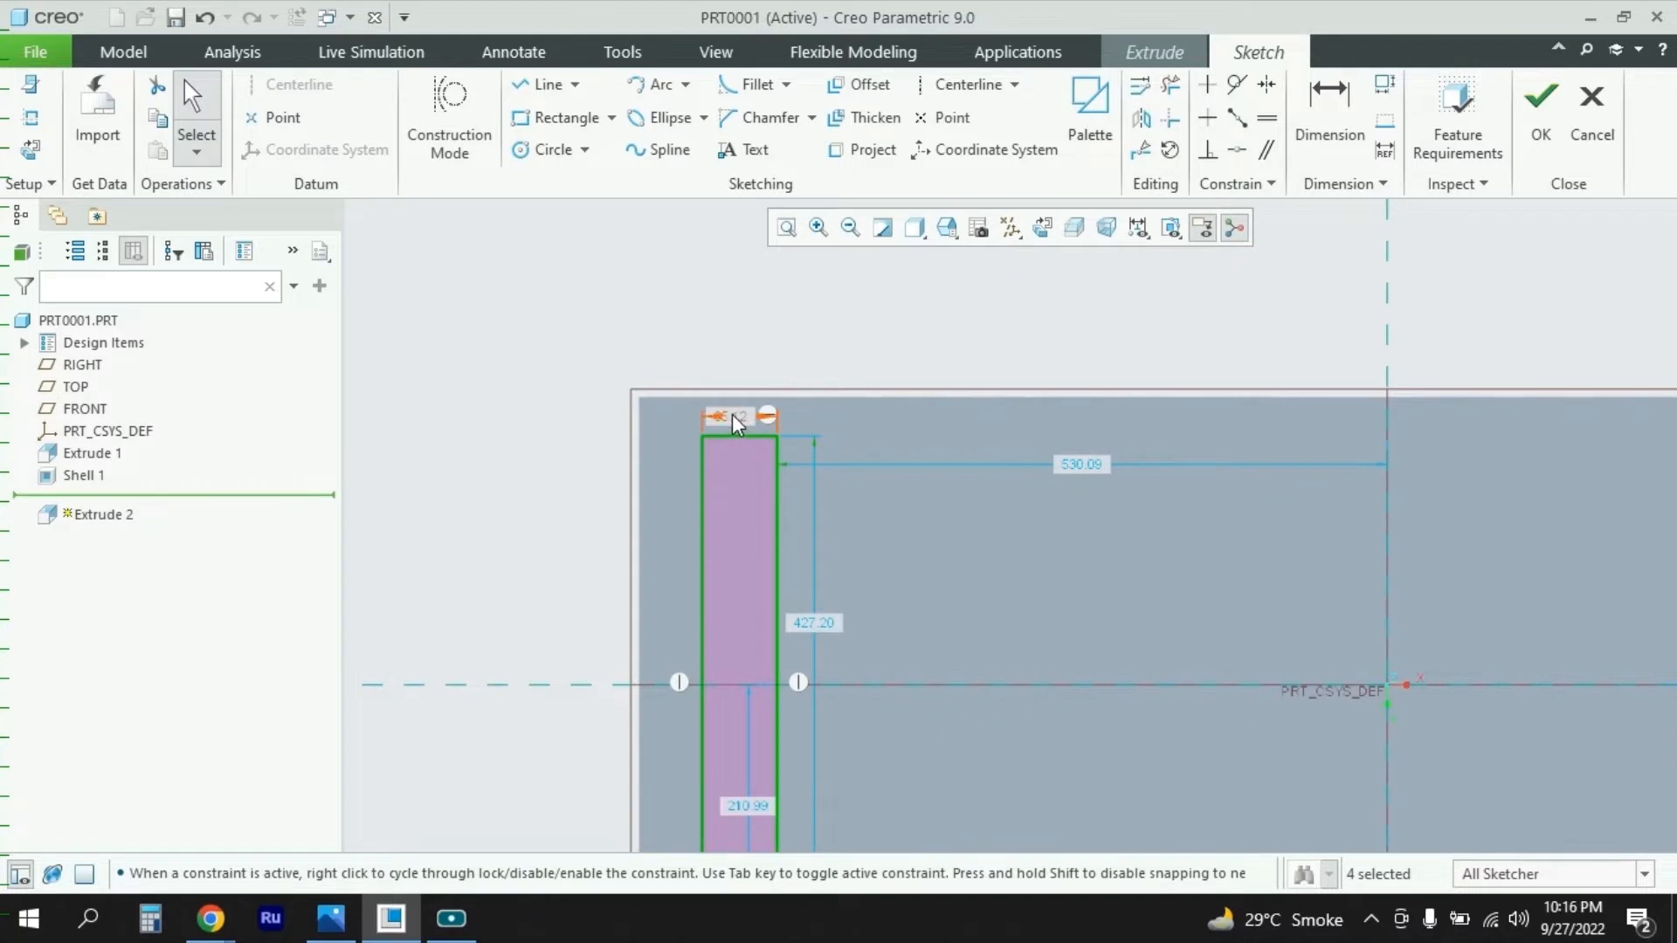
{"action": "double_click", "coordinate": [732, 416]}
{"action": "type", "text": "50"}
{"action": "key", "text": "Return"}
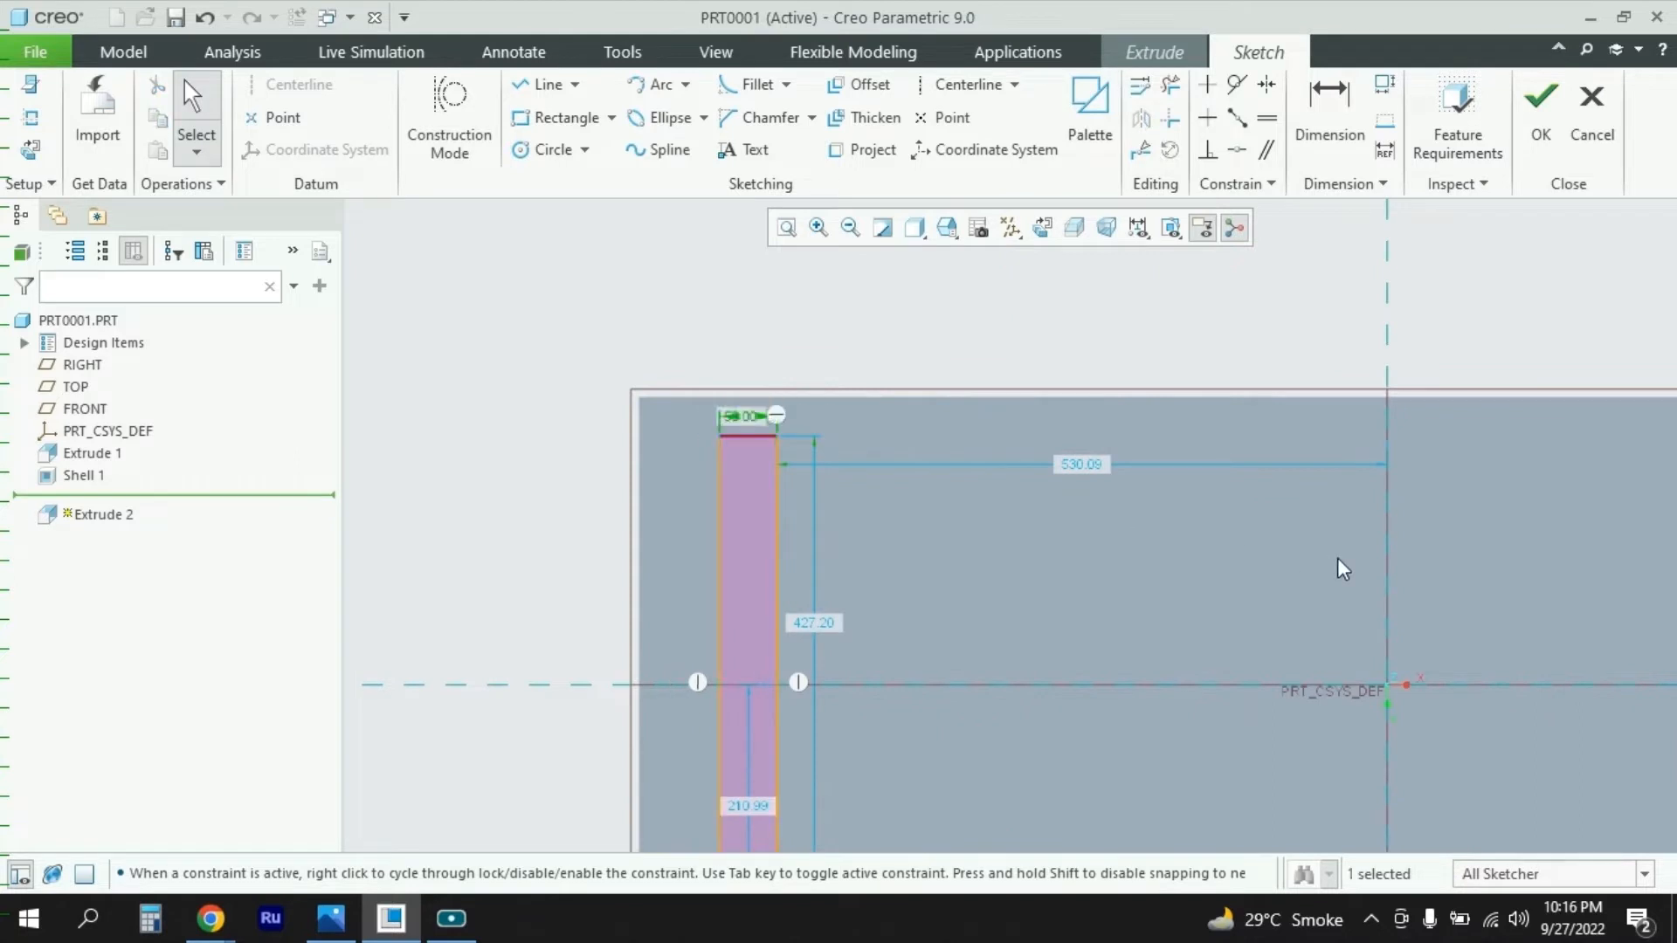
Step: Check the side view in the Bagging Table drawing, then set the sketched rectangle's length to 450 mm
{"action": "scroll", "coordinate": [900, 541], "scroll_direction": "up", "scroll_amount": 3}
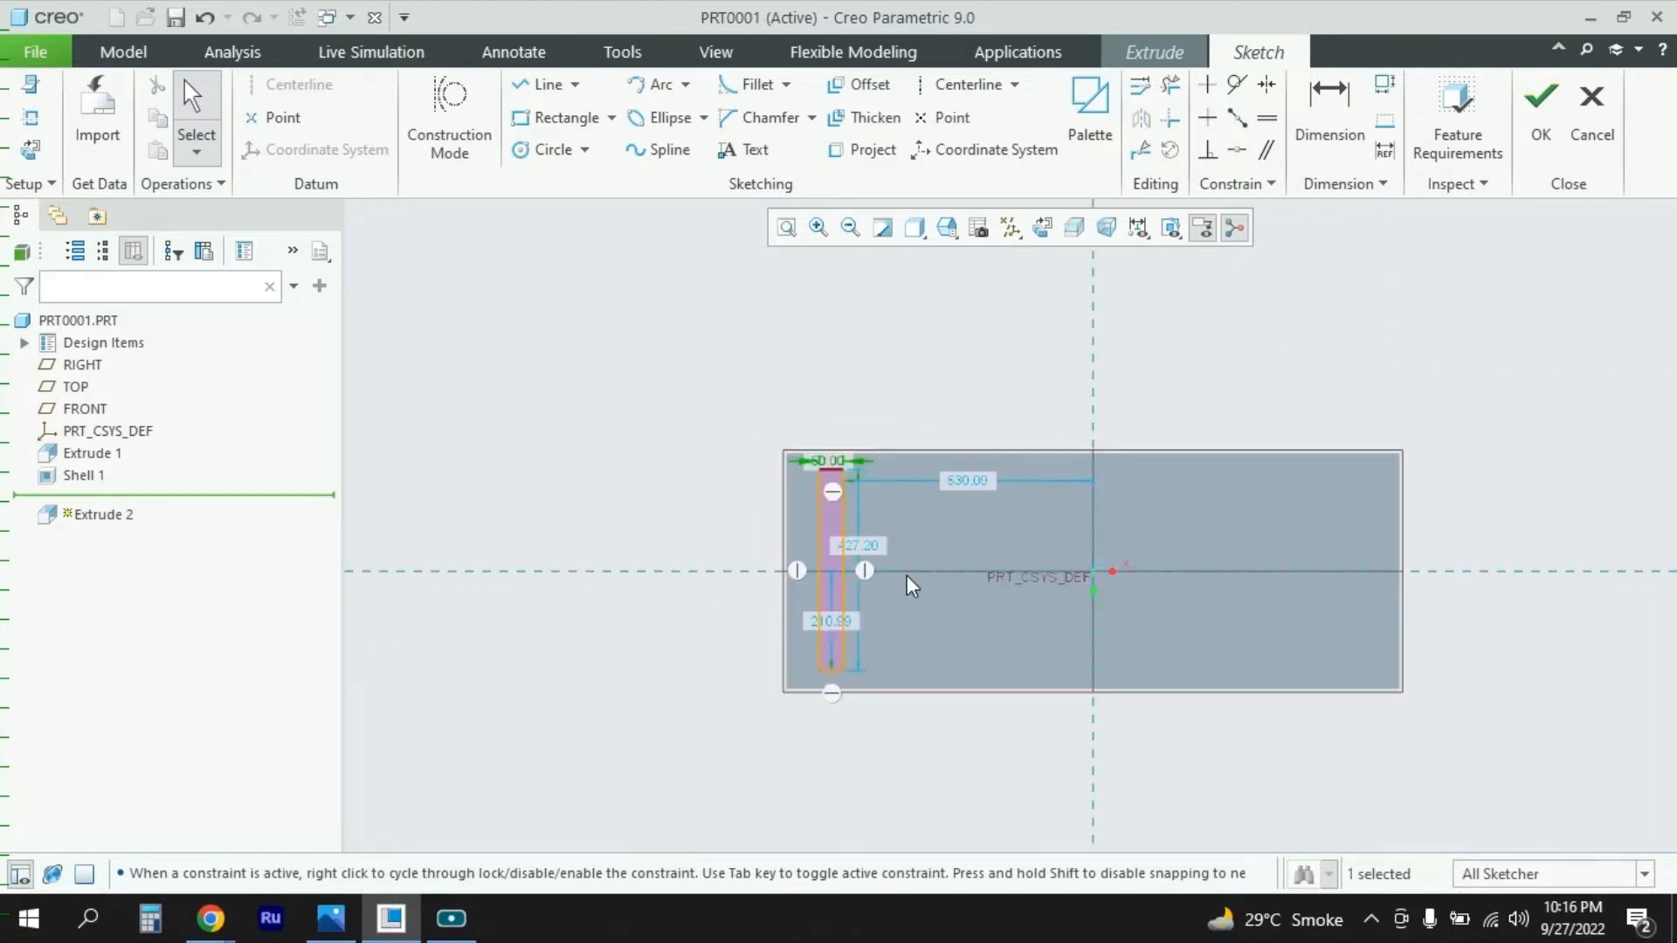
{"action": "scroll", "coordinate": [906, 575], "scroll_direction": "down", "scroll_amount": 2}
{"action": "left_click", "coordinate": [330, 918]}
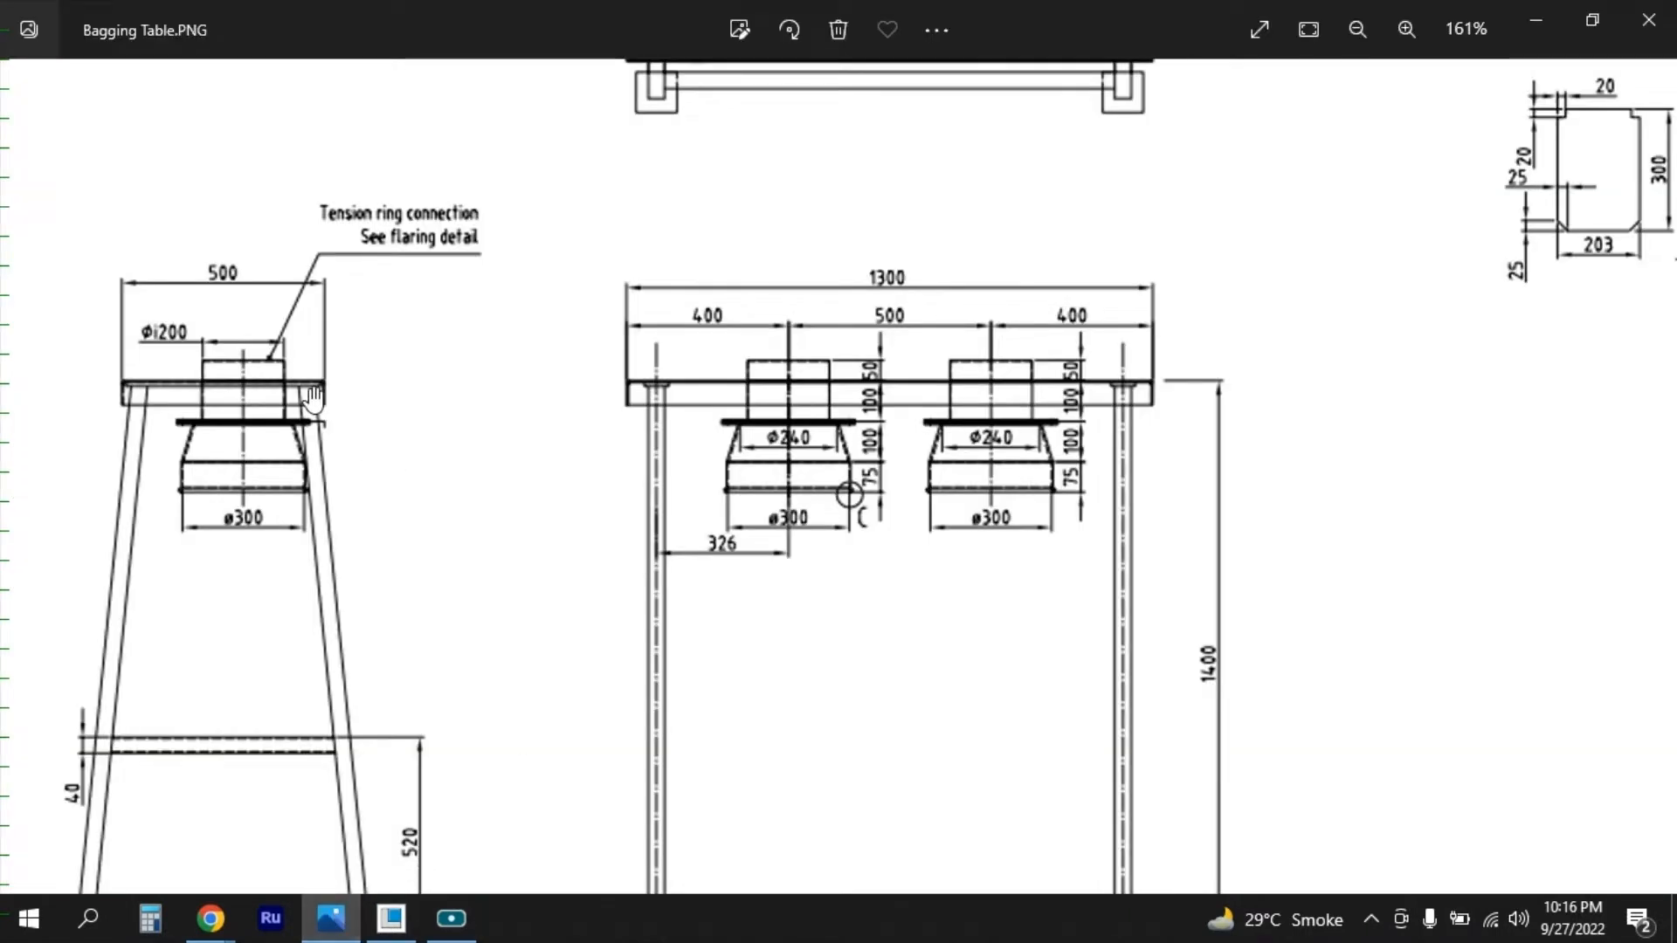
{"action": "left_click", "coordinate": [384, 922]}
{"action": "scroll", "coordinate": [655, 628], "scroll_direction": "down", "scroll_amount": 3}
{"action": "scroll", "coordinate": [772, 523], "scroll_direction": "up", "scroll_amount": 2}
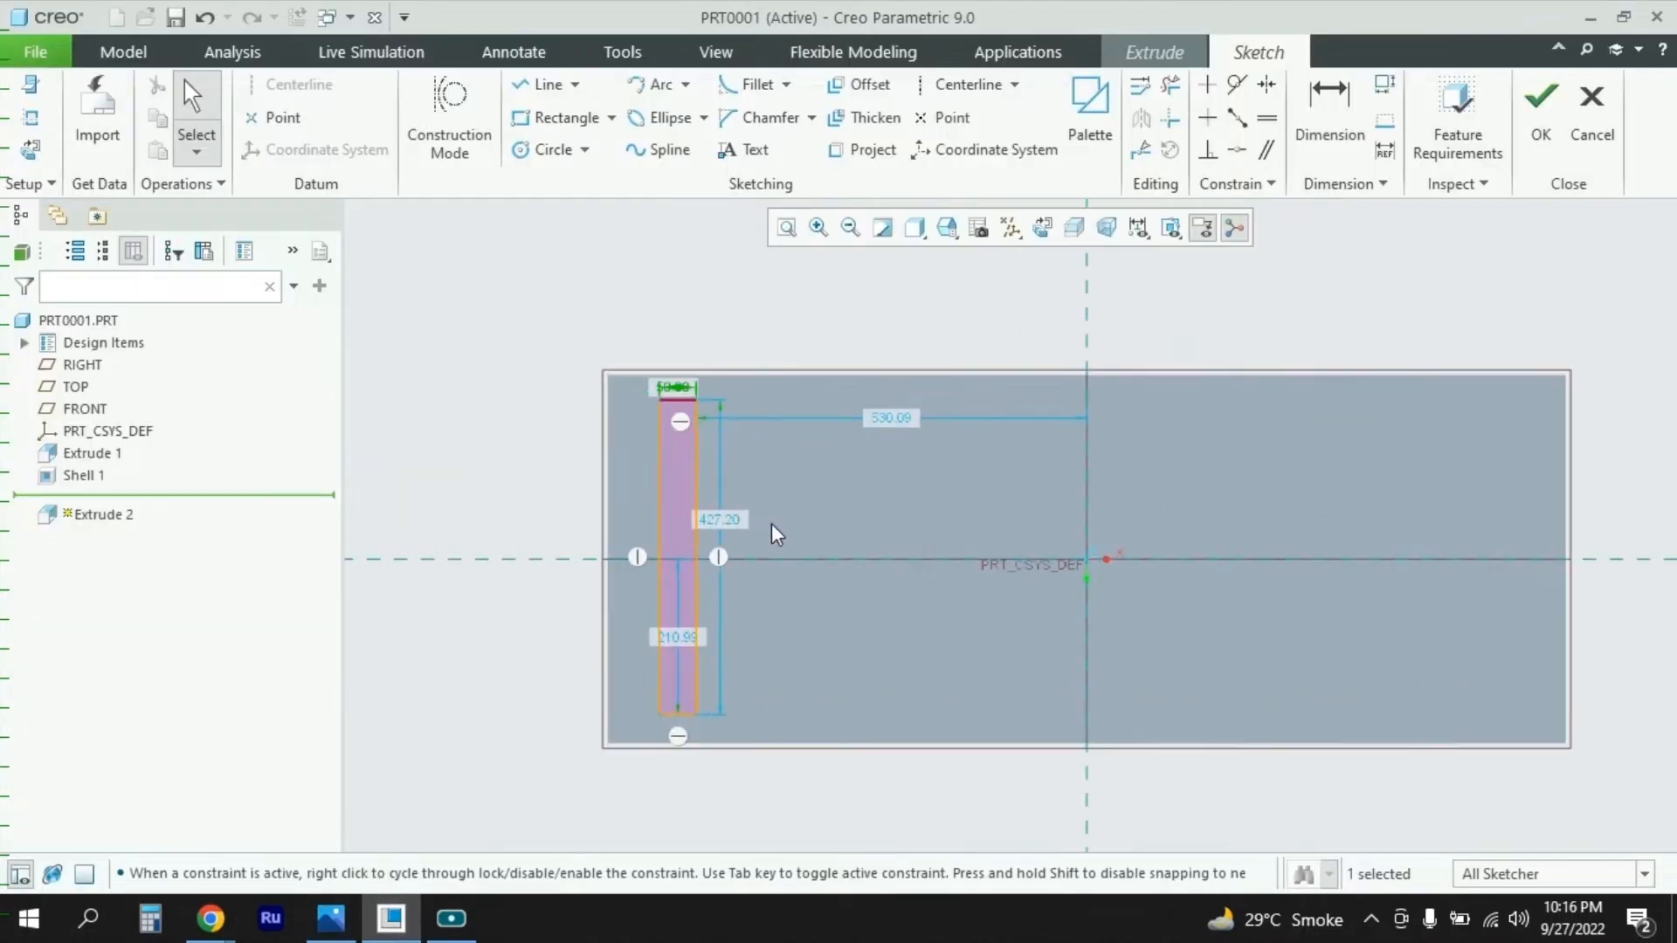
{"action": "double_click", "coordinate": [721, 521]}
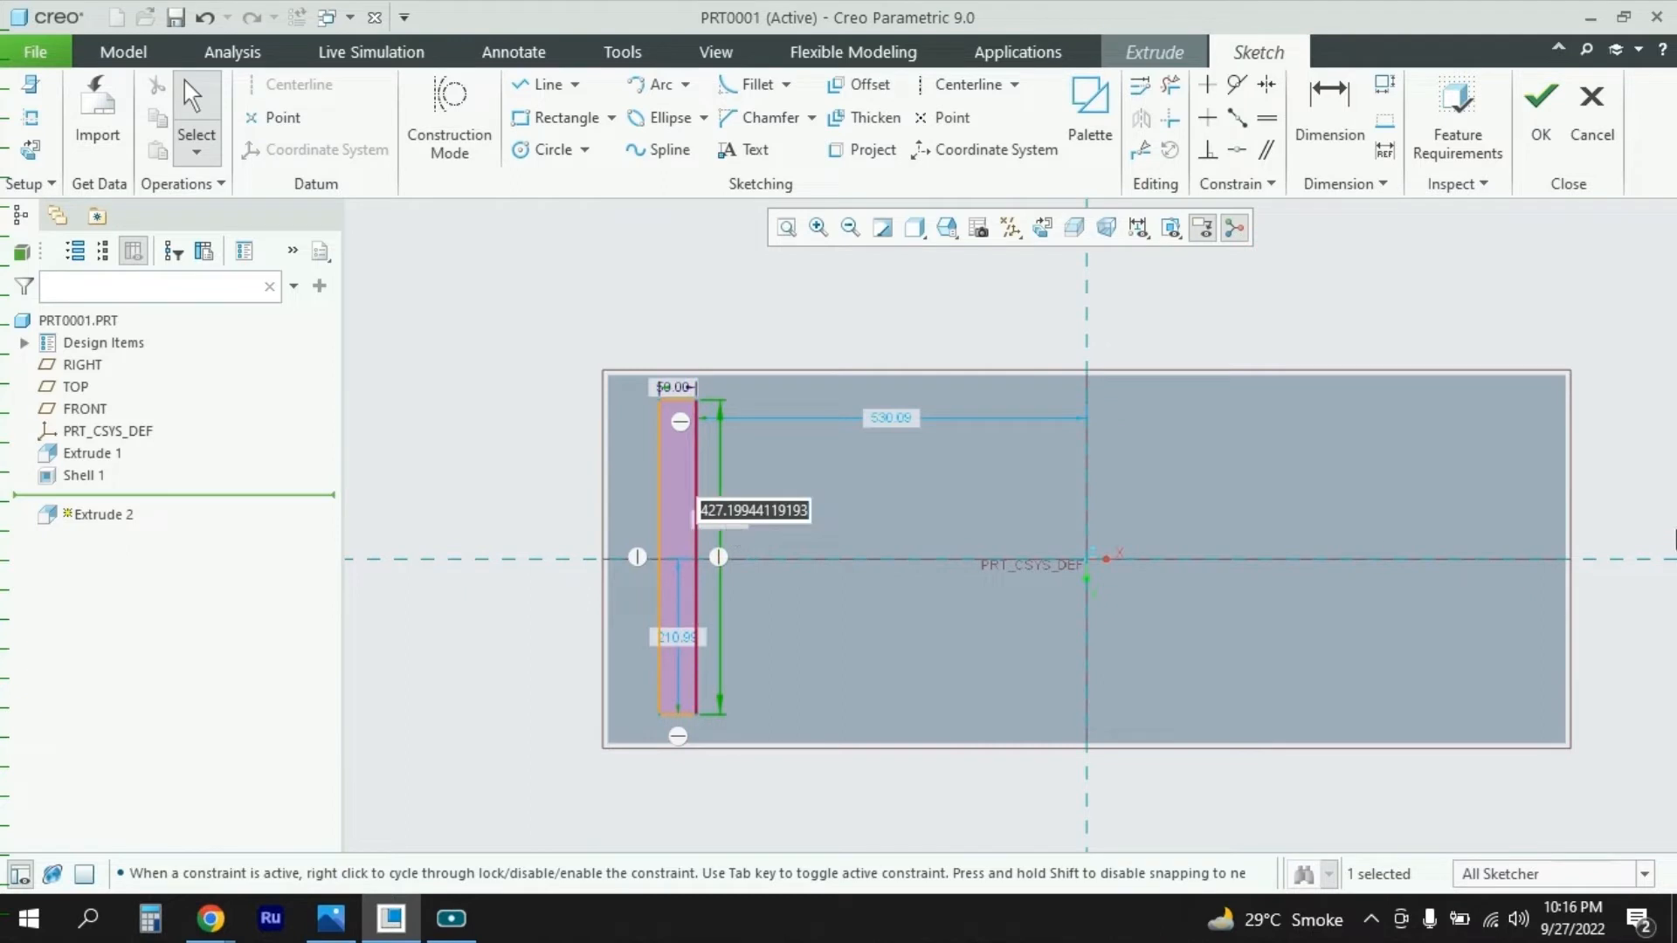
{"action": "type", "text": "450"}
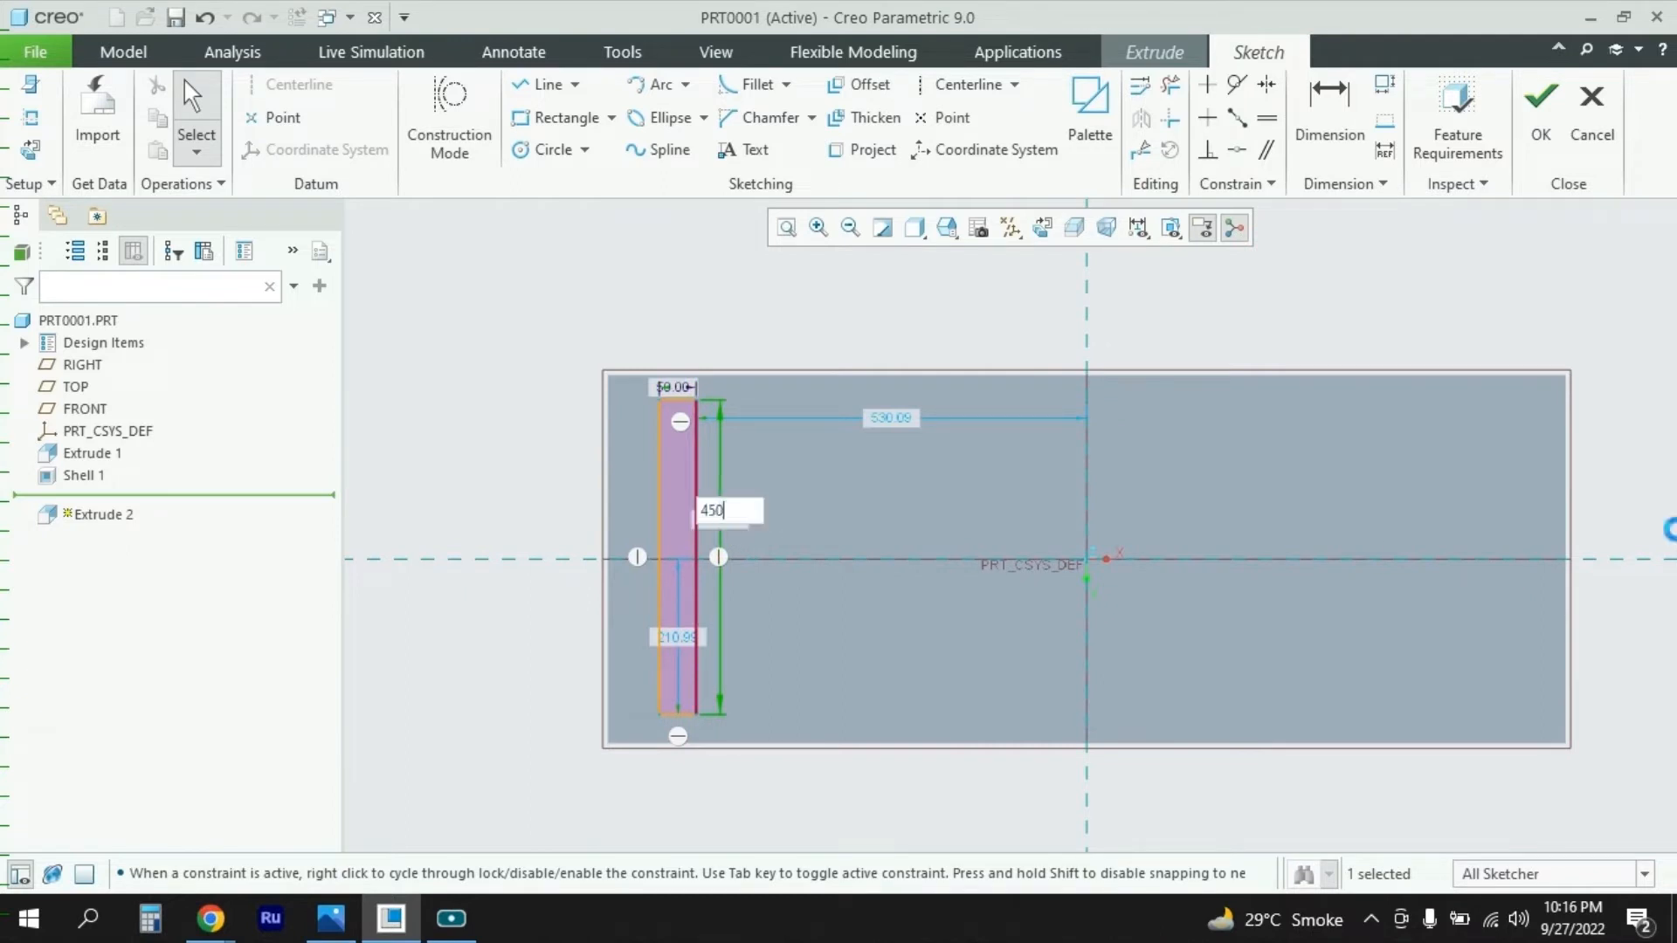
{"action": "key", "text": "Return"}
{"action": "scroll", "coordinate": [734, 594], "scroll_direction": "up", "scroll_amount": 1}
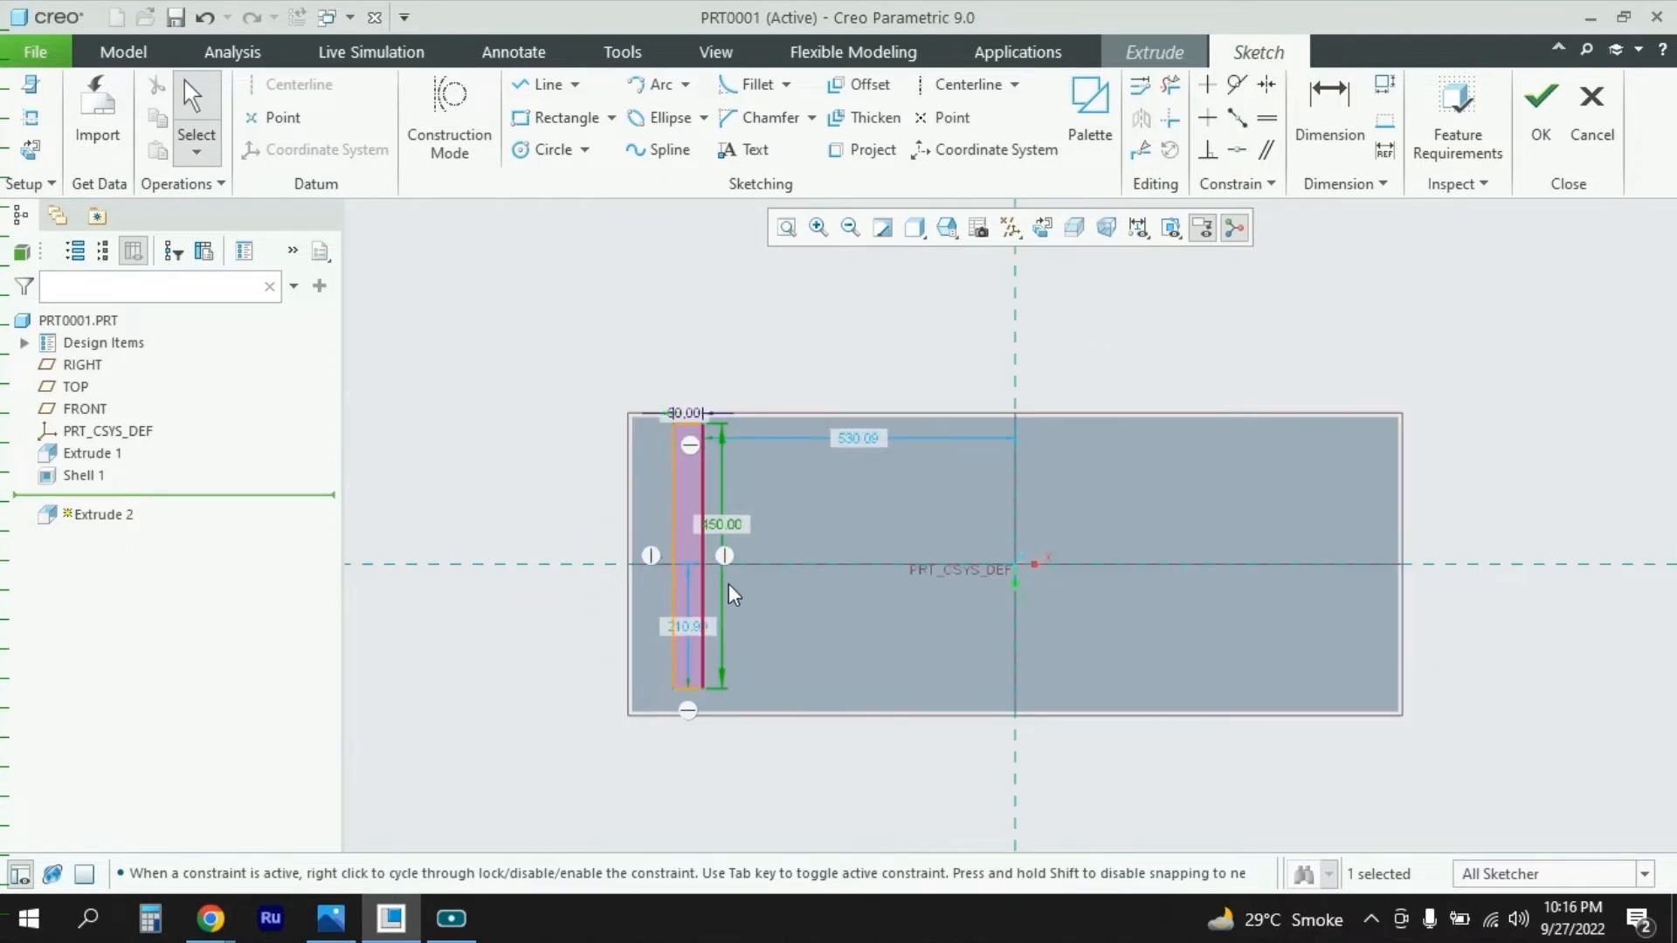
{"action": "scroll", "coordinate": [749, 521], "scroll_direction": "down", "scroll_amount": 1}
Step: Dimension the rectangle's left edge 10 mm from the tabletop's inner left wall
{"action": "key", "text": "d"}
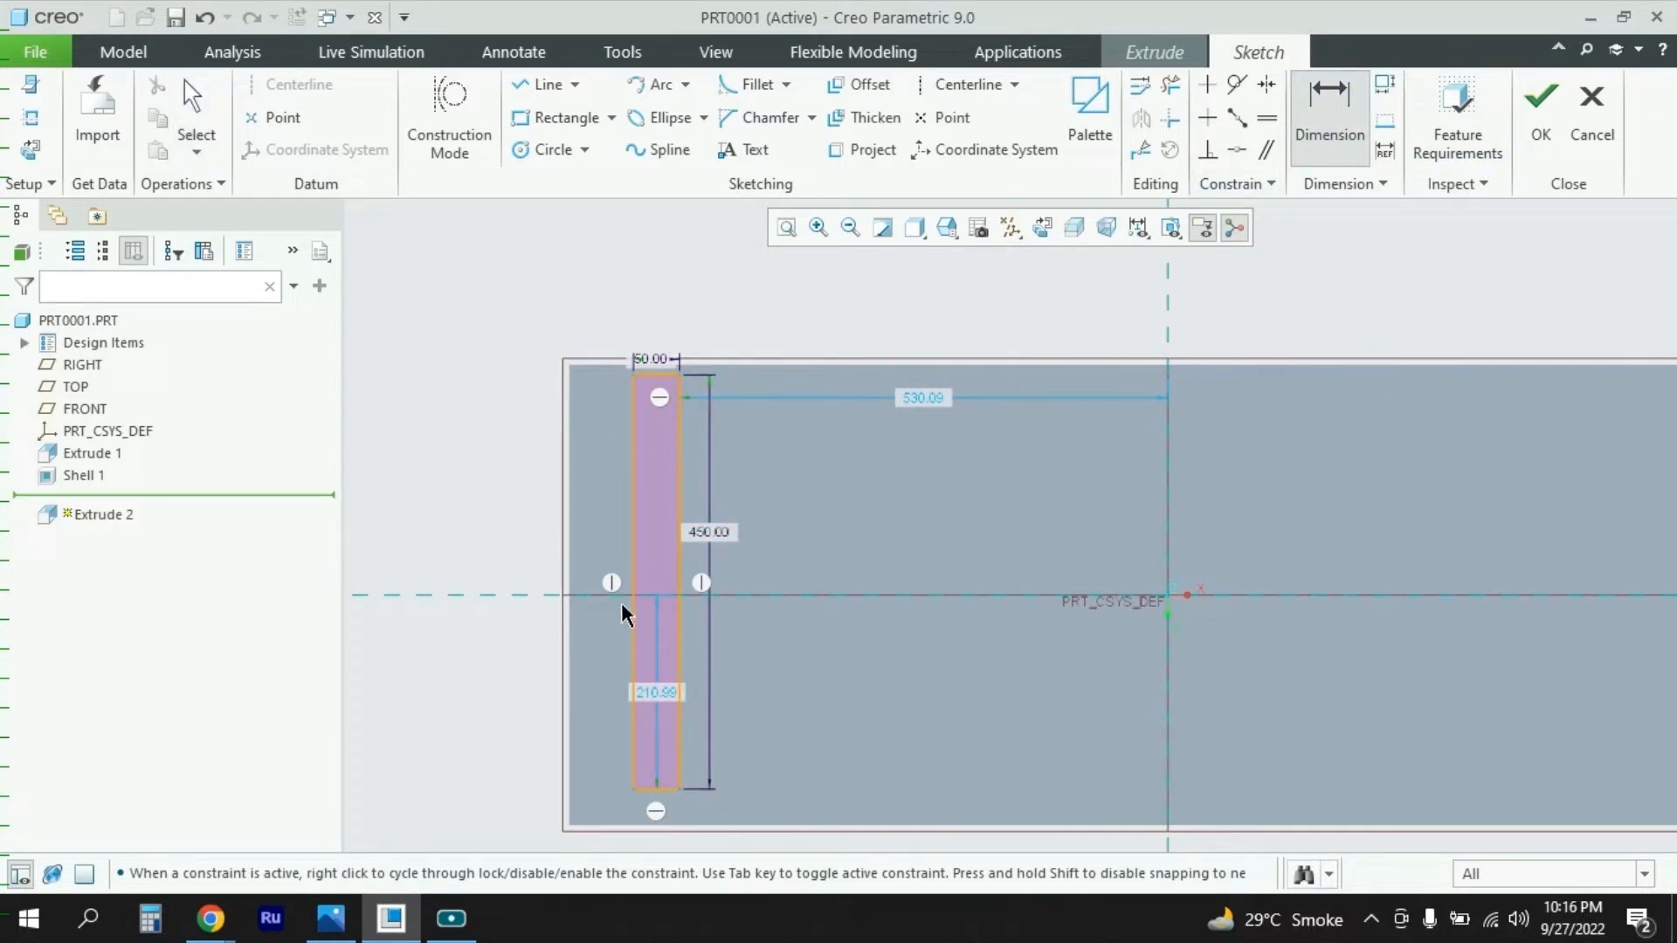
{"action": "left_click", "coordinate": [637, 583]}
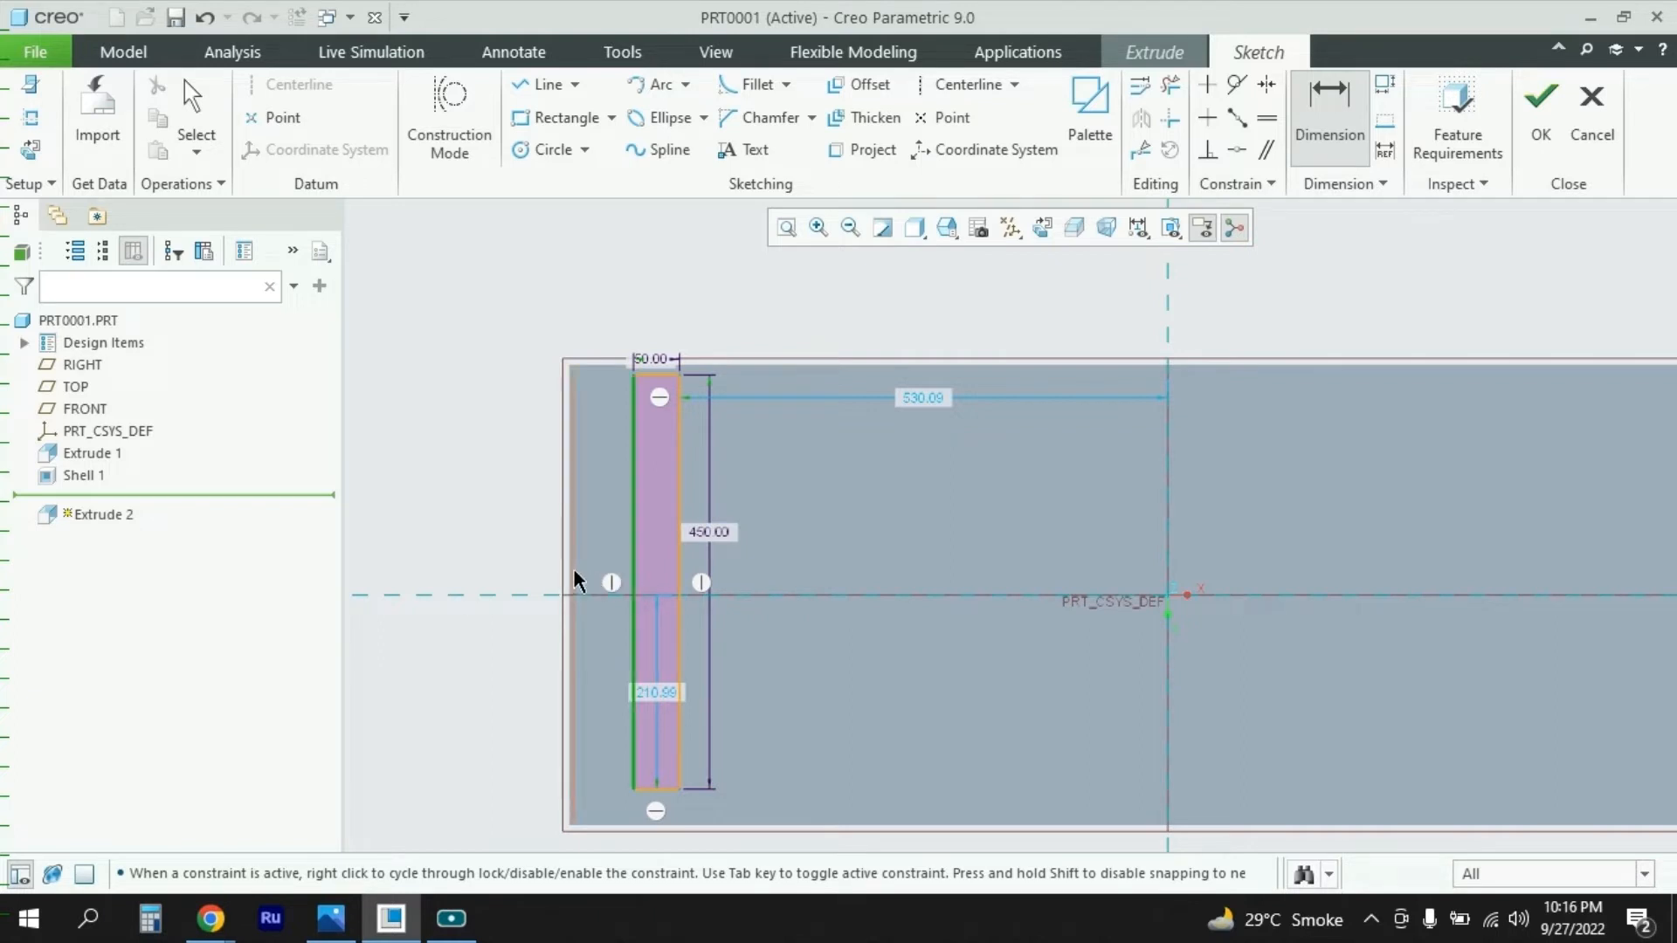
{"action": "left_click", "coordinate": [578, 582]}
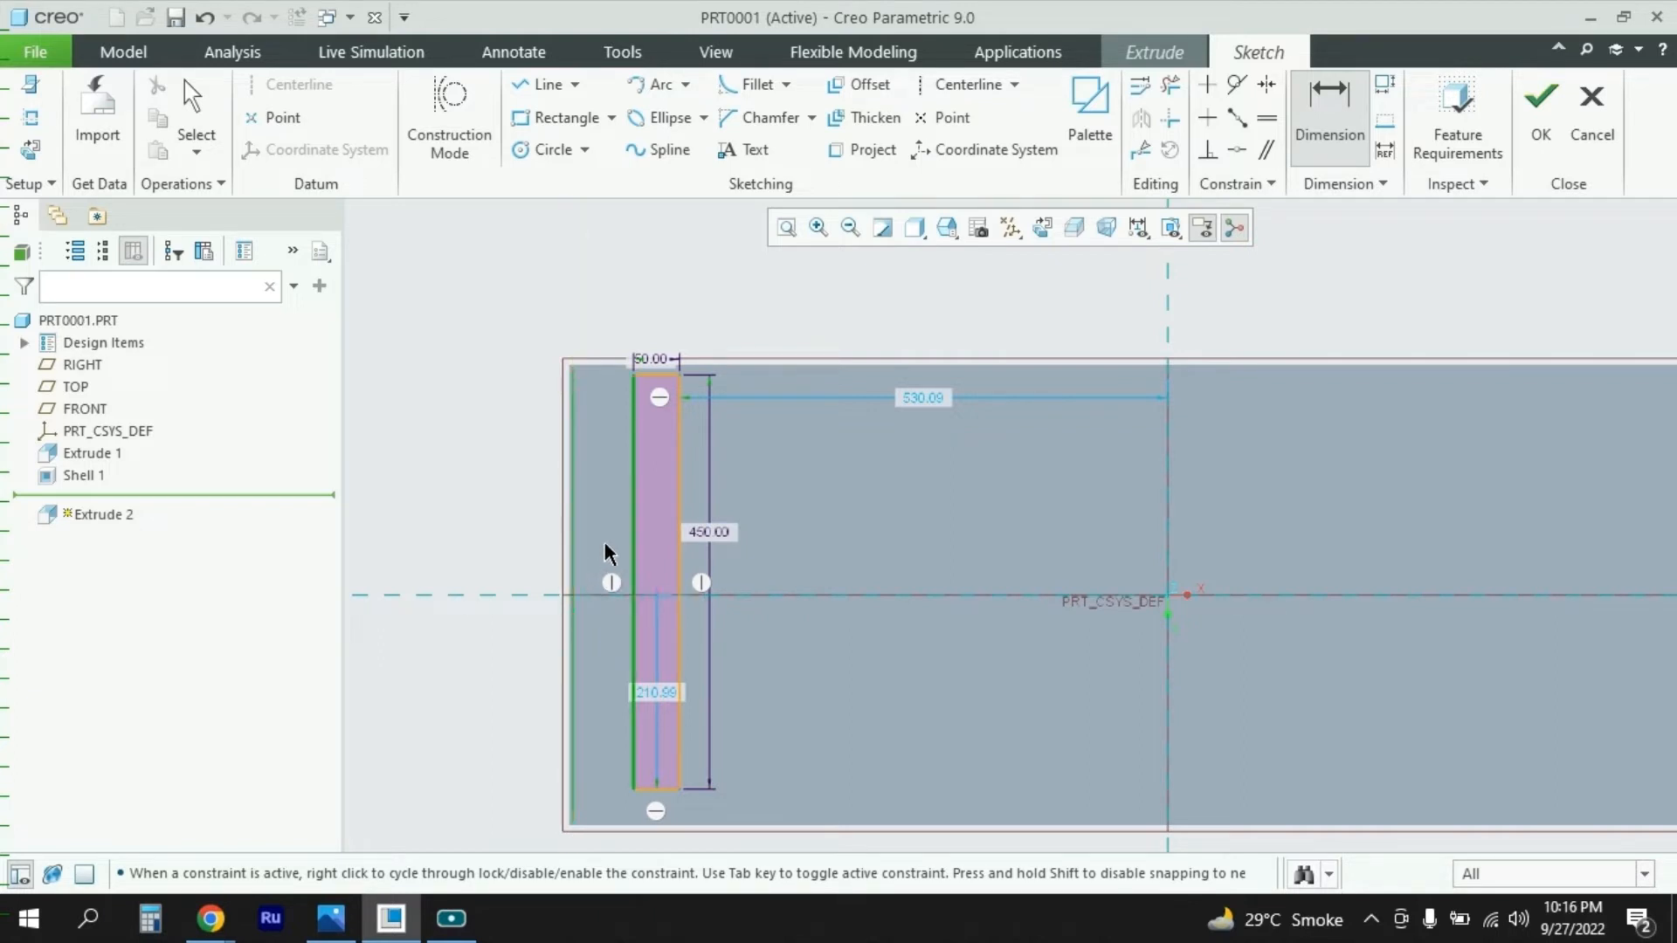
{"action": "middle_click", "coordinate": [491, 532]}
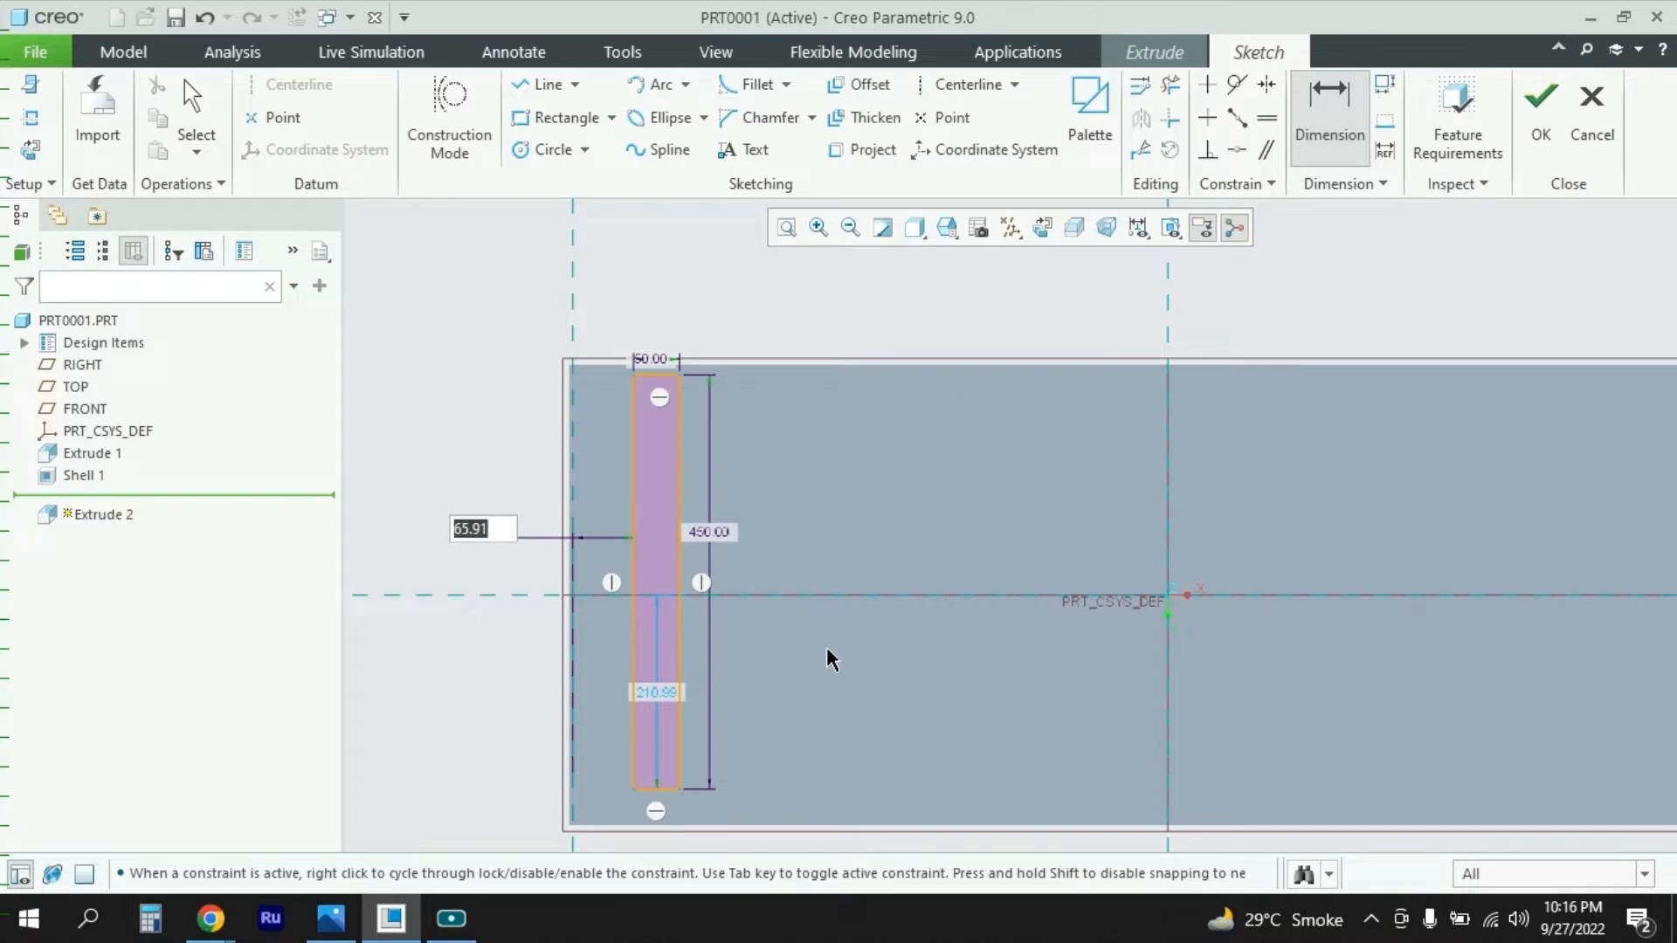
{"action": "type", "text": "10"}
{"action": "key", "text": "Return"}
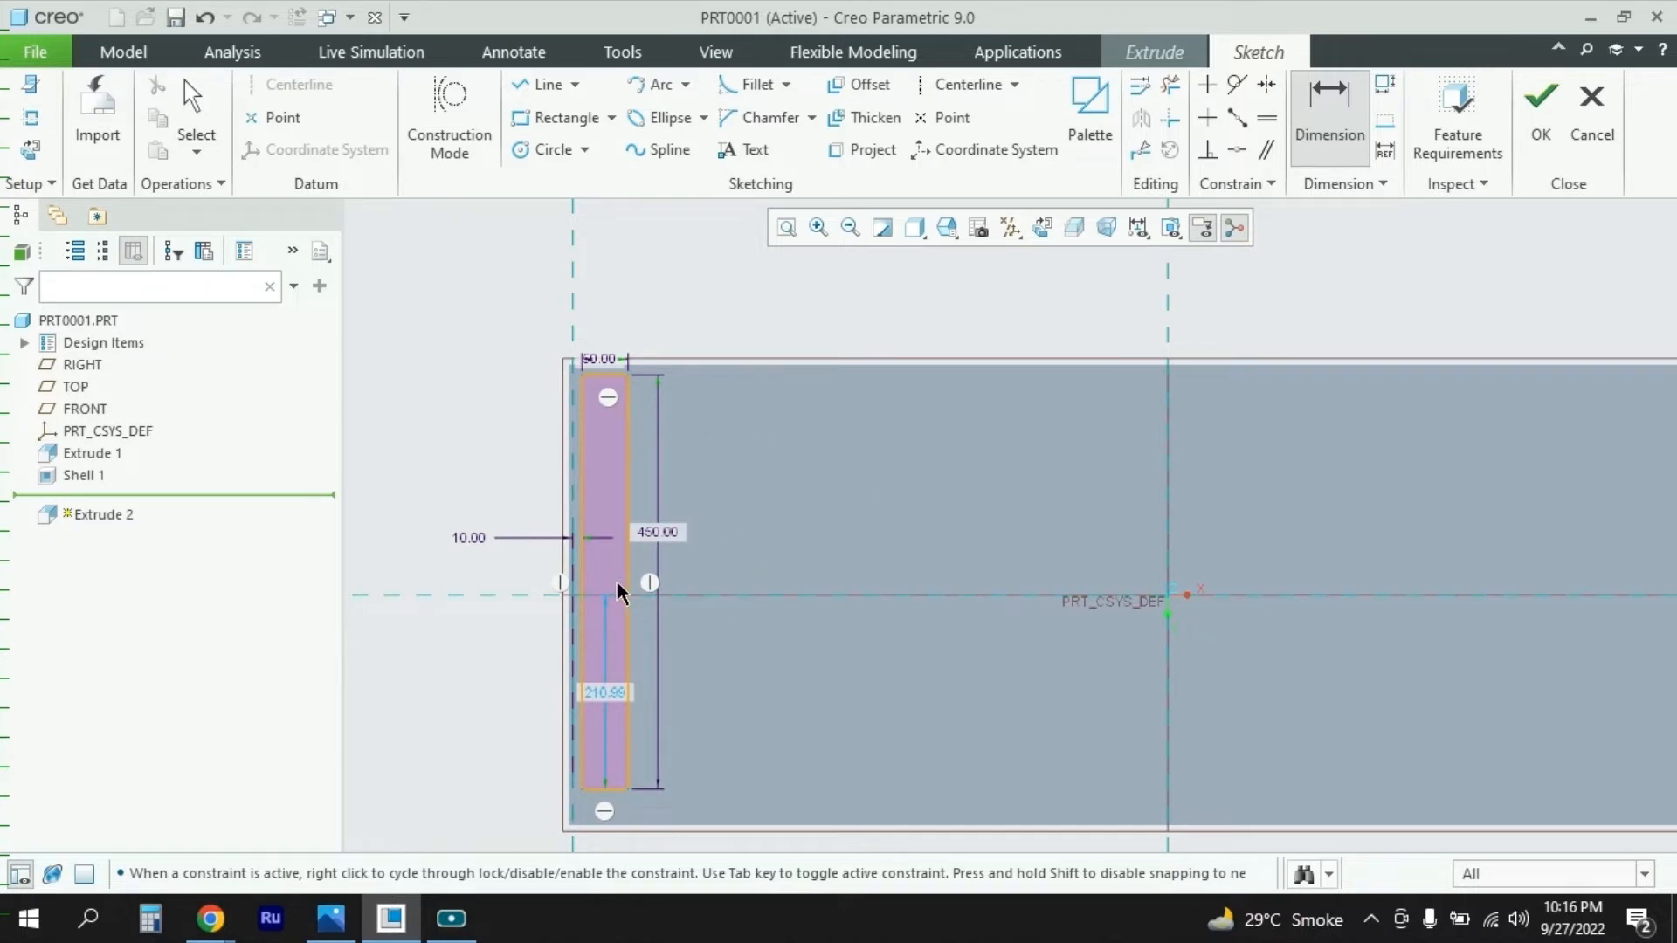
Step: Dimension the rectangle's upper edge 225 mm from the horizontal reference line to center it across the tabletop
{"action": "left_click", "coordinate": [1326, 115]}
{"action": "left_click", "coordinate": [705, 596]}
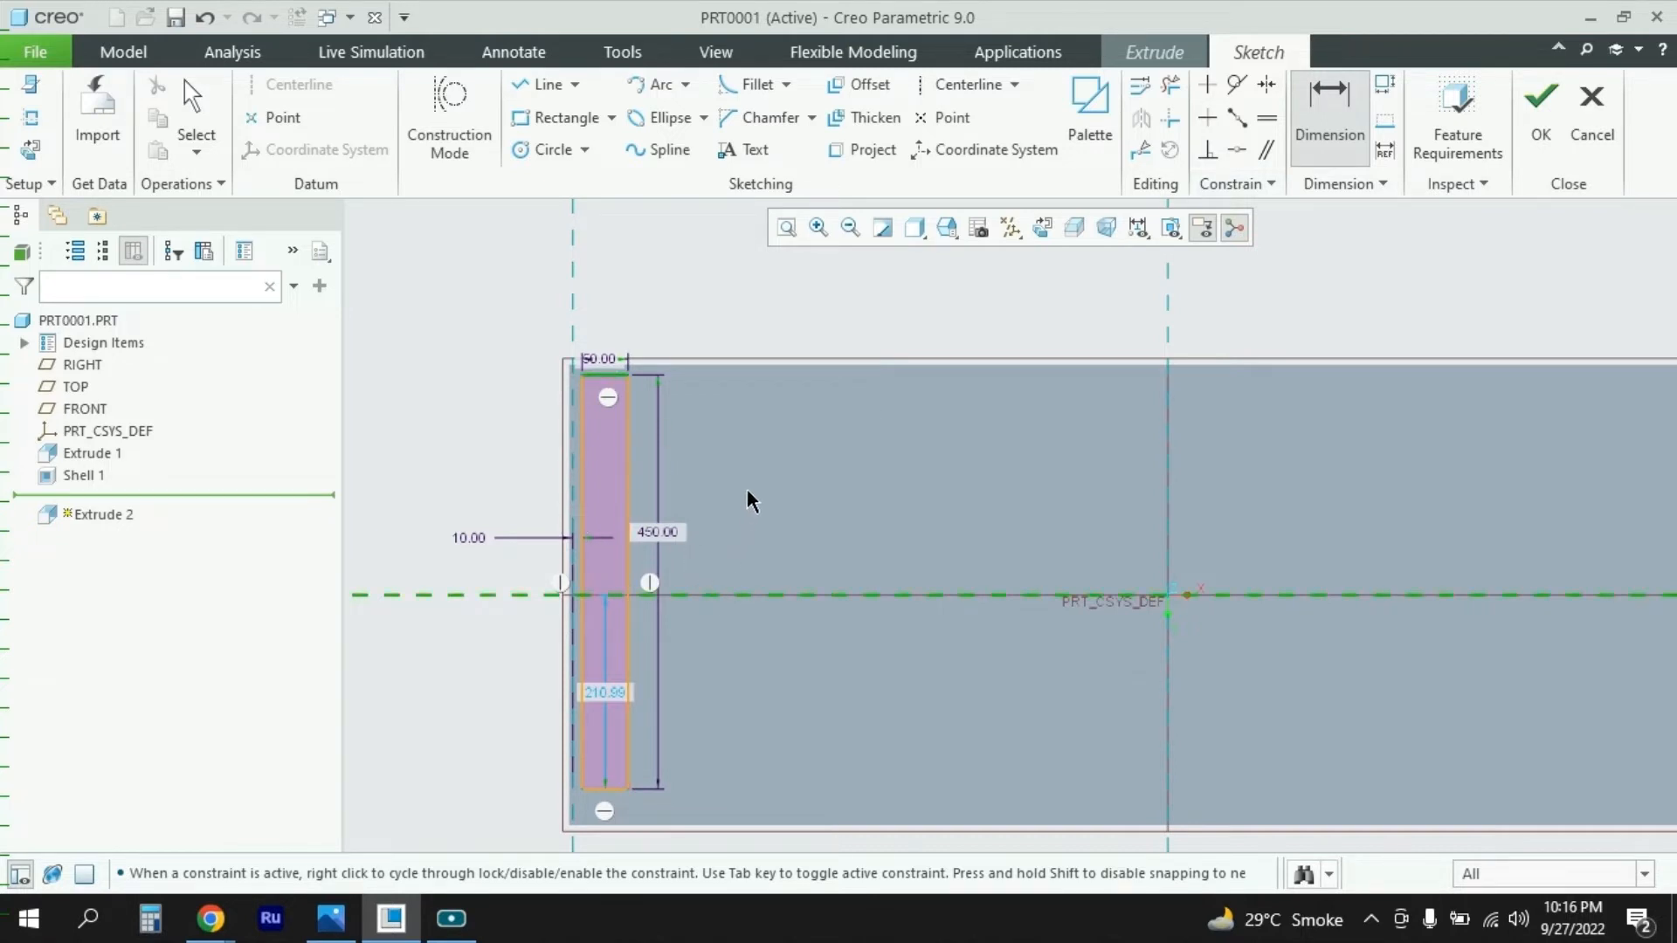
{"action": "middle_click", "coordinate": [753, 476]}
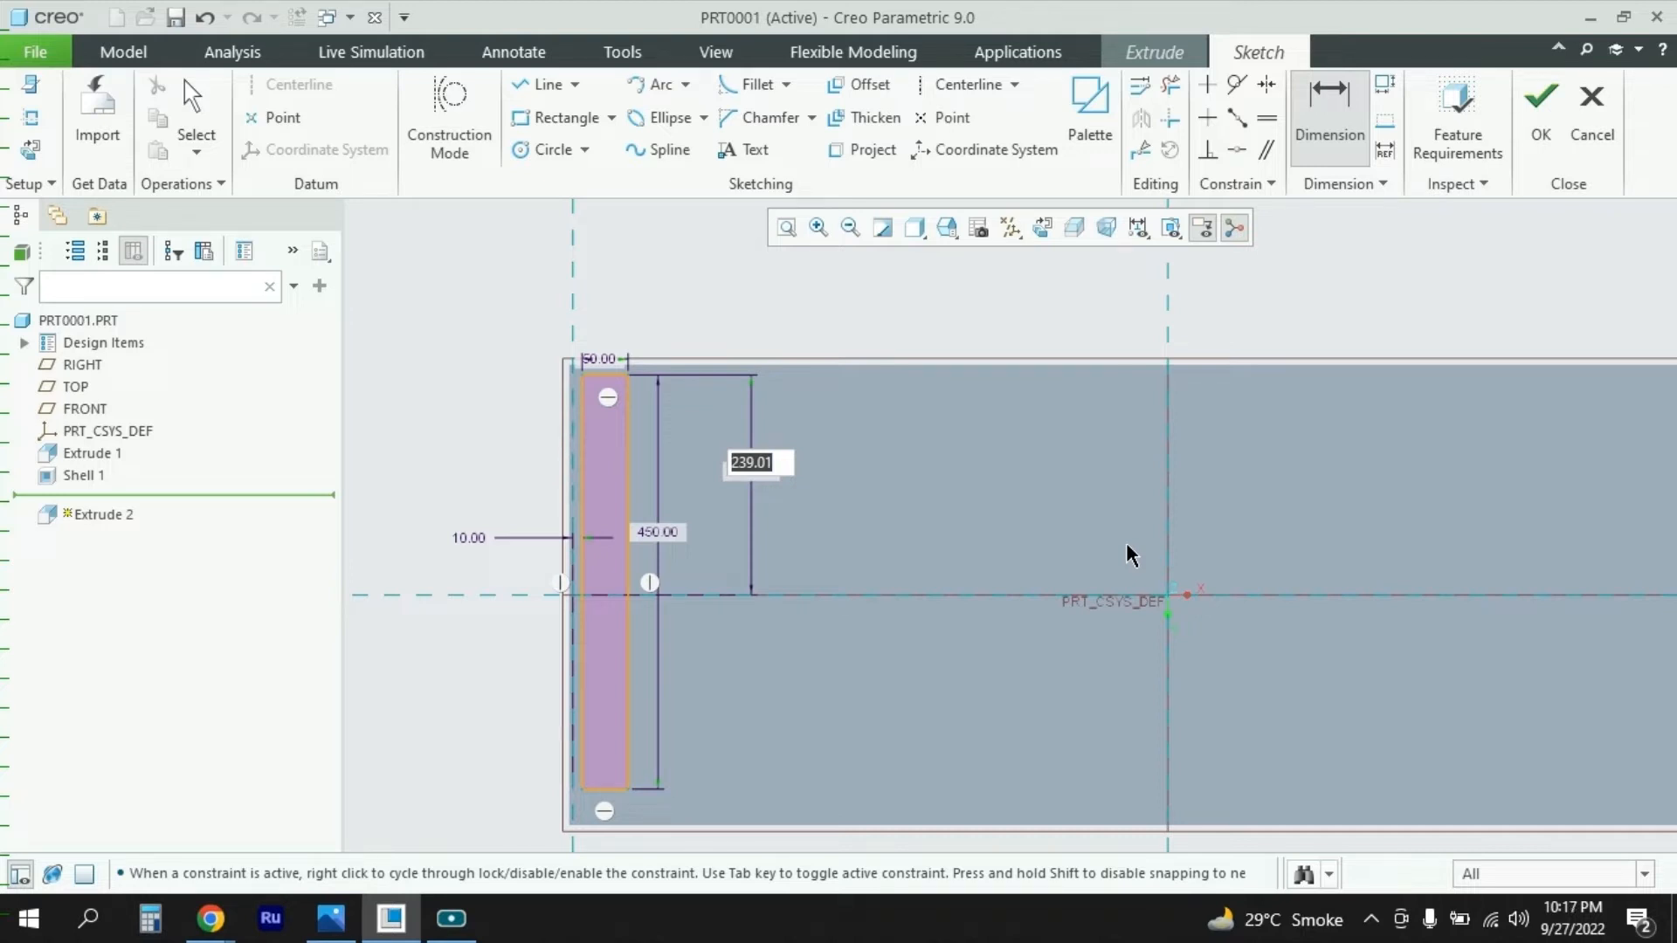
{"action": "type", "text": "225"}
{"action": "key", "text": "Return"}
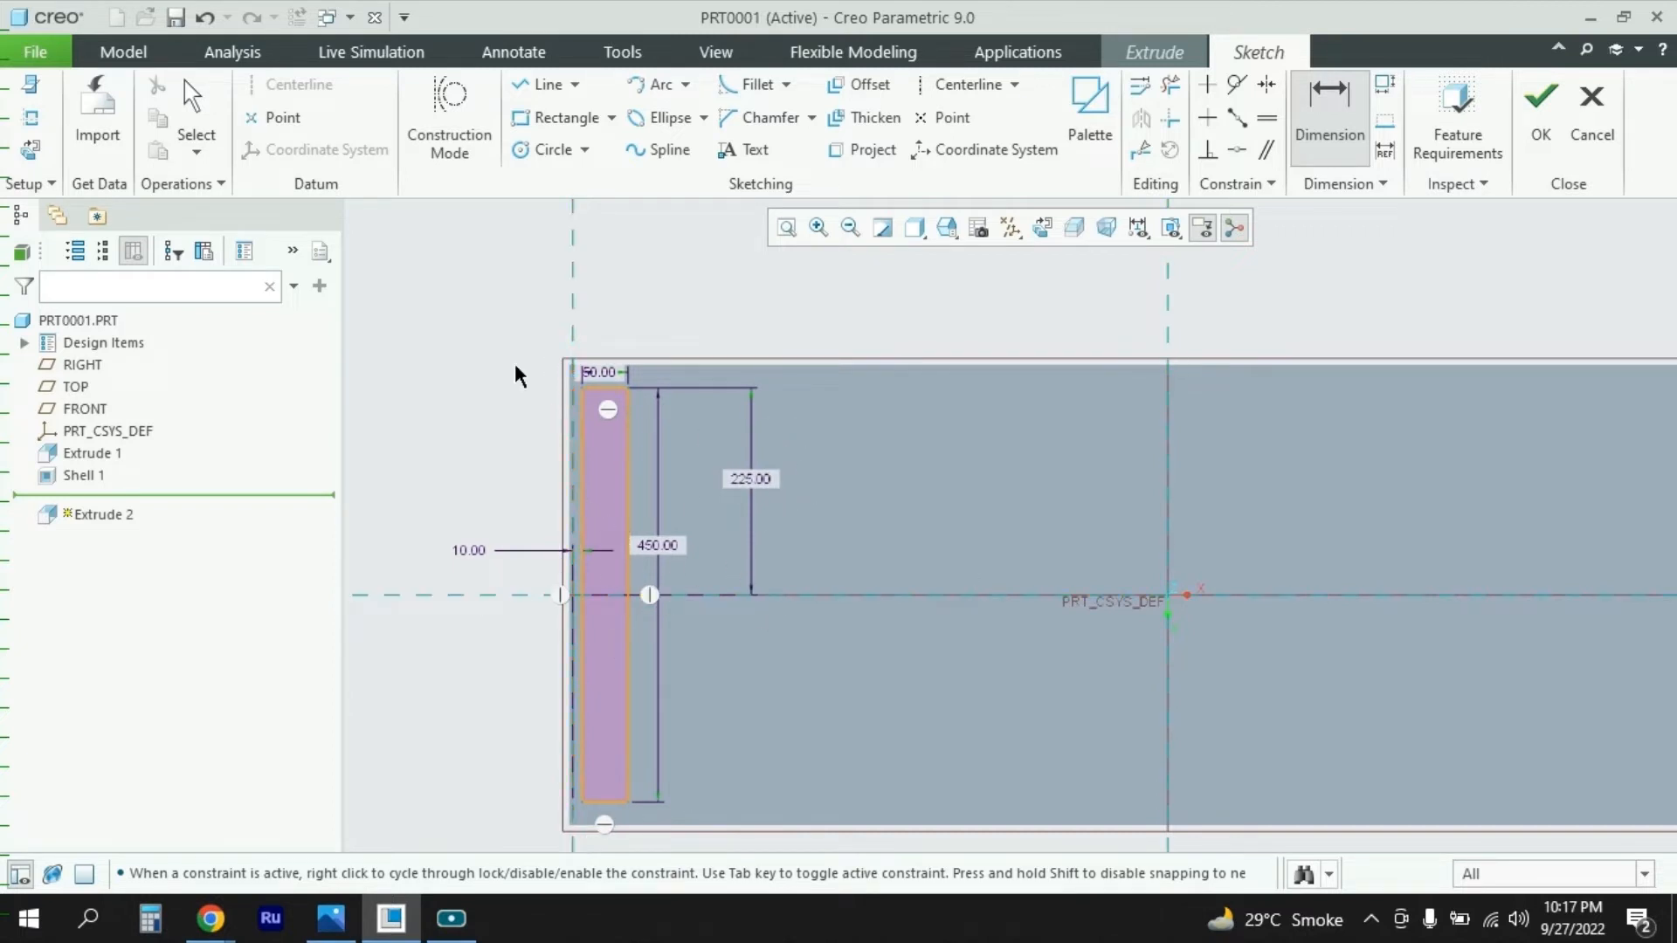
{"action": "scroll", "coordinate": [547, 307], "scroll_direction": "down", "scroll_amount": 3}
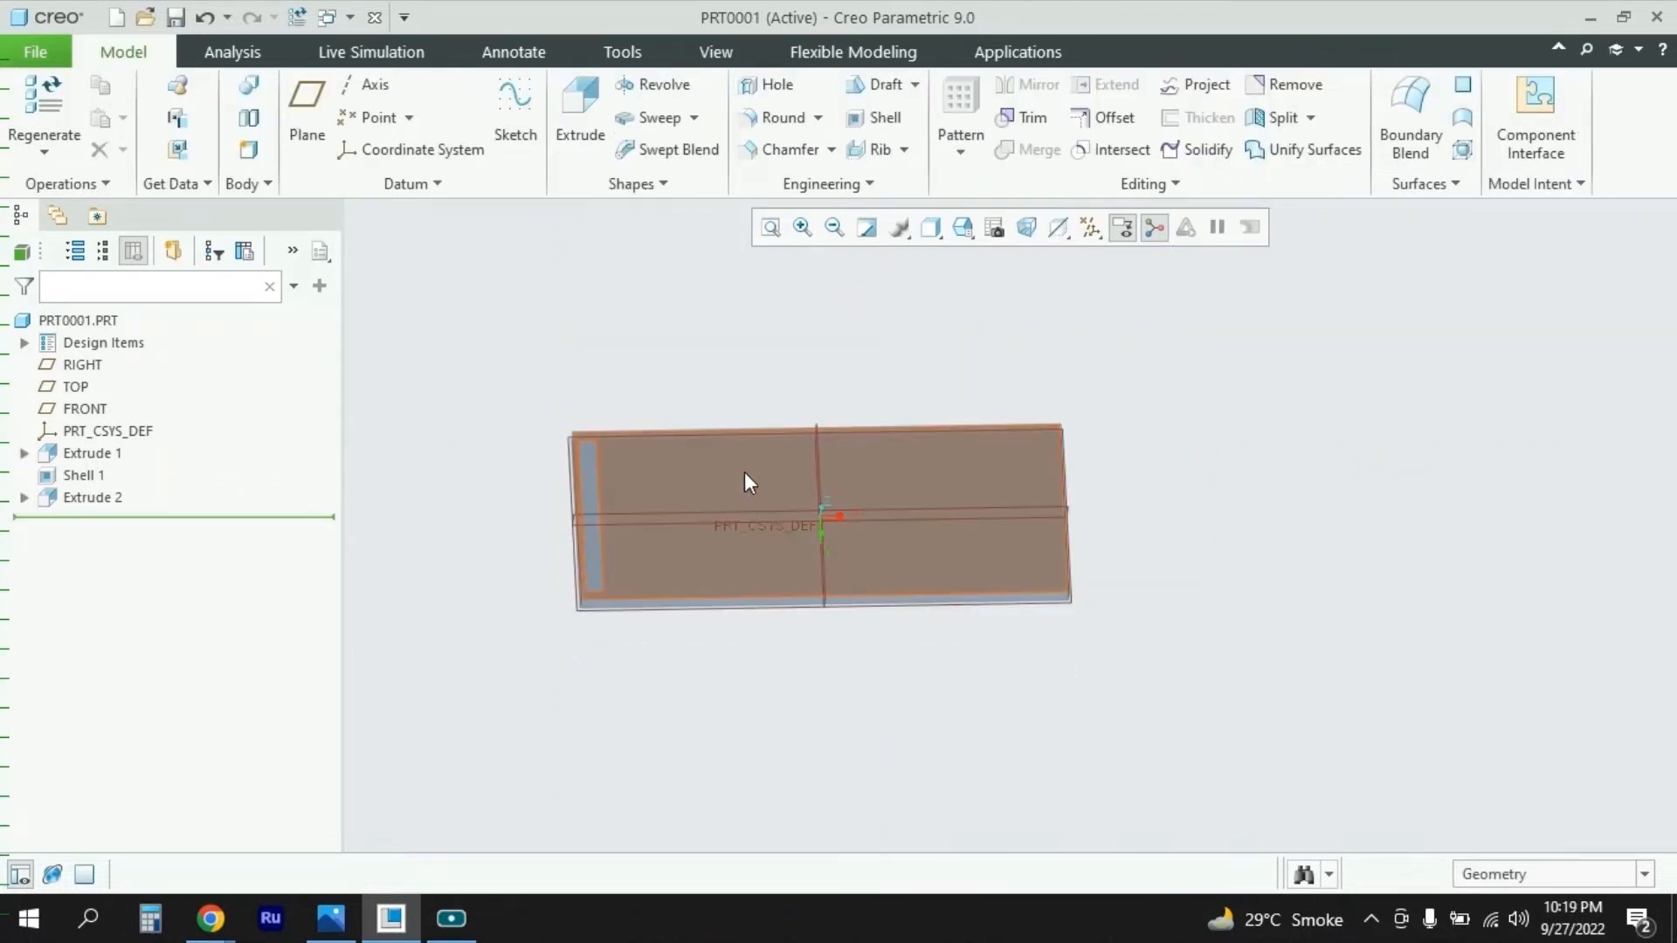
Step: Start another Extrude sketch on the tabletop's inner face and draw a tall rectangle about 396 mm long near the right end
{"action": "left_click", "coordinate": [963, 473]}
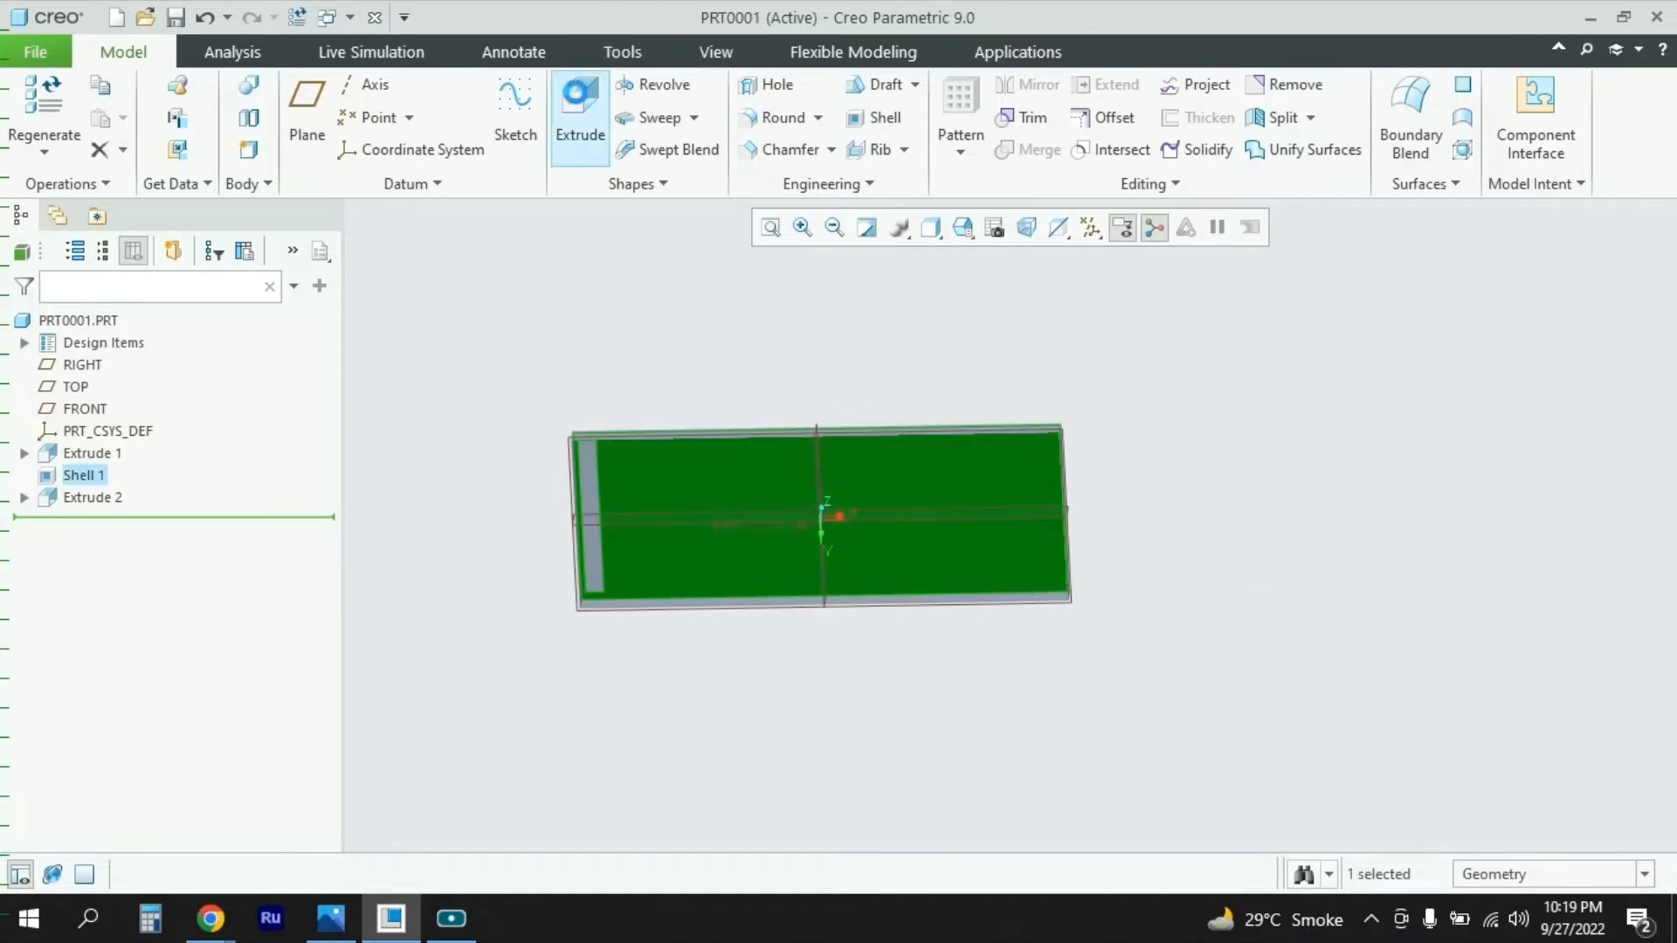
{"action": "left_click", "coordinate": [580, 118]}
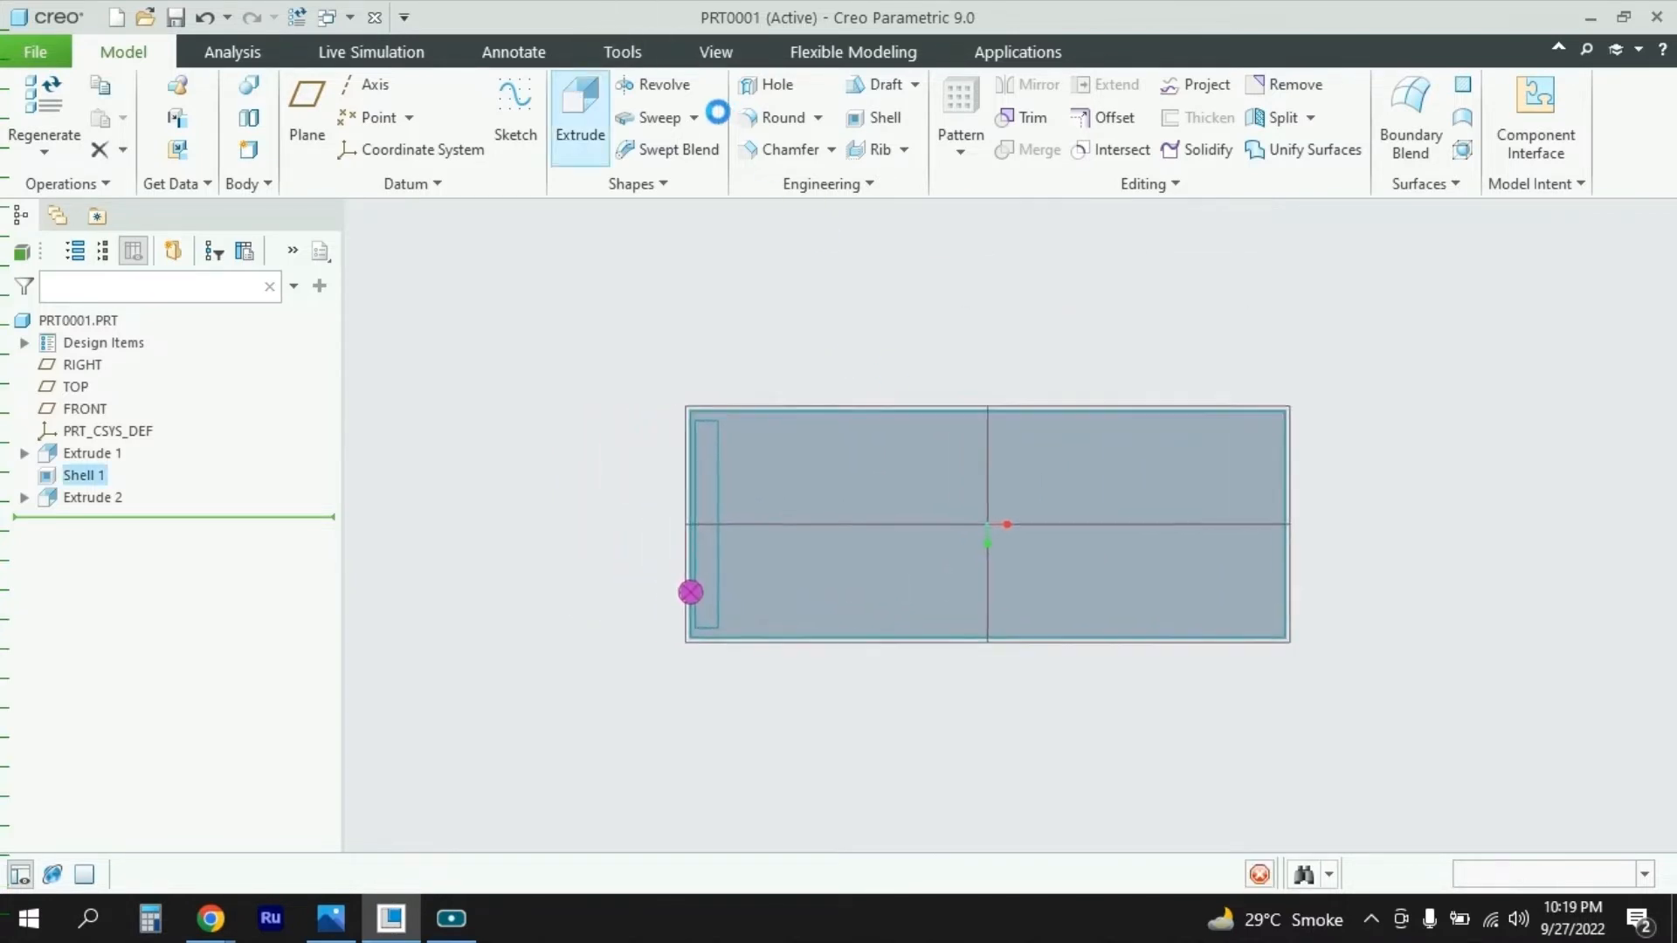
{"action": "left_click", "coordinate": [576, 118]}
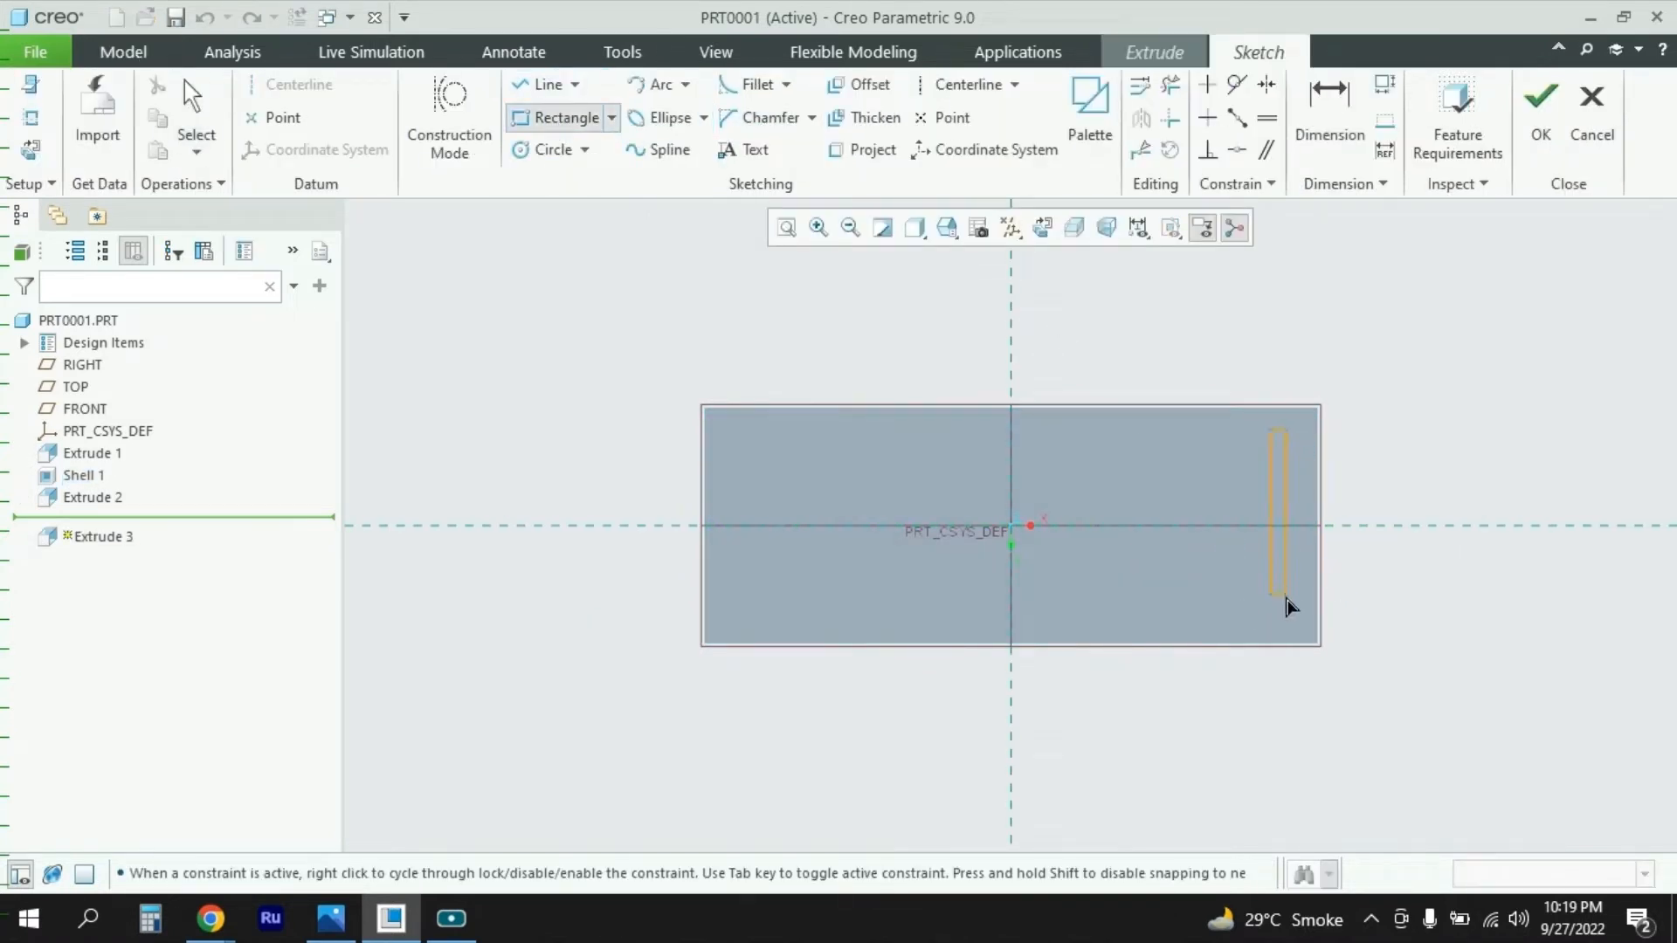
{"action": "left_click", "coordinate": [1307, 617]}
{"action": "middle_click", "coordinate": [1212, 601]}
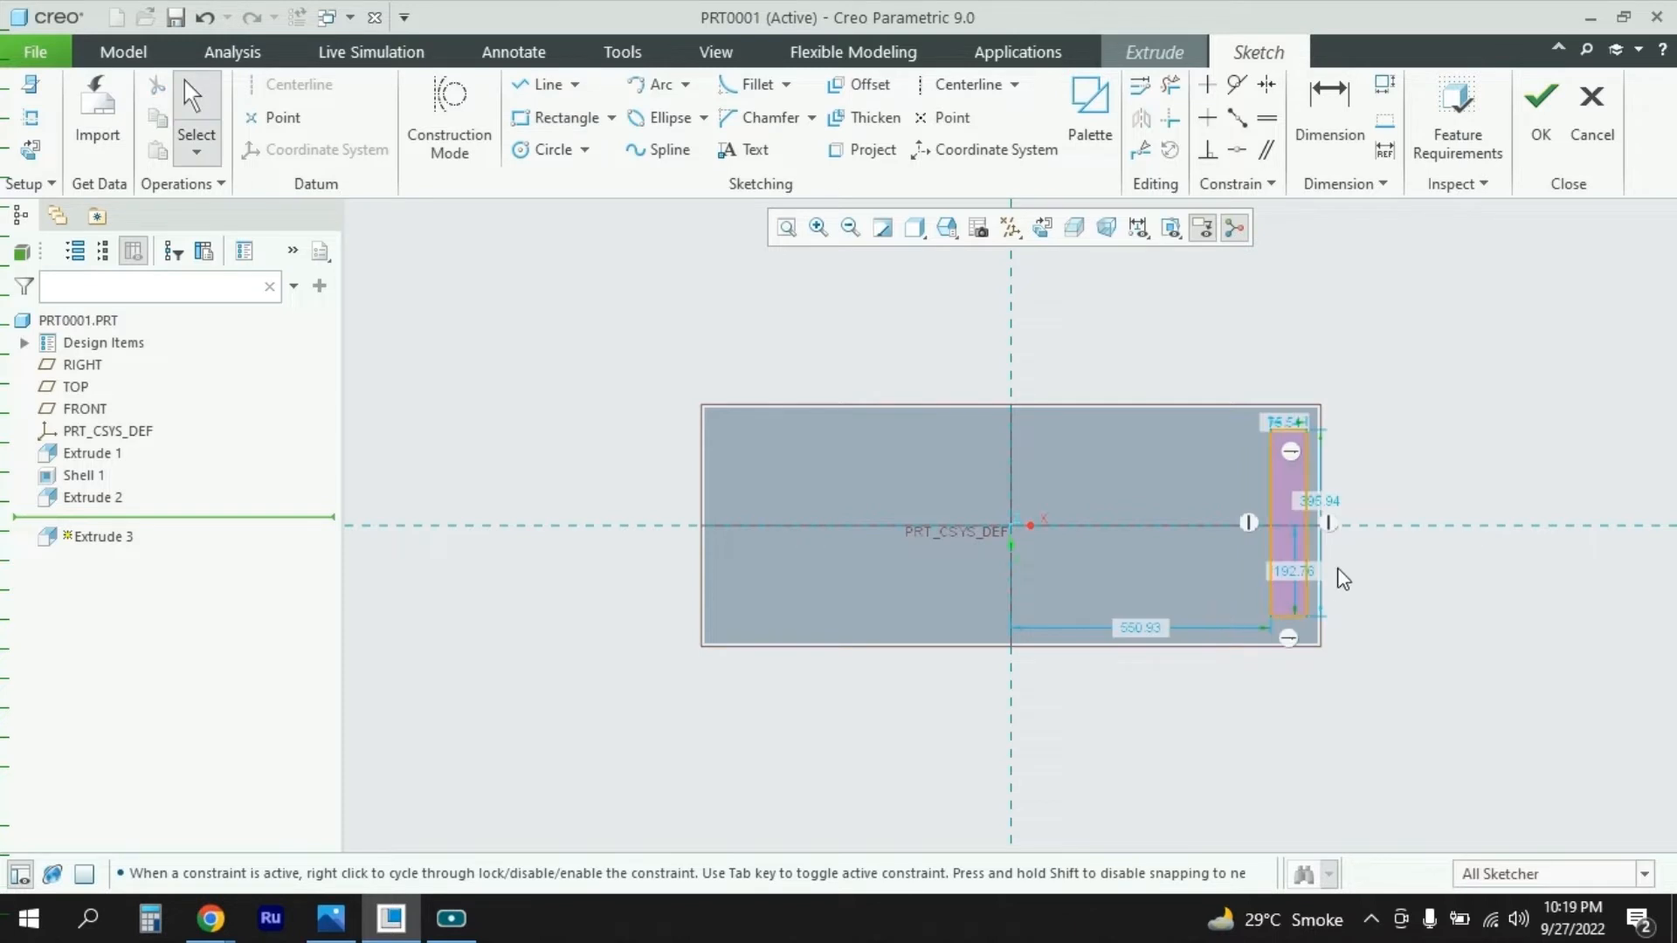
Step: Set the right-hand rectangle's width to 50 mm and its length to 450 mm
{"action": "scroll", "coordinate": [1345, 489], "scroll_direction": "up", "scroll_amount": 5}
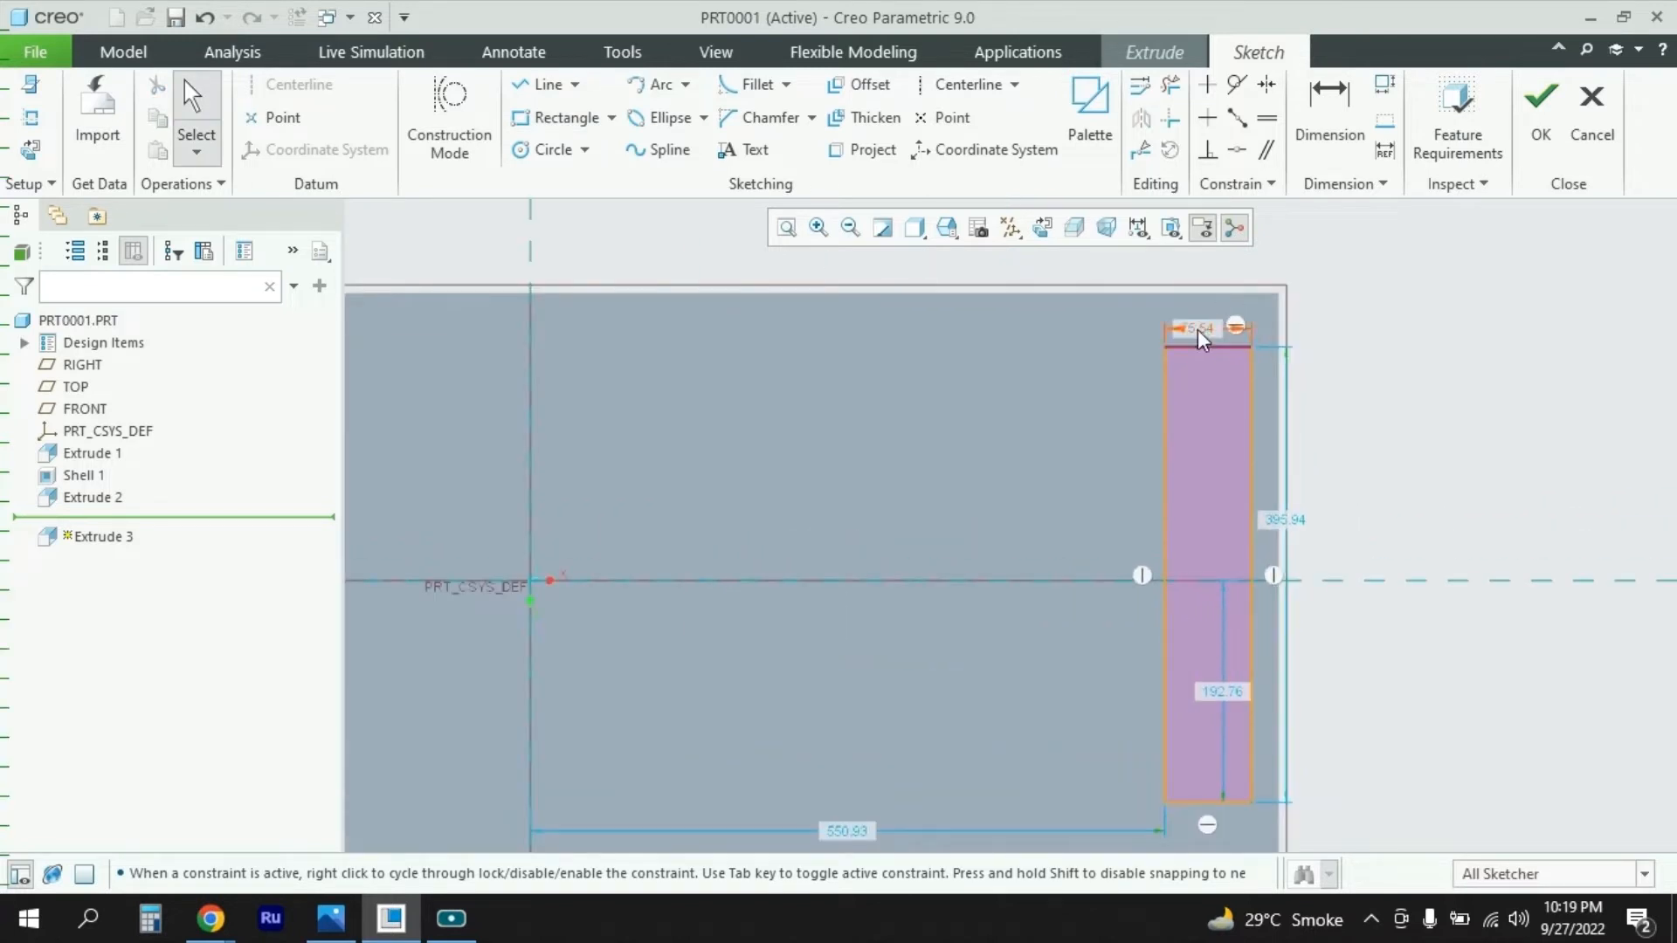
{"action": "double_click", "coordinate": [1198, 333]}
{"action": "type", "text": "50"}
{"action": "key", "text": "Return"}
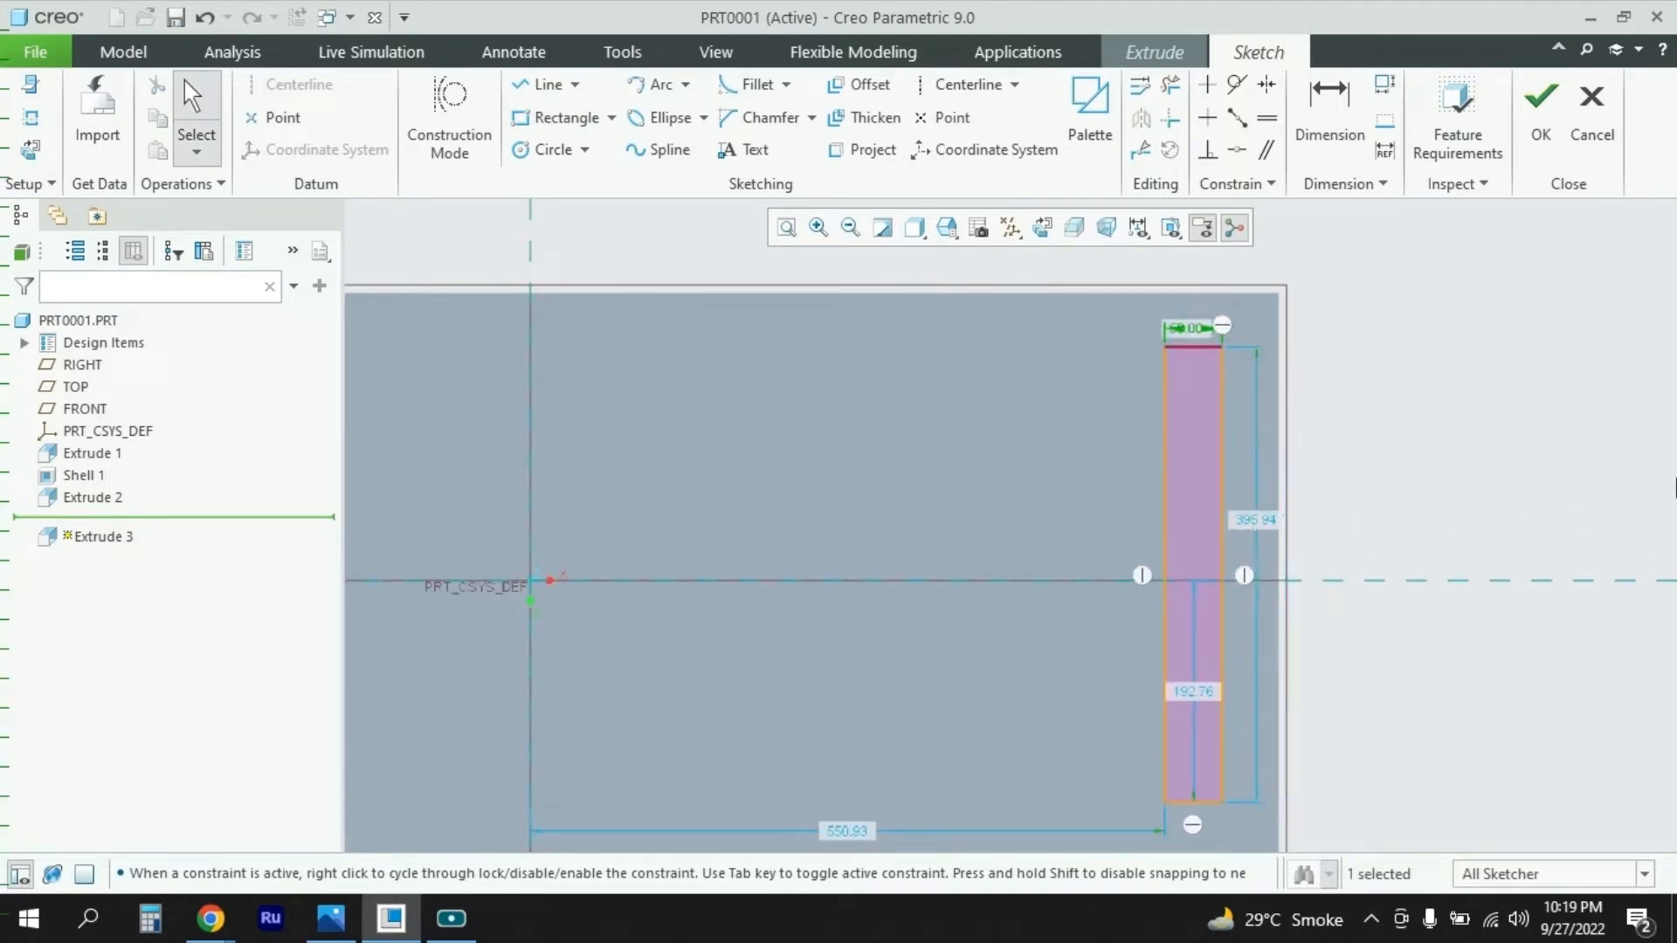
{"action": "double_click", "coordinate": [1248, 527]}
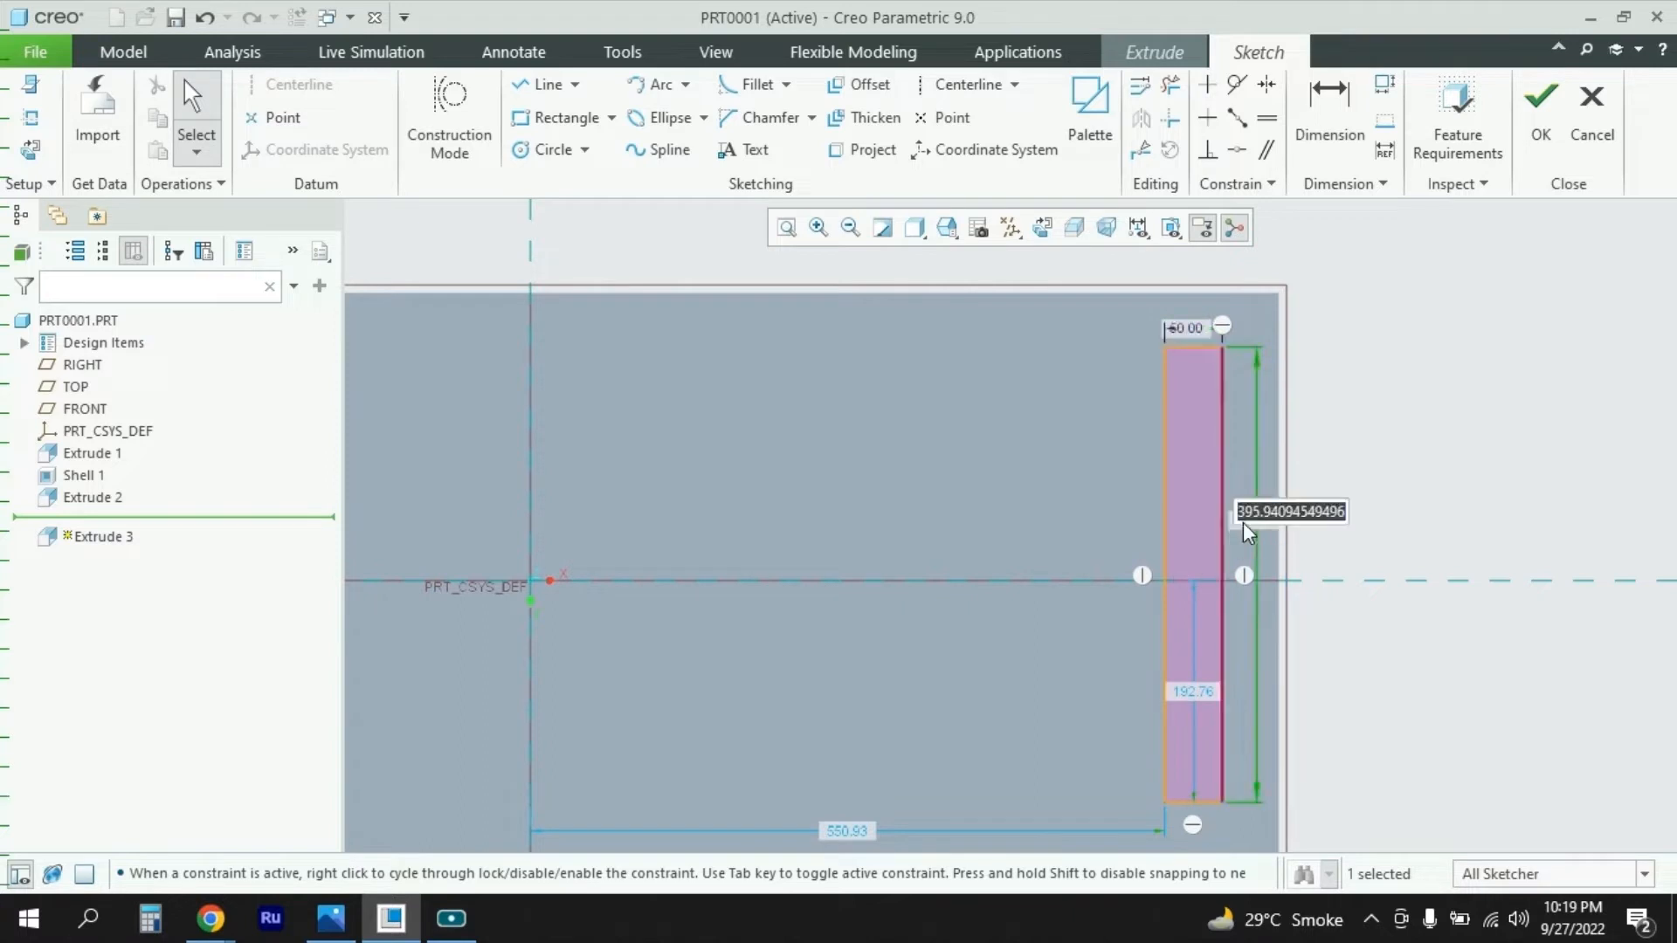
{"action": "type", "text": "450"}
{"action": "key", "text": "Return"}
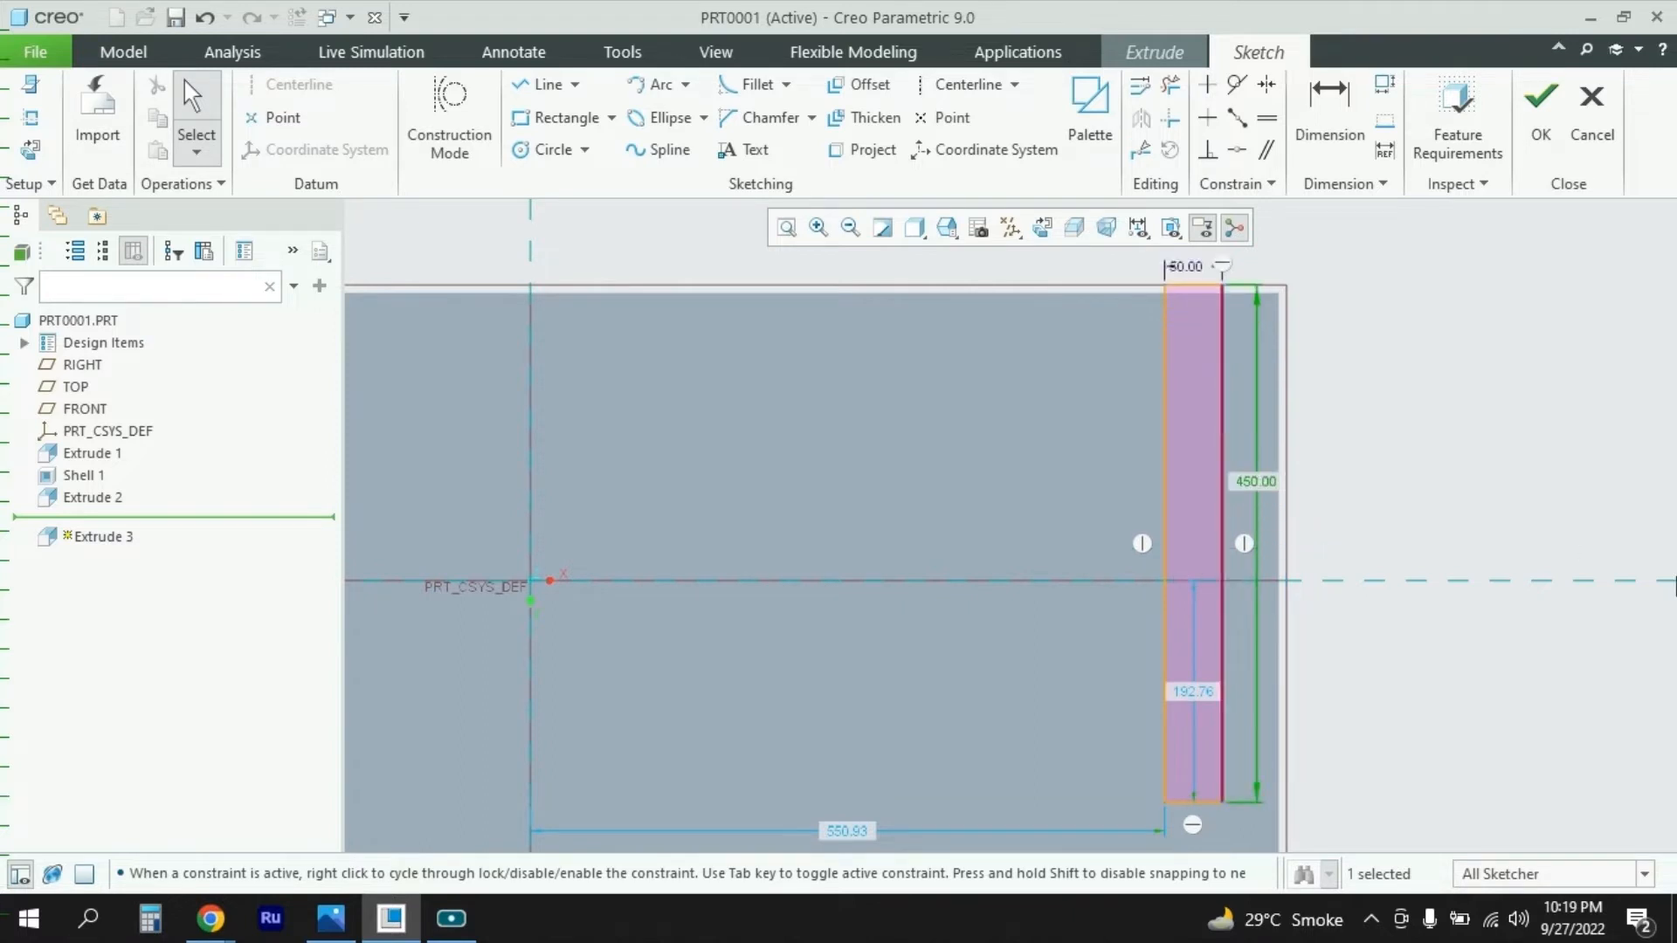
Step: Dimension the right-hand rectangle's upper edge 225 mm from the horizontal reference line
{"action": "left_click", "coordinate": [1328, 110]}
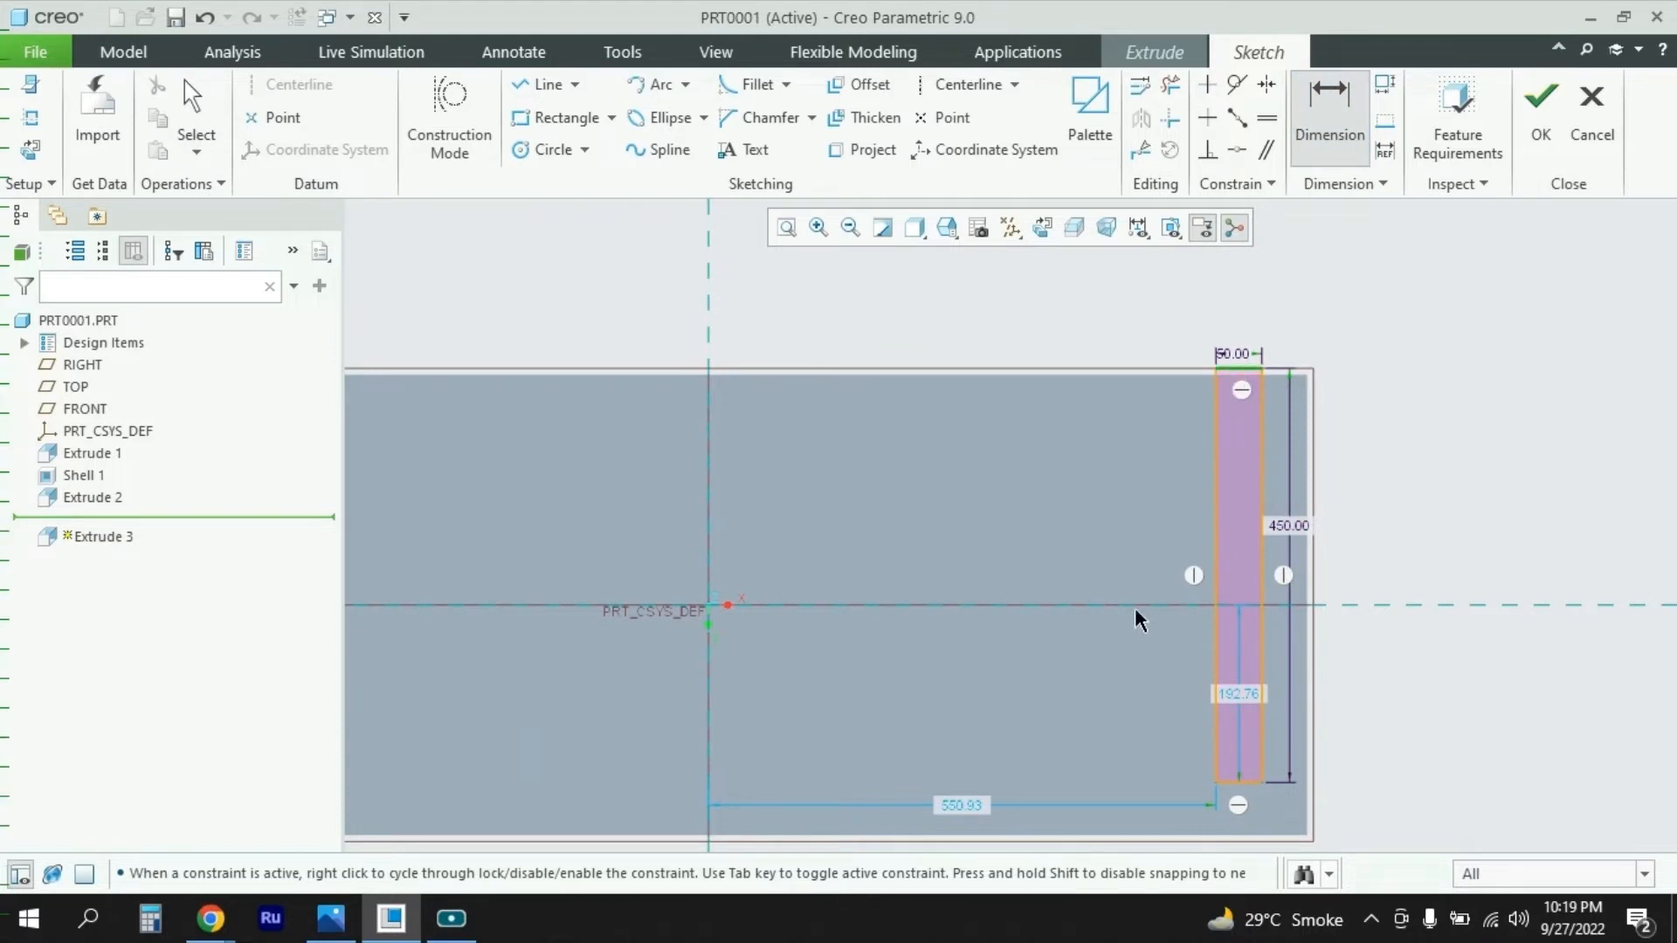
{"action": "left_click", "coordinate": [1161, 609]}
{"action": "middle_click", "coordinate": [1094, 489]}
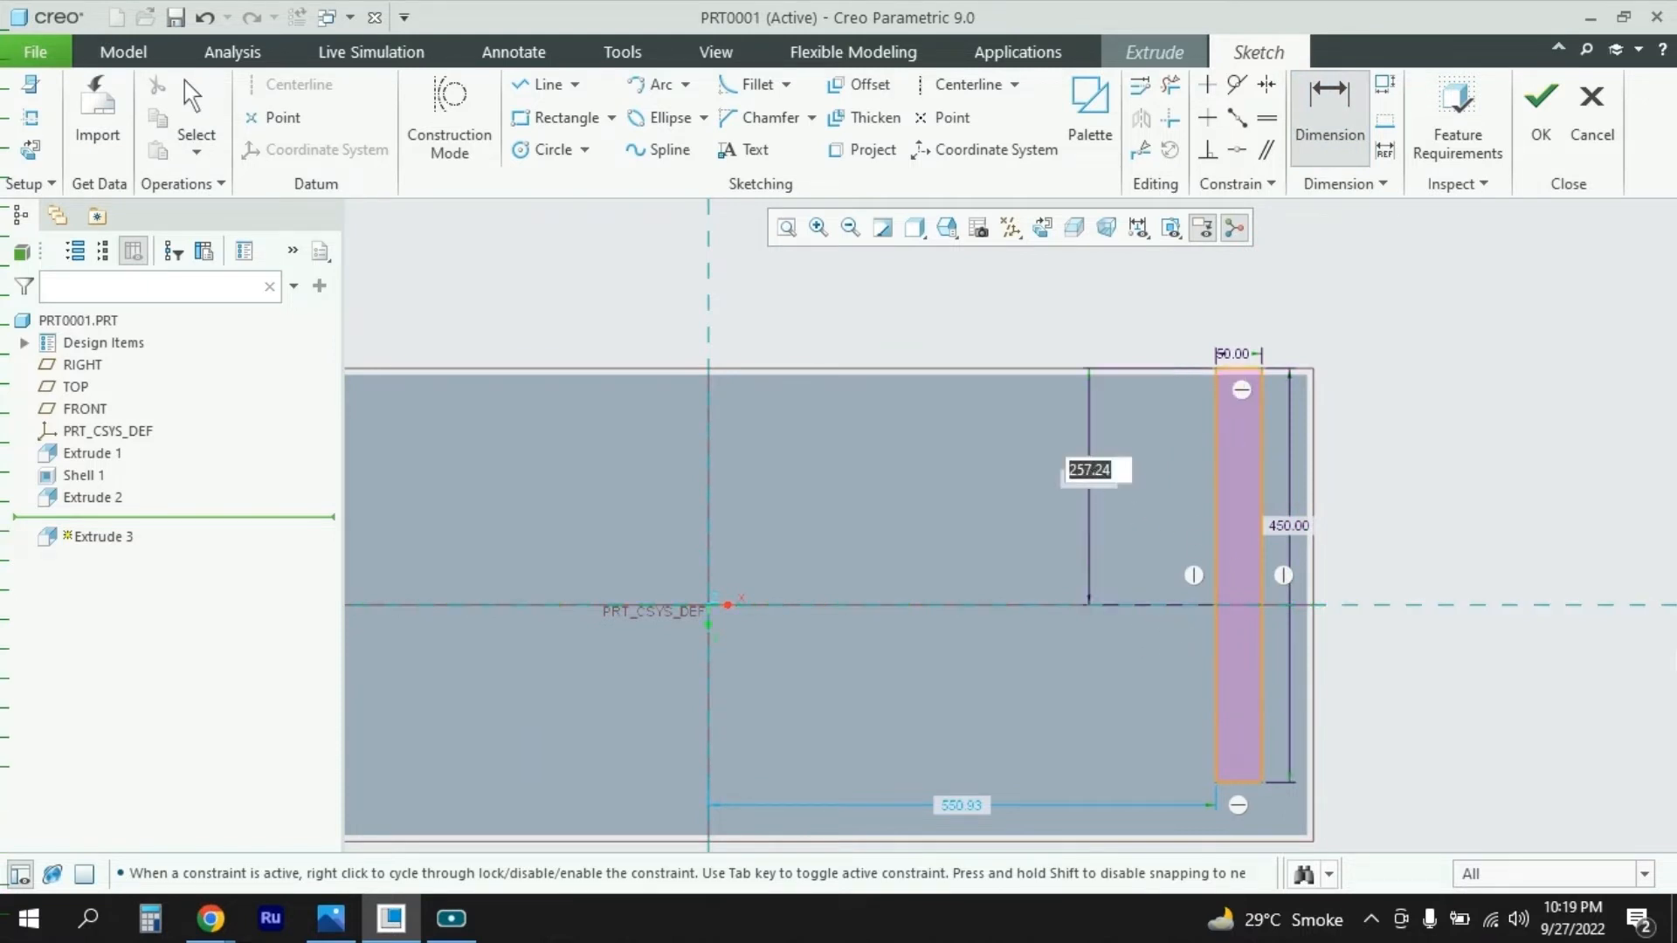
{"action": "type", "text": "225"}
{"action": "key", "text": "Return"}
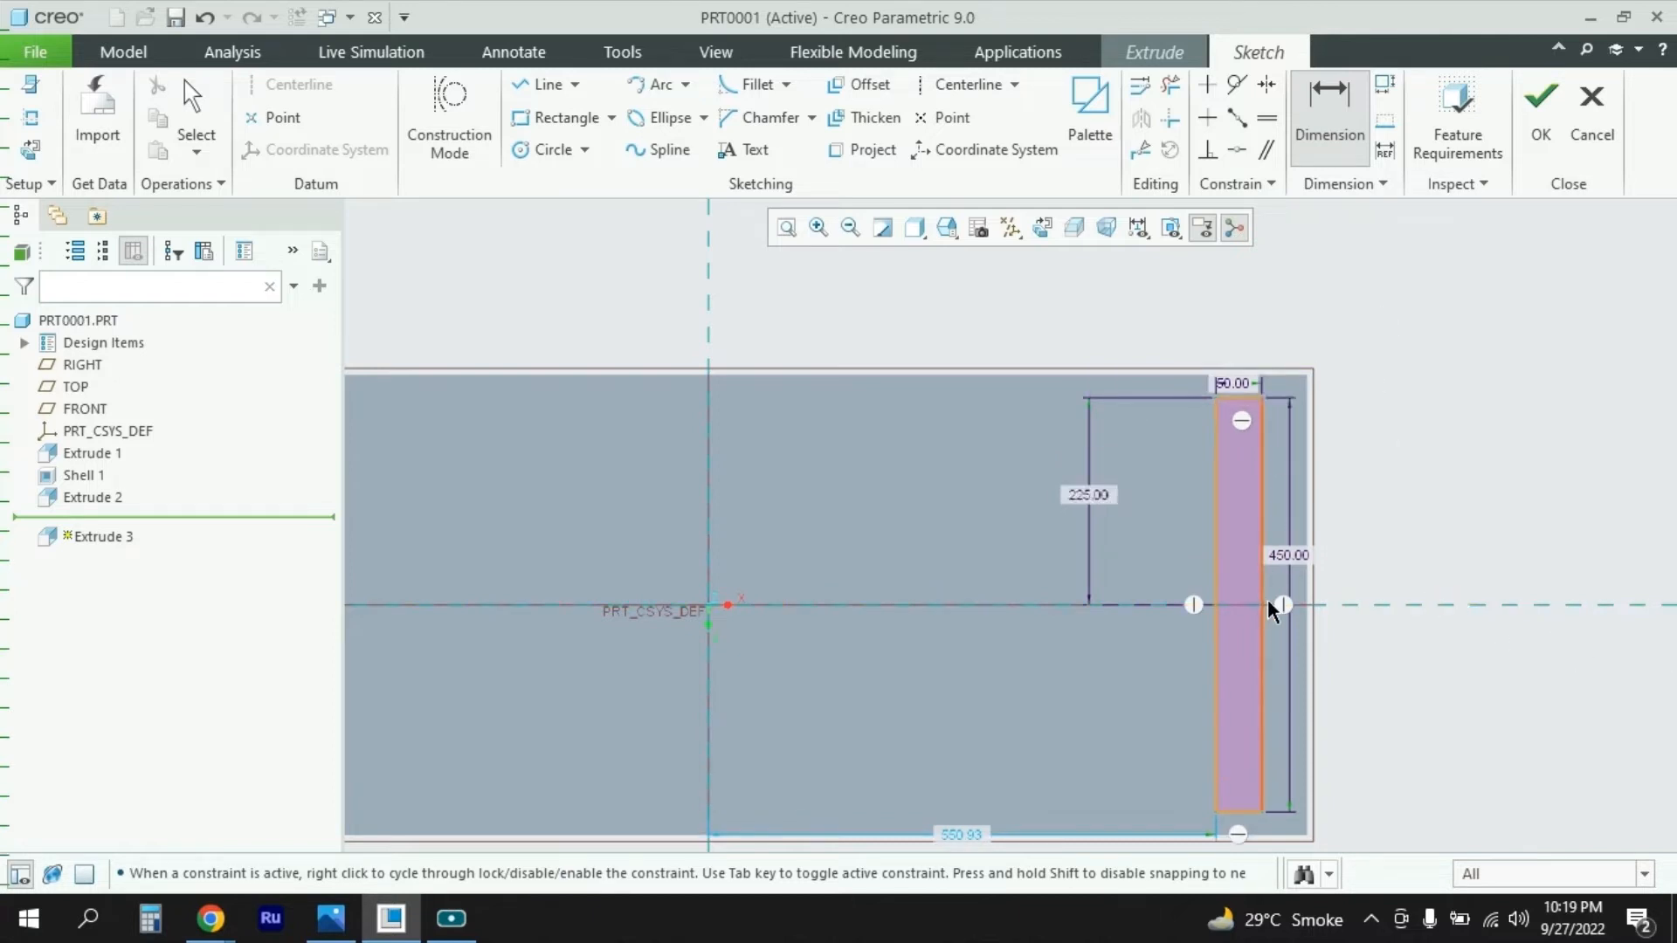
Step: Dimension the right-hand rectangle's outer edge 10 mm from the tabletop's inner right edge
{"action": "left_click_drag", "start_coordinate": [1265, 581], "coordinate": [1301, 581]}
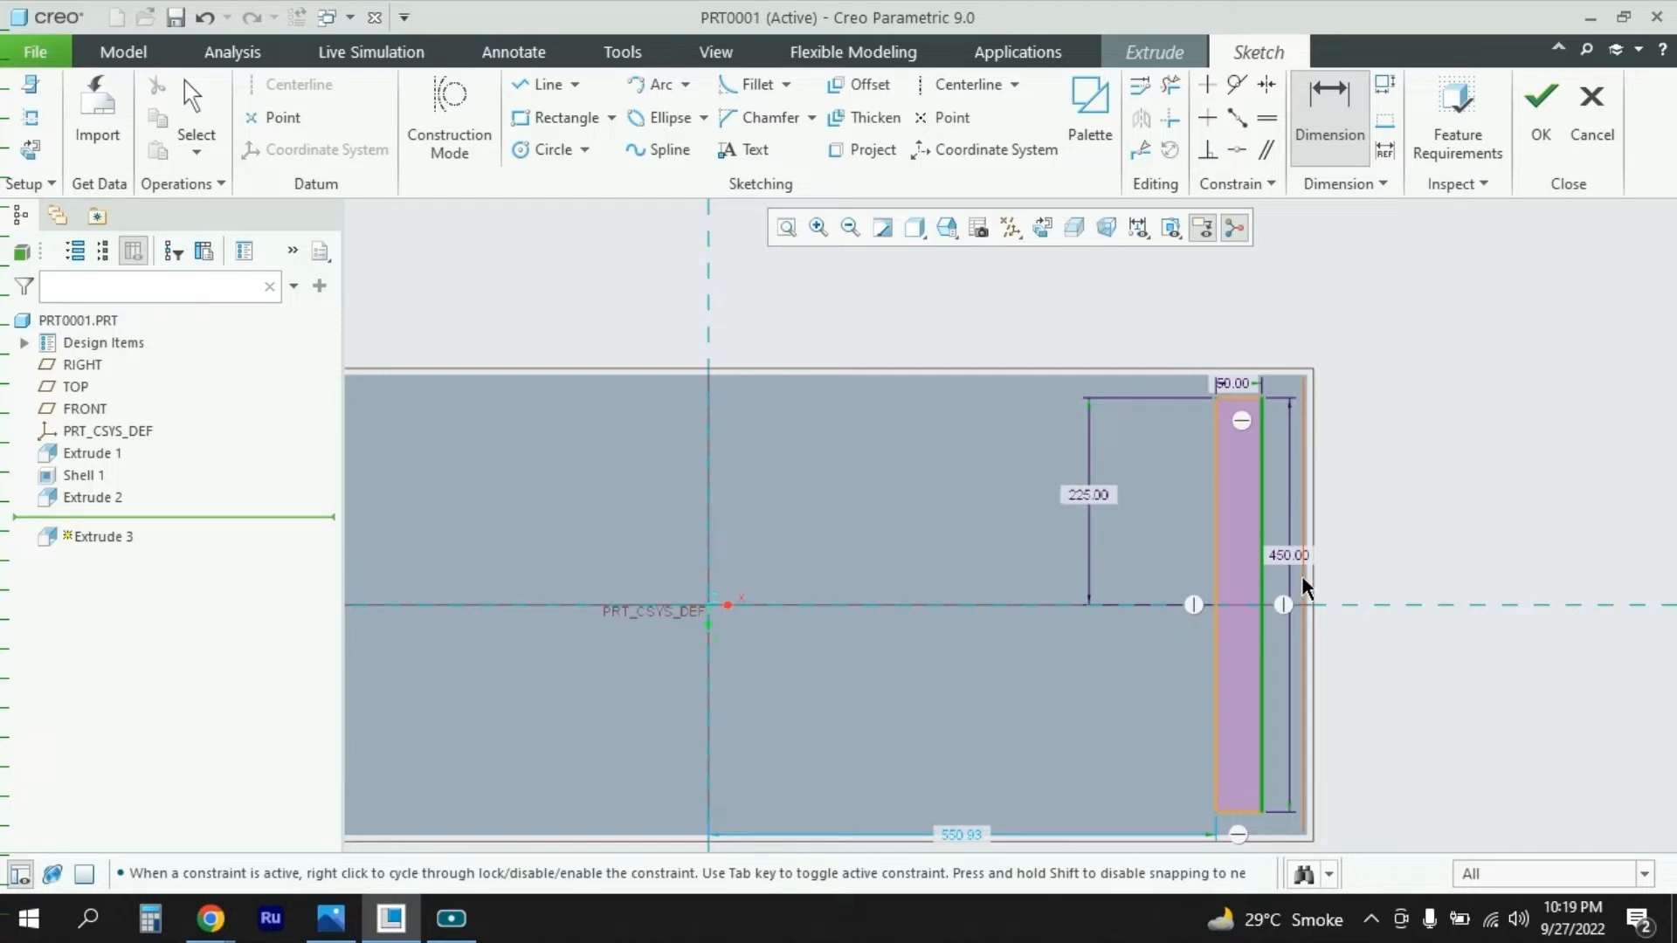
{"action": "middle_click", "coordinate": [1376, 559]}
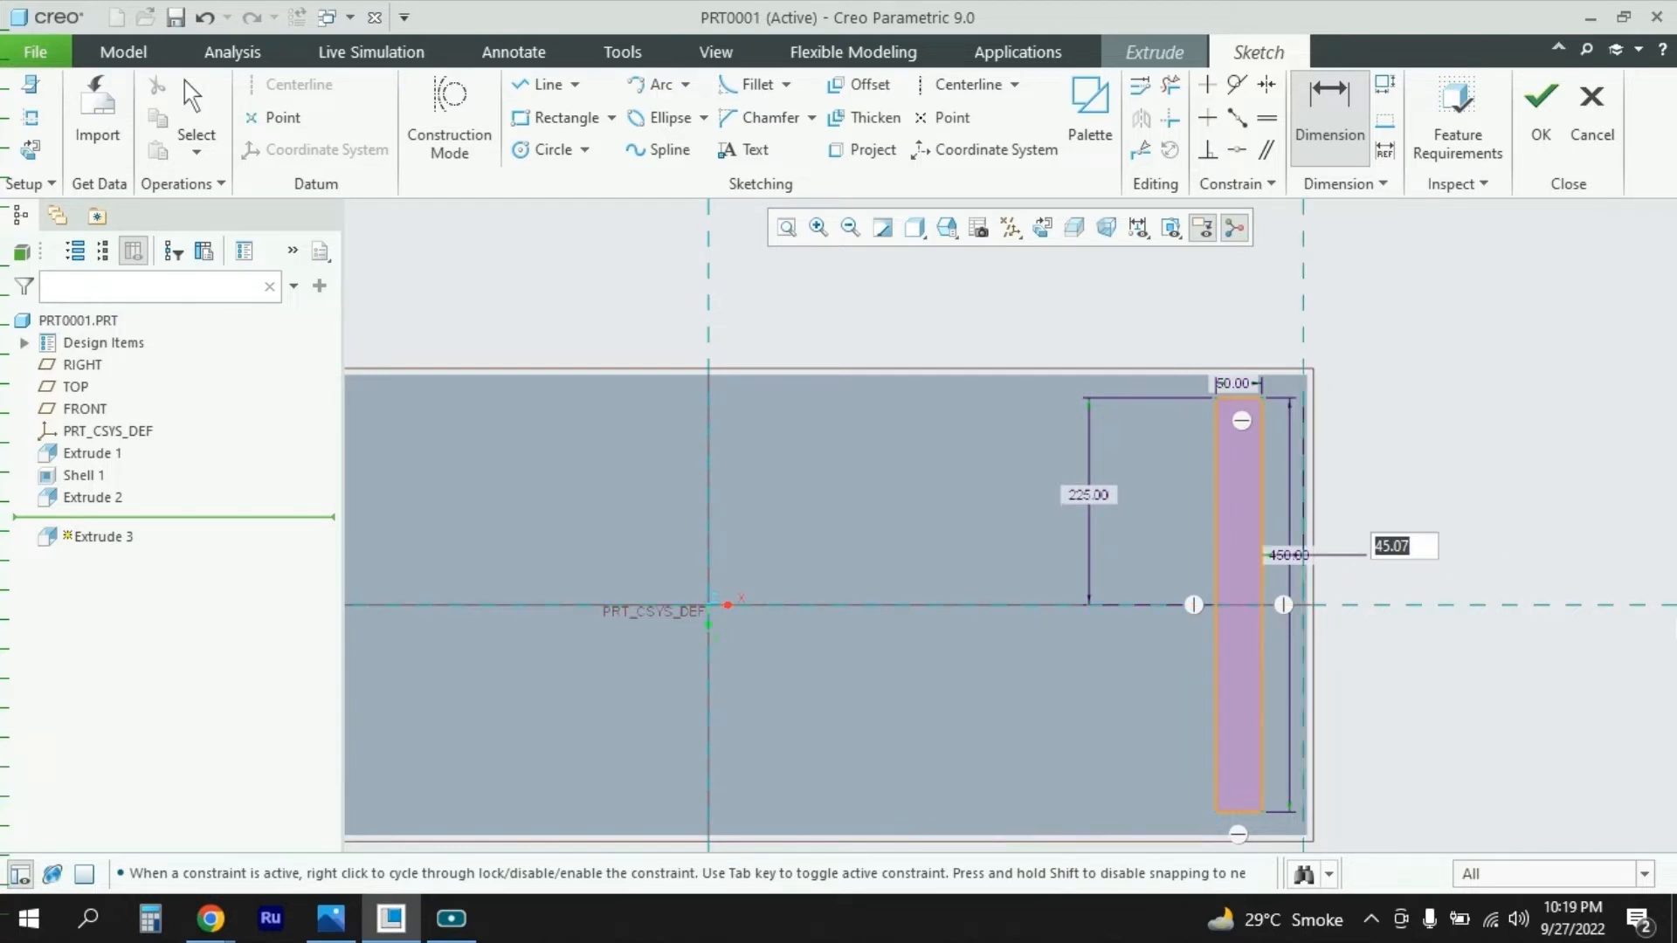
{"action": "type", "text": "10"}
{"action": "key", "text": "Return"}
{"action": "scroll", "coordinate": [1336, 640], "scroll_direction": "up", "scroll_amount": 3}
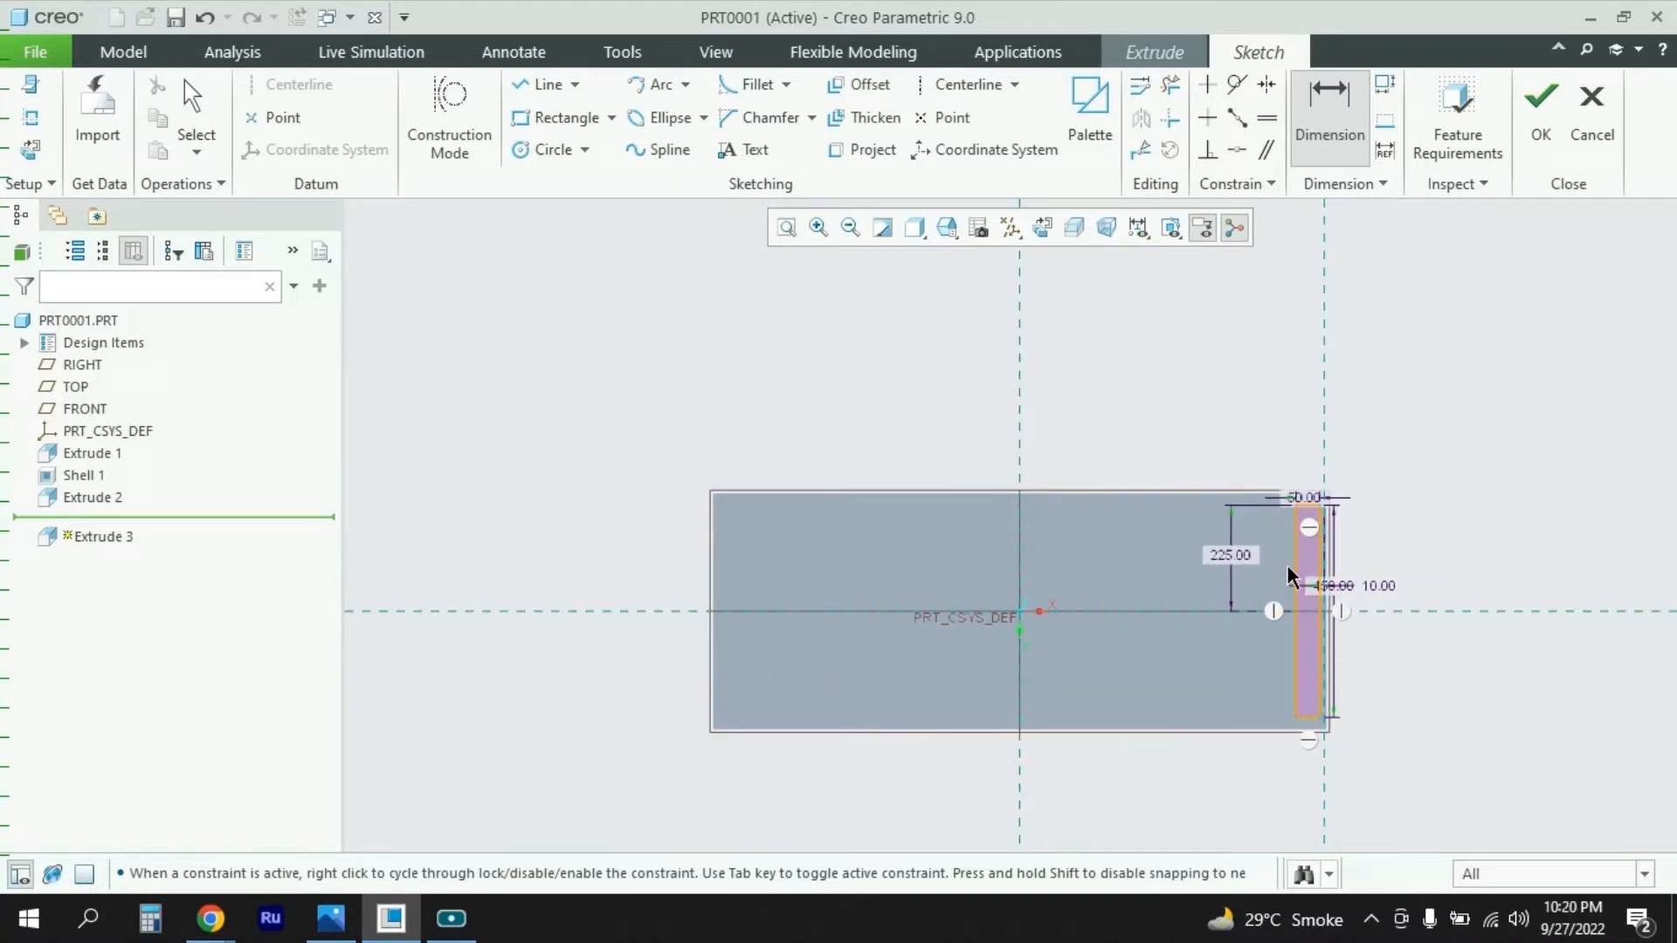
Step: Finish the sketch and extrude the right-hand mounting plate to a depth of 4 mm
{"action": "left_click", "coordinate": [1537, 118]}
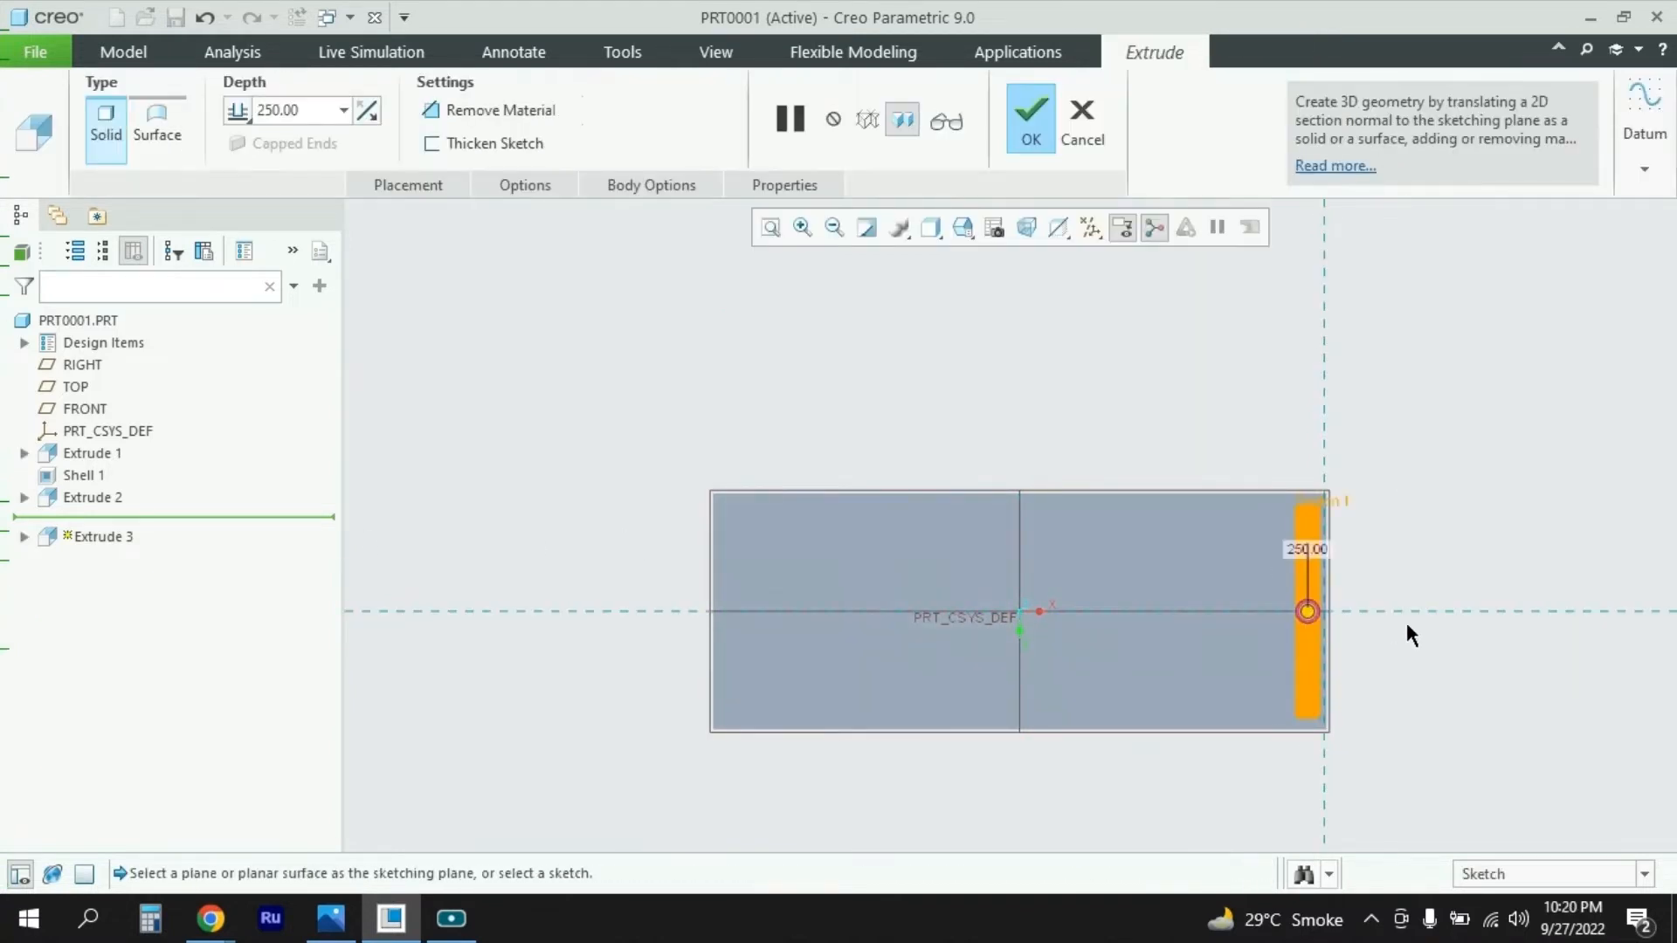
{"action": "double_click", "coordinate": [282, 110]}
{"action": "type", "text": "4"}
{"action": "key", "text": "Return"}
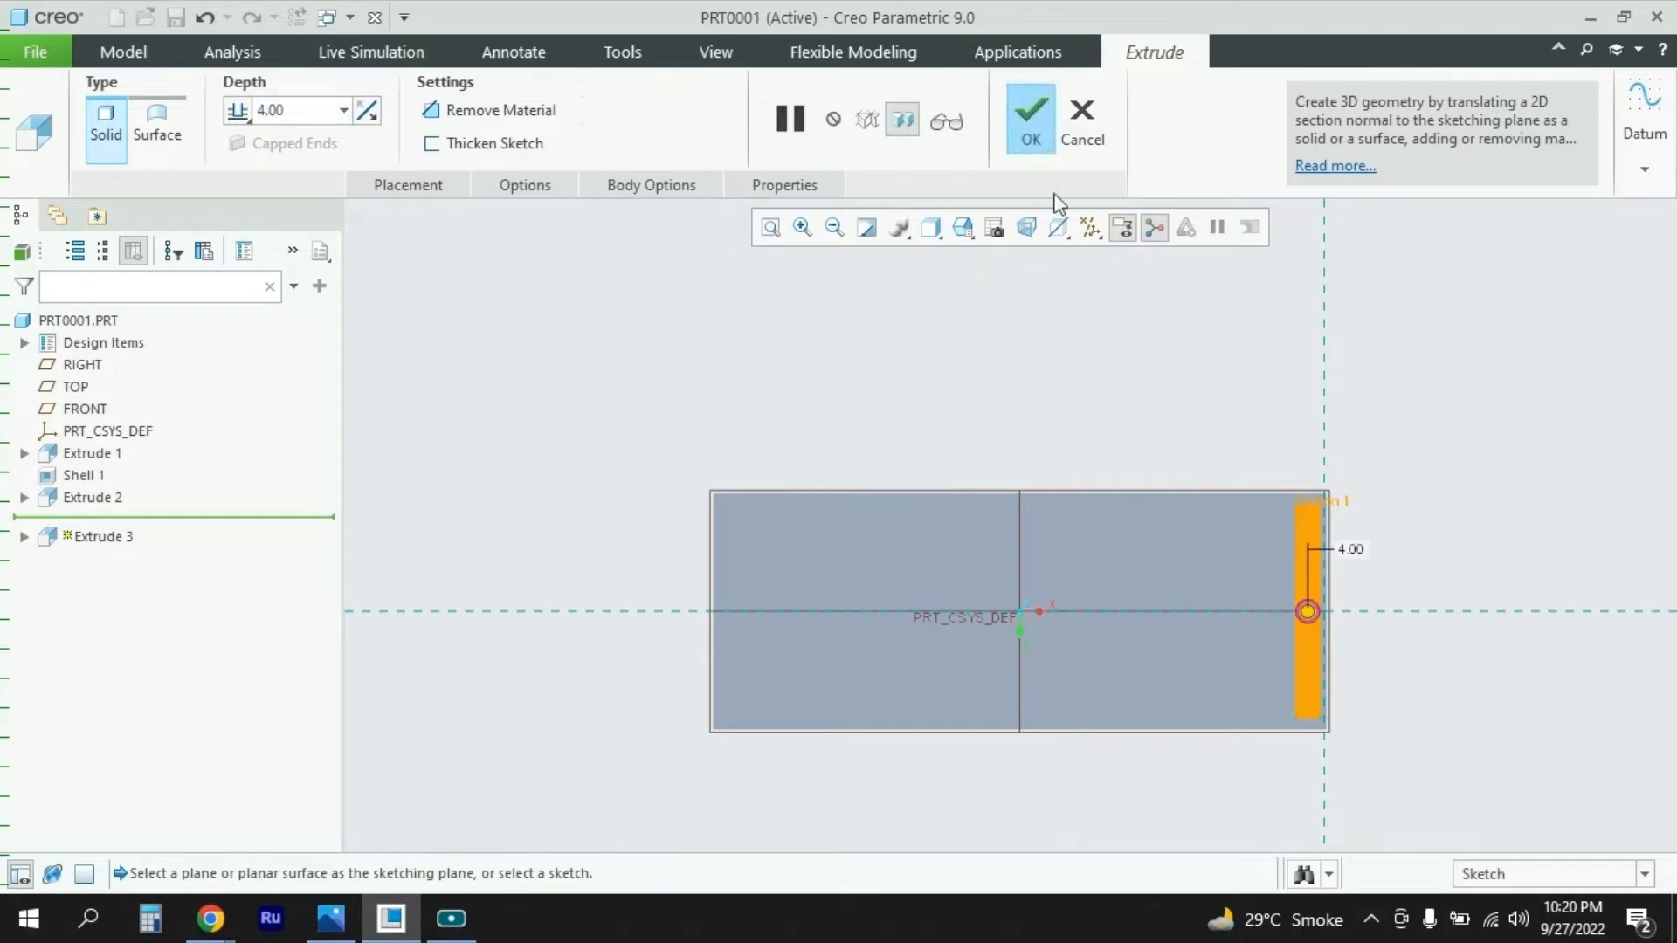
{"action": "left_click", "coordinate": [1029, 123]}
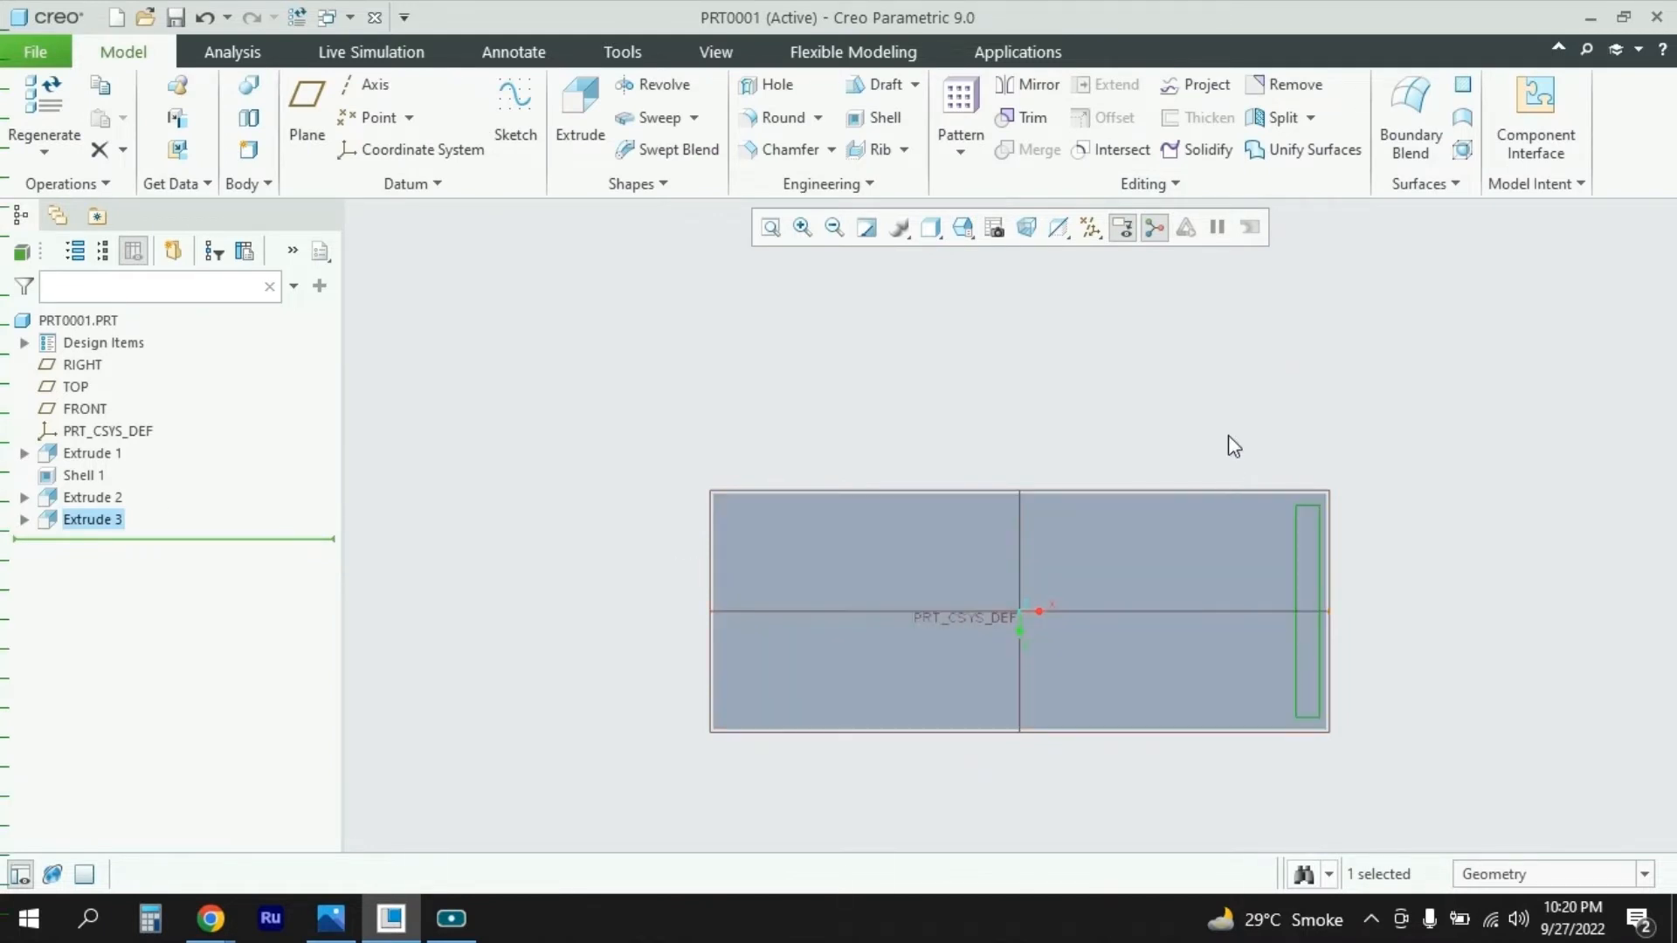
Step: Switch to the Bagging Table reference drawing and examine the leg dimensions in the front and side views
{"action": "scroll", "coordinate": [602, 382], "scroll_direction": "down", "scroll_amount": 2}
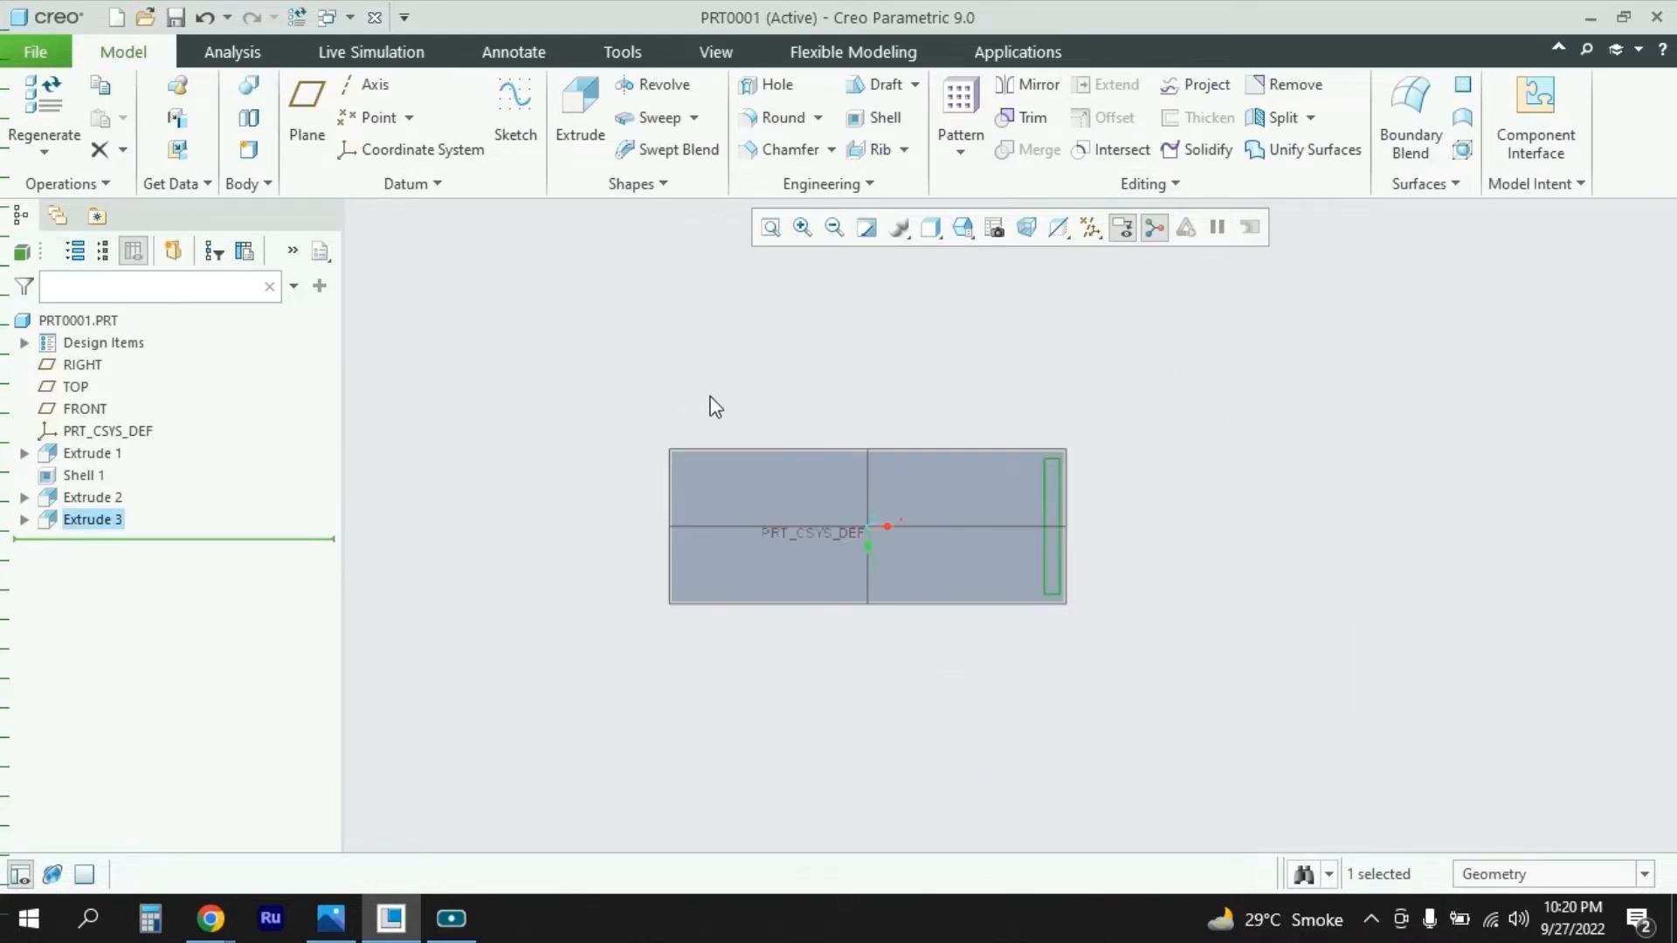
{"action": "scroll", "coordinate": [919, 415], "scroll_direction": "up", "scroll_amount": 1}
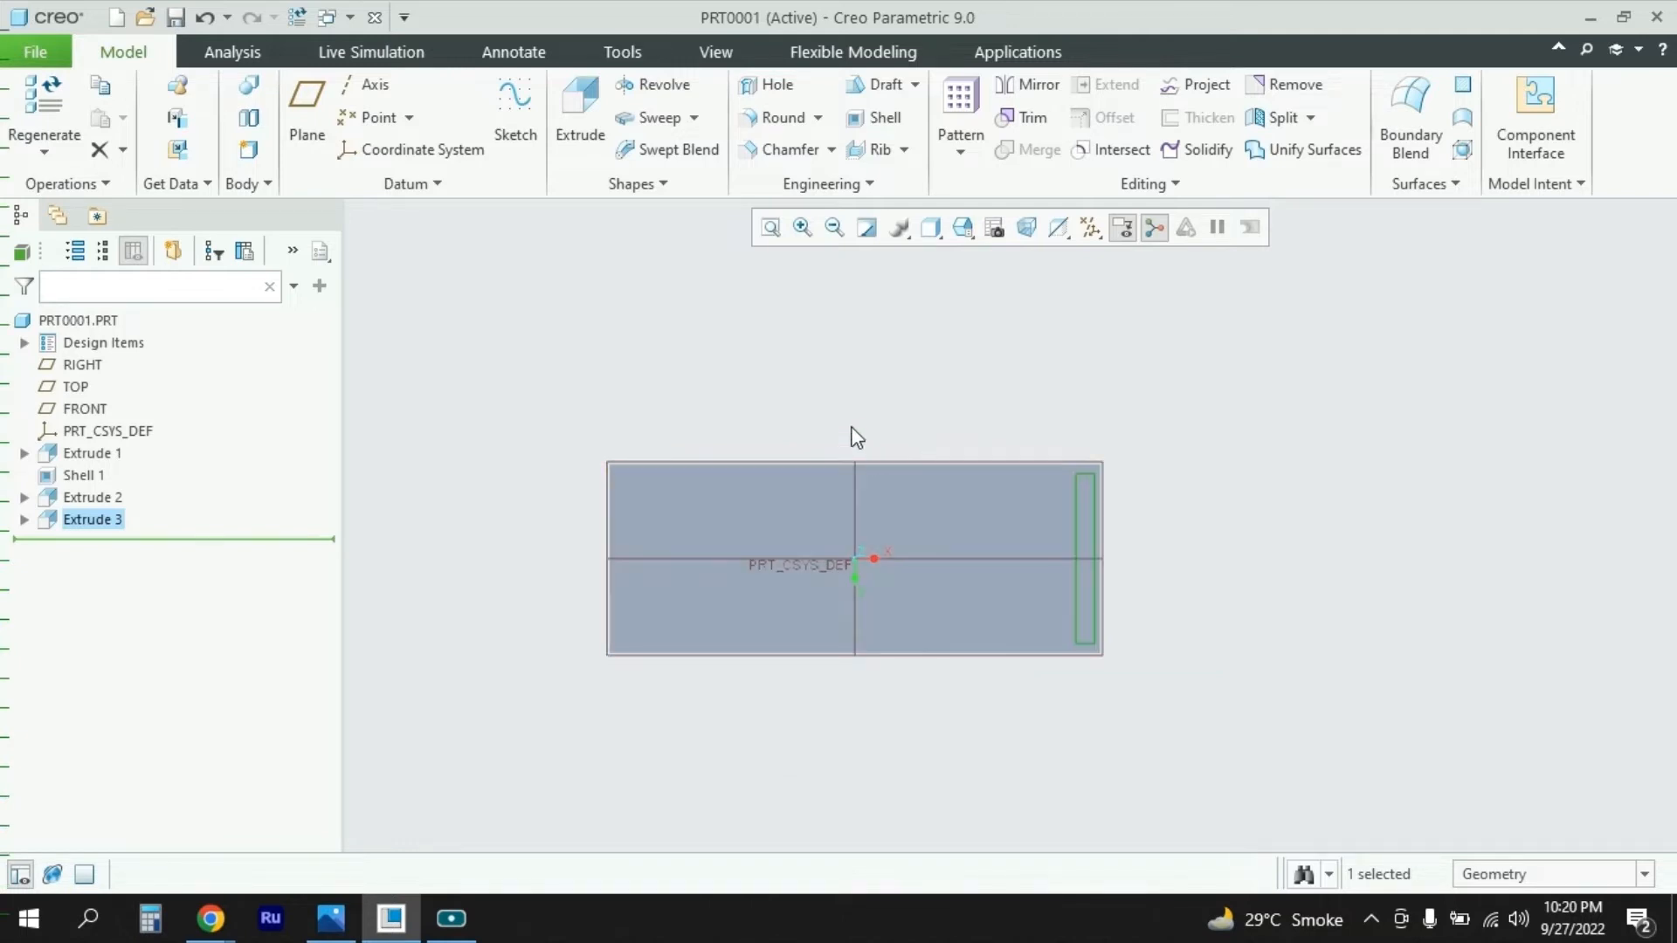
{"action": "scroll", "coordinate": [854, 434], "scroll_direction": "up", "scroll_amount": 1}
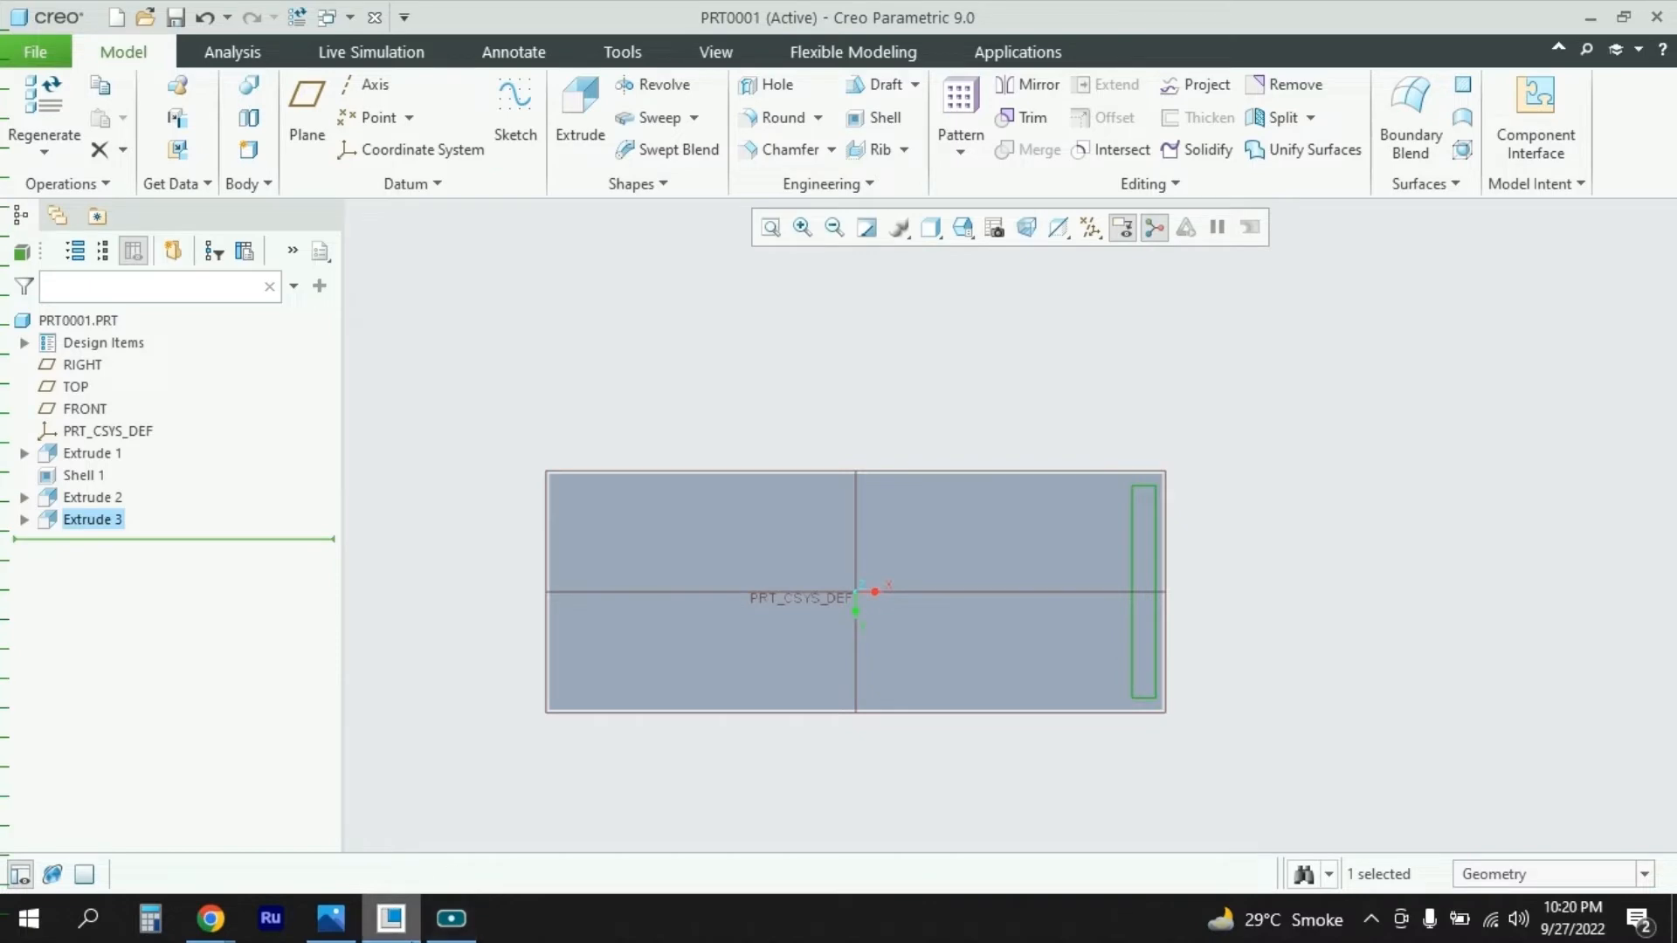
{"action": "left_click", "coordinate": [330, 918]}
{"action": "scroll", "coordinate": [422, 587], "scroll_direction": "up", "scroll_amount": 1}
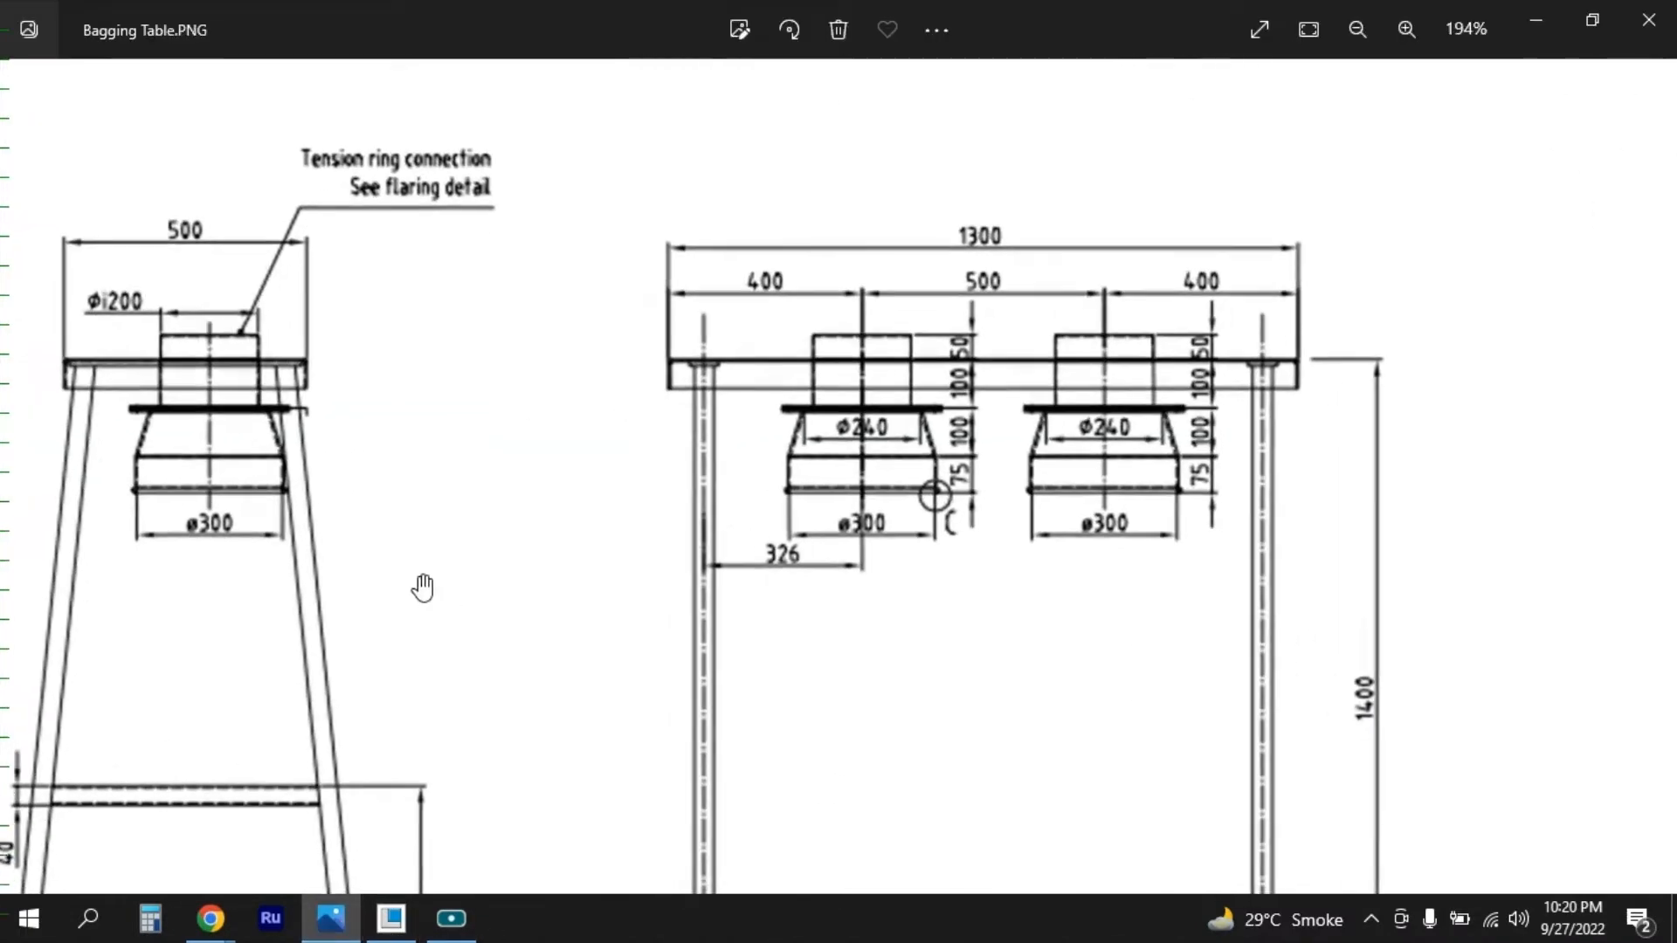
{"action": "left_click_drag", "start_coordinate": [677, 501], "coordinate": [774, 274]}
{"action": "scroll", "coordinate": [627, 478], "scroll_direction": "down", "scroll_amount": 1}
{"action": "scroll", "coordinate": [628, 479], "scroll_direction": "down", "scroll_amount": 2}
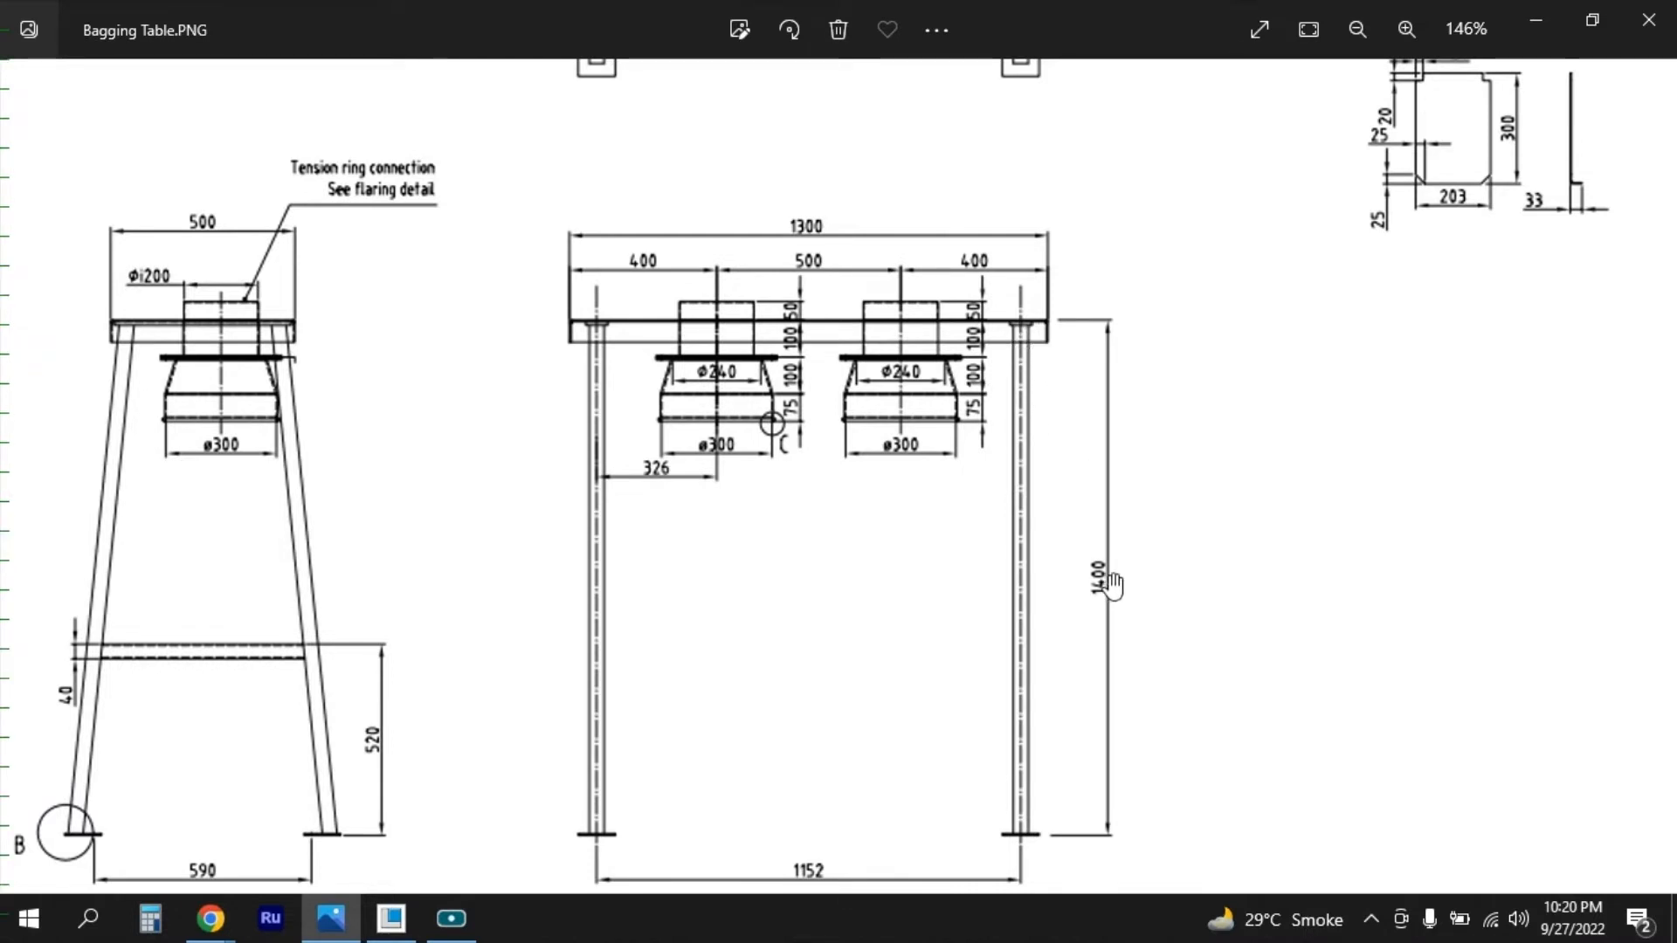
{"action": "left_click", "coordinate": [330, 917]}
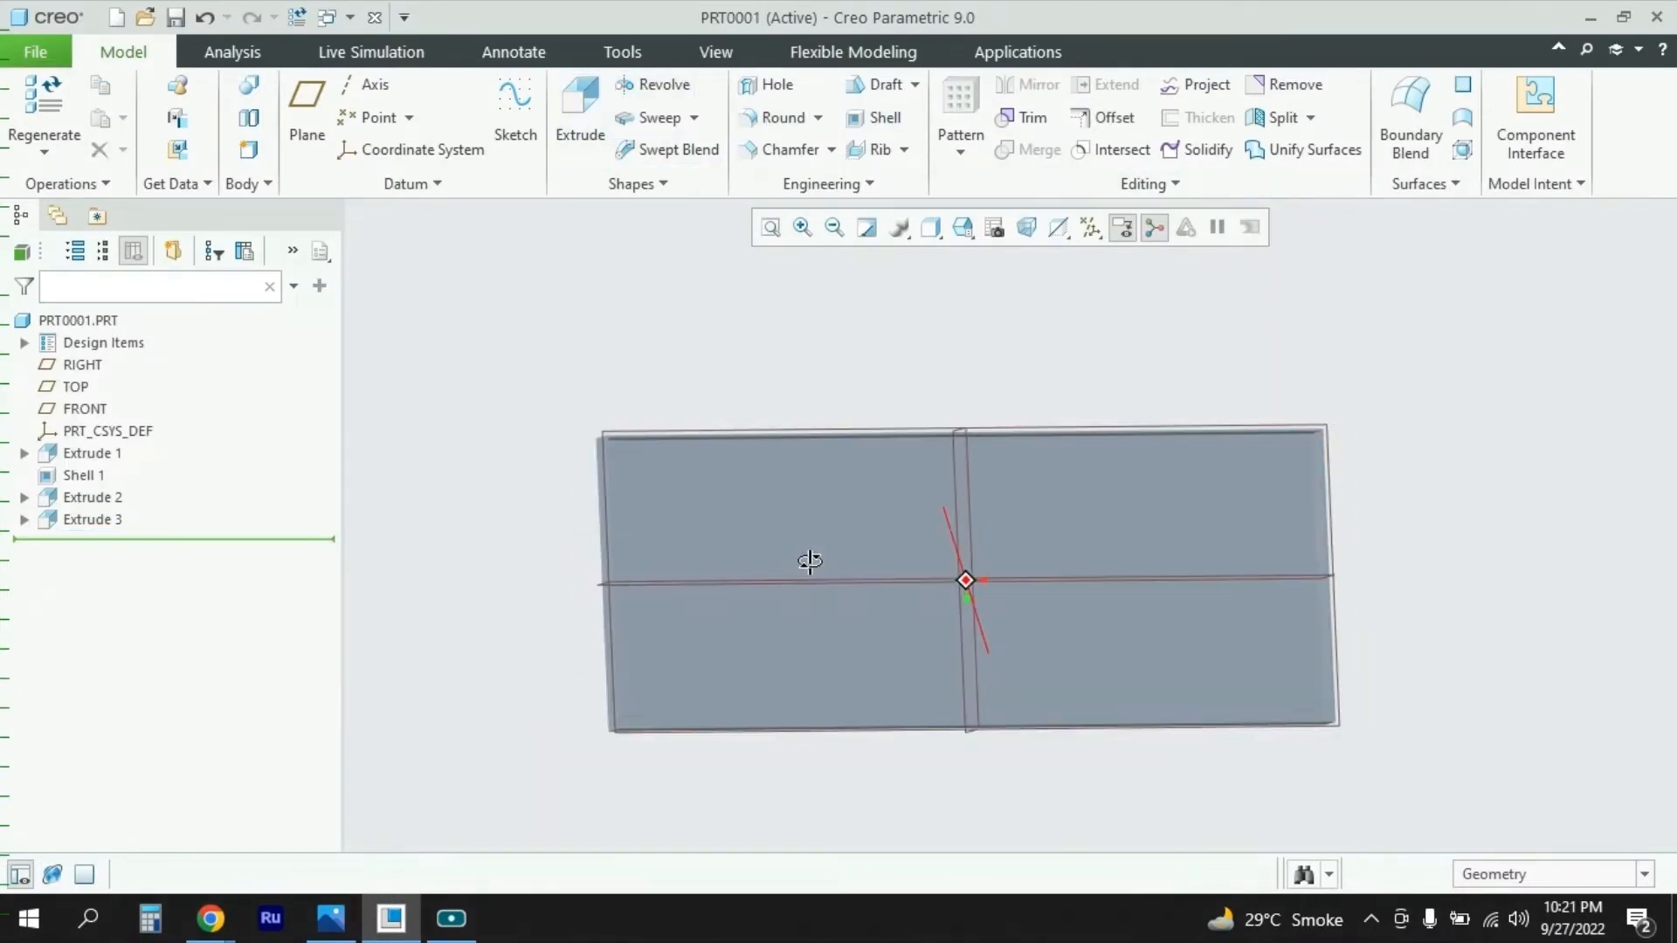
Step: Start an Extrude sketch on the tabletop's inner face and draw a square about 30 mm wide near its upper-left corner
{"action": "middle_click_drag", "start_coordinate": [809, 561], "coordinate": [775, 566]}
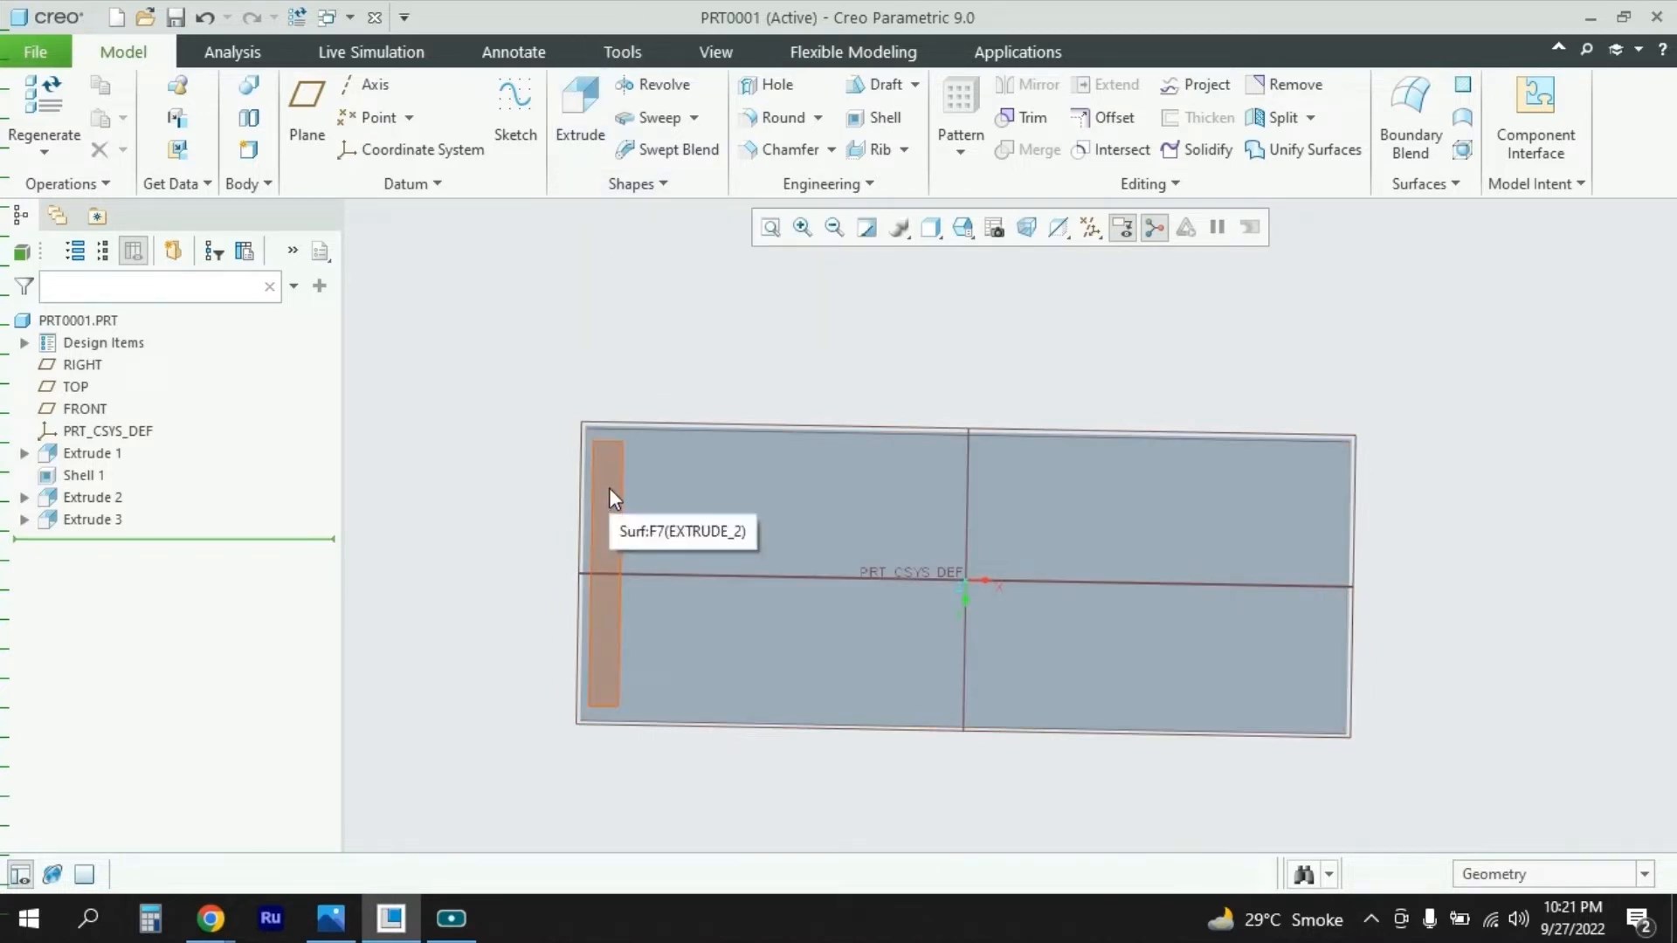
{"action": "left_click", "coordinate": [589, 112]}
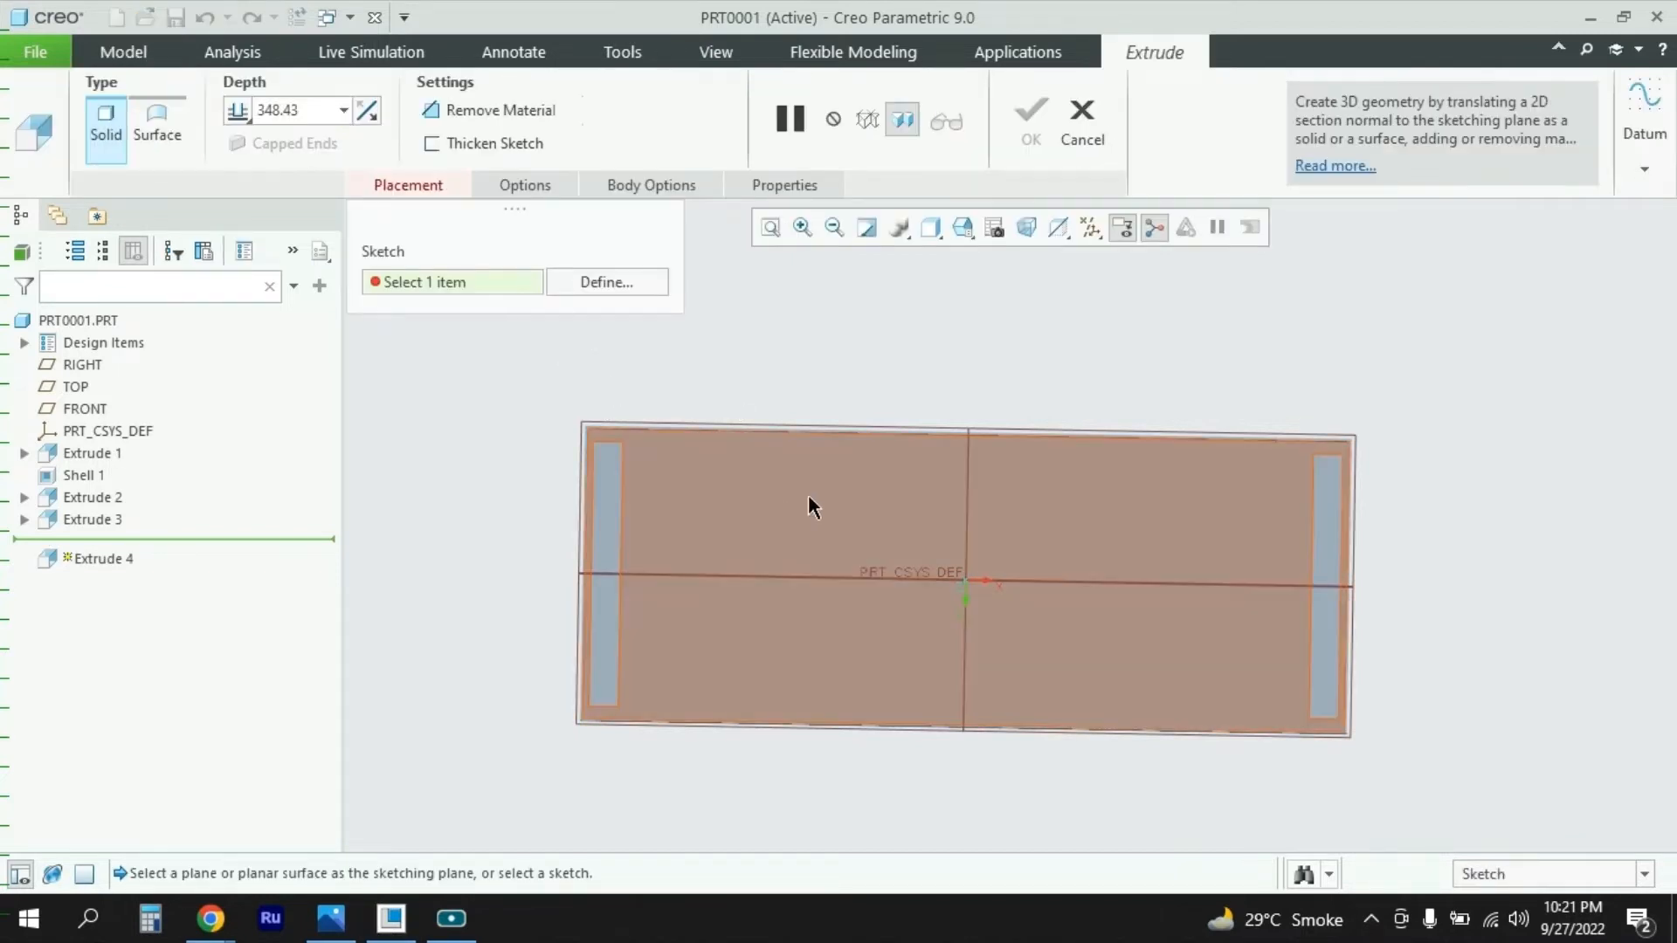
{"action": "left_click", "coordinate": [808, 496]}
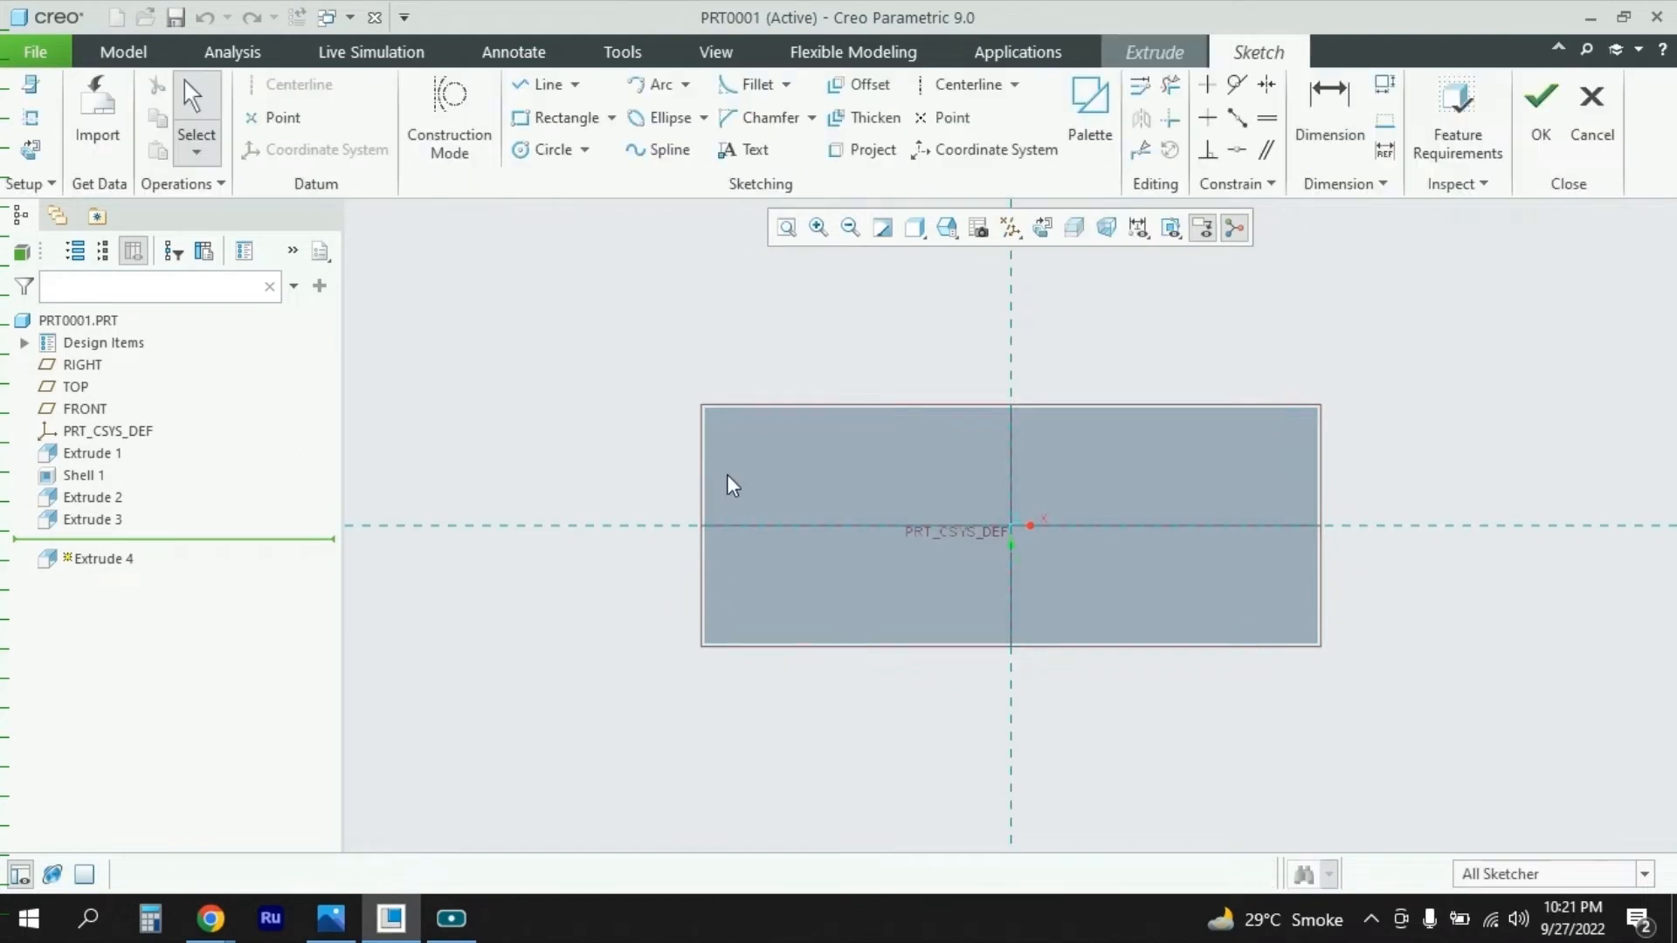
{"action": "scroll", "coordinate": [722, 455], "scroll_direction": "down", "scroll_amount": 5}
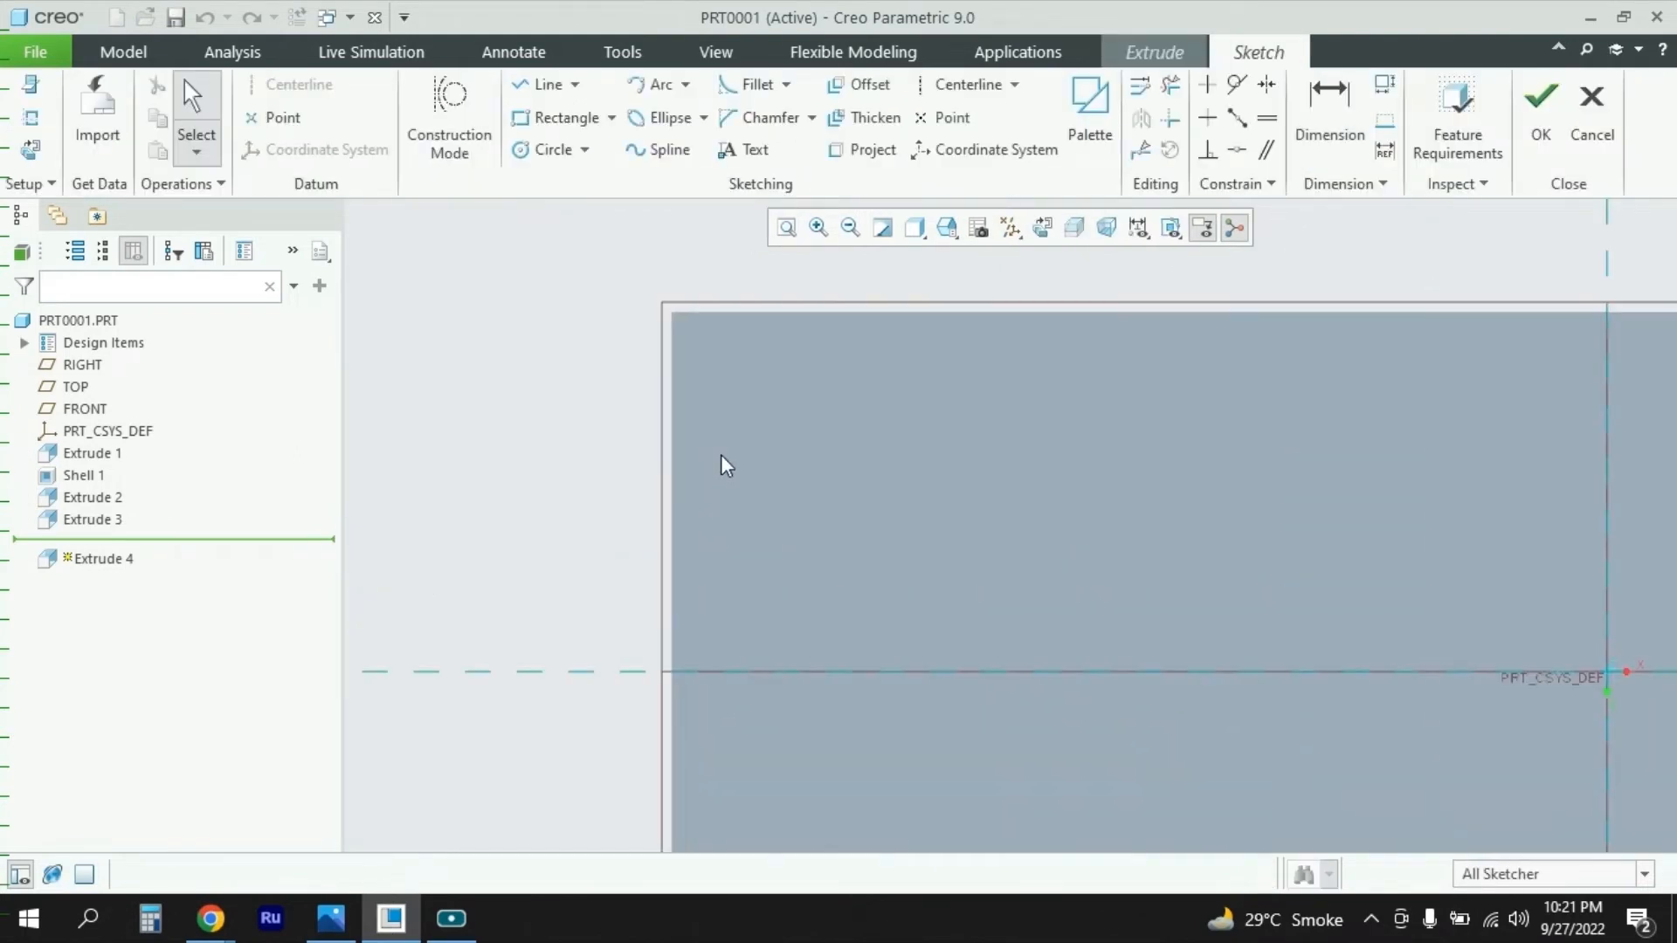
{"action": "left_click", "coordinate": [548, 119]}
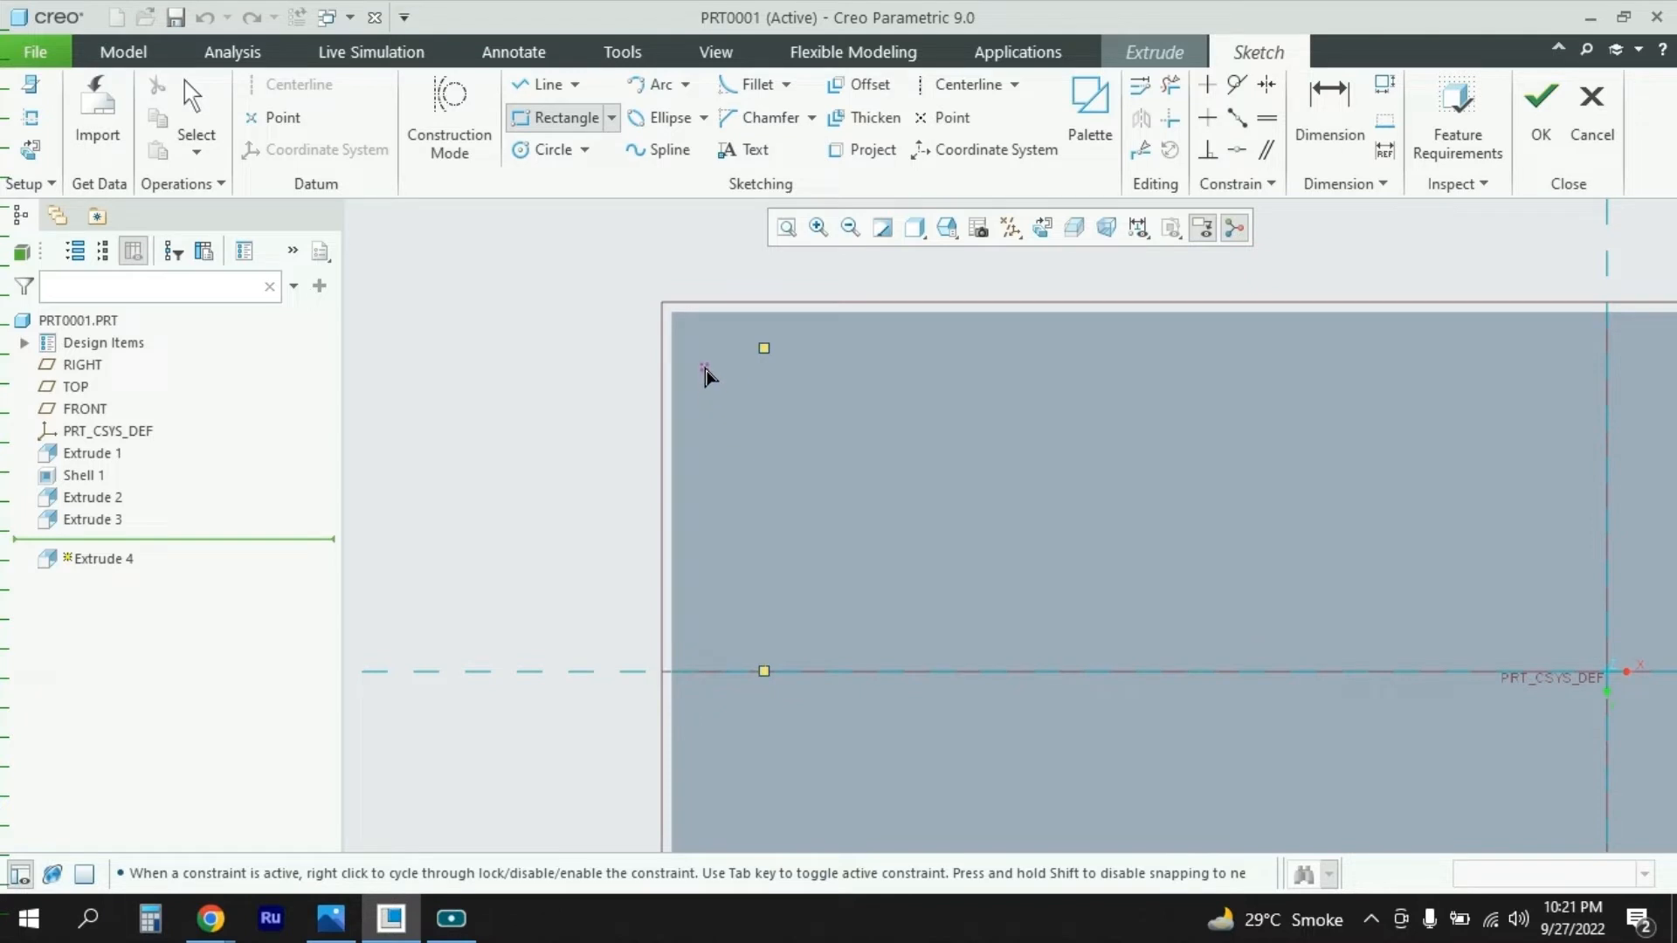
{"action": "left_click", "coordinate": [706, 364]}
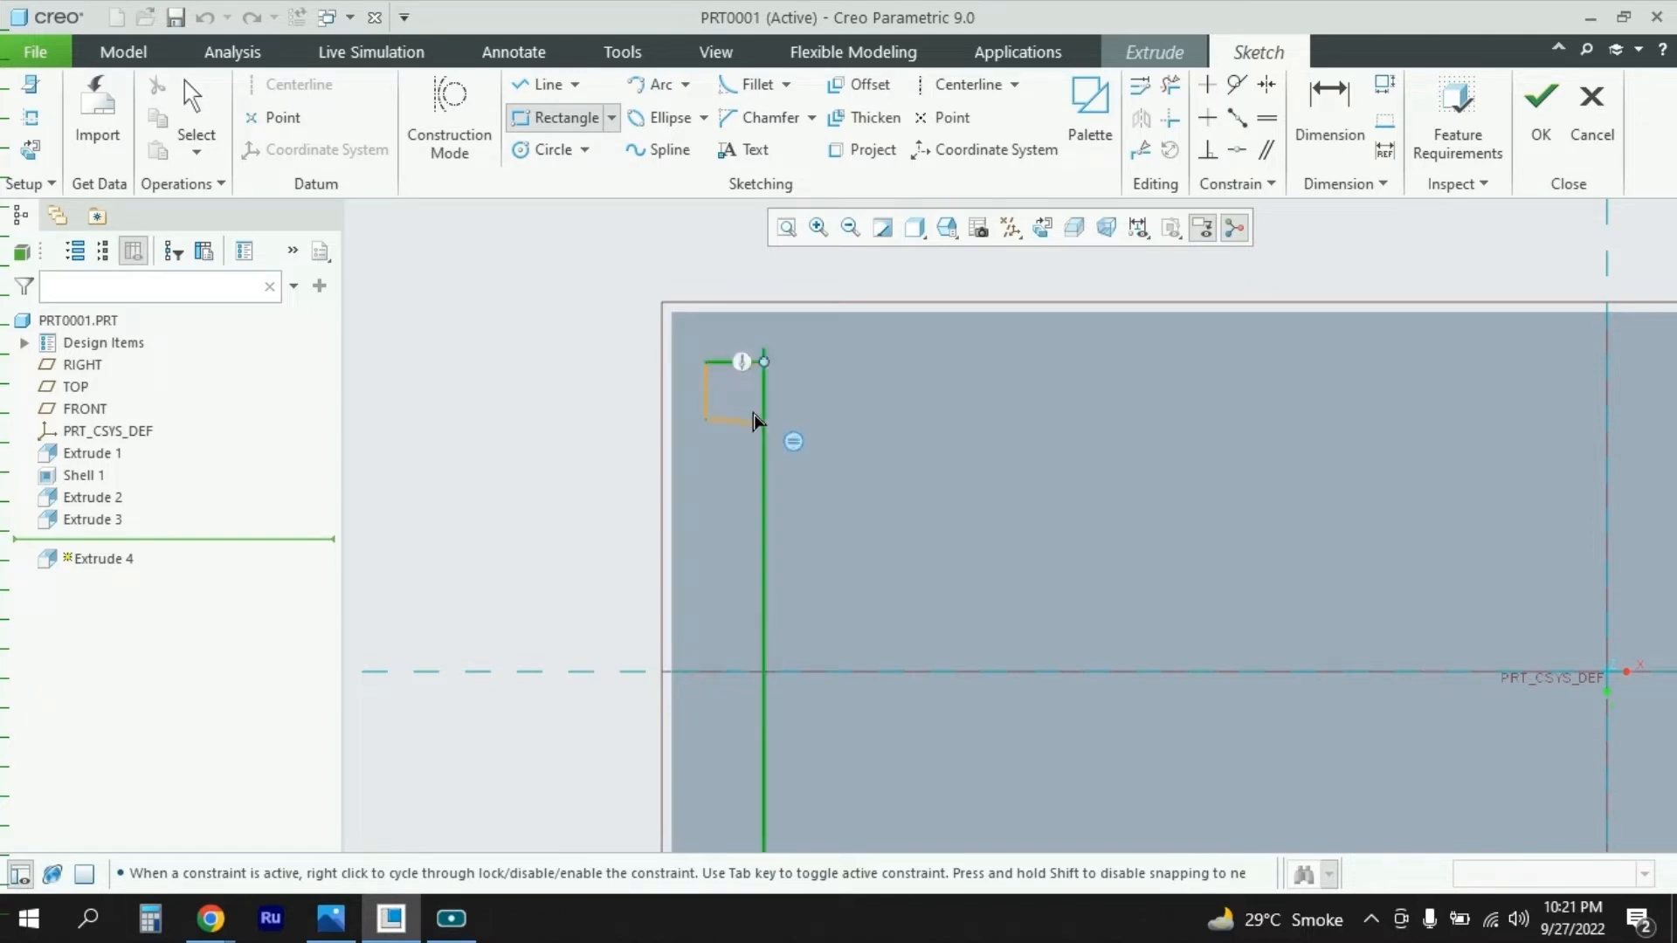
{"action": "left_click", "coordinate": [749, 407]}
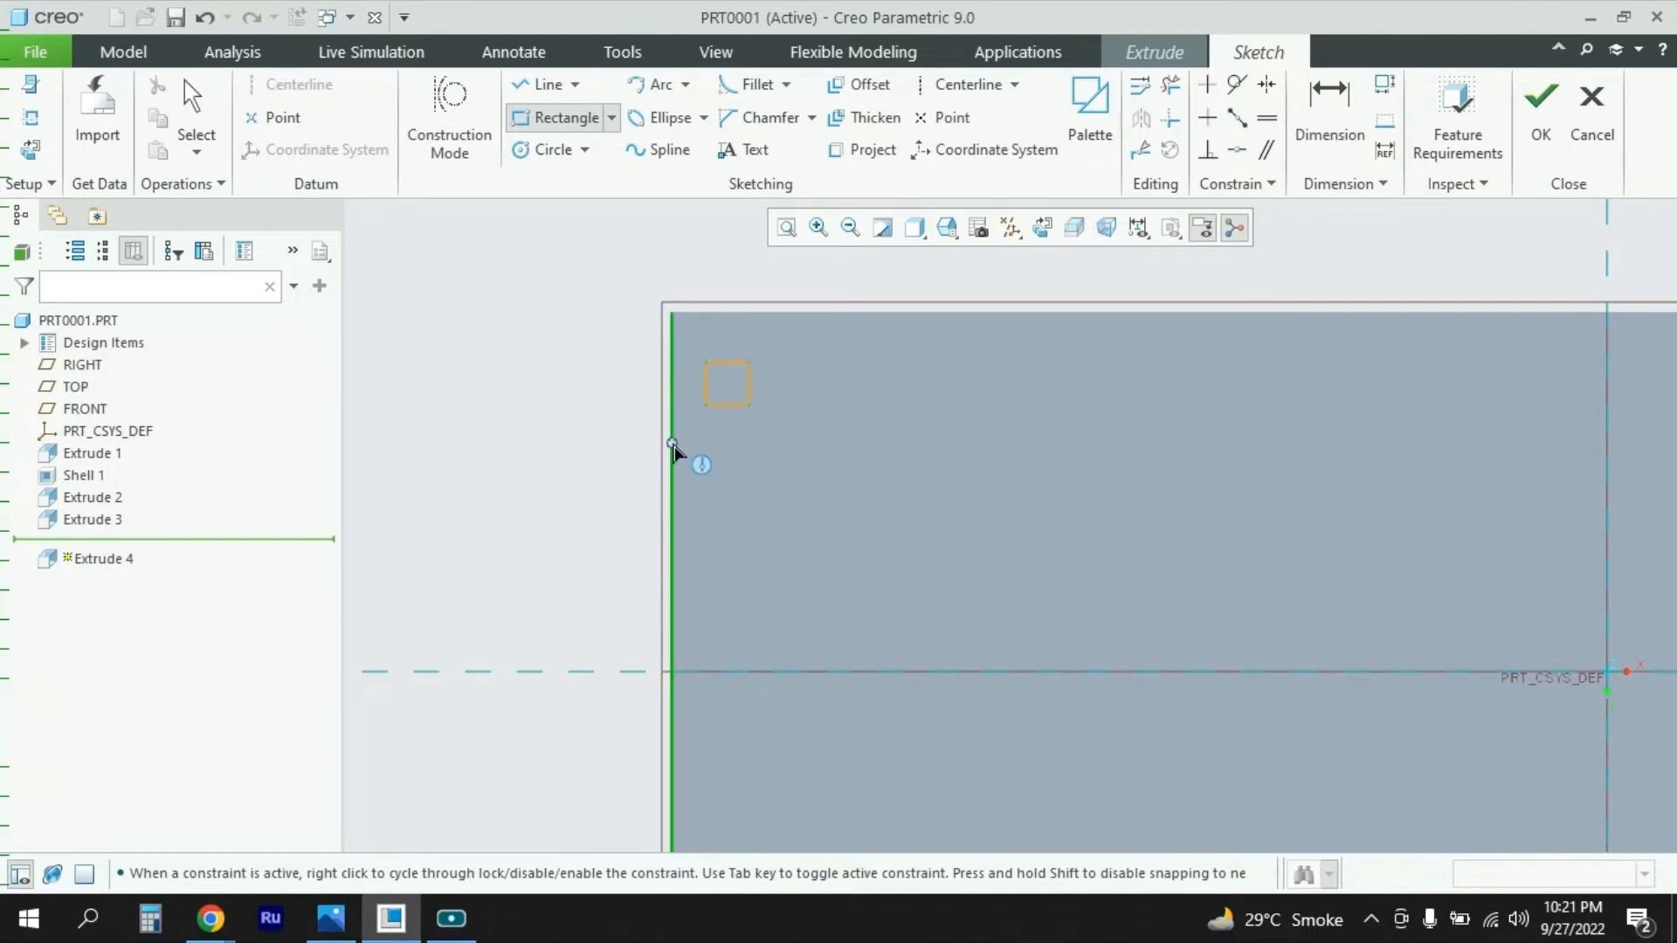
{"action": "middle_click", "coordinate": [696, 443]}
Step: Set the leg profile square's side length to 40 mm
{"action": "scroll", "coordinate": [722, 382], "scroll_direction": "up", "scroll_amount": 5}
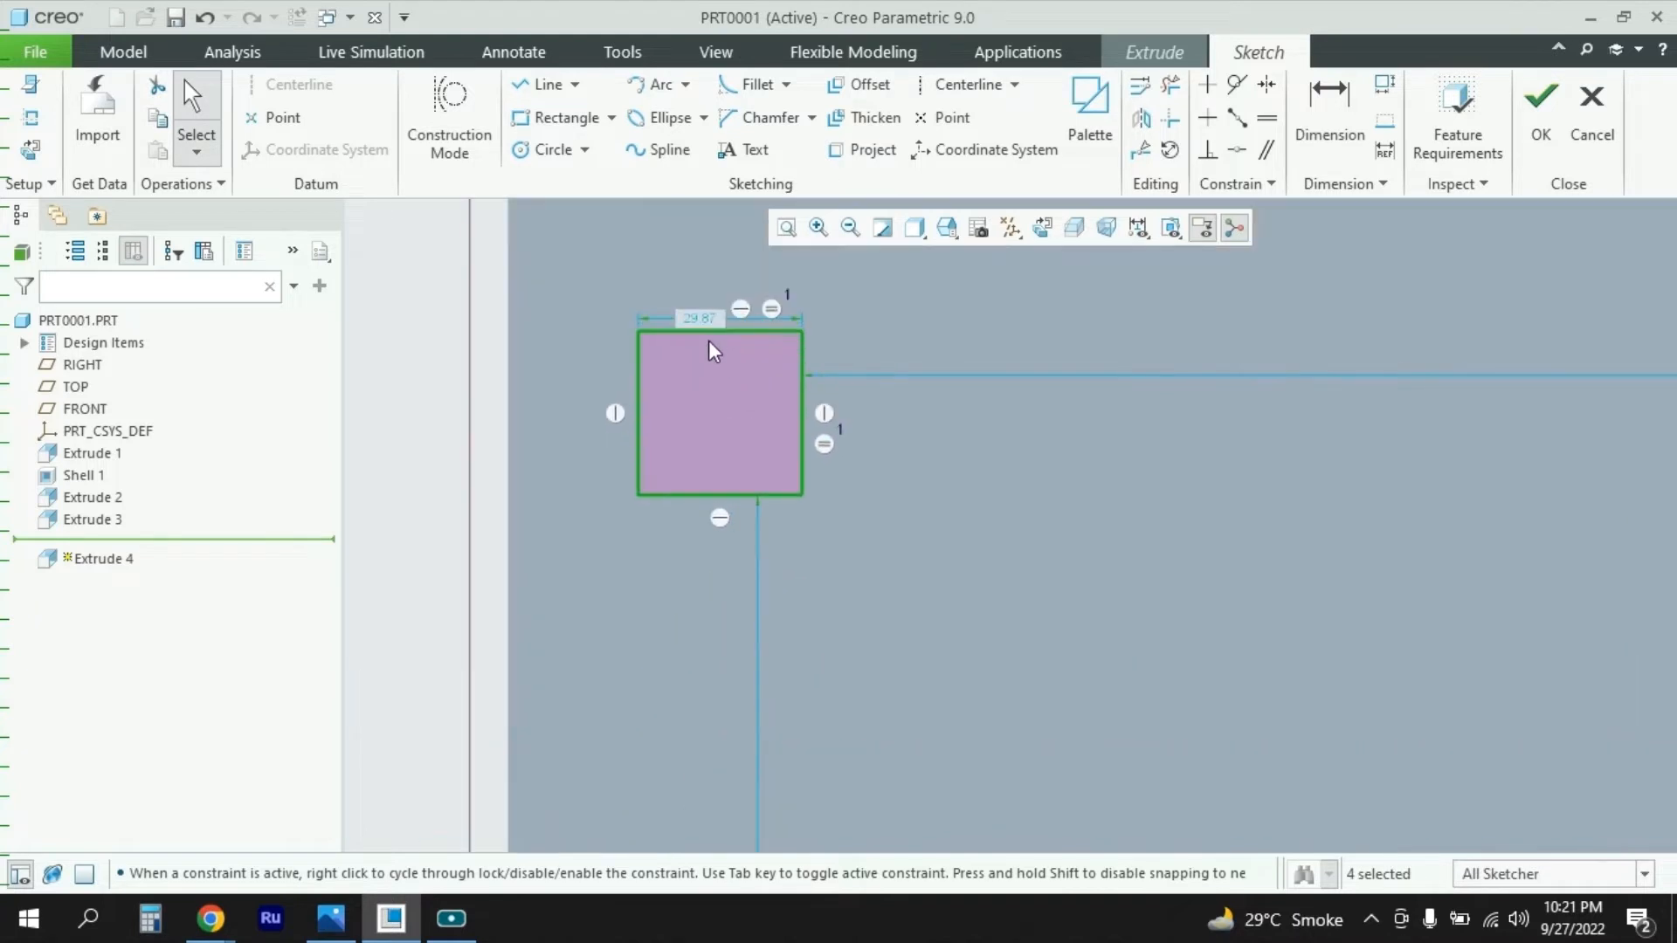
{"action": "double_click", "coordinate": [704, 323]}
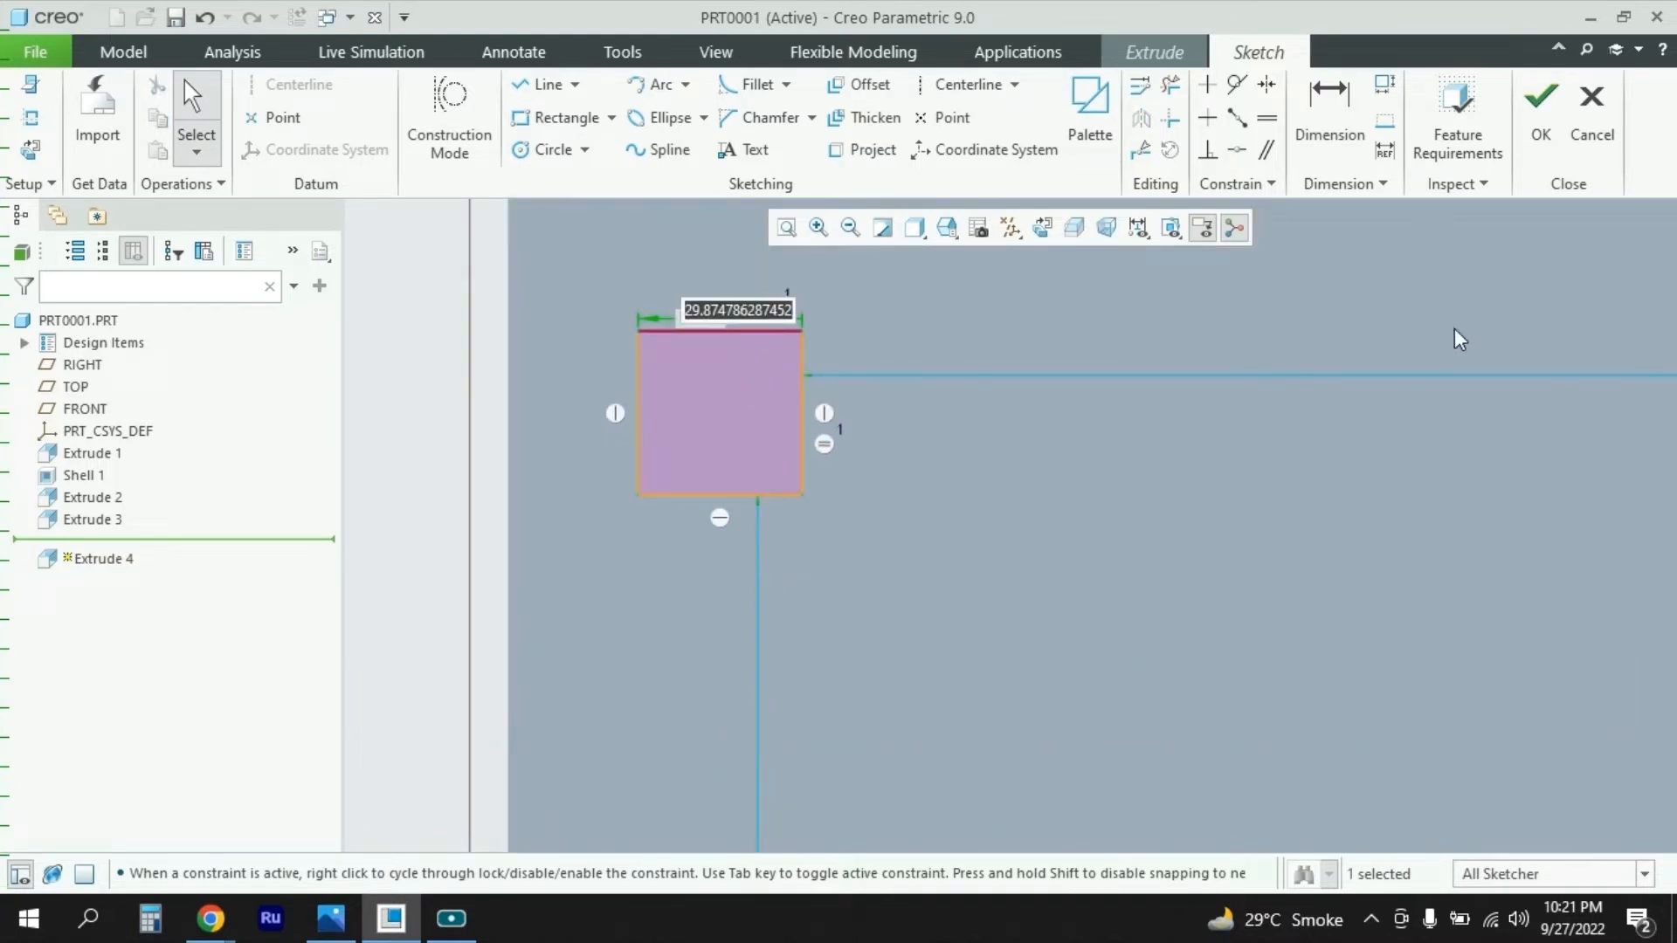
{"action": "type", "text": "40"}
{"action": "key", "text": "Return"}
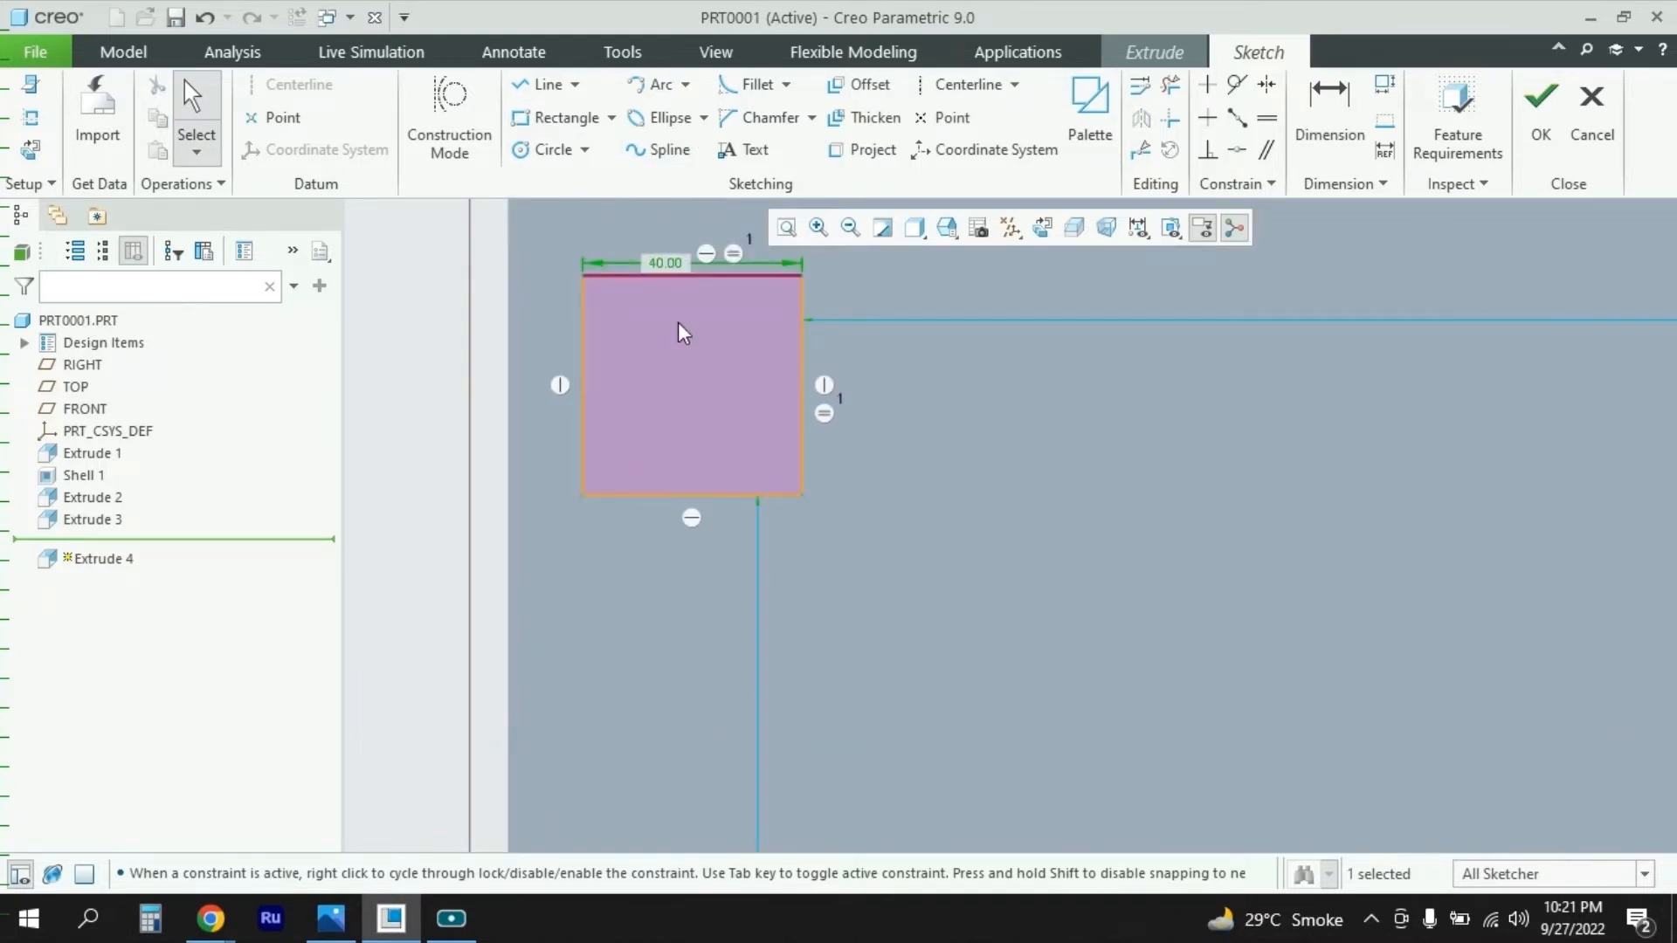
Step: Dimension the square's left edge 14 mm from the tabletop's inner left edge
{"action": "scroll", "coordinate": [827, 411], "scroll_direction": "down", "scroll_amount": 3}
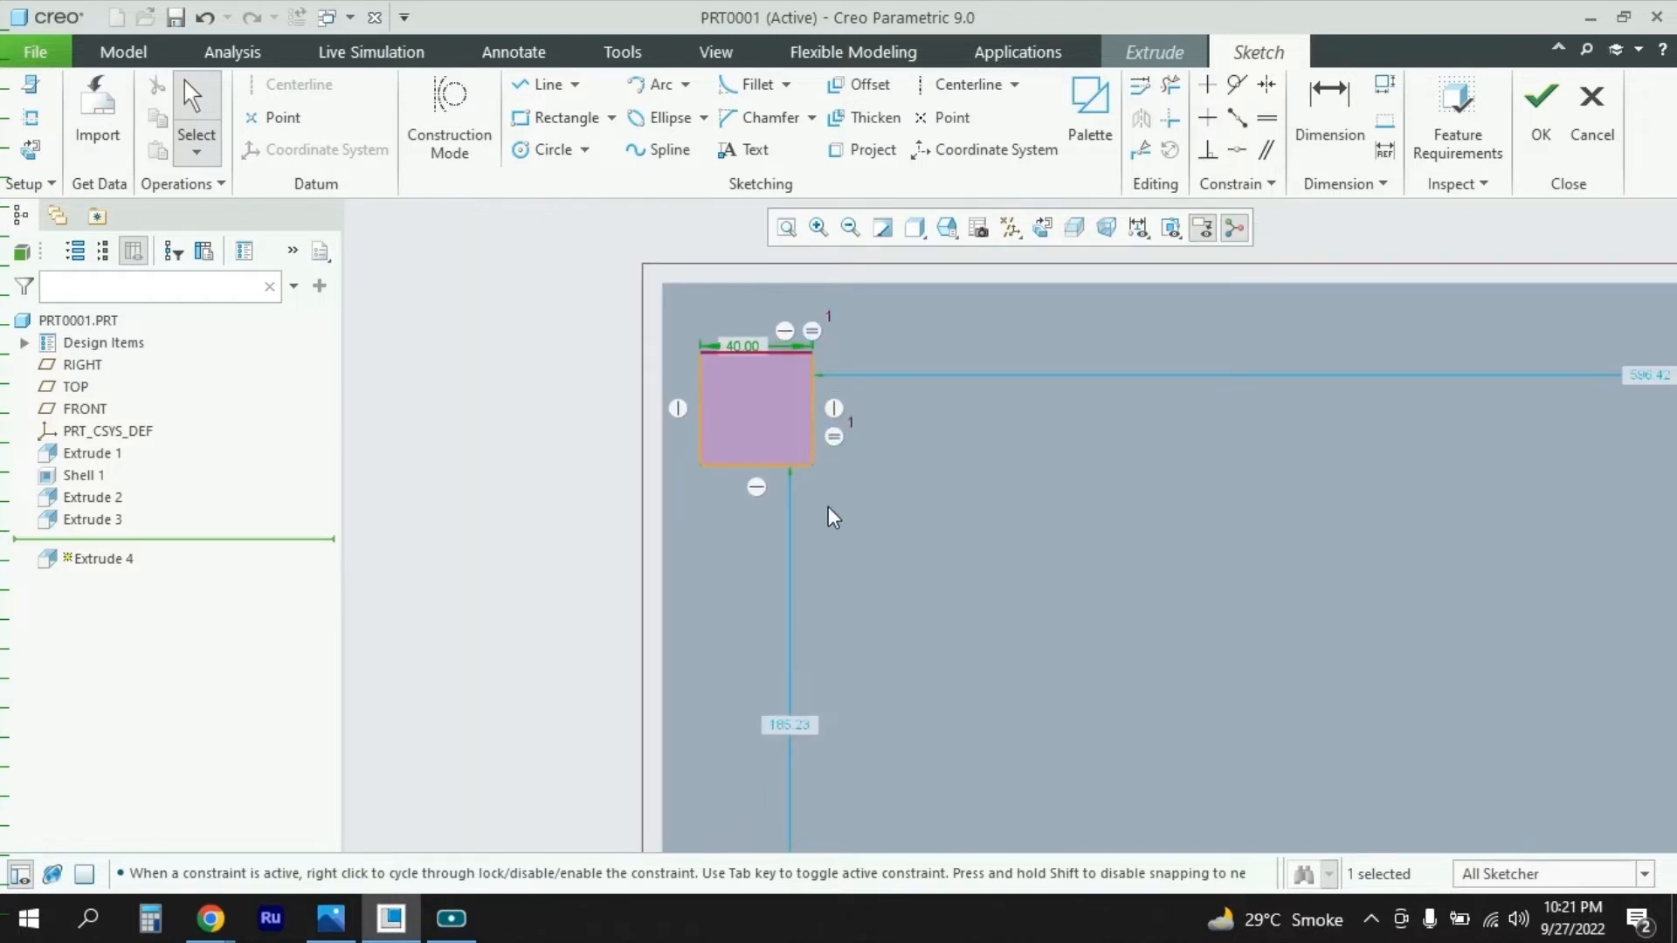
{"action": "scroll", "coordinate": [832, 517], "scroll_direction": "down", "scroll_amount": 1}
{"action": "left_click", "coordinate": [1328, 118]}
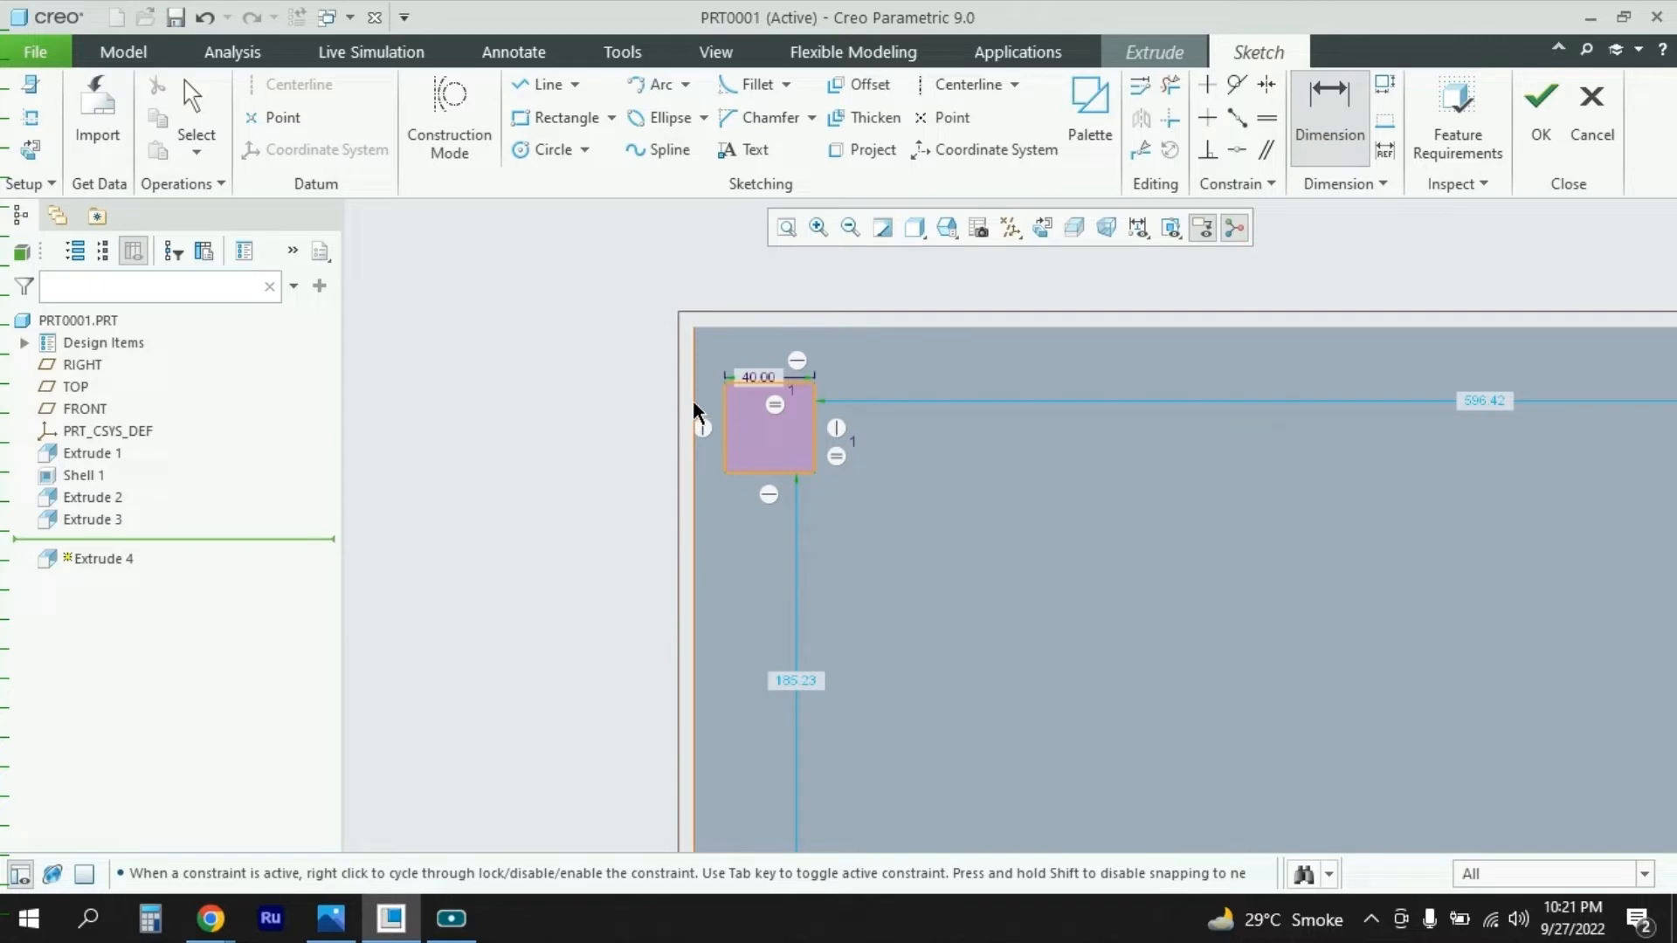
{"action": "left_click", "coordinate": [722, 415]}
{"action": "middle_click", "coordinate": [640, 432]}
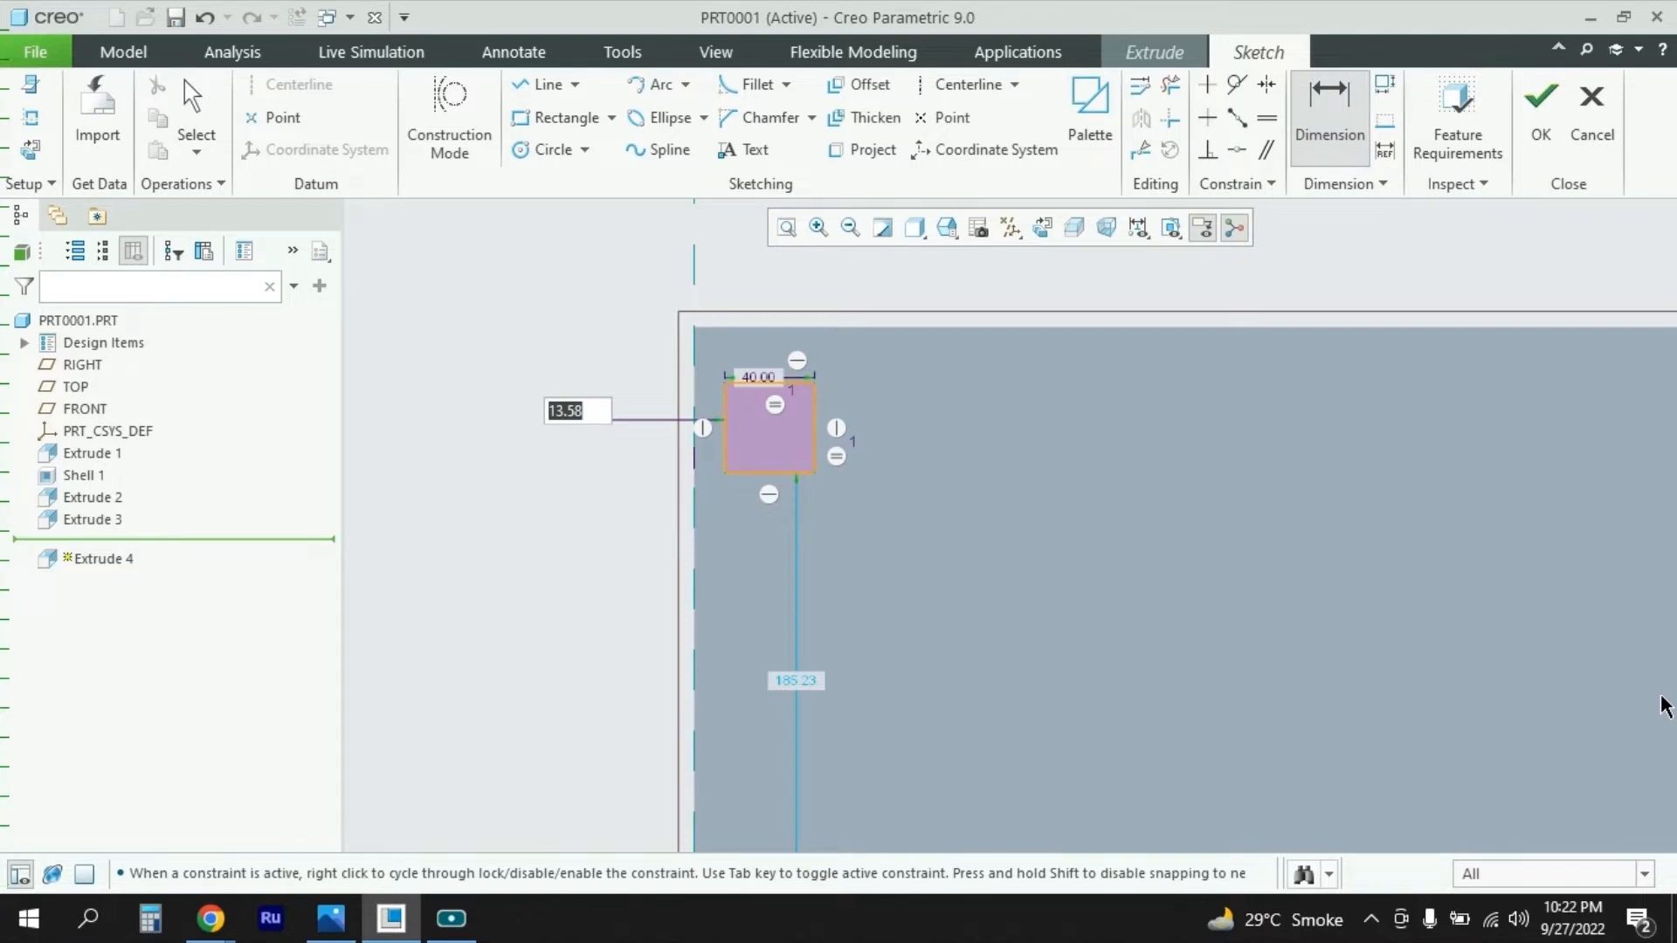
{"action": "type", "text": "14"}
{"action": "key", "text": "Return"}
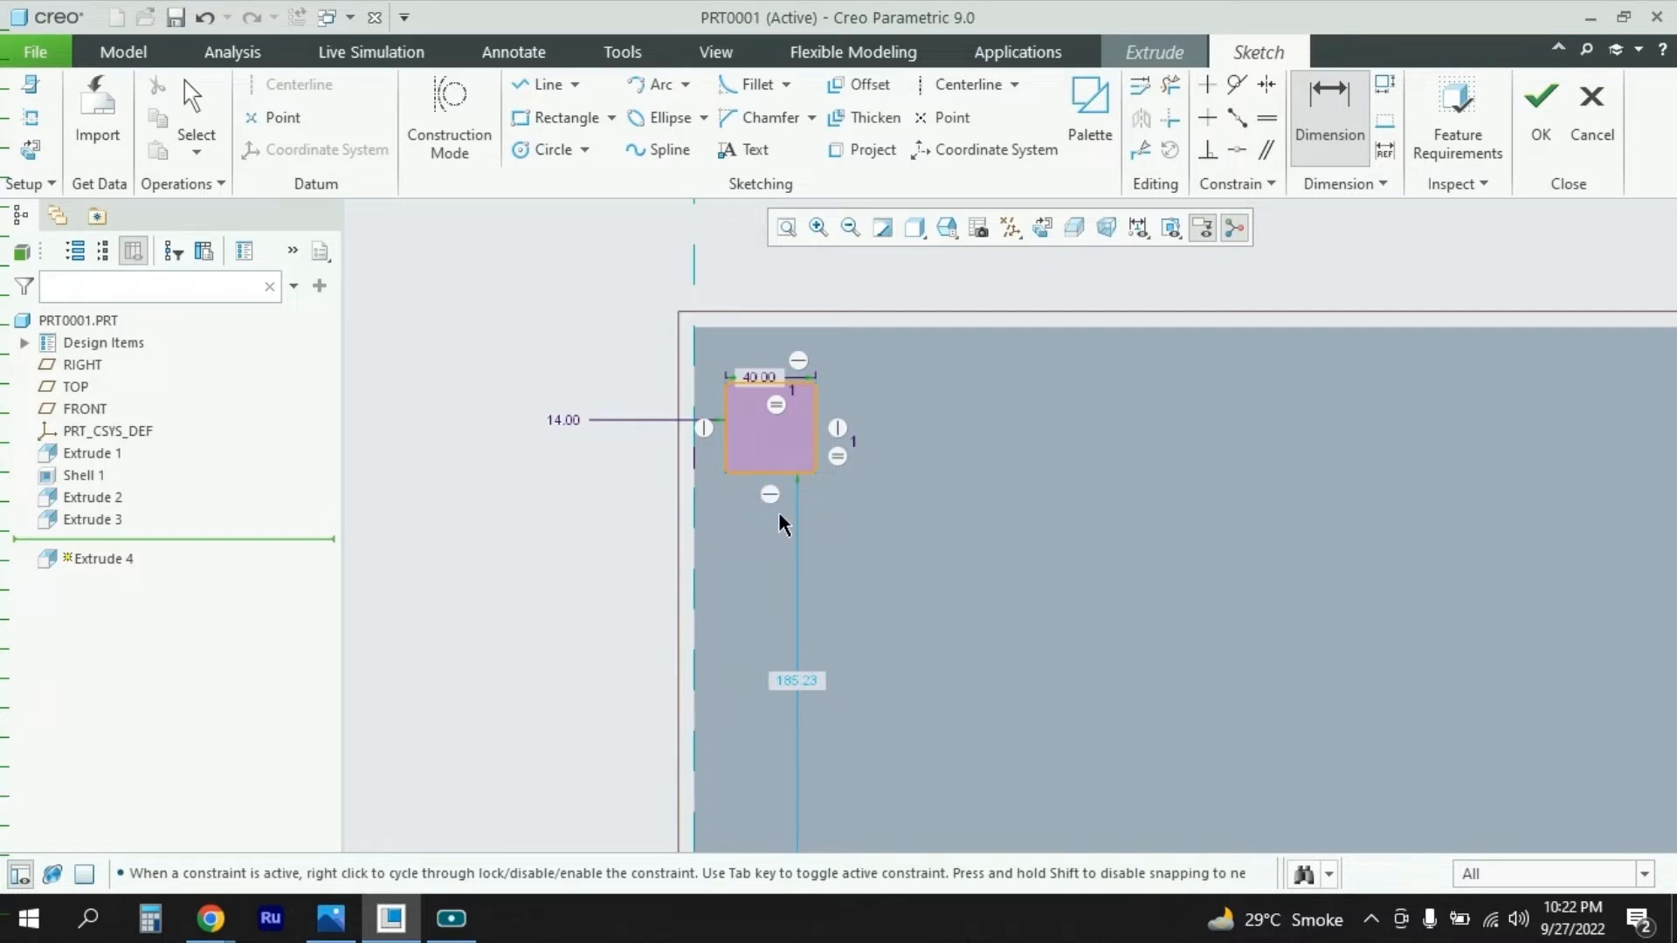
Step: Finish the sketch and extrude the square leg profile to a depth of 1400 mm
{"action": "left_click", "coordinate": [1542, 122]}
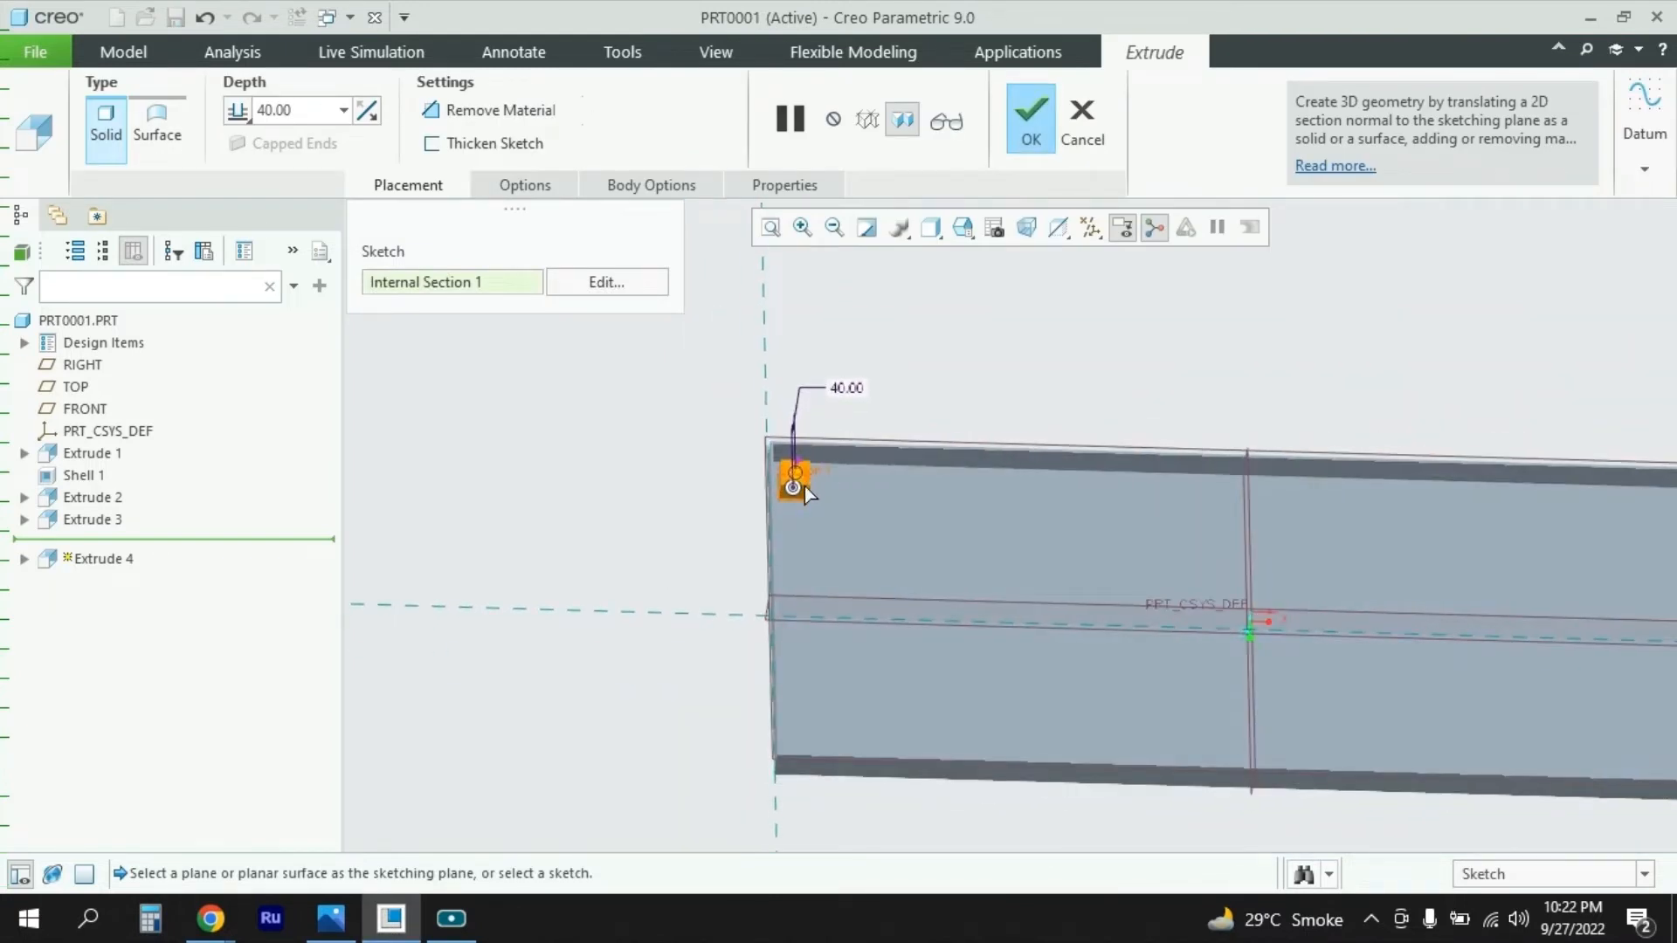
{"action": "double_click", "coordinate": [332, 109]}
{"action": "type", "text": "1400"}
{"action": "key", "text": "Return"}
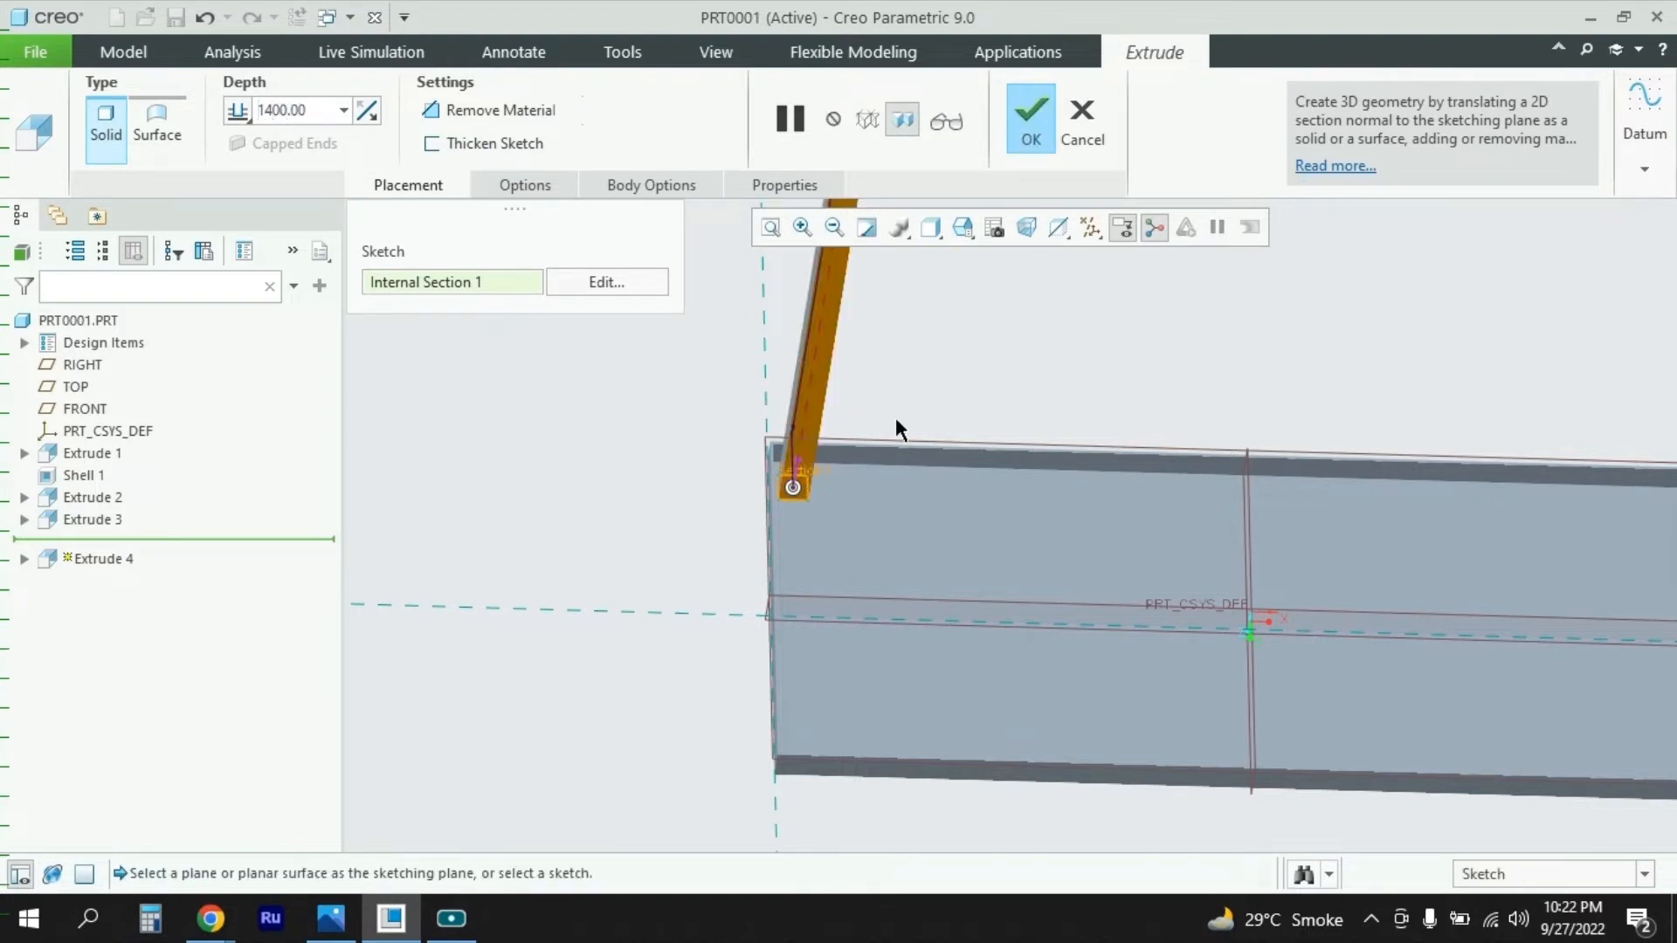
{"action": "scroll", "coordinate": [740, 454], "scroll_direction": "down", "scroll_amount": 5}
{"action": "scroll", "coordinate": [645, 454], "scroll_direction": "up", "scroll_amount": 10}
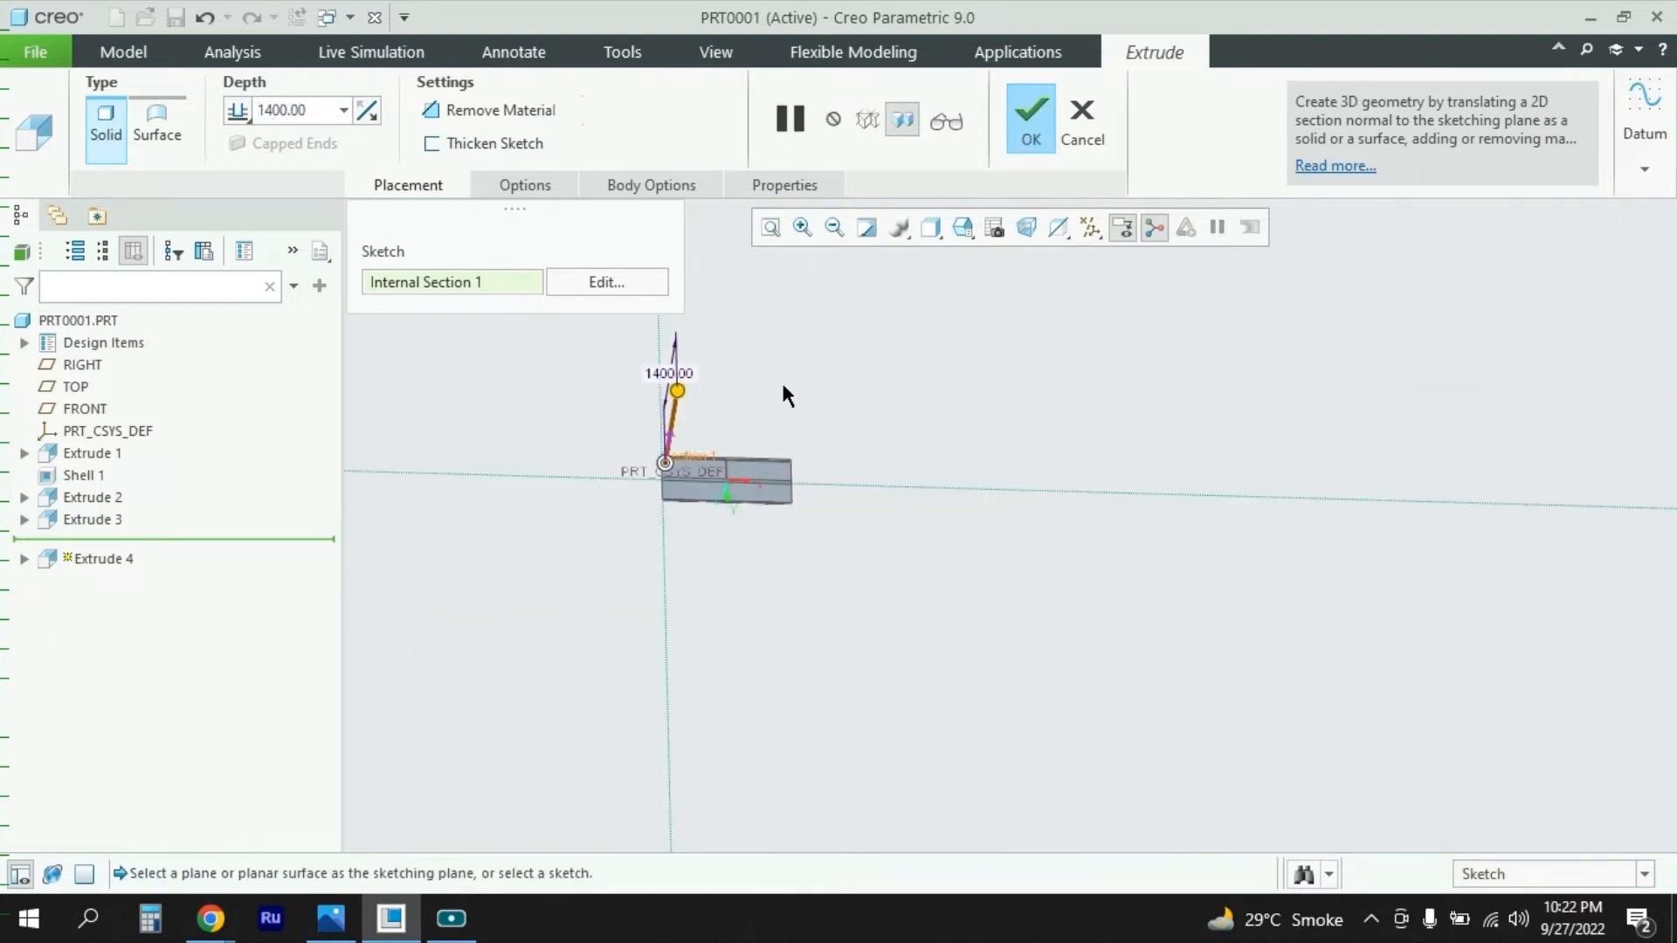
{"action": "middle_click_drag", "start_coordinate": [784, 384], "coordinate": [794, 509]}
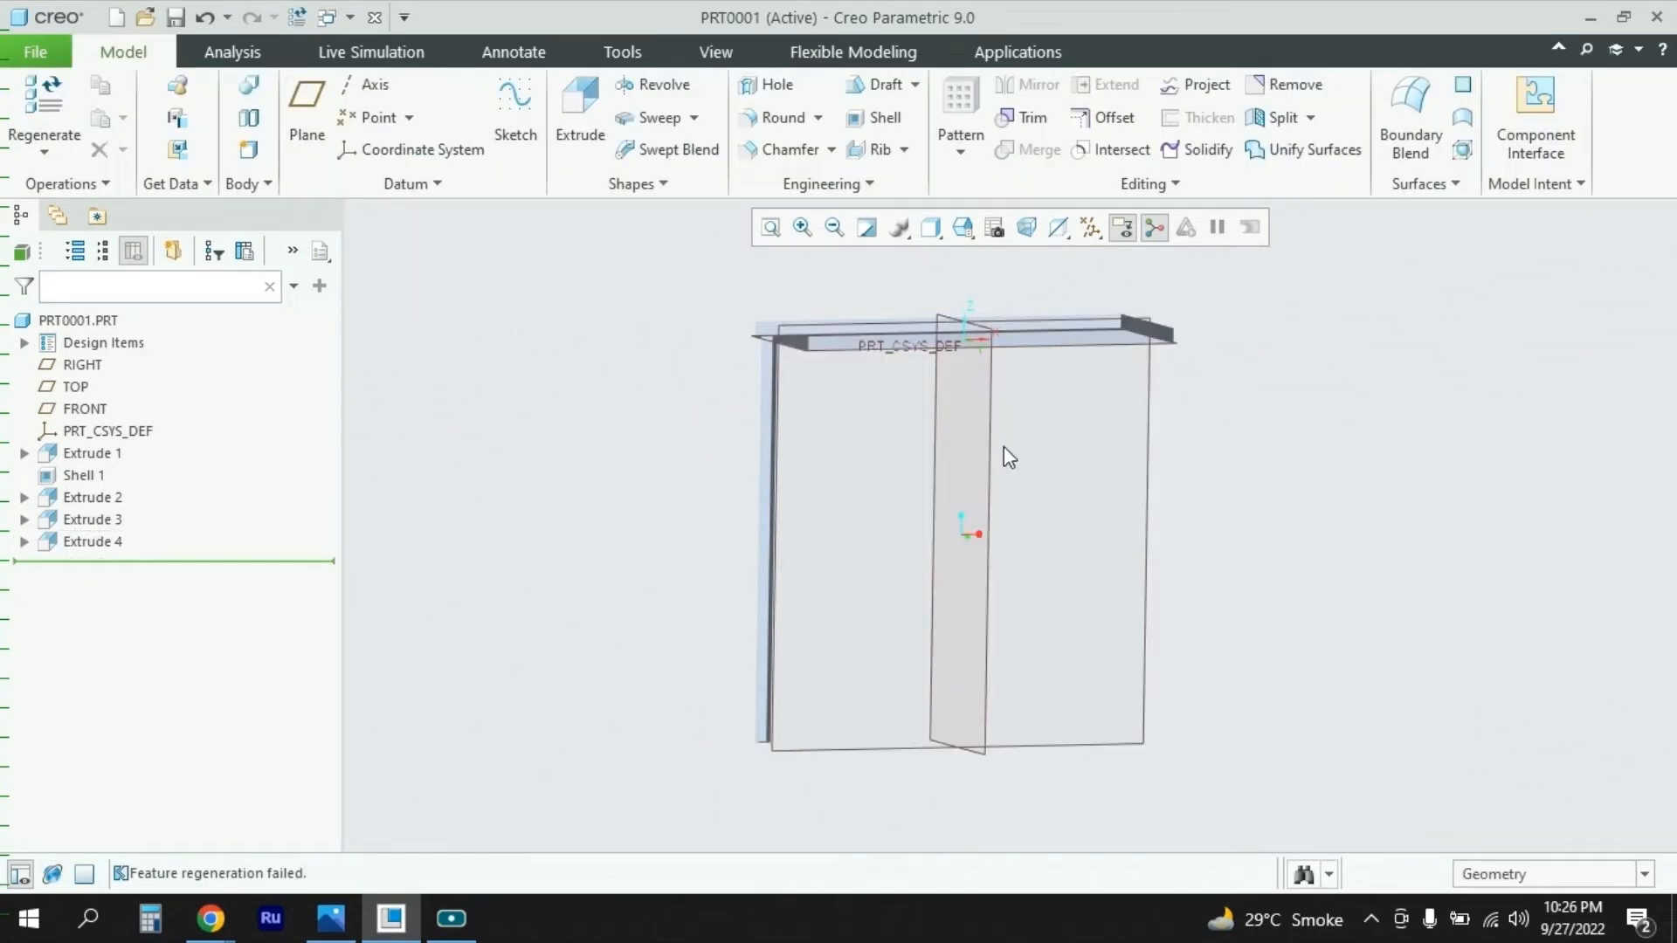
Step: Mirror the extruded leg about the TOP datum plane to create a second leg on the same end of the table
{"action": "left_click", "coordinate": [103, 542]}
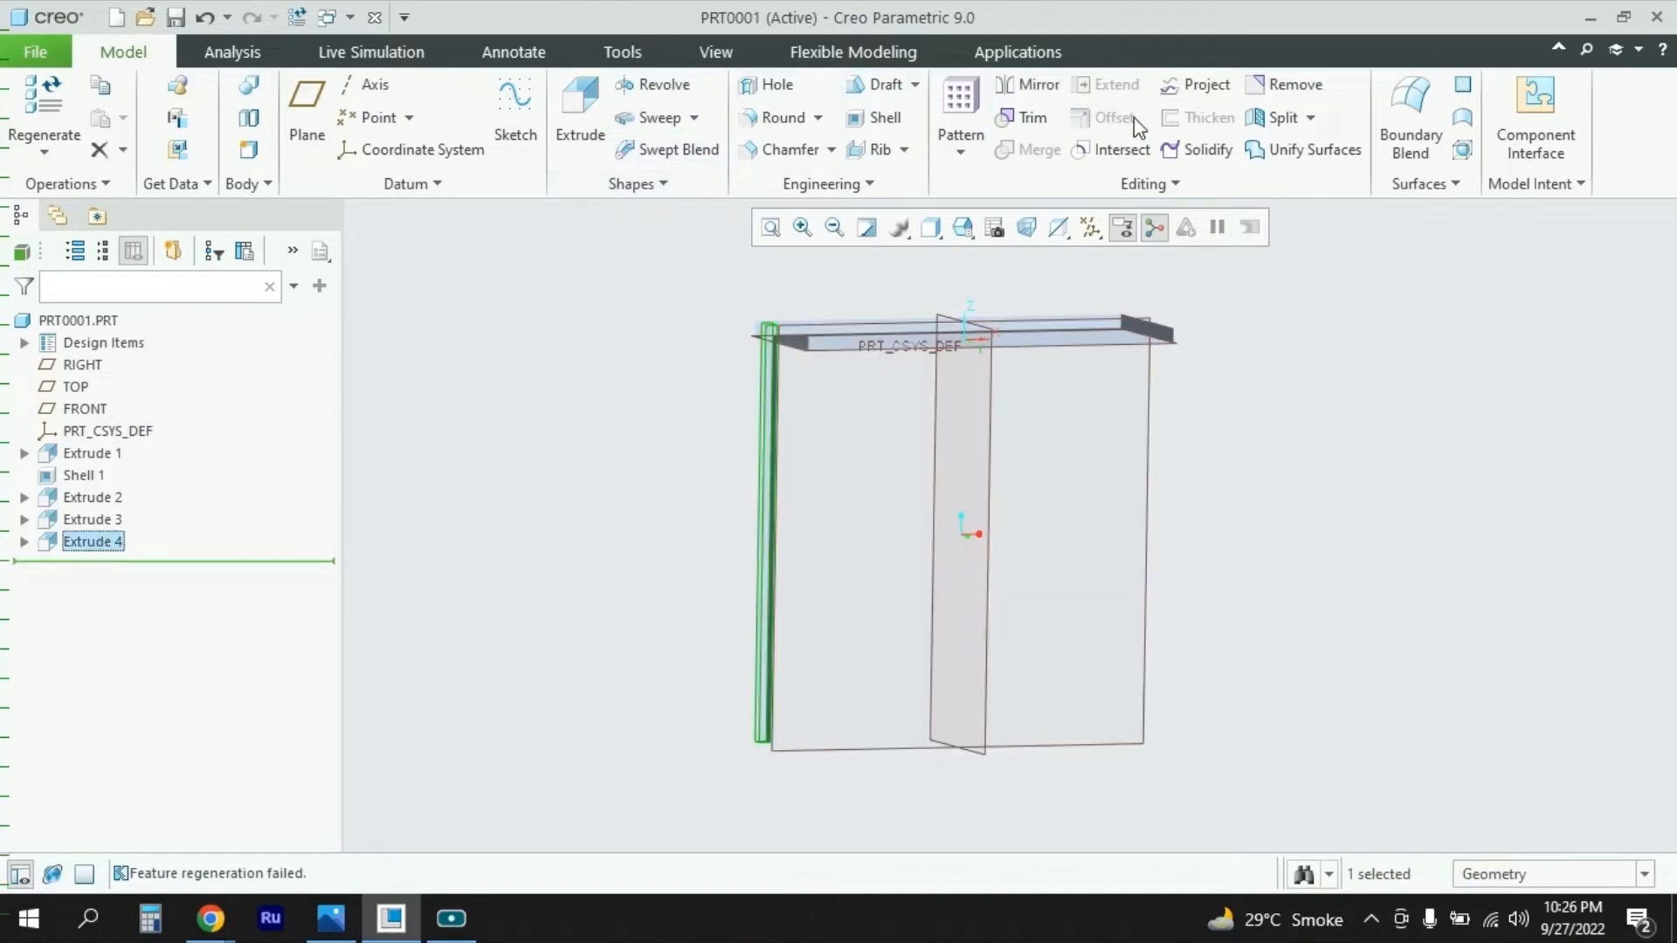
{"action": "left_click", "coordinate": [1031, 84]}
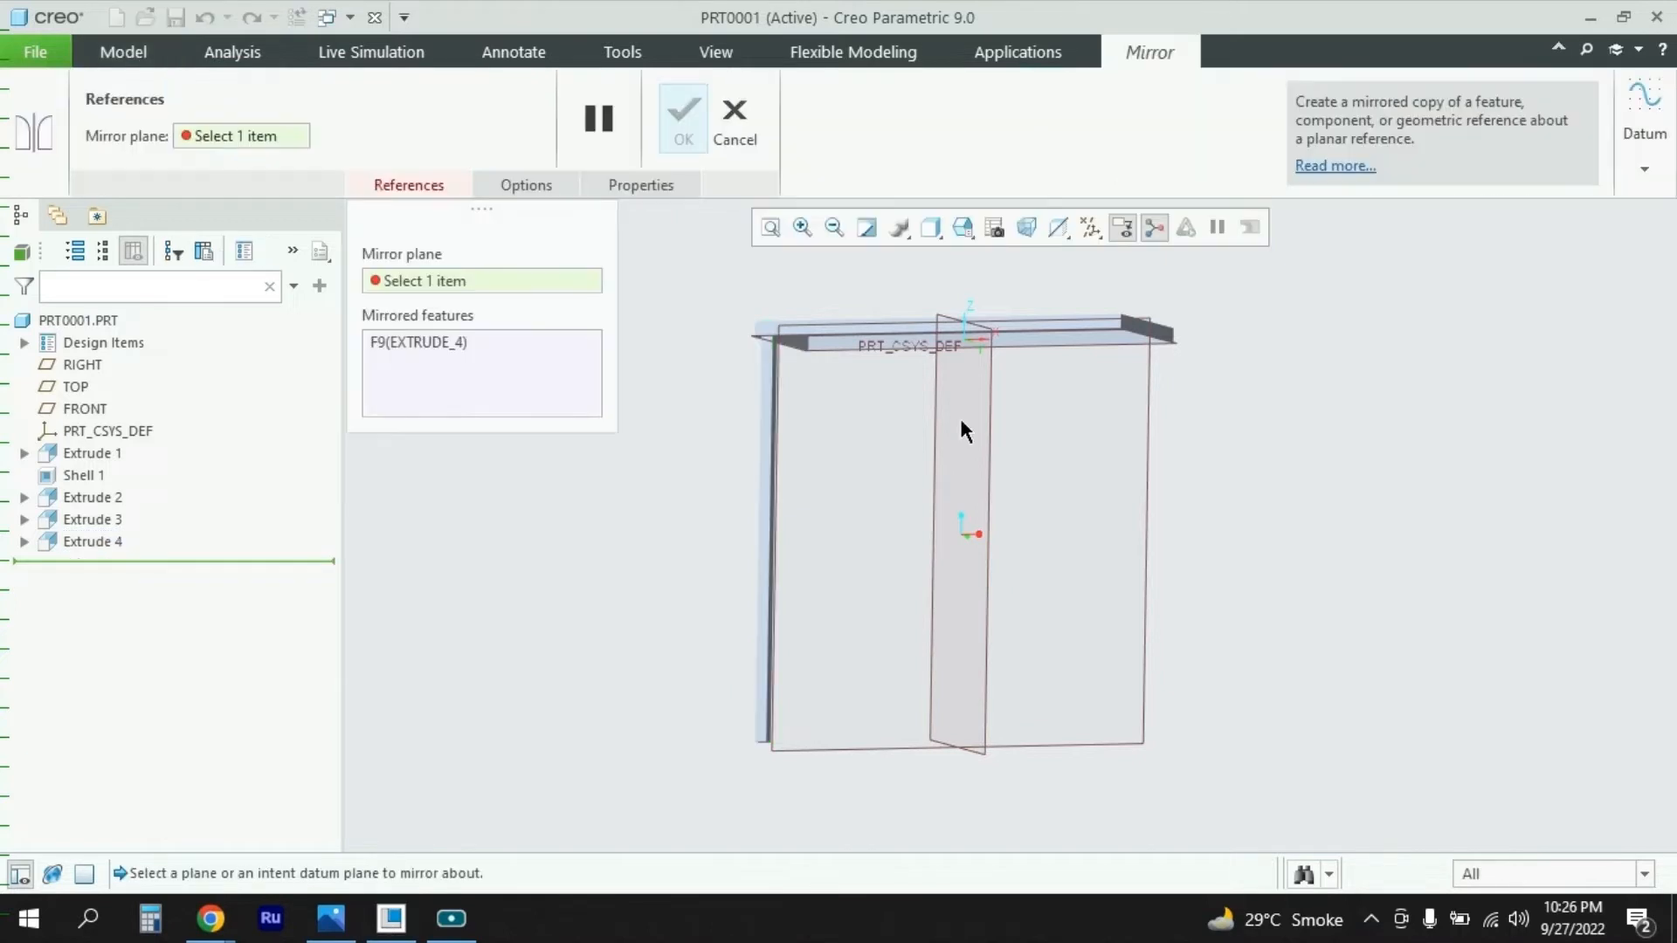
{"action": "left_click", "coordinate": [1143, 524]}
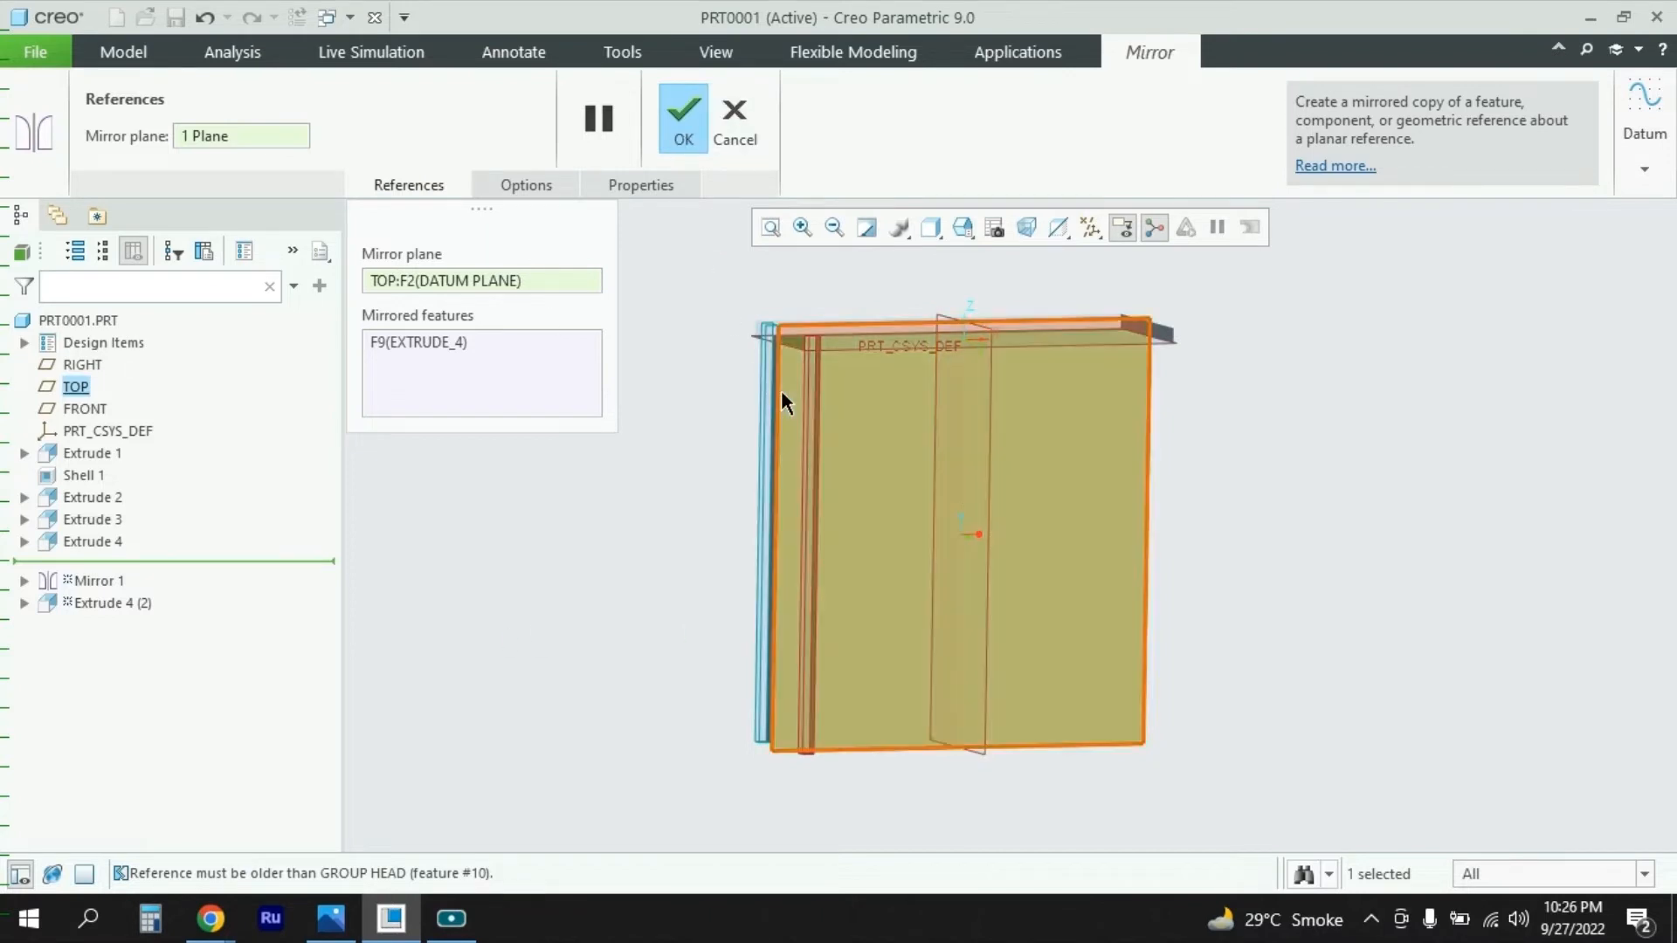
{"action": "left_click", "coordinate": [932, 484]}
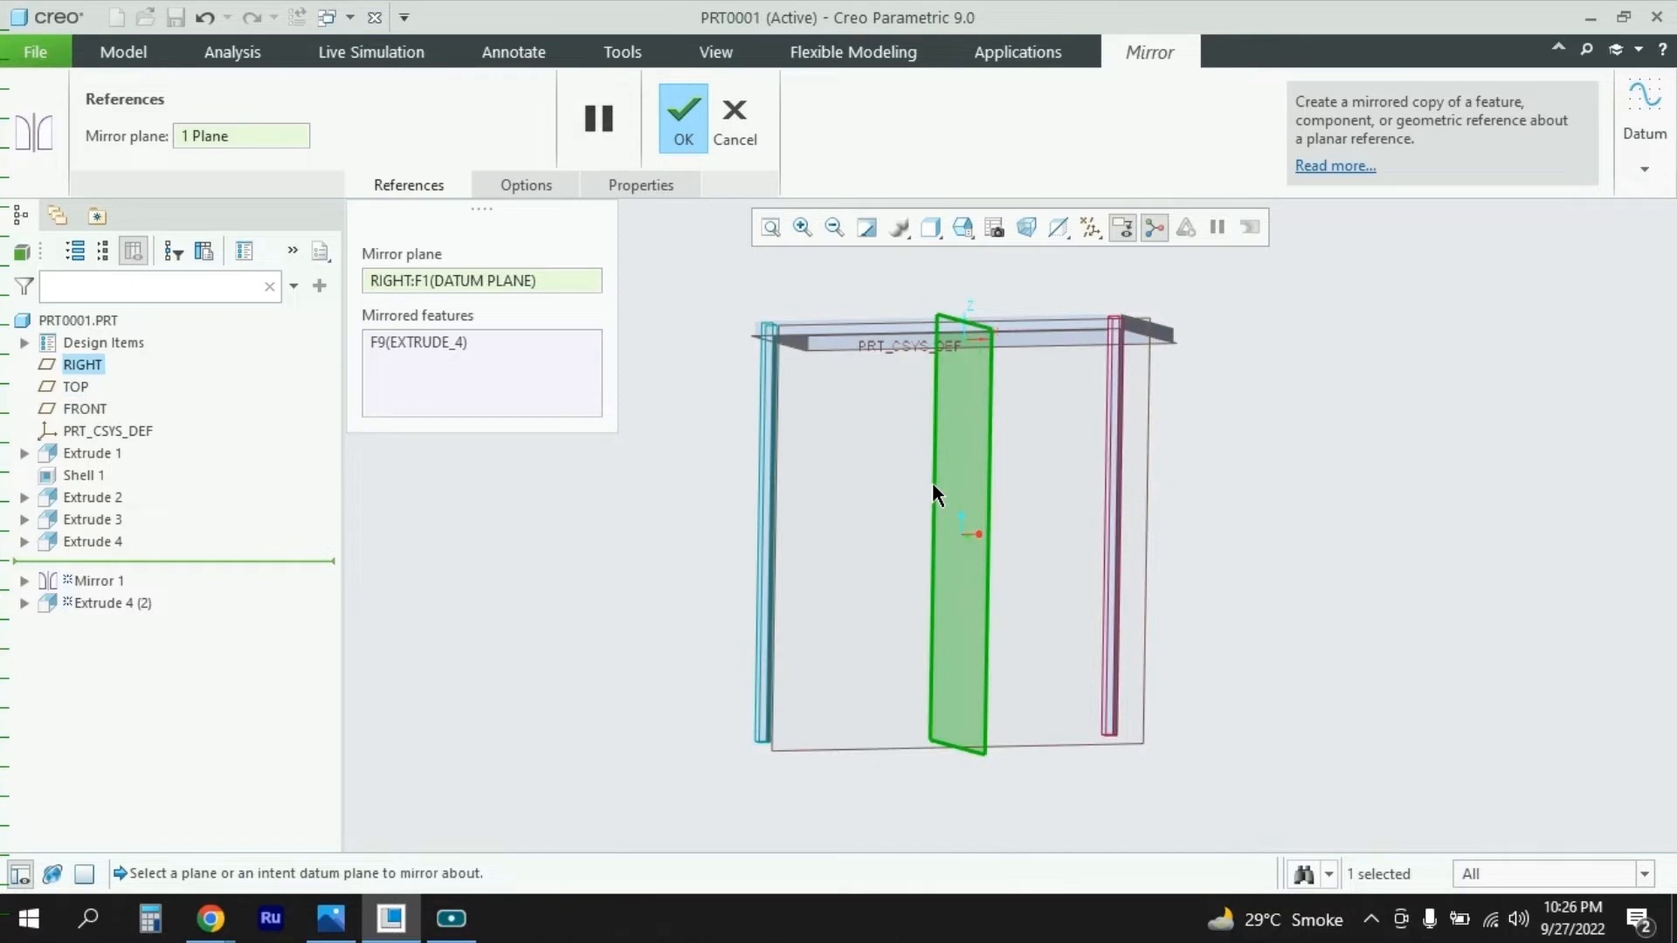
{"action": "left_click", "coordinate": [892, 742]}
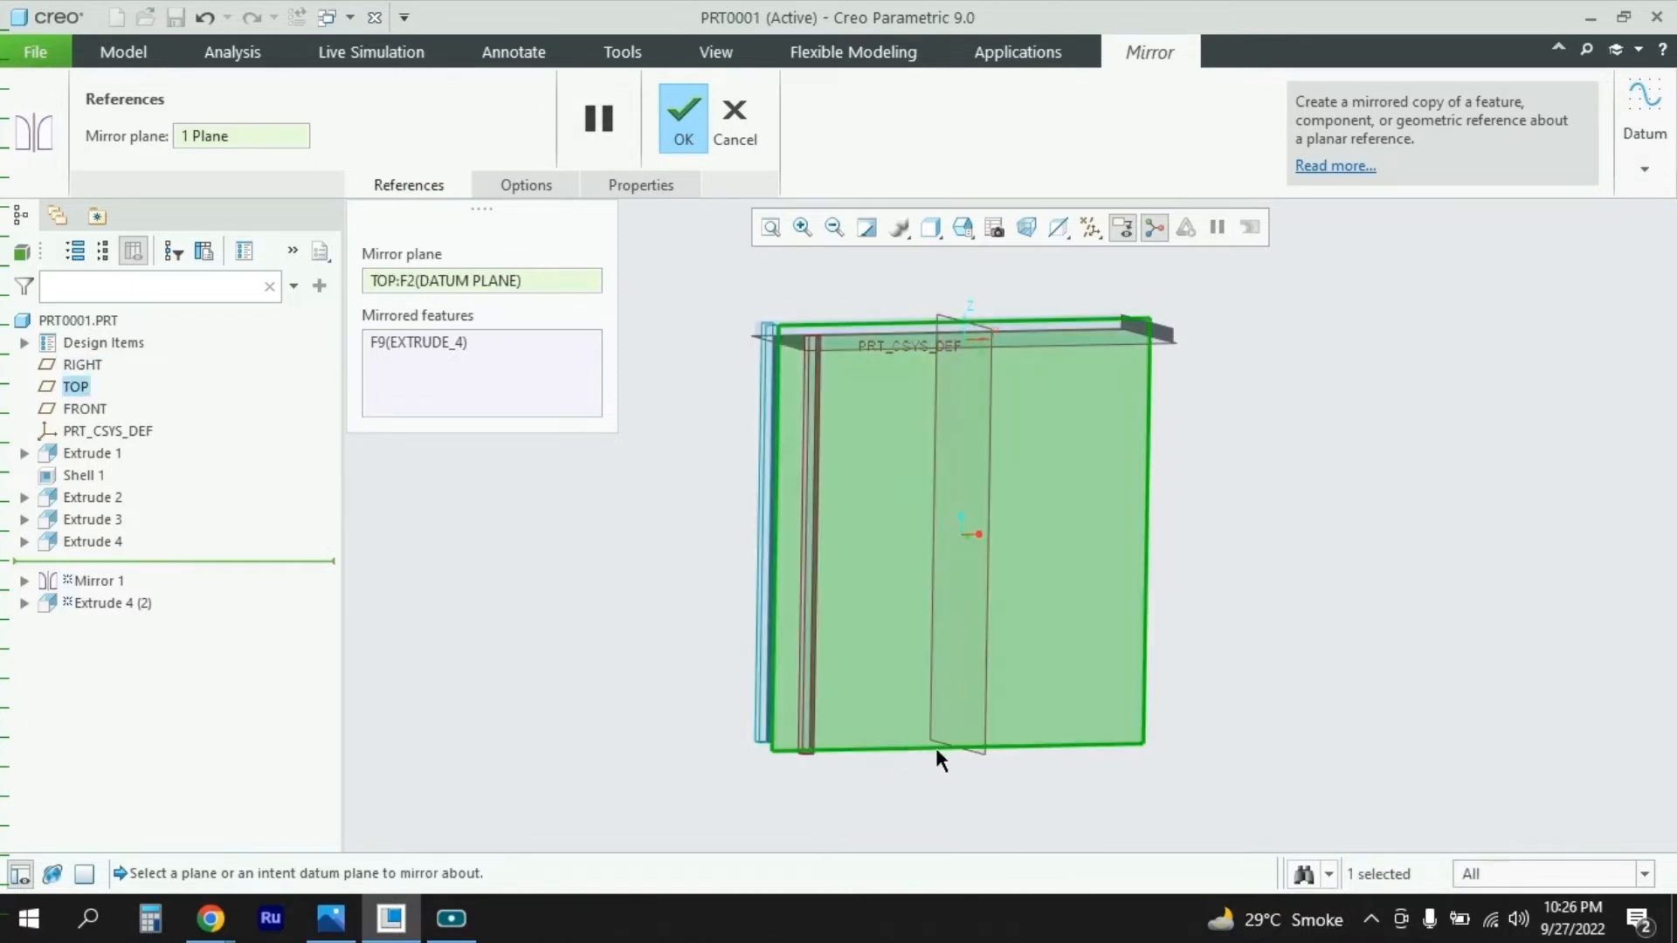
{"action": "left_click", "coordinate": [683, 138]}
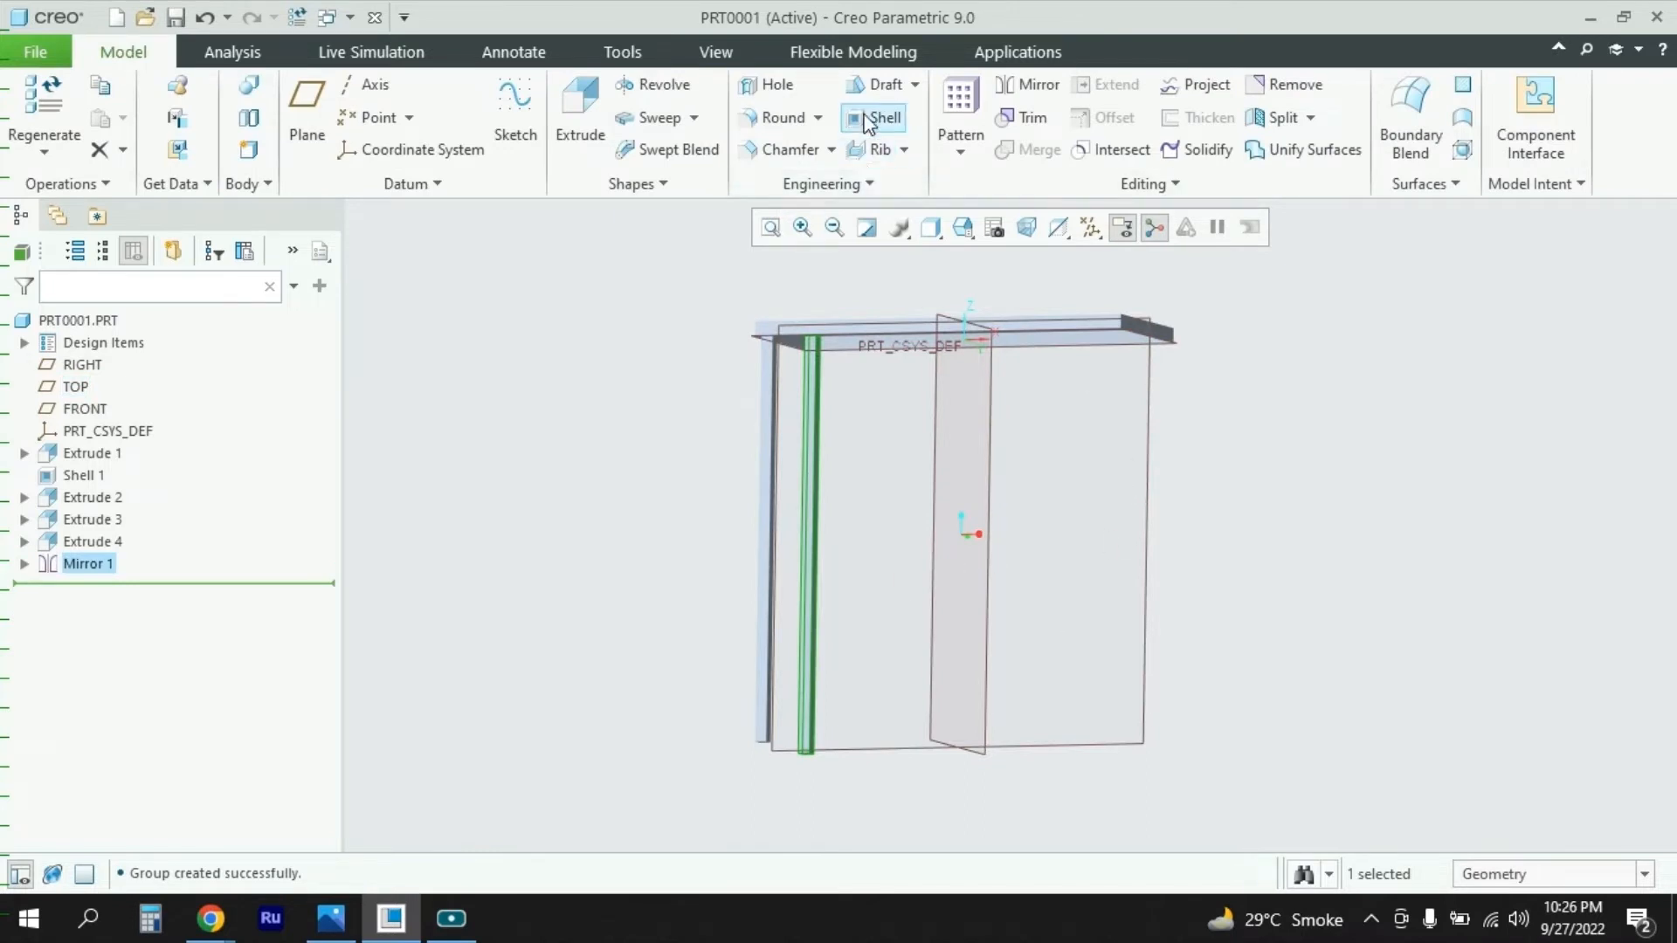
Step: Mirror the newly mirrored leg about the RIGHT datum plane to the opposite end of the table
{"action": "left_click", "coordinate": [1018, 85]}
{"action": "left_click", "coordinate": [990, 455]}
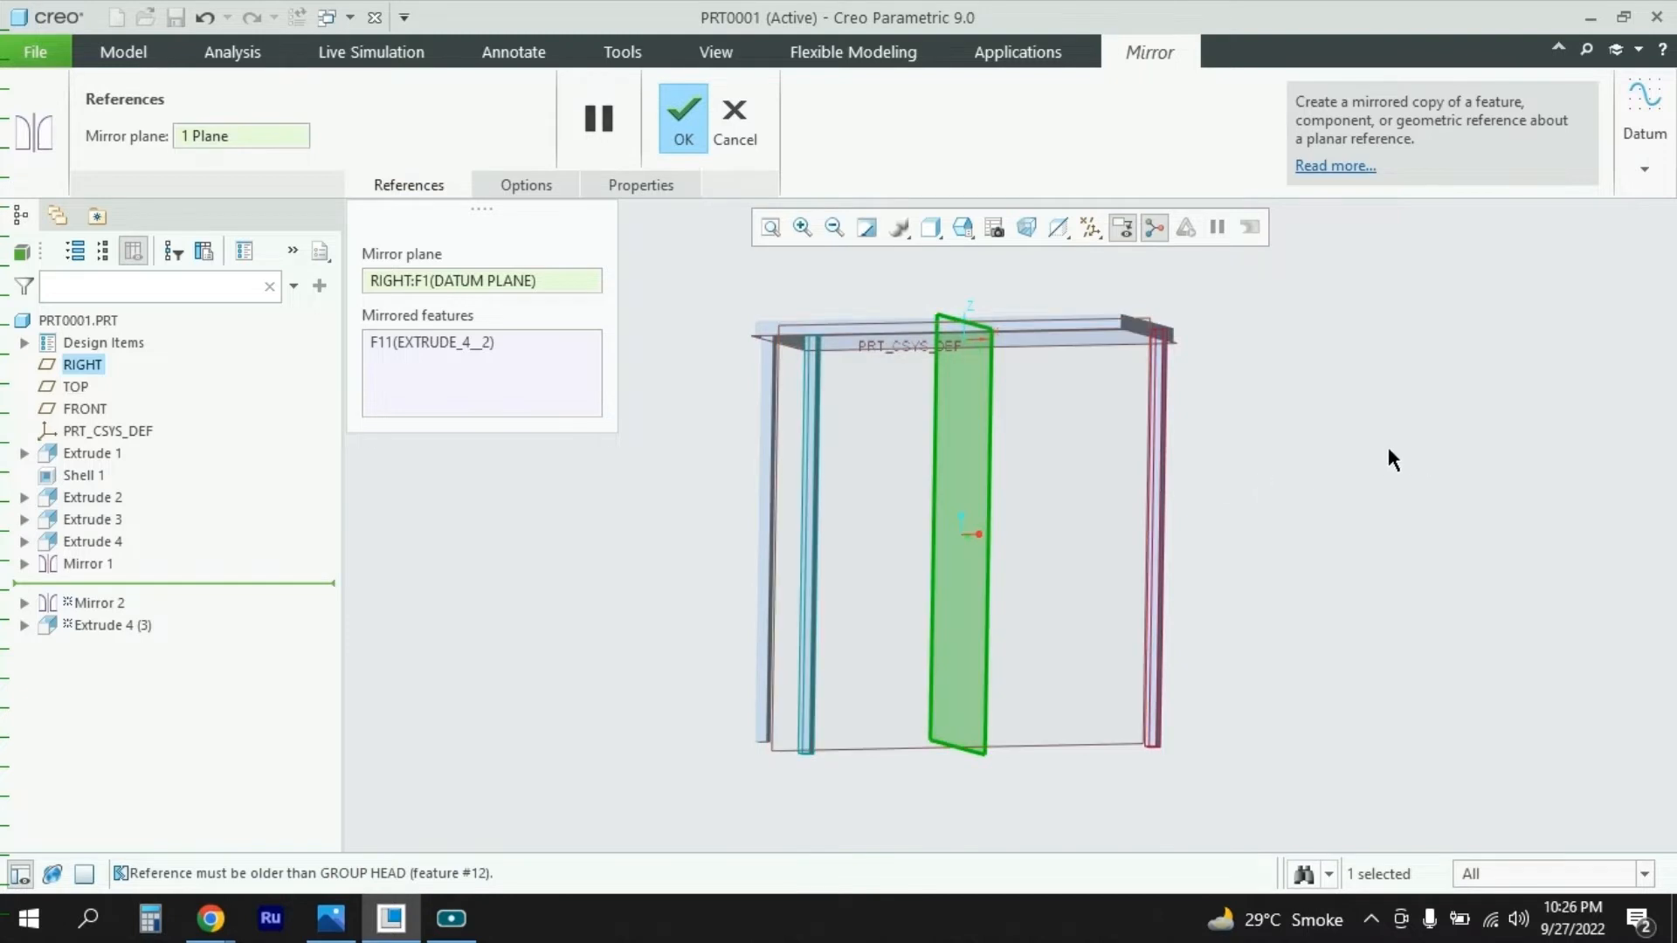
{"action": "left_click", "coordinate": [684, 126]}
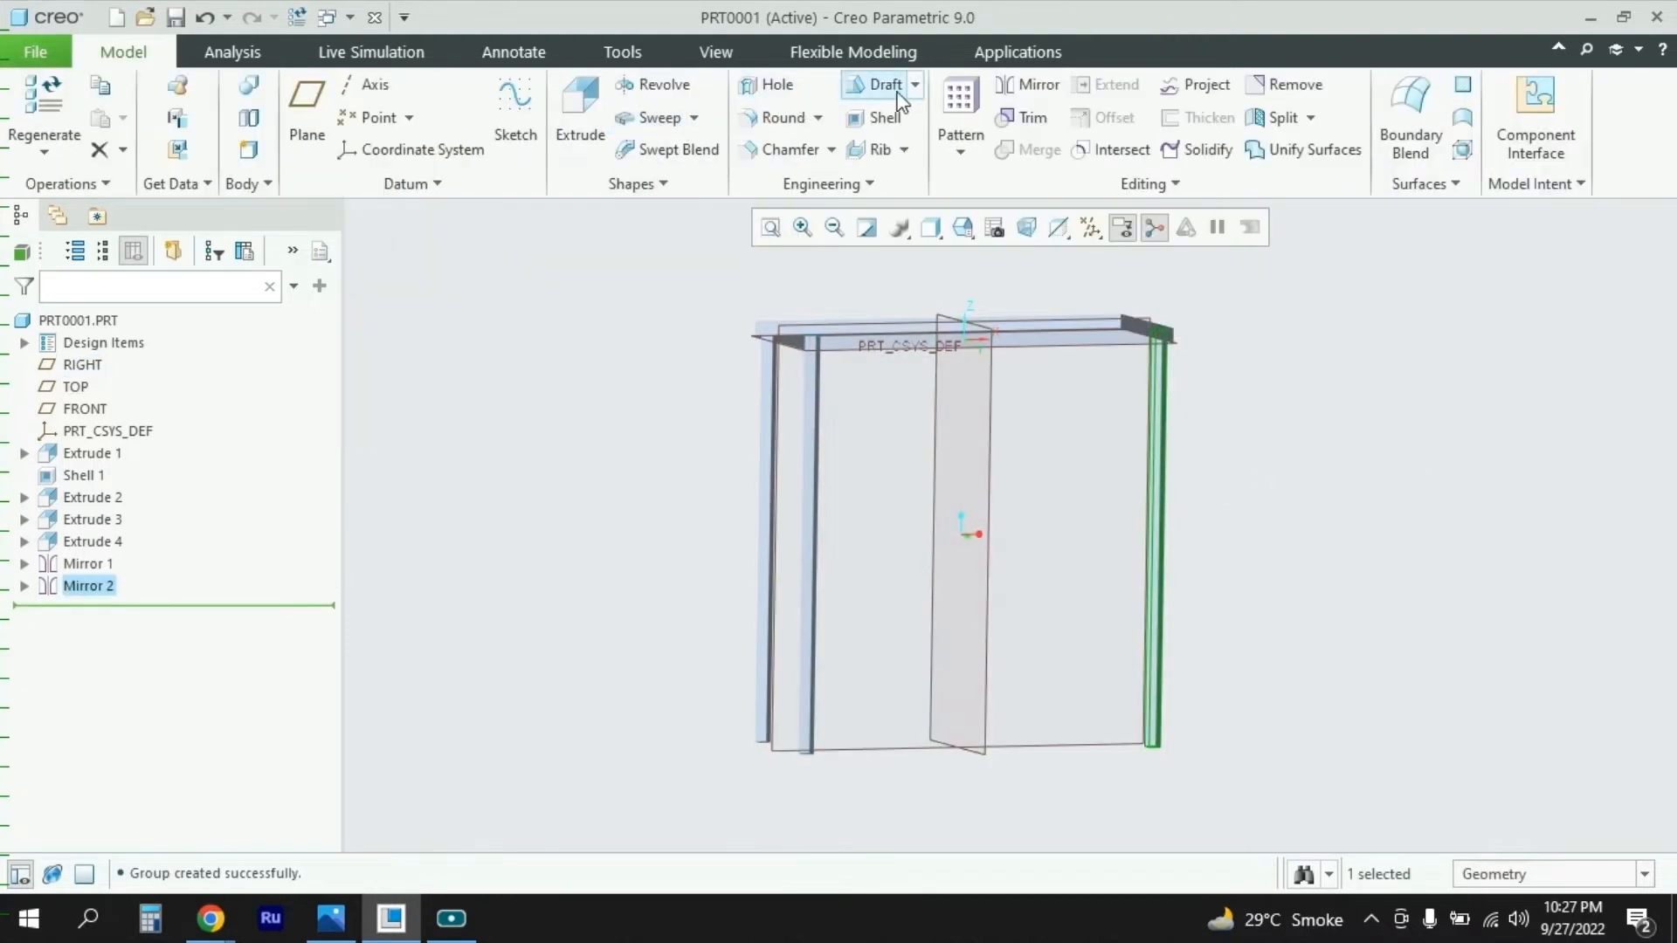
Step: Mirror the third leg about the TOP datum plane to place a leg at the remaining corner
{"action": "left_click", "coordinate": [1017, 84]}
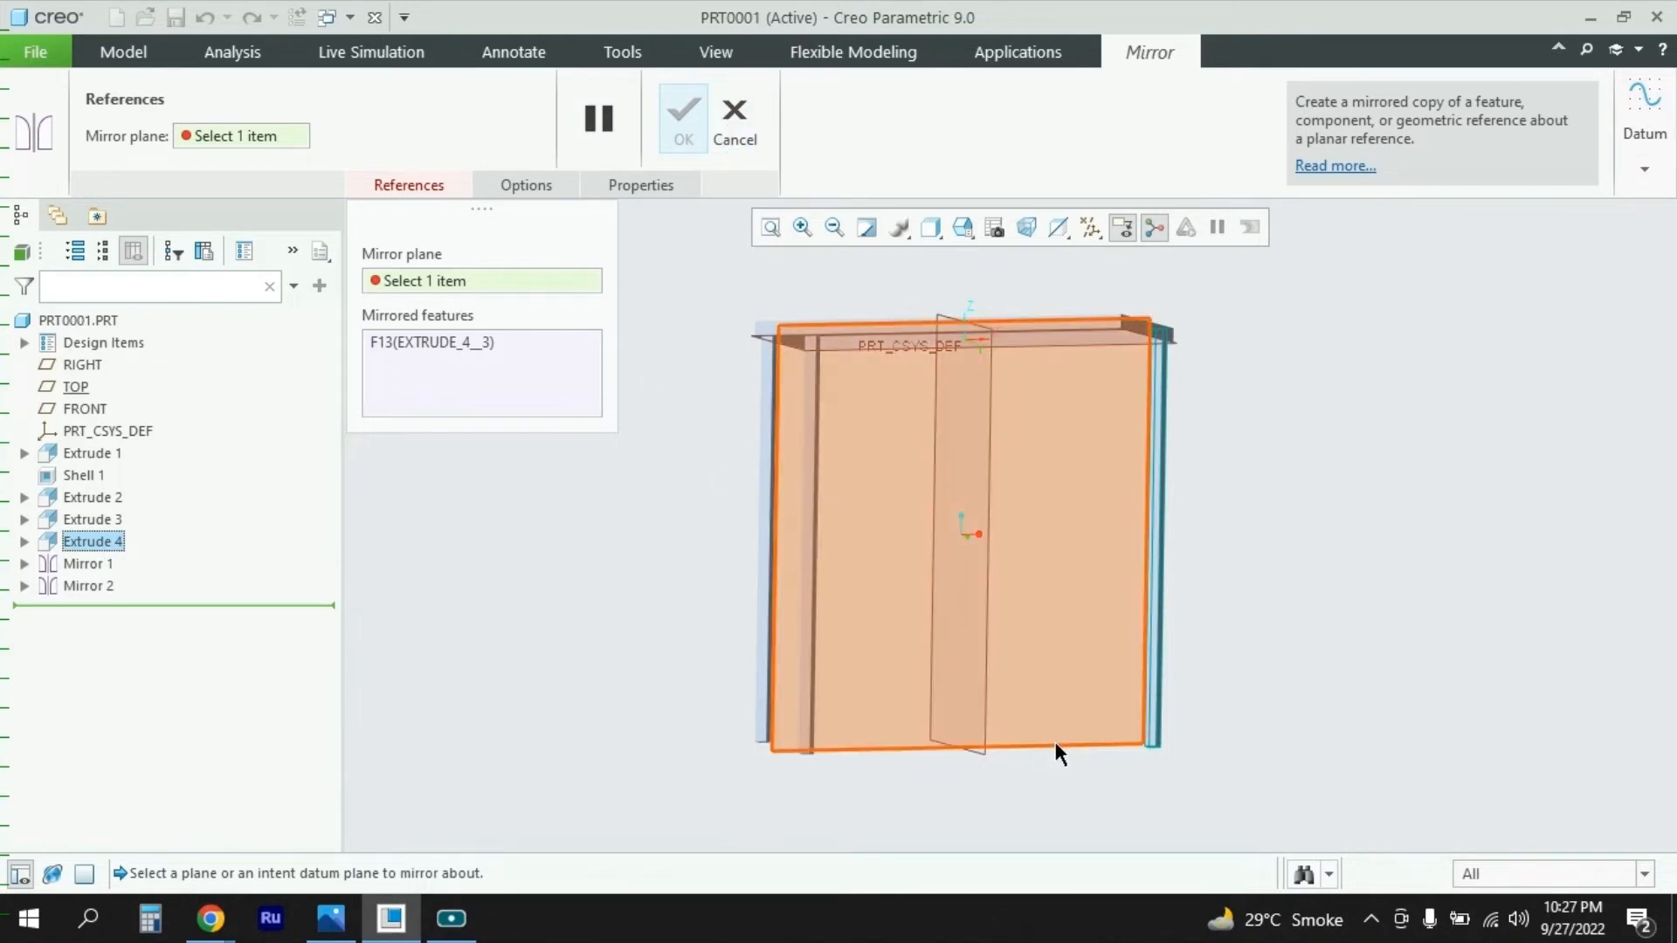
{"action": "left_click", "coordinate": [1056, 742]}
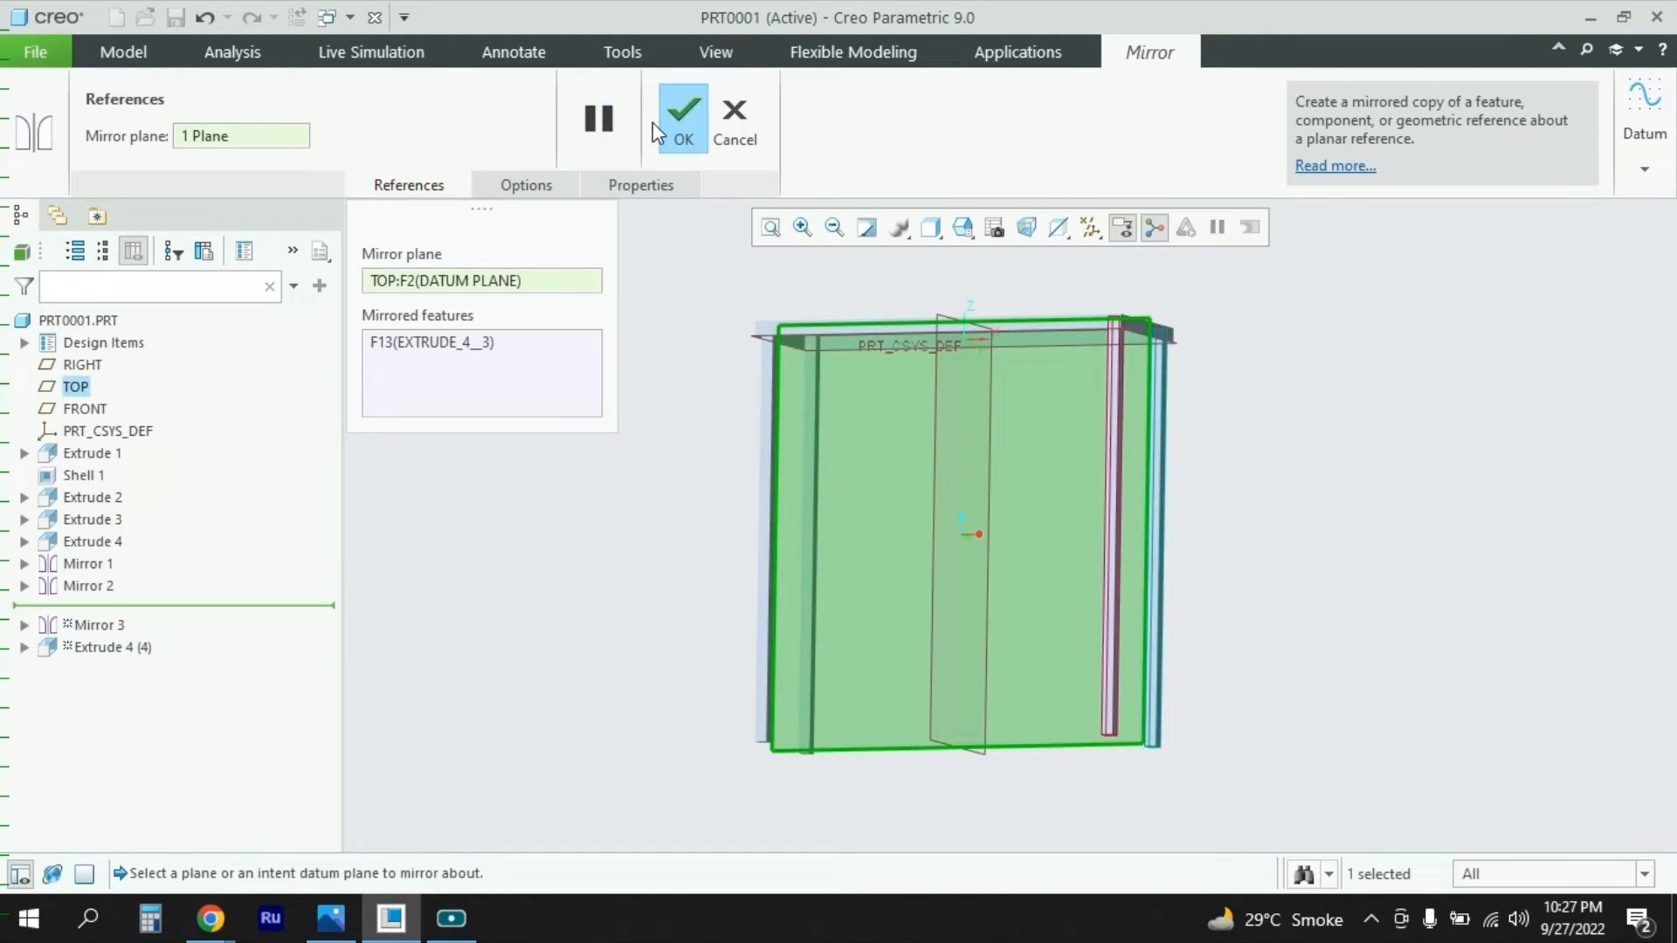
{"action": "left_click", "coordinate": [683, 122]}
Step: Start an Extrude sketch on the original leg's free end face and draw a rectangle about 167 by 105 mm over the leg's corner
{"action": "middle_click_drag", "start_coordinate": [1315, 578], "coordinate": [1213, 605]}
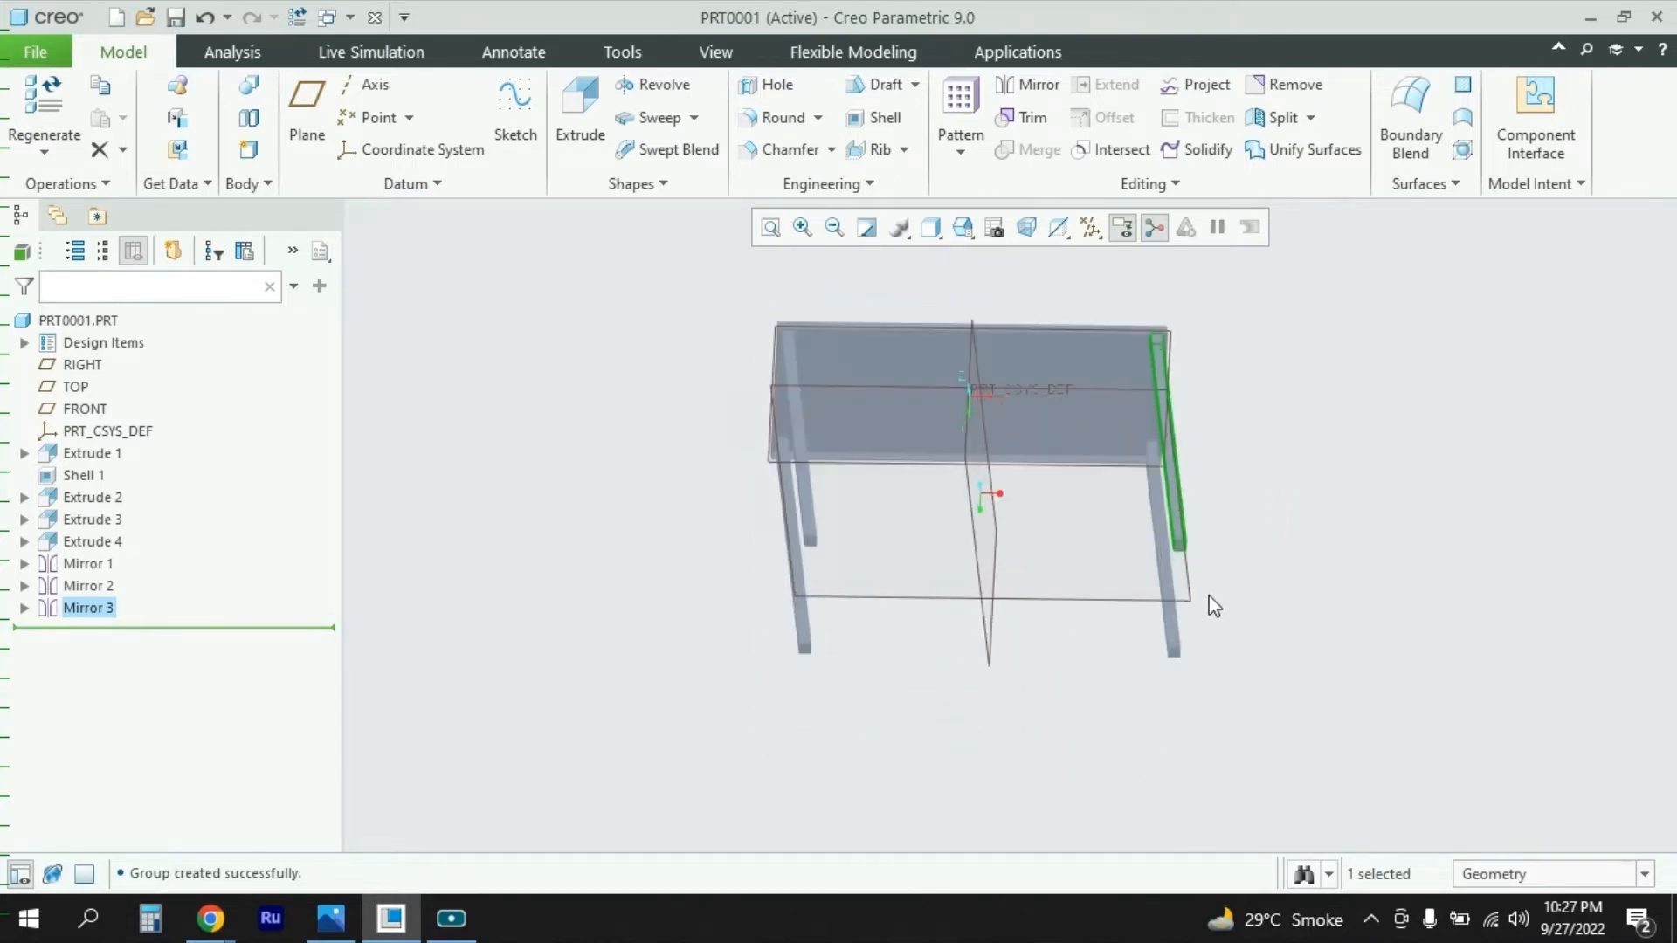
{"action": "scroll", "coordinate": [1209, 596], "scroll_direction": "down", "scroll_amount": 5}
{"action": "scroll", "coordinate": [1246, 550], "scroll_direction": "up", "scroll_amount": 3}
{"action": "scroll", "coordinate": [1162, 505], "scroll_direction": "down", "scroll_amount": 4}
{"action": "scroll", "coordinate": [1450, 552], "scroll_direction": "up", "scroll_amount": 3}
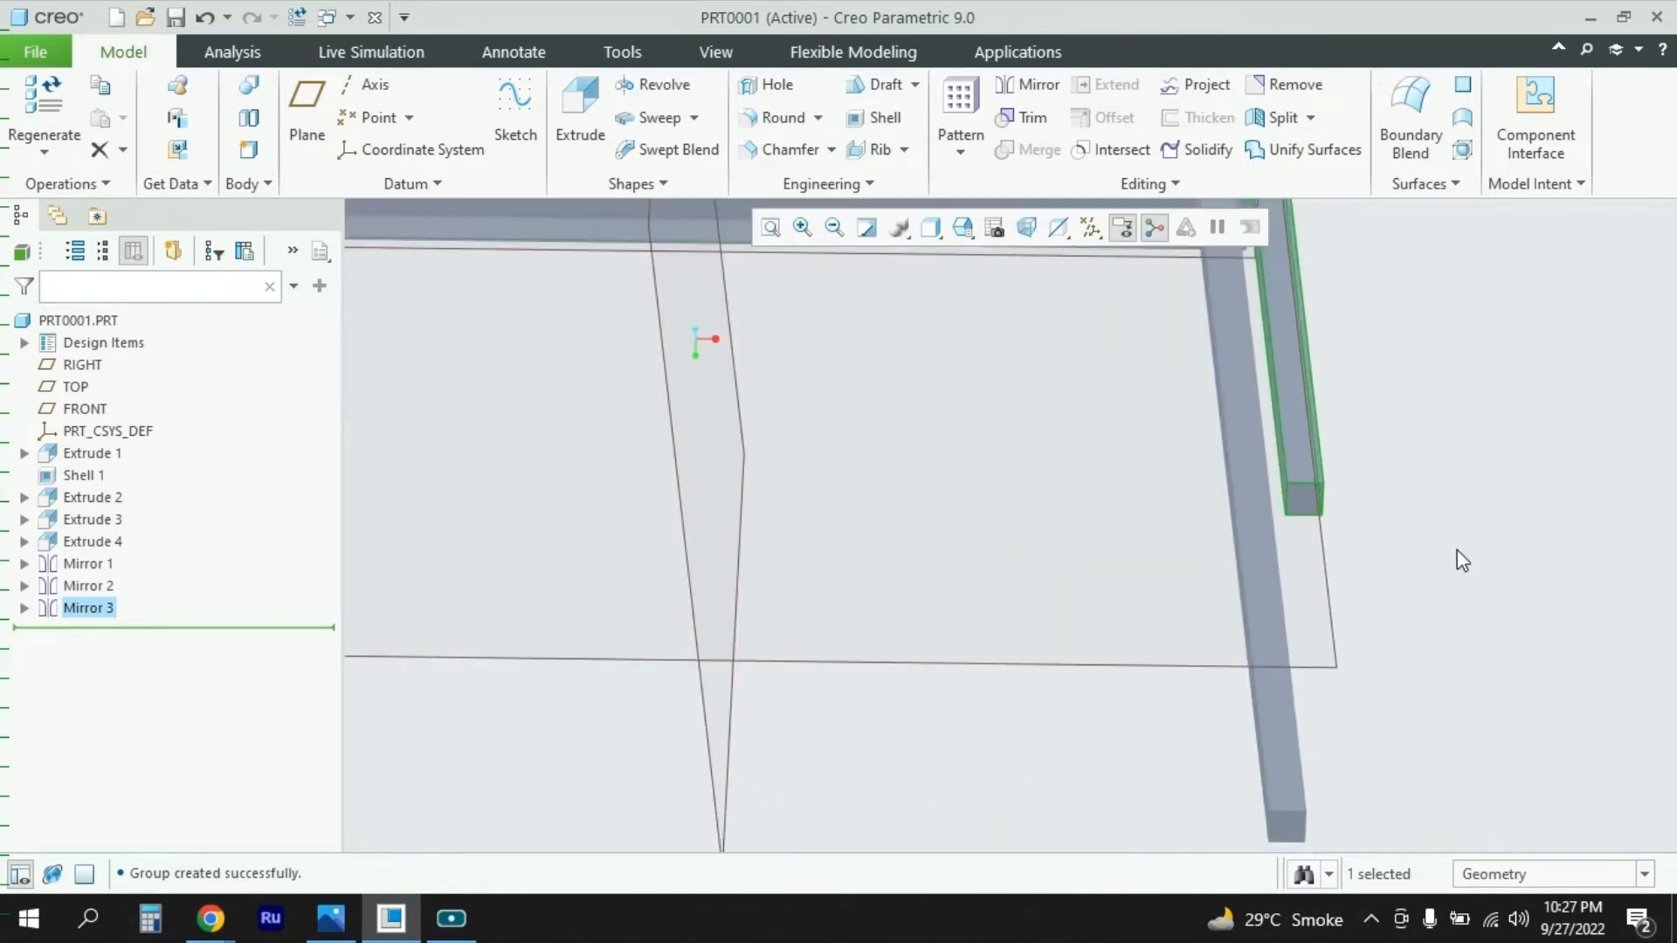
{"action": "scroll", "coordinate": [1461, 560], "scroll_direction": "up", "scroll_amount": 4}
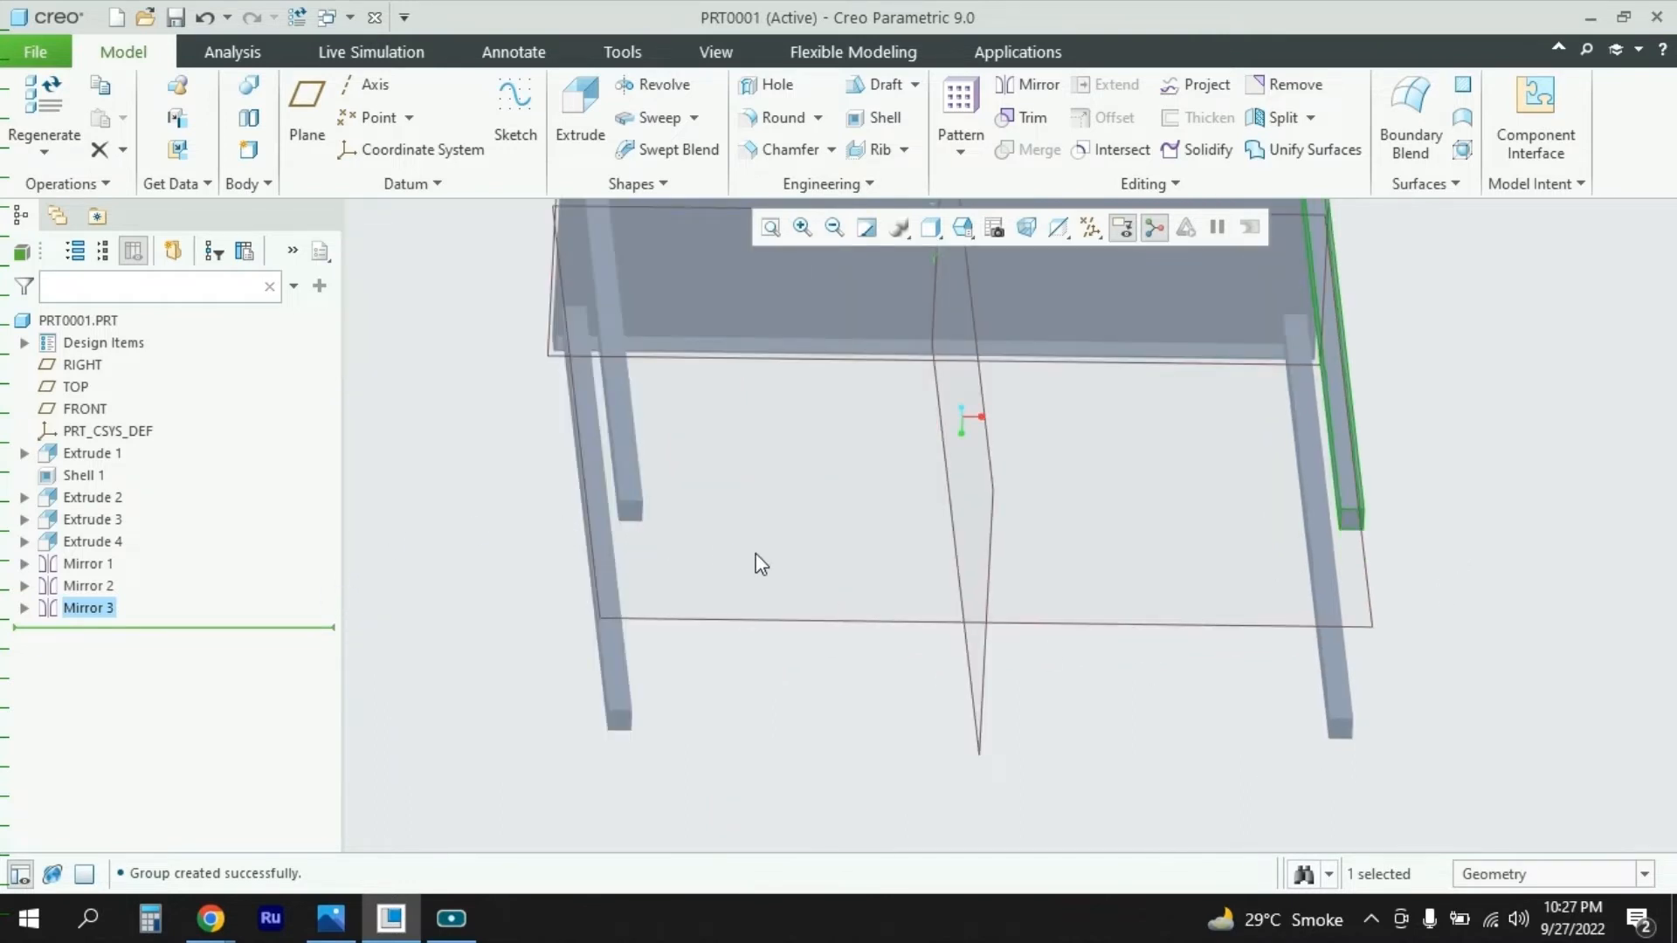
{"action": "middle_click_drag", "start_coordinate": [759, 563], "coordinate": [730, 521]}
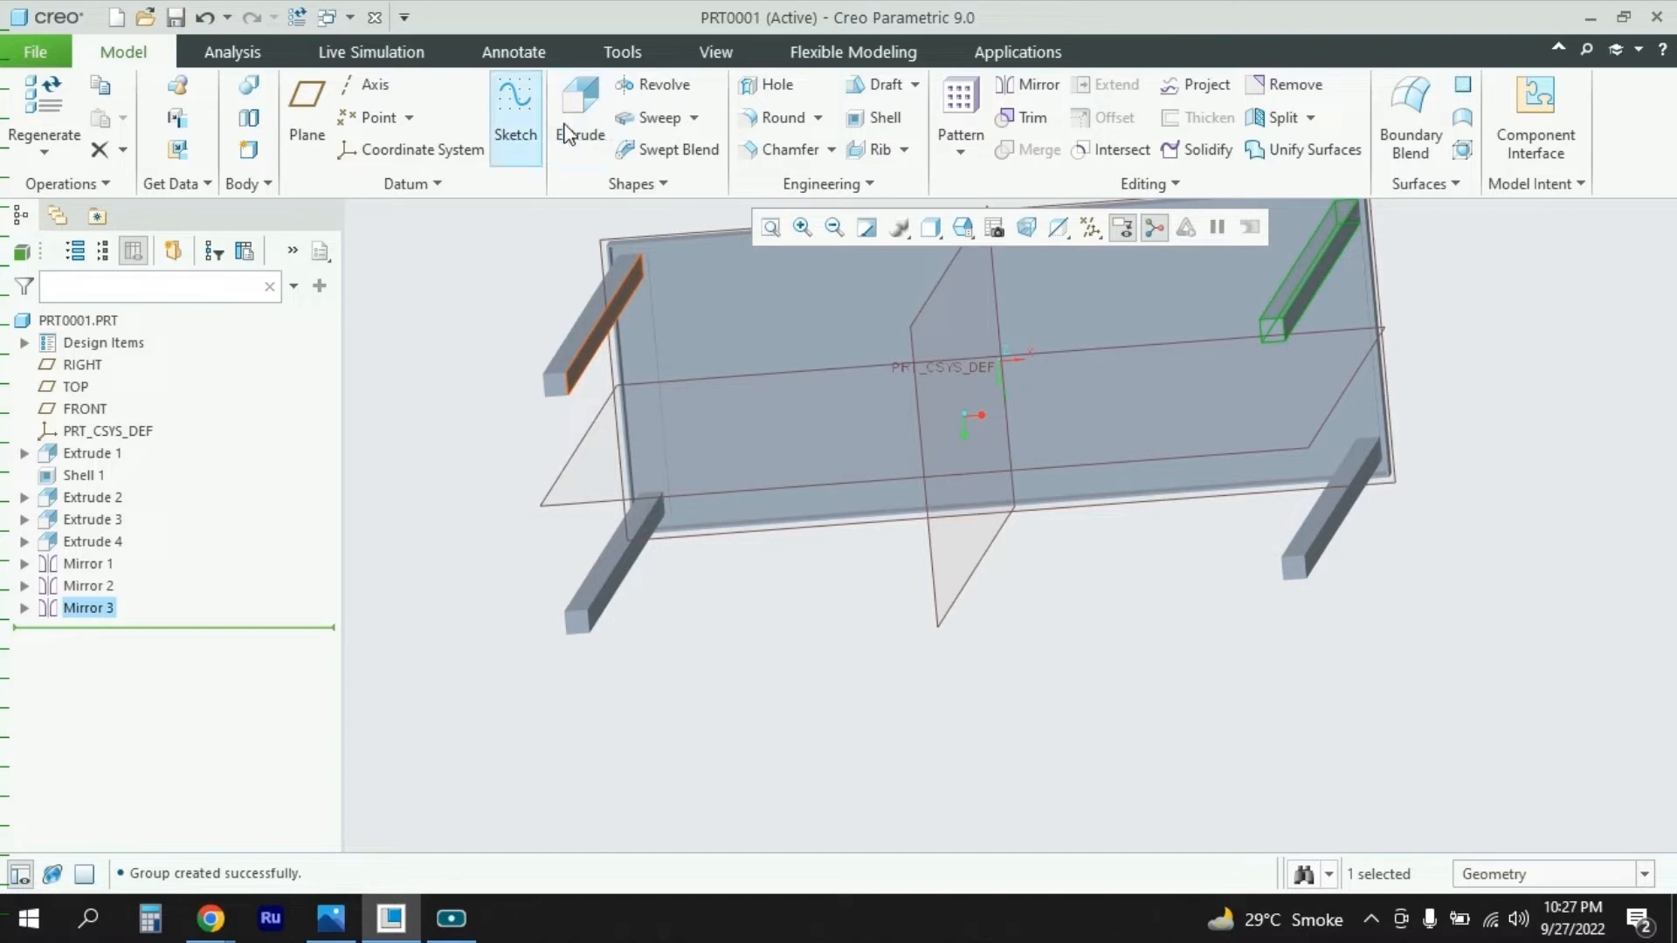
{"action": "left_click", "coordinate": [557, 398]}
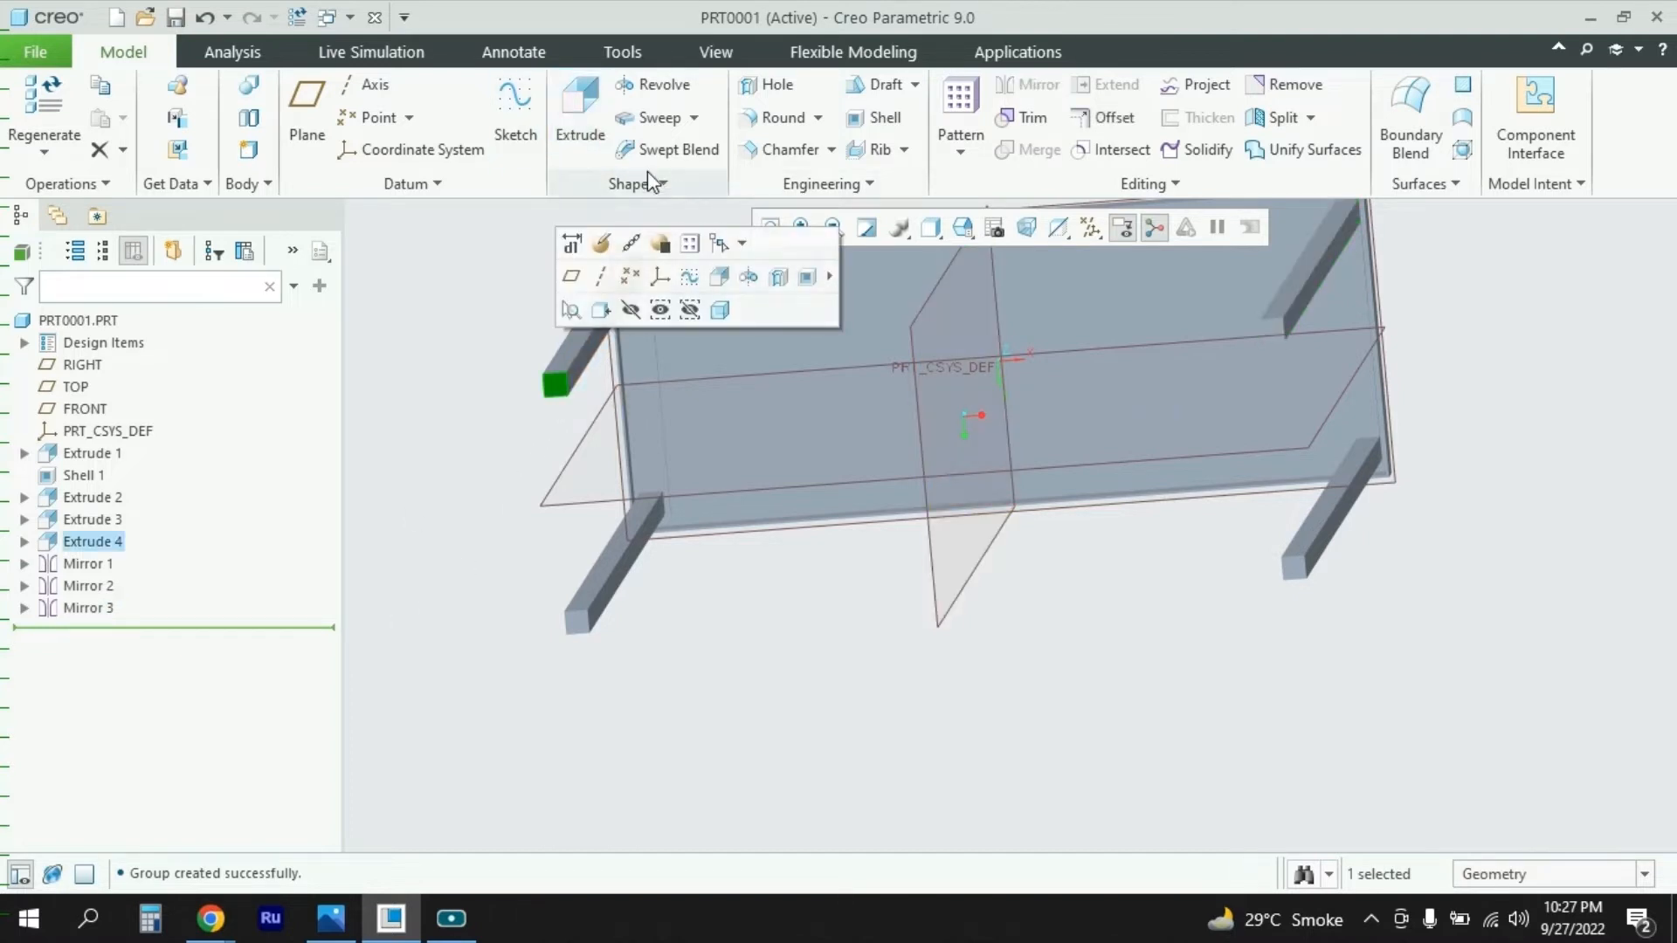
{"action": "left_click", "coordinate": [583, 131]}
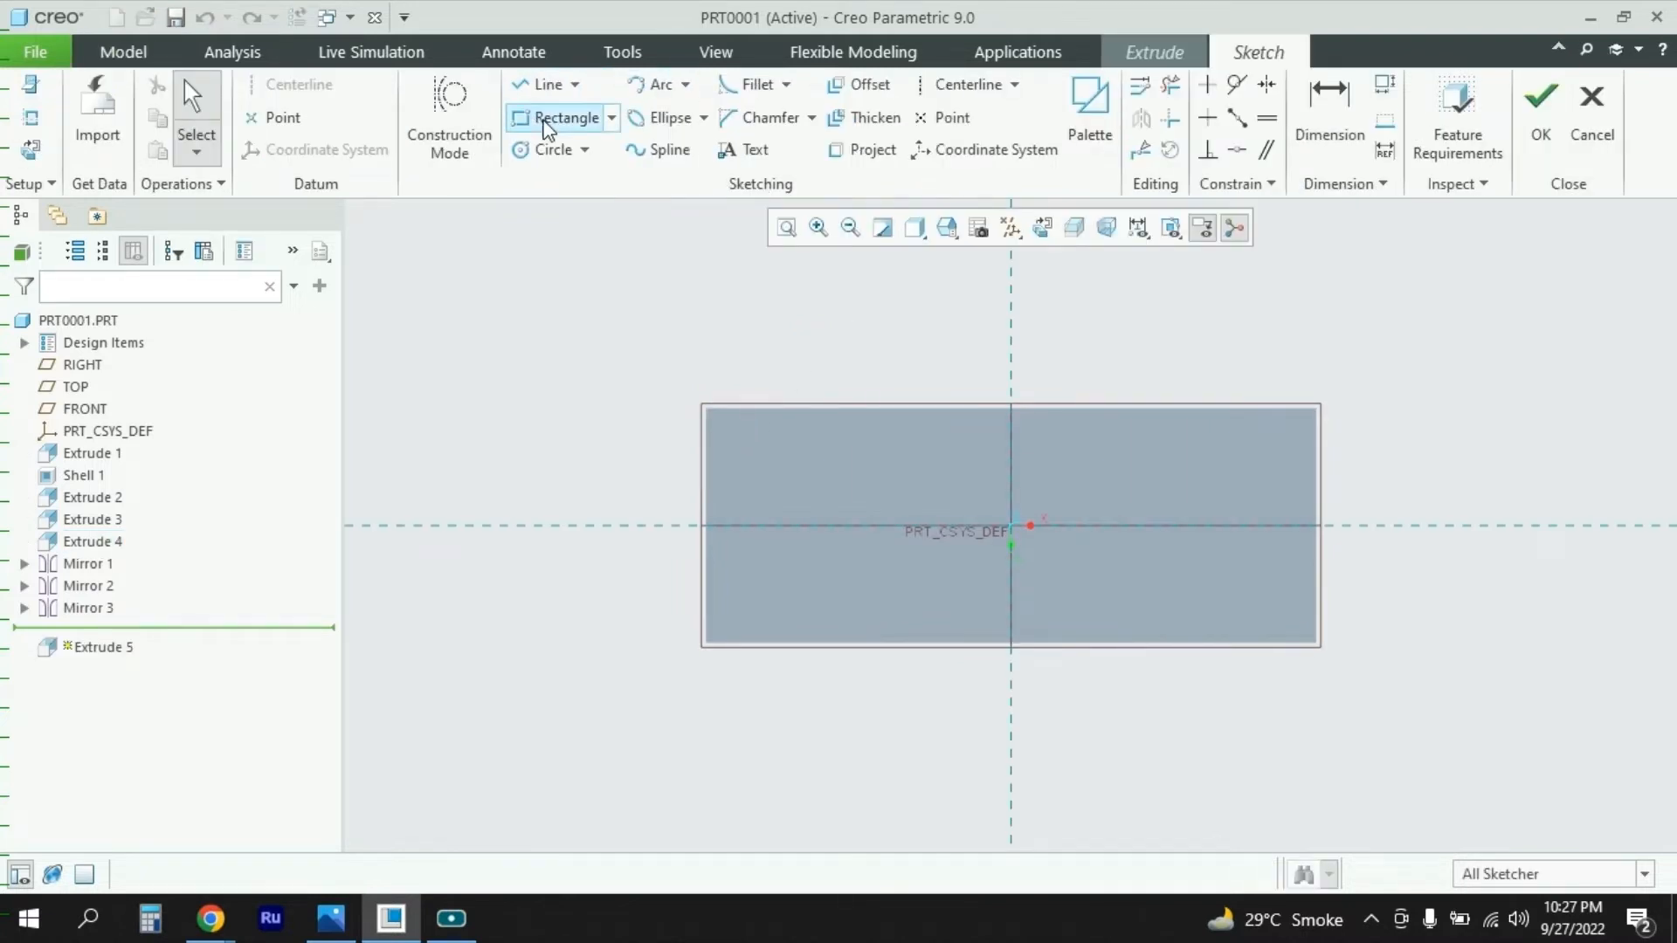
{"action": "left_click", "coordinate": [545, 123]}
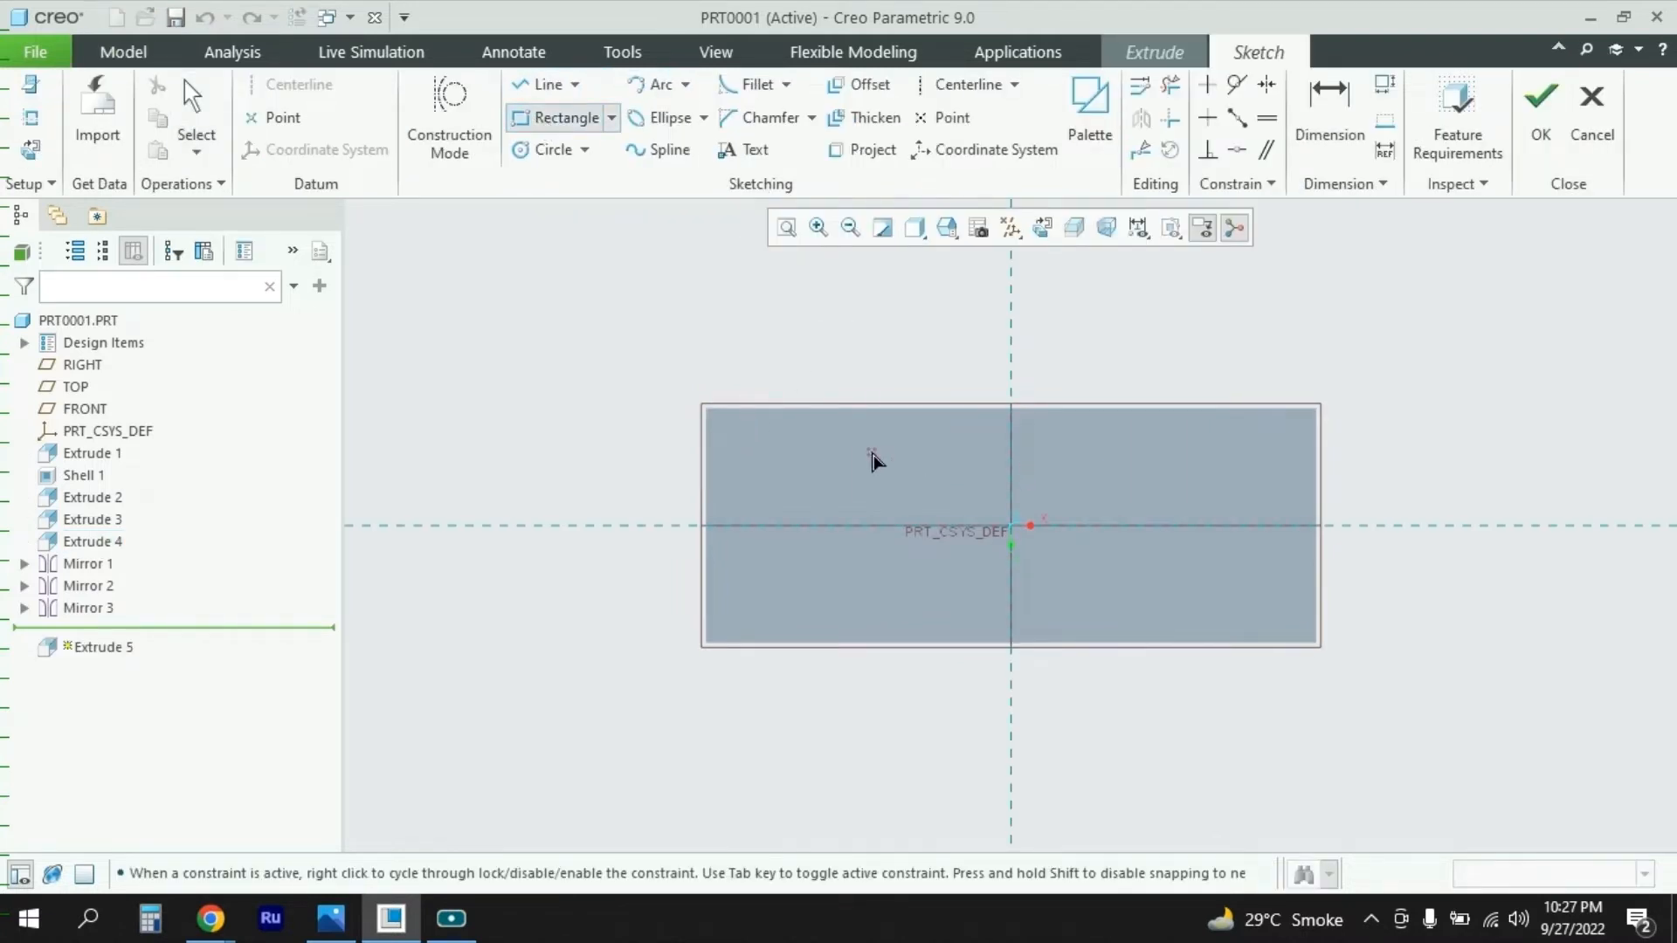
{"action": "left_click", "coordinate": [683, 398]}
{"action": "left_click", "coordinate": [762, 447]}
{"action": "middle_click", "coordinate": [756, 524]}
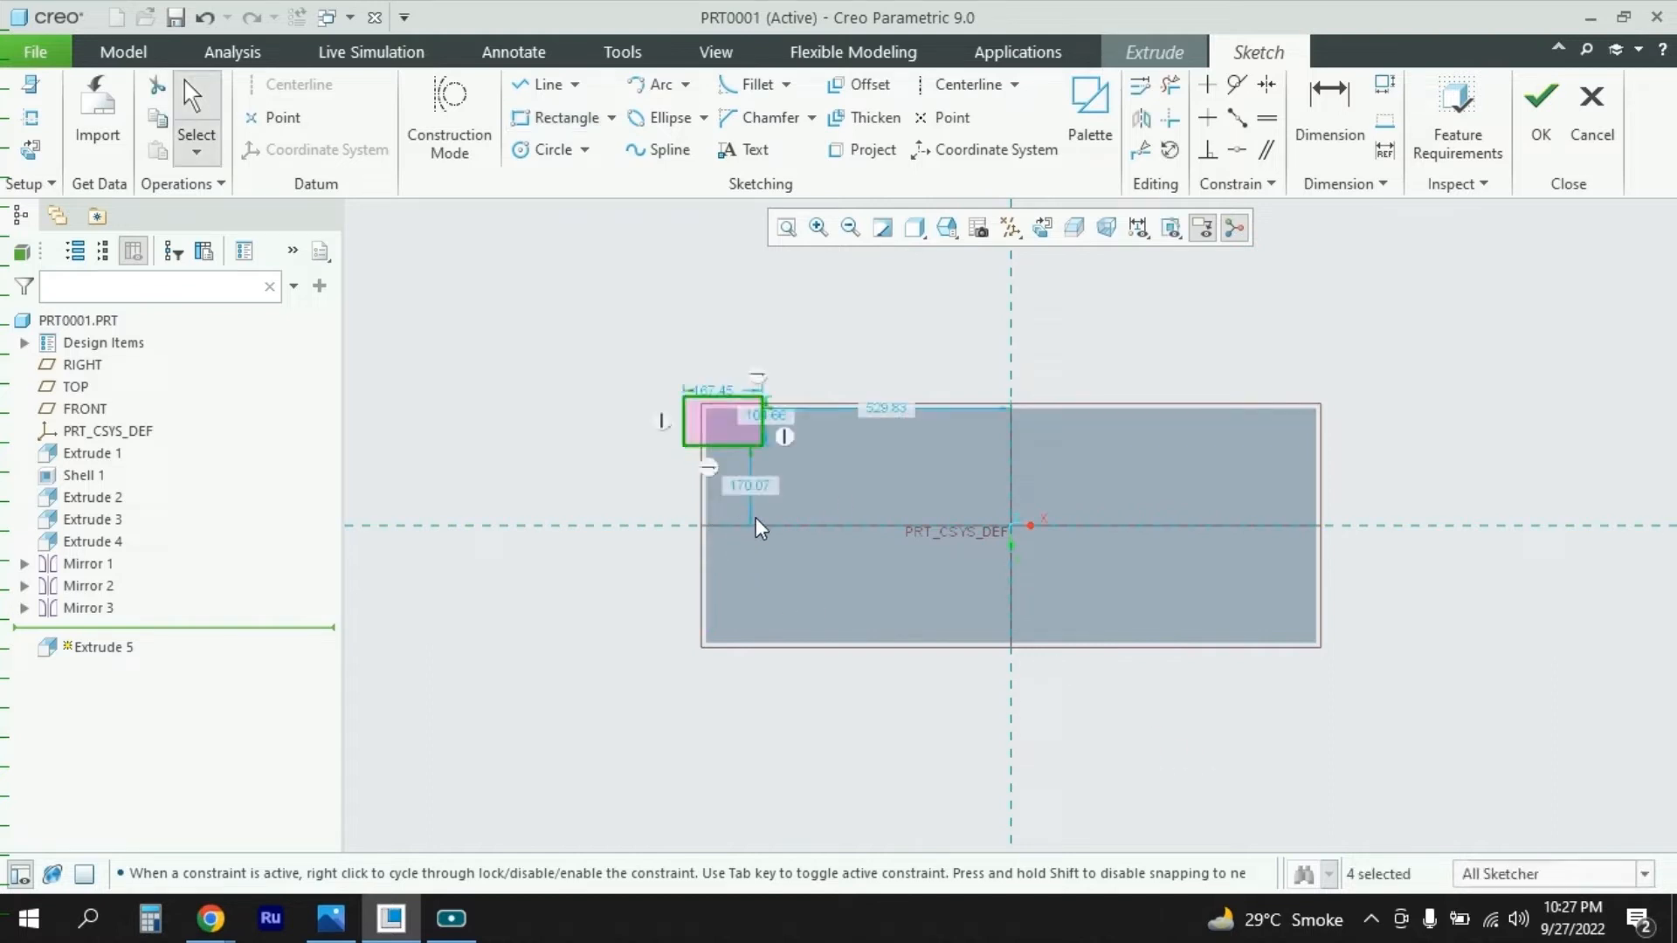
Step: Check the foot plate size in the Bagging Table reference drawing and set the sketched rectangle to 100 by 100 mm
{"action": "left_click", "coordinate": [330, 918]}
{"action": "scroll", "coordinate": [328, 731], "scroll_direction": "down", "scroll_amount": 3}
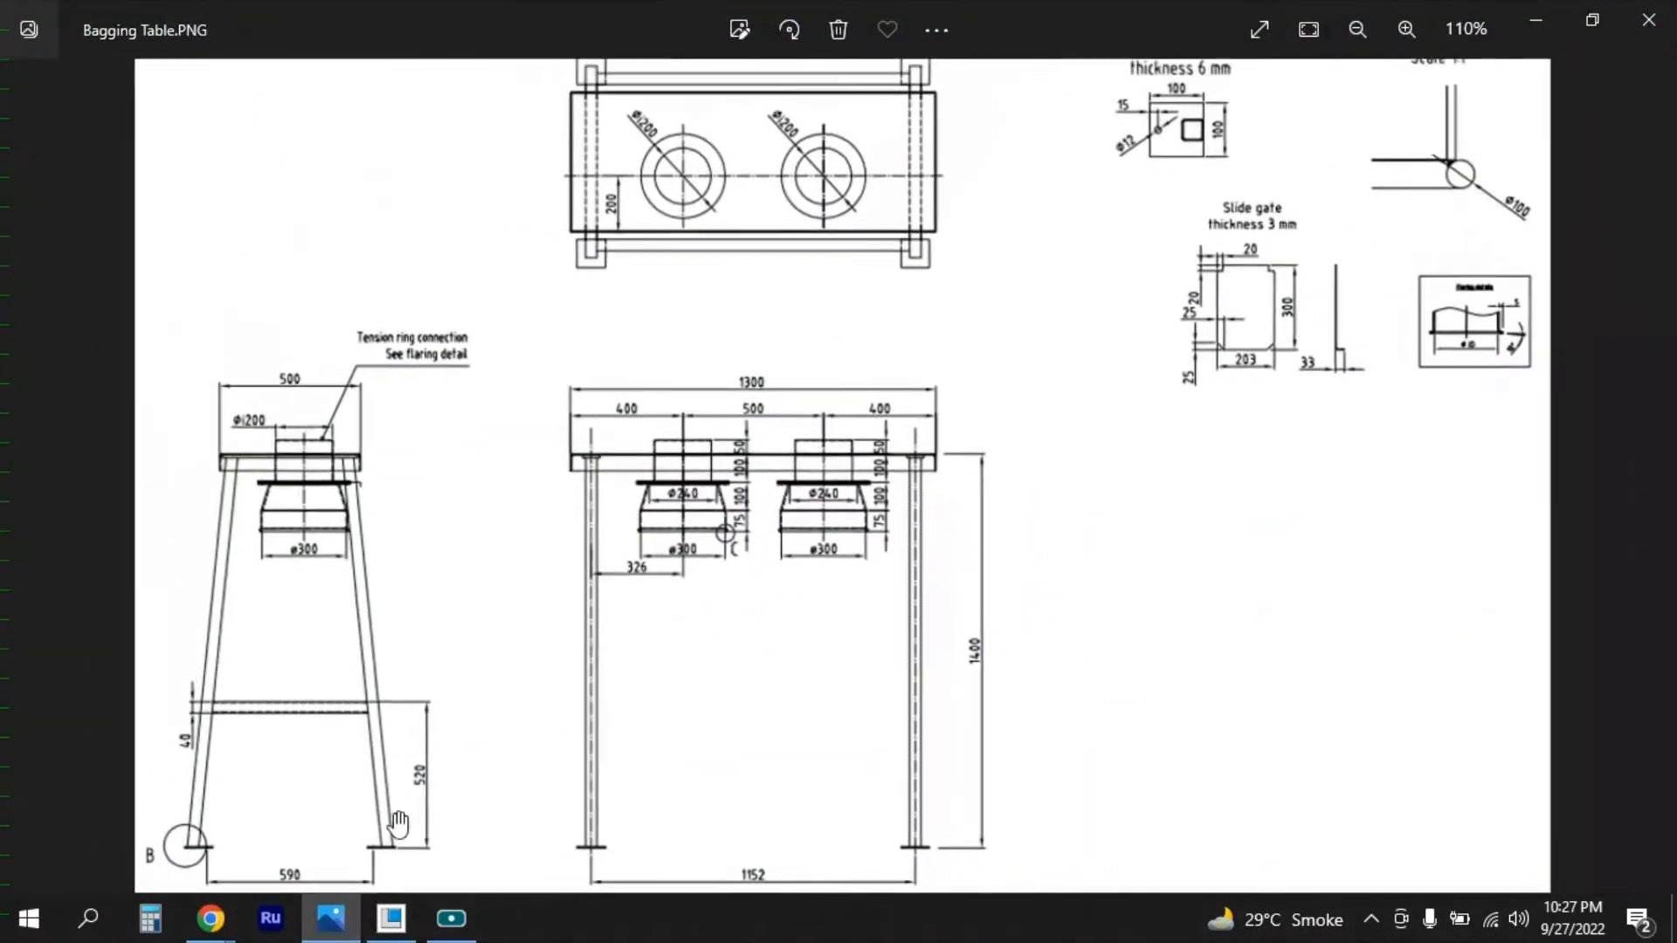
{"action": "scroll", "coordinate": [401, 791], "scroll_direction": "up", "scroll_amount": 4}
{"action": "left_click_drag", "start_coordinate": [1133, 535], "coordinate": [840, 776]}
{"action": "left_click_drag", "start_coordinate": [1460, 355], "coordinate": [1157, 581]}
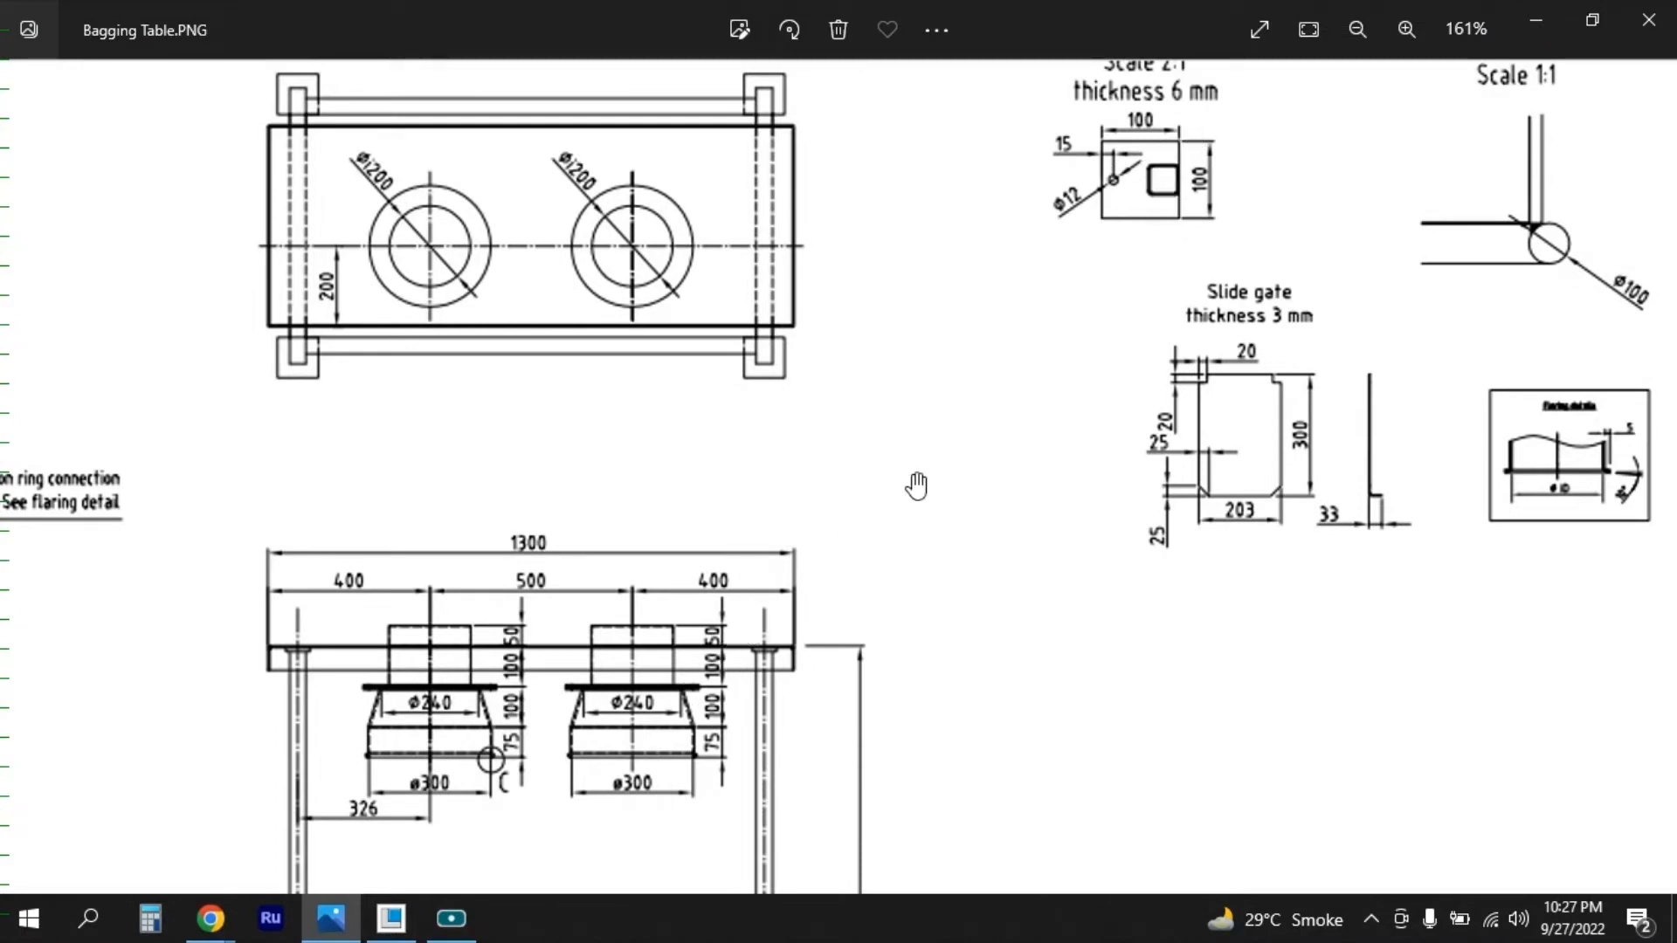
{"action": "key", "text": "alt+Tab"}
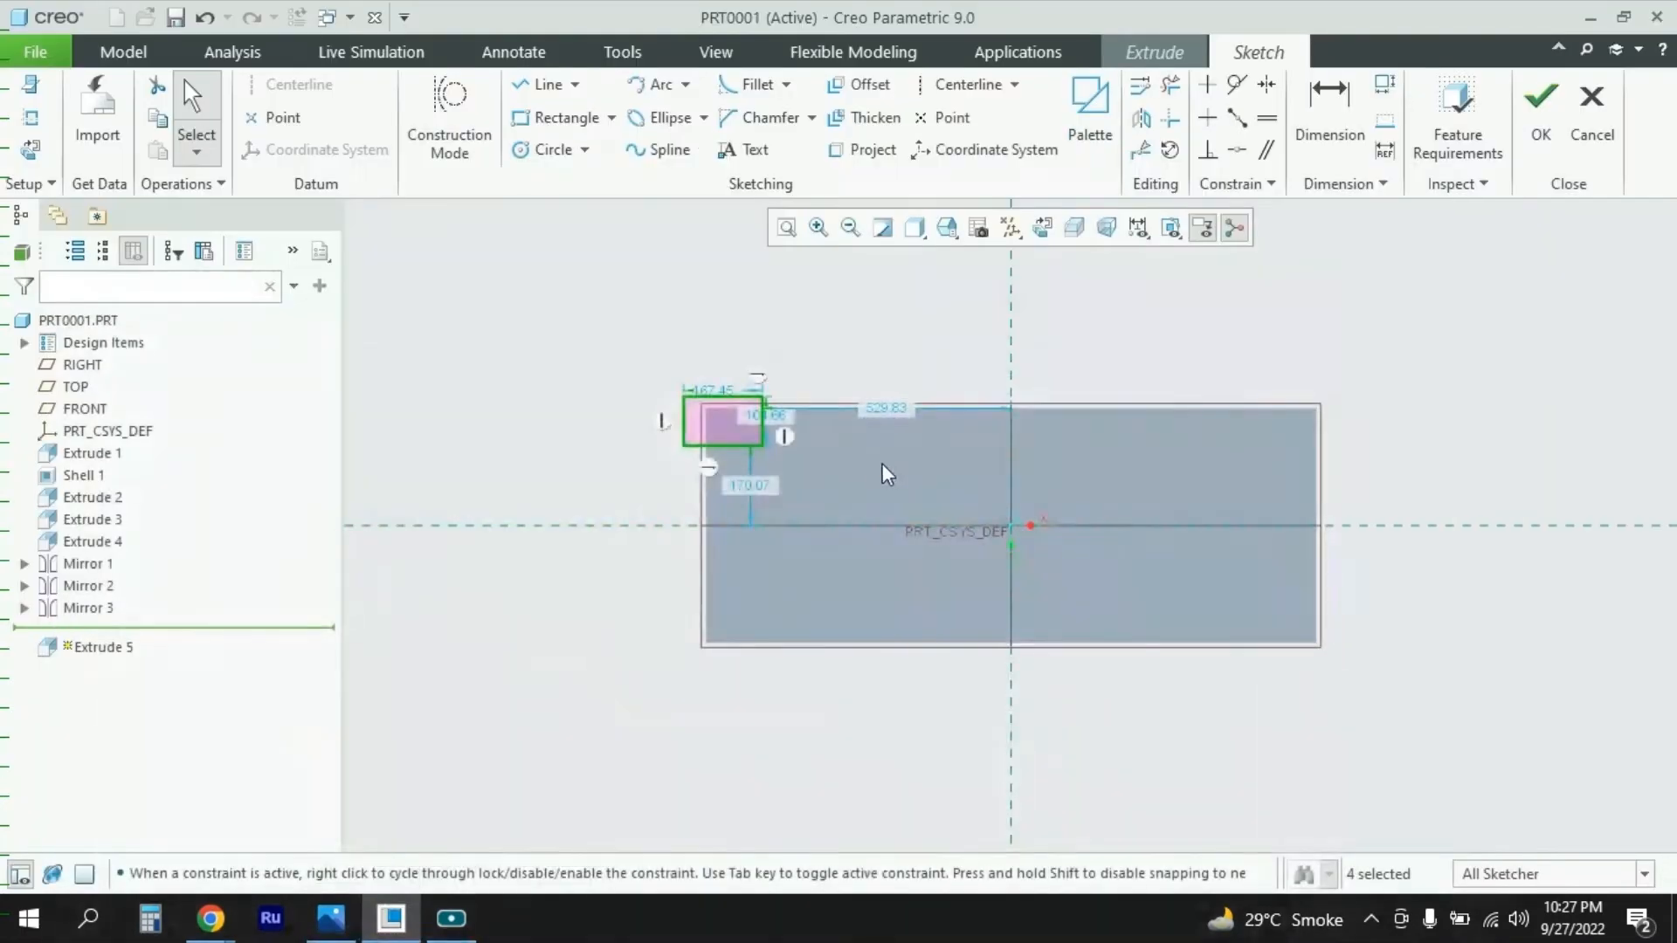
{"action": "double_click", "coordinate": [712, 393]}
{"action": "type", "text": "1"}
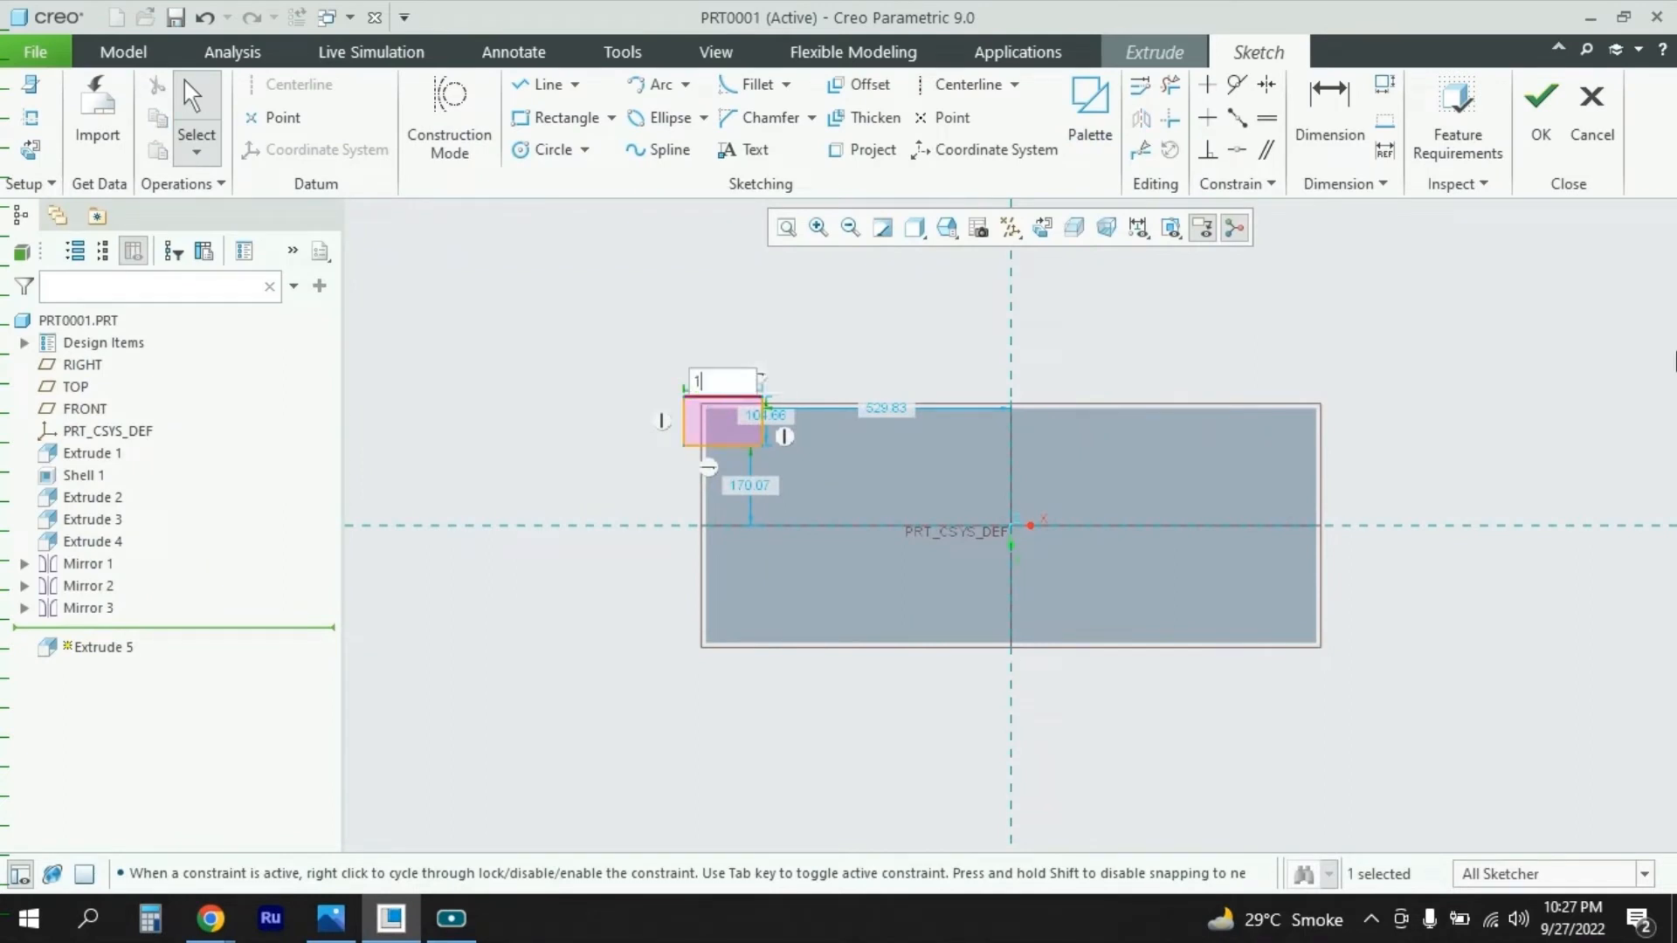
{"action": "type", "text": "00"}
{"action": "key", "text": "Return"}
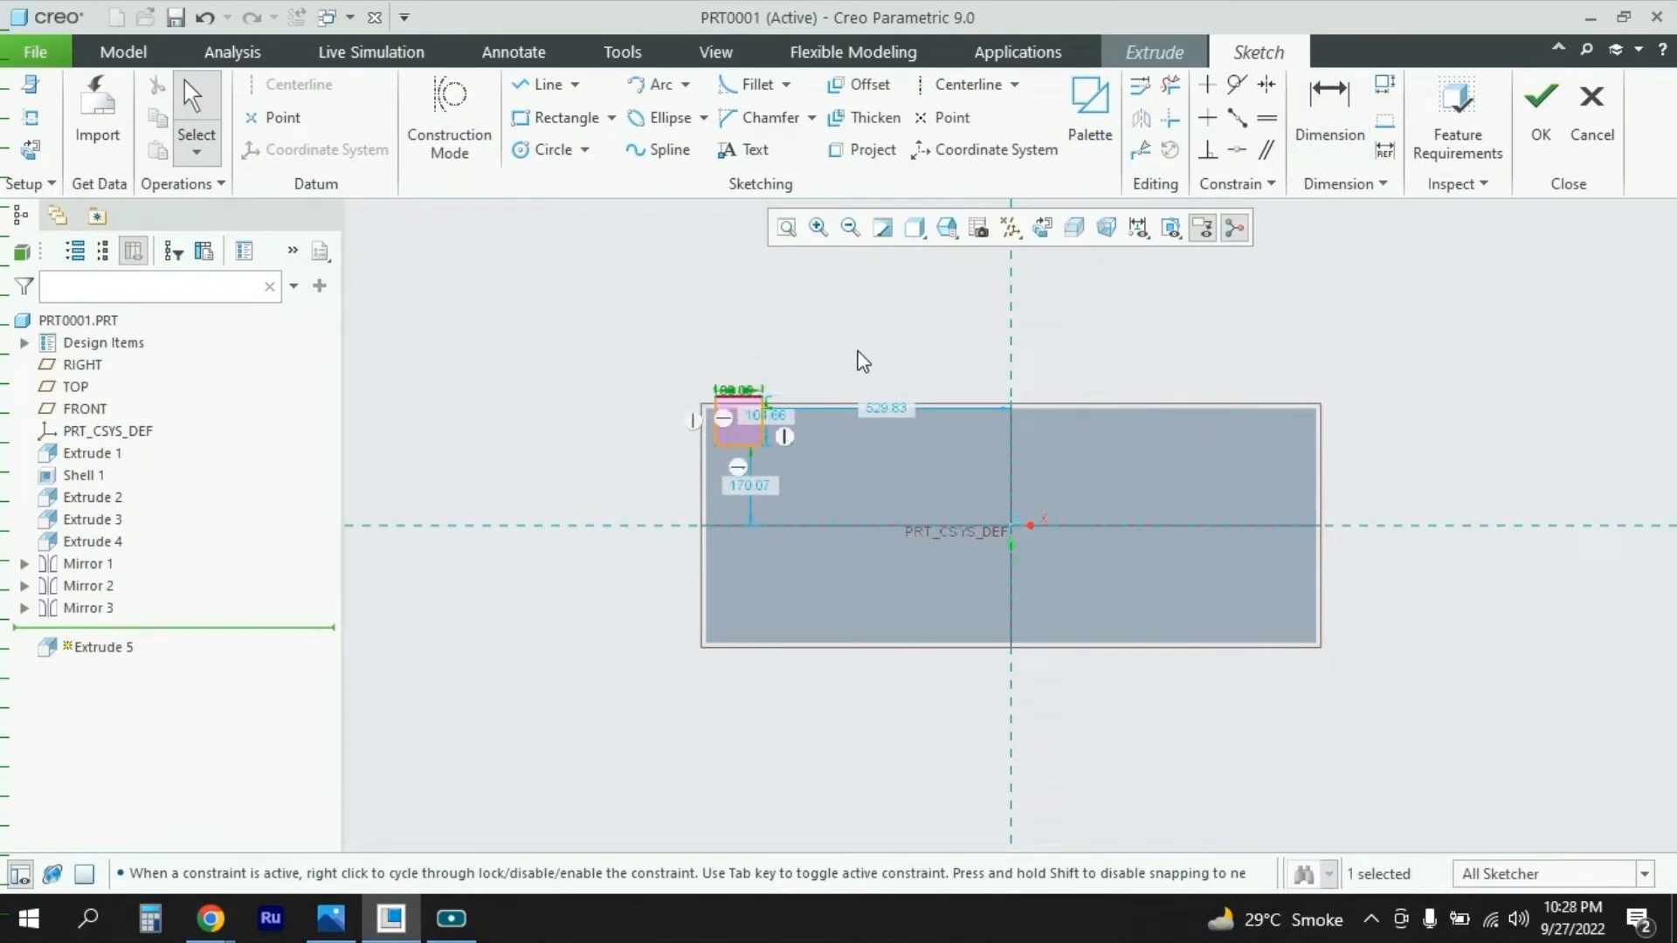
{"action": "double_click", "coordinate": [775, 424]}
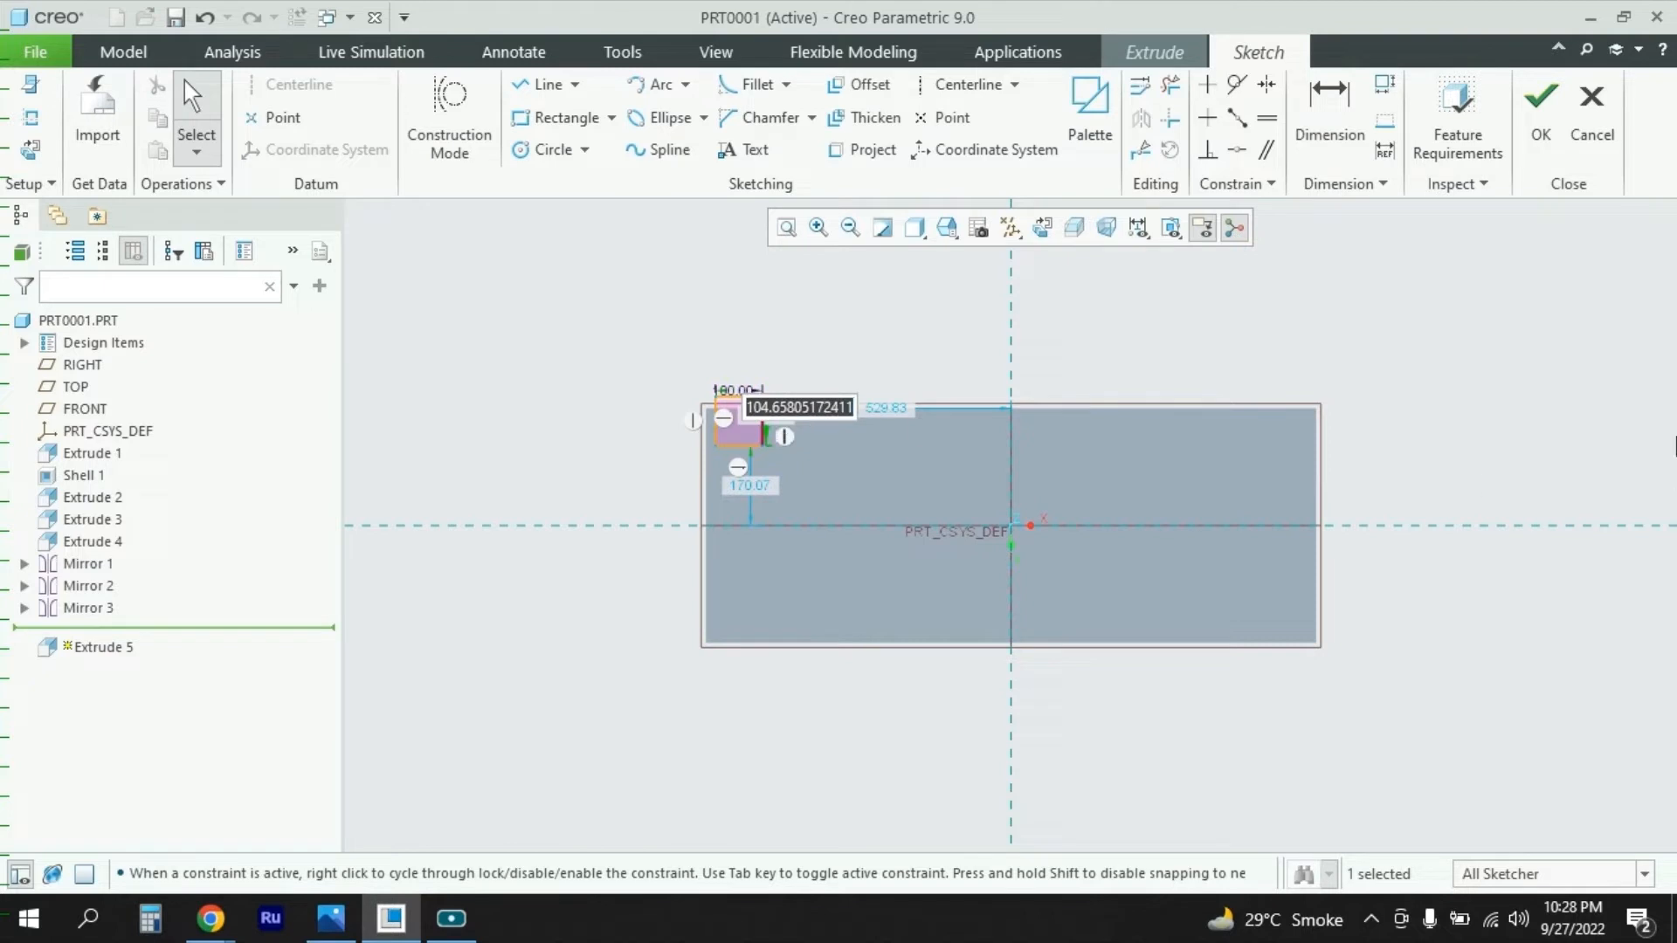
{"action": "type", "text": "100"}
{"action": "key", "text": "Return"}
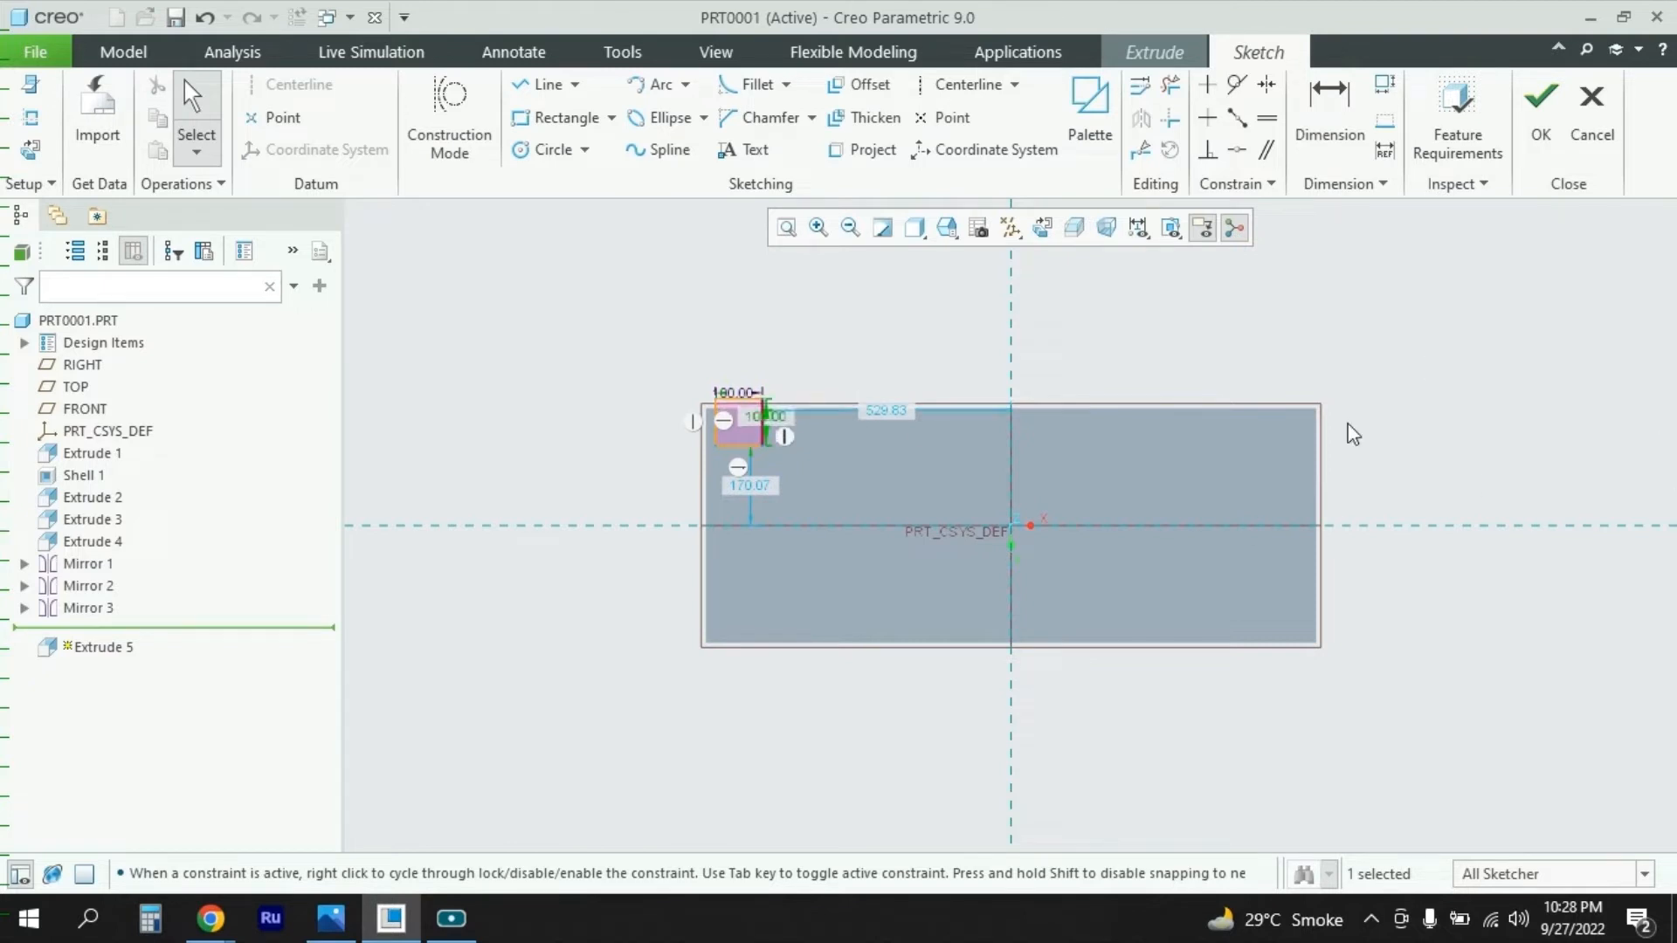
Step: Finish the foot plate sketch and set the extrusion depth to 6 mm
{"action": "left_click", "coordinate": [1541, 109]}
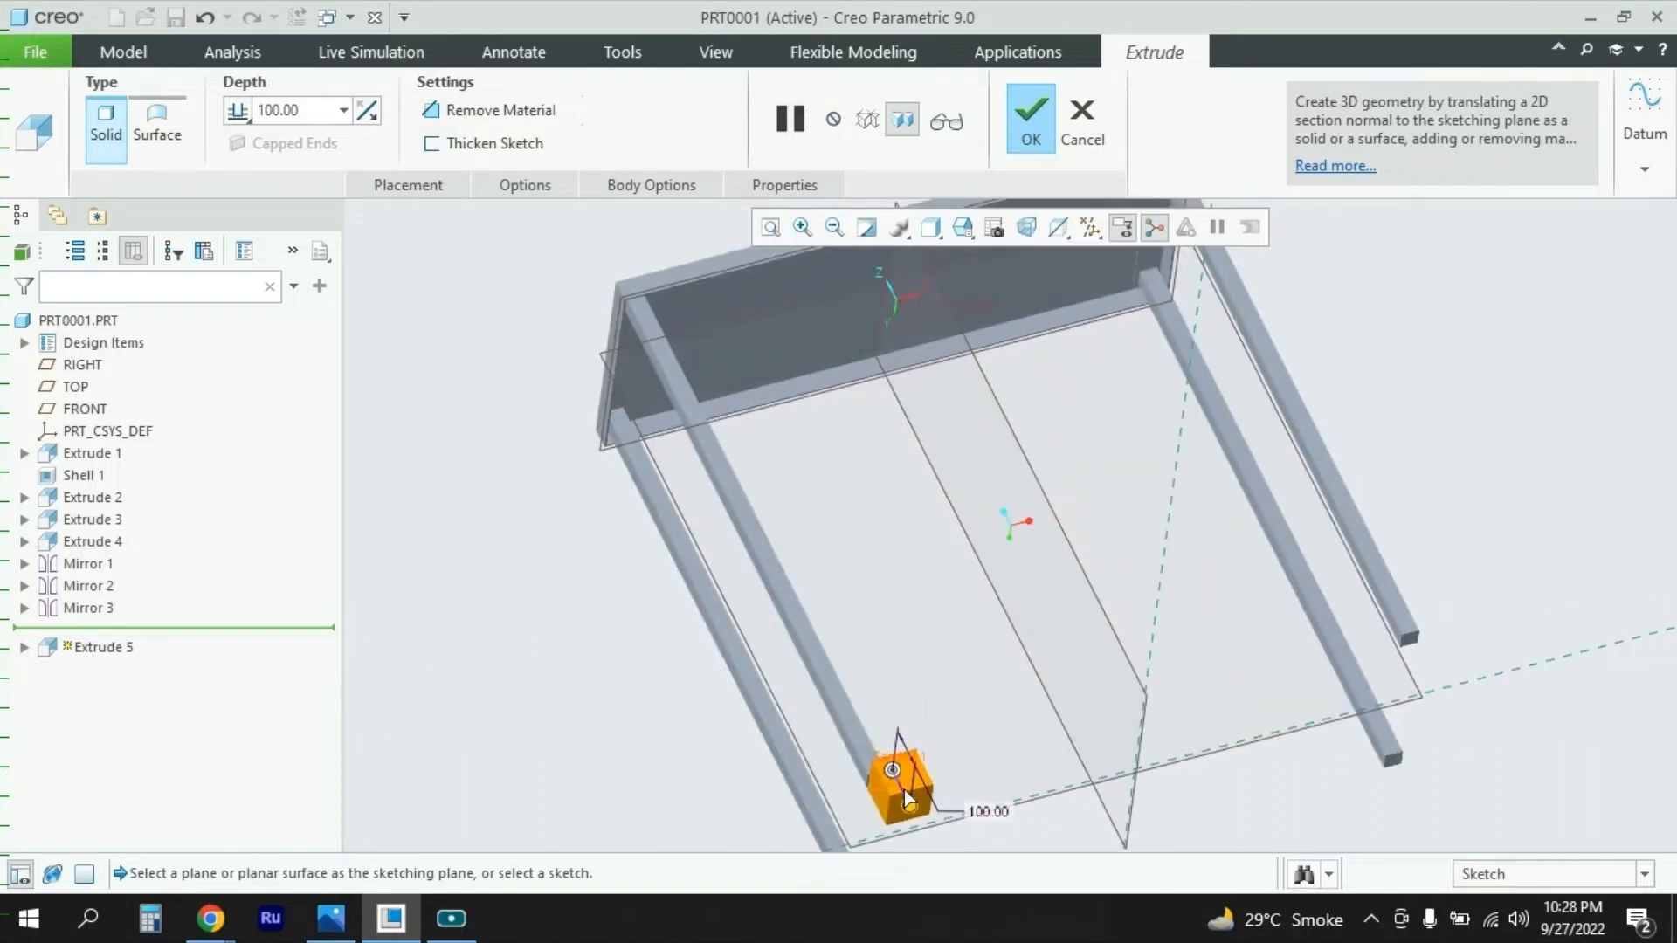
{"action": "double_click", "coordinate": [310, 116]}
{"action": "type", "text": "6"}
{"action": "key", "text": "Return"}
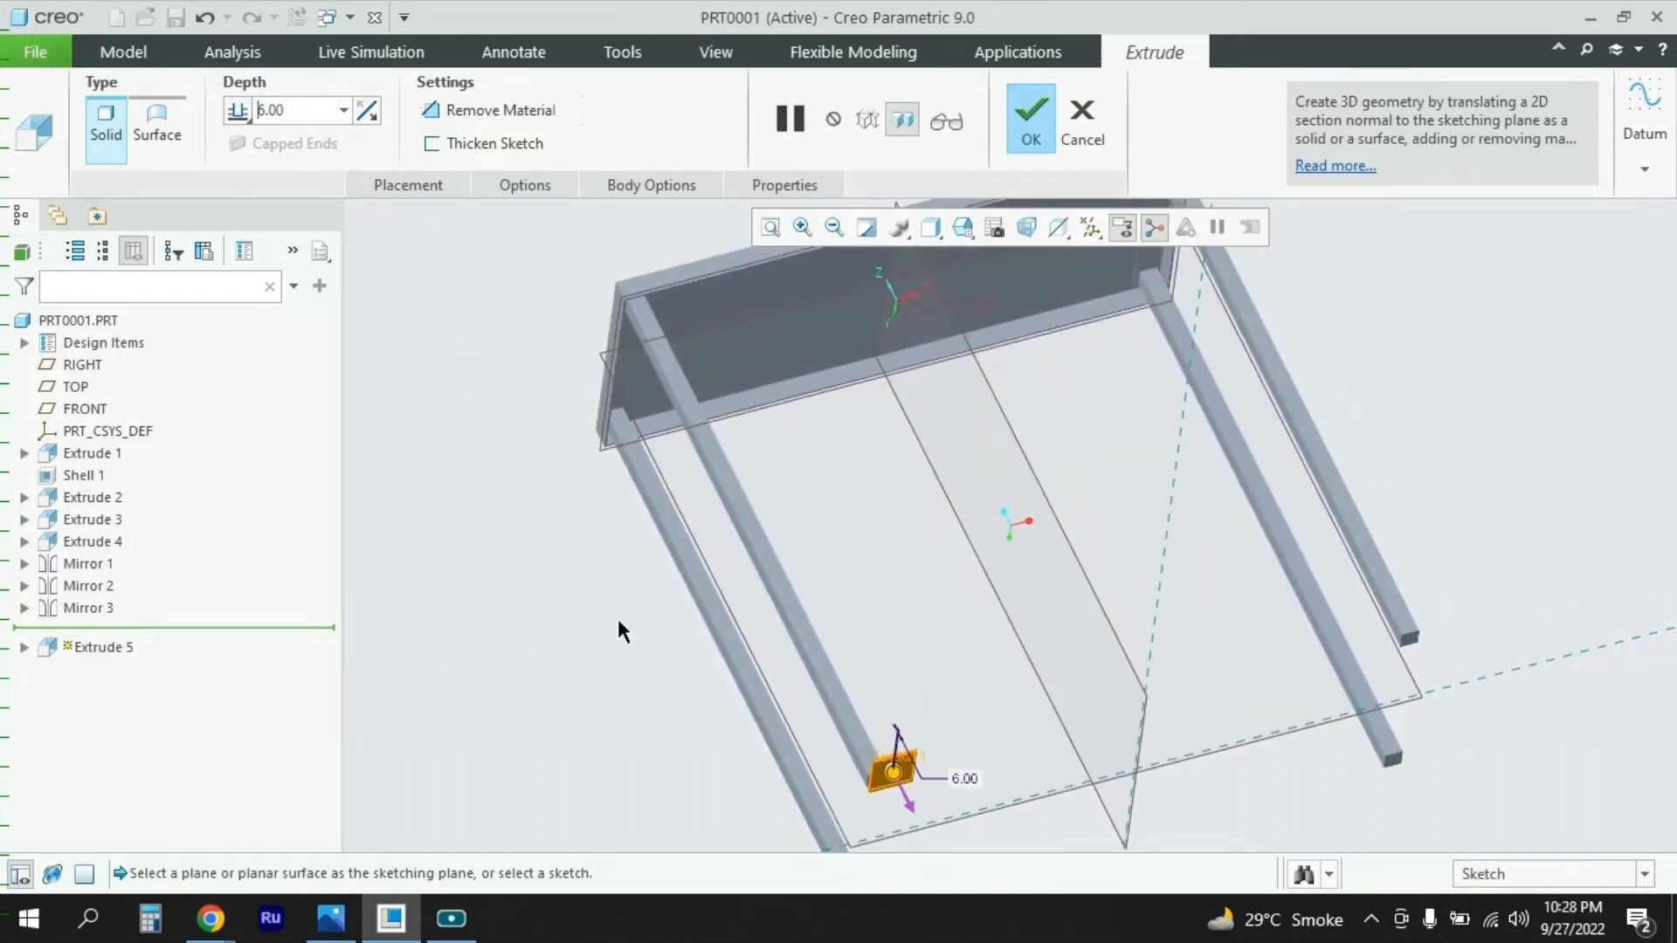
Step: Inspect the foot plate preview against the leg's end from several angles and accept the extrusion
{"action": "scroll", "coordinate": [686, 536], "scroll_direction": "down", "scroll_amount": 3}
{"action": "middle_click_drag", "start_coordinate": [801, 599], "coordinate": [706, 511]}
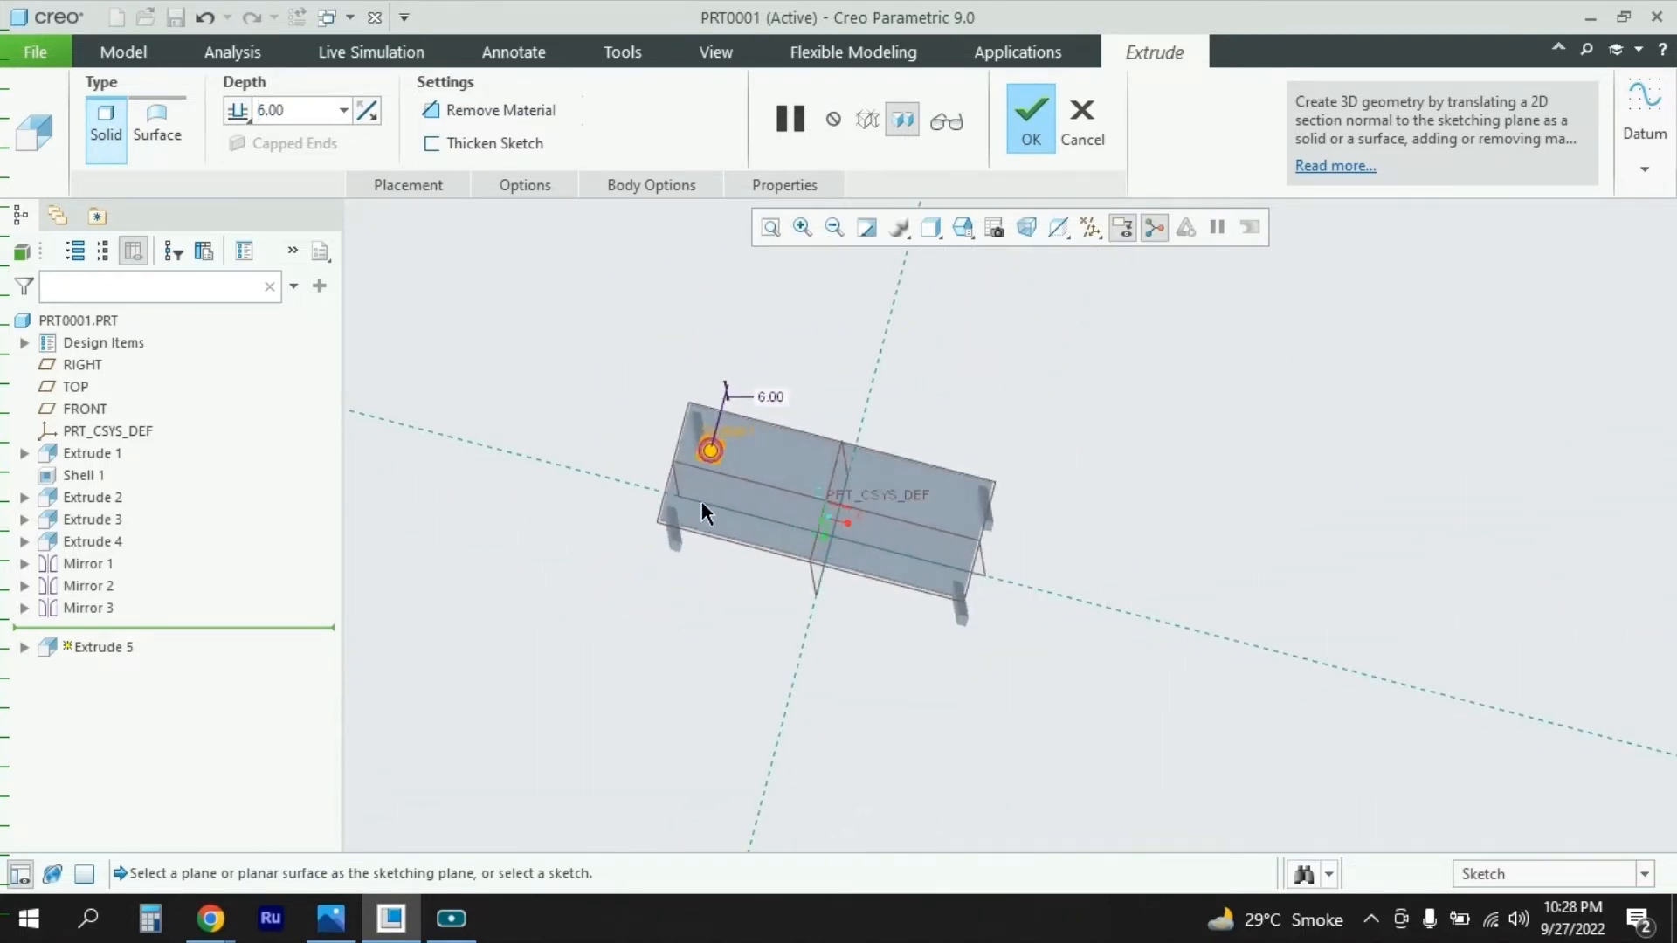
{"action": "scroll", "coordinate": [700, 501], "scroll_direction": "up", "scroll_amount": 8}
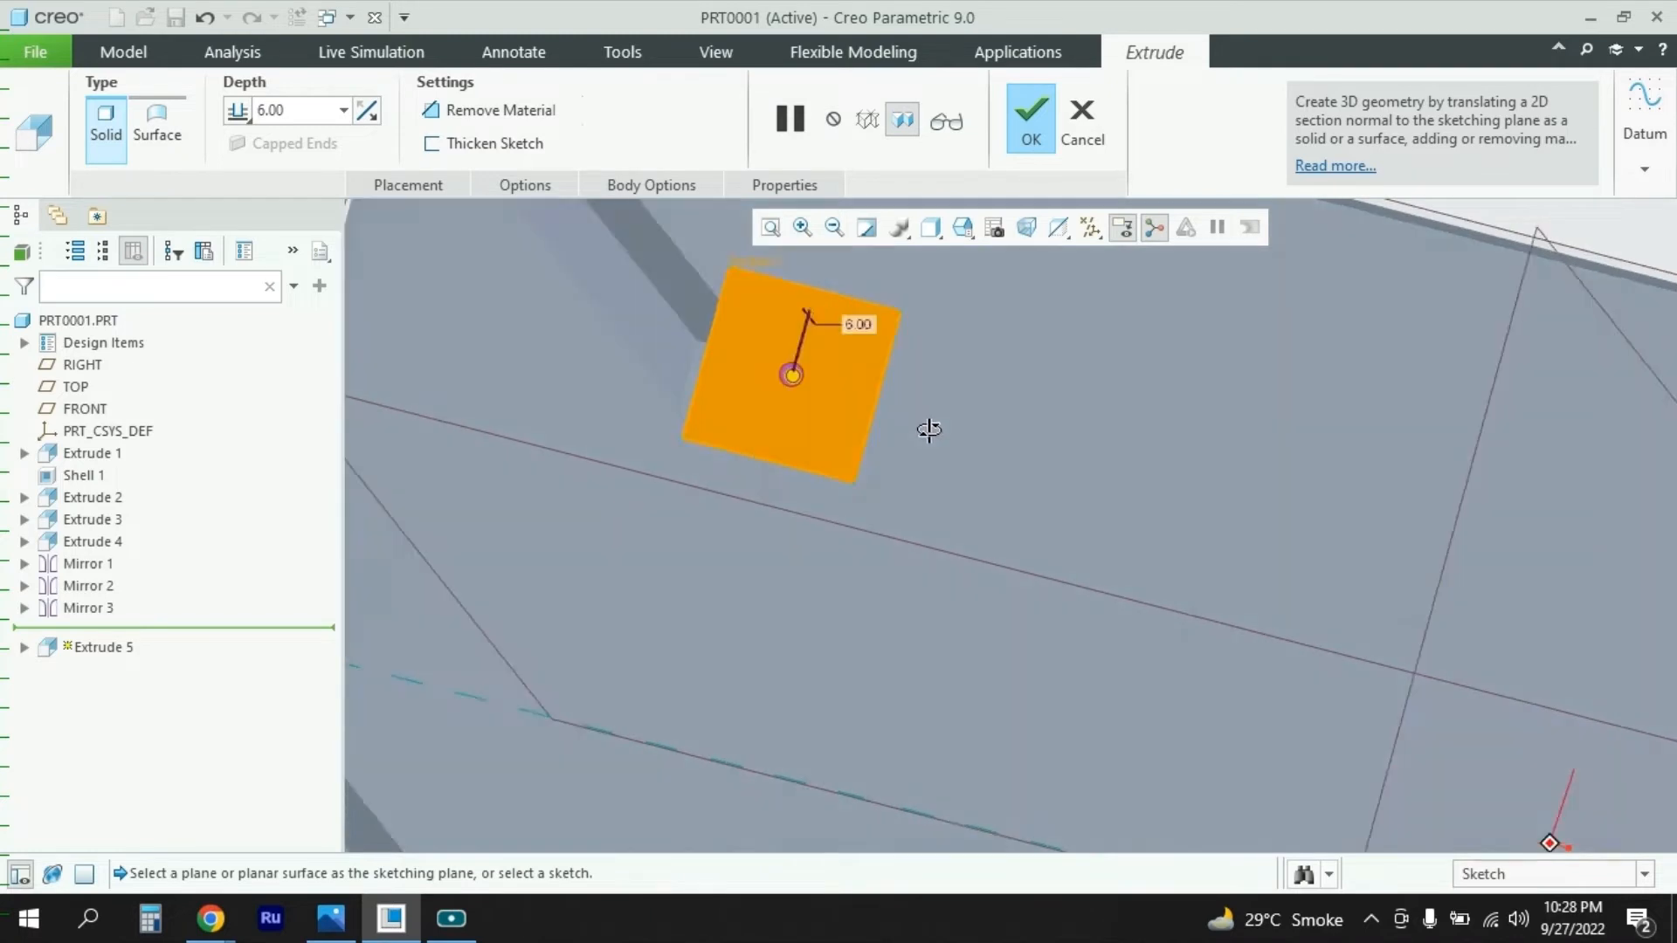
{"action": "middle_click_drag", "start_coordinate": [929, 429], "coordinate": [1080, 520]}
{"action": "scroll", "coordinate": [939, 435], "scroll_direction": "down", "scroll_amount": 5}
{"action": "scroll", "coordinate": [819, 458], "scroll_direction": "down", "scroll_amount": 2}
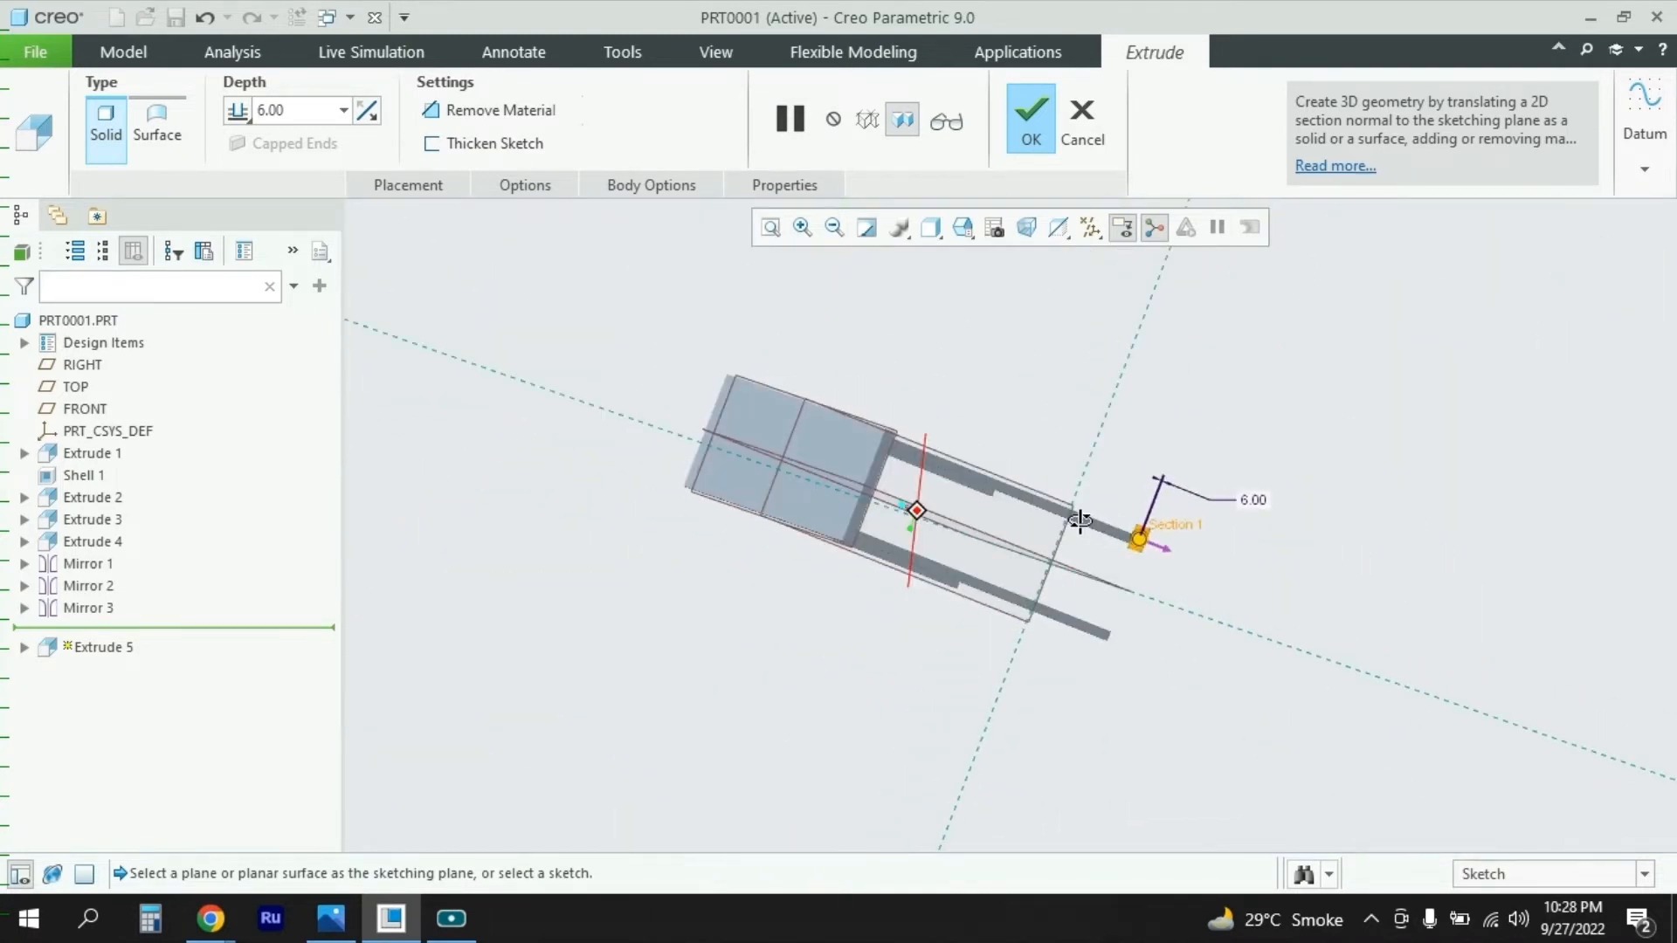
{"action": "scroll", "coordinate": [1142, 539], "scroll_direction": "up", "scroll_amount": 8}
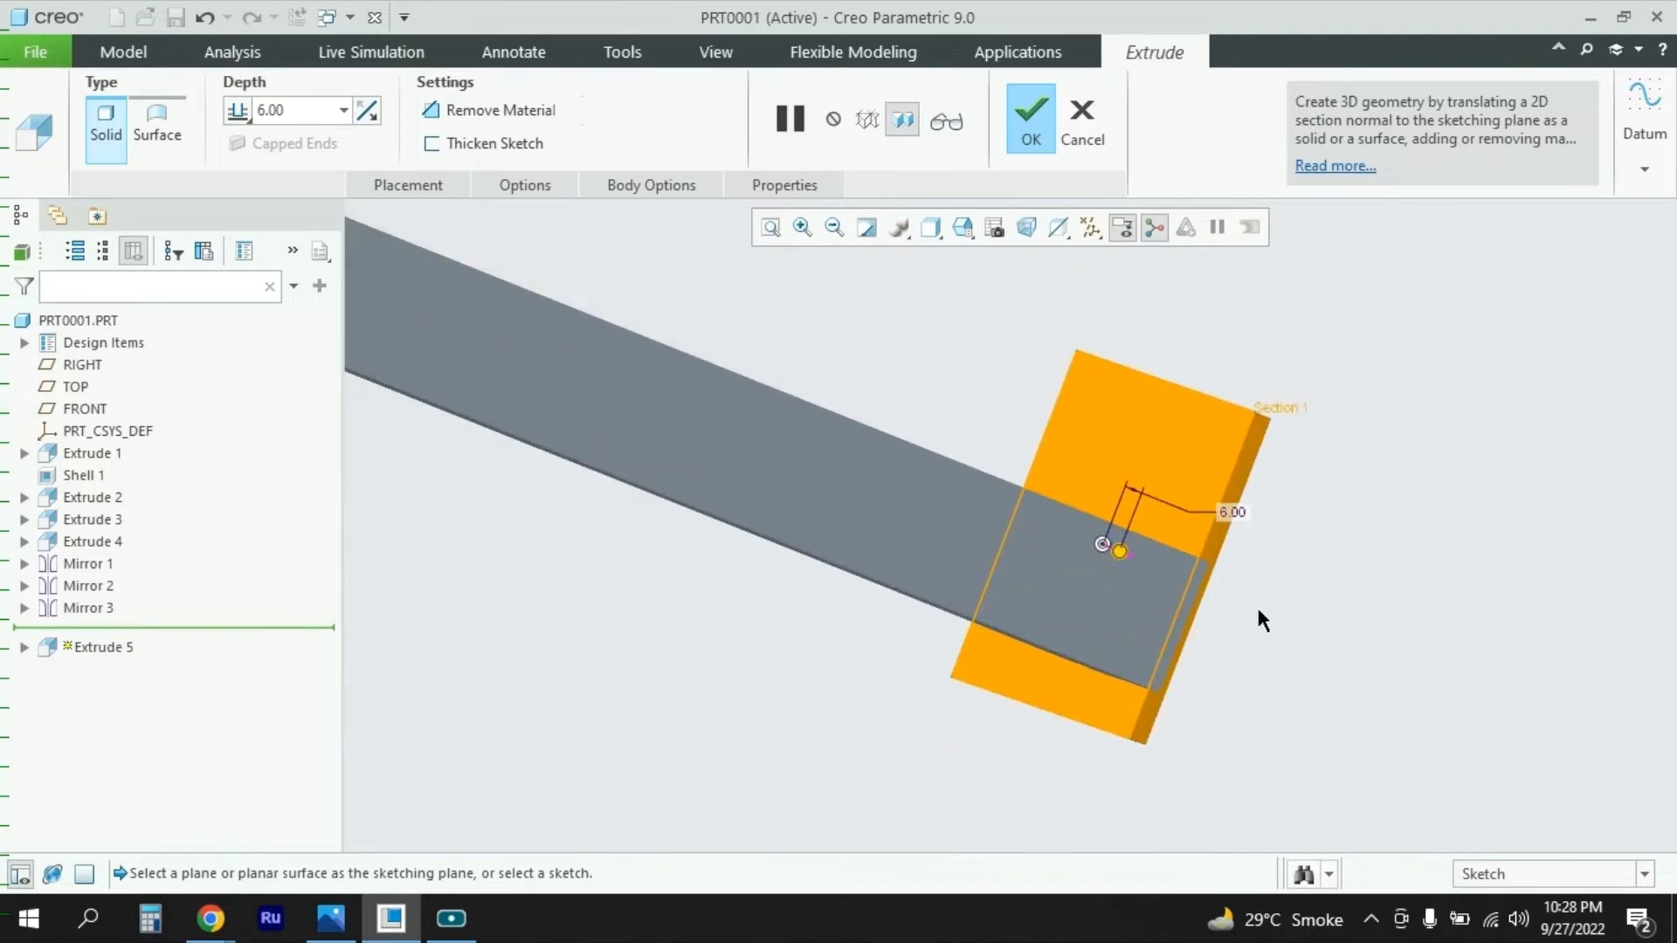
{"action": "middle_click_drag", "start_coordinate": [1258, 611], "coordinate": [1322, 602]}
{"action": "scroll", "coordinate": [1322, 602], "scroll_direction": "down", "scroll_amount": 4}
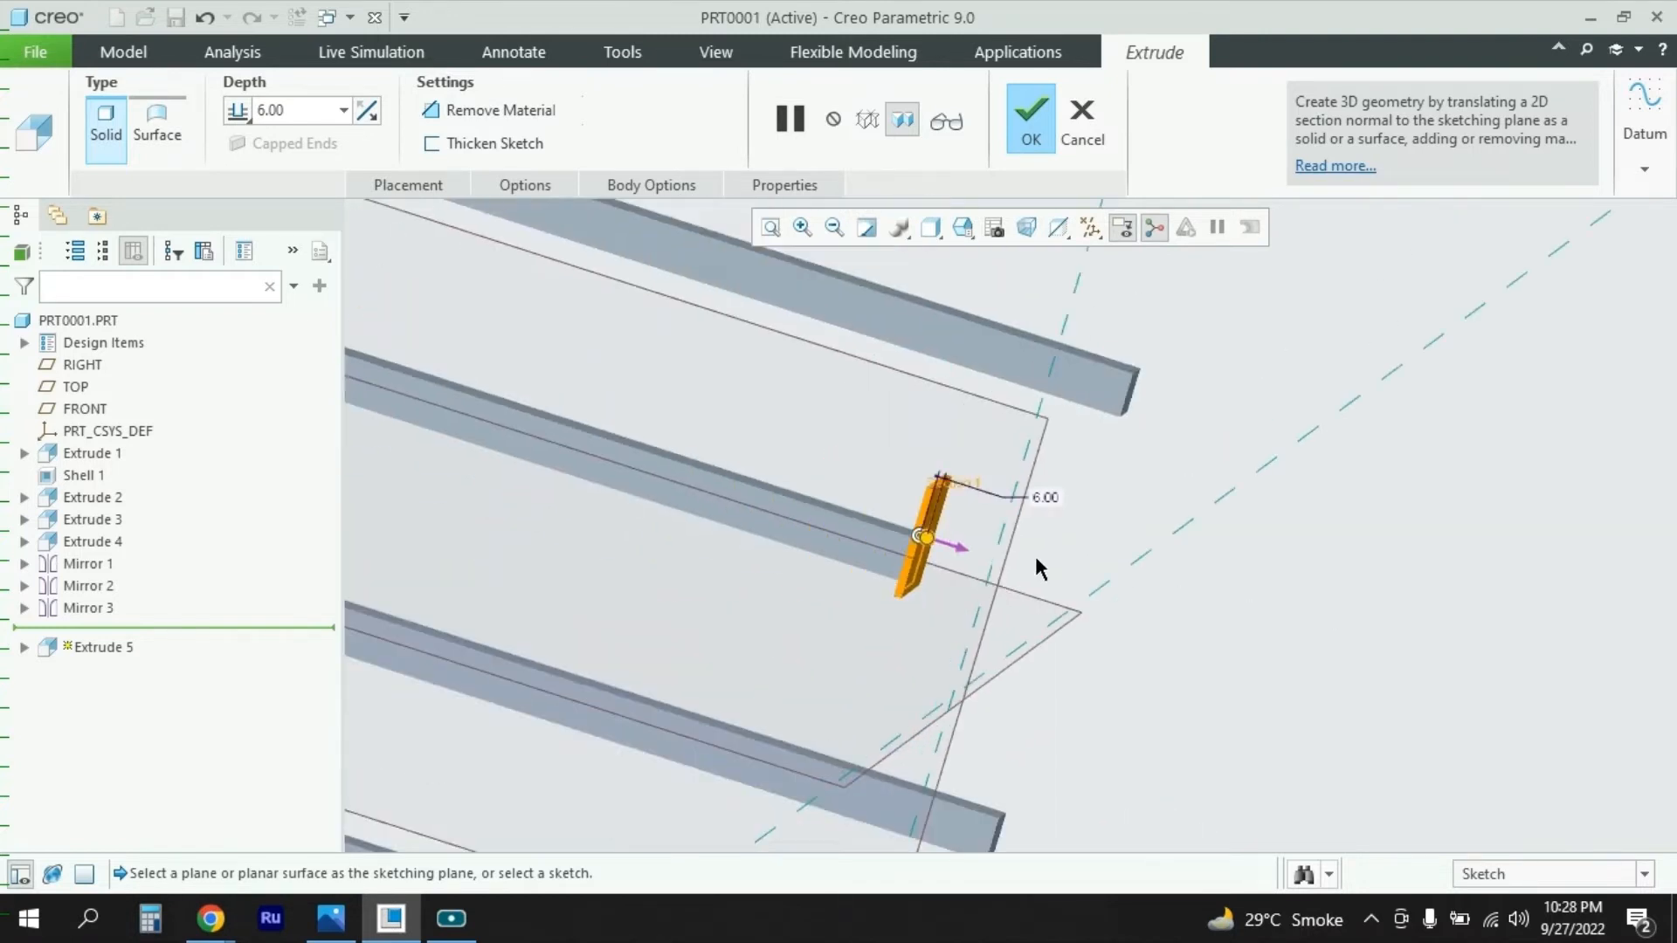
{"action": "middle_click_drag", "start_coordinate": [951, 550], "coordinate": [906, 513]}
{"action": "scroll", "coordinate": [1107, 608], "scroll_direction": "down", "scroll_amount": 5}
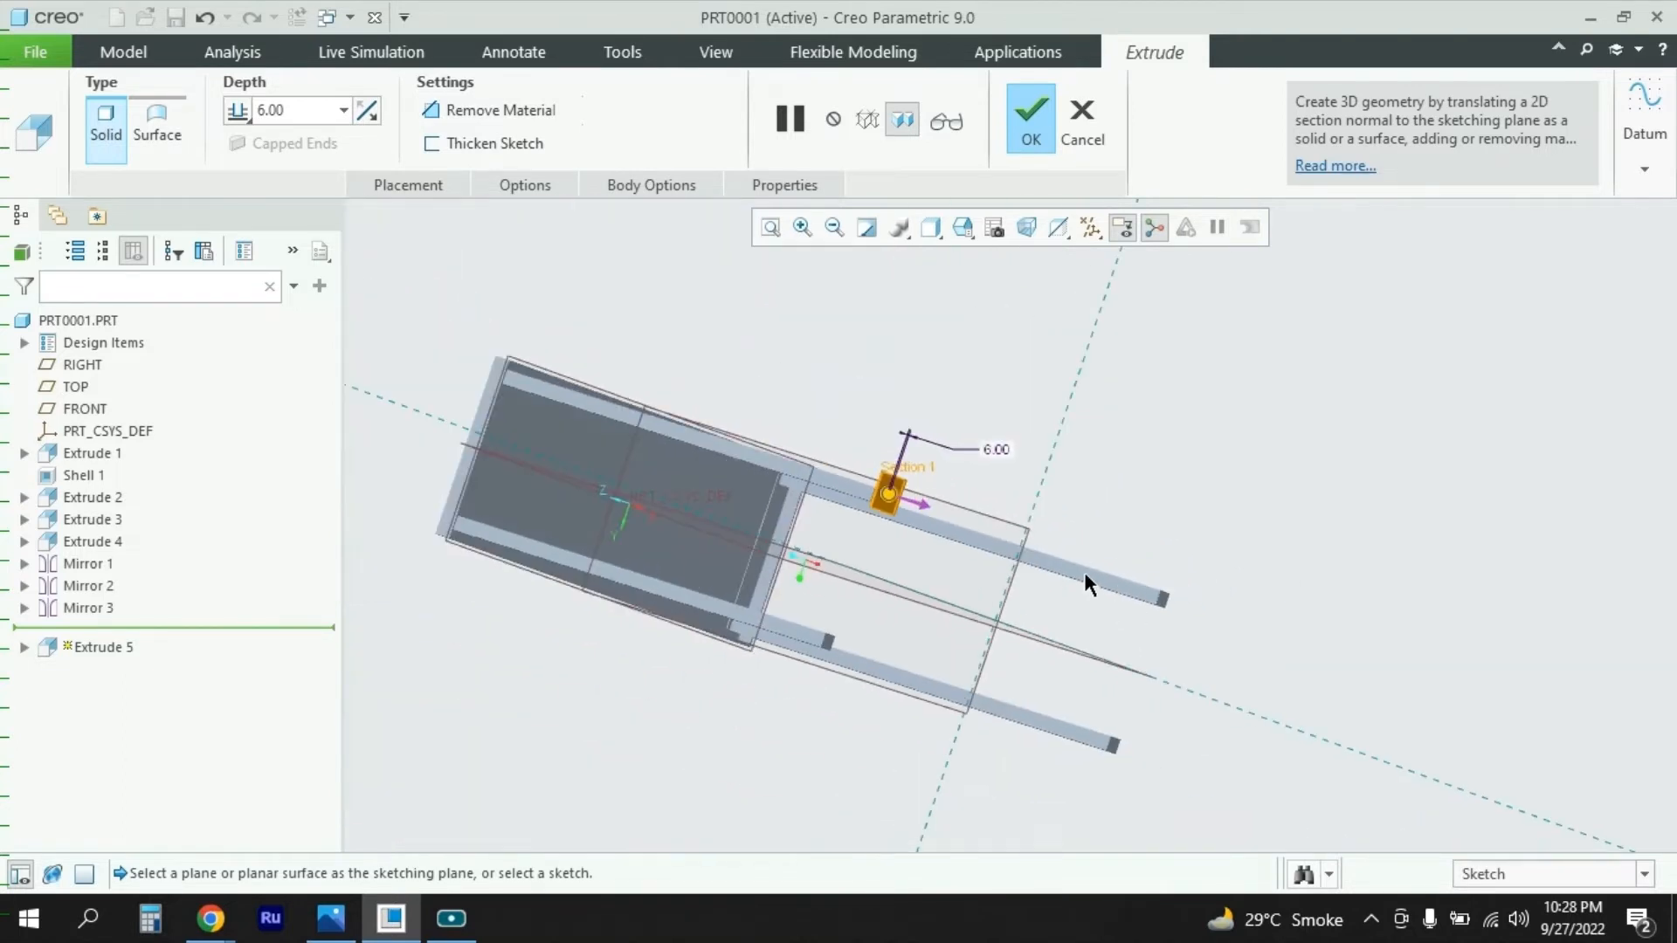
{"action": "middle_click_drag", "start_coordinate": [1085, 576], "coordinate": [1016, 535]}
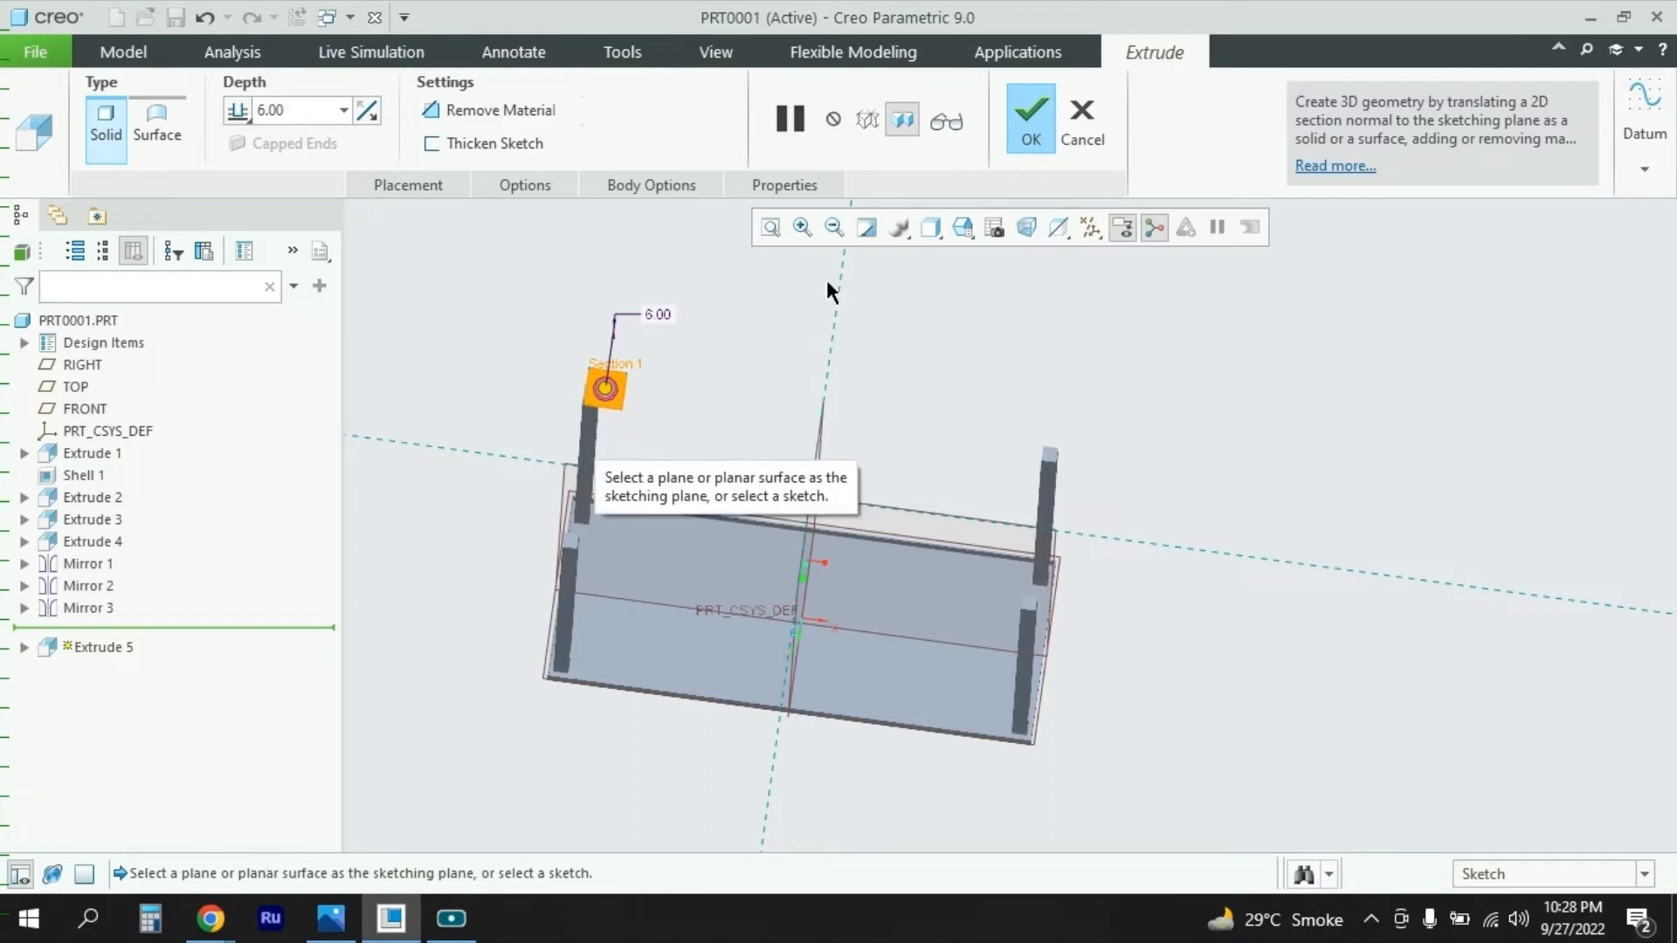
{"action": "left_click", "coordinate": [1037, 112]}
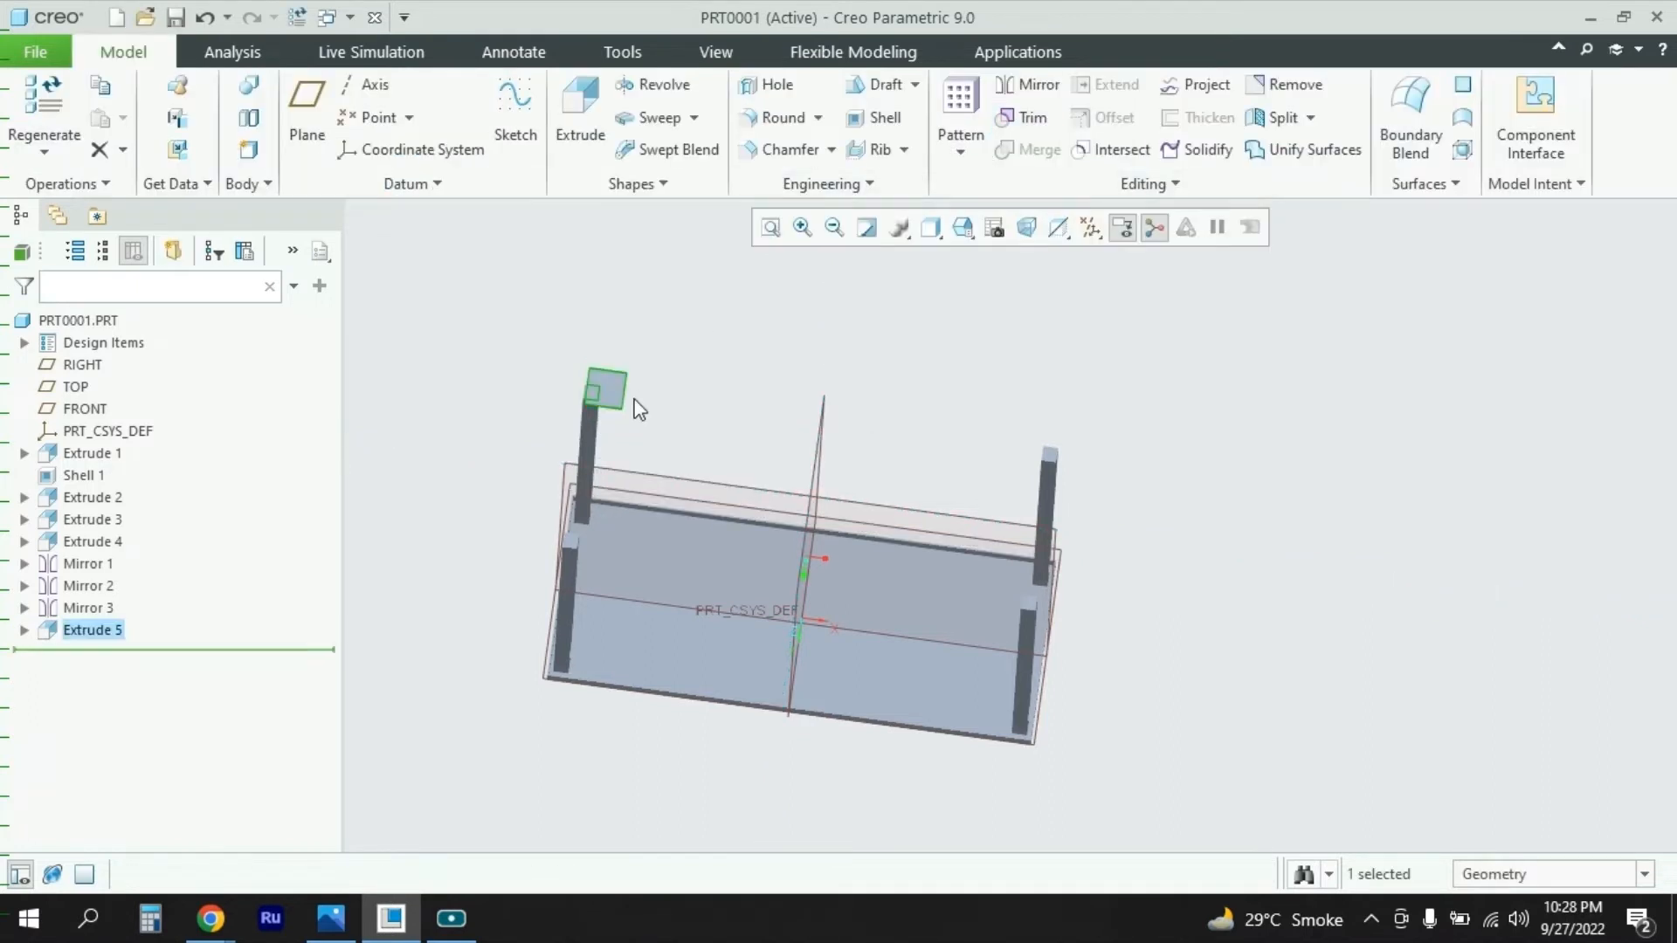
Step: Reopen the foot plate extrusion's sketch and dimension the square's left edge from the tabletop's left edge
{"action": "right_click", "coordinate": [80, 627]}
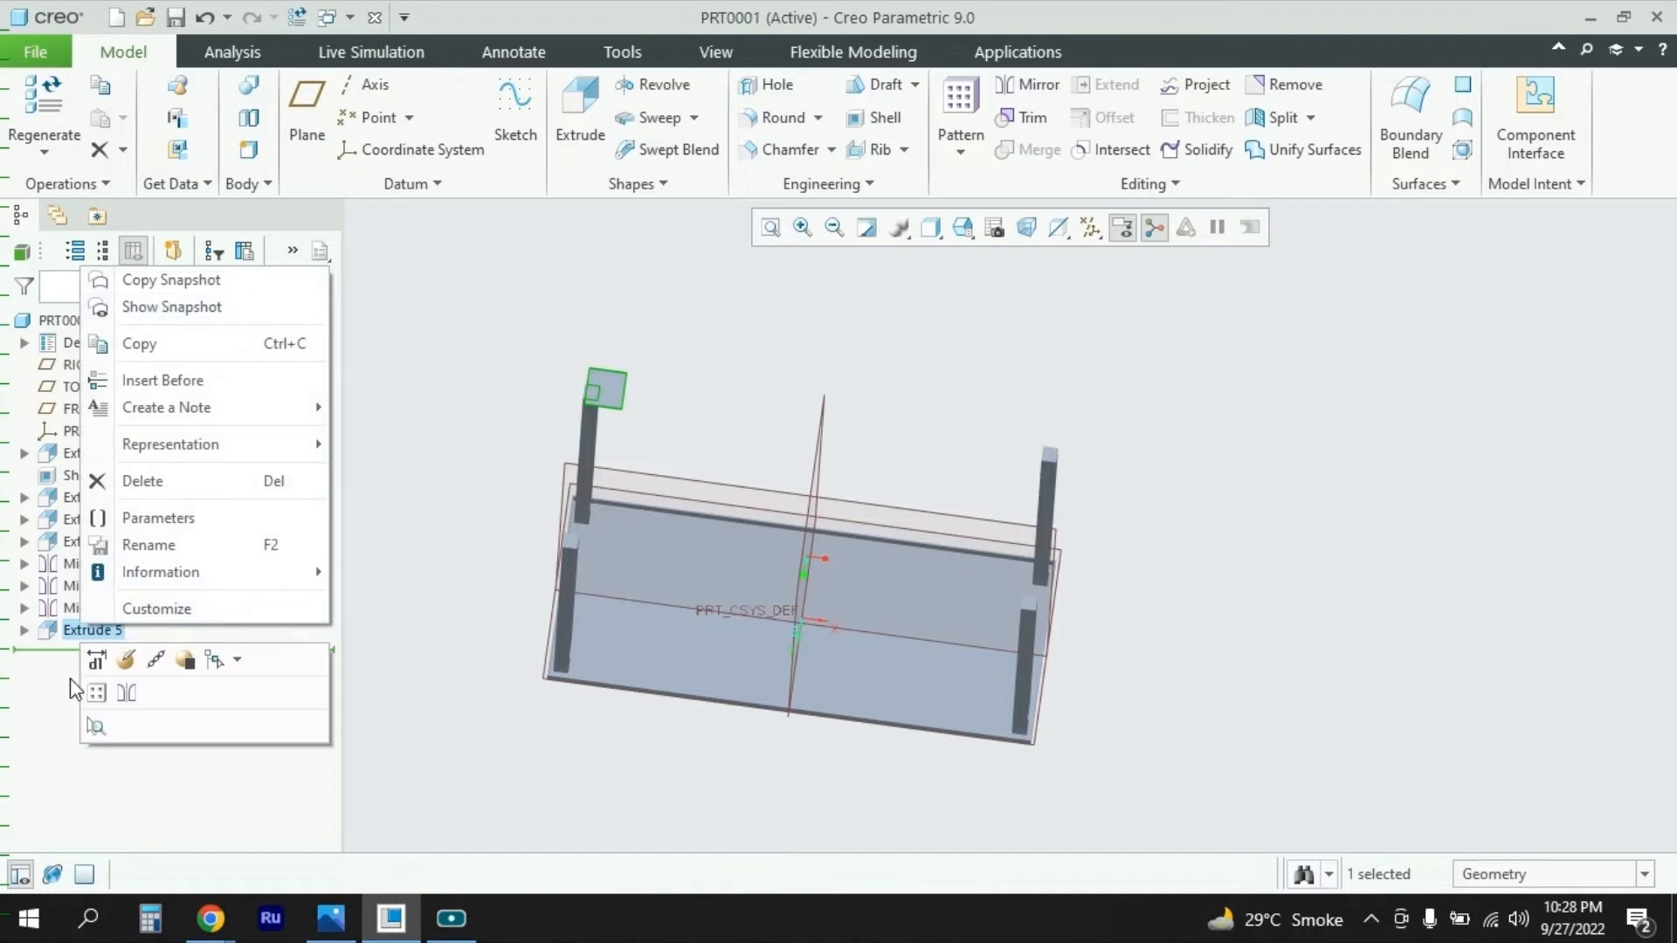
{"action": "left_click", "coordinate": [127, 661]}
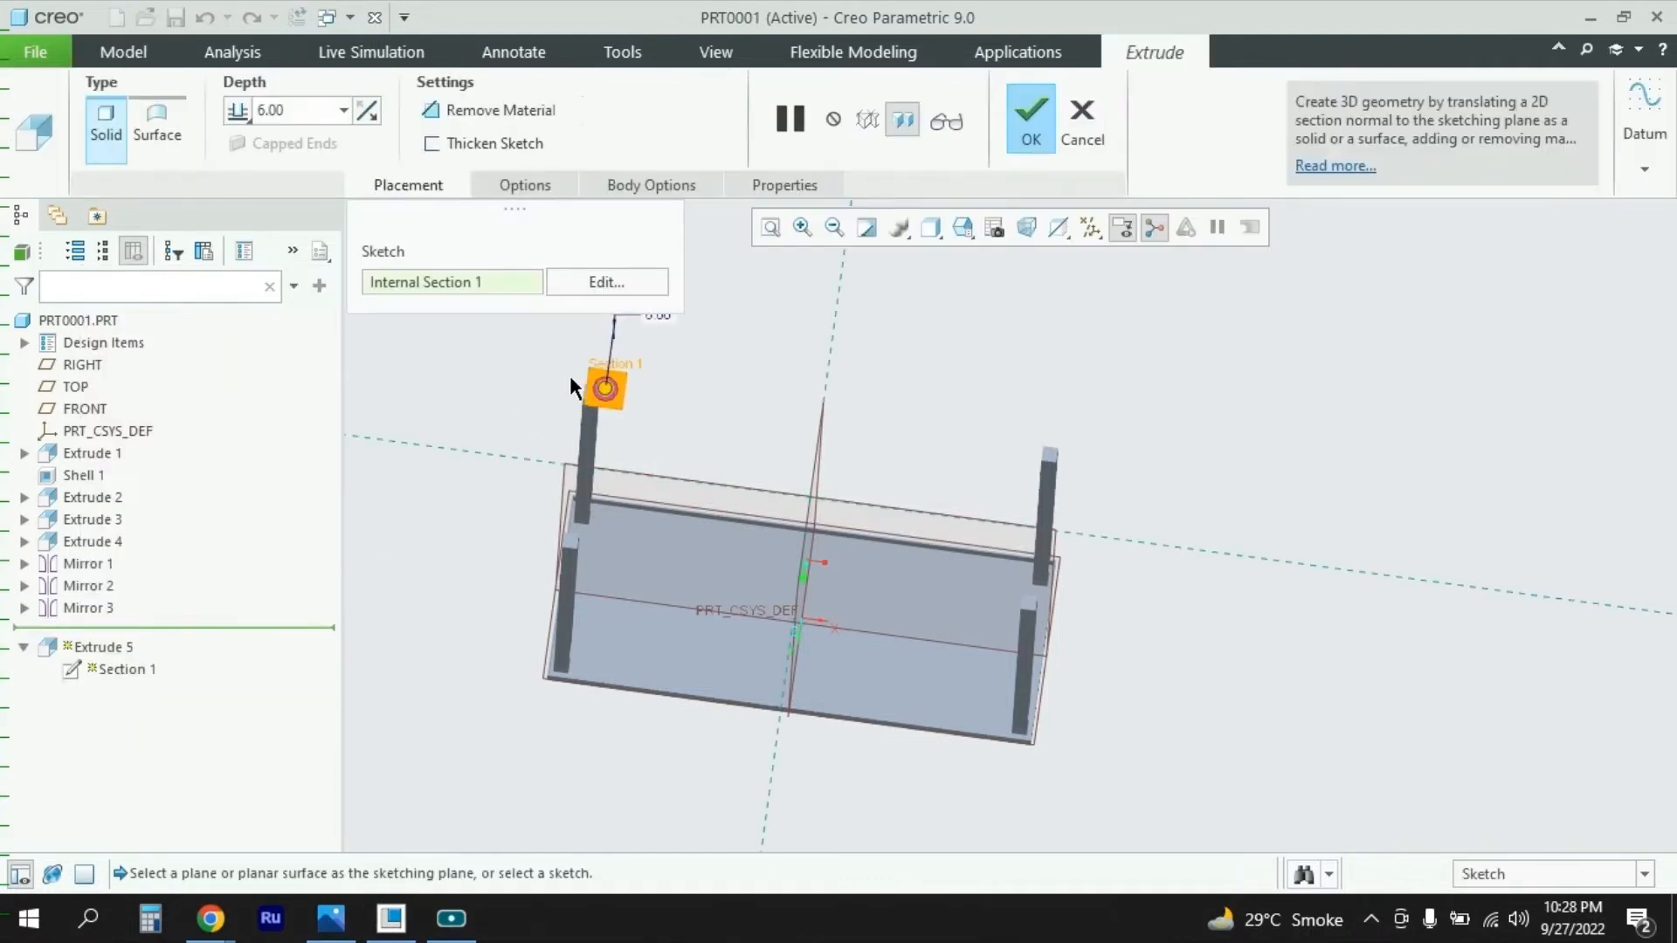
{"action": "left_click", "coordinate": [605, 281]}
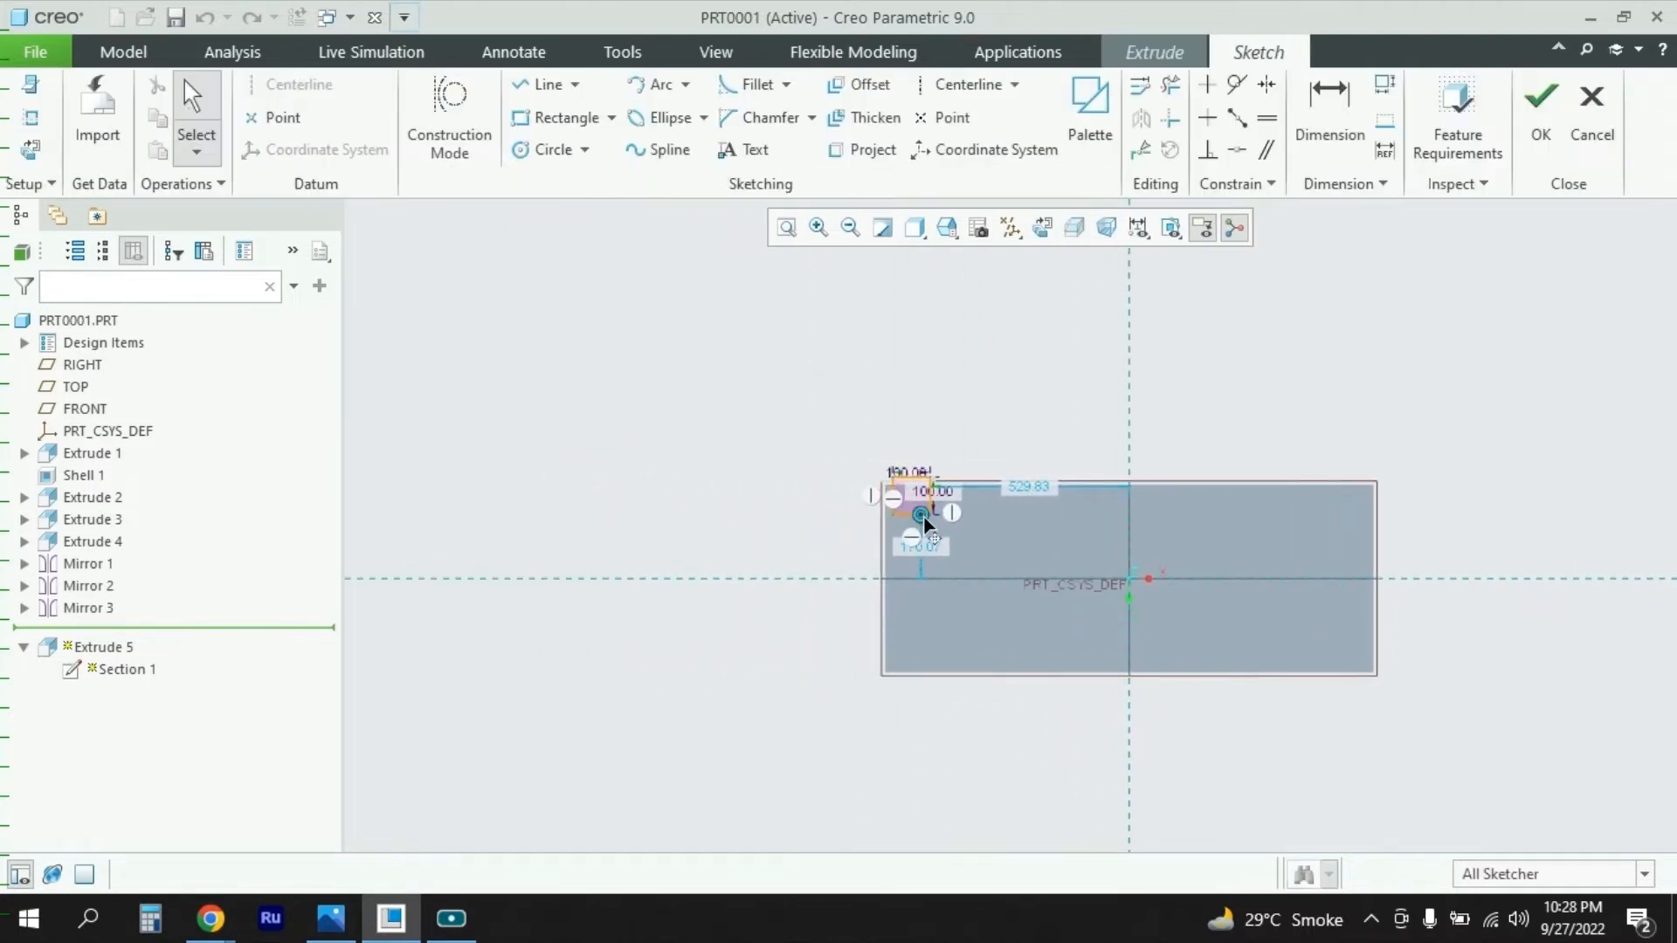
{"action": "scroll", "coordinate": [920, 490], "scroll_direction": "down", "scroll_amount": 5}
{"action": "scroll", "coordinate": [923, 499], "scroll_direction": "down", "scroll_amount": 3}
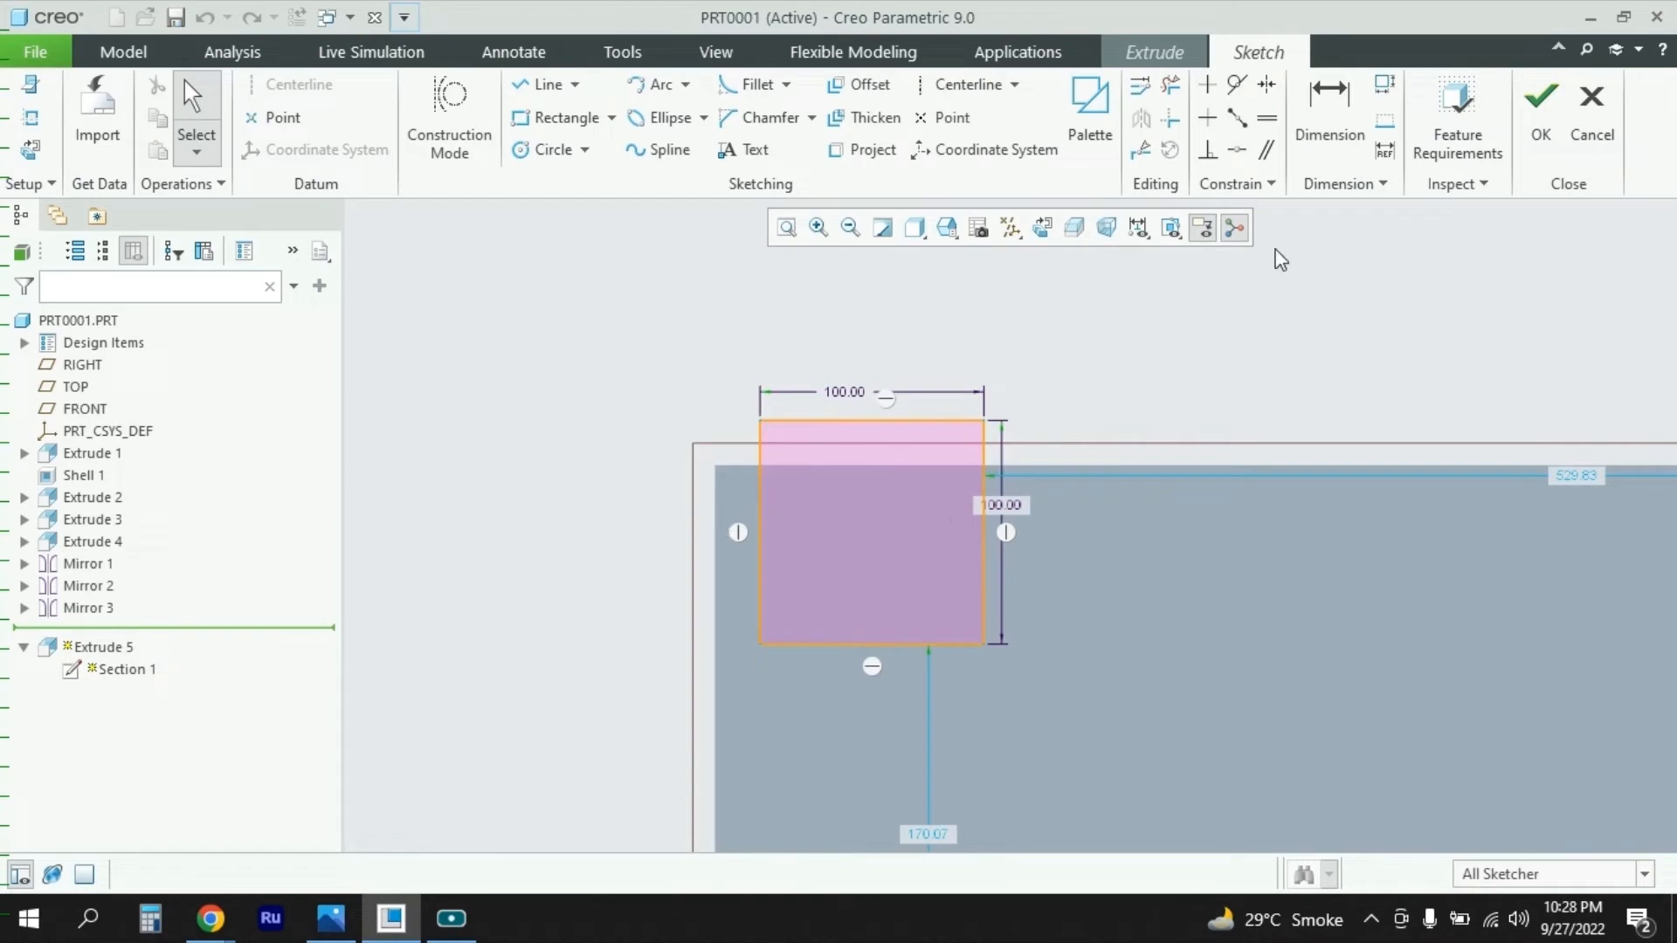
{"action": "left_click", "coordinate": [1328, 112]}
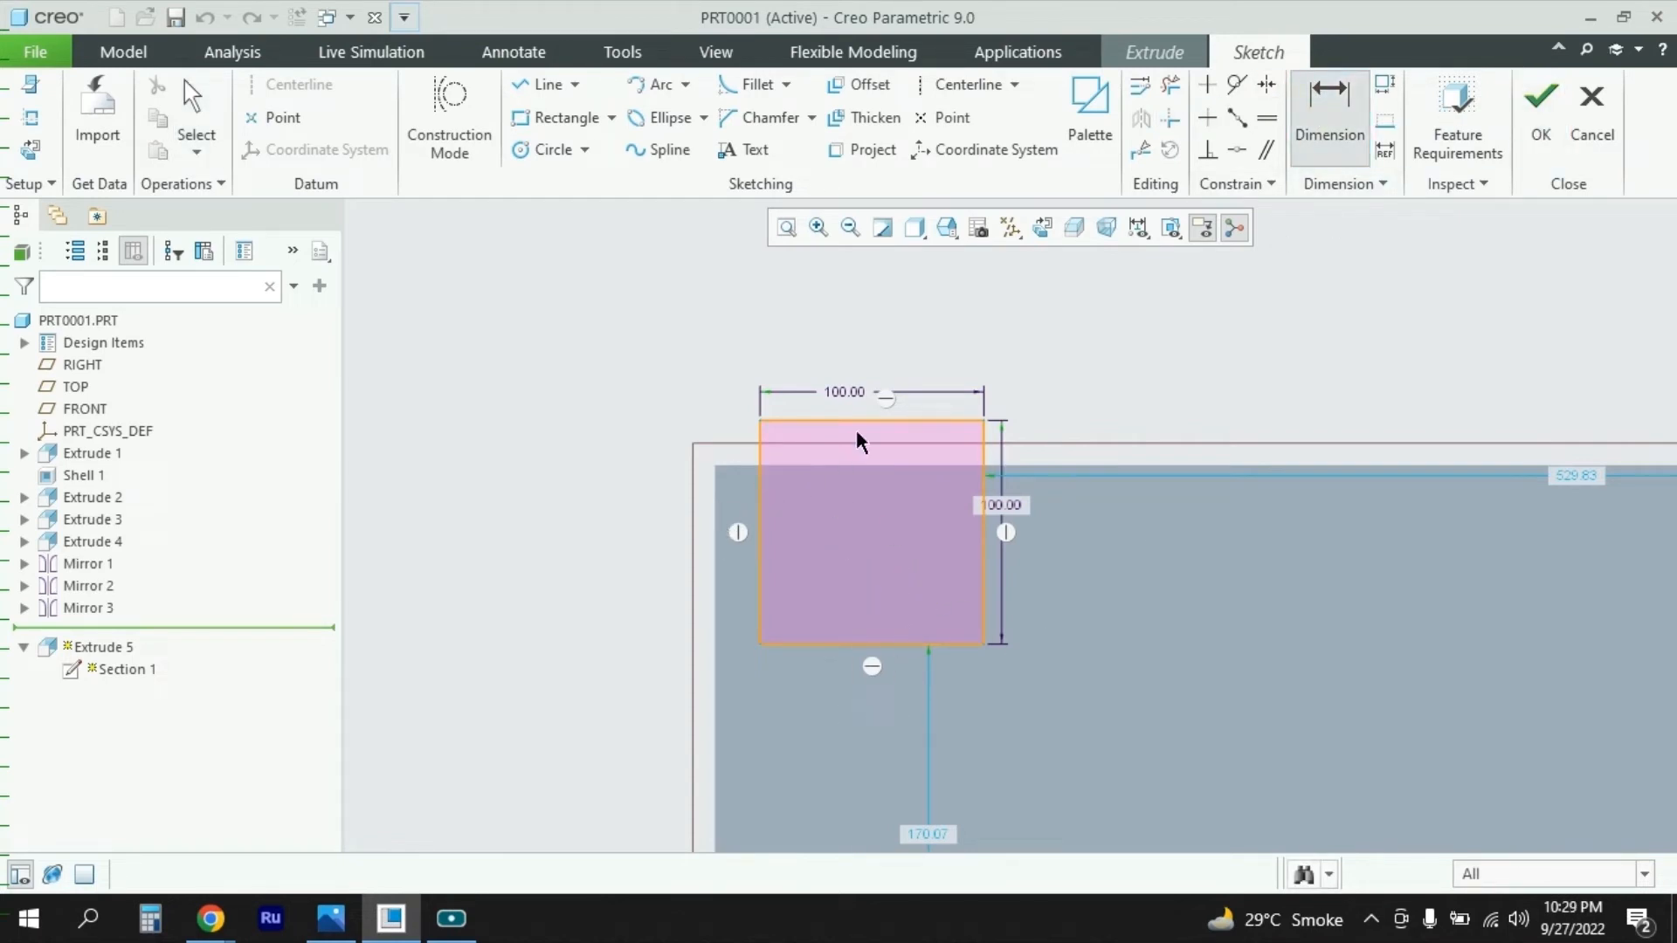
{"action": "left_click", "coordinate": [716, 566]}
{"action": "left_click", "coordinate": [761, 565]}
{"action": "middle_click", "coordinate": [553, 543]}
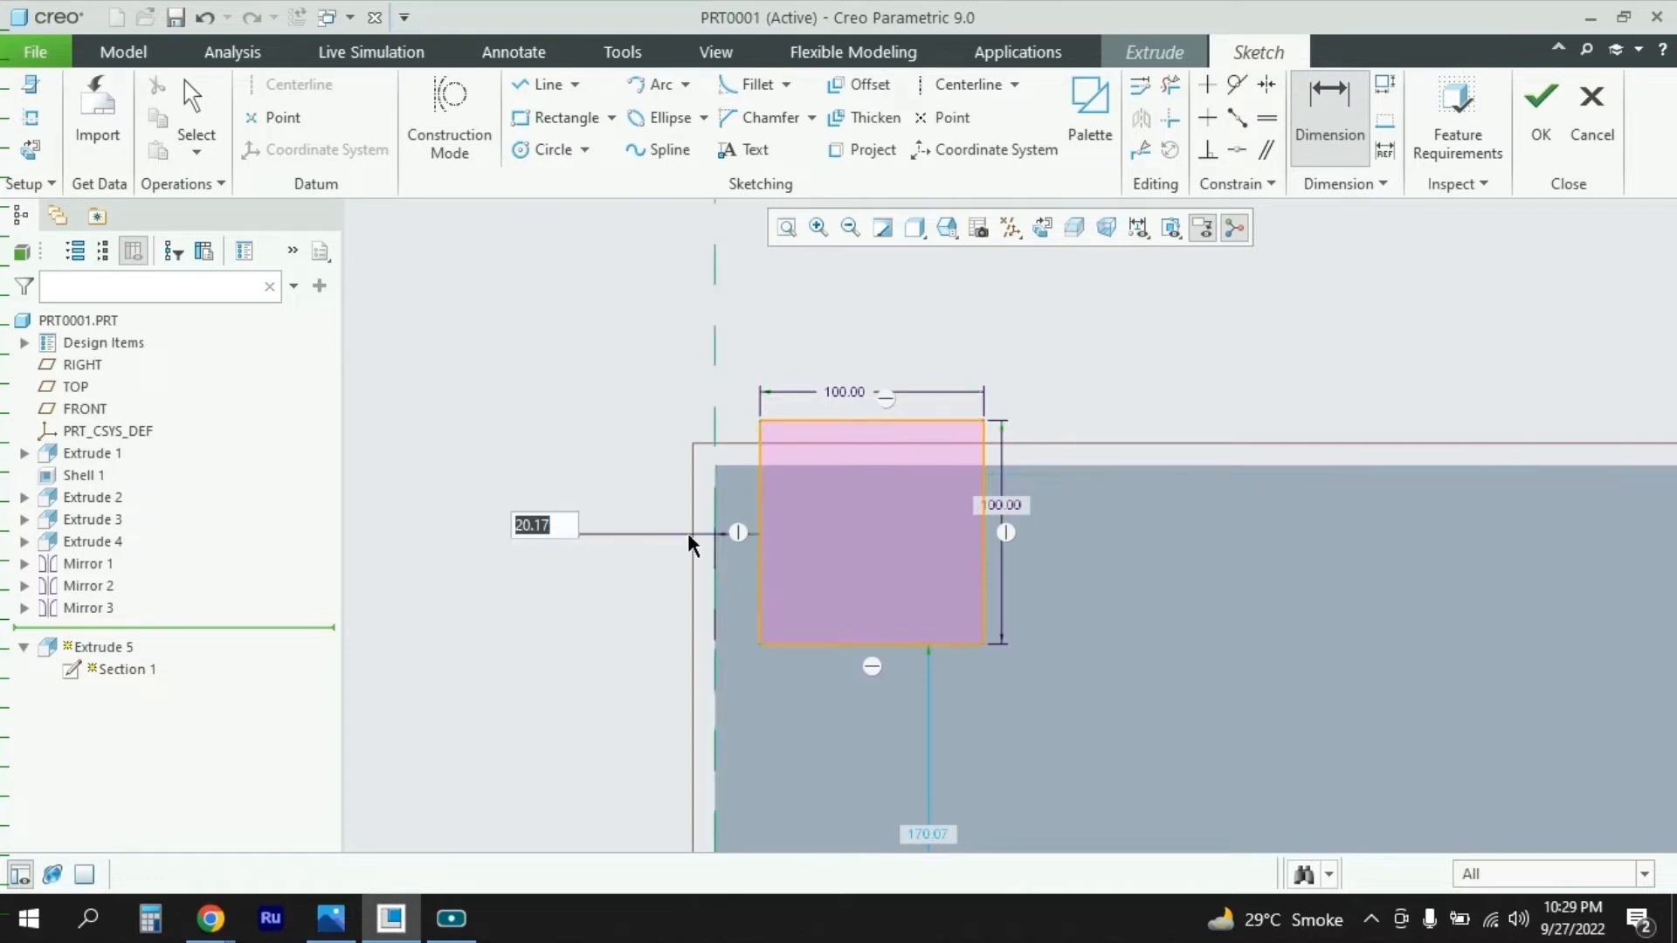
Step: Dimension the square's upper edge from the tabletop's upper long edge and set that distance to 0
{"action": "left_click", "coordinate": [854, 423]}
{"action": "left_click", "coordinate": [1147, 467]}
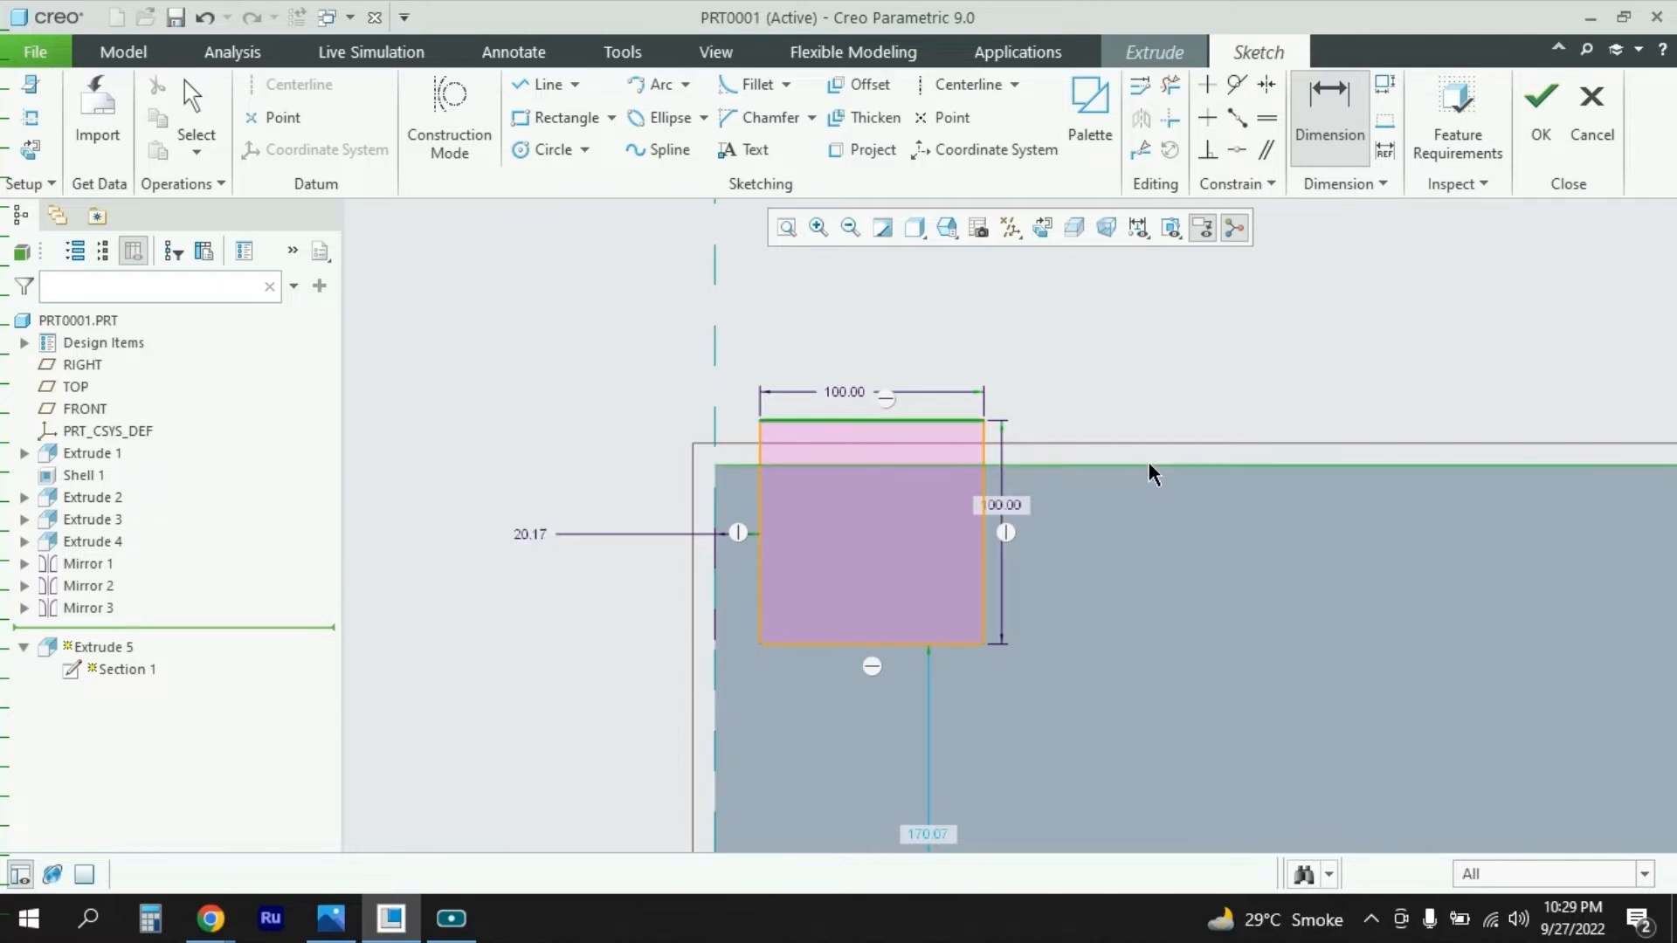
{"action": "middle_click", "coordinate": [1130, 326]}
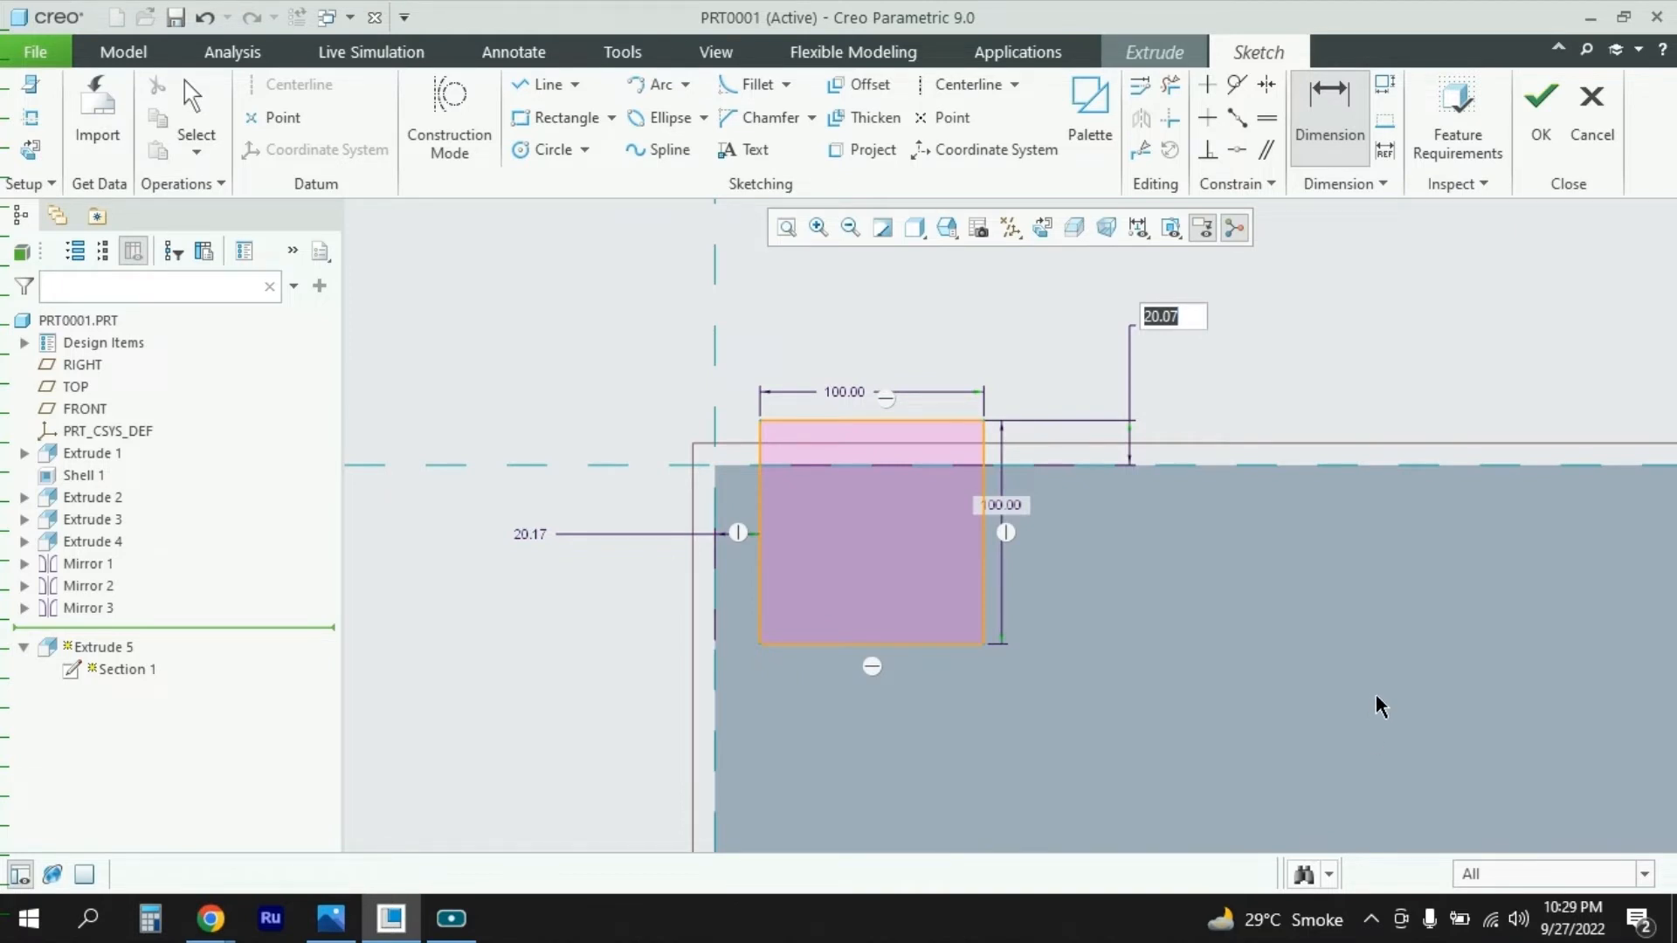
{"action": "type", "text": "0"}
{"action": "key", "text": "Return"}
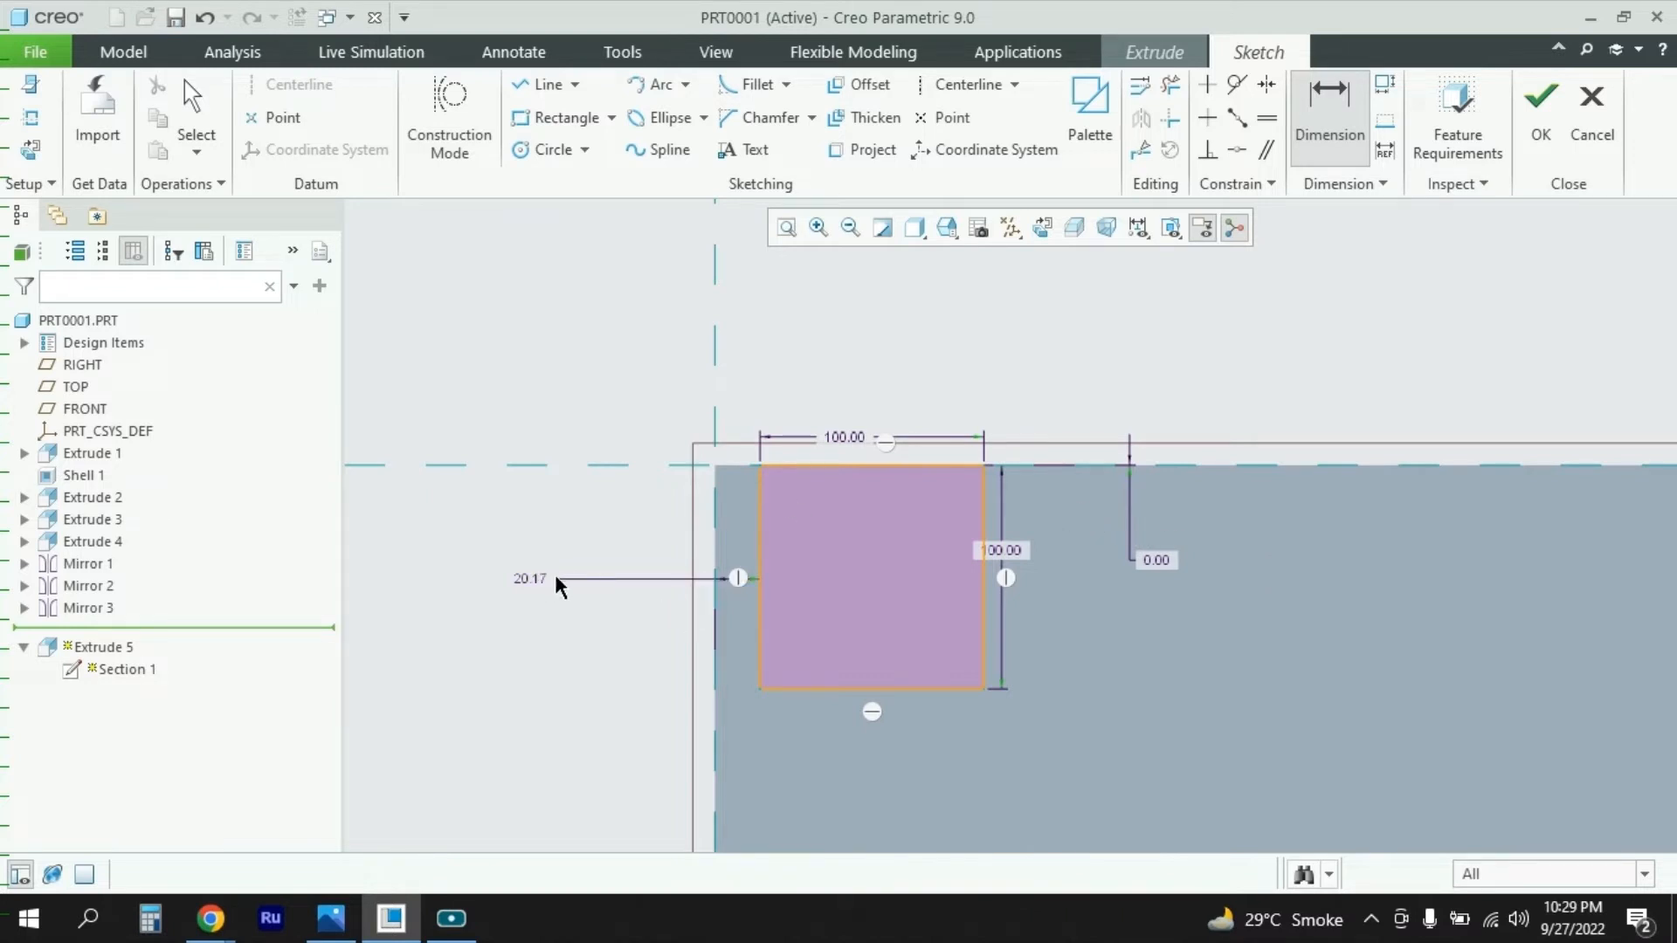
Step: Set the square's distance from the tabletop's left edge to 0, finish the sketch and accept the redefined extrusion
{"action": "double_click", "coordinate": [526, 581]}
{"action": "type", "text": "0"}
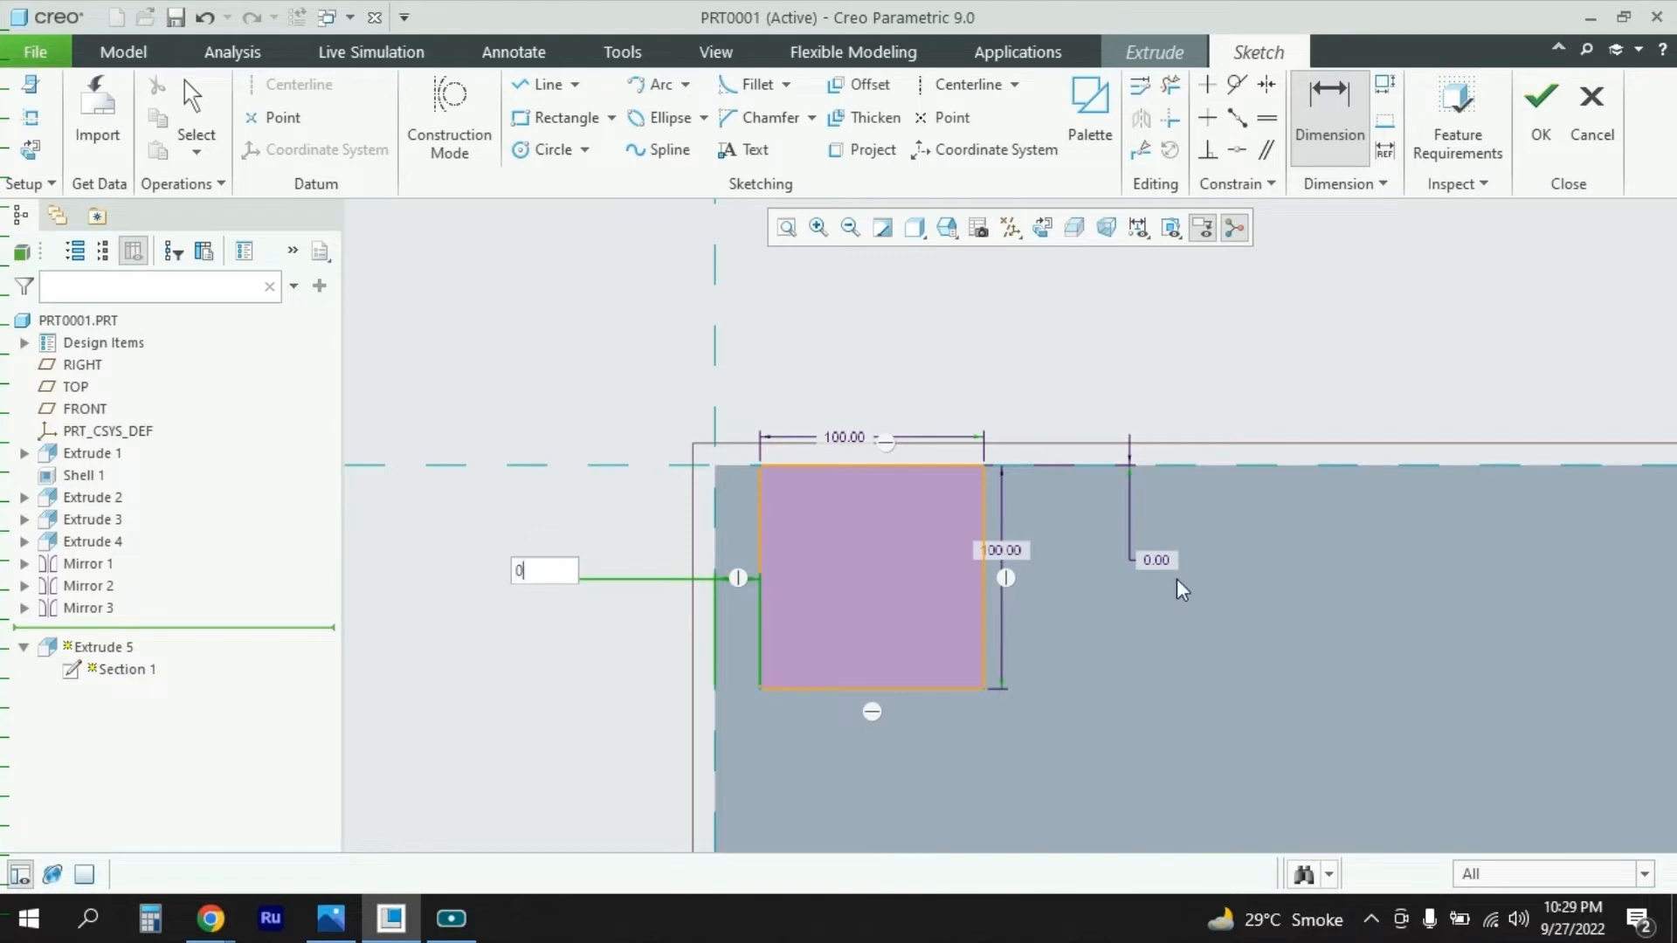
{"action": "key", "text": "Return"}
{"action": "scroll", "coordinate": [362, 490], "scroll_direction": "down", "scroll_amount": 3}
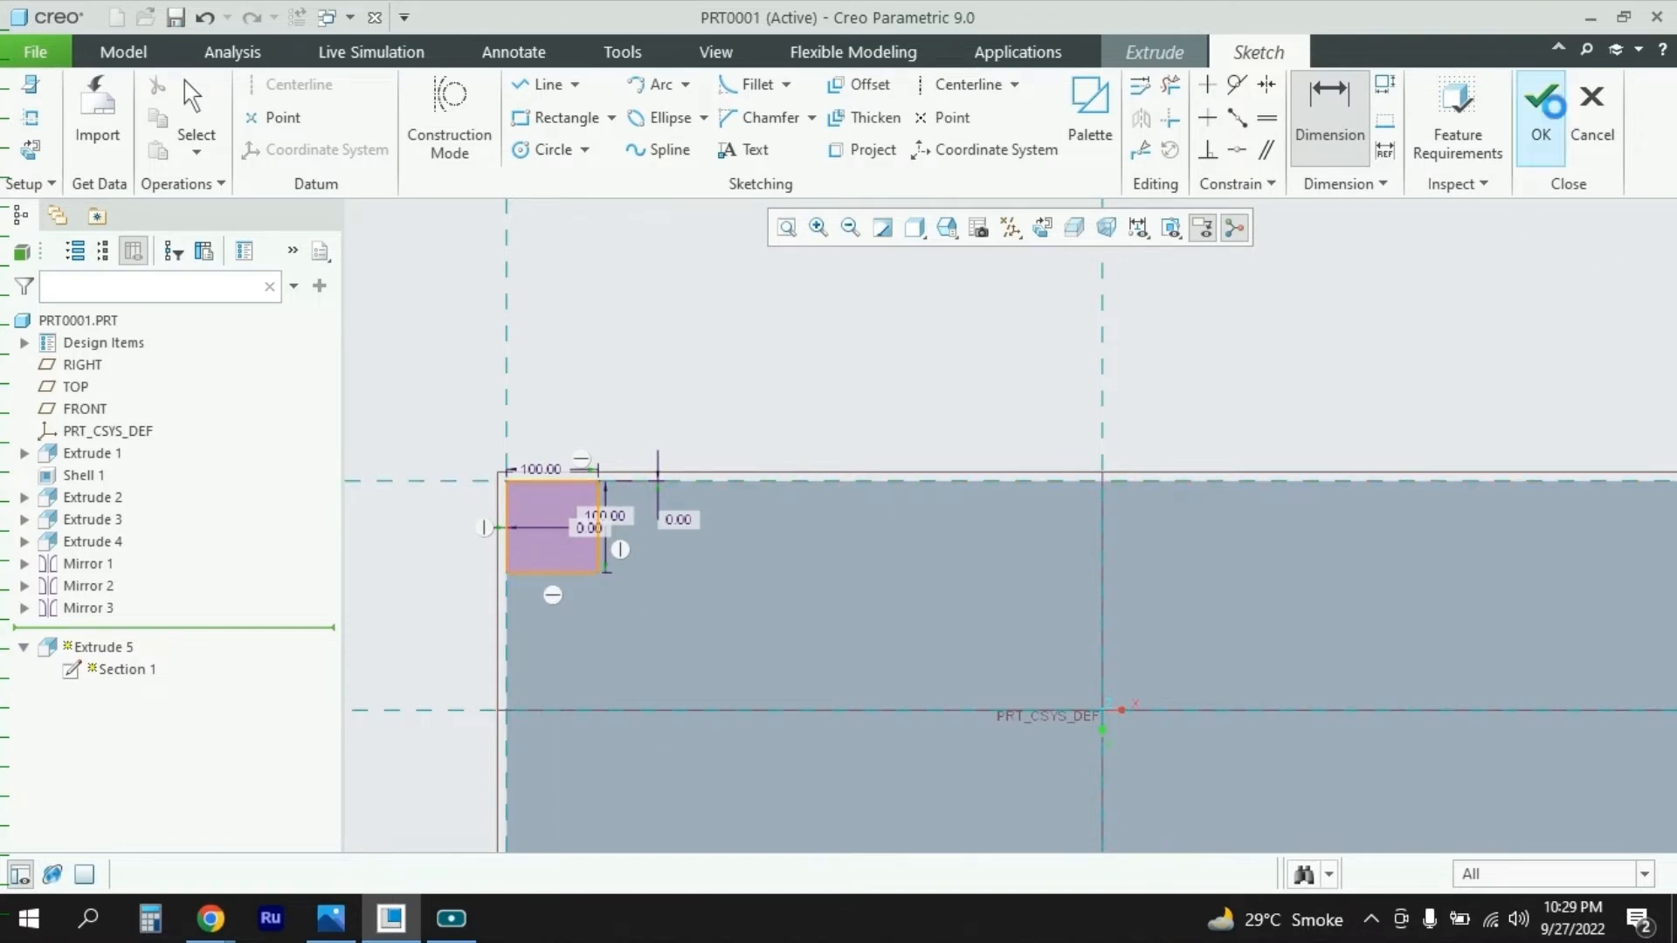
{"action": "left_click", "coordinate": [1541, 122]}
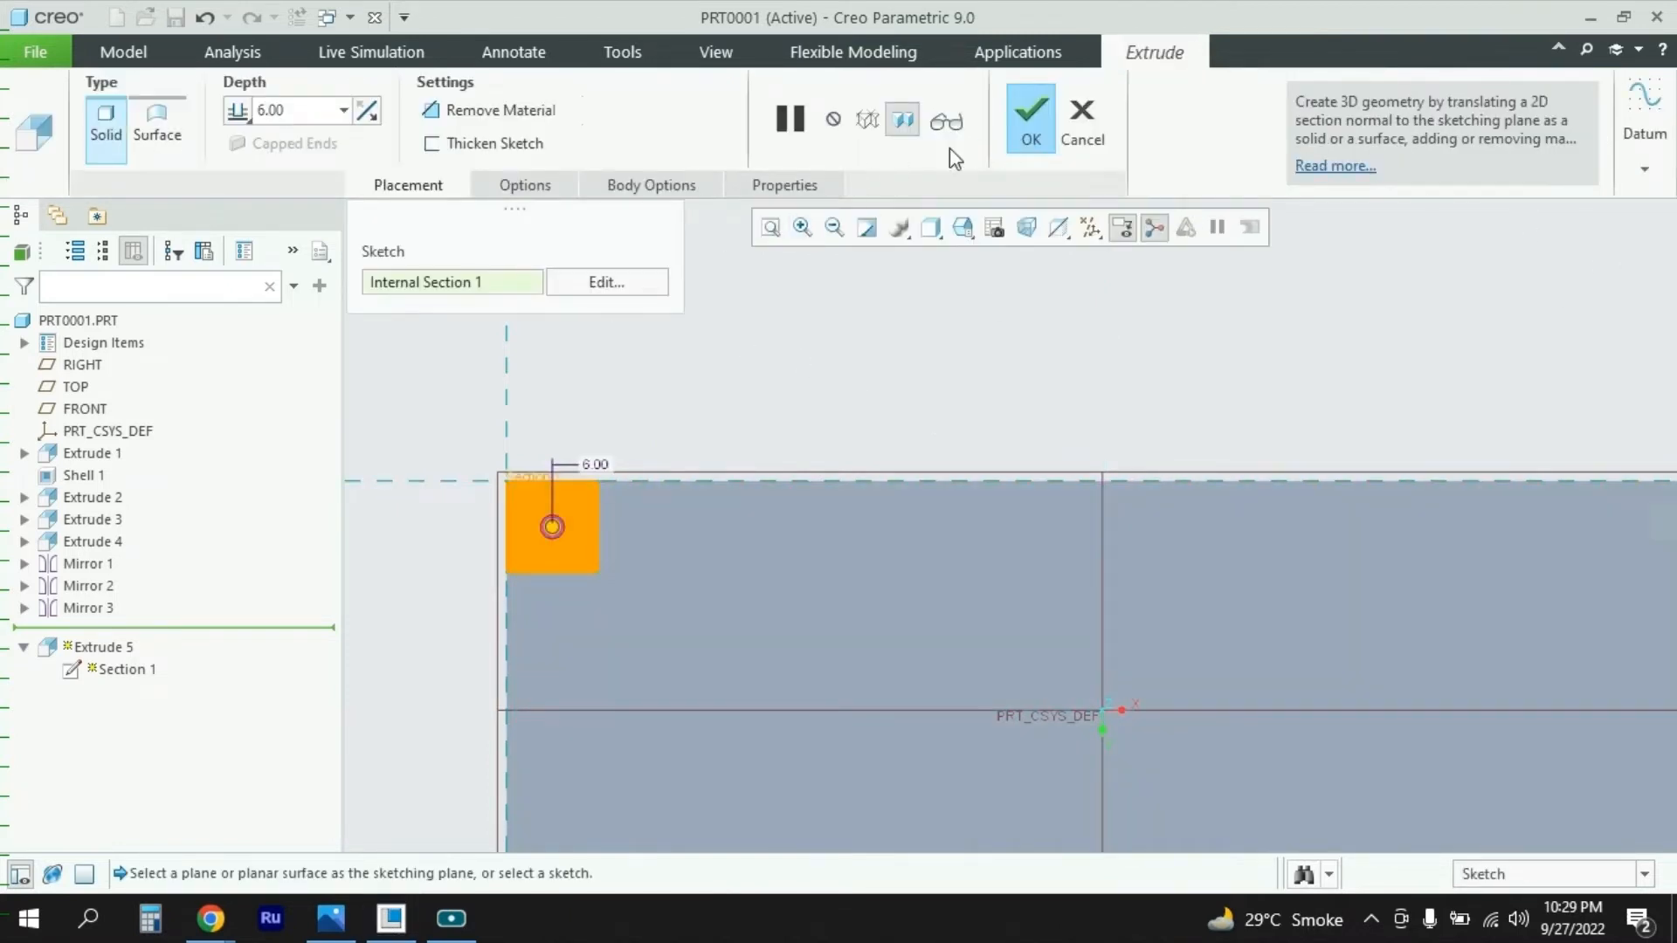
{"action": "left_click", "coordinate": [1029, 129]}
Step: Examine the repositioned foot plate's fit against the leg's end from several angles and distances
{"action": "middle_click_drag", "start_coordinate": [863, 374], "coordinate": [941, 533]}
{"action": "scroll", "coordinate": [859, 432], "scroll_direction": "up", "scroll_amount": 5}
{"action": "scroll", "coordinate": [747, 767], "scroll_direction": "down", "scroll_amount": 7}
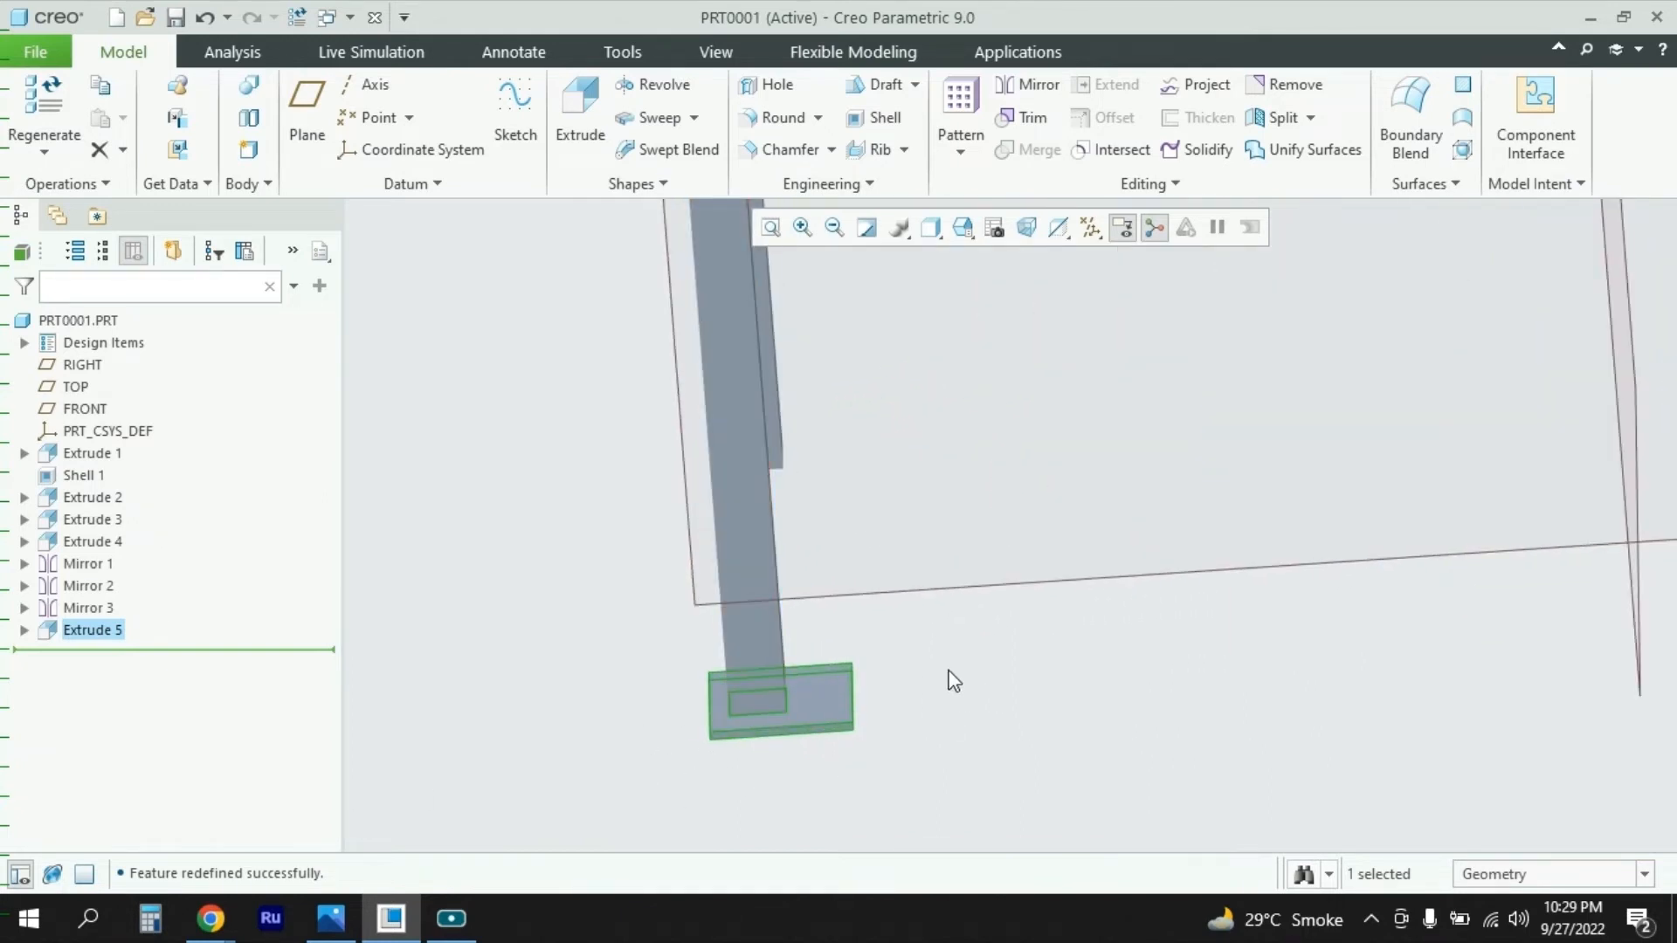
{"action": "scroll", "coordinate": [558, 515], "scroll_direction": "up", "scroll_amount": 7}
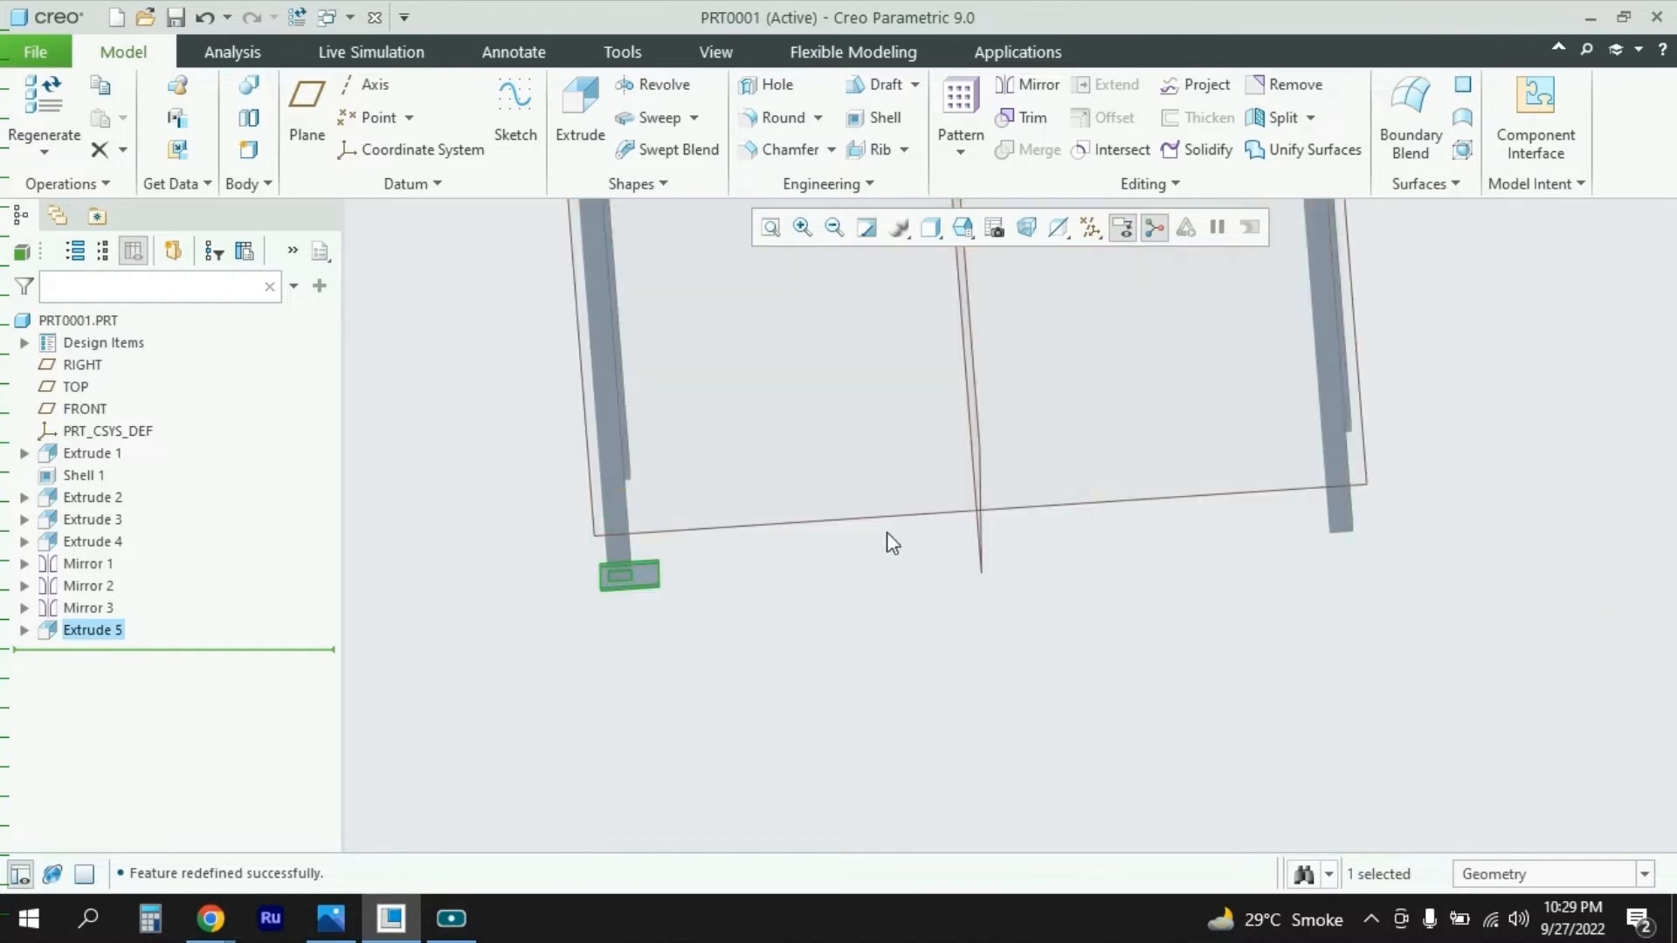
{"action": "middle_click_drag", "start_coordinate": [887, 531], "coordinate": [980, 582]}
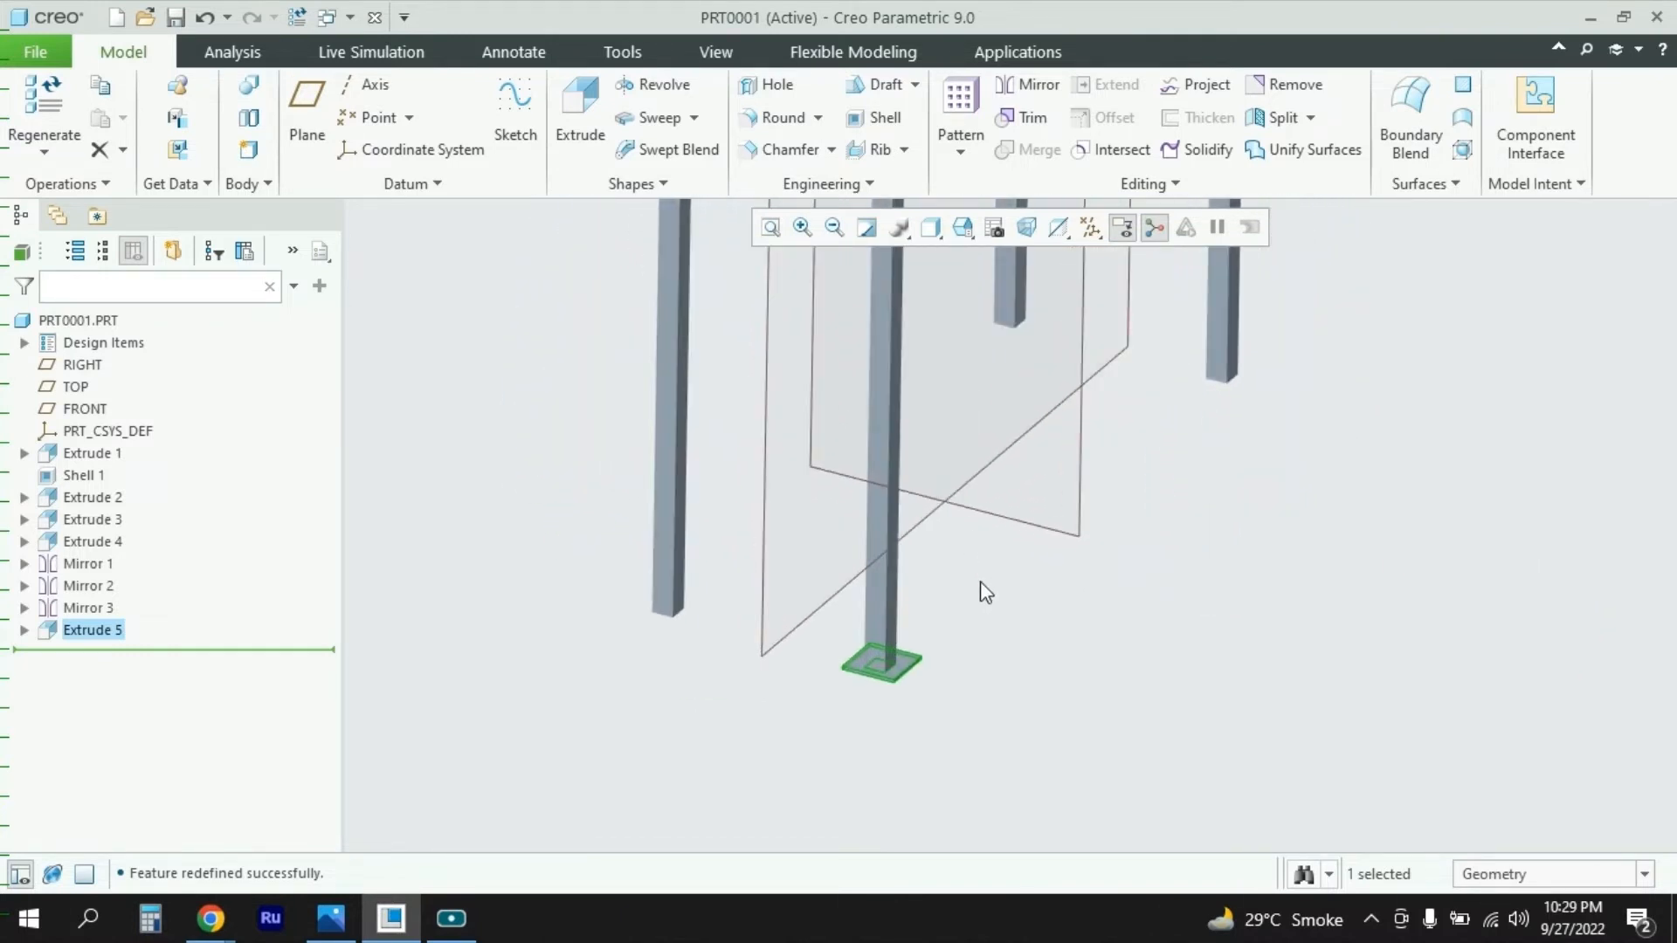
{"action": "scroll", "coordinate": [892, 671], "scroll_direction": "down", "scroll_amount": 4}
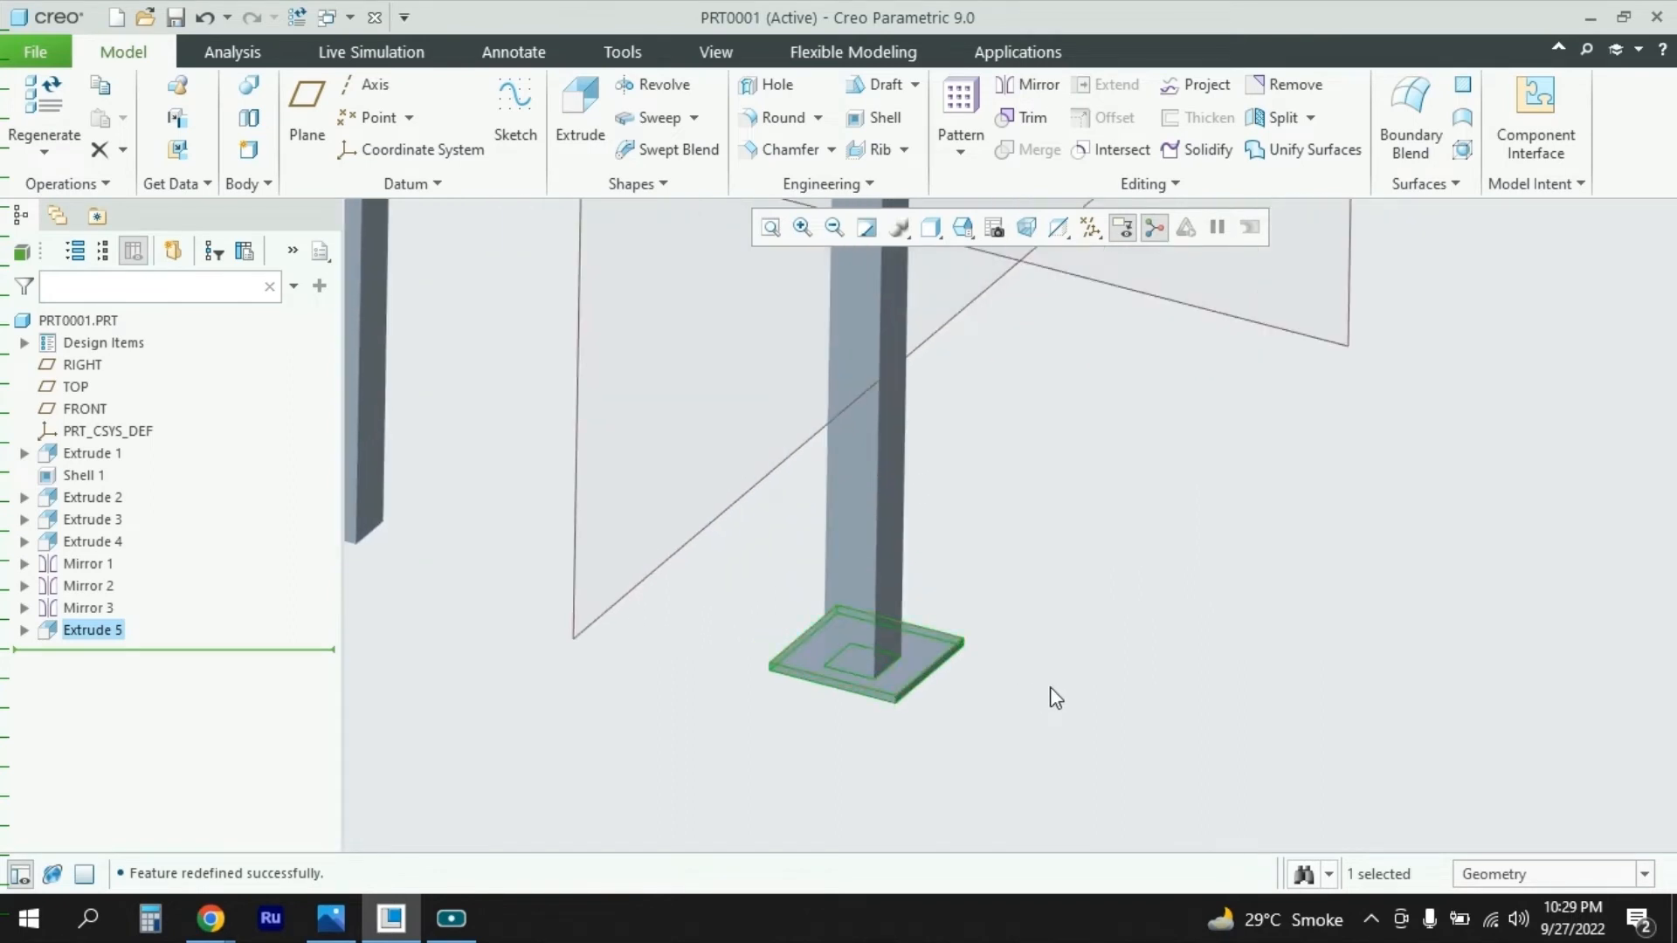
{"action": "middle_click_drag", "start_coordinate": [1049, 686], "coordinate": [1051, 696]}
{"action": "scroll", "coordinate": [1281, 572], "scroll_direction": "up", "scroll_amount": 3}
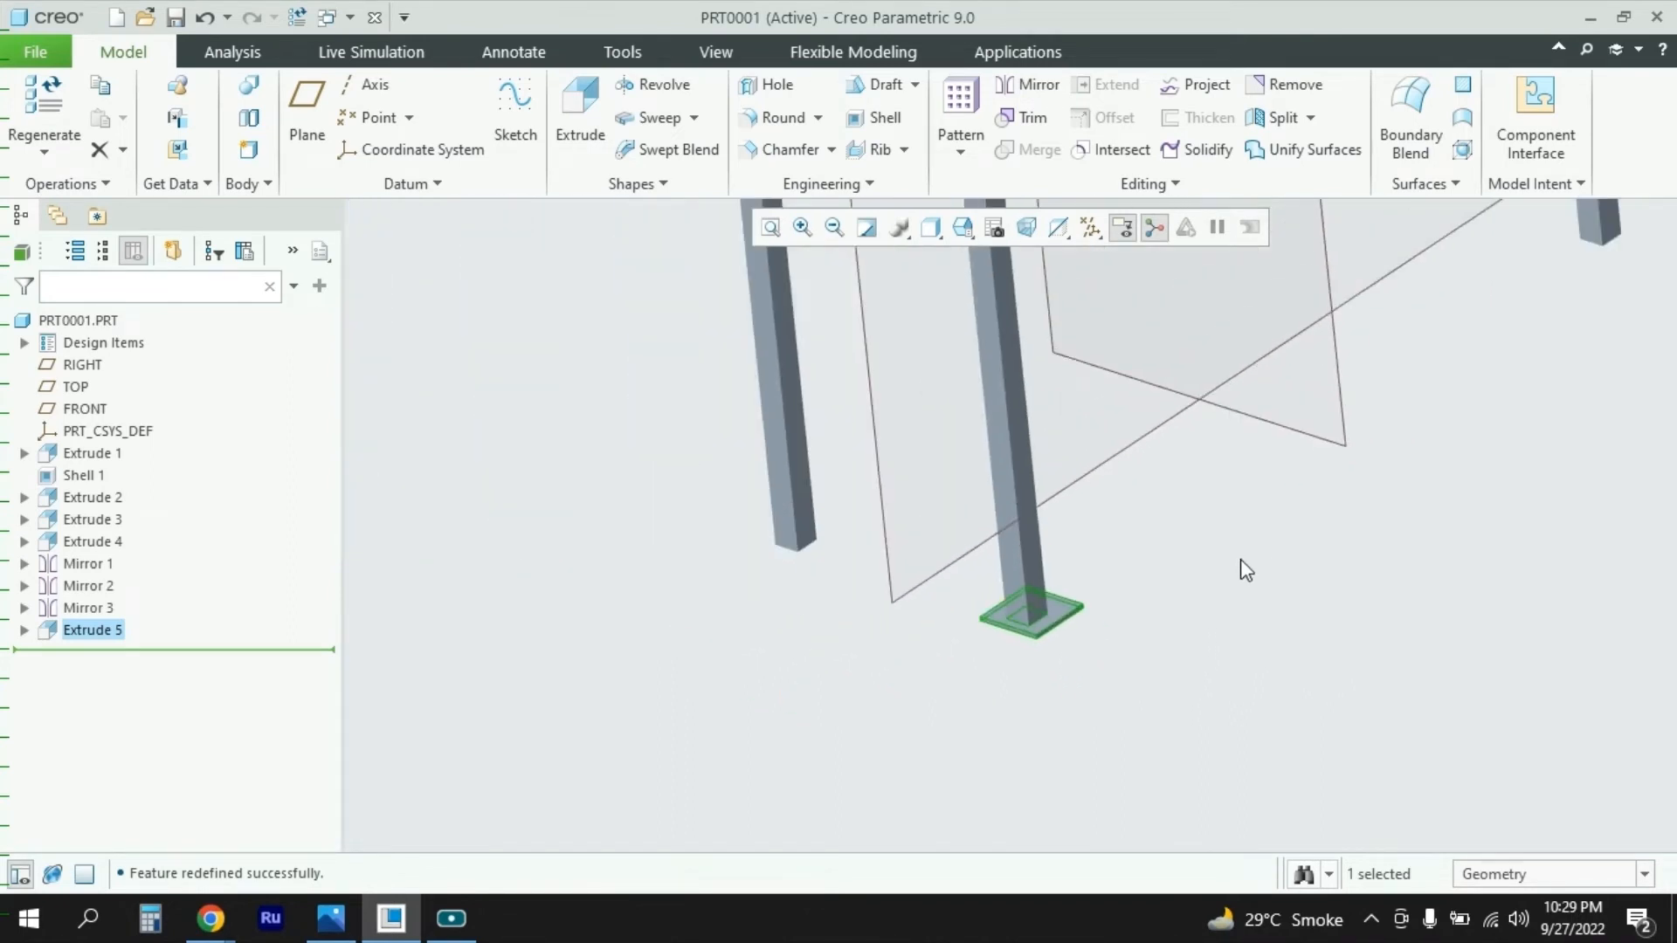
{"action": "middle_click_drag", "start_coordinate": [1241, 560], "coordinate": [1160, 580]}
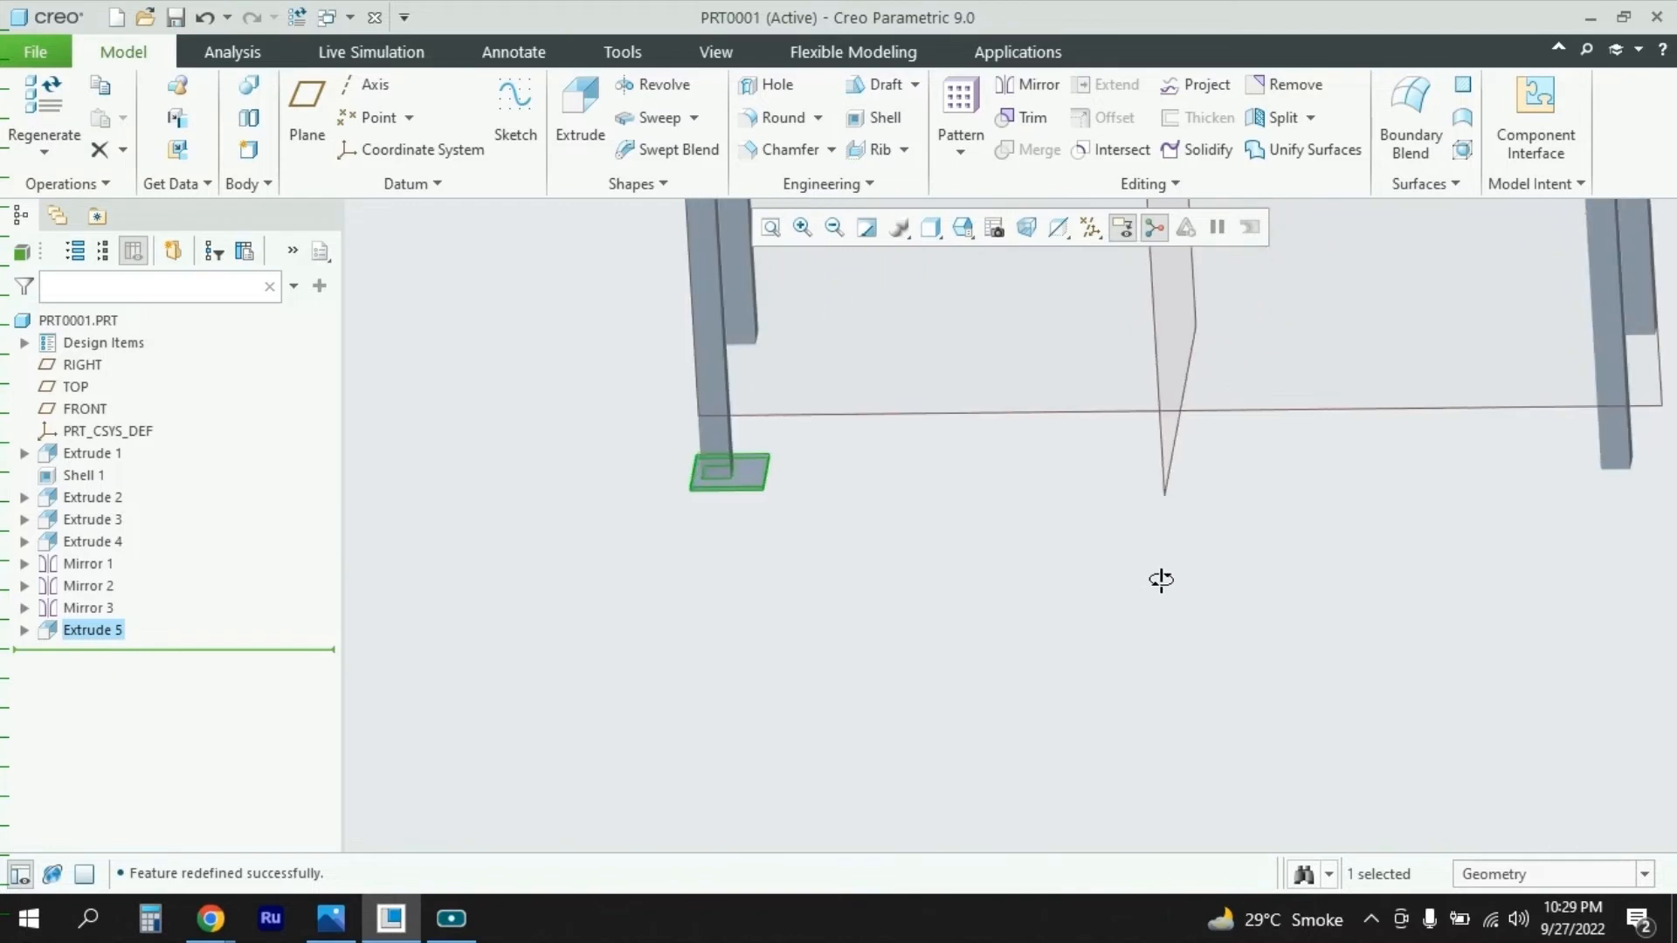
{"action": "scroll", "coordinate": [1160, 580], "scroll_direction": "up", "scroll_amount": 1}
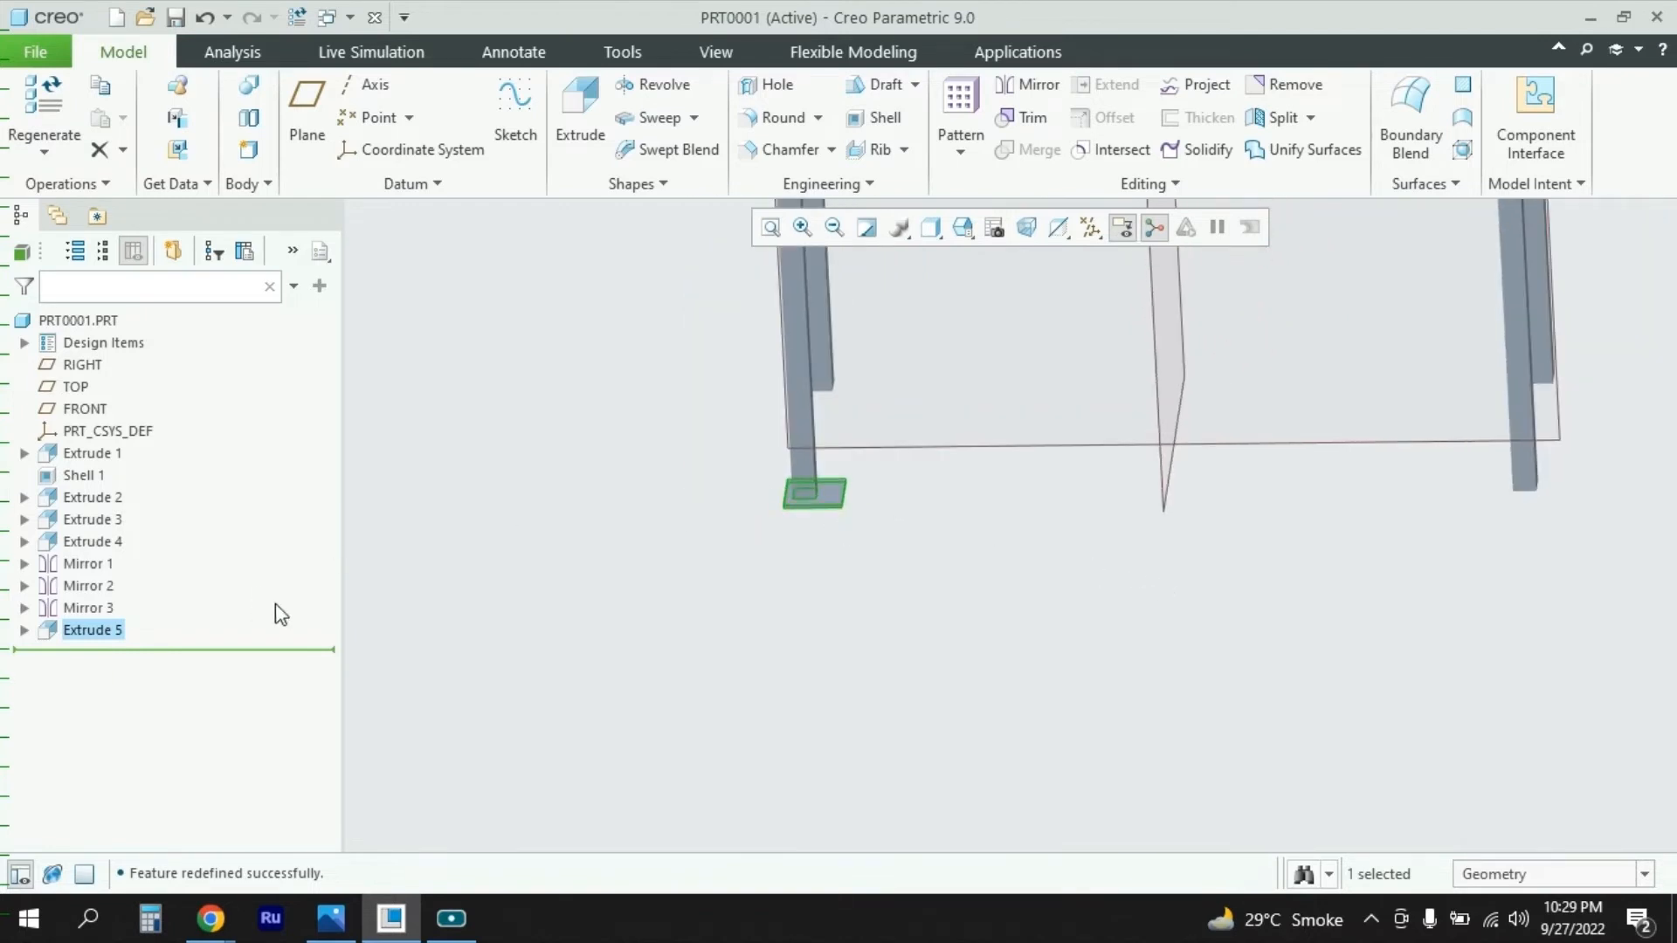
Step: Mirror the foot plate extrusion about the RIGHT datum plane onto the opposite leg
{"action": "left_click", "coordinate": [1027, 84]}
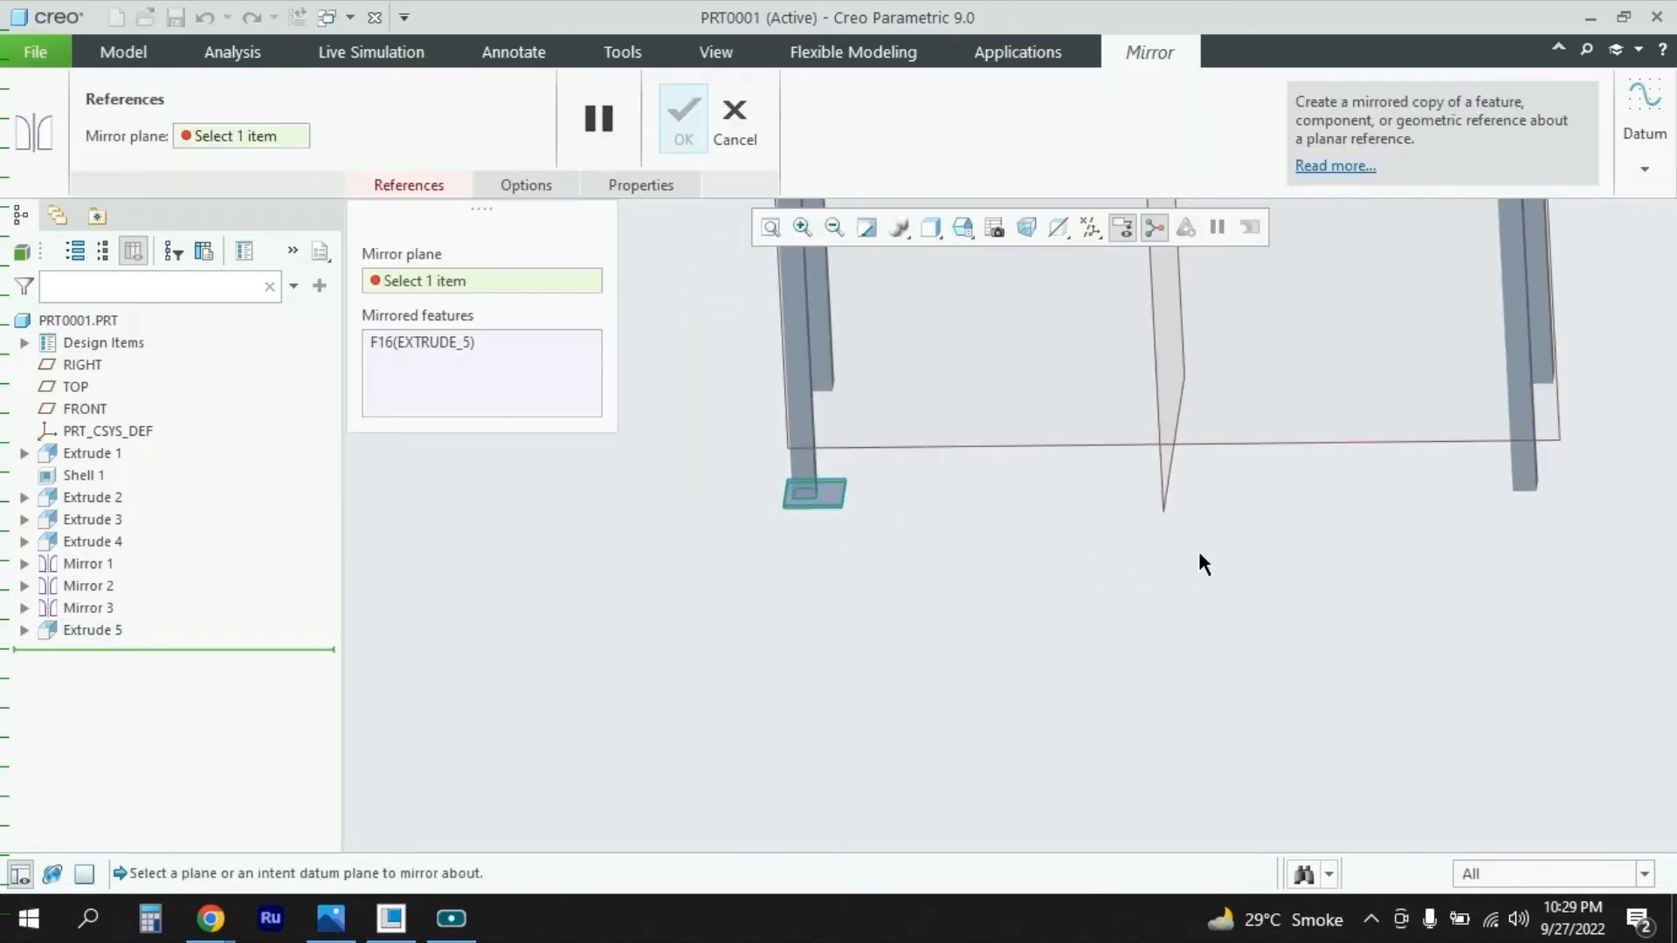
{"action": "left_click", "coordinate": [1163, 490]}
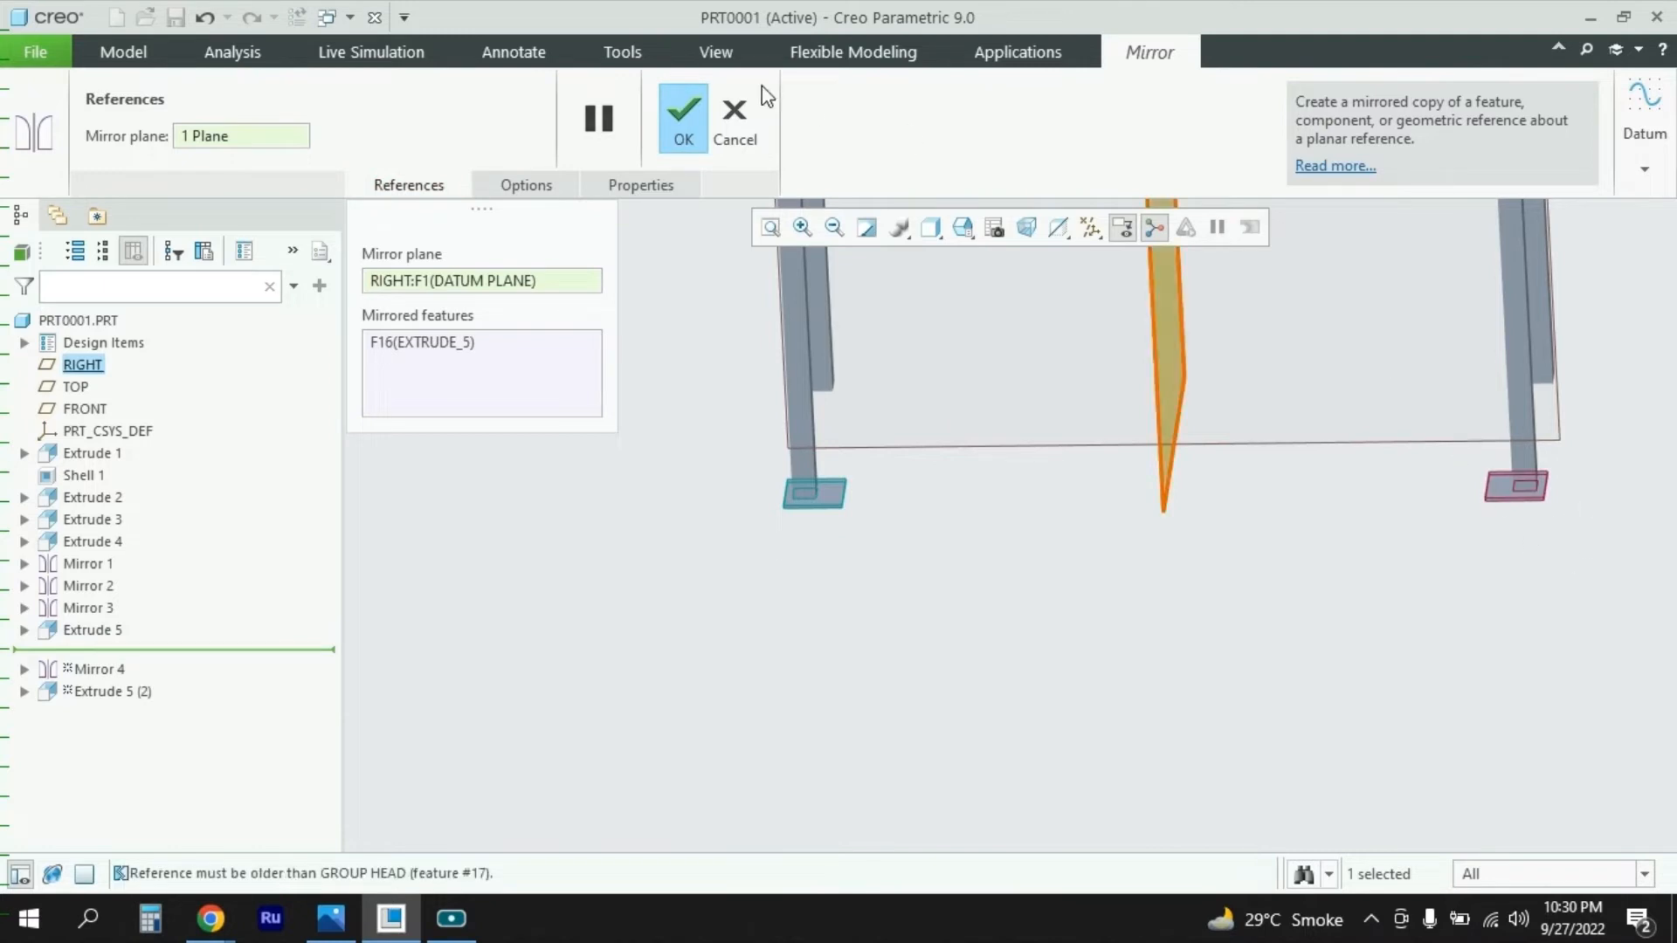
{"action": "left_click", "coordinate": [682, 118]}
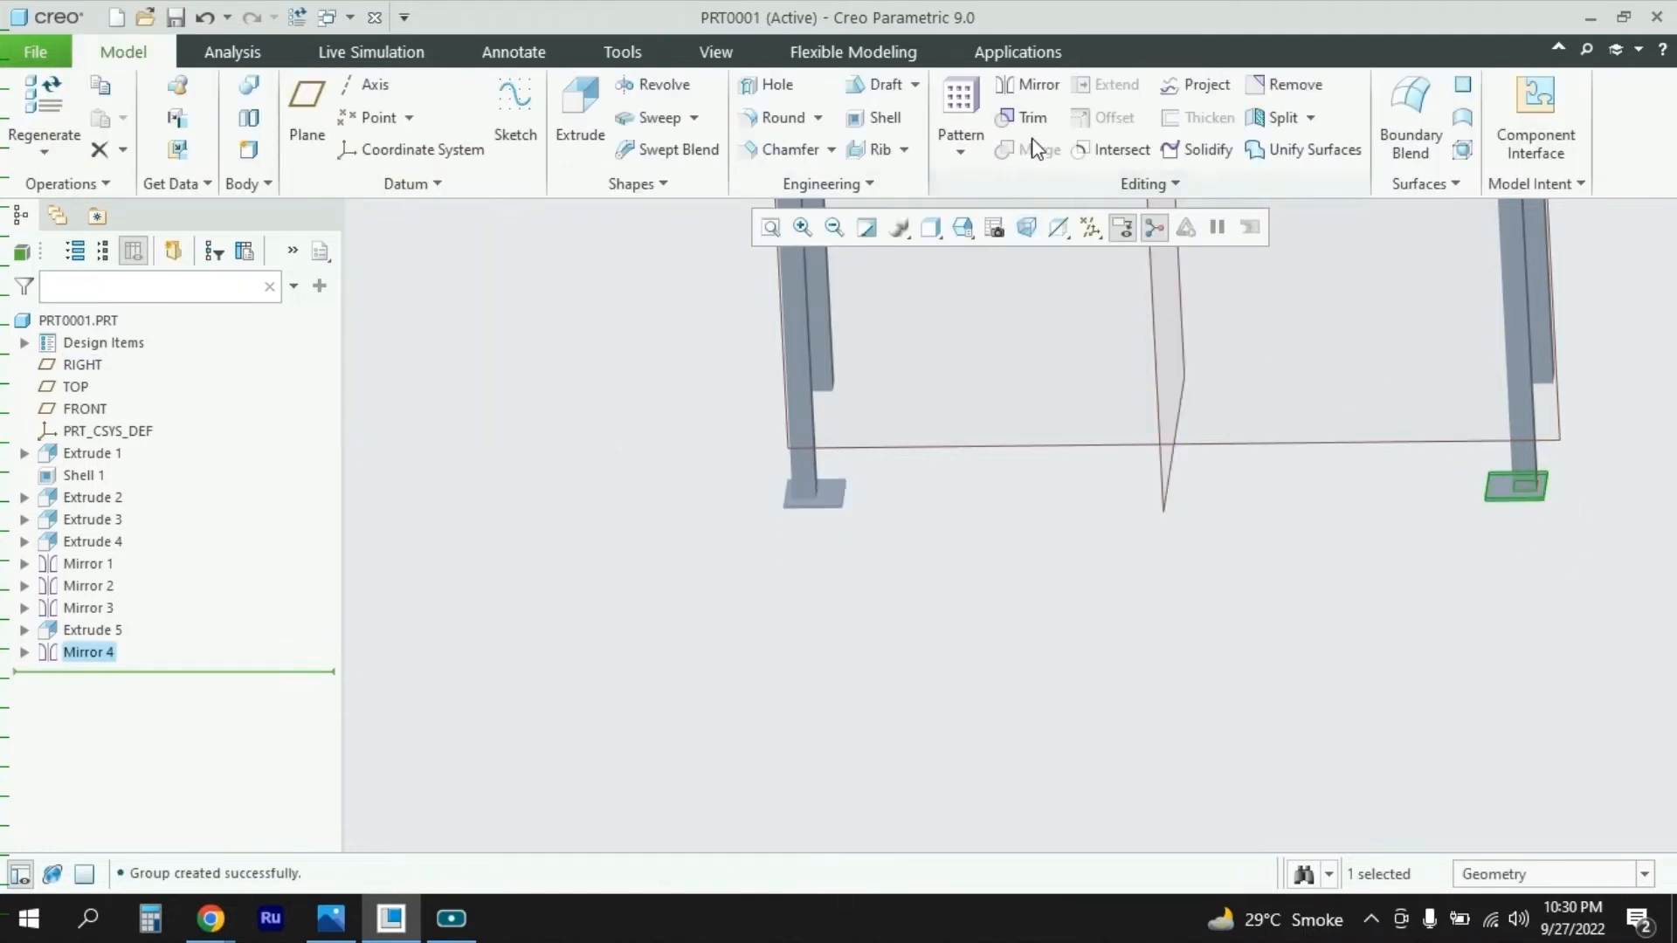
Step: Mirror the newly copied foot plate about the TOP datum plane onto the leg behind it
{"action": "left_click", "coordinate": [1039, 86]}
{"action": "left_click", "coordinate": [1302, 443]}
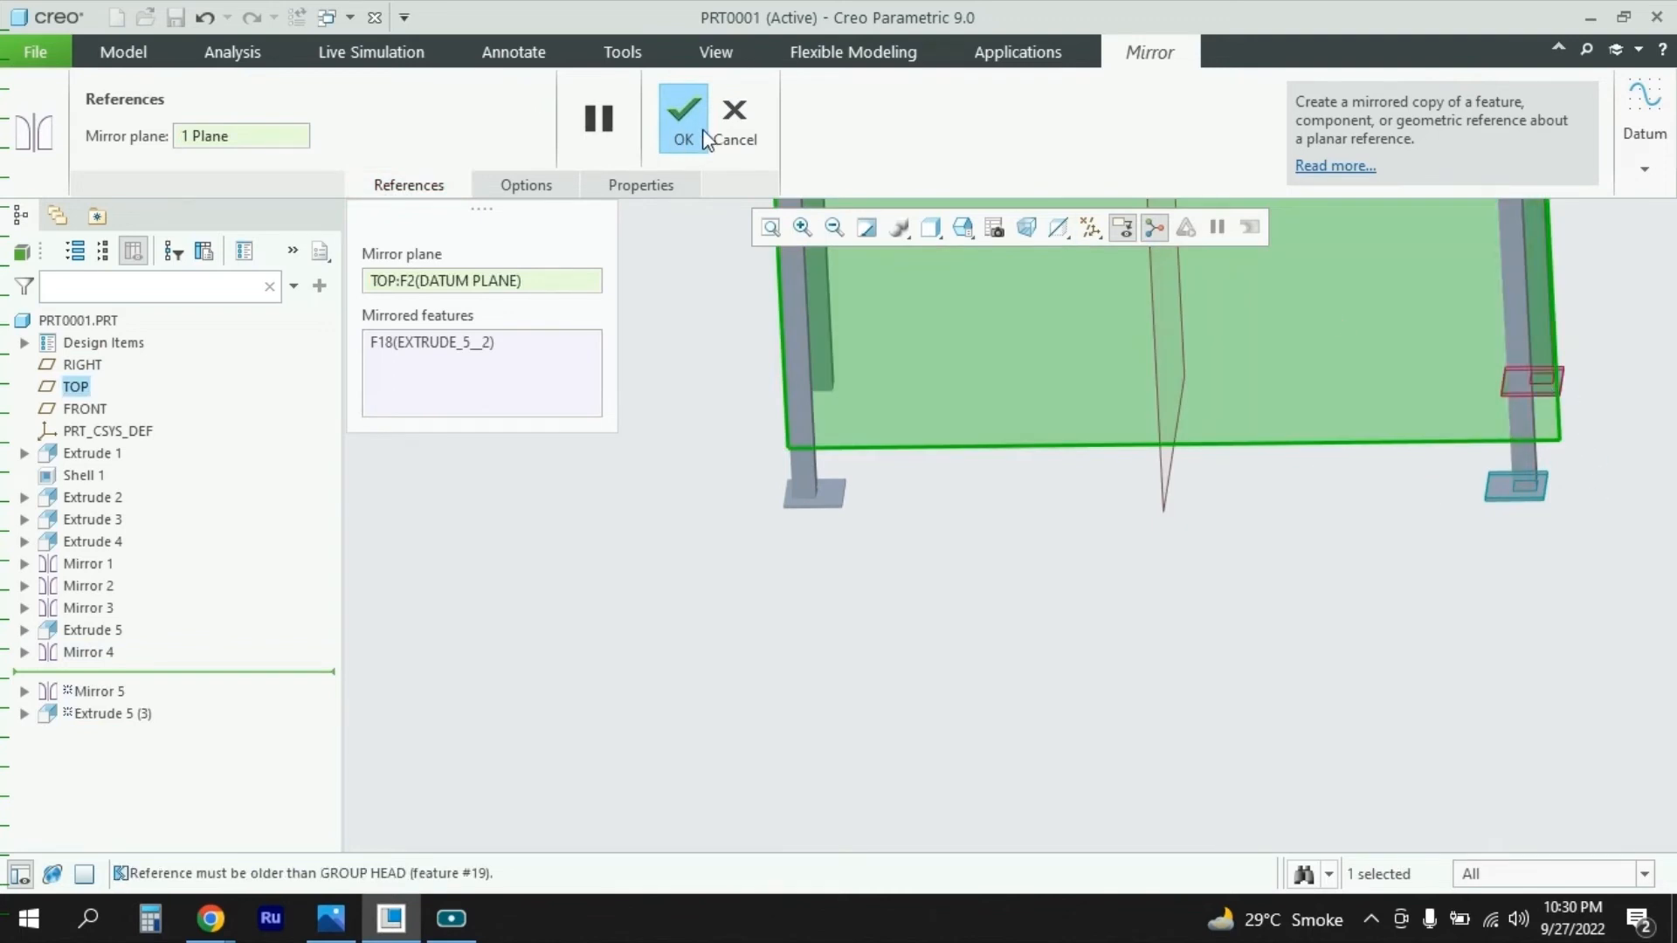
{"action": "left_click", "coordinate": [704, 138]}
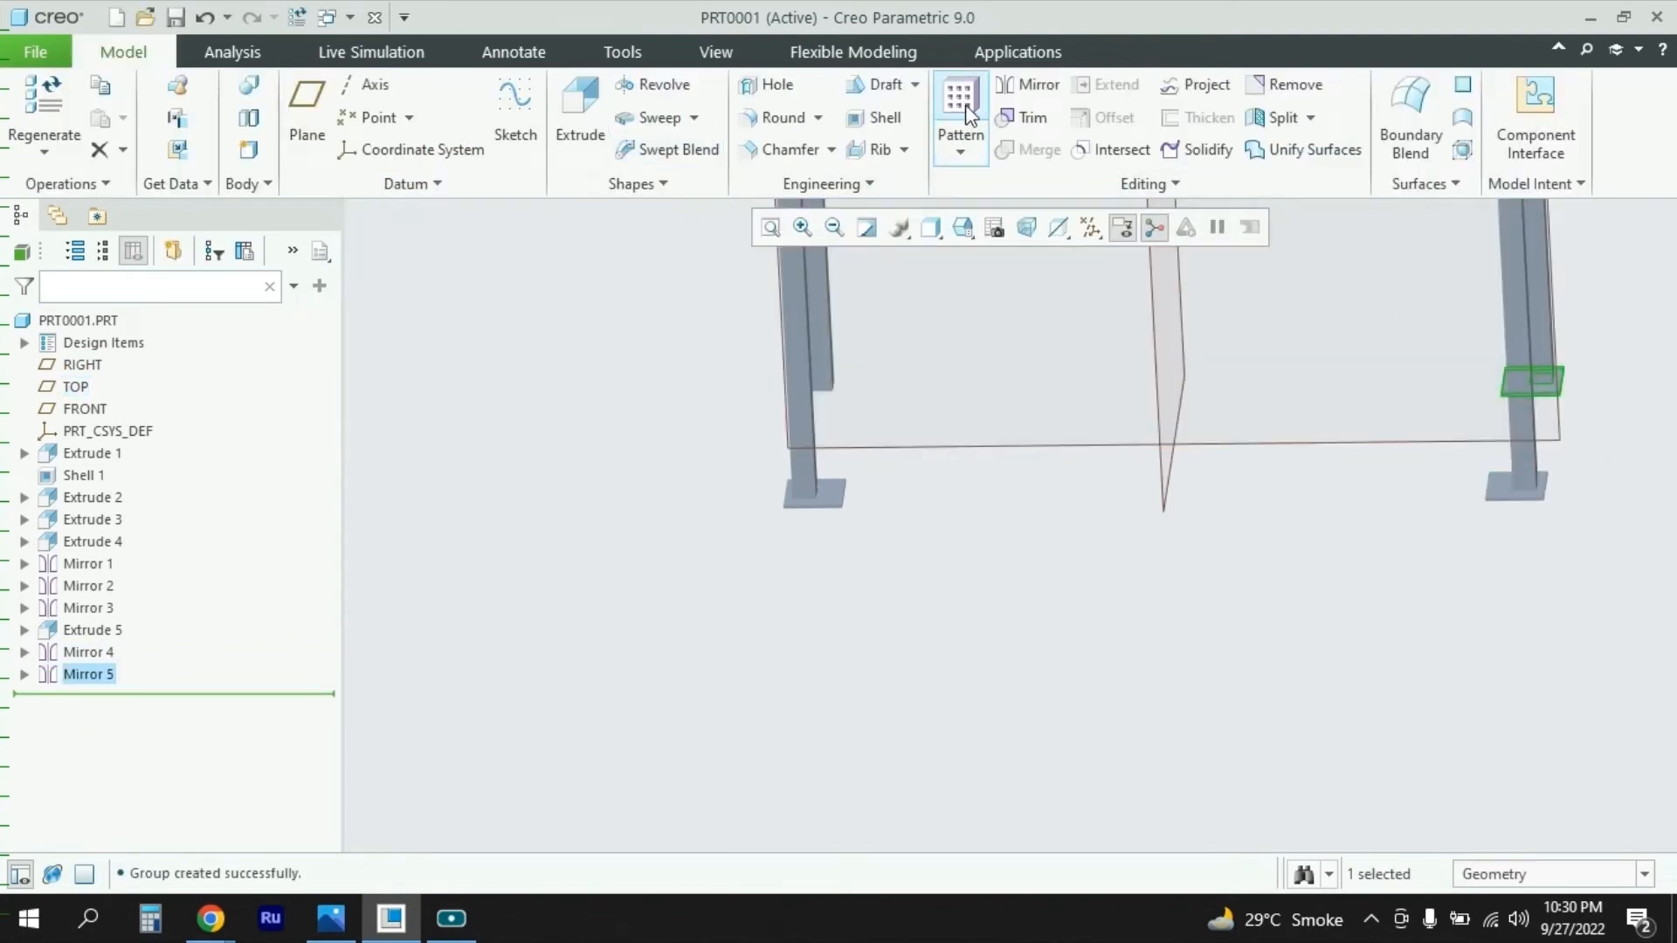
Step: Mirror the rear foot plate about the RIGHT datum plane onto the fourth leg
{"action": "left_click", "coordinate": [1035, 85]}
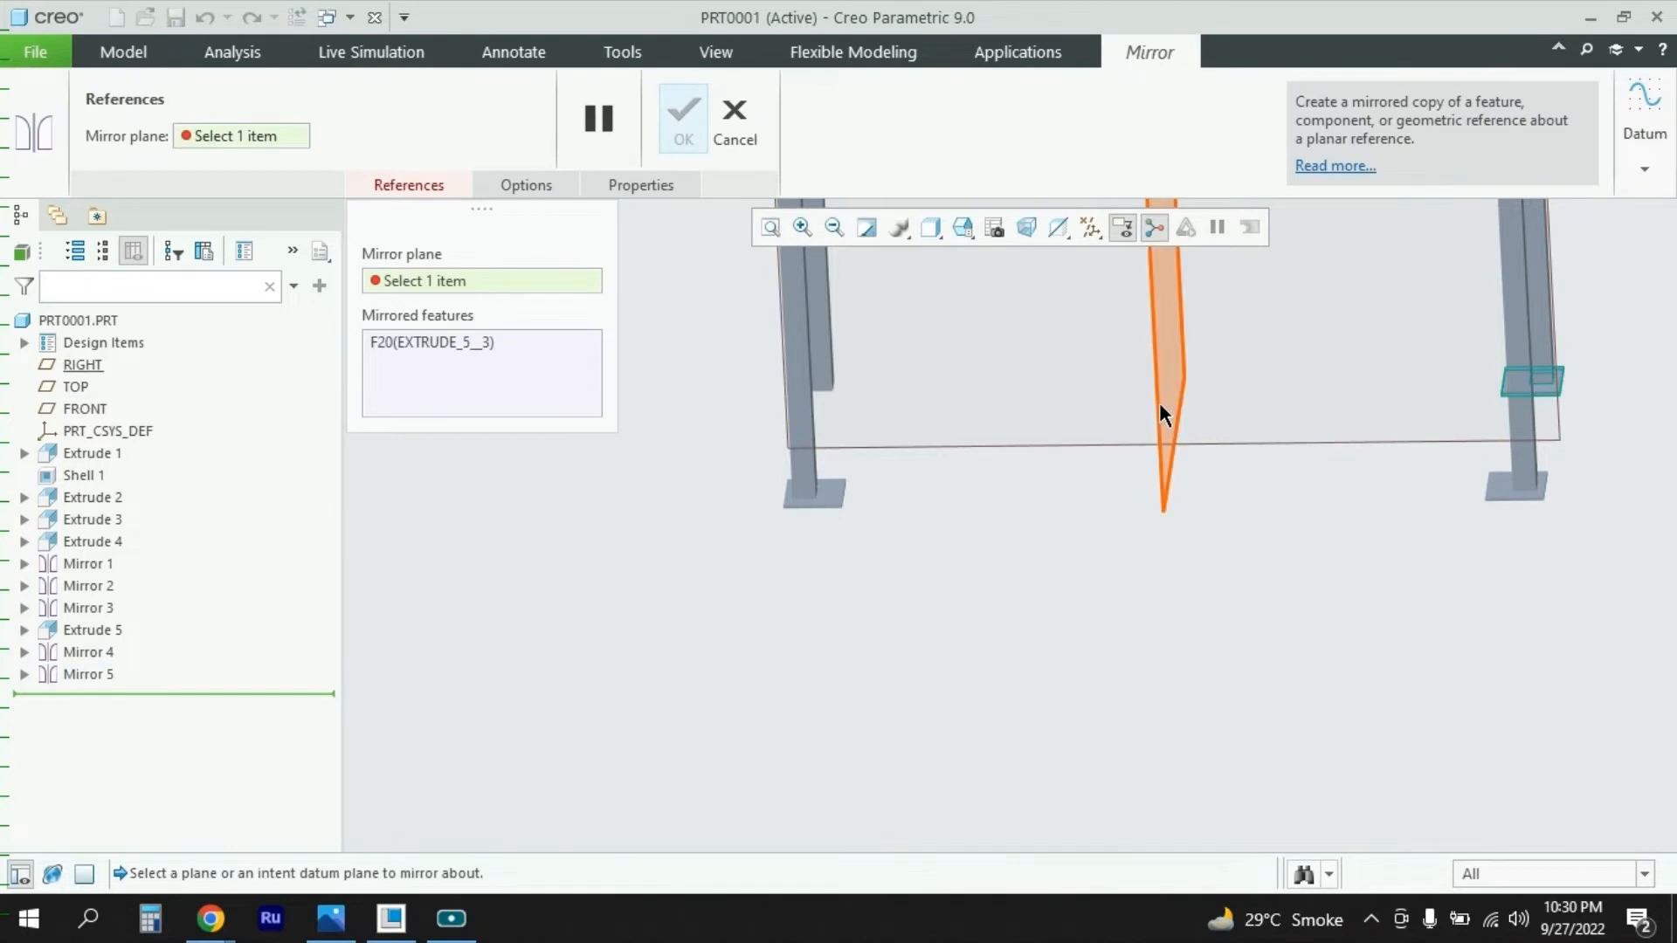
{"action": "left_click", "coordinate": [1160, 402]}
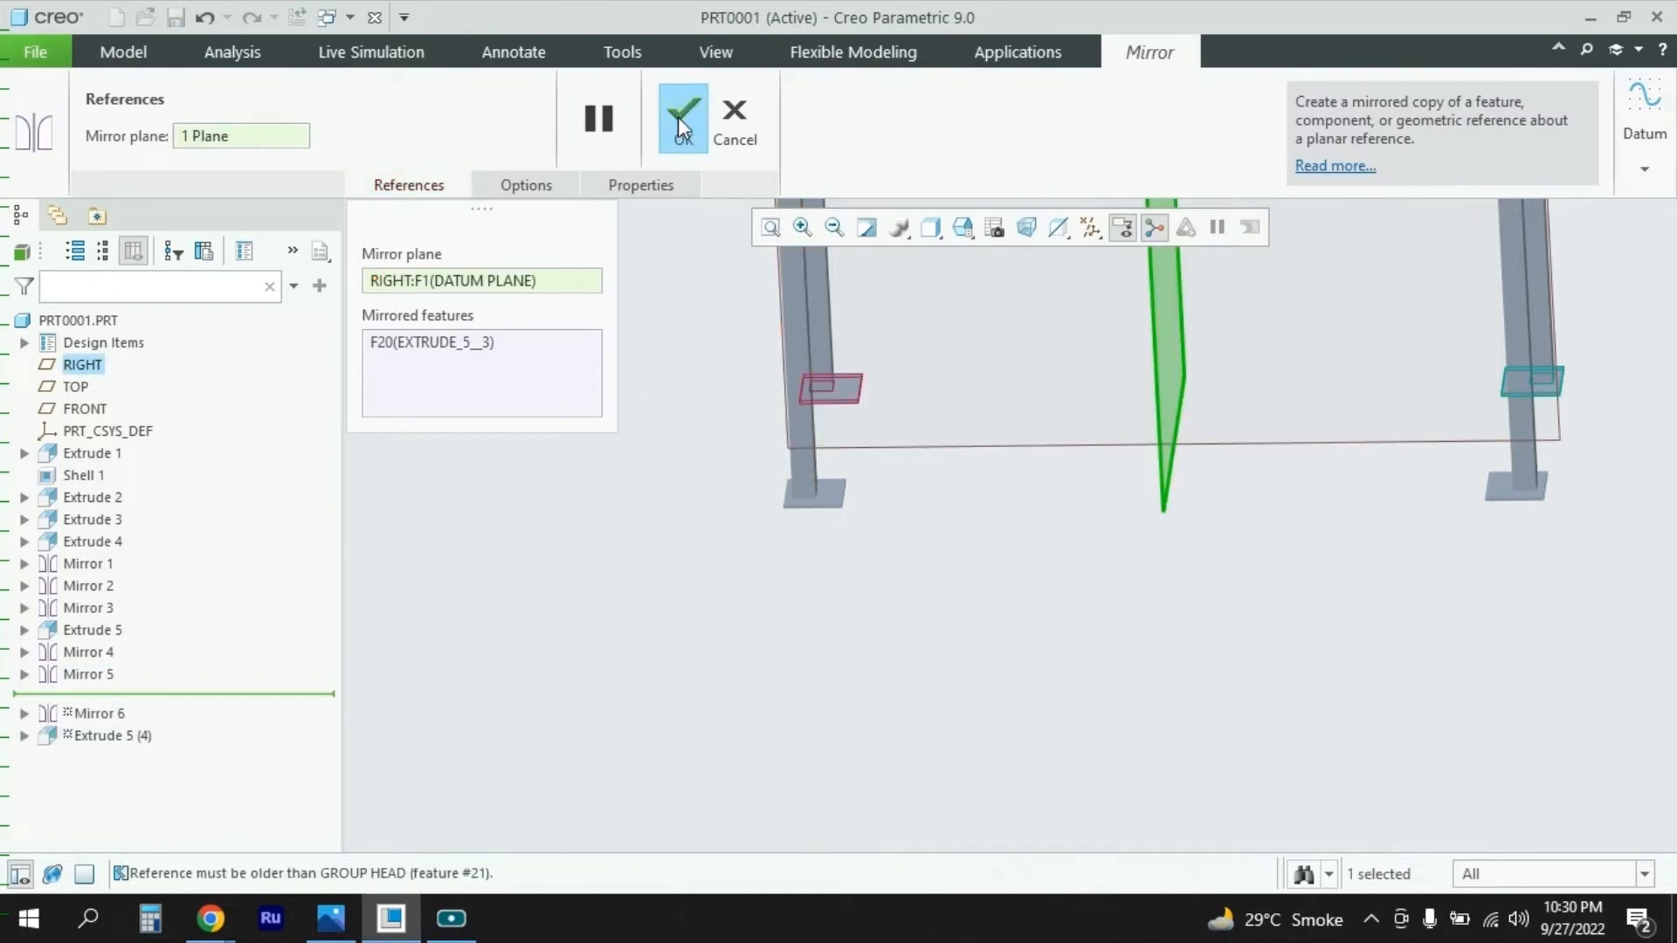
{"action": "left_click", "coordinate": [680, 122]}
Step: Inspect the whole table with its legs and foot plates, including the tabletop from below
{"action": "scroll", "coordinate": [1082, 545], "scroll_direction": "down", "scroll_amount": 5}
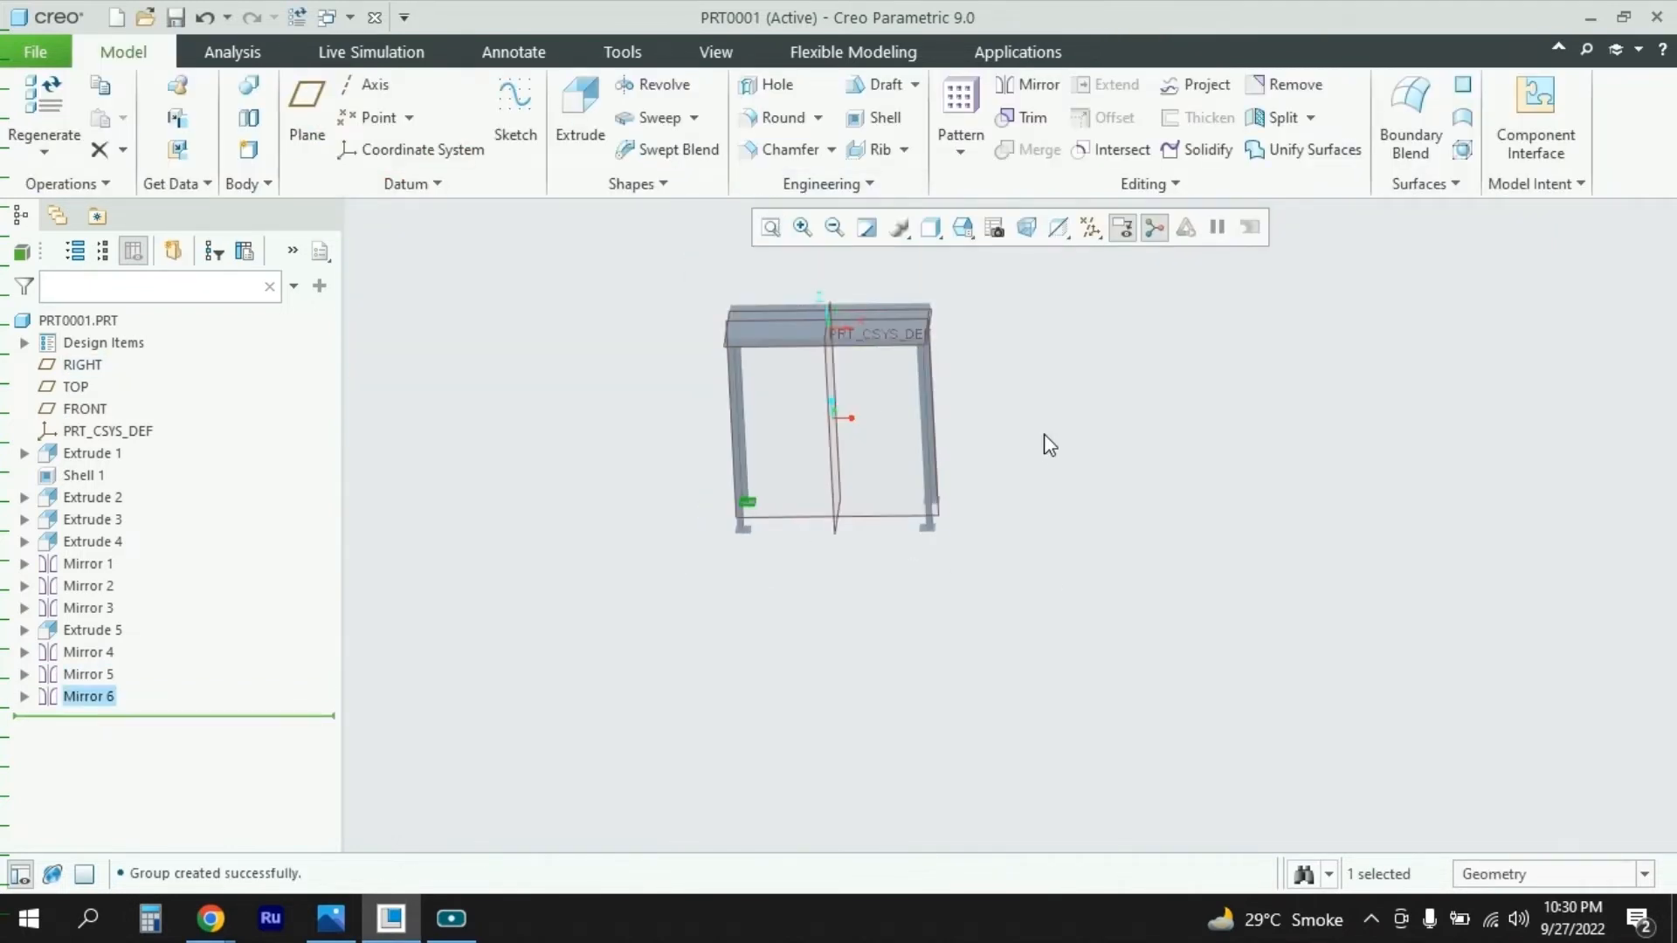
{"action": "mouse_move", "coordinate": [1044, 433]}
{"action": "middle_mouse_down"}
{"action": "mouse_move", "coordinate": [1064, 442]}
{"action": "mouse_move", "coordinate": [1044, 344]}
{"action": "mouse_move", "coordinate": [1065, 410]}
{"action": "middle_mouse_up"}
{"action": "scroll", "coordinate": [923, 306], "scroll_direction": "down", "scroll_amount": 3}
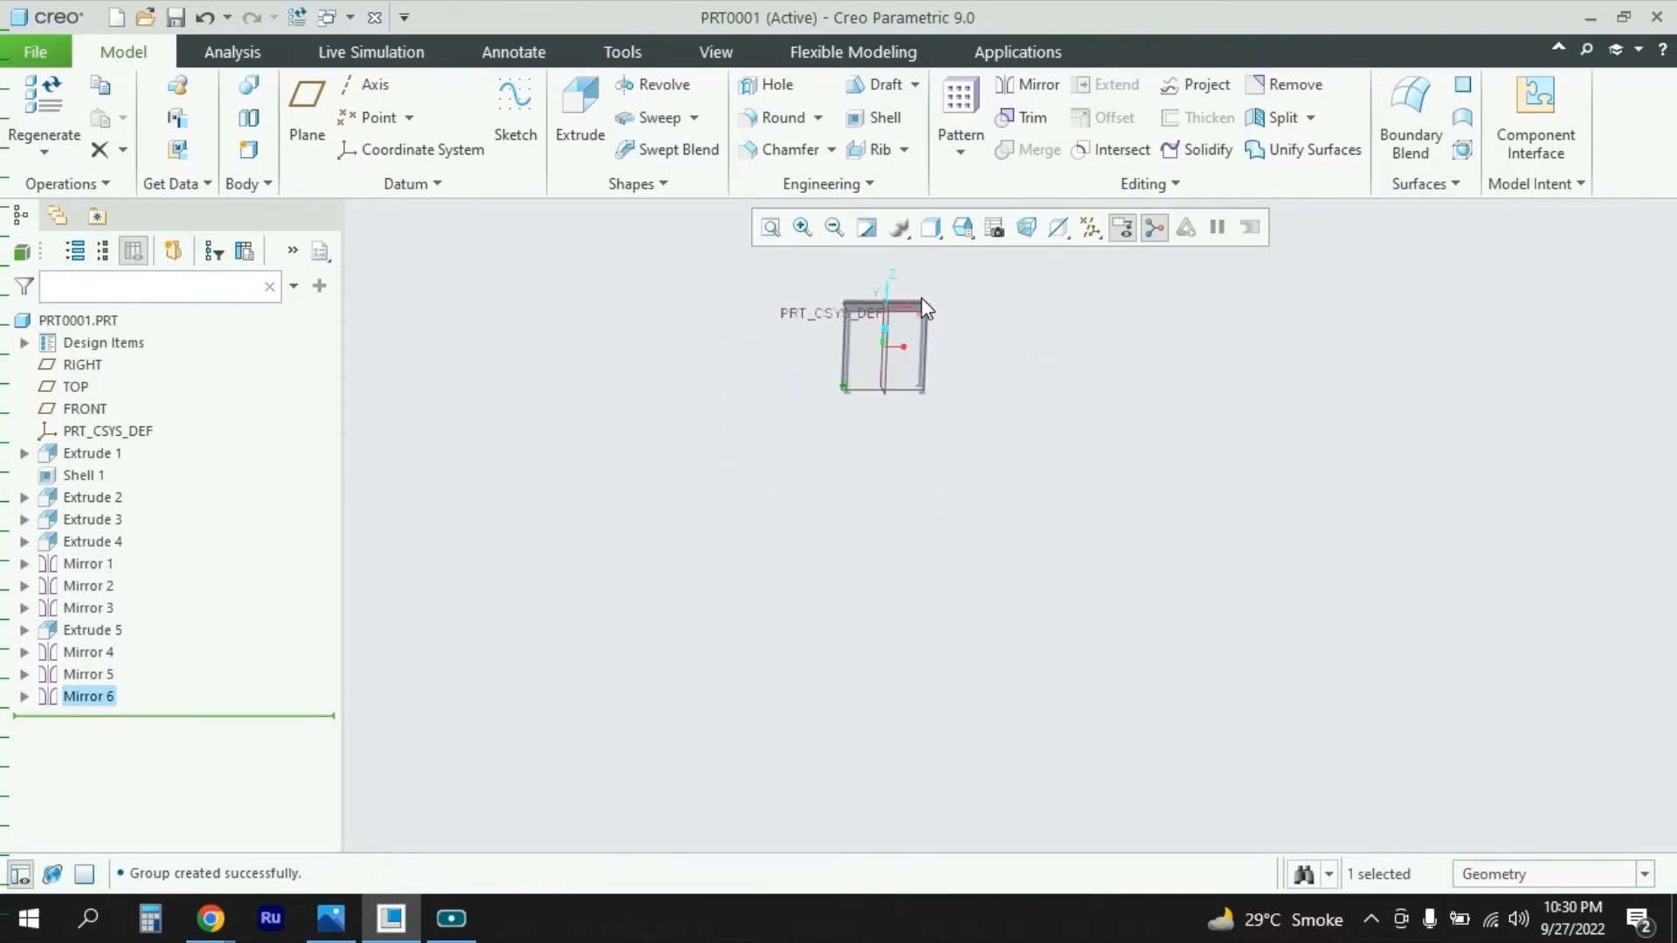
{"action": "scroll", "coordinate": [923, 307], "scroll_direction": "up", "scroll_amount": 6}
{"action": "scroll", "coordinate": [1182, 415], "scroll_direction": "down", "scroll_amount": 2}
{"action": "scroll", "coordinate": [1146, 413], "scroll_direction": "up", "scroll_amount": 2}
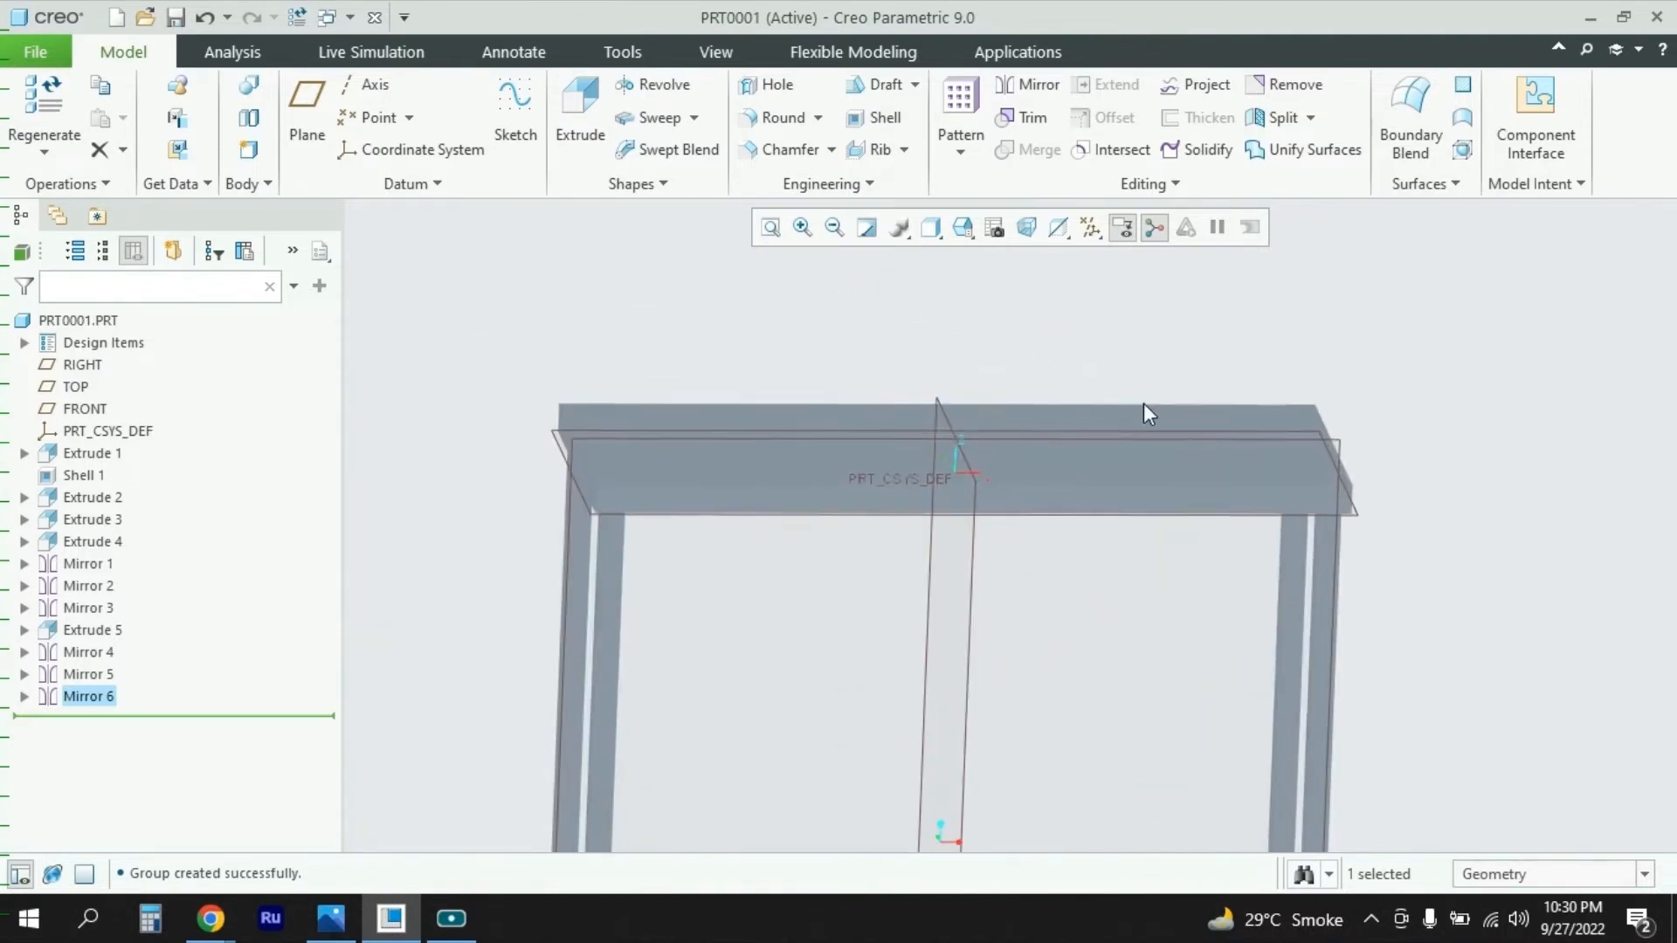
{"action": "scroll", "coordinate": [1147, 413], "scroll_direction": "down", "scroll_amount": 2}
Step: Switch to the Bagging Table reference drawing in Photos and check the diameters, heights and spacing of the two round spouts
{"action": "left_click", "coordinate": [330, 917]}
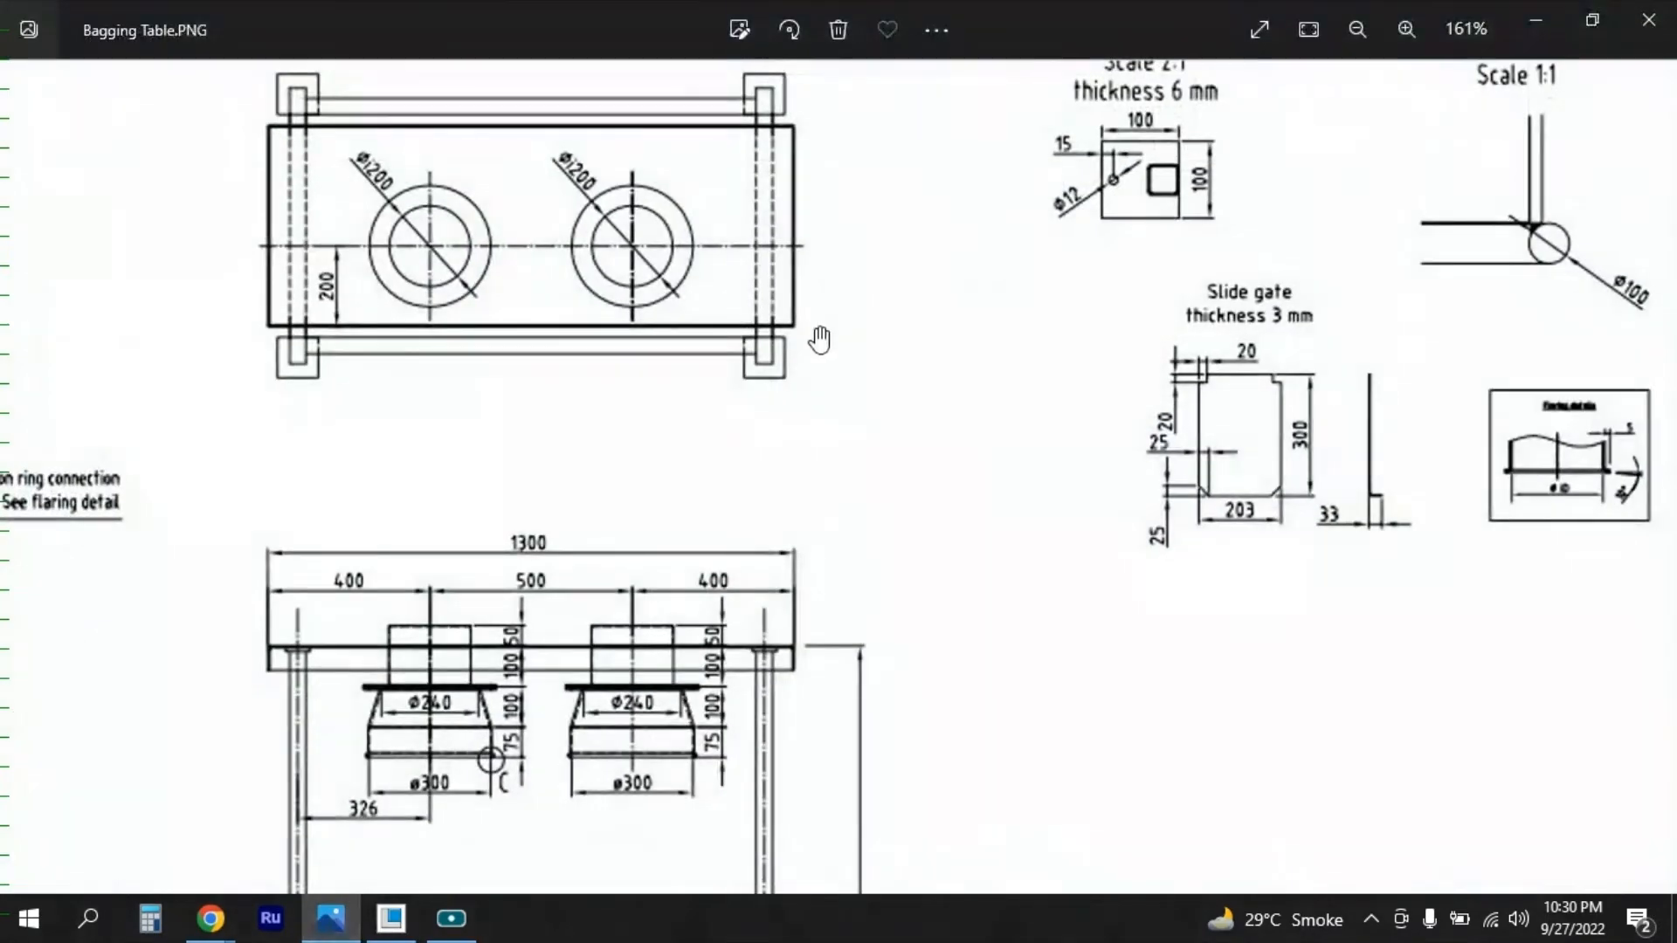
{"action": "left_click_drag", "start_coordinate": [849, 524], "coordinate": [894, 326]}
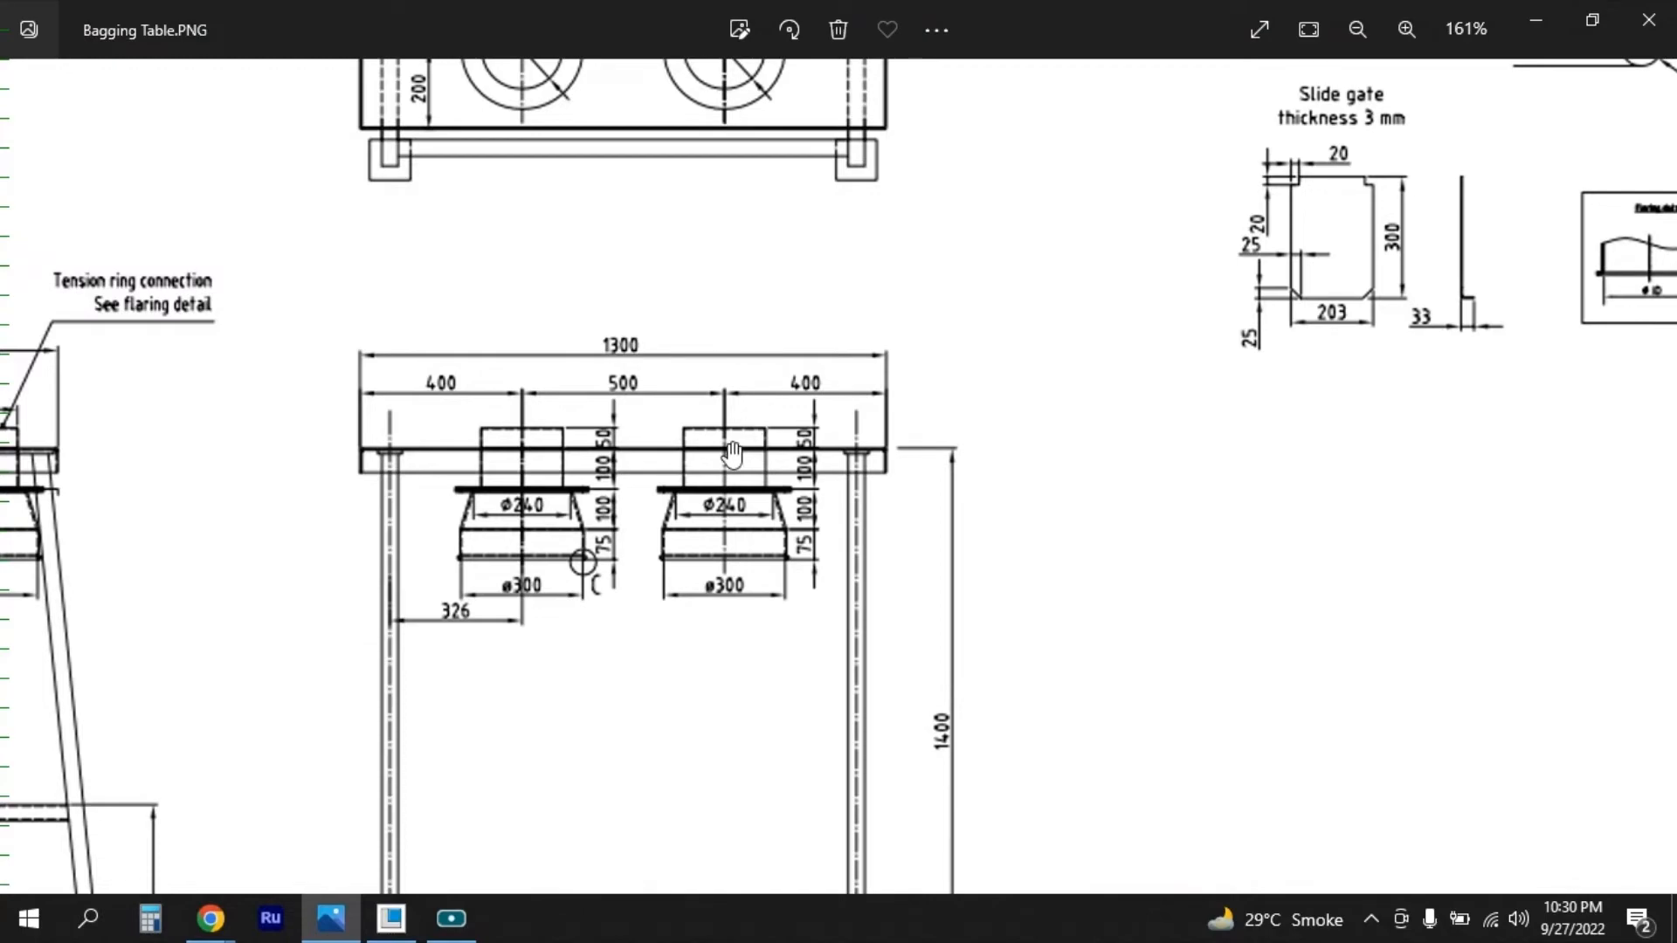
{"action": "scroll", "coordinate": [694, 585], "scroll_direction": "up", "scroll_amount": 3}
{"action": "scroll", "coordinate": [755, 288], "scroll_direction": "down", "scroll_amount": 5}
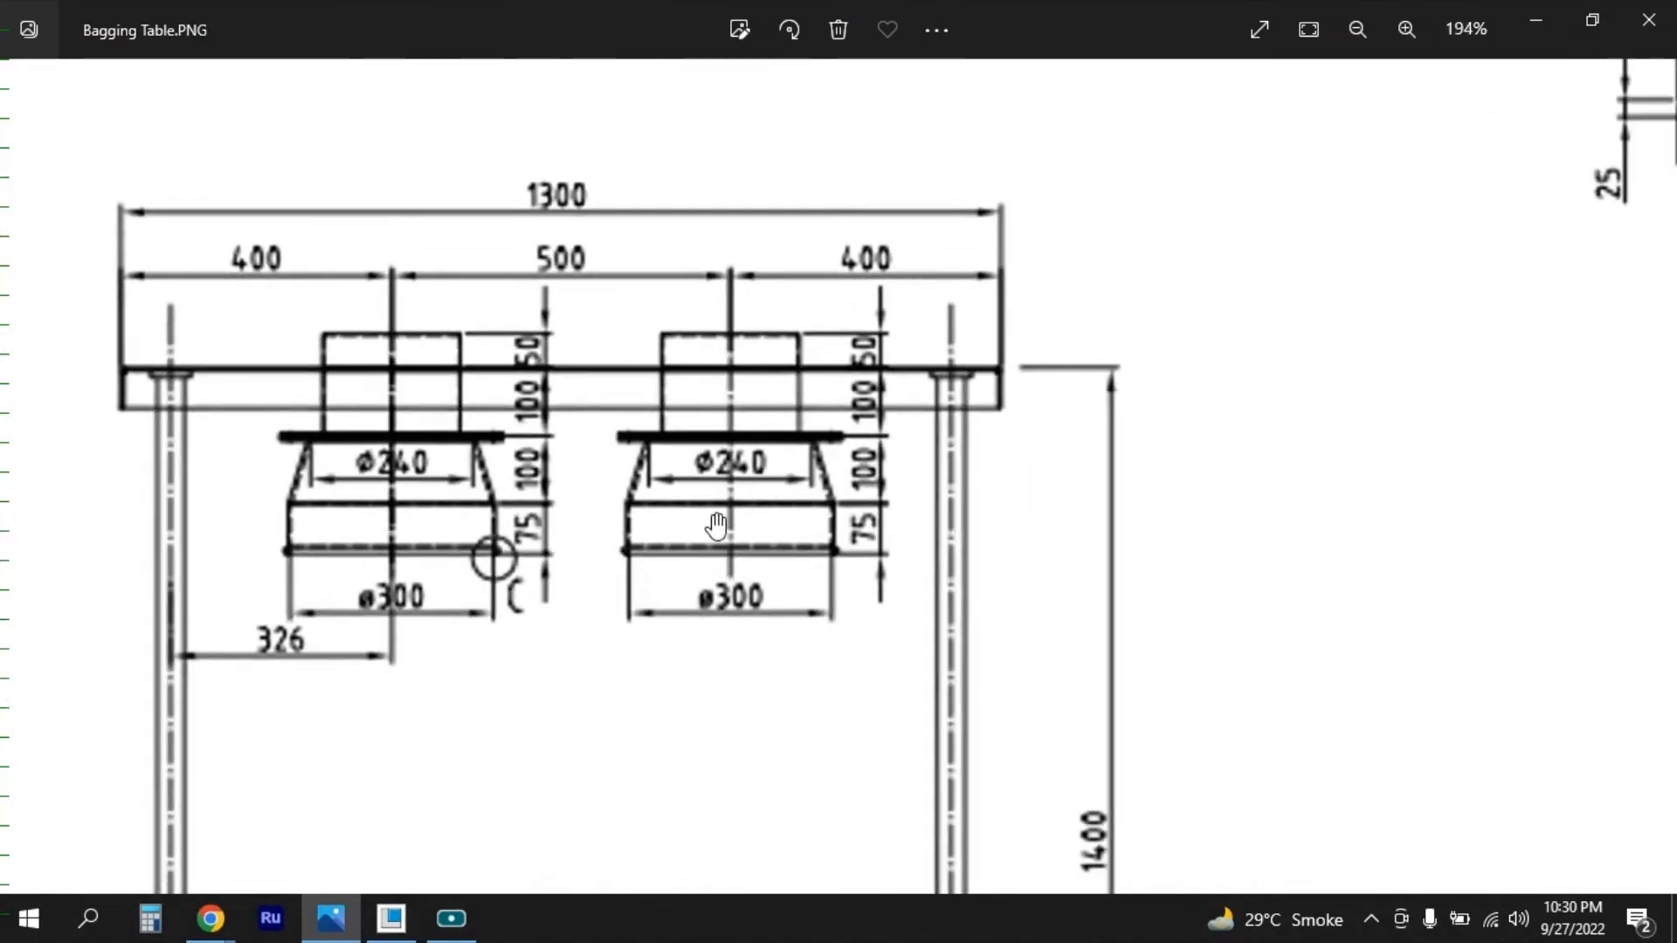
{"action": "left_click_drag", "start_coordinate": [756, 288], "coordinate": [764, 393]}
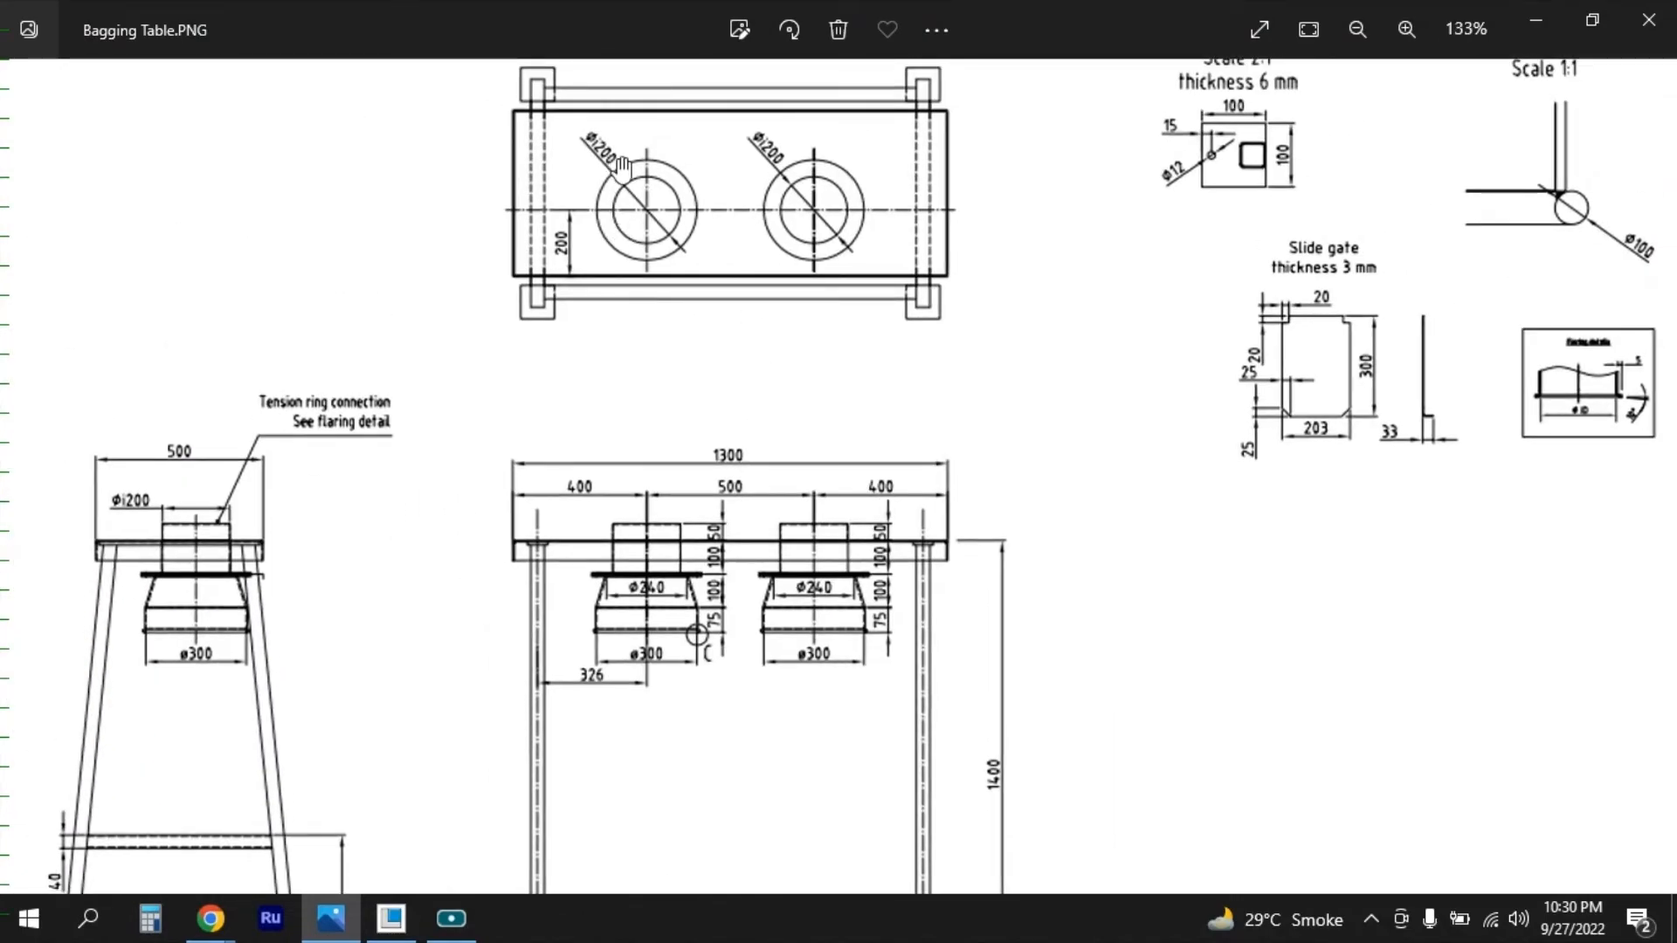
{"action": "scroll", "coordinate": [621, 166], "scroll_direction": "up", "scroll_amount": 5}
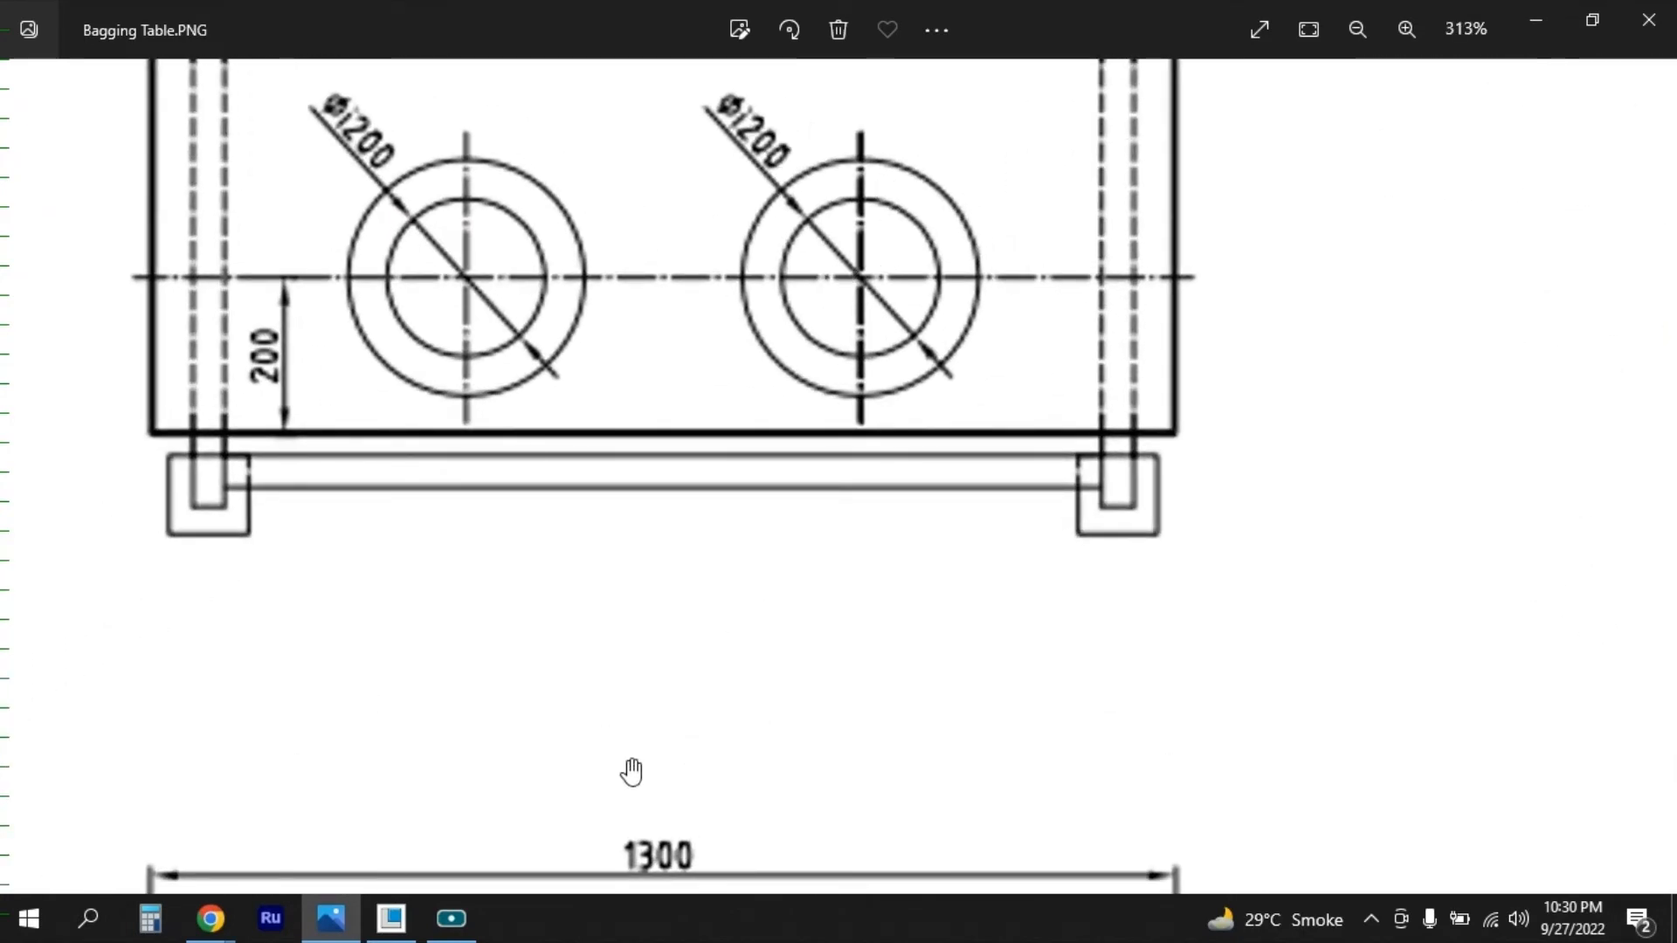
{"action": "mouse_move", "coordinate": [334, 922]}
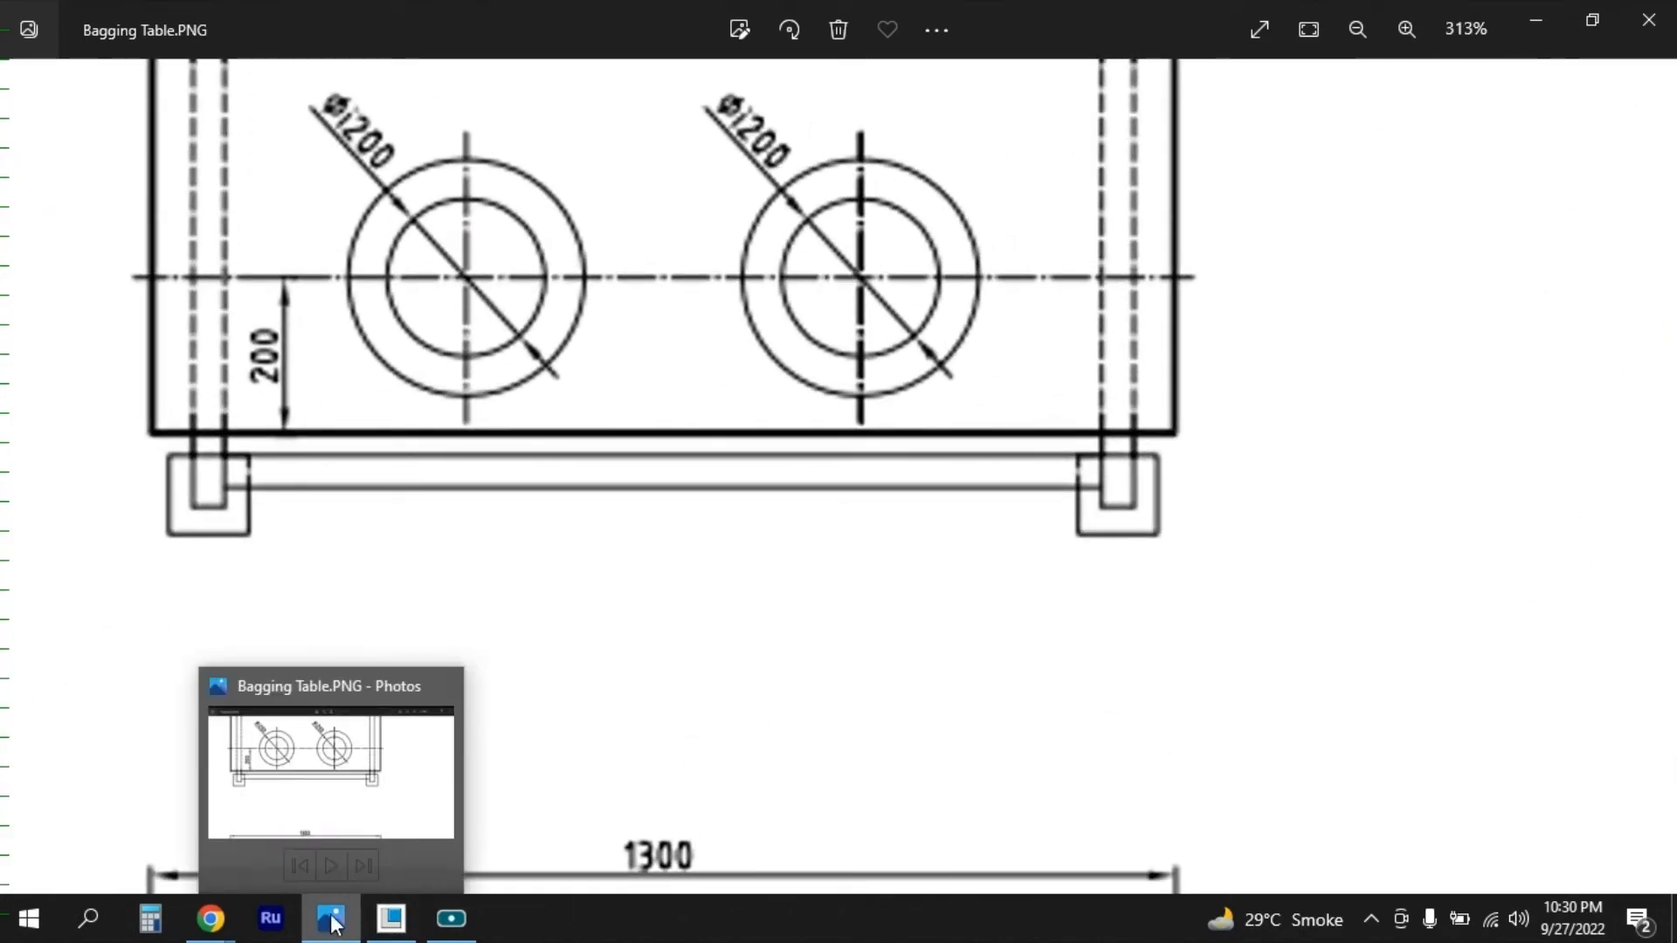
Step: Examine the reference drawing's top and front views for the spout openings' diameter and centre positions on the tabletop
{"action": "scroll", "coordinate": [865, 437], "scroll_direction": "up", "scroll_amount": 2}
{"action": "scroll", "coordinate": [902, 448], "scroll_direction": "down", "scroll_amount": 3}
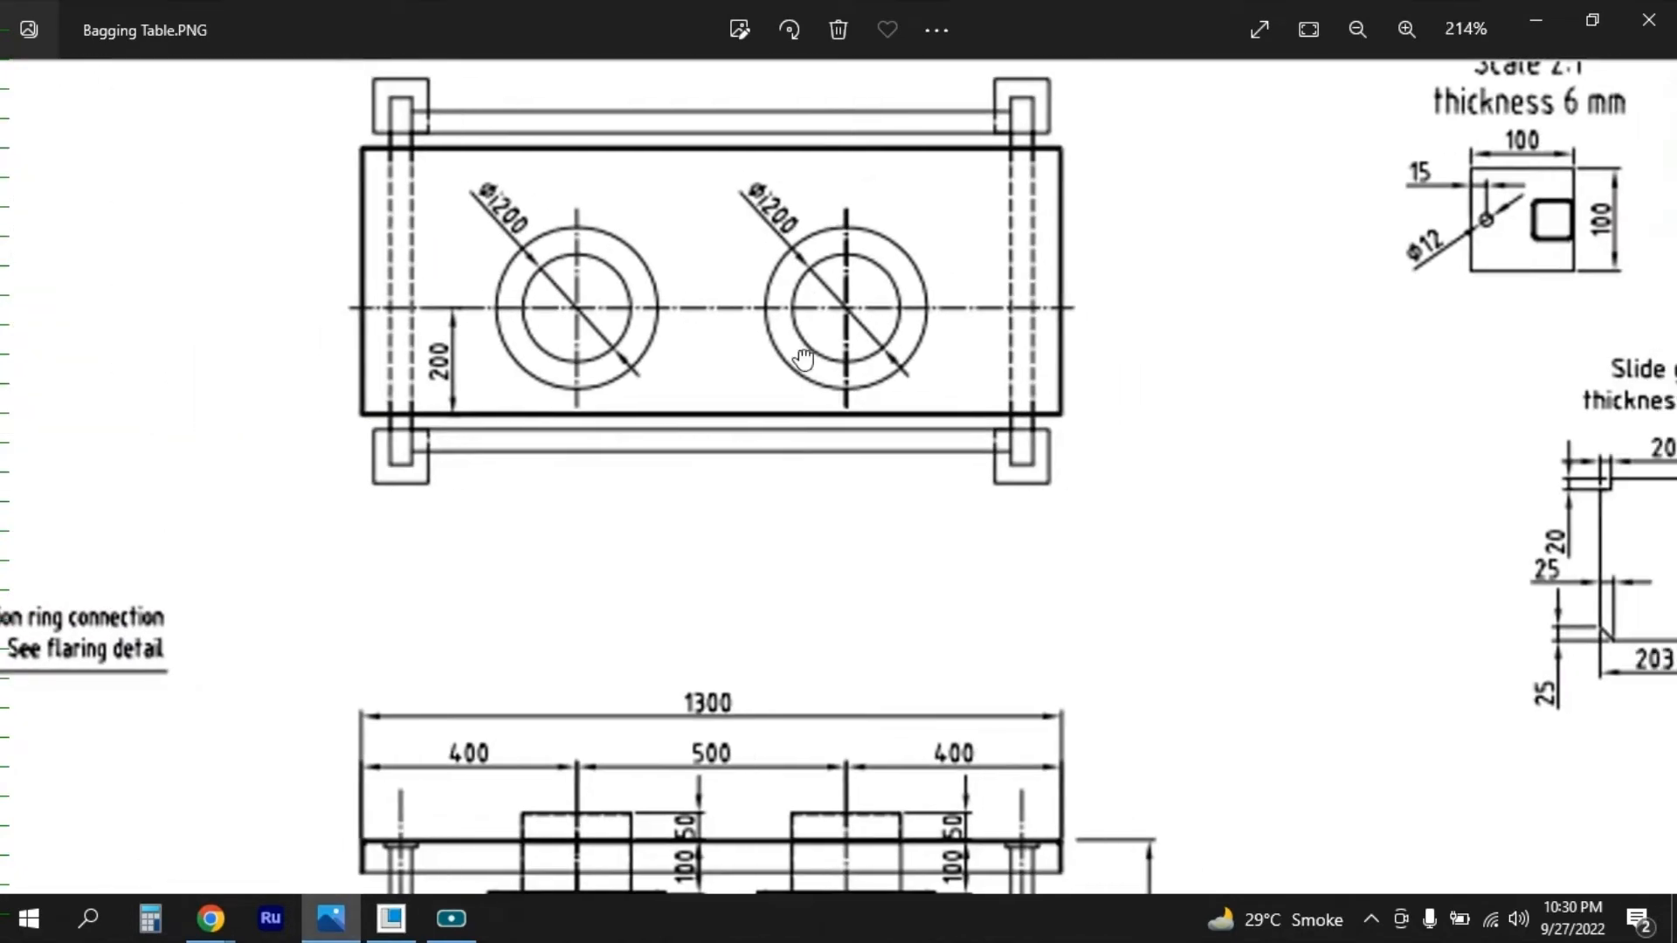
{"action": "left_click_drag", "start_coordinate": [804, 359], "coordinate": [755, 353]}
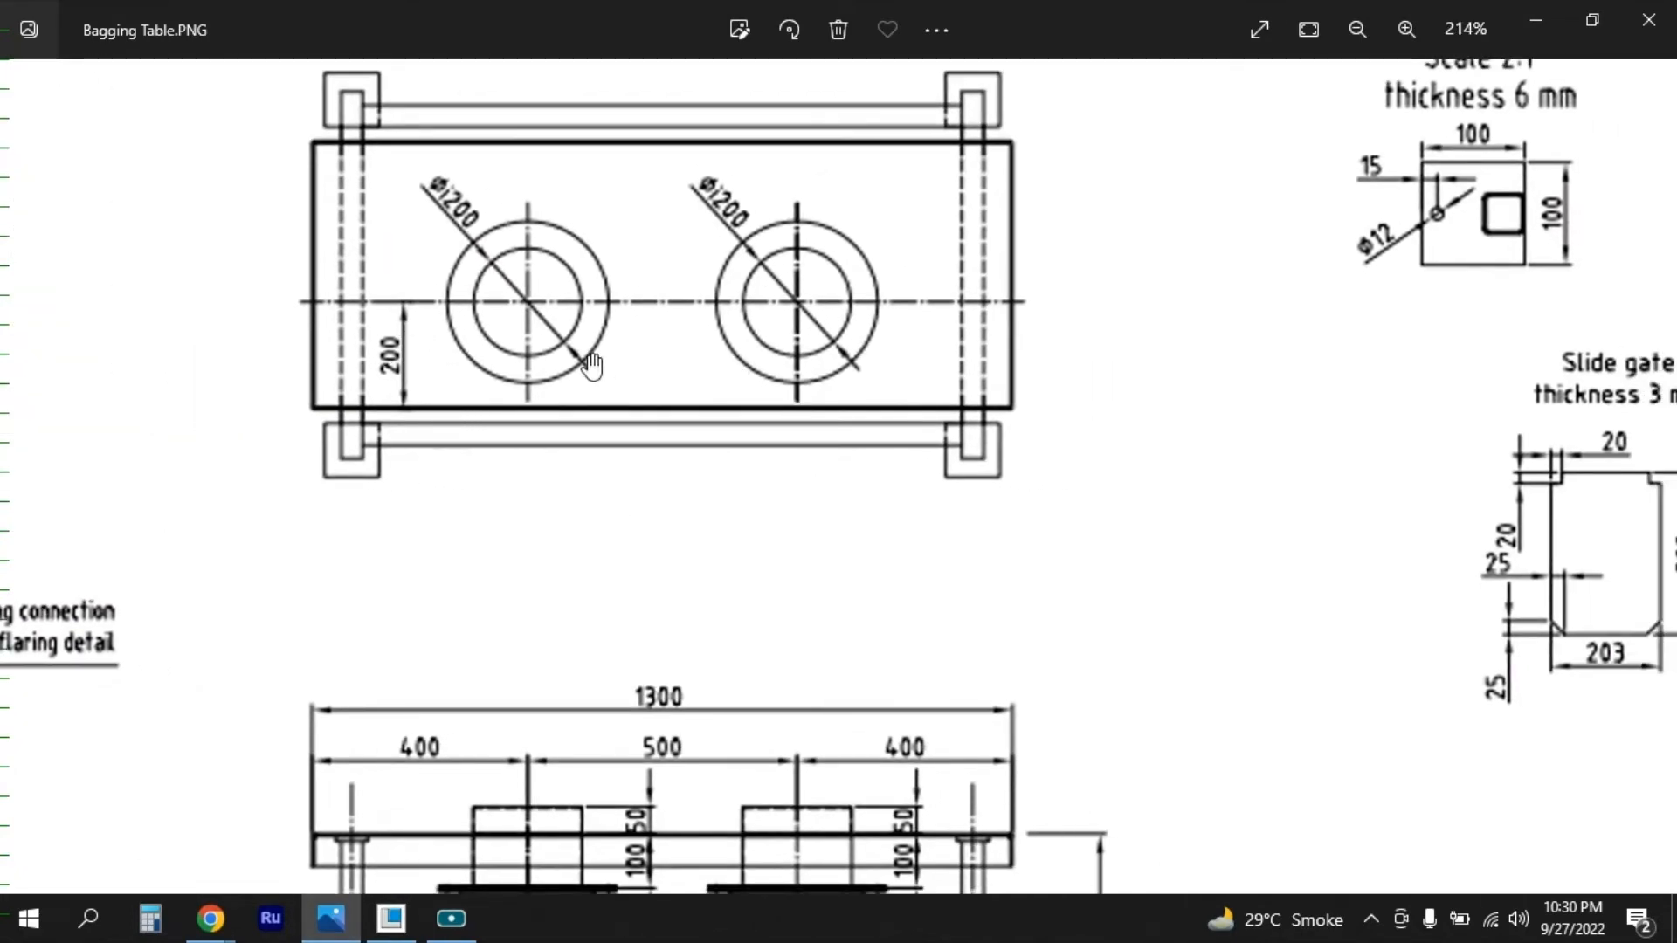
{"action": "left_click_drag", "start_coordinate": [707, 581], "coordinate": [790, 279]}
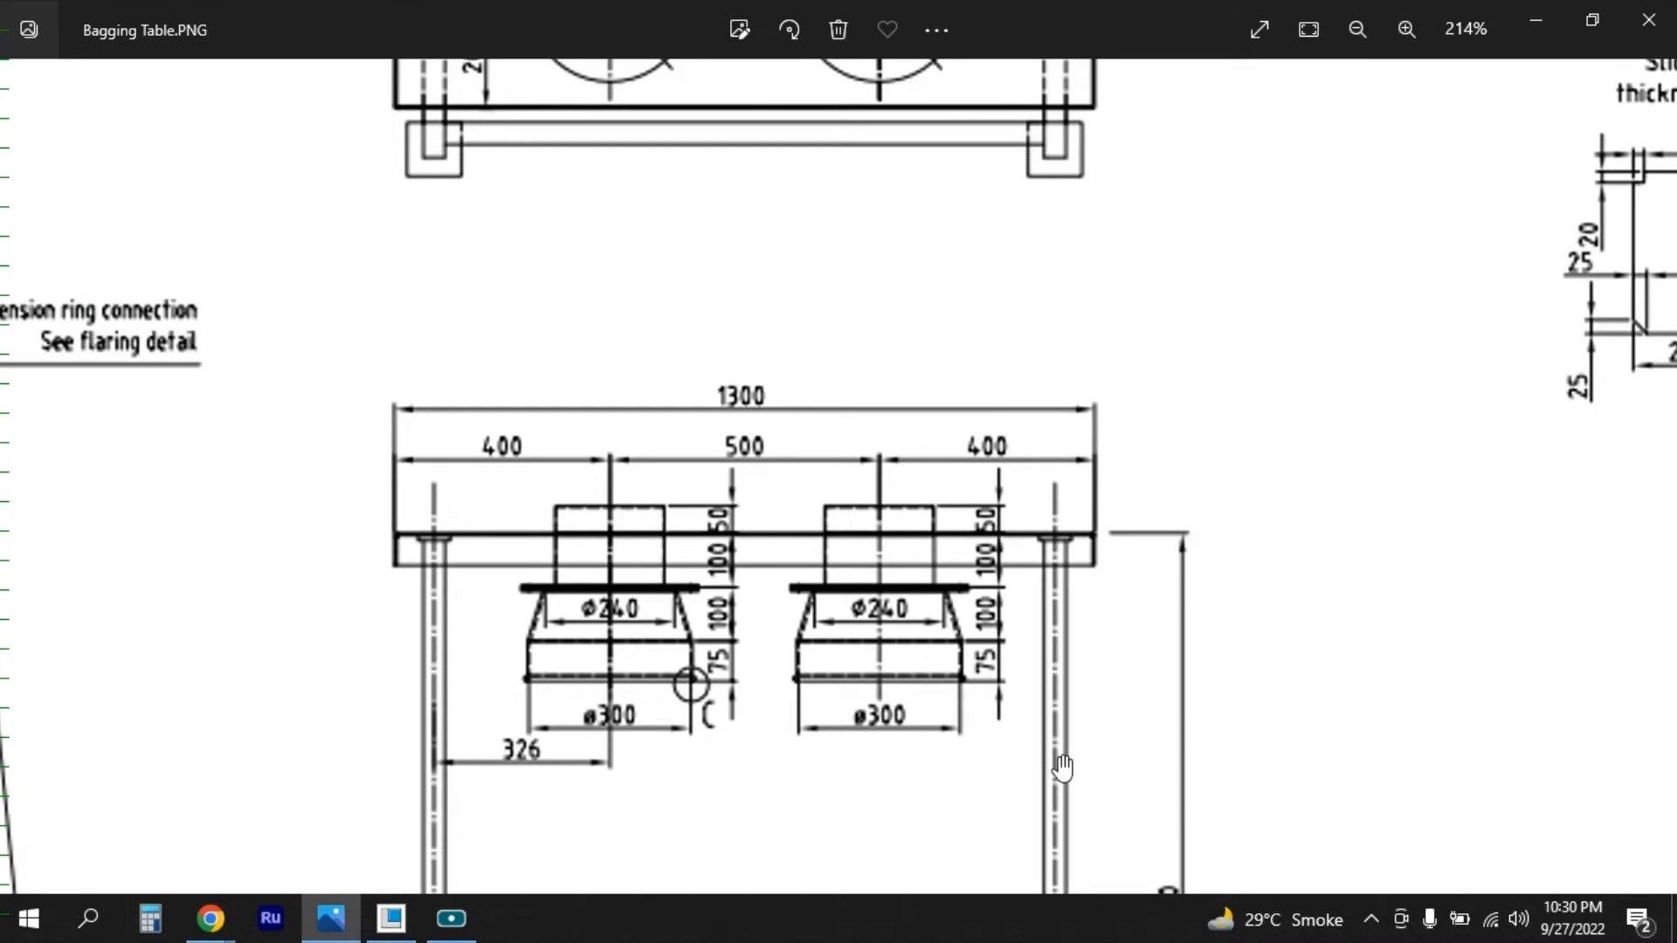
{"action": "mouse_move", "coordinate": [860, 471]}
{"action": "left_mouse_down"}
{"action": "mouse_move", "coordinate": [896, 697]}
{"action": "mouse_move", "coordinate": [895, 623]}
{"action": "left_mouse_up"}
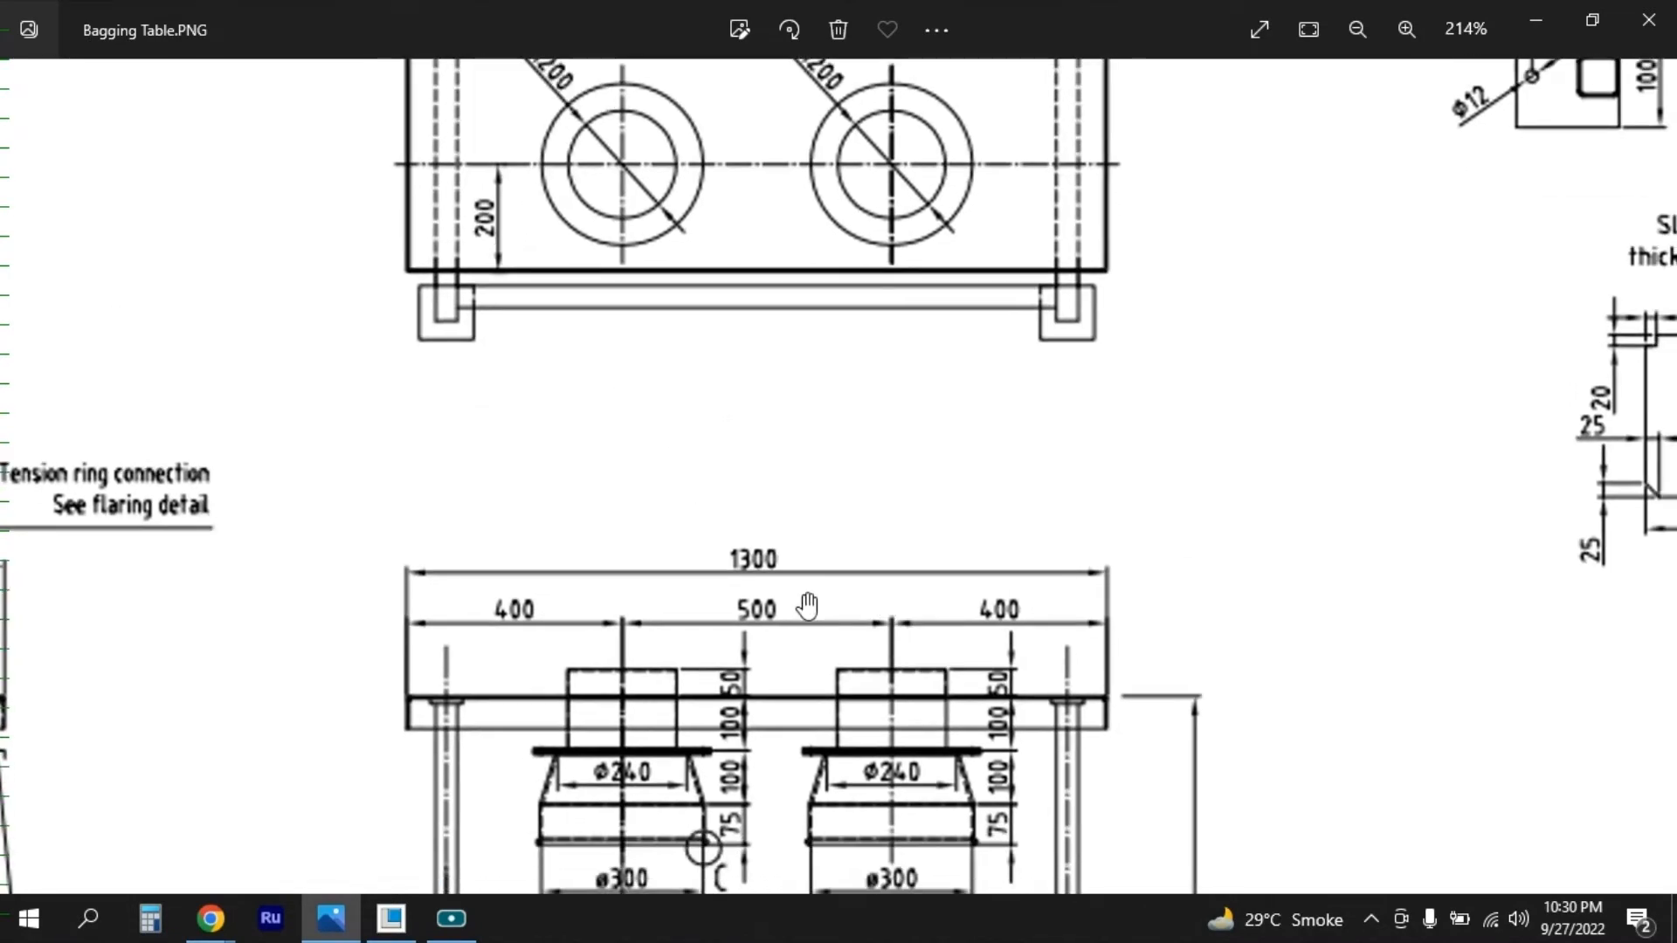
Step: Switch to Creo Parametric and start an Extrude on the tabletop's upper face, sketching a circle about 234 mm in diameter left of centre
{"action": "key", "text": "alt+Tab"}
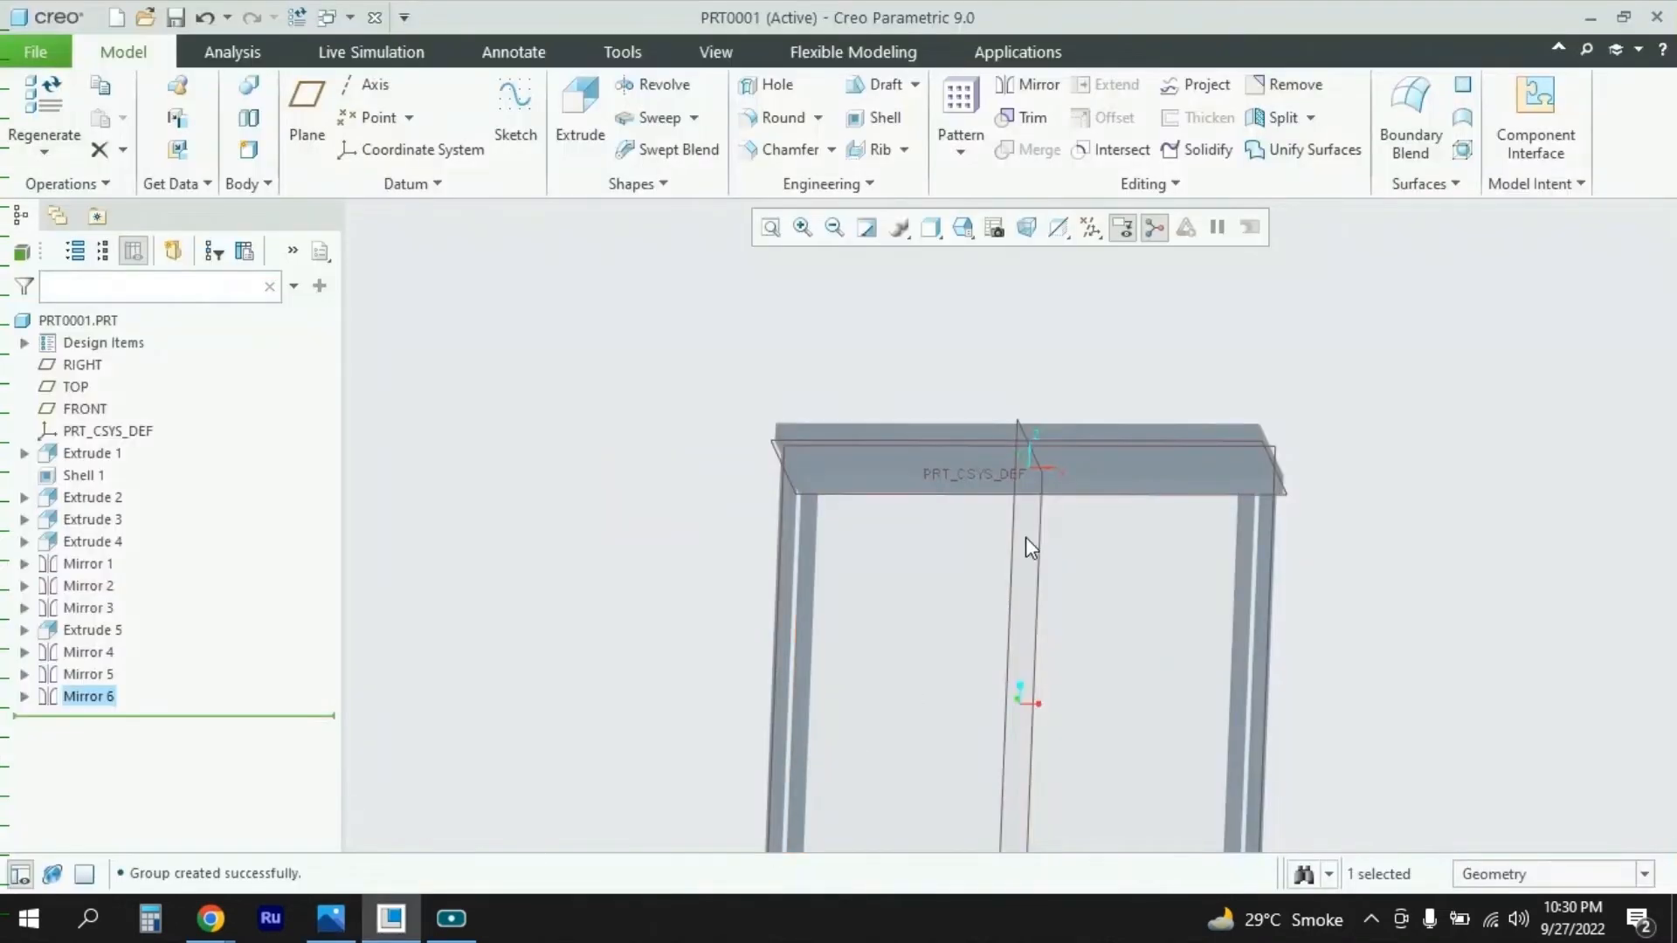
{"action": "middle_click_drag", "start_coordinate": [1157, 488], "coordinate": [1182, 553]}
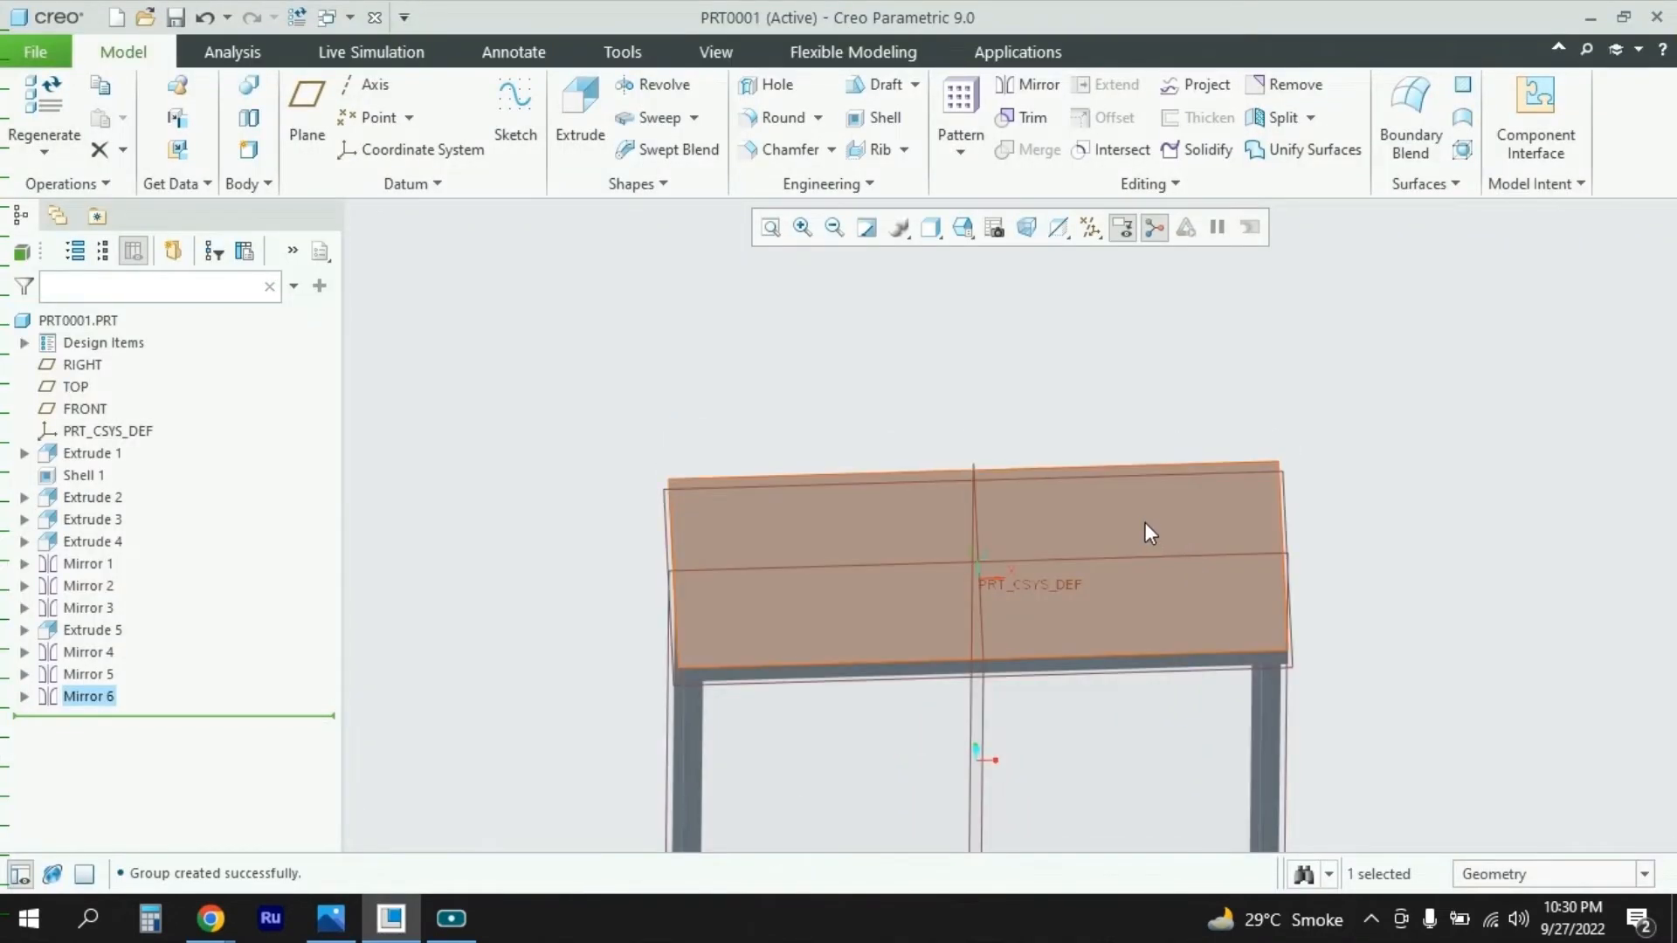
{"action": "left_click", "coordinate": [1149, 528]}
{"action": "left_click", "coordinate": [580, 129]}
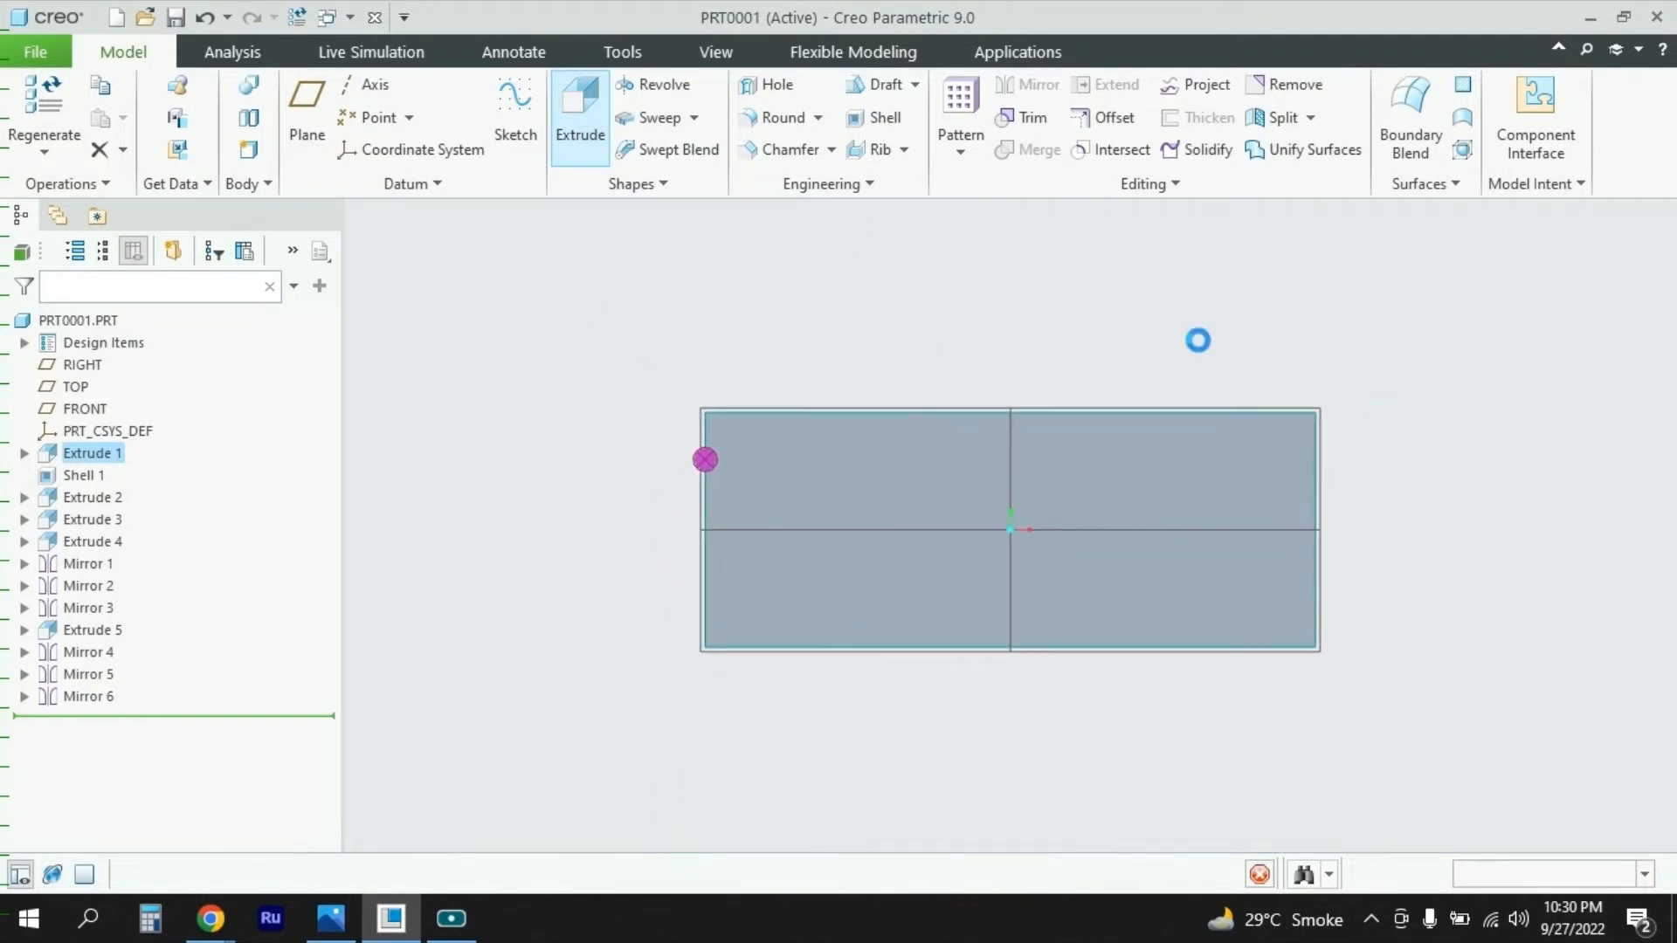
{"action": "scroll", "coordinate": [1268, 518], "scroll_direction": "up", "scroll_amount": 1}
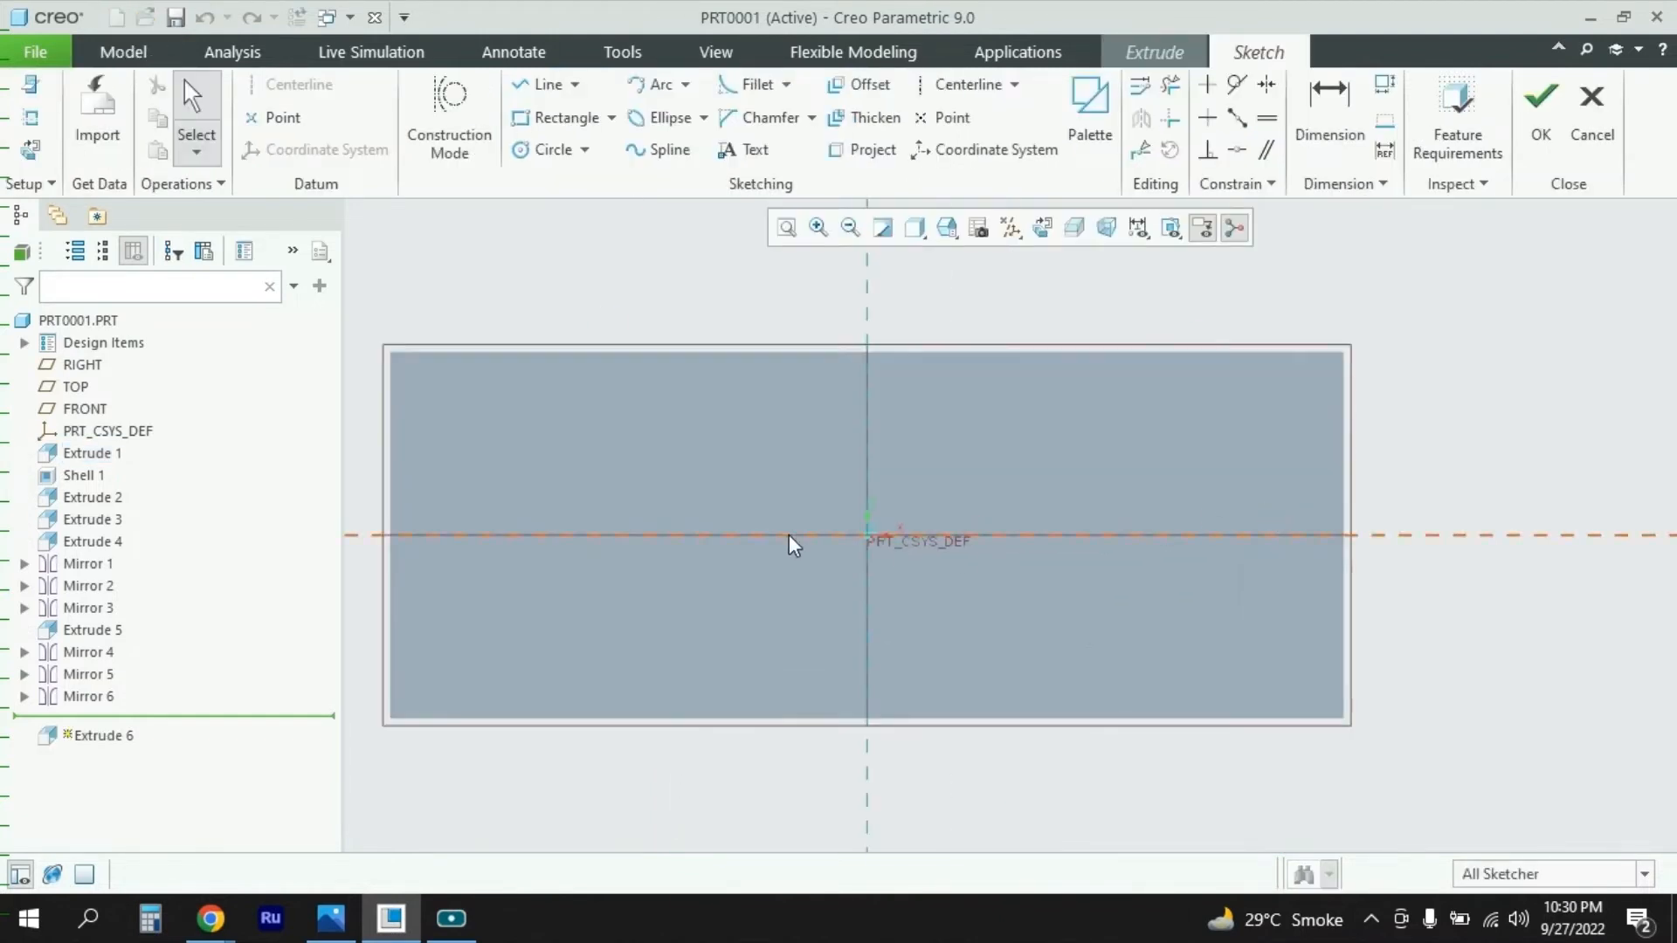
{"action": "left_click", "coordinate": [537, 152]}
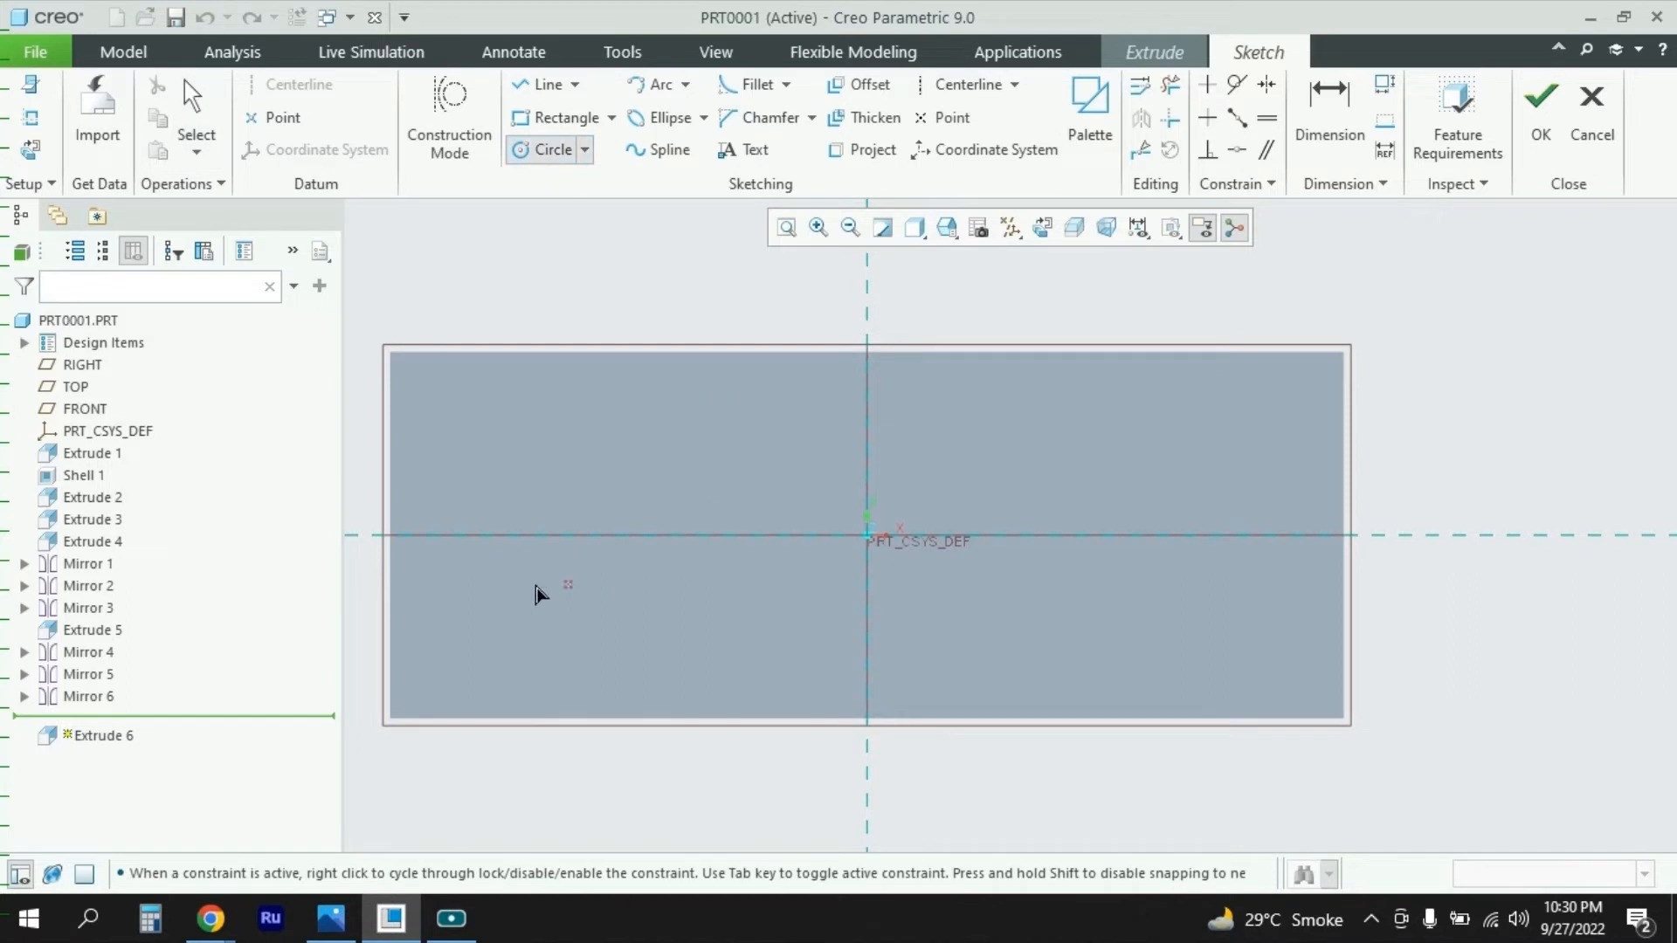
{"action": "left_click", "coordinate": [559, 492]}
{"action": "left_click", "coordinate": [643, 521]}
{"action": "middle_click", "coordinate": [823, 588]}
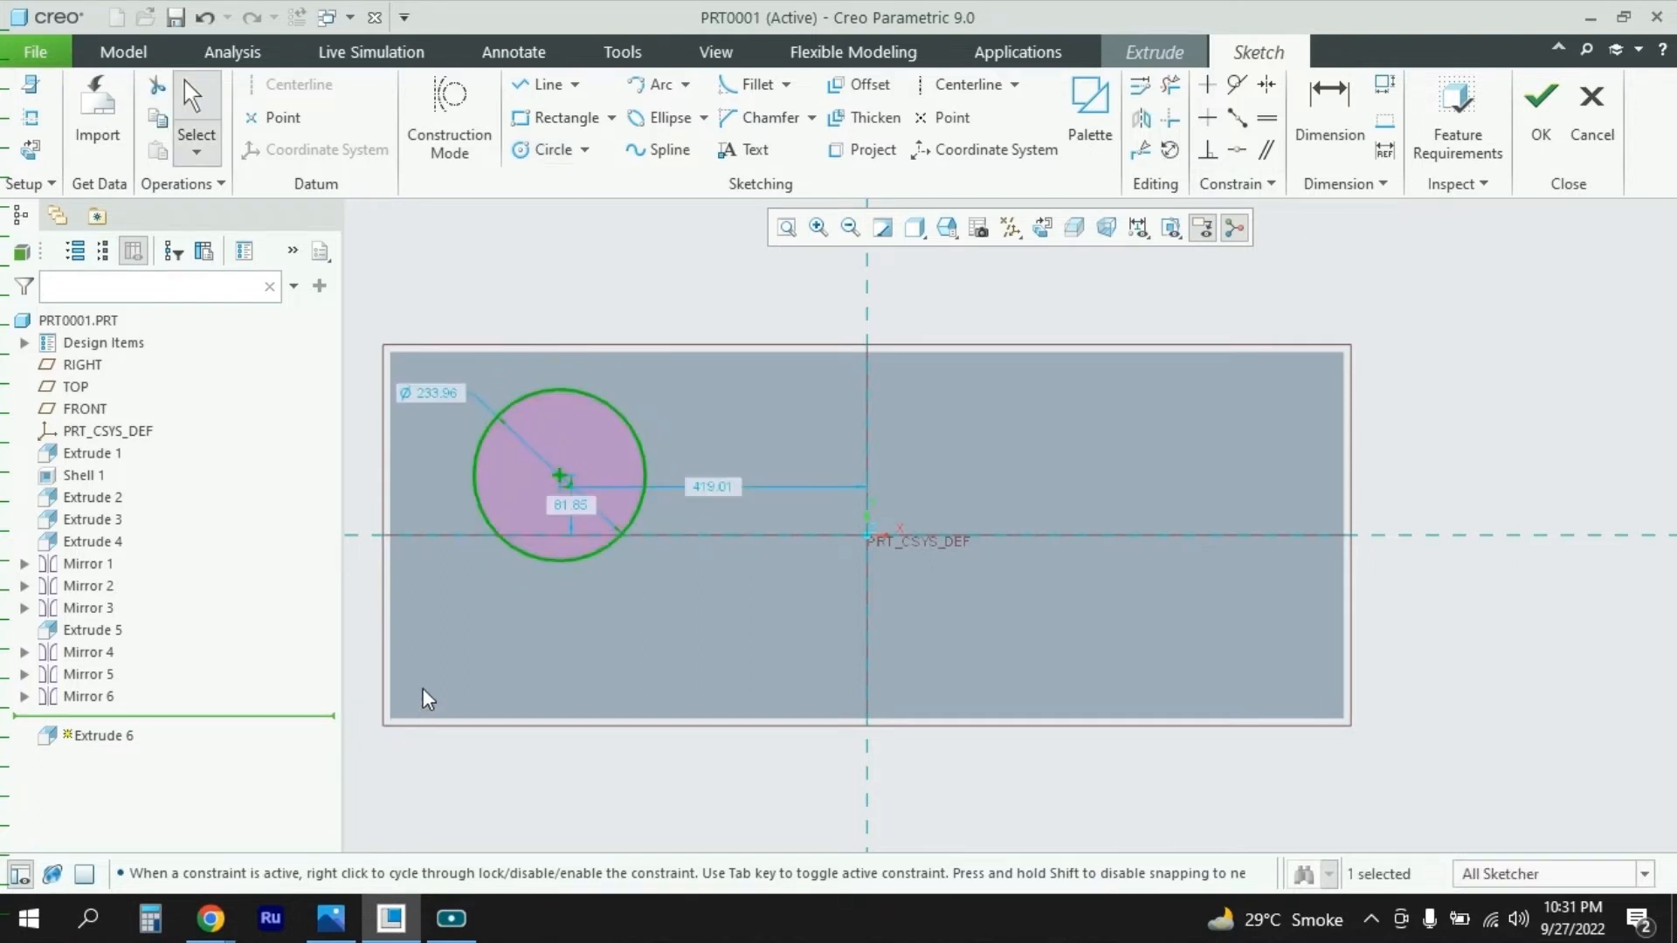
Step: Switch to the reference drawing in Photos and check the first spout centre's distances from the tabletop's long and short edges
{"action": "key", "text": "alt+Tab"}
{"action": "scroll", "coordinate": [690, 354], "scroll_direction": "up", "scroll_amount": 2}
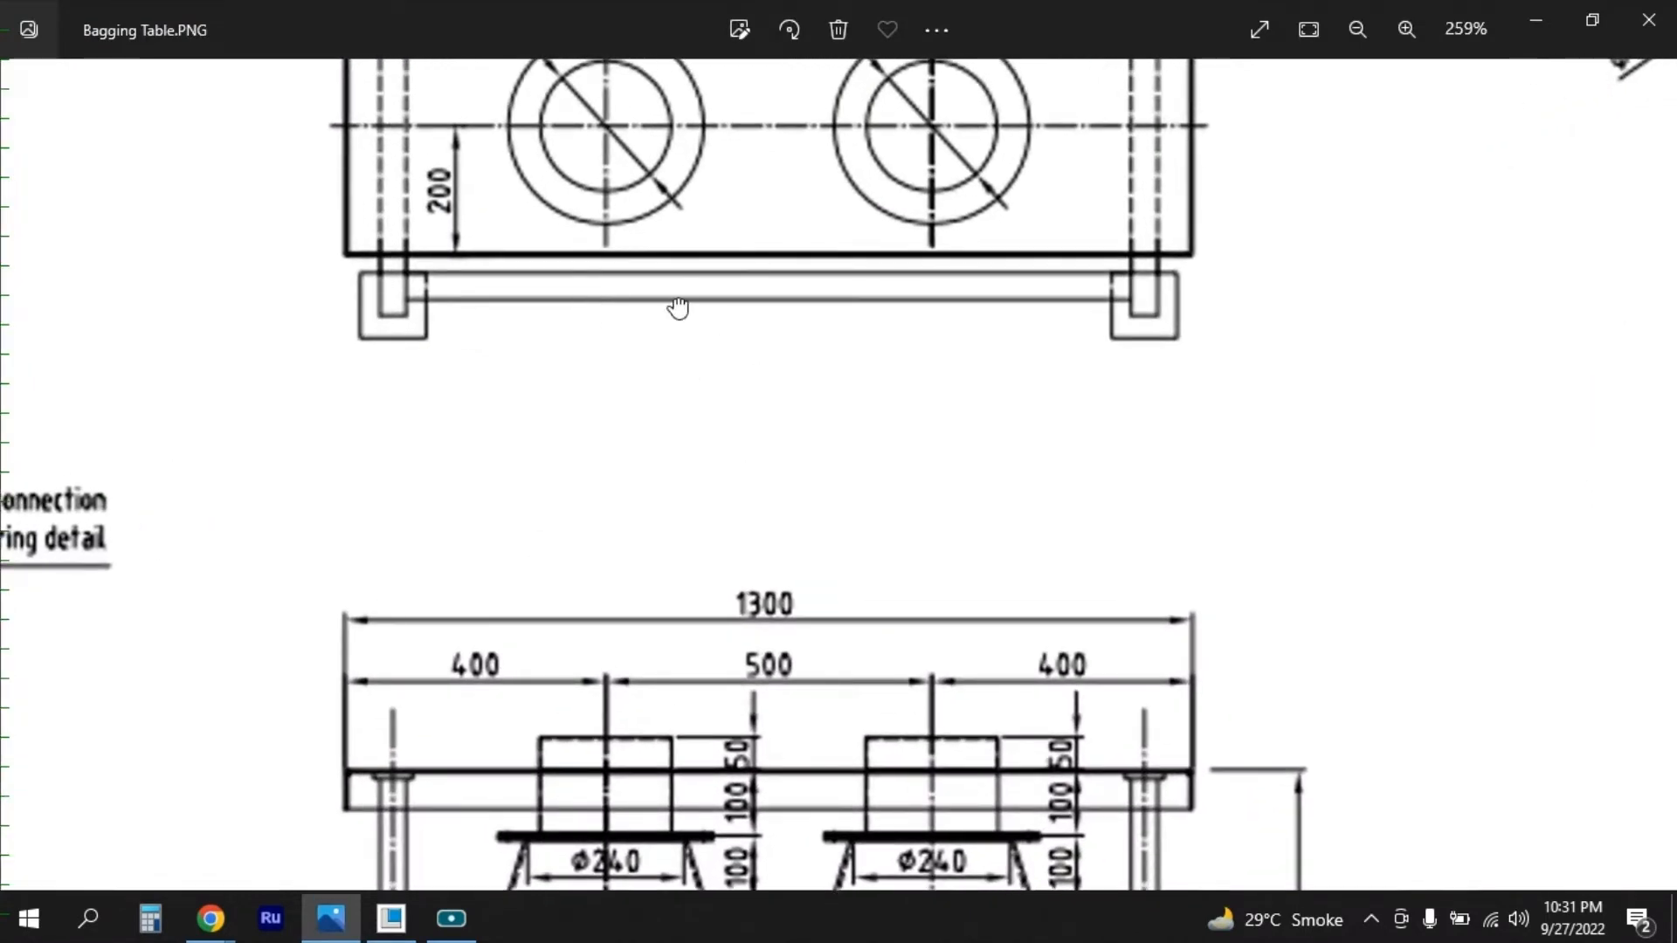
{"action": "left_click_drag", "start_coordinate": [673, 311], "coordinate": [665, 489]}
{"action": "left_click_drag", "start_coordinate": [546, 410], "coordinate": [567, 471]}
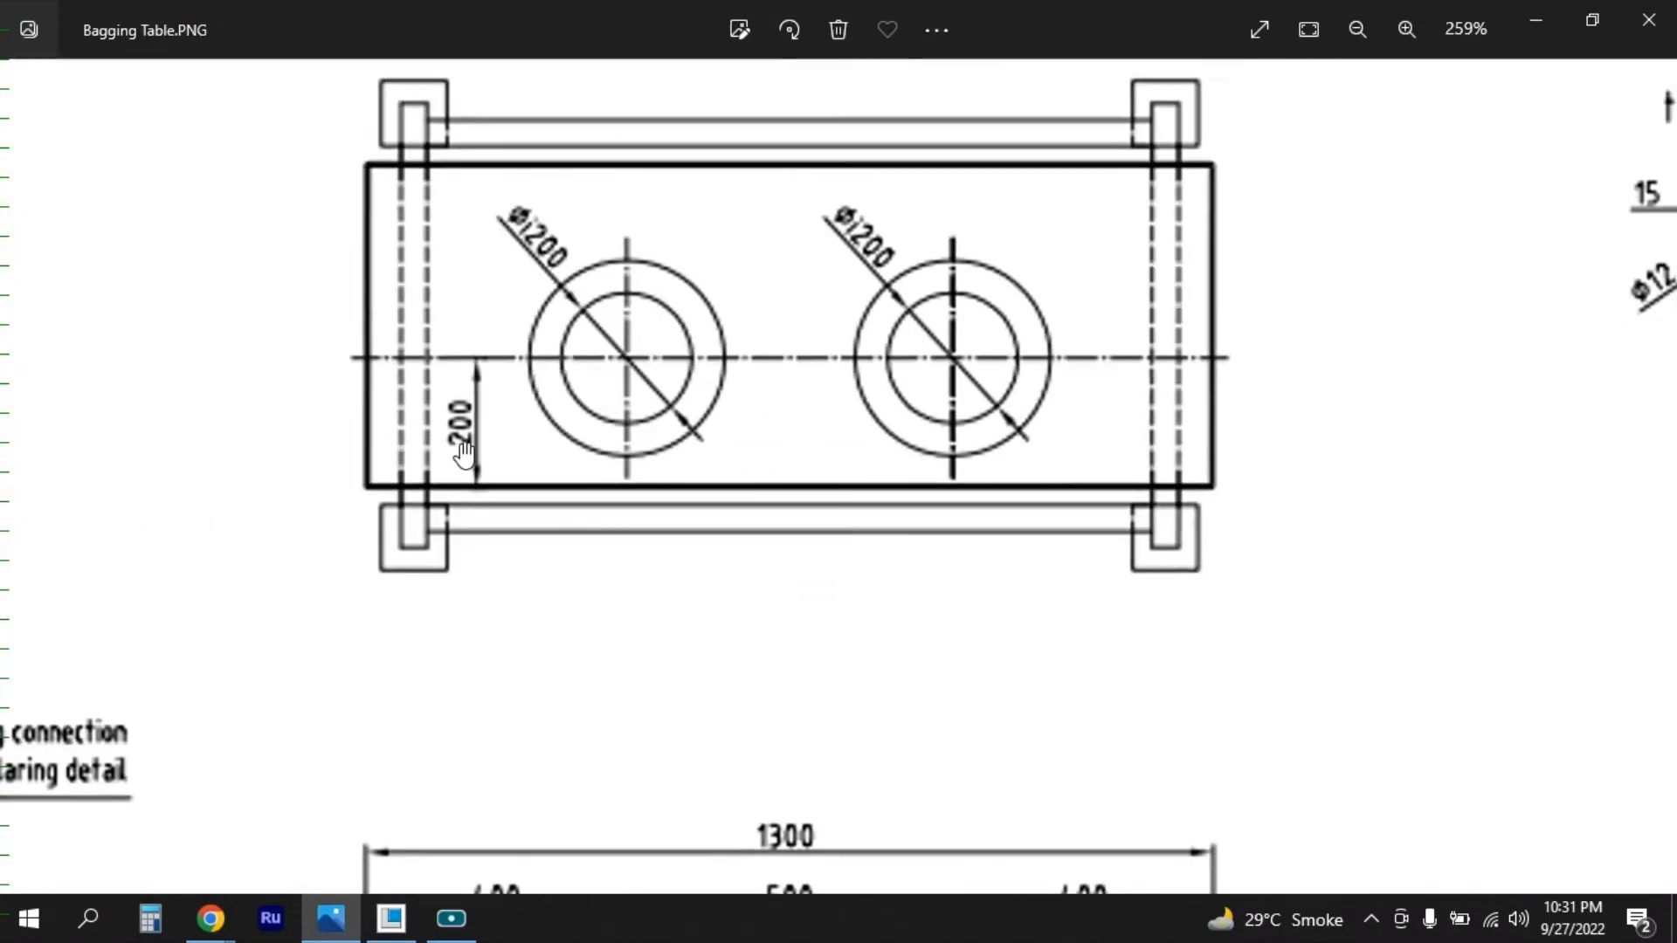
{"action": "key", "text": "alt+Tab"}
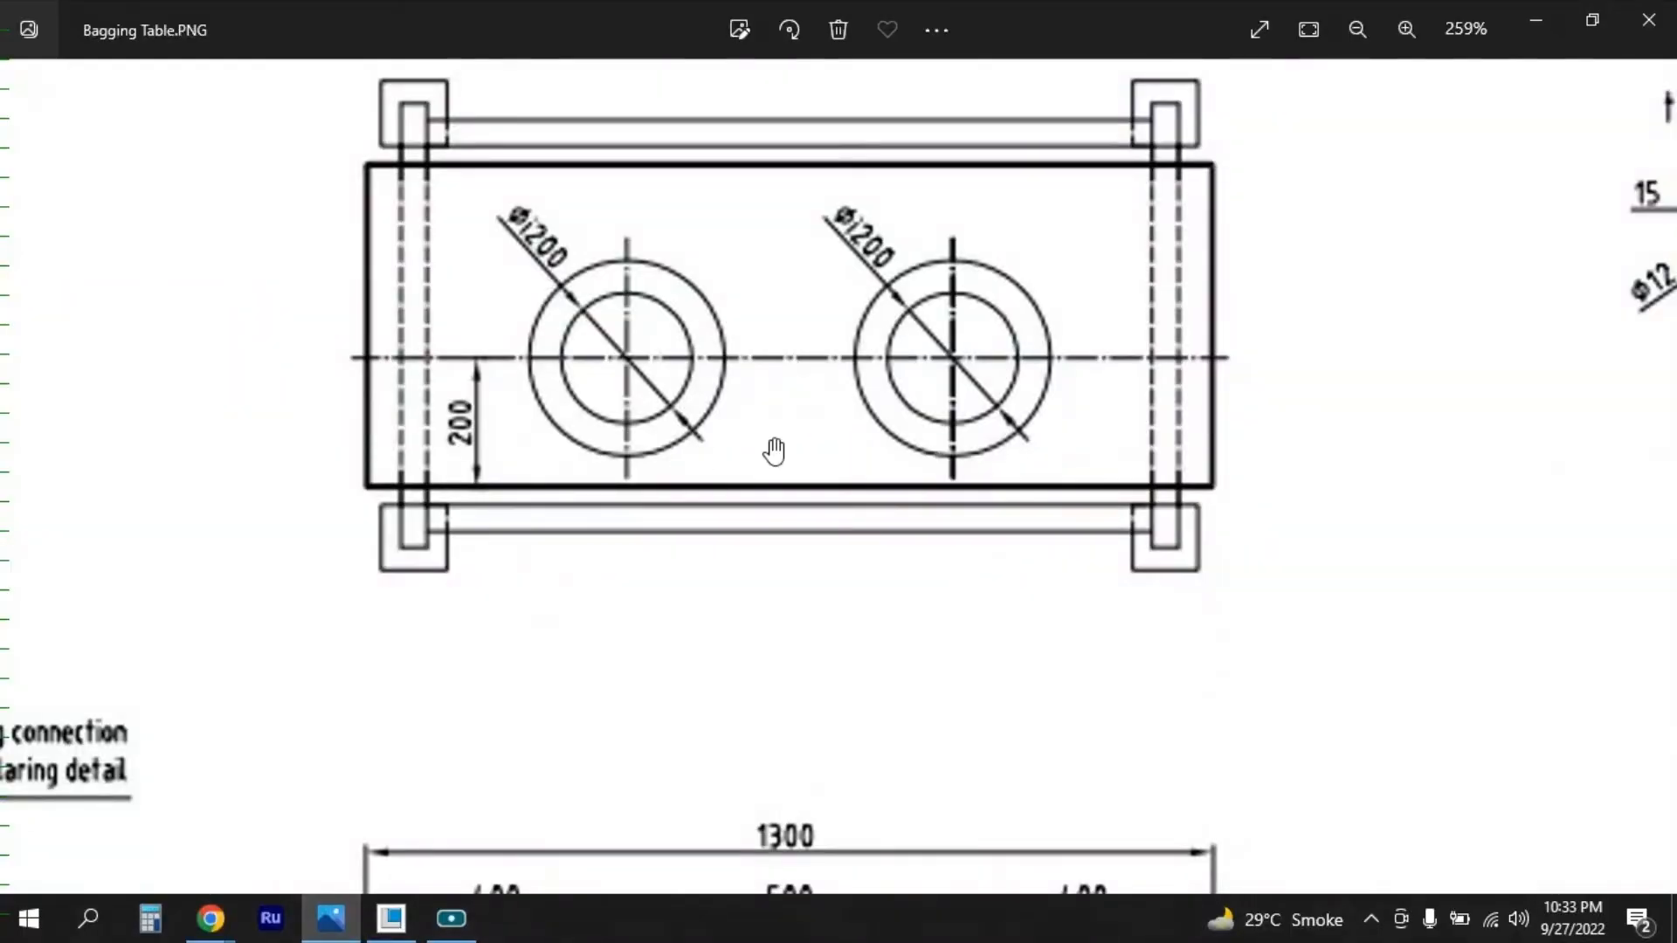
{"action": "scroll", "coordinate": [838, 535], "scroll_direction": "up", "scroll_amount": 3}
{"action": "scroll", "coordinate": [1057, 476], "scroll_direction": "down", "scroll_amount": 3}
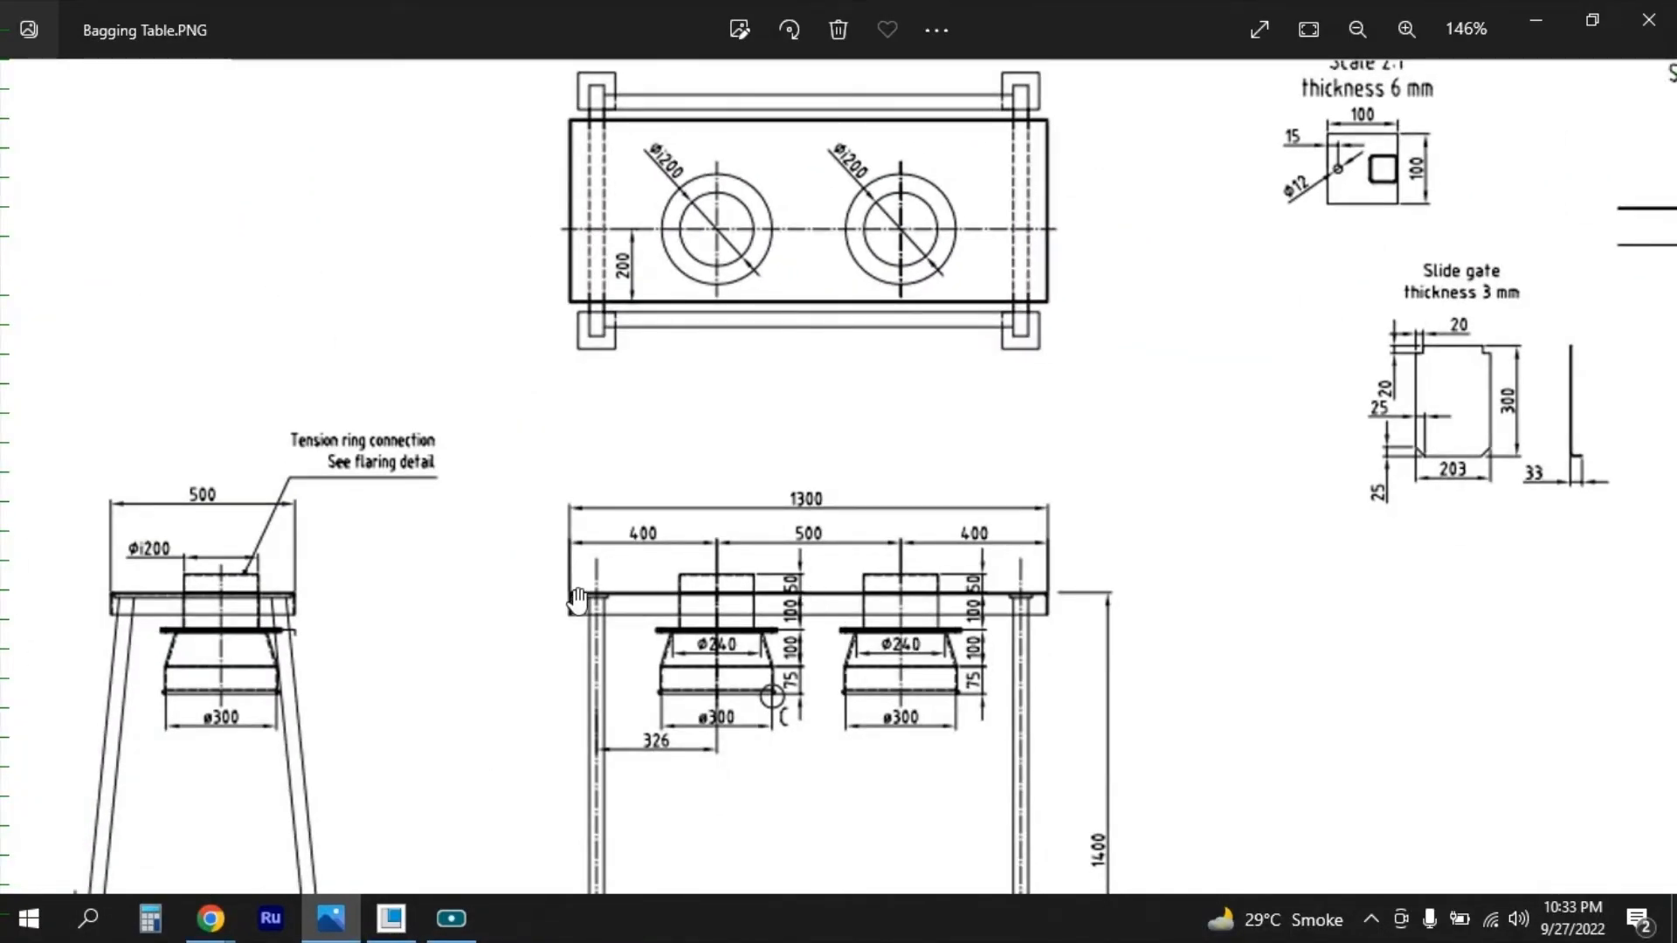
Step: Back in Creo Parametric, dimension the circle's centre 400 mm from the tabletop's left short edge, check it against the drawing and finish the sketch
{"action": "left_click", "coordinate": [390, 917]}
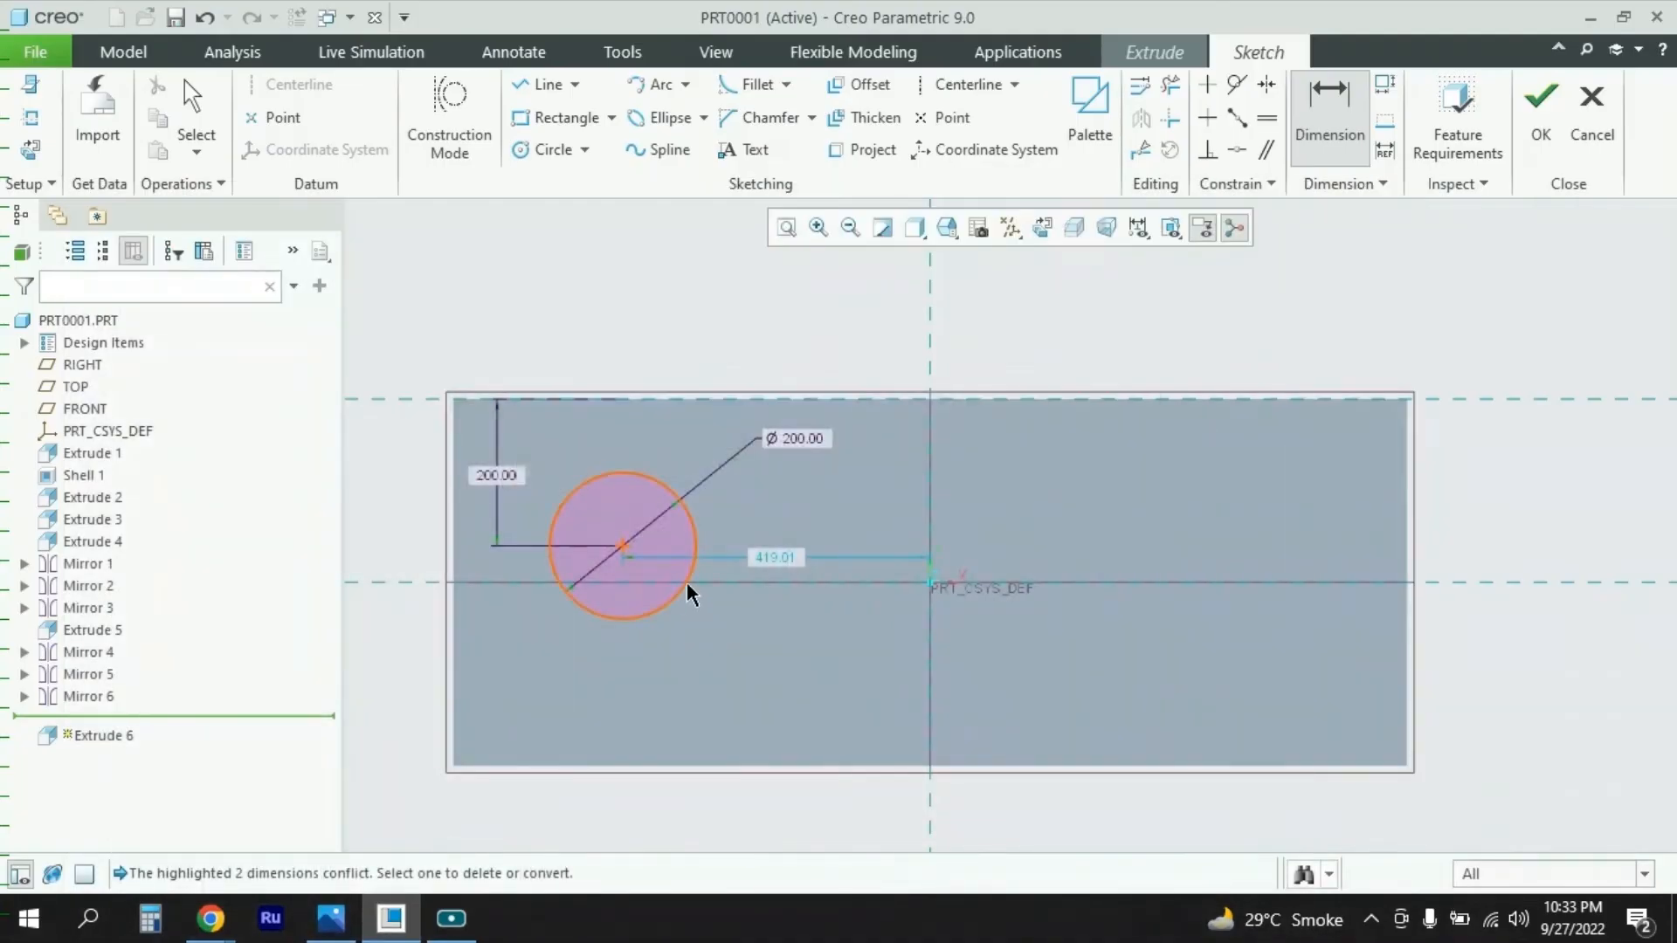
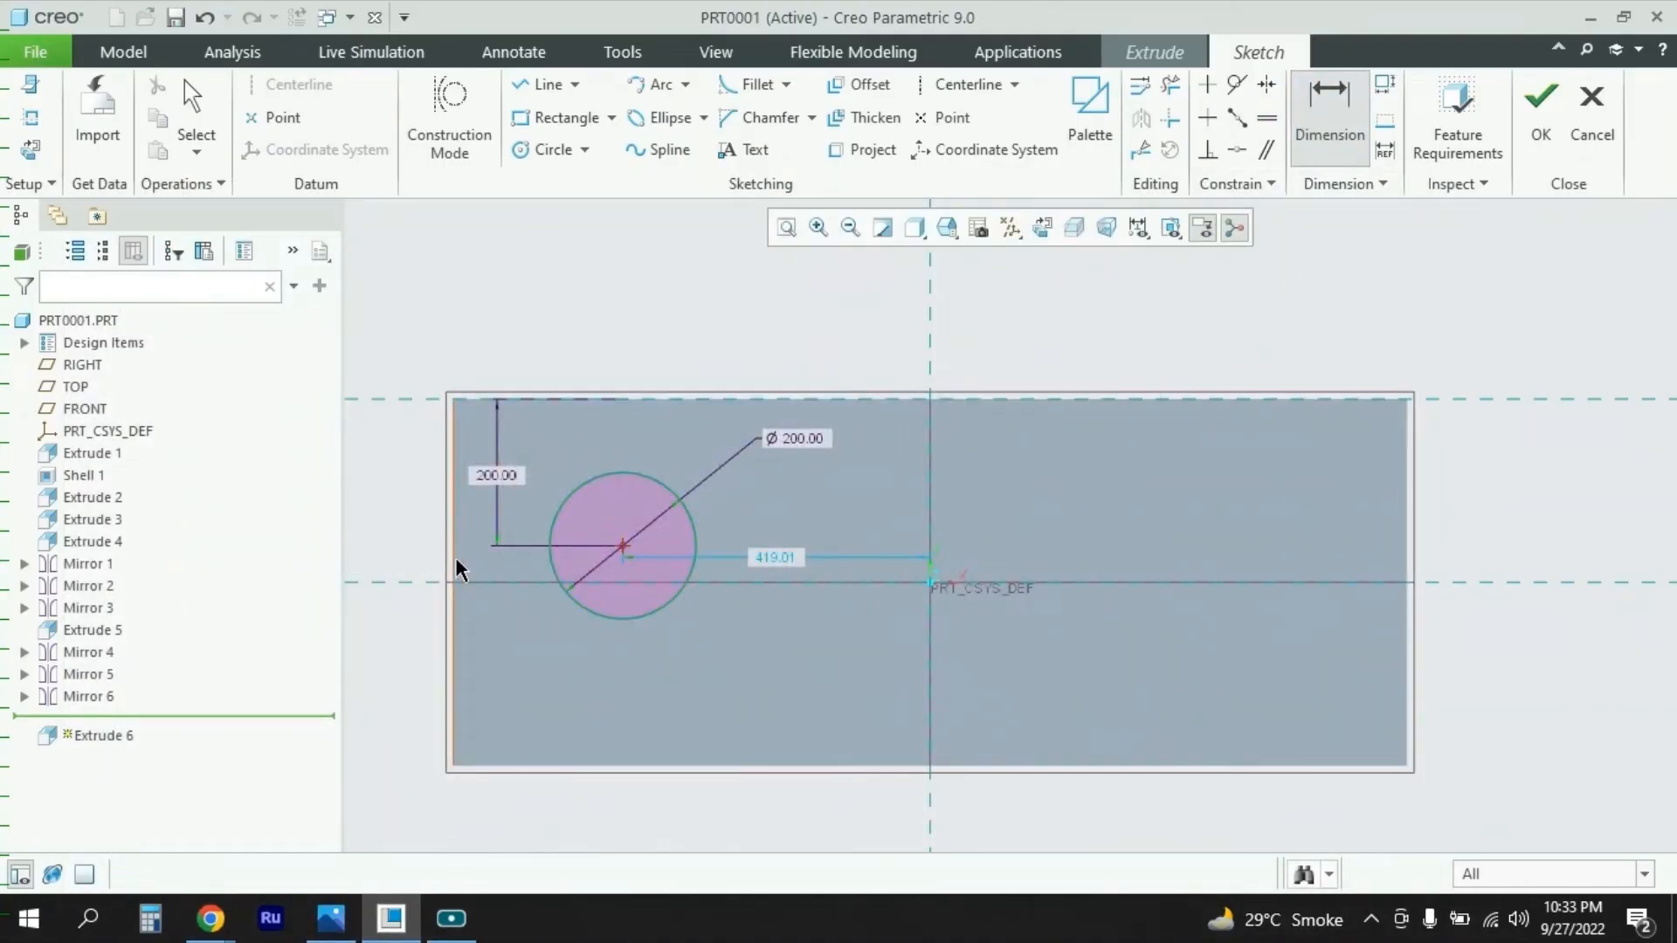
{"action": "middle_click", "coordinate": [392, 530]}
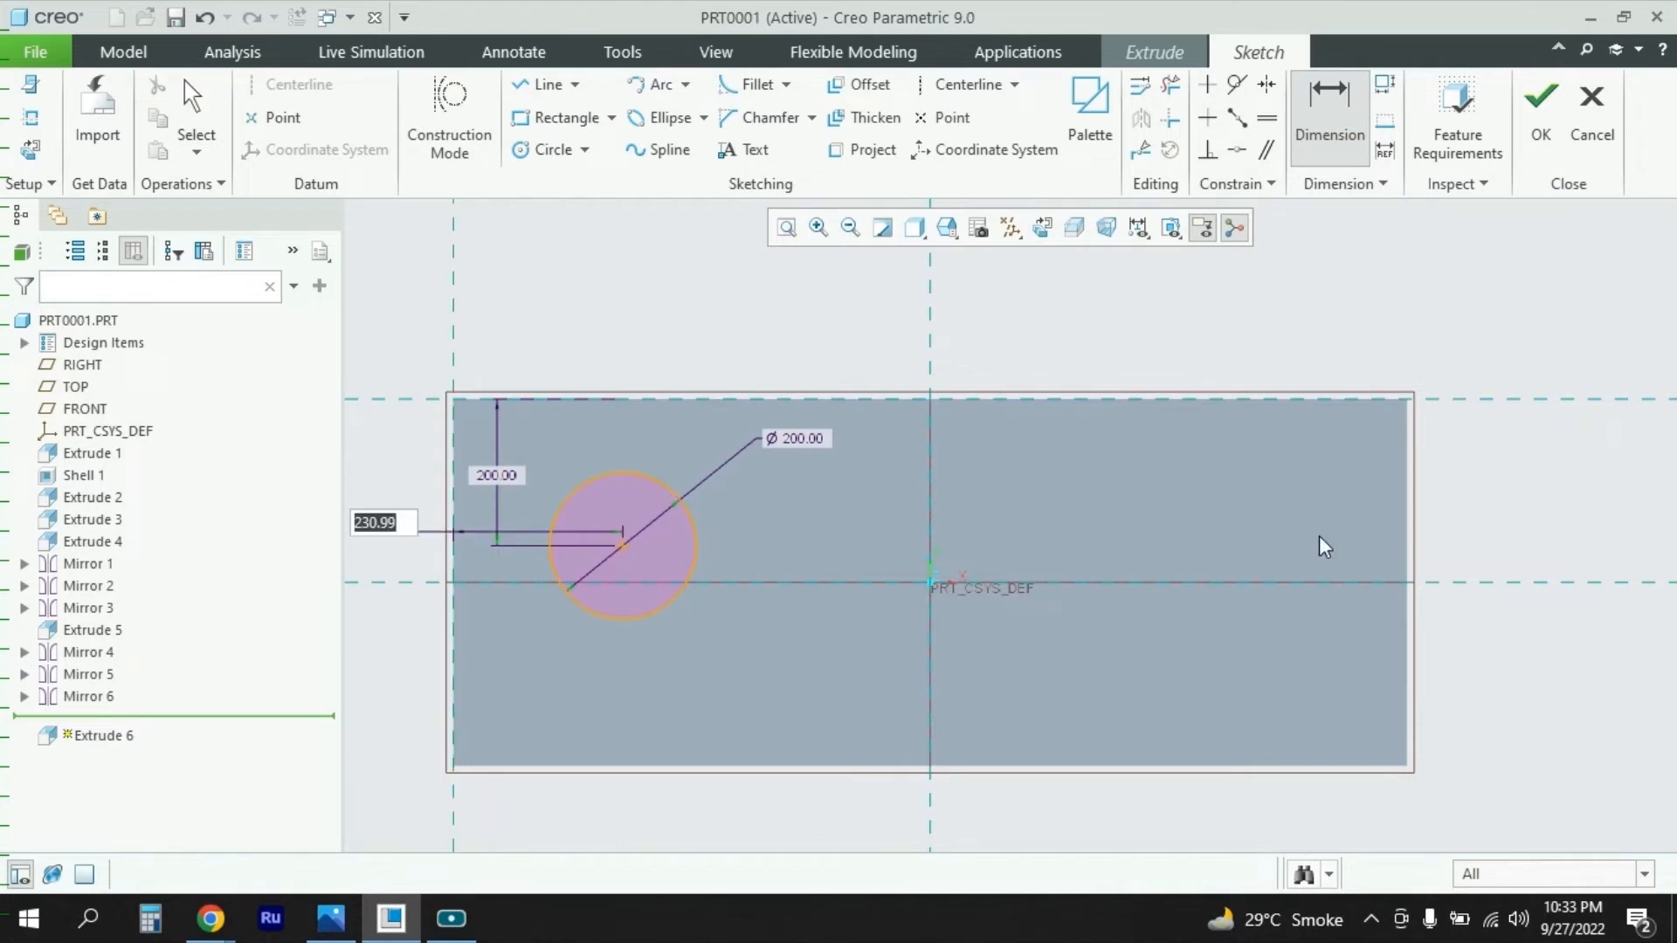
{"action": "key", "text": "Return"}
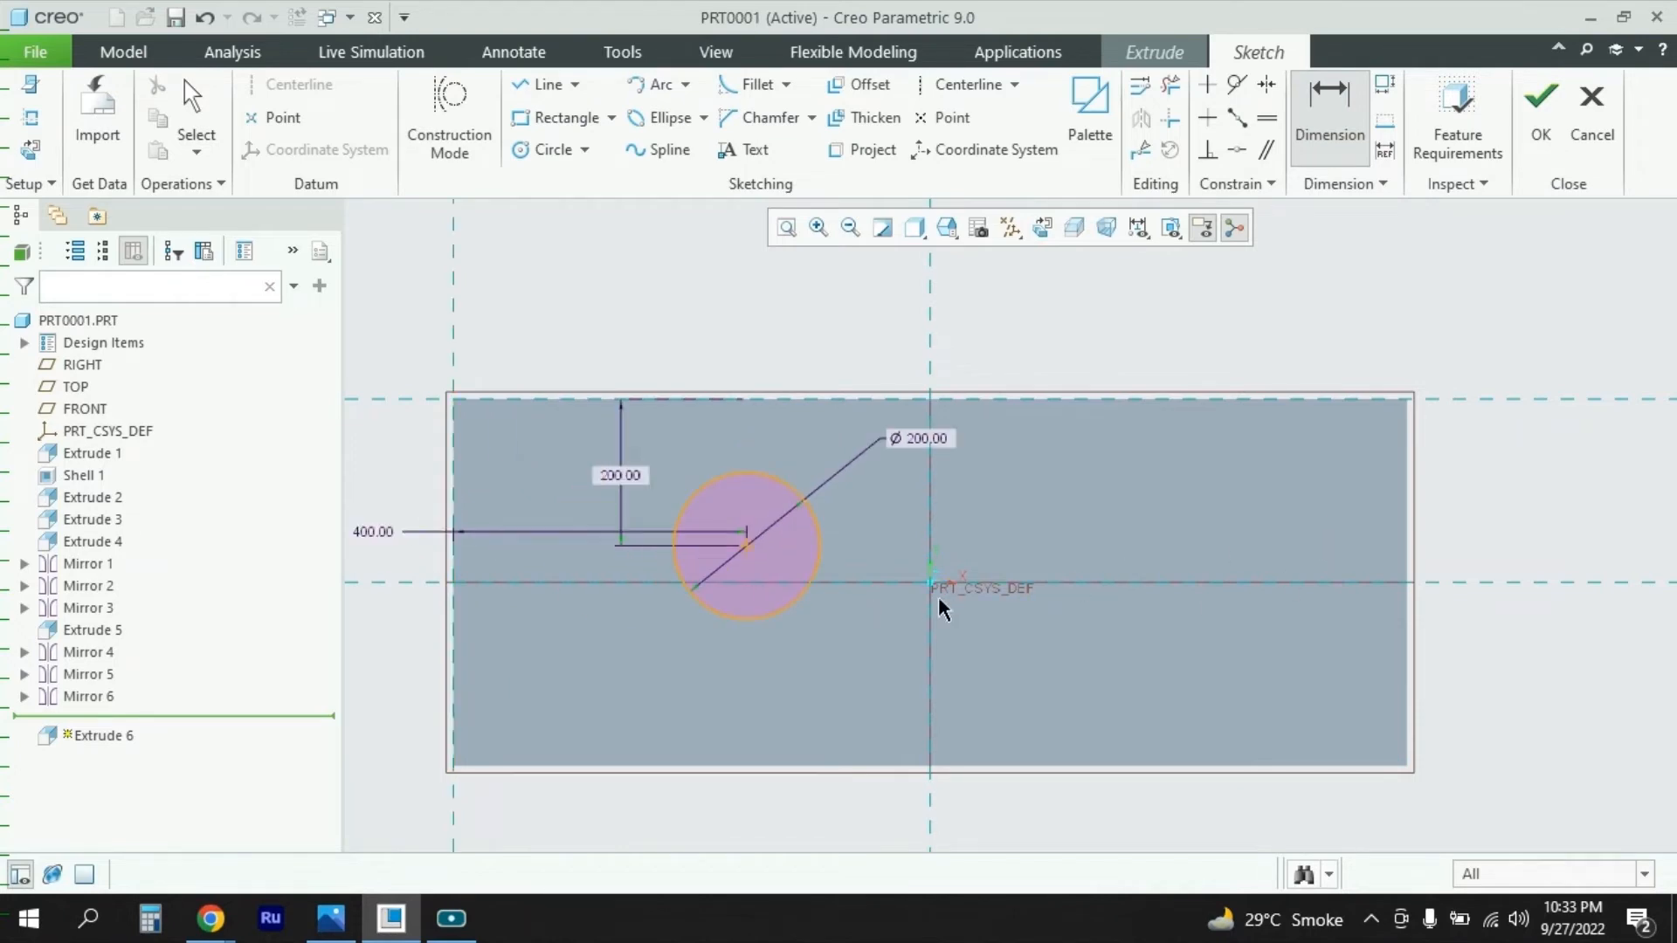
{"action": "key", "text": "alt+Tab"}
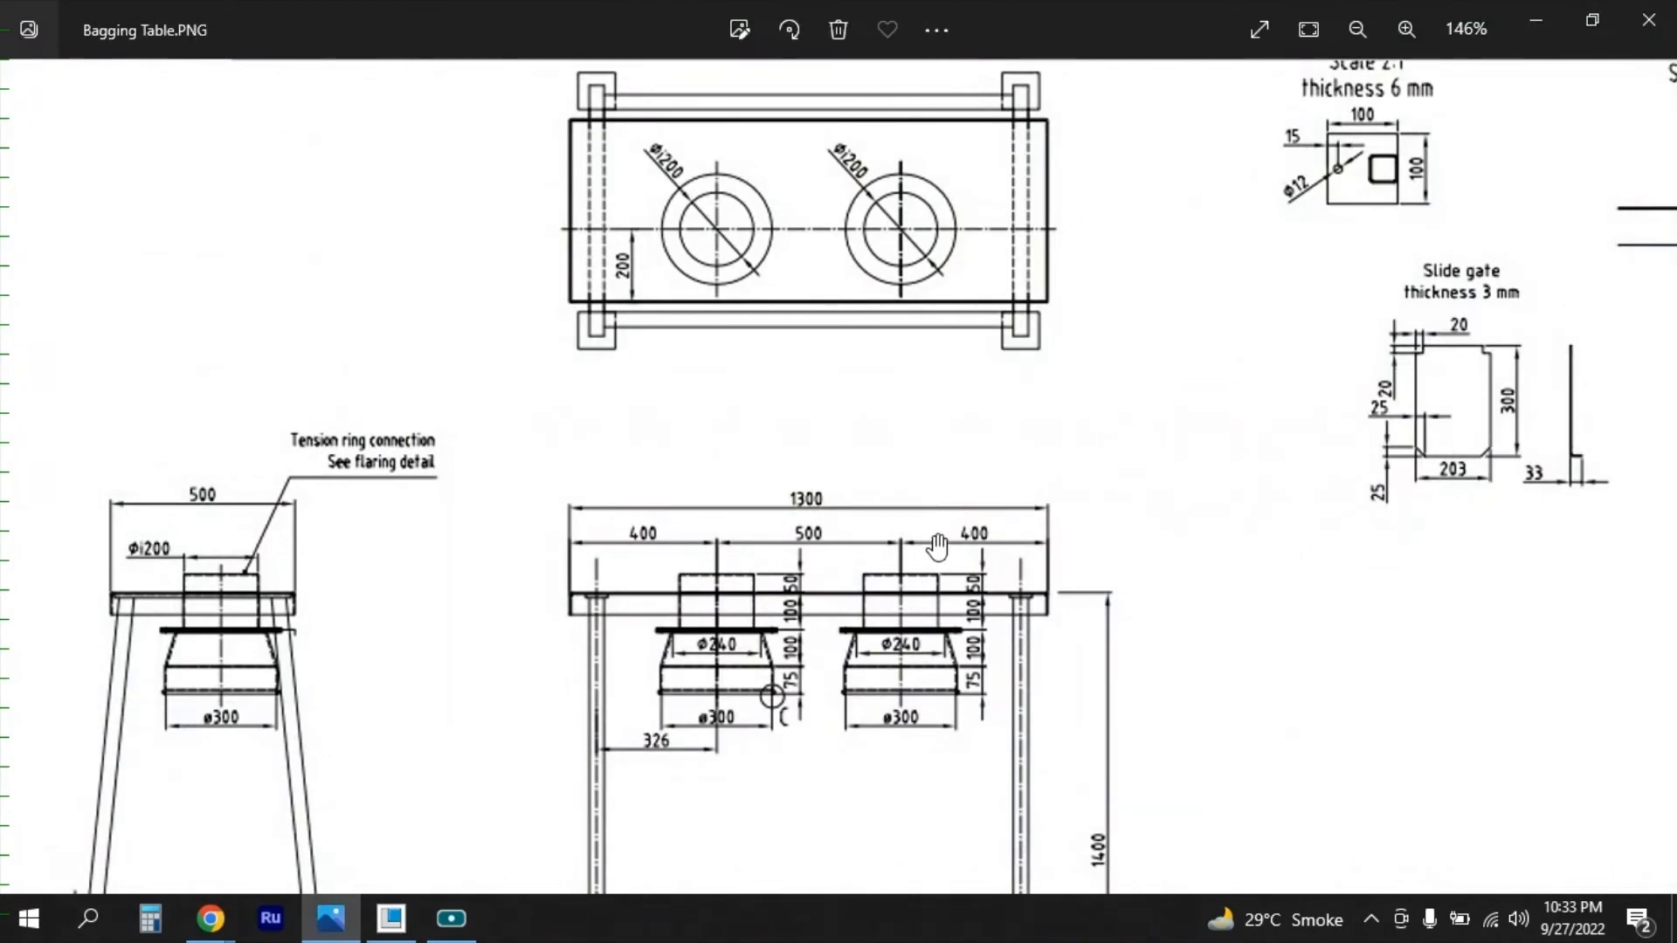
{"action": "key", "text": "alt+Tab"}
{"action": "left_click", "coordinate": [1542, 123]}
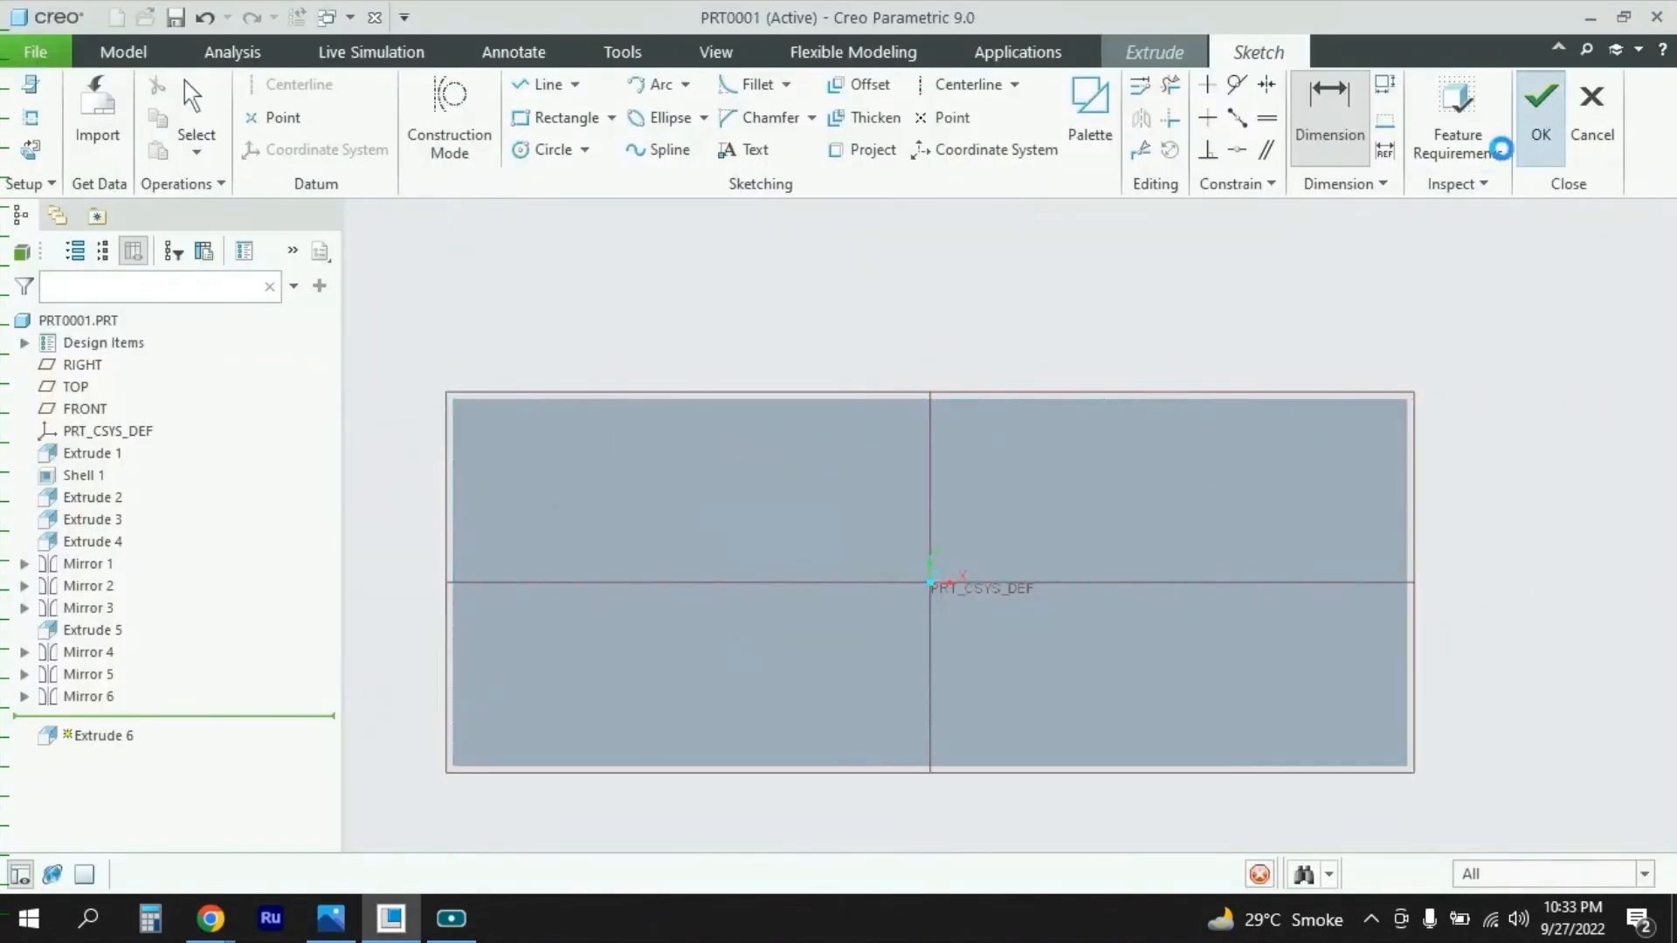
Step: Flip the extrusion downward and cut the circle through the tabletop with Remove Material at a depth of 200 mm
{"action": "mouse_move", "coordinate": [857, 581]}
{"action": "middle_mouse_down"}
{"action": "mouse_move", "coordinate": [876, 546]}
{"action": "mouse_move", "coordinate": [830, 520]}
{"action": "mouse_move", "coordinate": [922, 596]}
{"action": "middle_mouse_up"}
{"action": "scroll", "coordinate": [922, 594], "scroll_direction": "down", "scroll_amount": 3}
{"action": "middle_click_drag", "start_coordinate": [946, 527], "coordinate": [911, 425]}
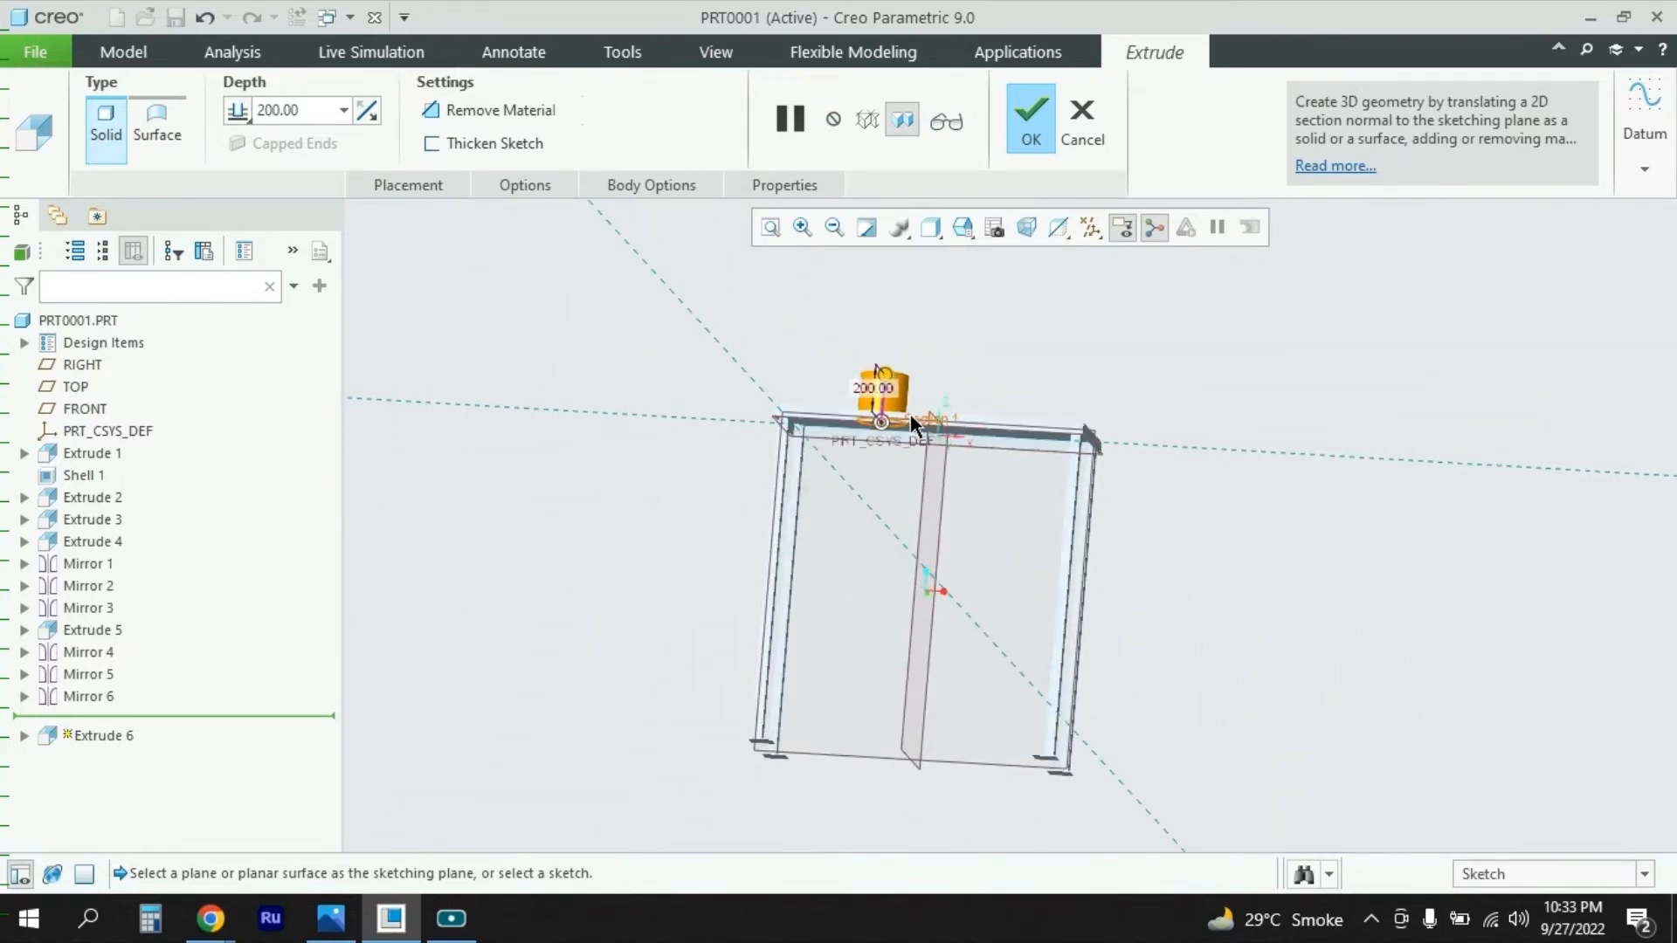
{"action": "left_click", "coordinate": [877, 403]}
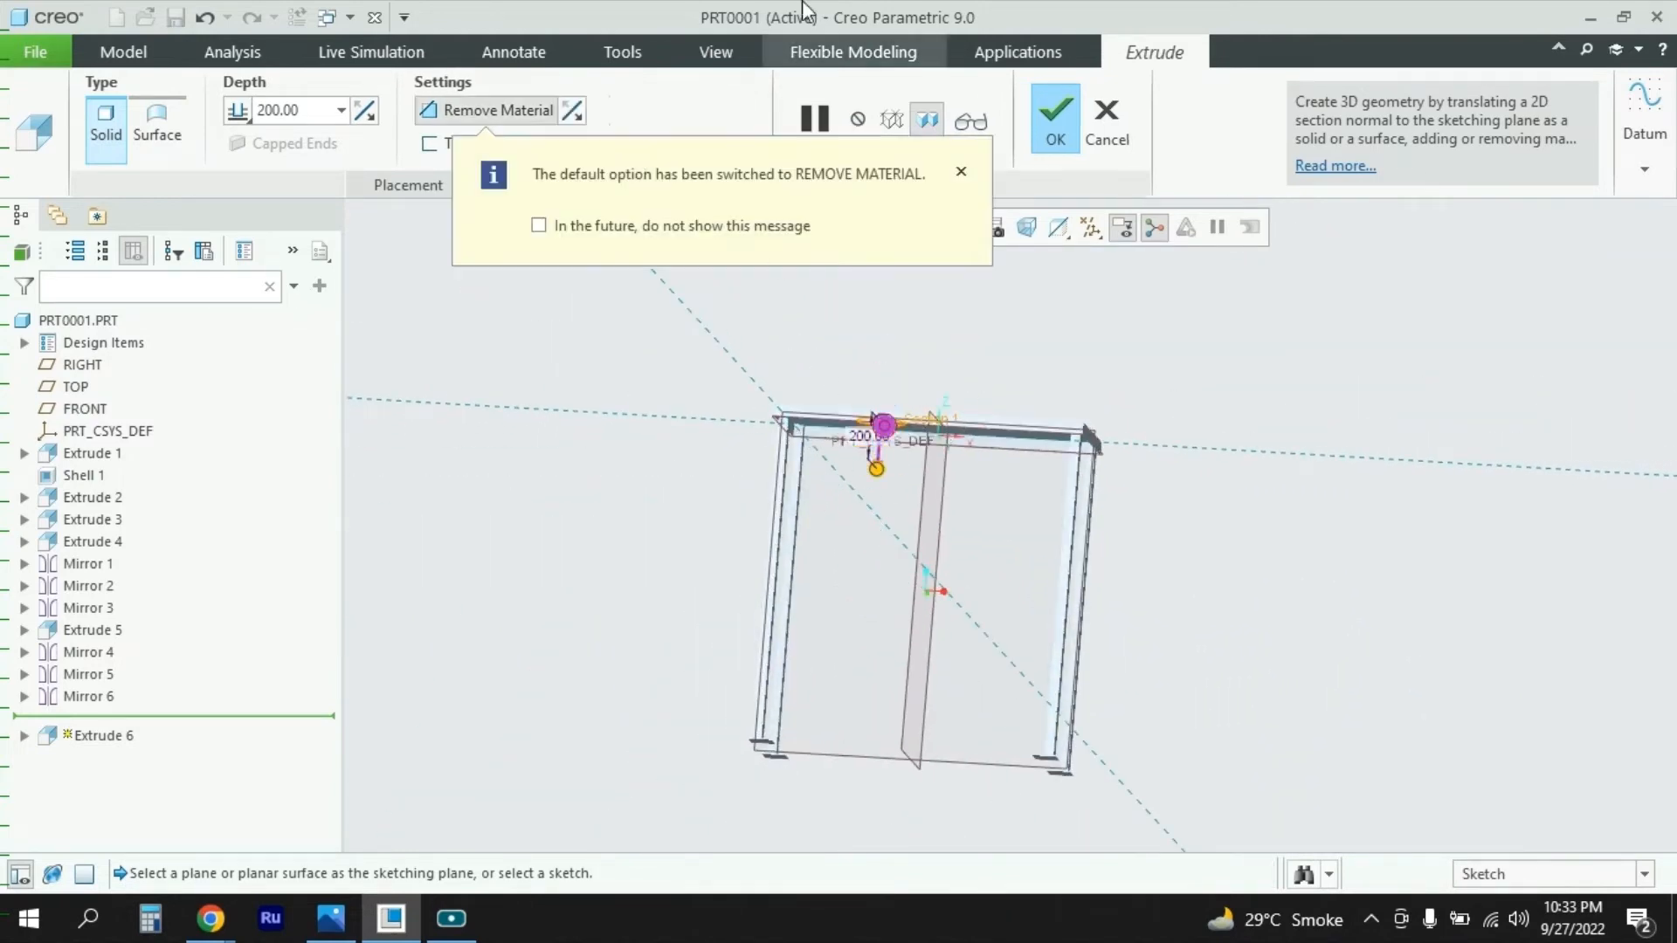
{"action": "left_click", "coordinate": [960, 172]}
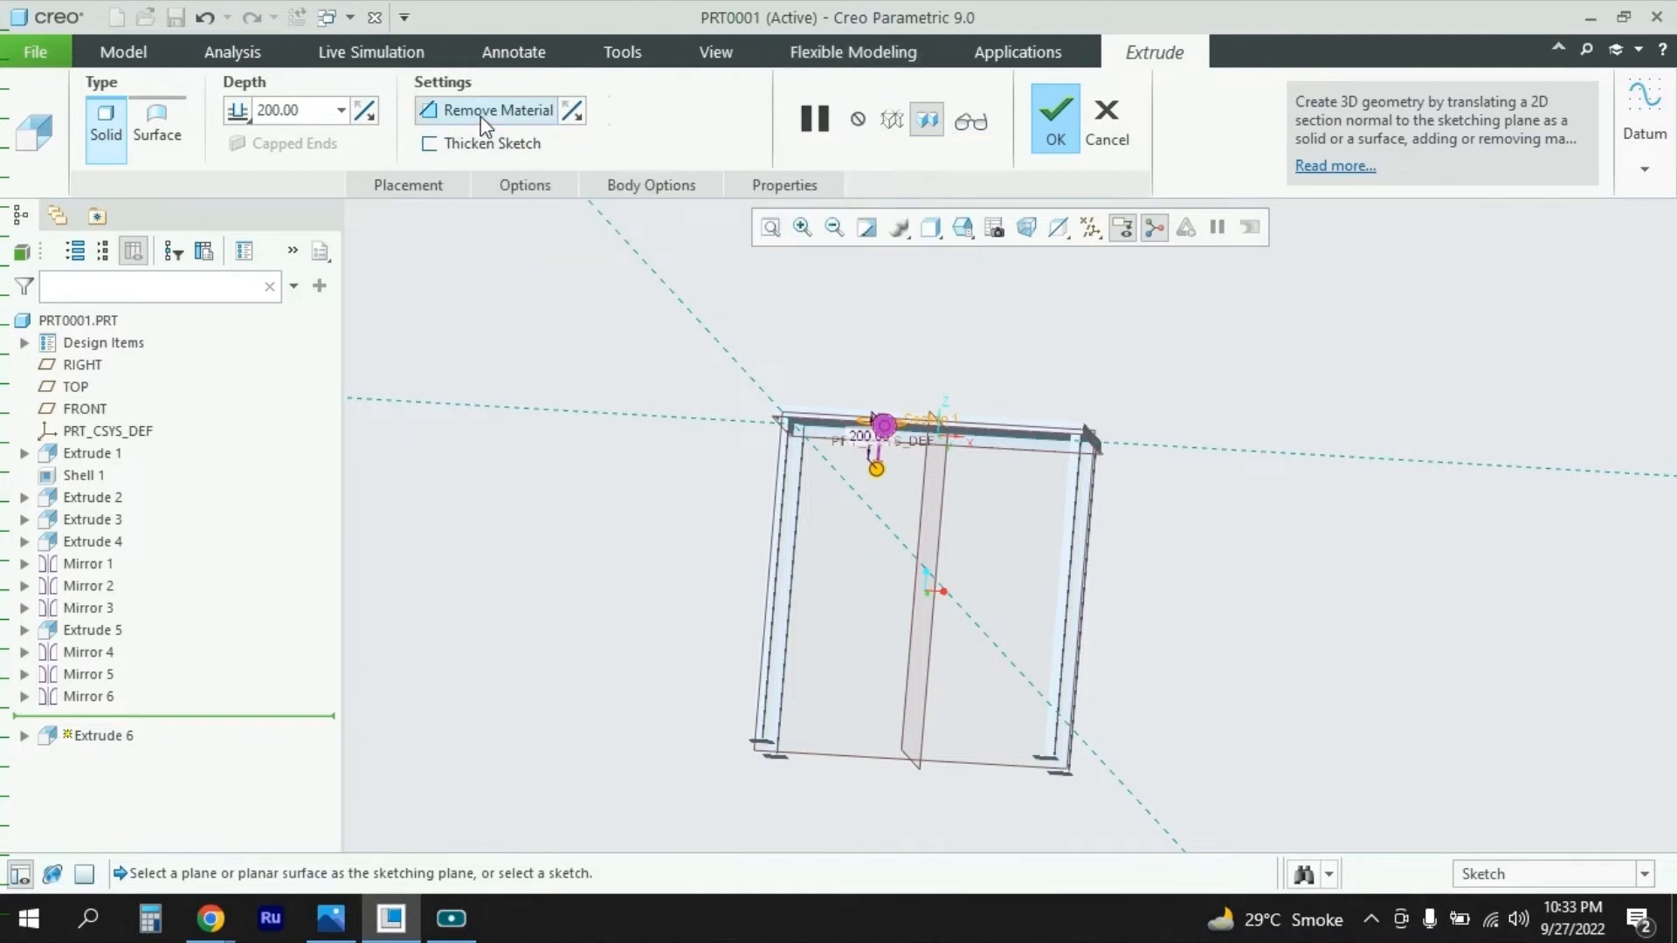
{"action": "left_click", "coordinate": [537, 115]}
{"action": "left_click", "coordinate": [515, 113]}
{"action": "left_click", "coordinate": [1044, 108]}
{"action": "middle_click_drag", "start_coordinate": [975, 437], "coordinate": [947, 460]}
{"action": "scroll", "coordinate": [861, 579], "scroll_direction": "down", "scroll_amount": 5}
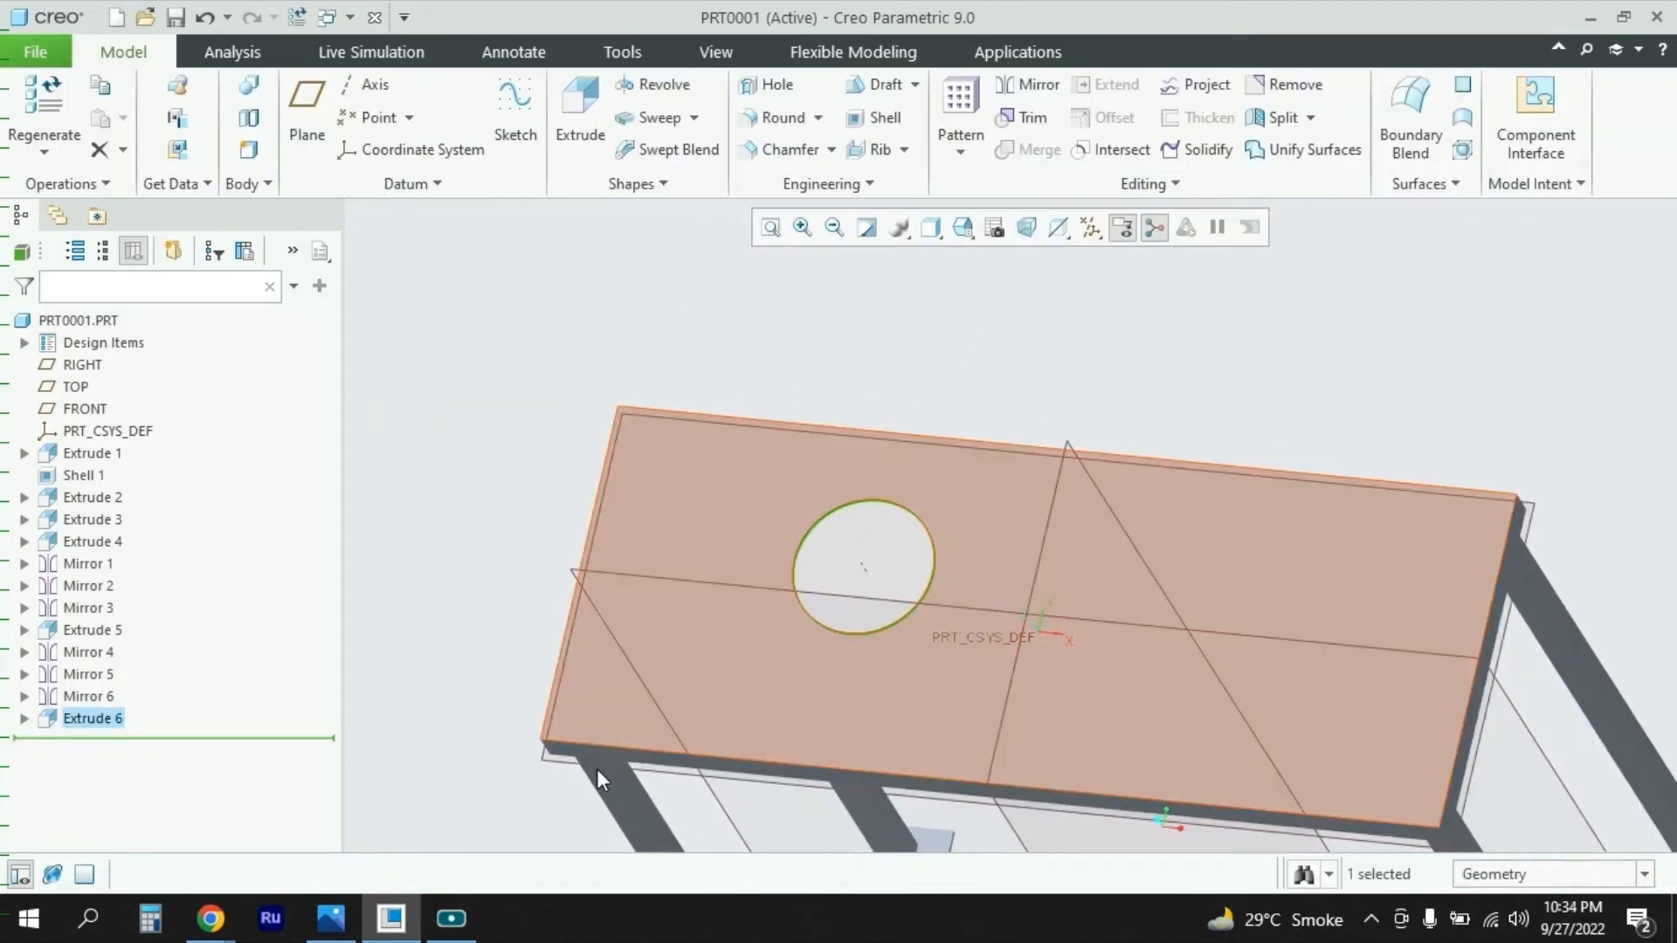
Step: Check the bagging table drawing and mirror the circular tabletop cutout about the RIGHT datum plane
{"action": "left_click", "coordinate": [336, 928]}
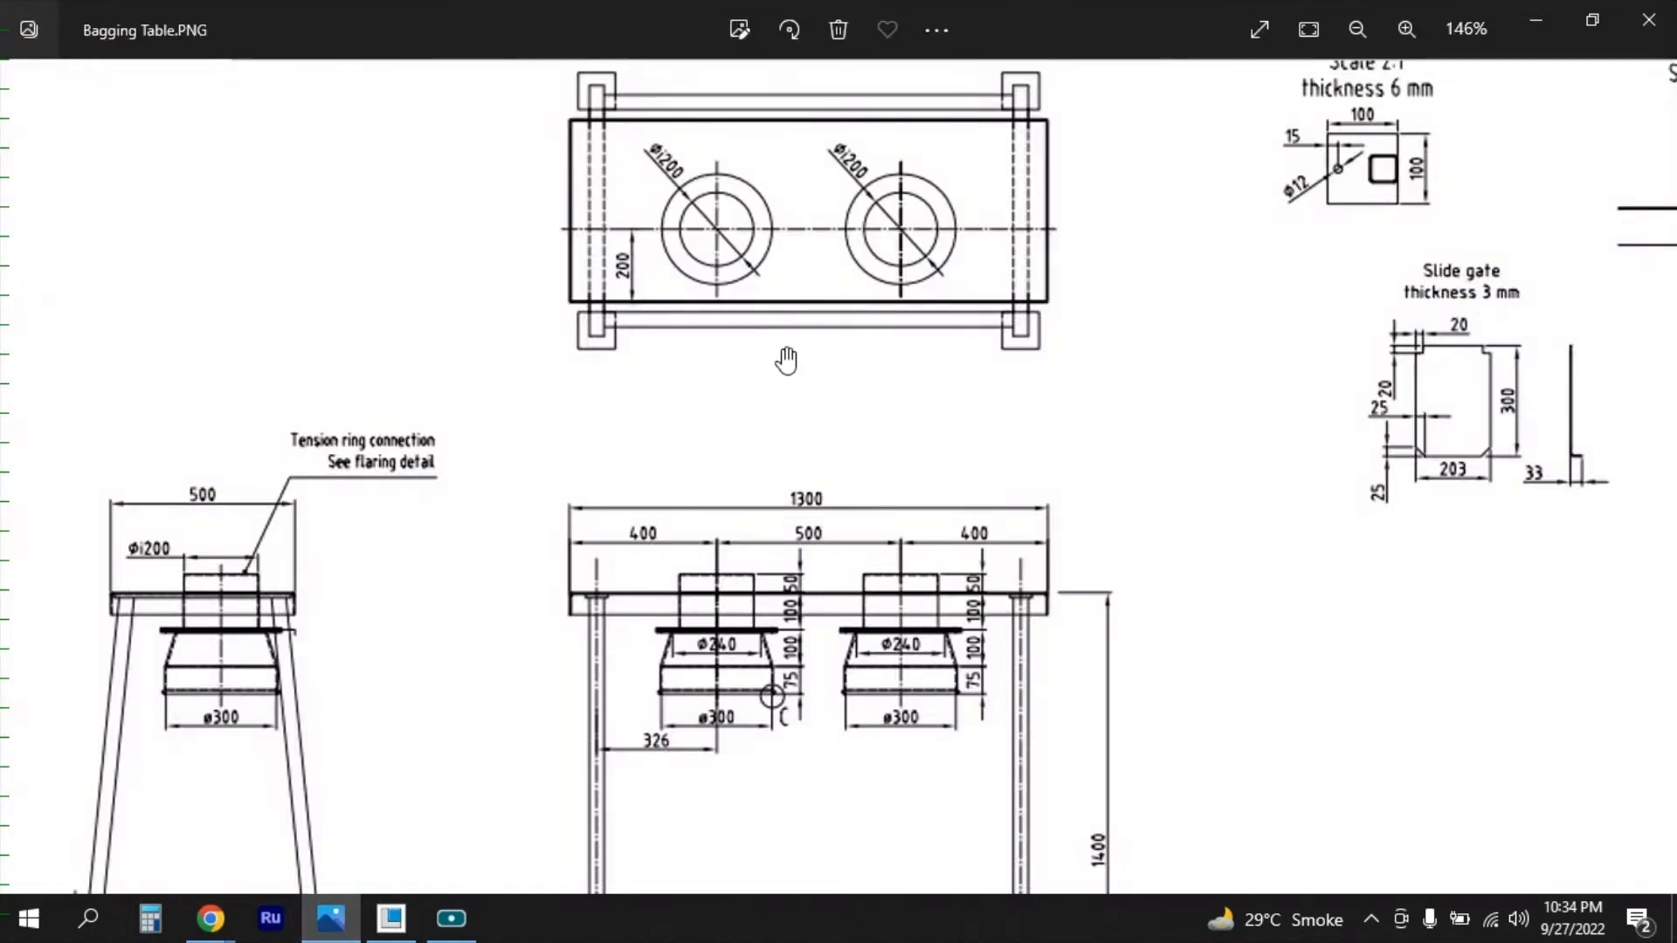
{"action": "left_click", "coordinate": [331, 919]}
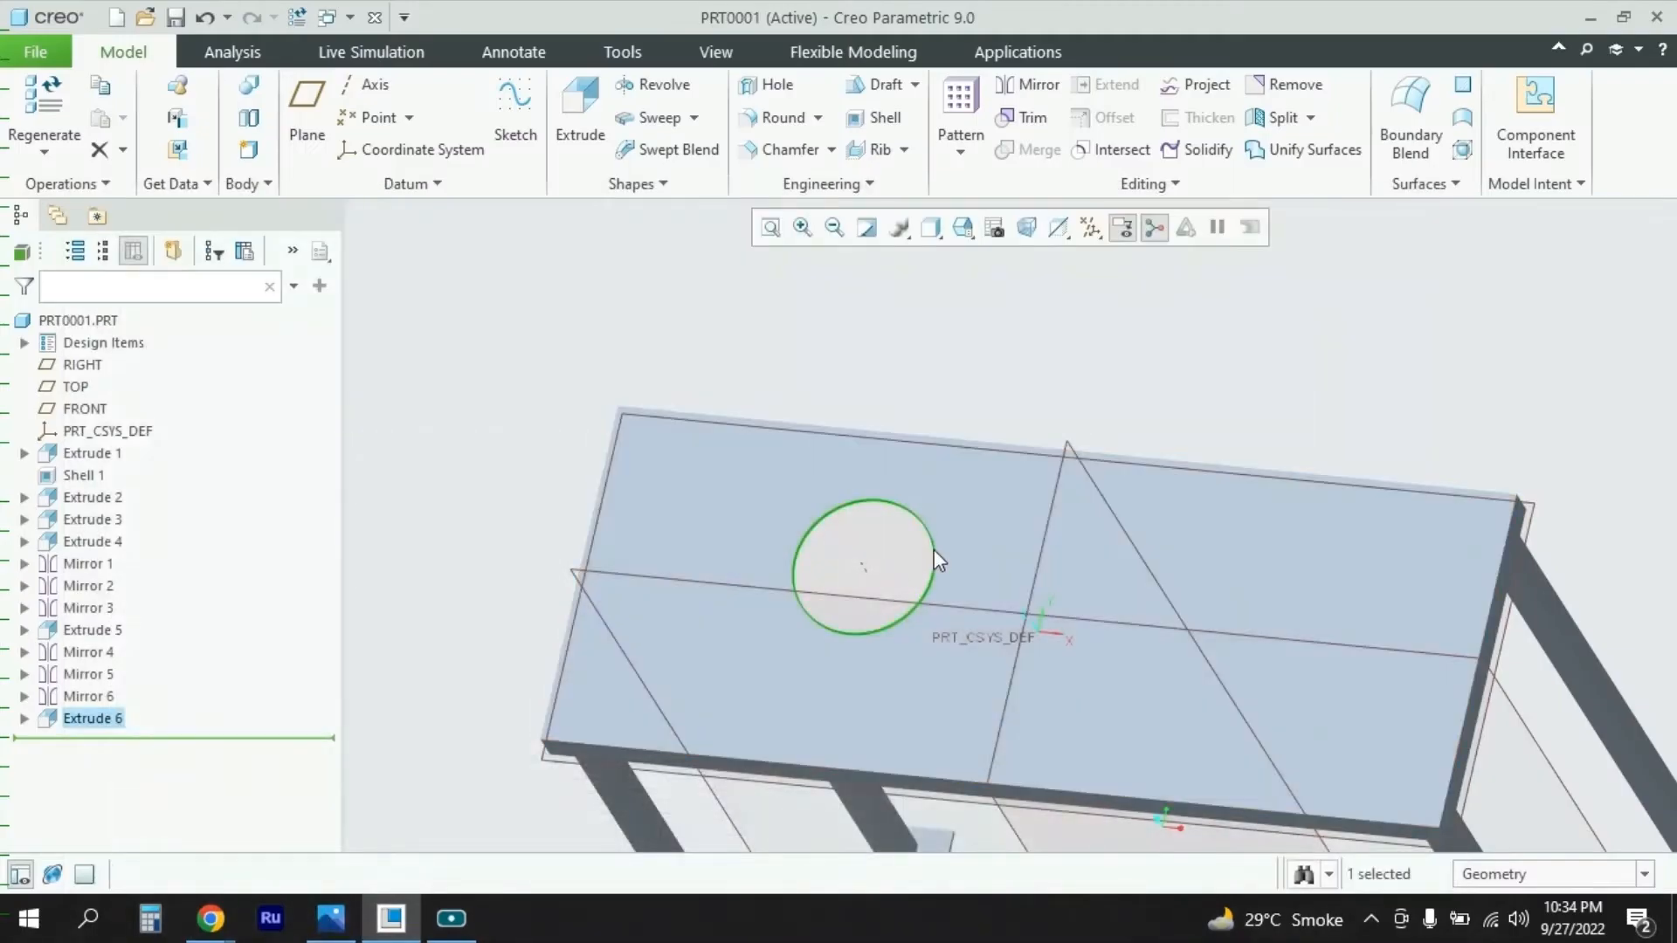
{"action": "left_click", "coordinate": [1030, 87]}
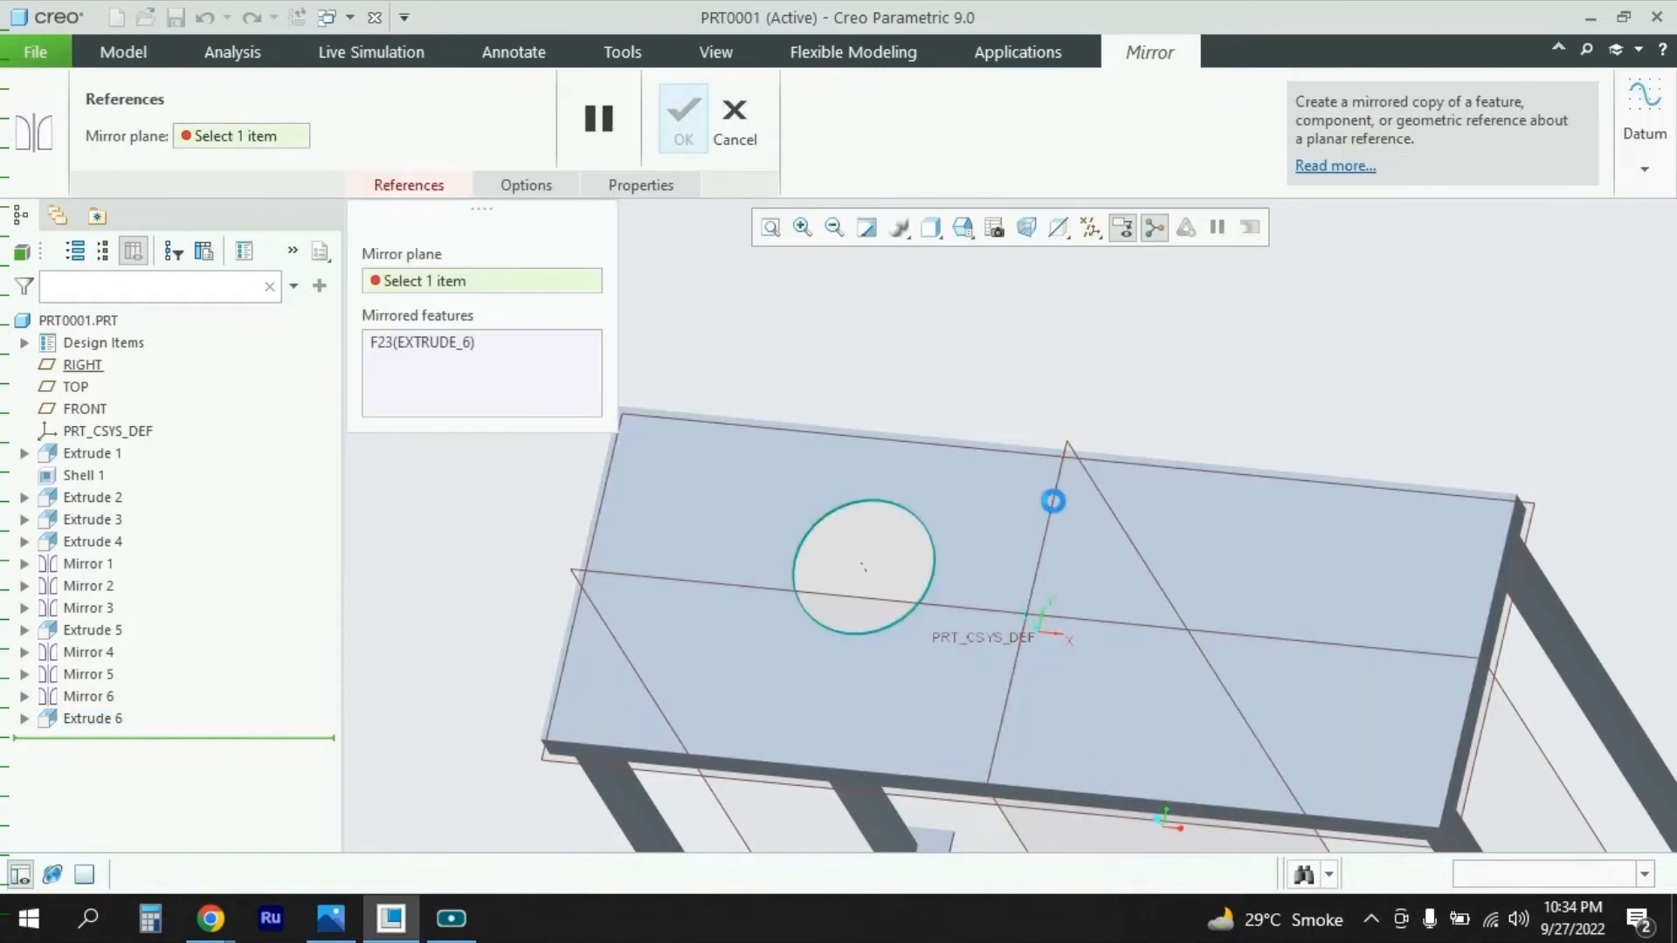
{"action": "left_click", "coordinate": [1053, 501]}
{"action": "scroll", "coordinate": [960, 499], "scroll_direction": "up", "scroll_amount": 4}
{"action": "mouse_move", "coordinate": [1193, 493]}
{"action": "middle_mouse_down"}
{"action": "mouse_move", "coordinate": [1234, 449]}
{"action": "mouse_move", "coordinate": [1175, 480]}
{"action": "middle_mouse_up"}
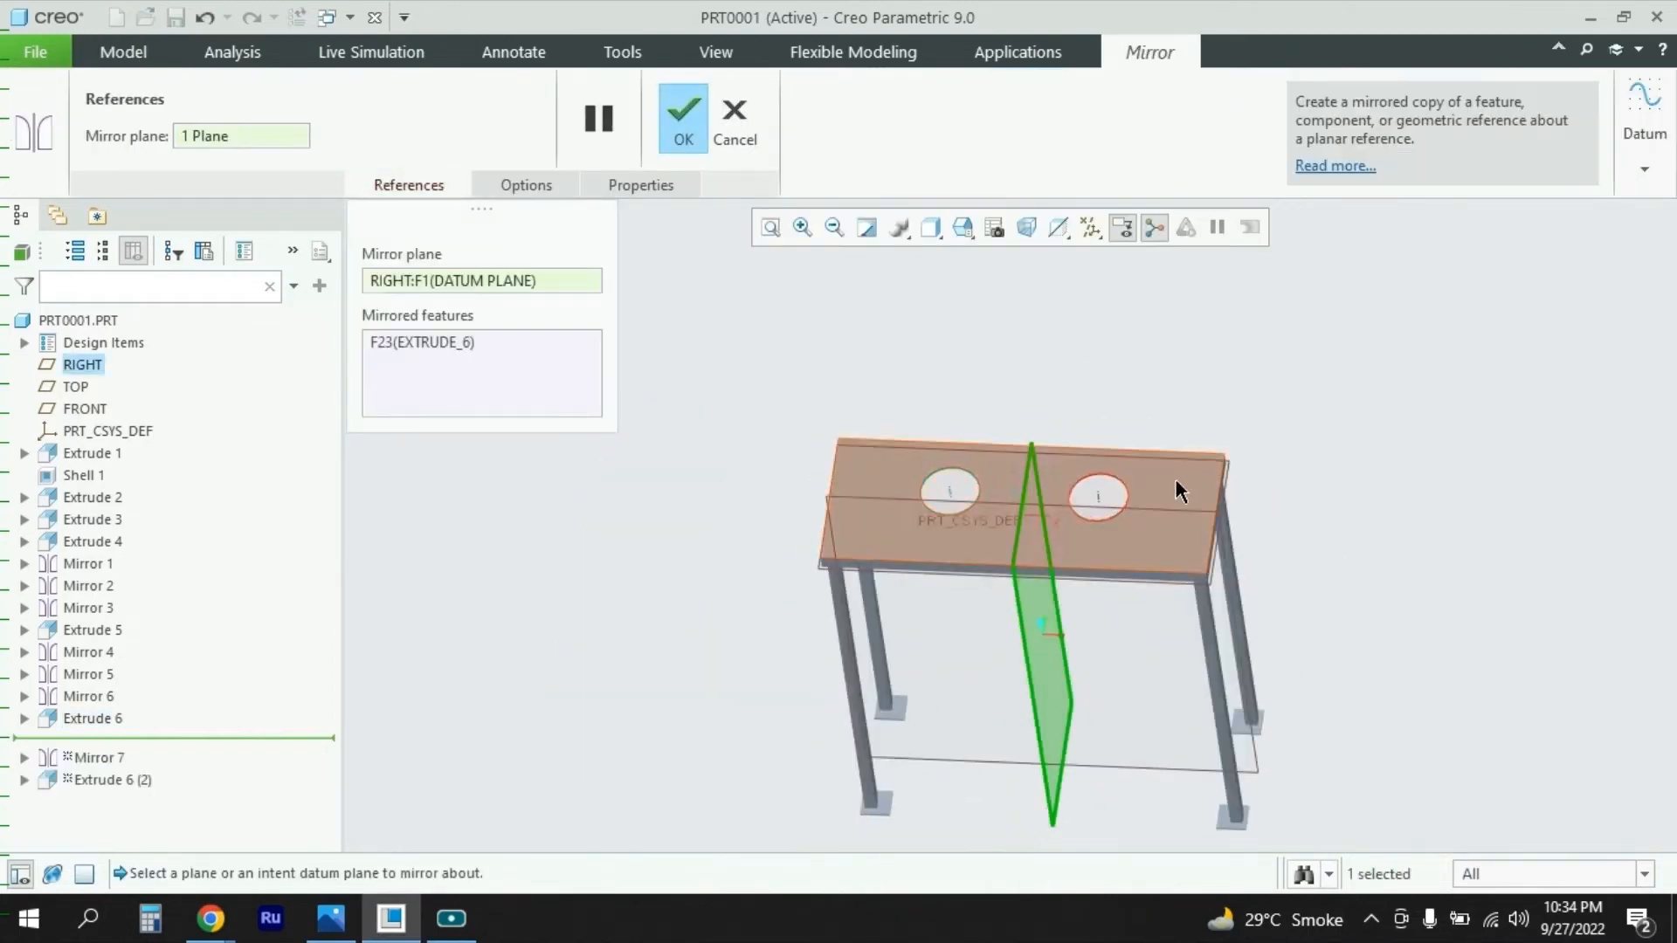
{"action": "scroll", "coordinate": [1067, 498], "scroll_direction": "down", "scroll_amount": 4}
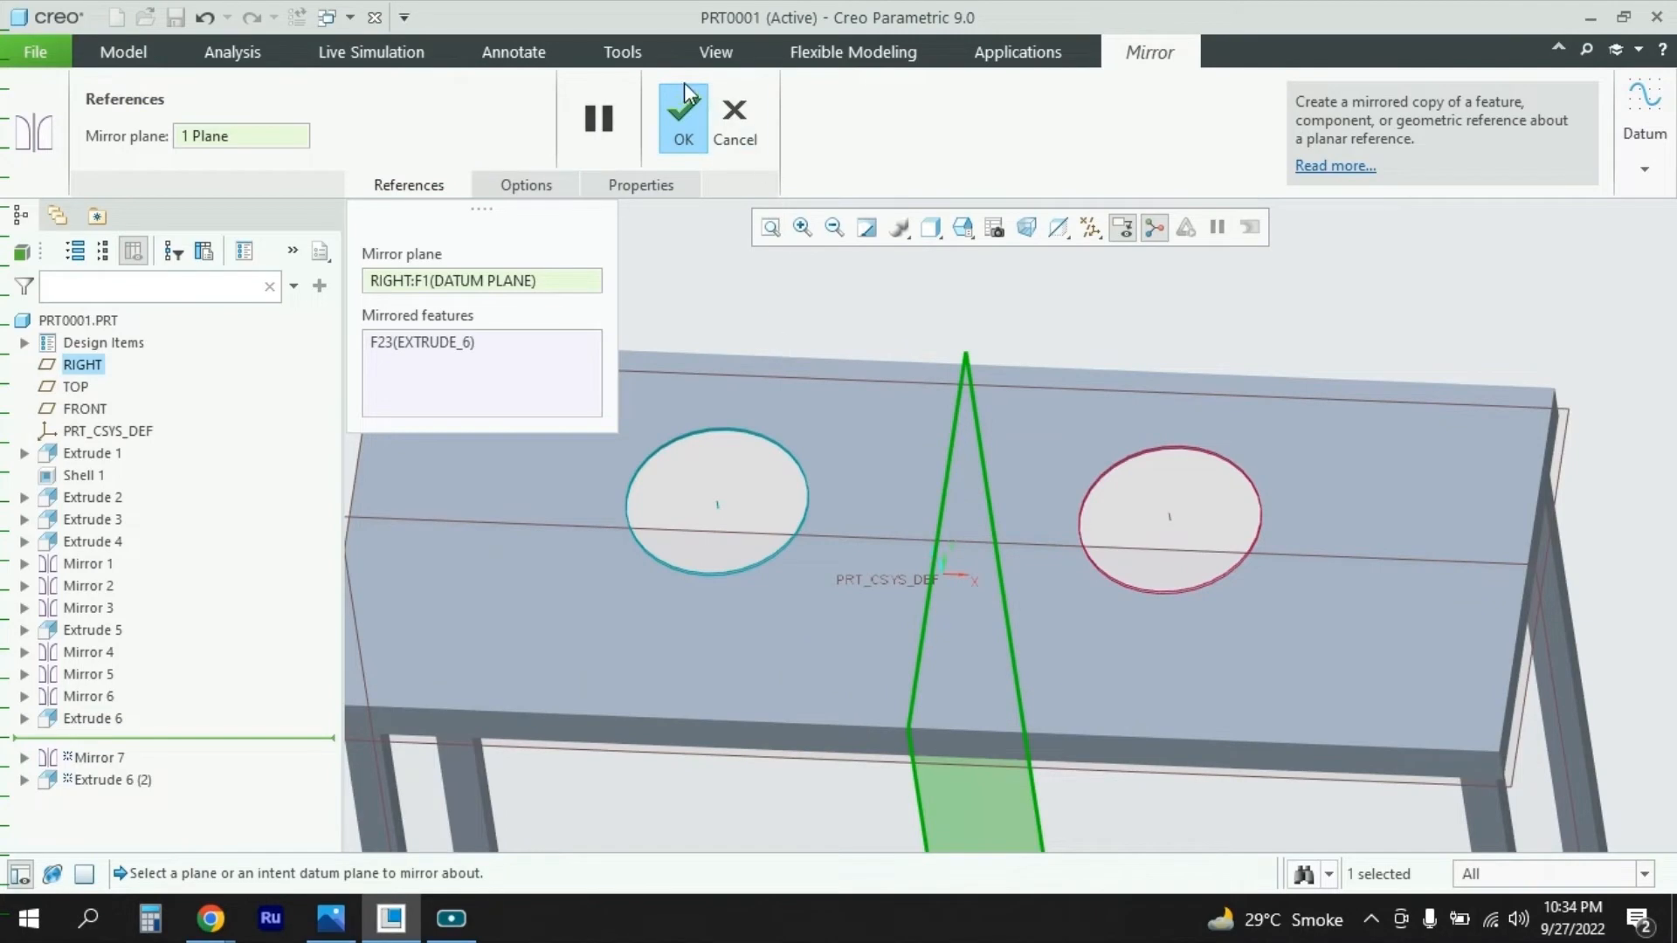
{"action": "left_click", "coordinate": [683, 109]}
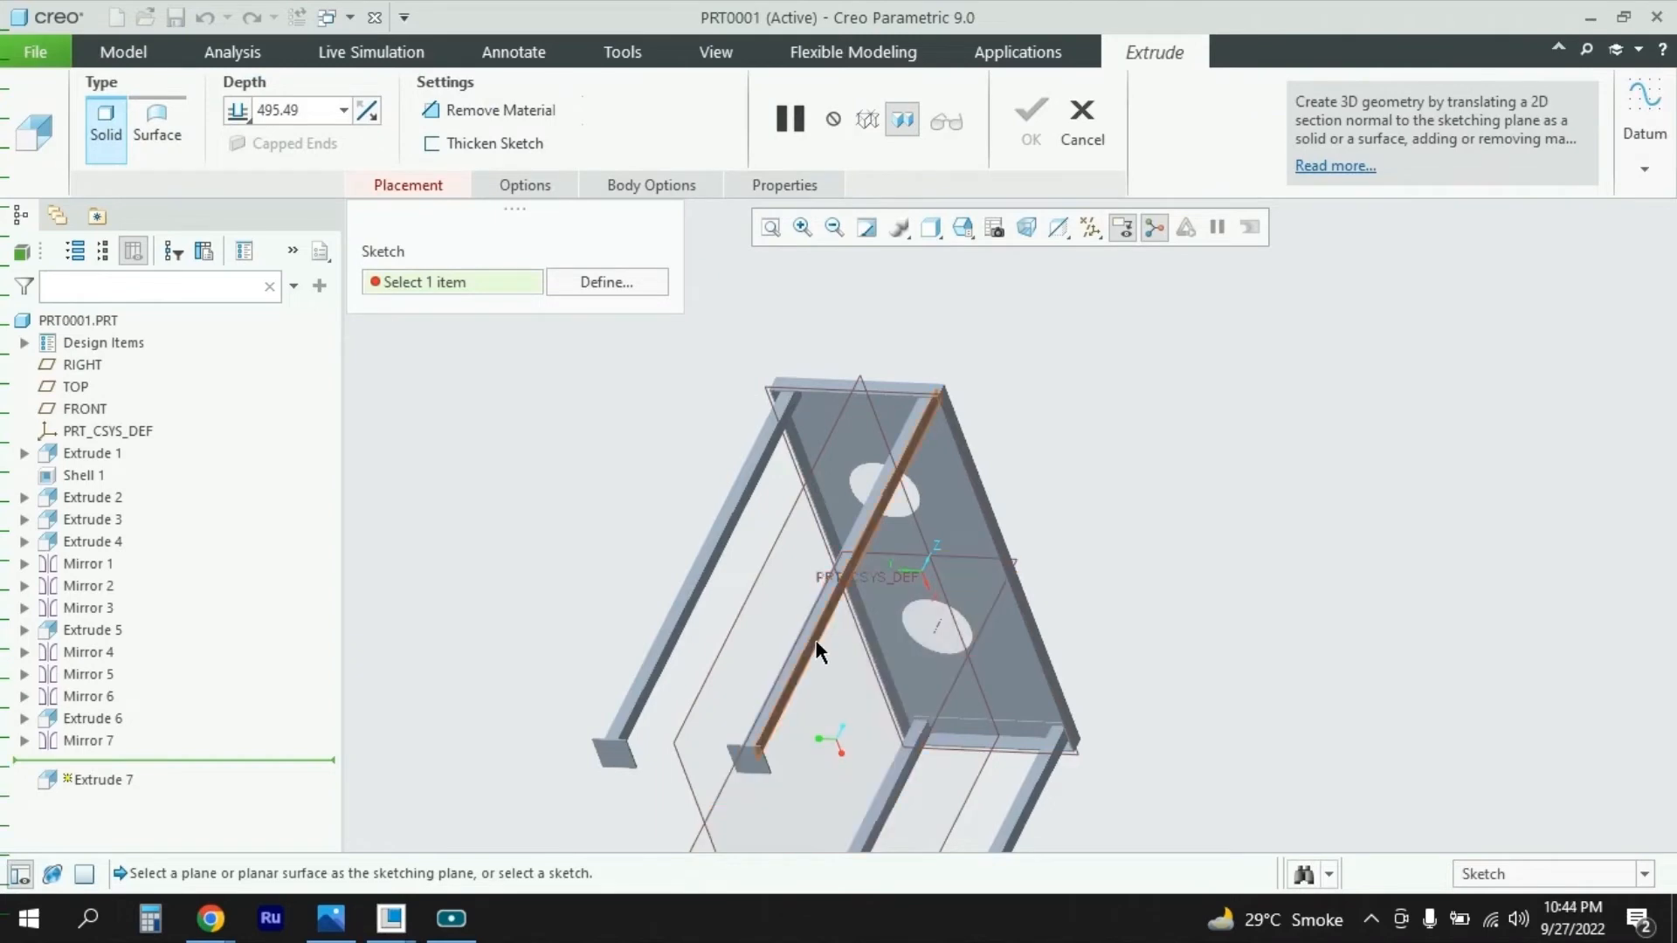
Step: Sketch a square on the leg's inner face near its foot, spanning the full width of the leg
{"action": "left_click", "coordinate": [670, 652]}
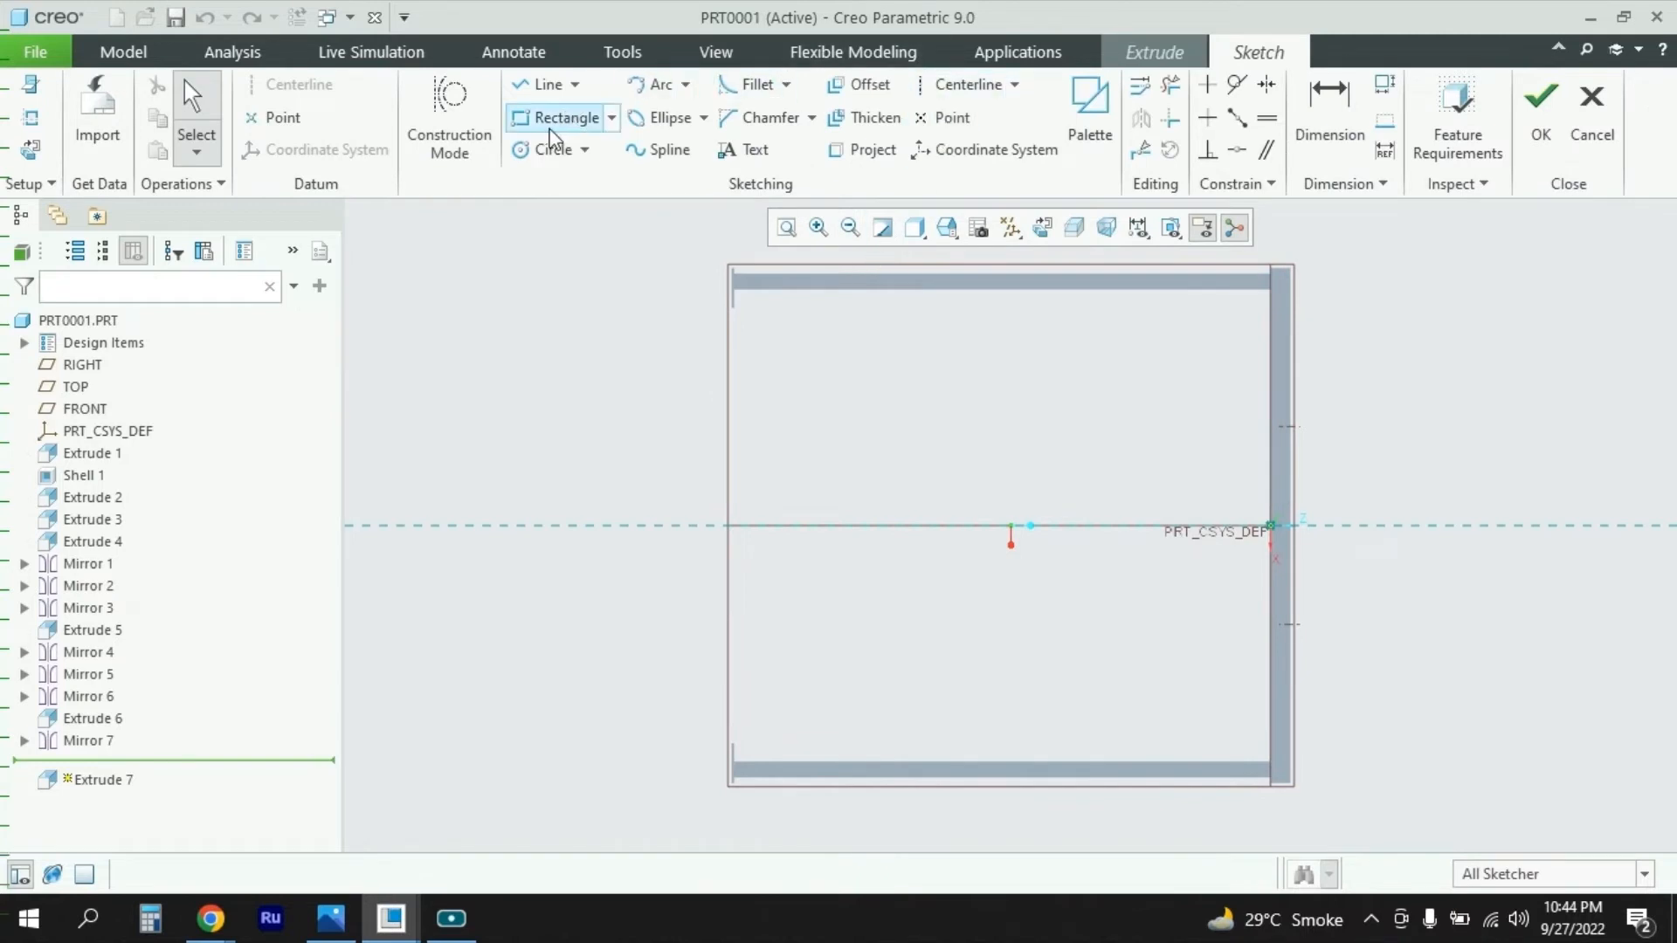
{"action": "left_click", "coordinate": [551, 121]}
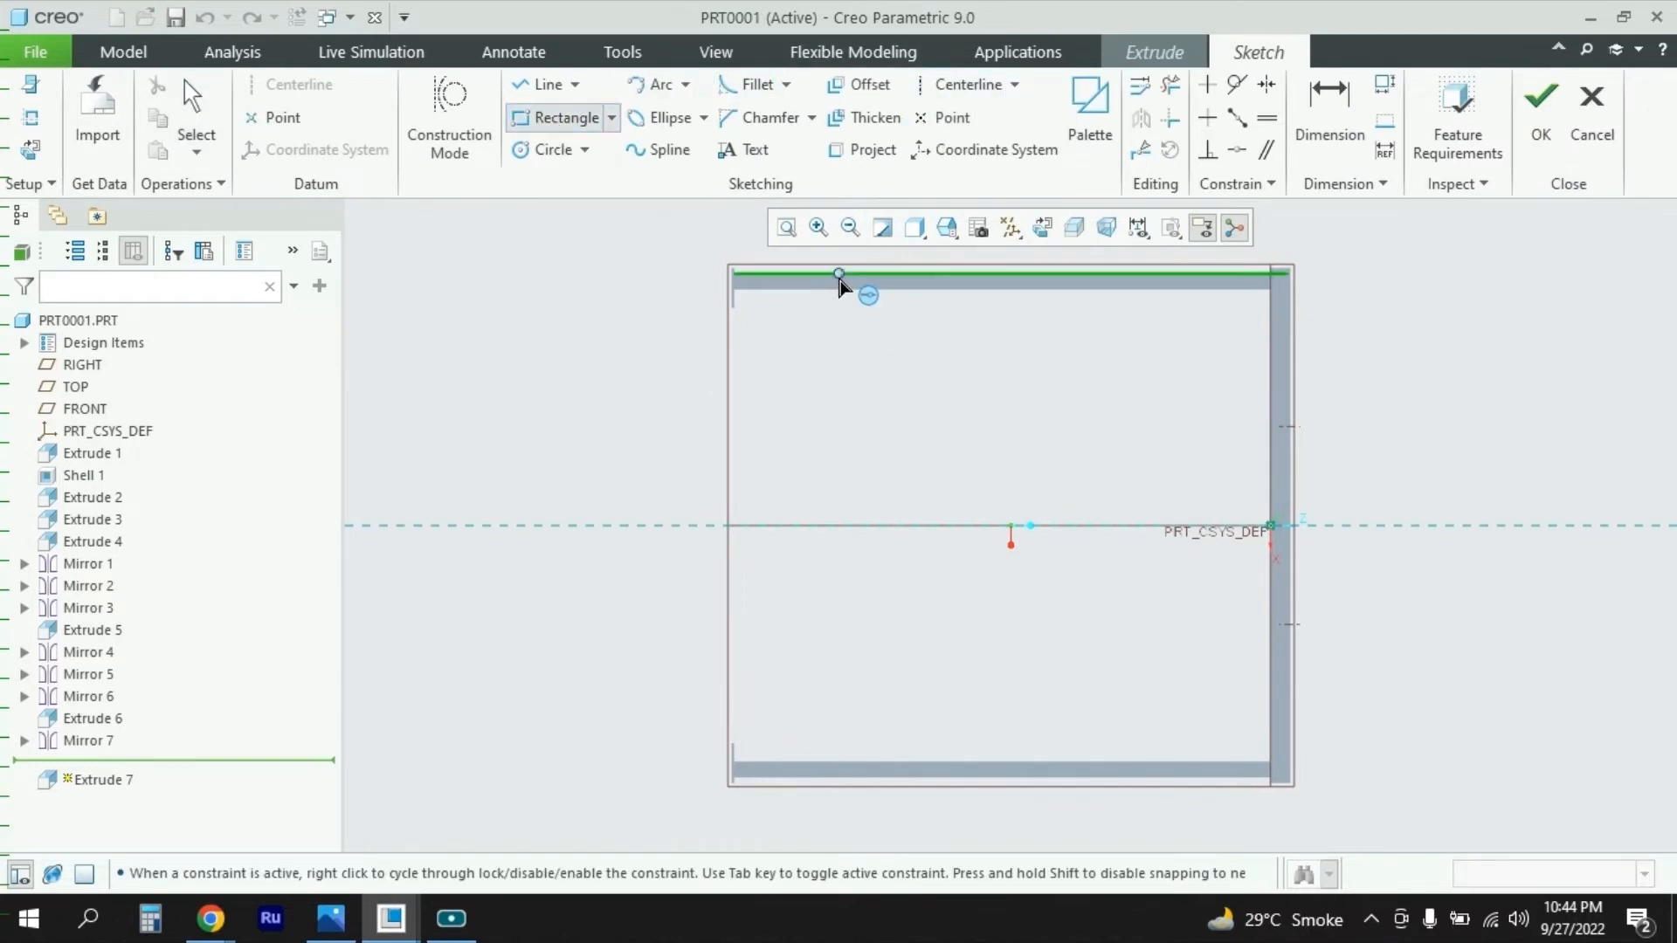
{"action": "left_click", "coordinate": [840, 276]}
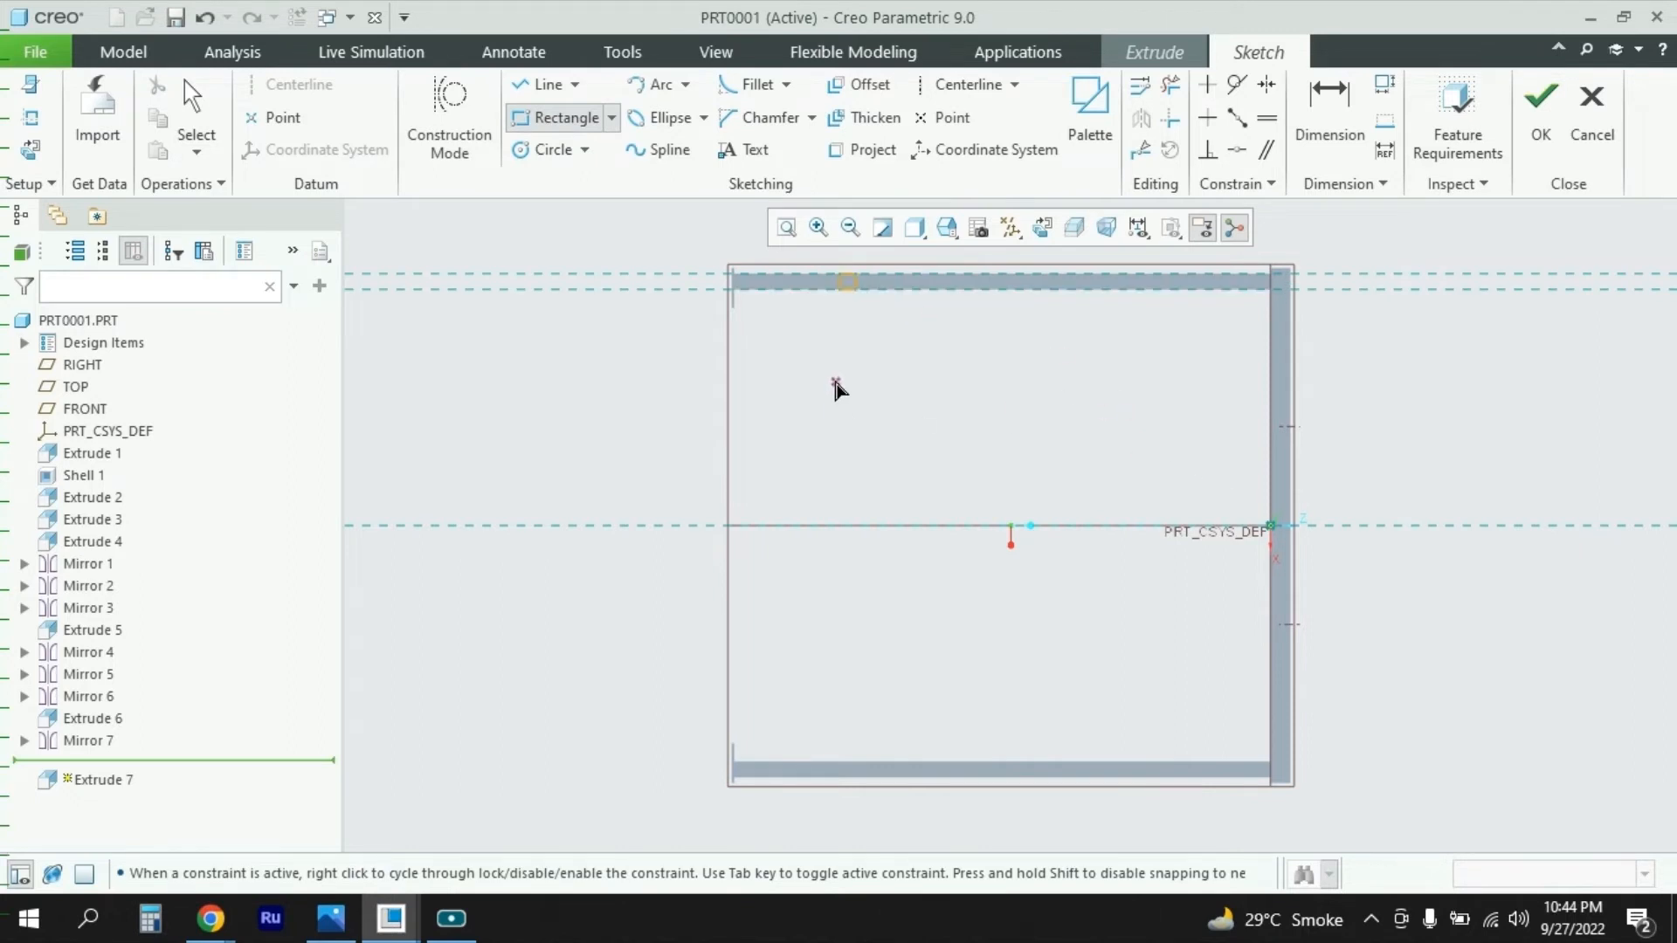
{"action": "scroll", "coordinate": [854, 288], "scroll_direction": "up", "scroll_amount": 5}
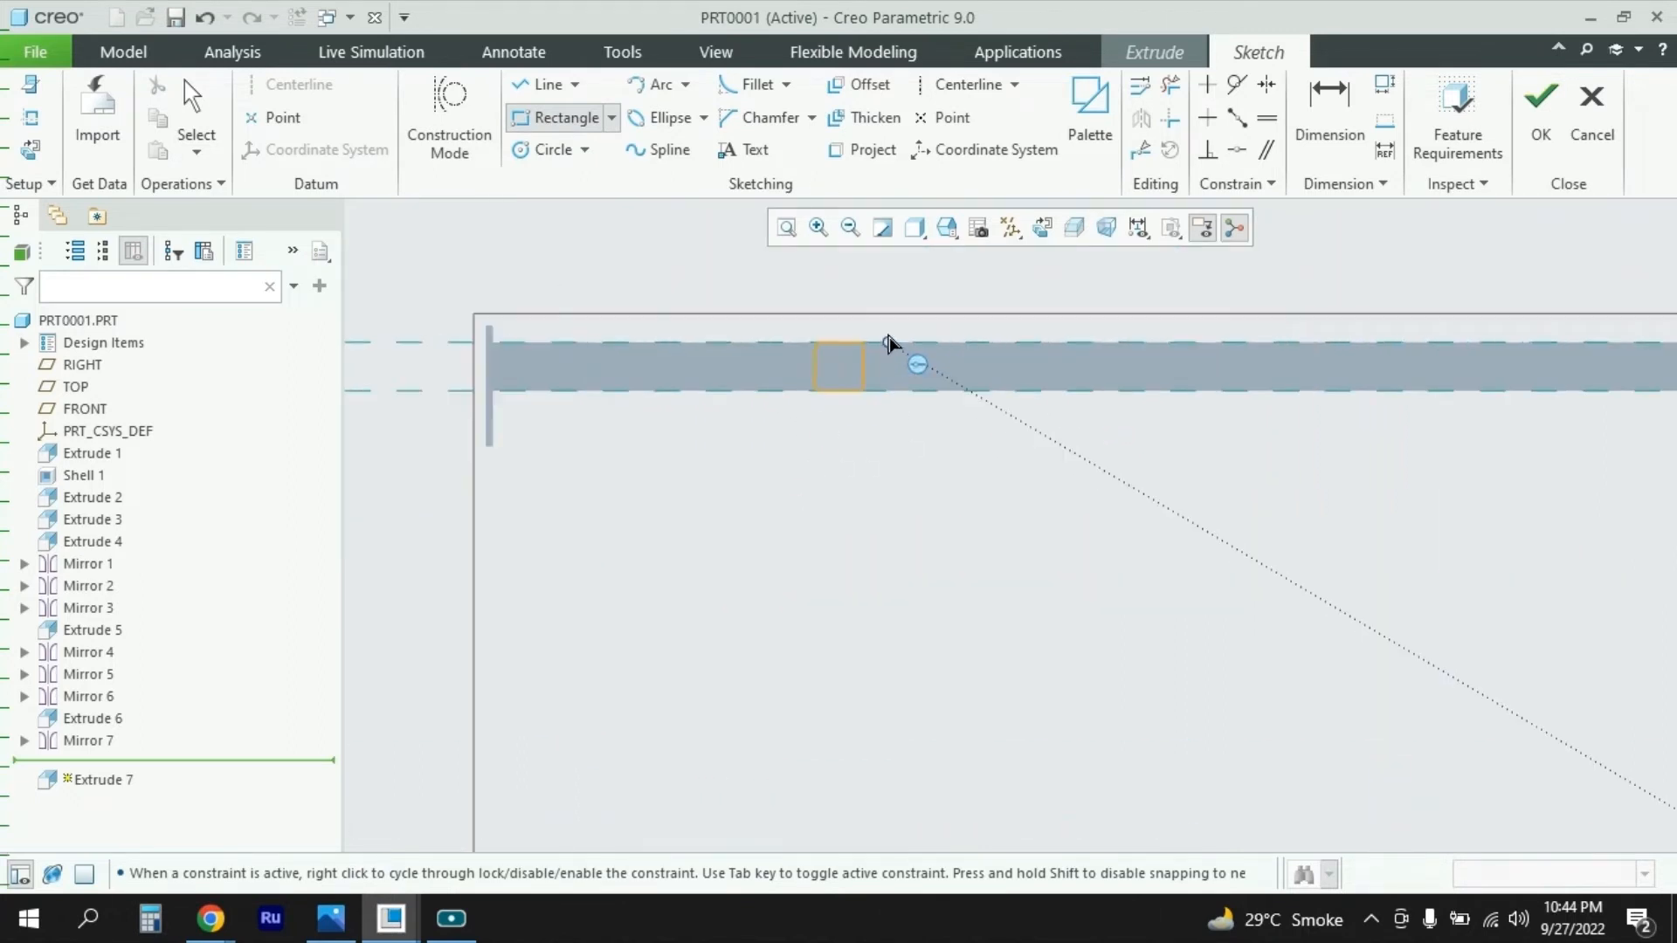
{"action": "scroll", "coordinate": [891, 344], "scroll_direction": "up", "scroll_amount": 2}
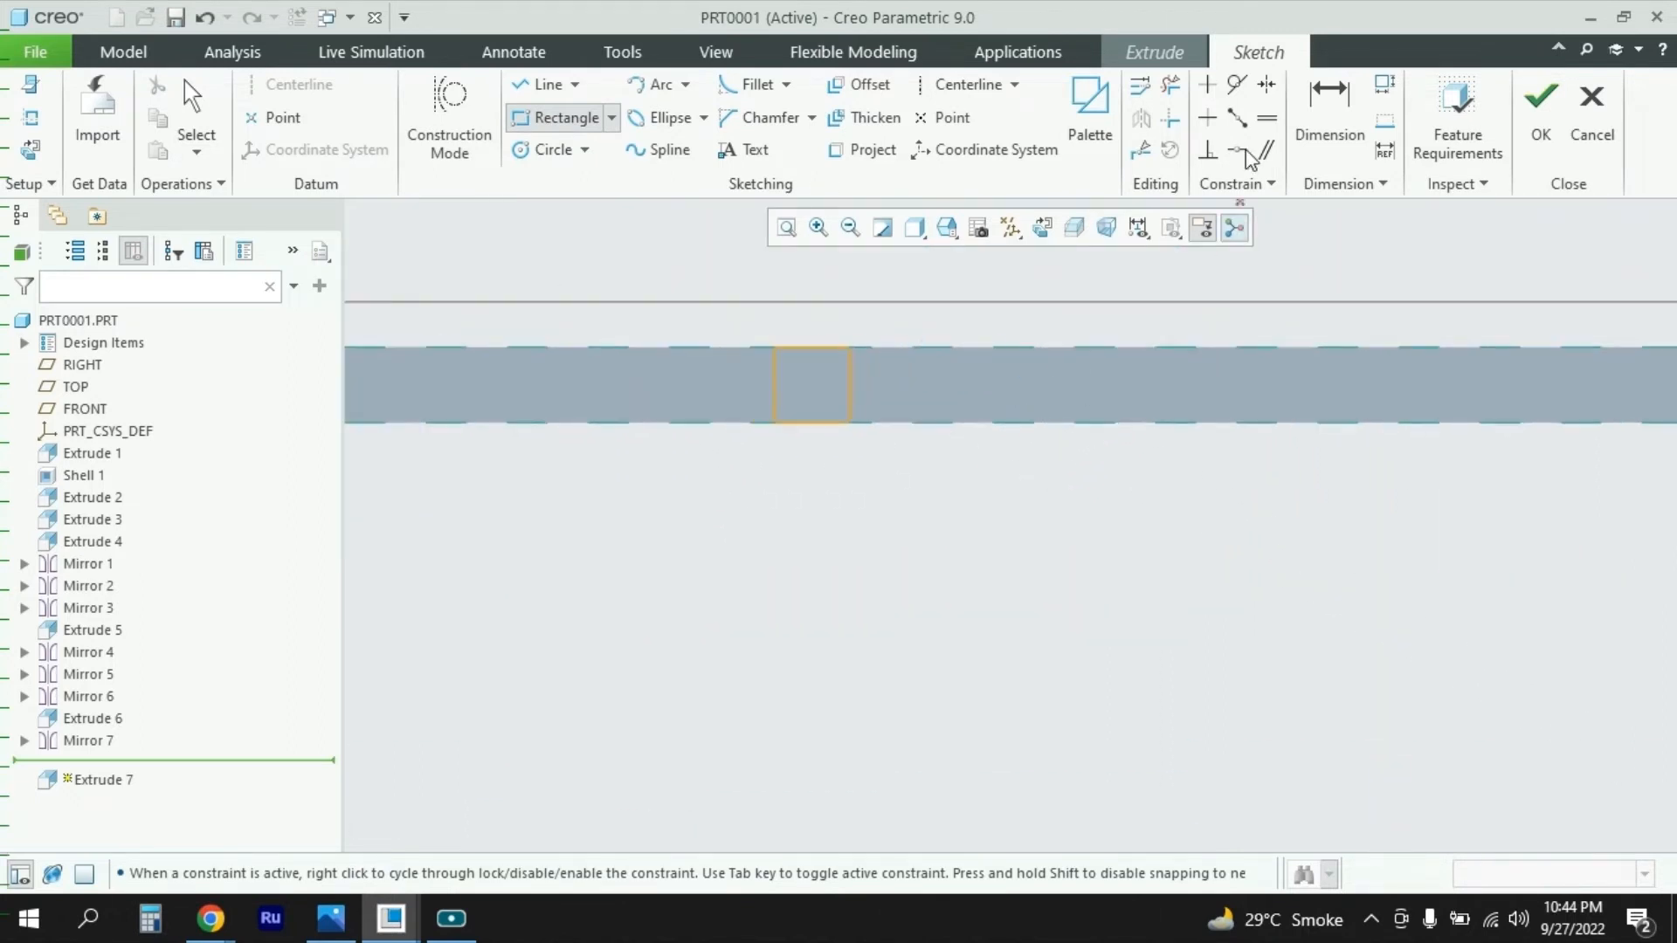
Step: Try to dimension the square's width, and delete the conflicting dimension
{"action": "left_click", "coordinate": [1323, 119]}
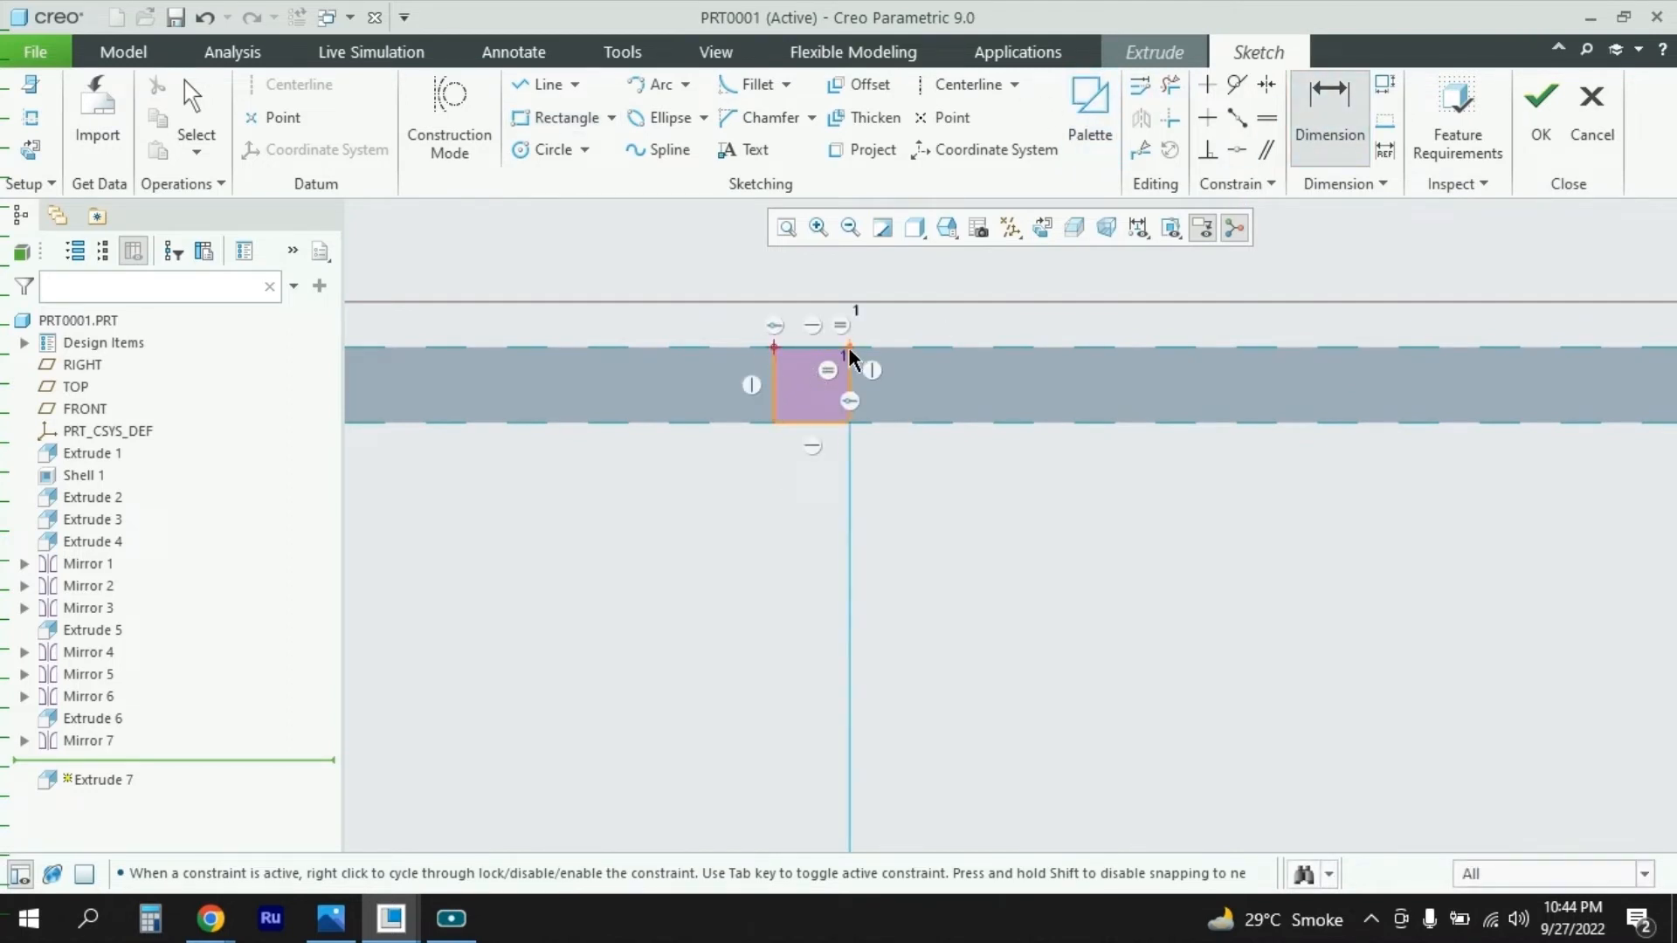
{"action": "middle_click", "coordinate": [745, 547]}
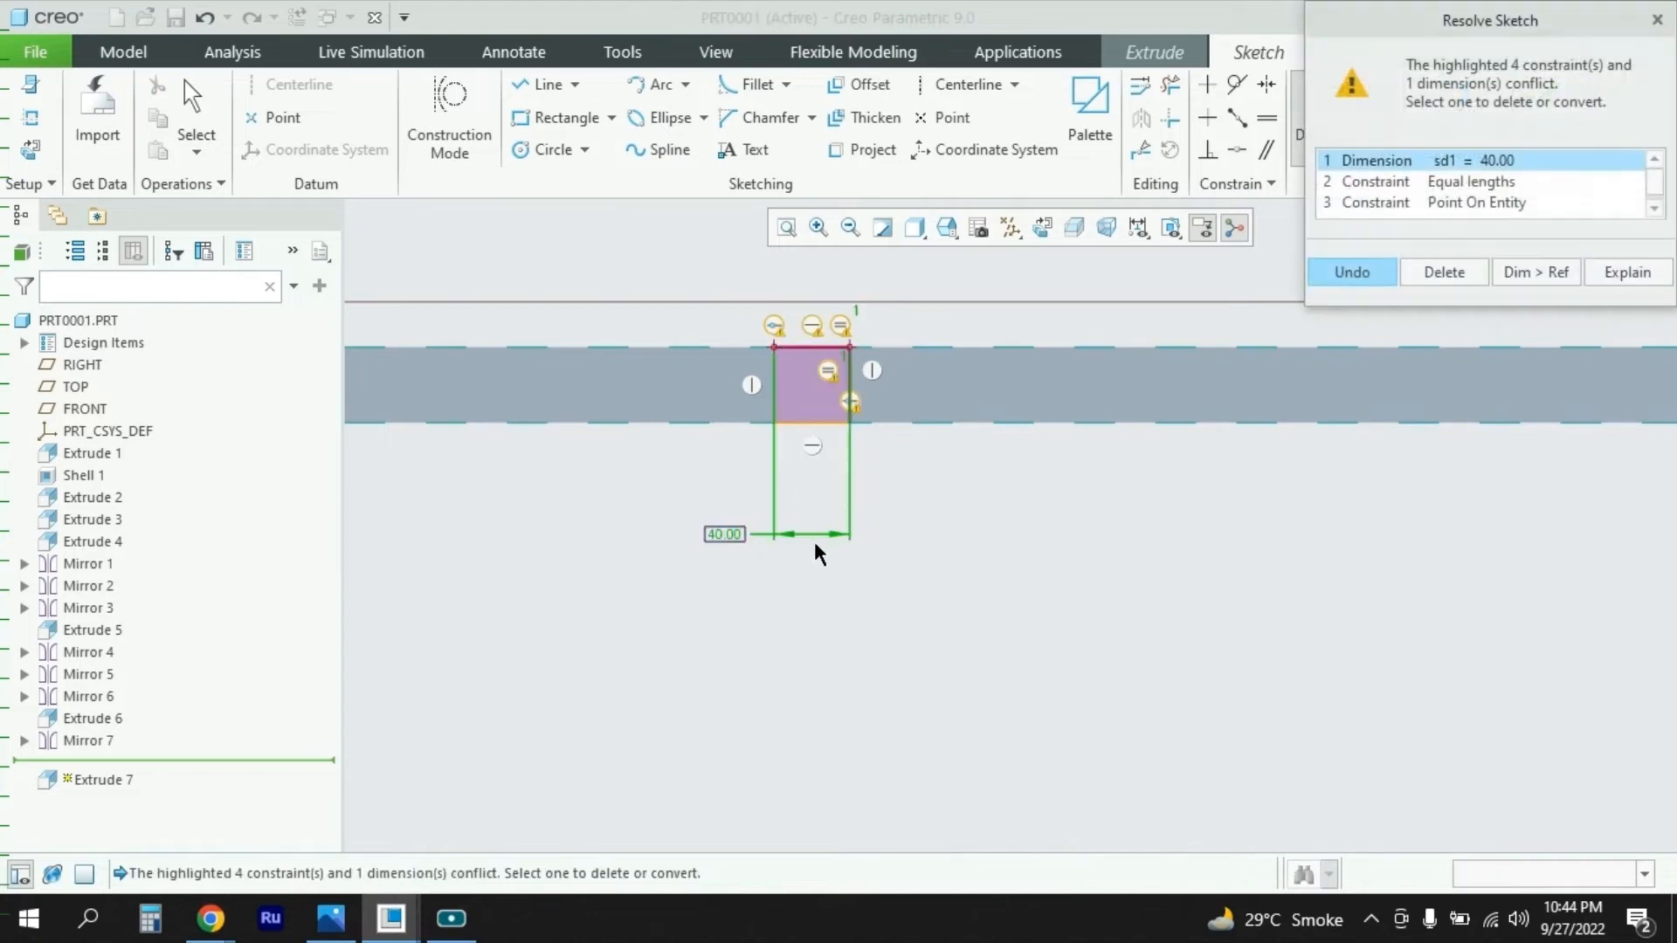
{"action": "left_click", "coordinate": [716, 534]}
{"action": "left_click", "coordinate": [1474, 279]}
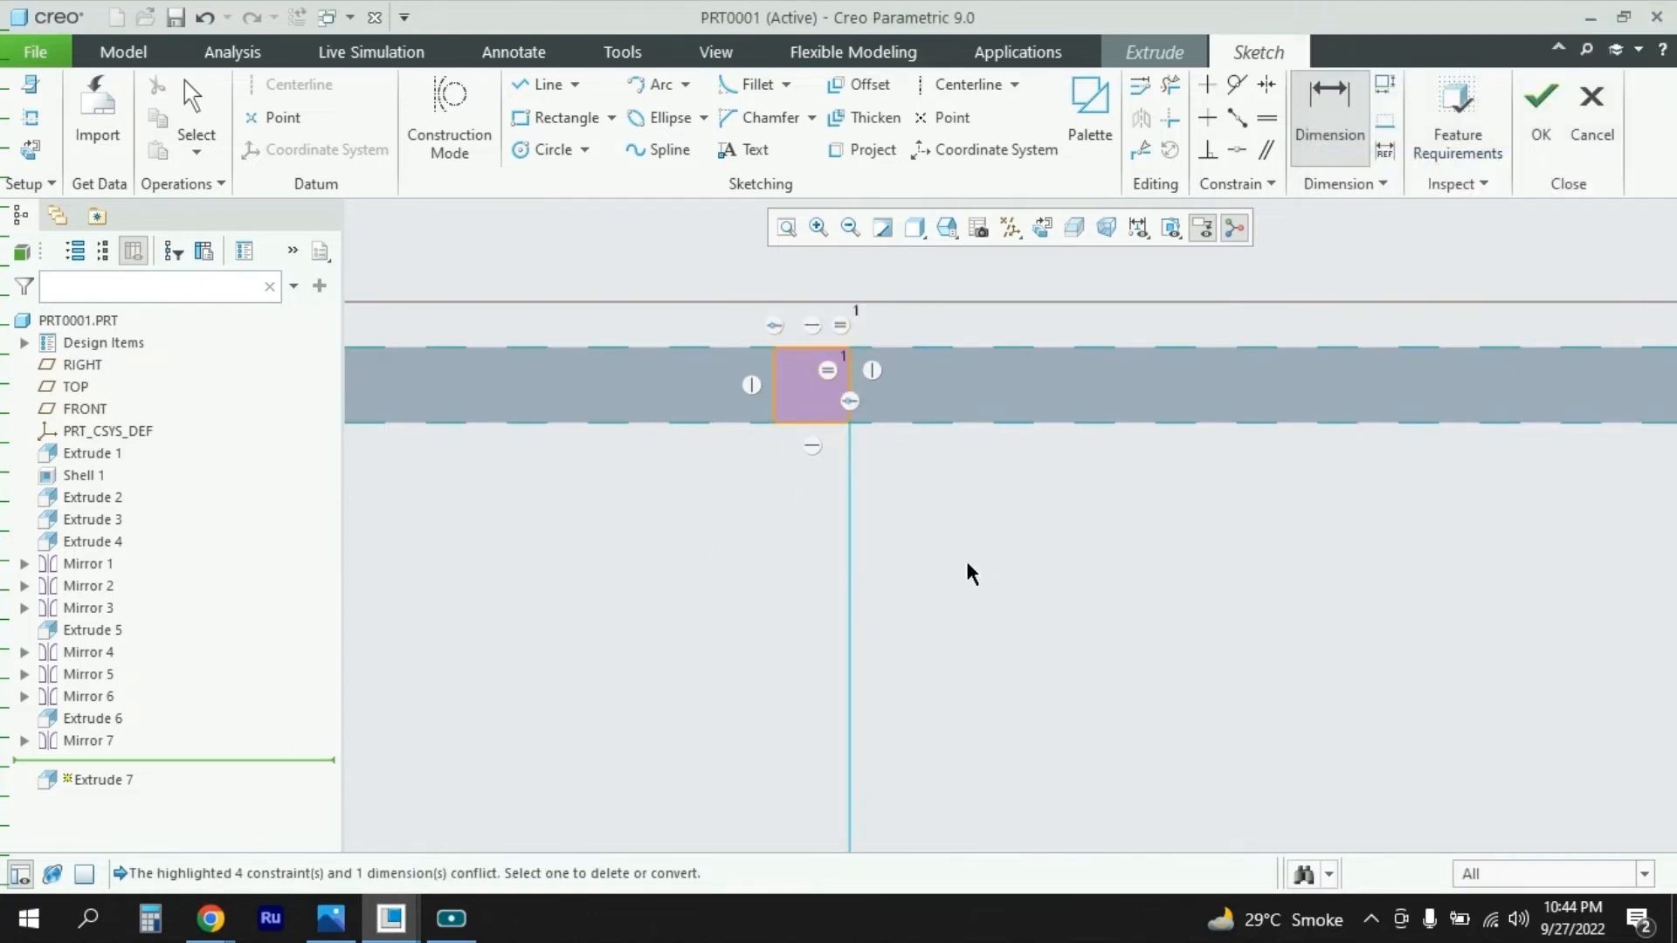
Step: Finish the square sketch and extrude it as a solid crossbar to the adjacent leg using the To Next depth option
{"action": "scroll", "coordinate": [966, 572], "scroll_direction": "down", "scroll_amount": 3}
{"action": "left_click", "coordinate": [1539, 123]}
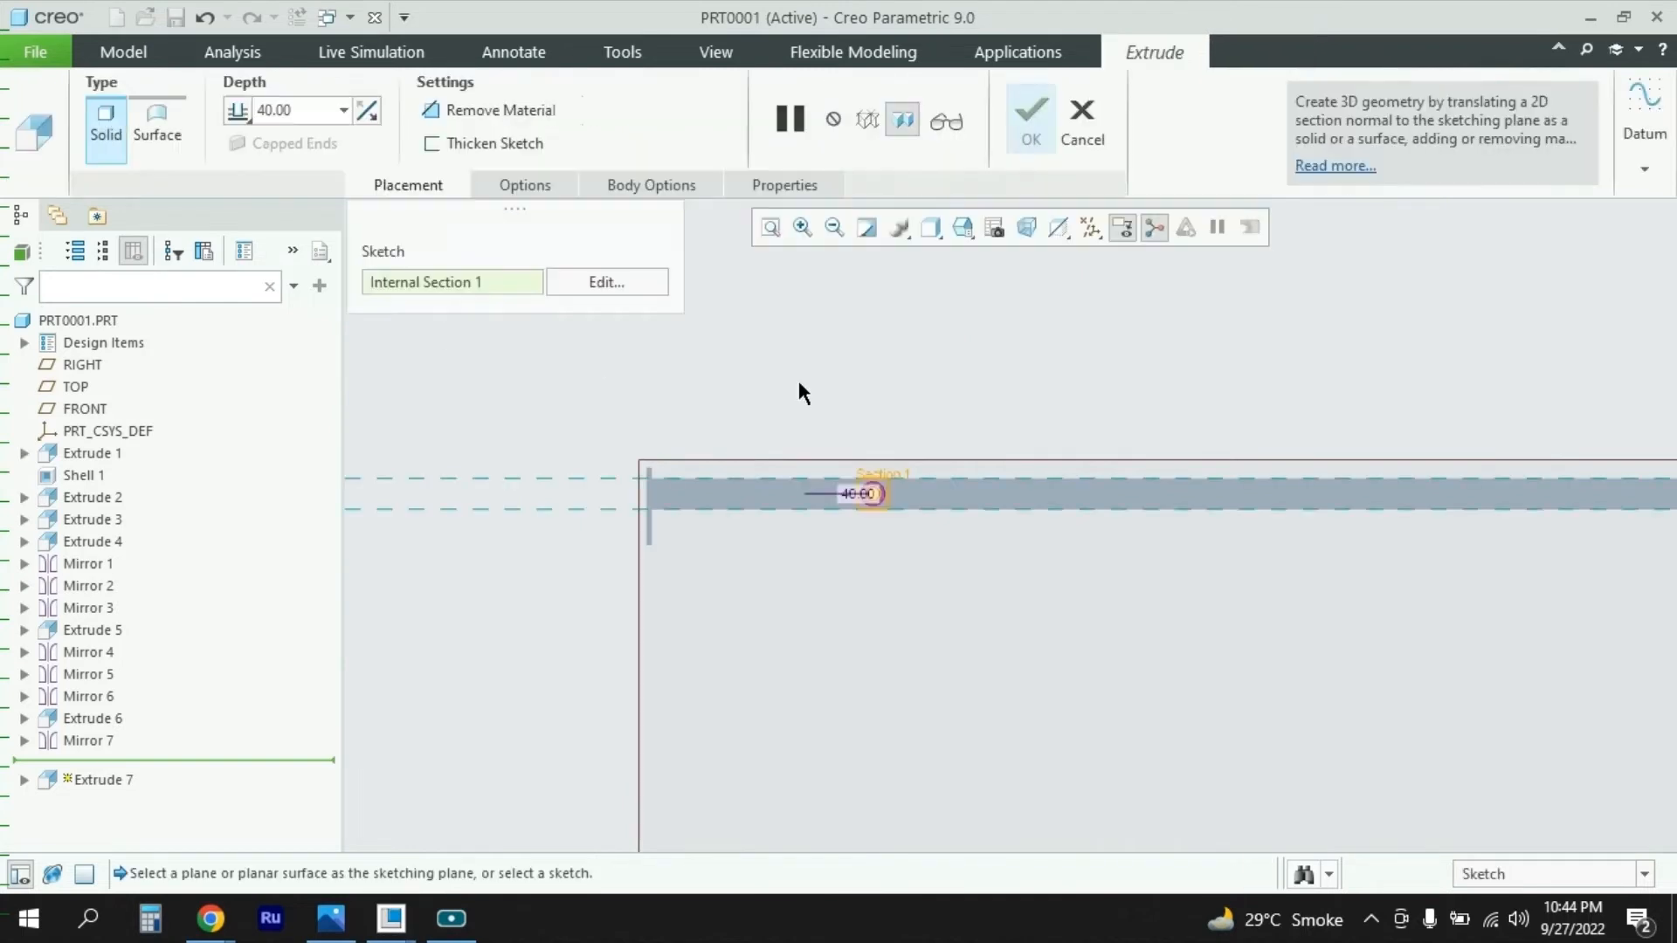
{"action": "middle_click_drag", "start_coordinate": [923, 454], "coordinate": [929, 562]}
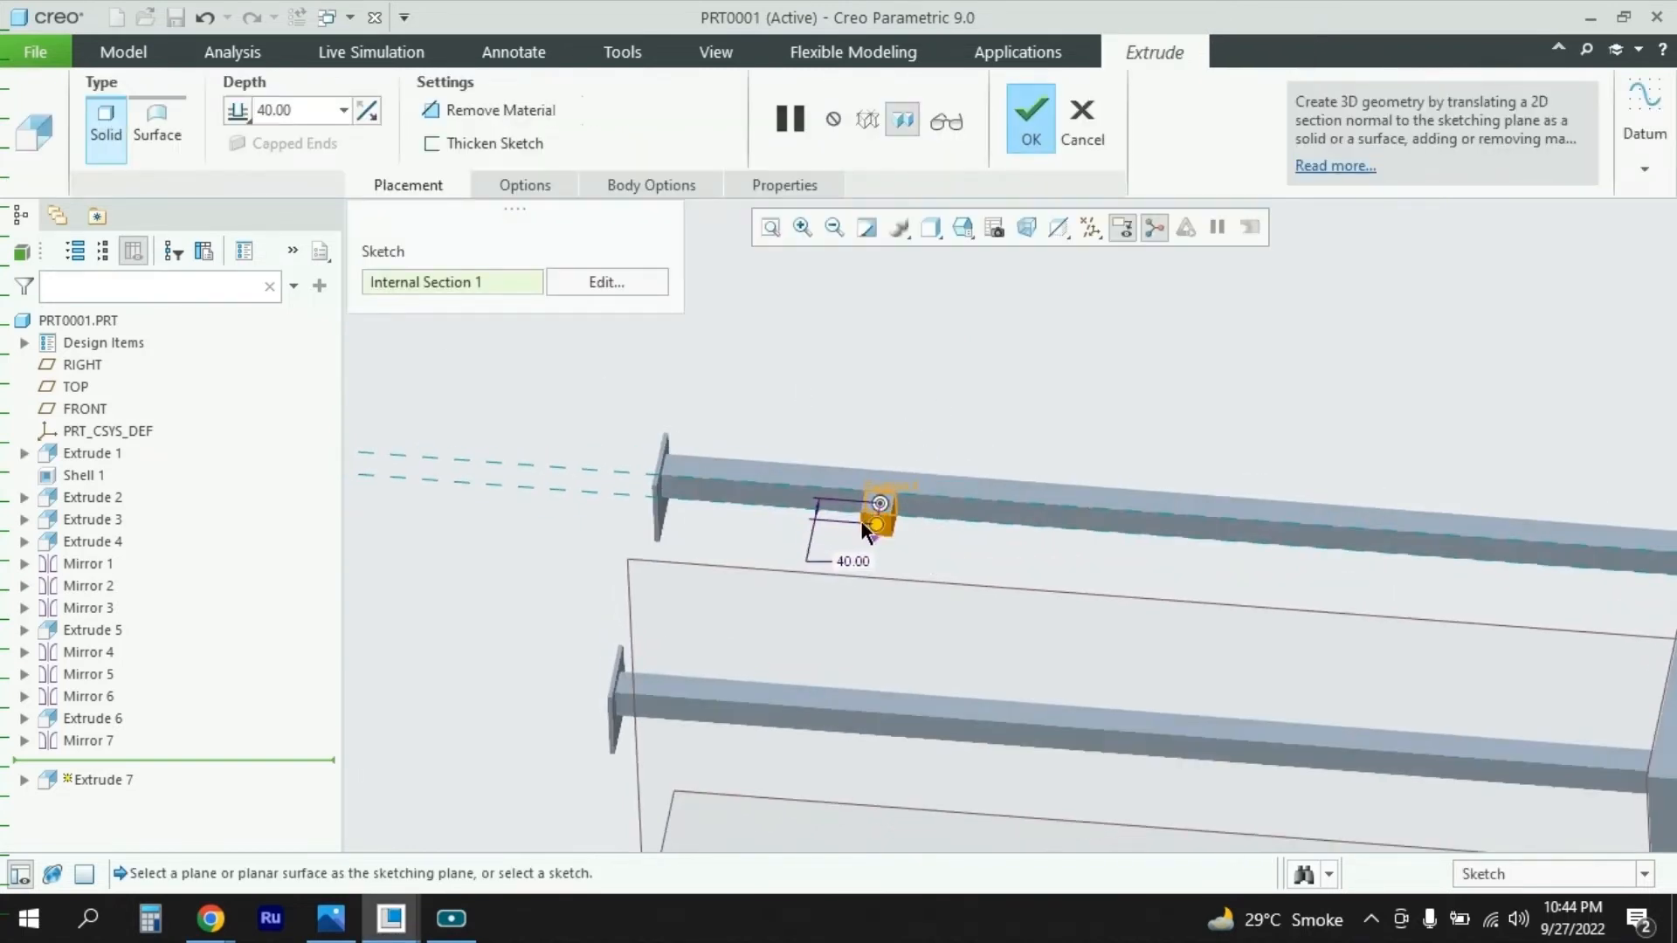
{"action": "left_click", "coordinate": [237, 111]}
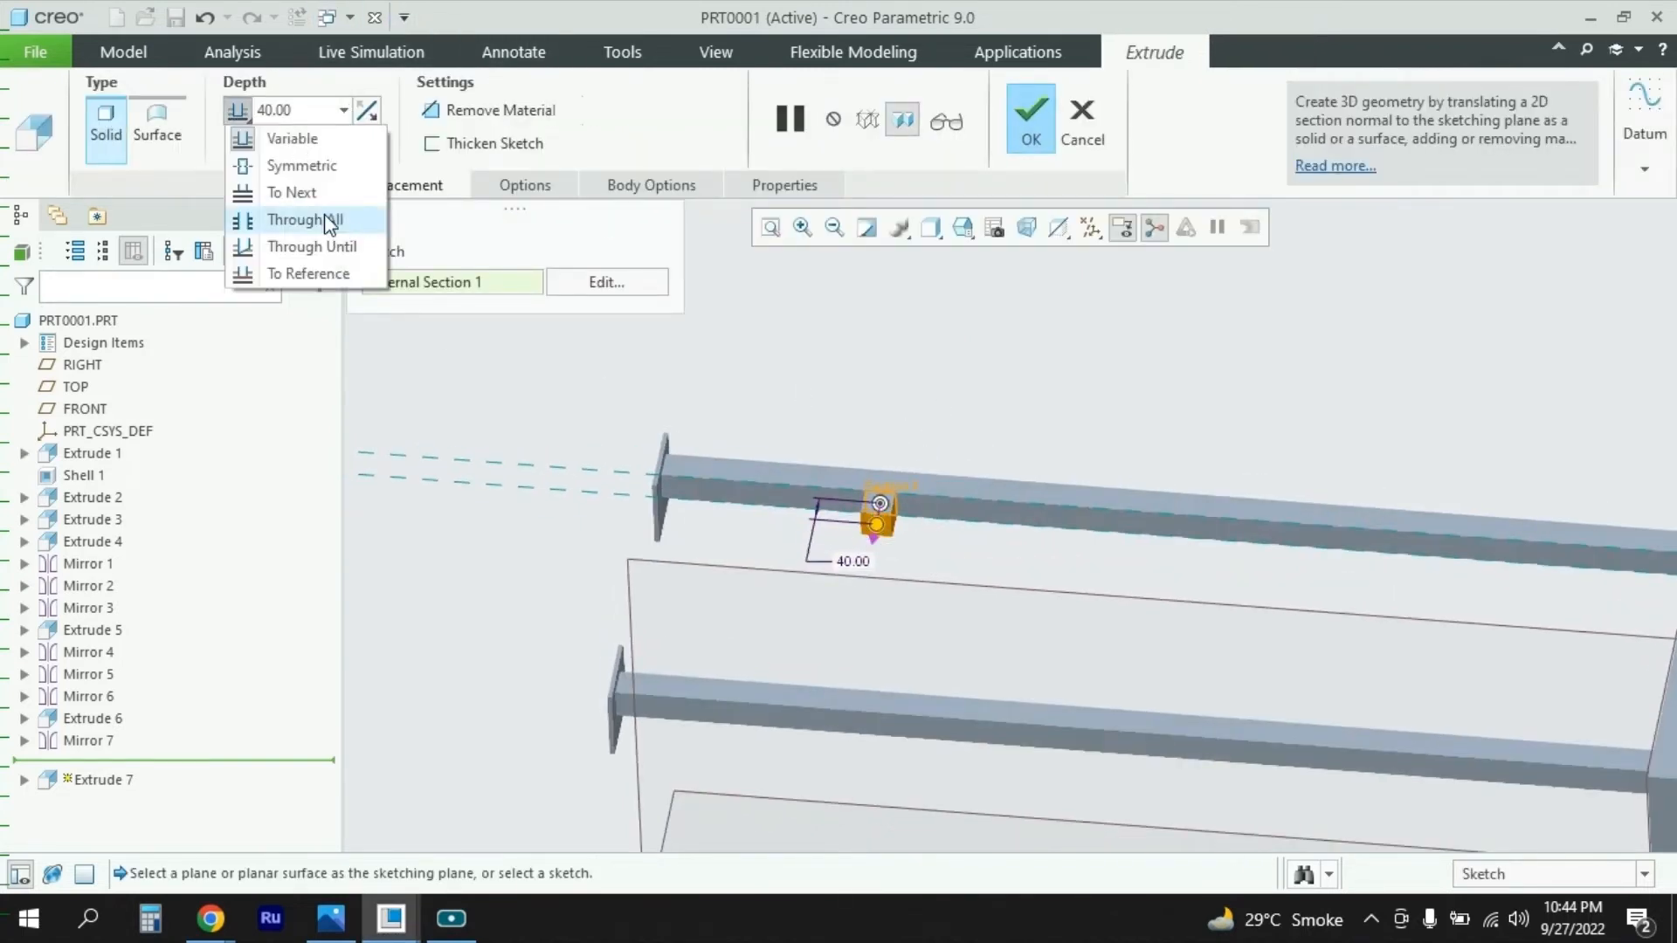
{"action": "left_click", "coordinate": [300, 193]}
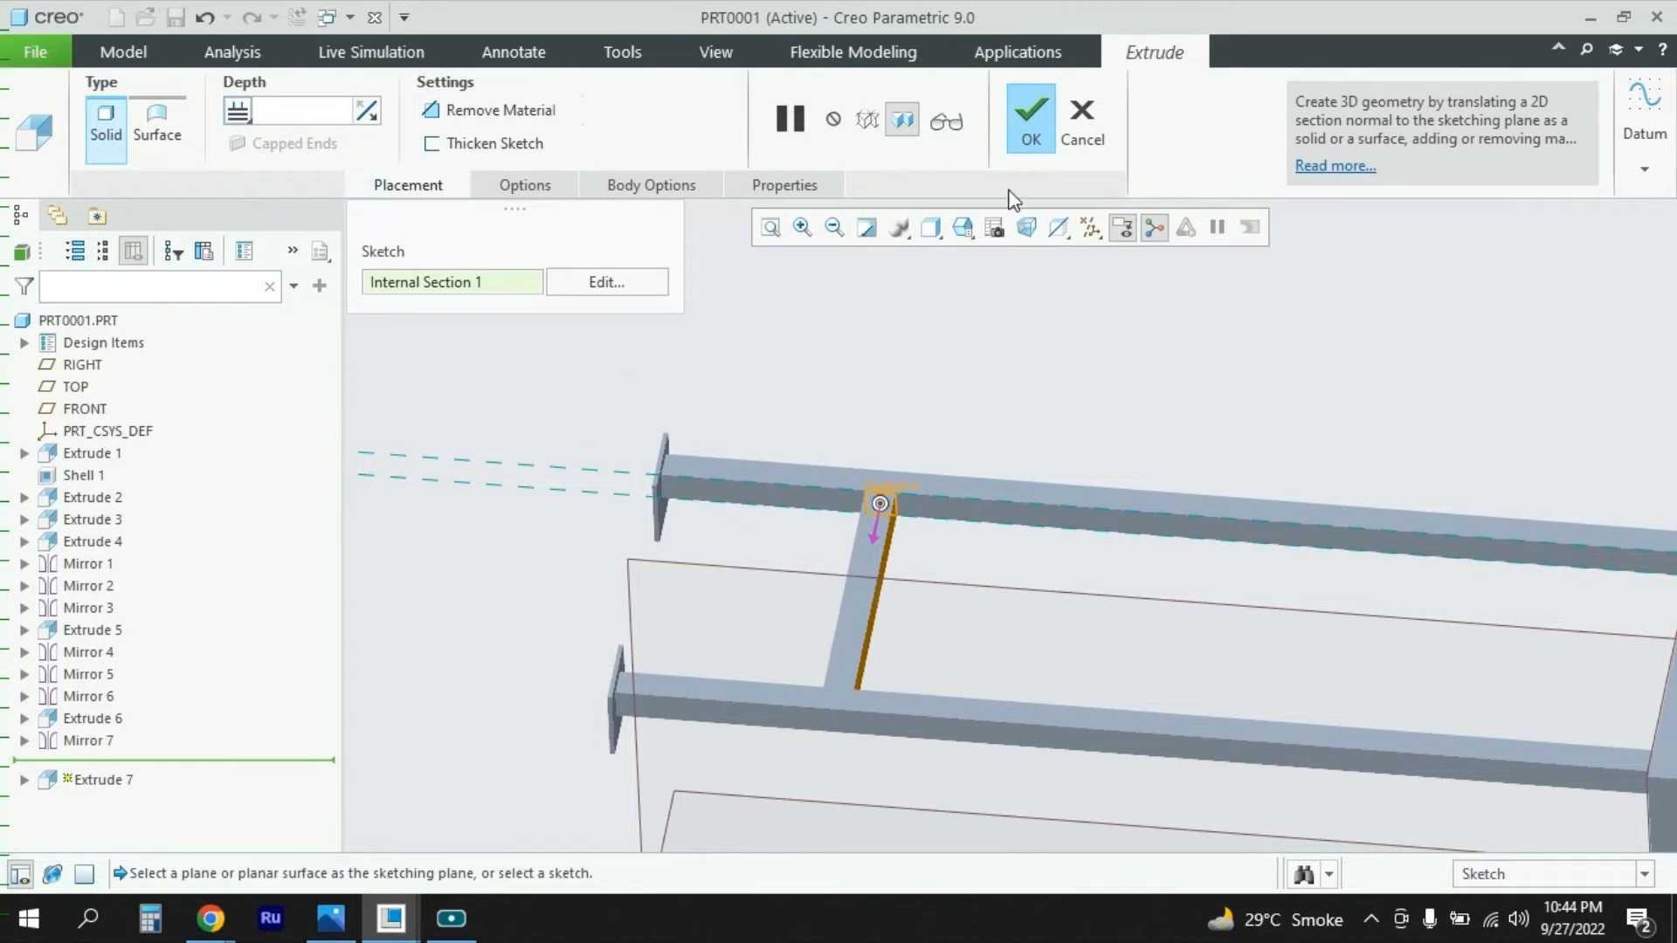
{"action": "left_click", "coordinate": [1039, 140]}
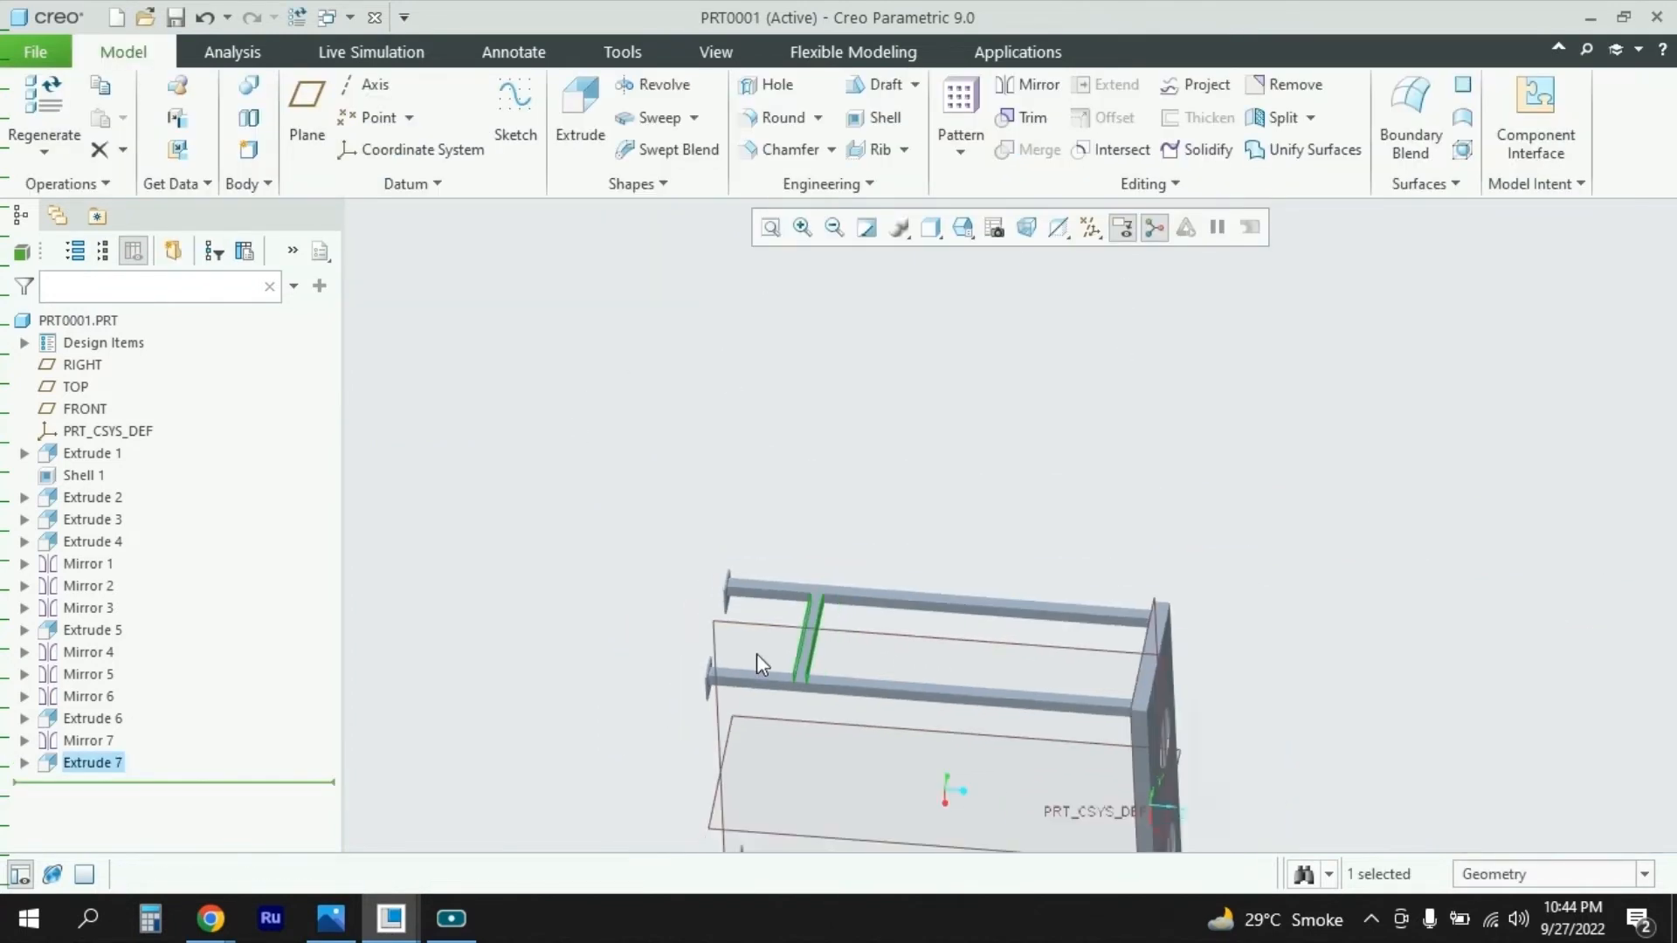
Step: Mirror the crossbar about the RIGHT datum plane onto the opposite pair of legs
{"action": "middle_click_drag", "start_coordinate": [827, 668], "coordinate": [796, 532]}
{"action": "scroll", "coordinate": [793, 522], "scroll_direction": "up", "scroll_amount": 5}
{"action": "scroll", "coordinate": [931, 615], "scroll_direction": "down", "scroll_amount": 5}
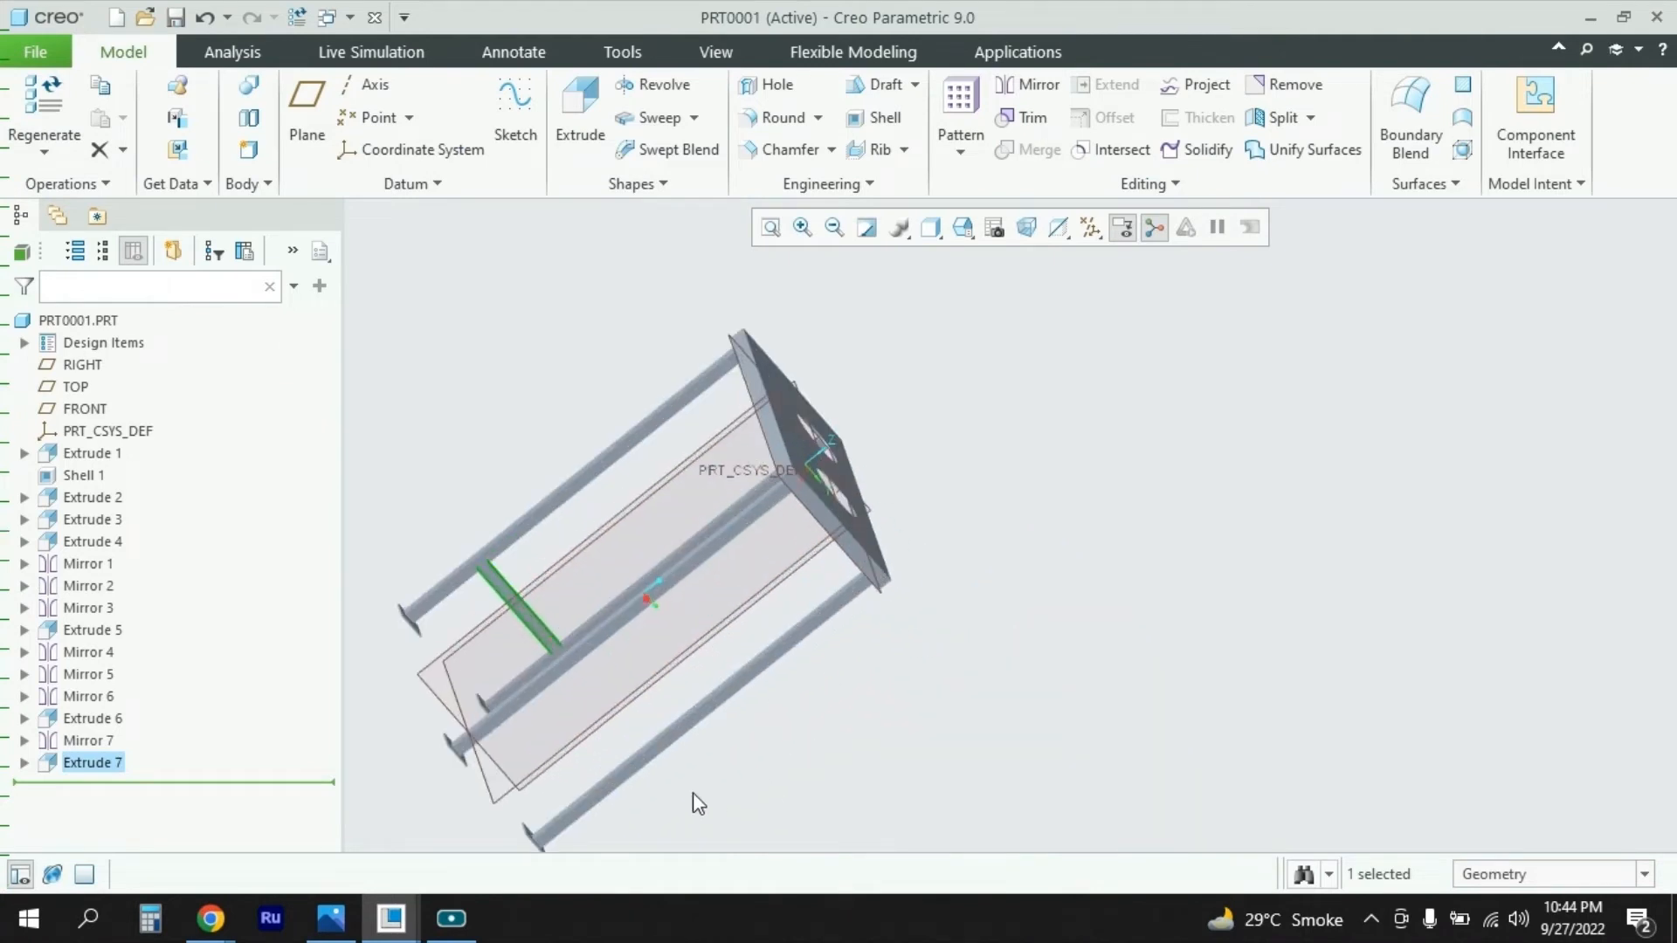
{"action": "scroll", "coordinate": [1134, 718], "scroll_direction": "up", "scroll_amount": 5}
{"action": "middle_click_drag", "start_coordinate": [964, 726], "coordinate": [1049, 735]}
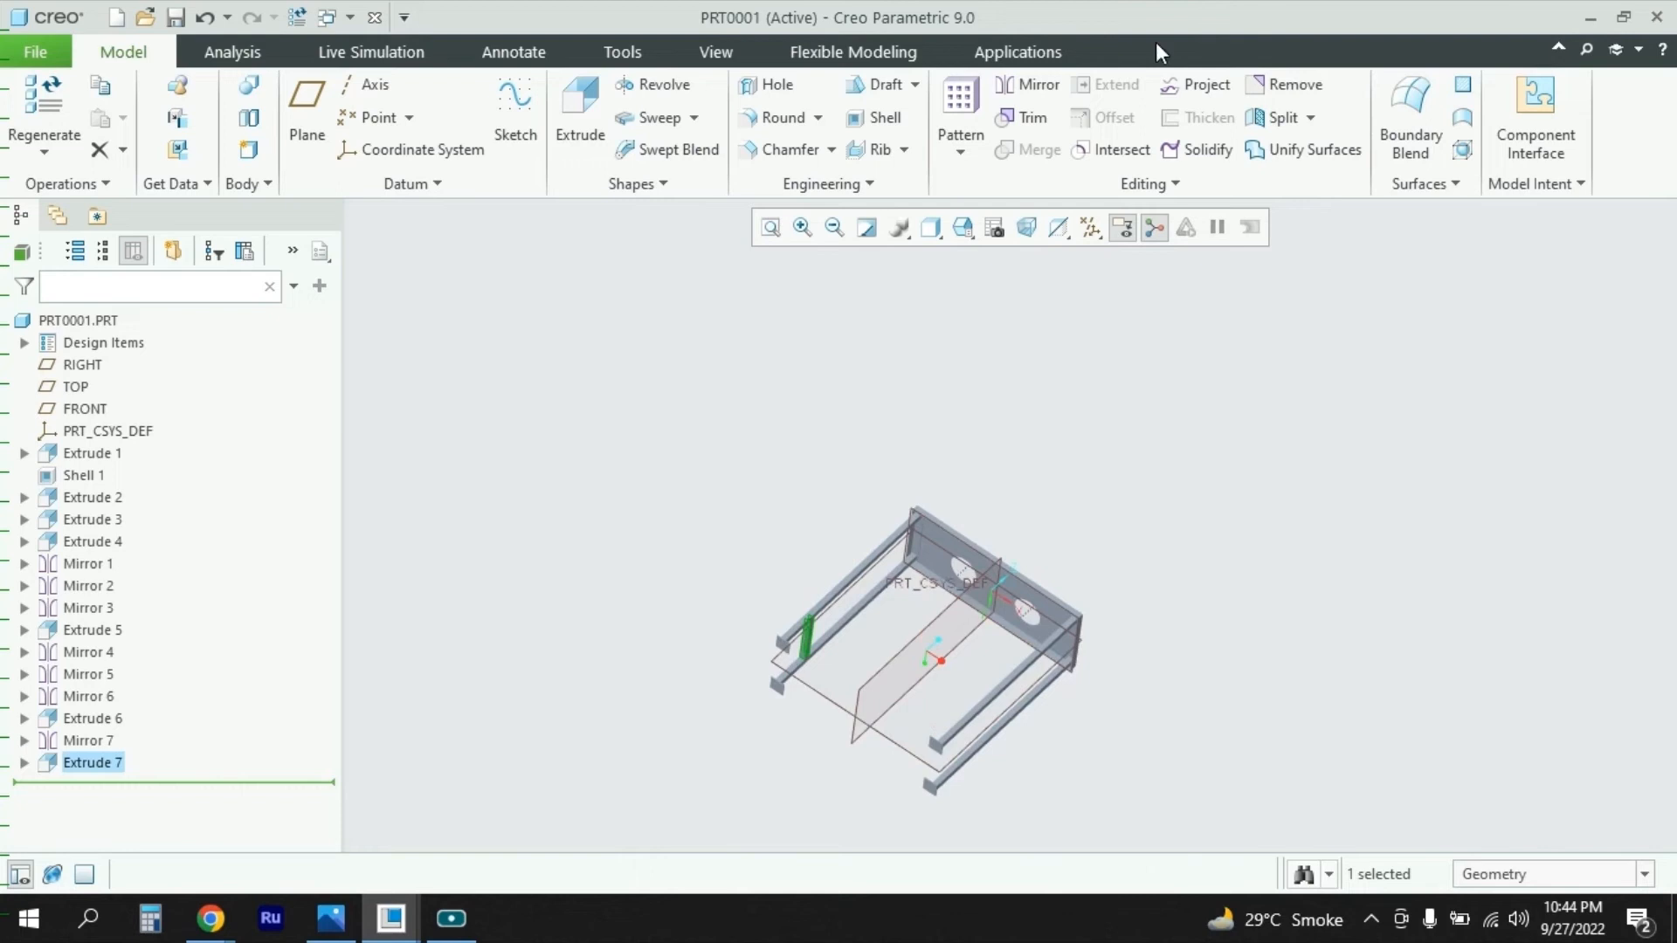
{"action": "left_click", "coordinate": [1033, 86]}
{"action": "left_click", "coordinate": [930, 643]}
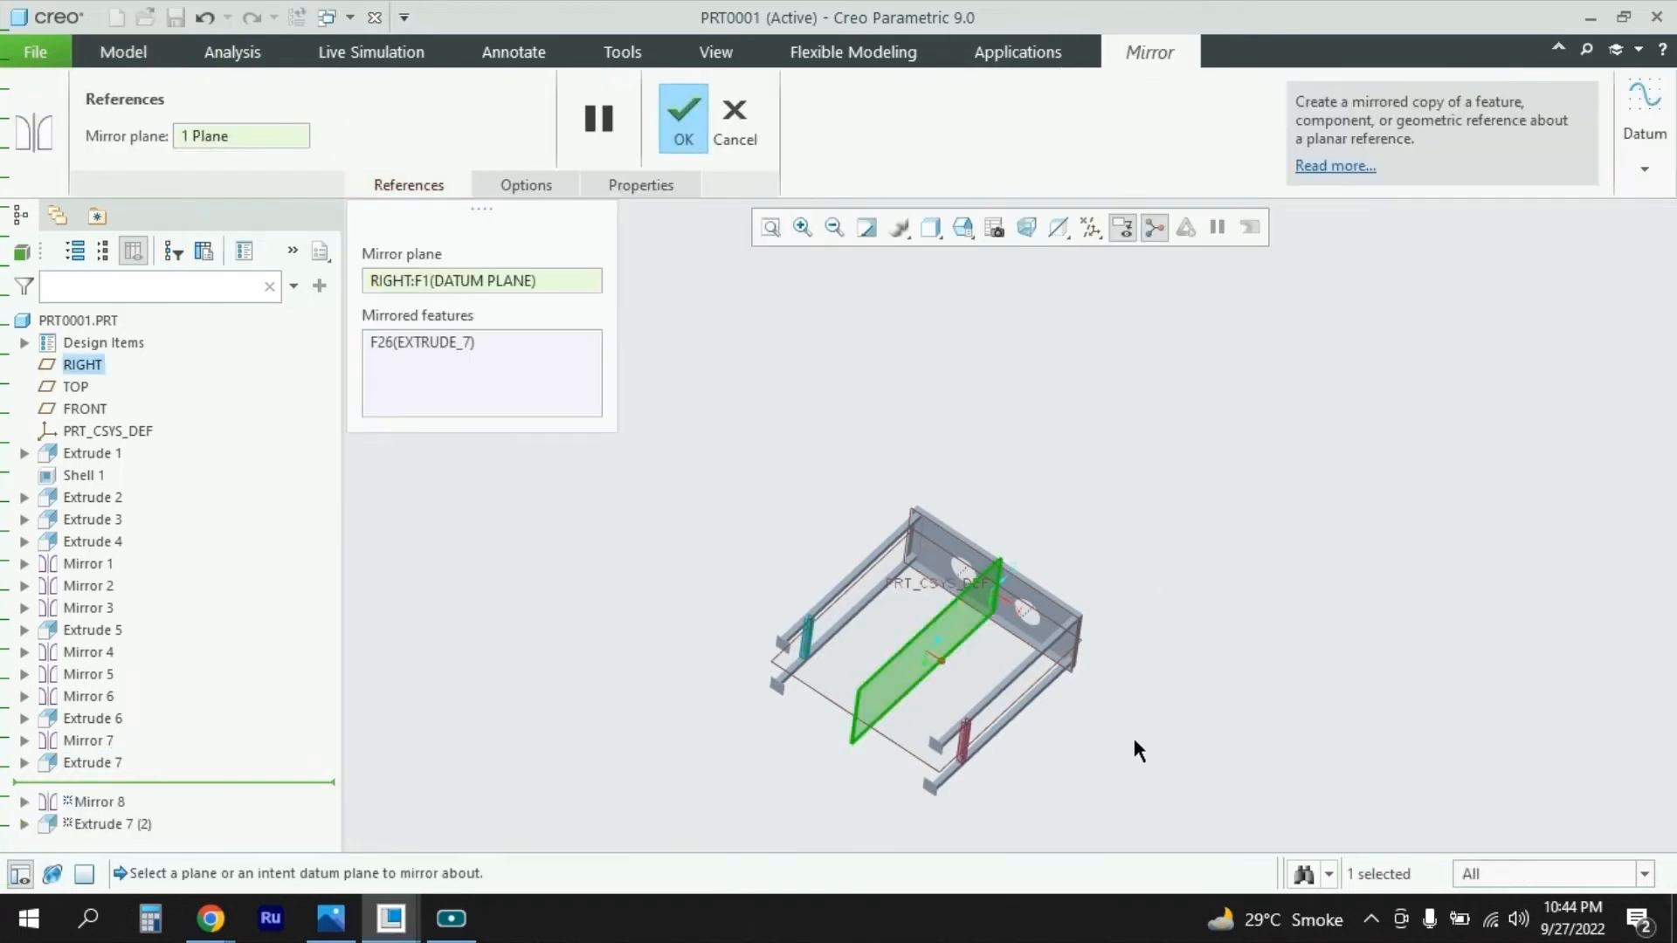
{"action": "left_click", "coordinate": [683, 119]}
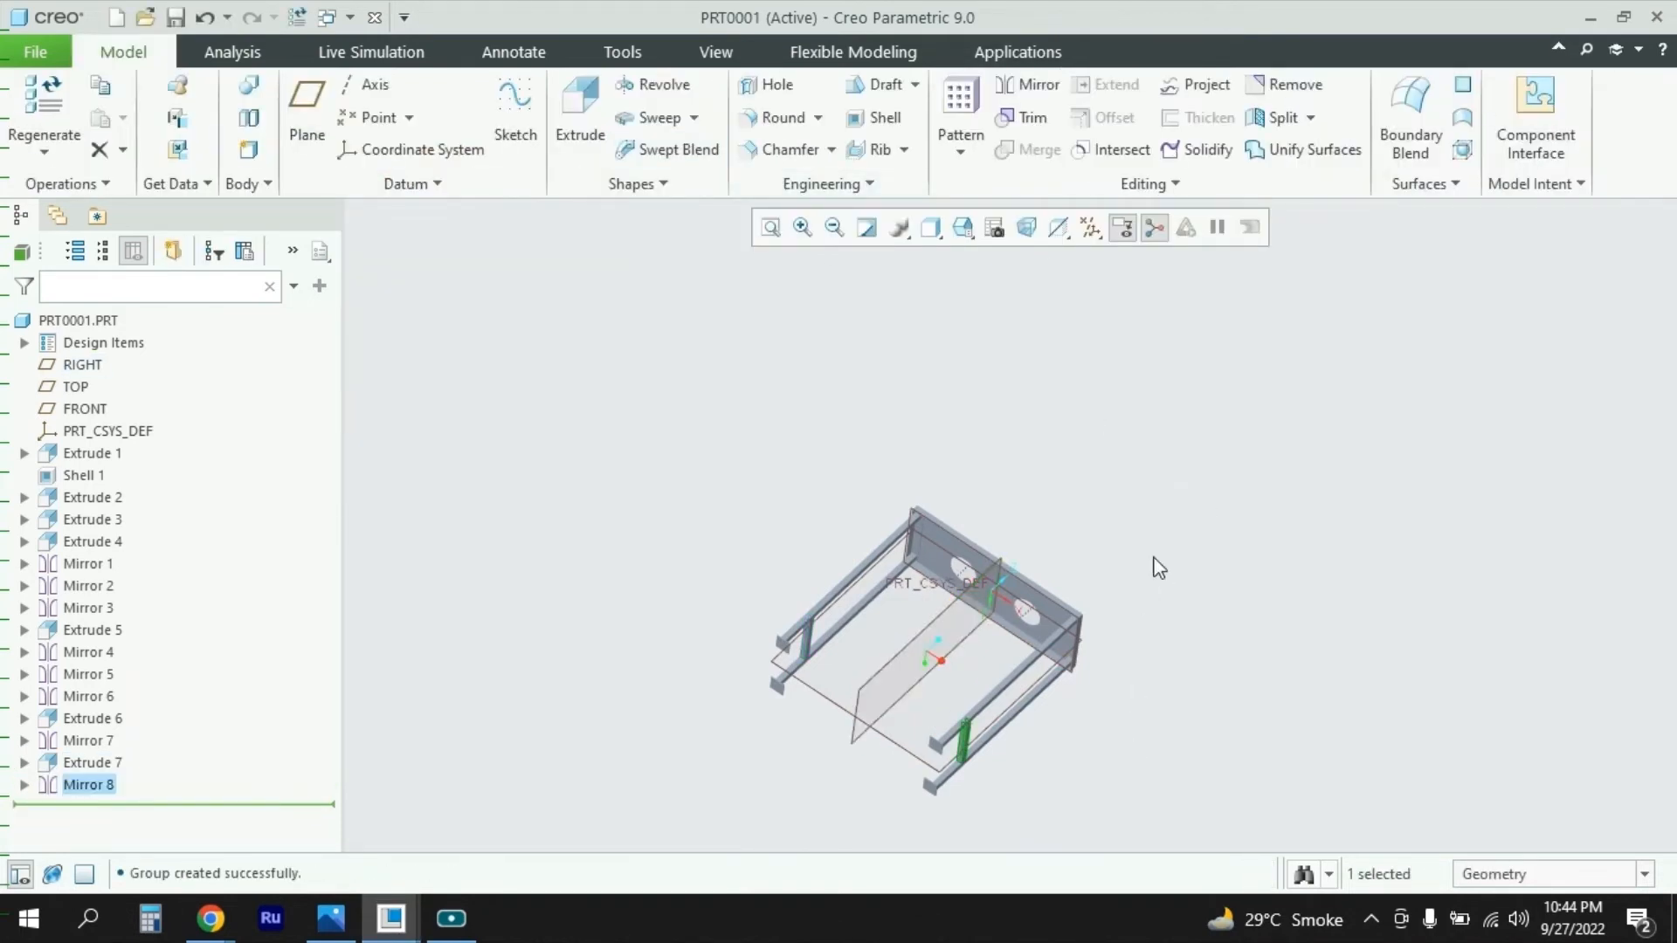
Step: Examine the table frame, crossbars and tabletop cutouts from several angles
{"action": "scroll", "coordinate": [1139, 579], "scroll_direction": "up", "scroll_amount": 2}
{"action": "scroll", "coordinate": [1134, 569], "scroll_direction": "down", "scroll_amount": 2}
{"action": "middle_click_drag", "start_coordinate": [1108, 704], "coordinate": [1151, 528]}
{"action": "scroll", "coordinate": [1087, 384], "scroll_direction": "down", "scroll_amount": 2}
{"action": "scroll", "coordinate": [973, 468], "scroll_direction": "down", "scroll_amount": 2}
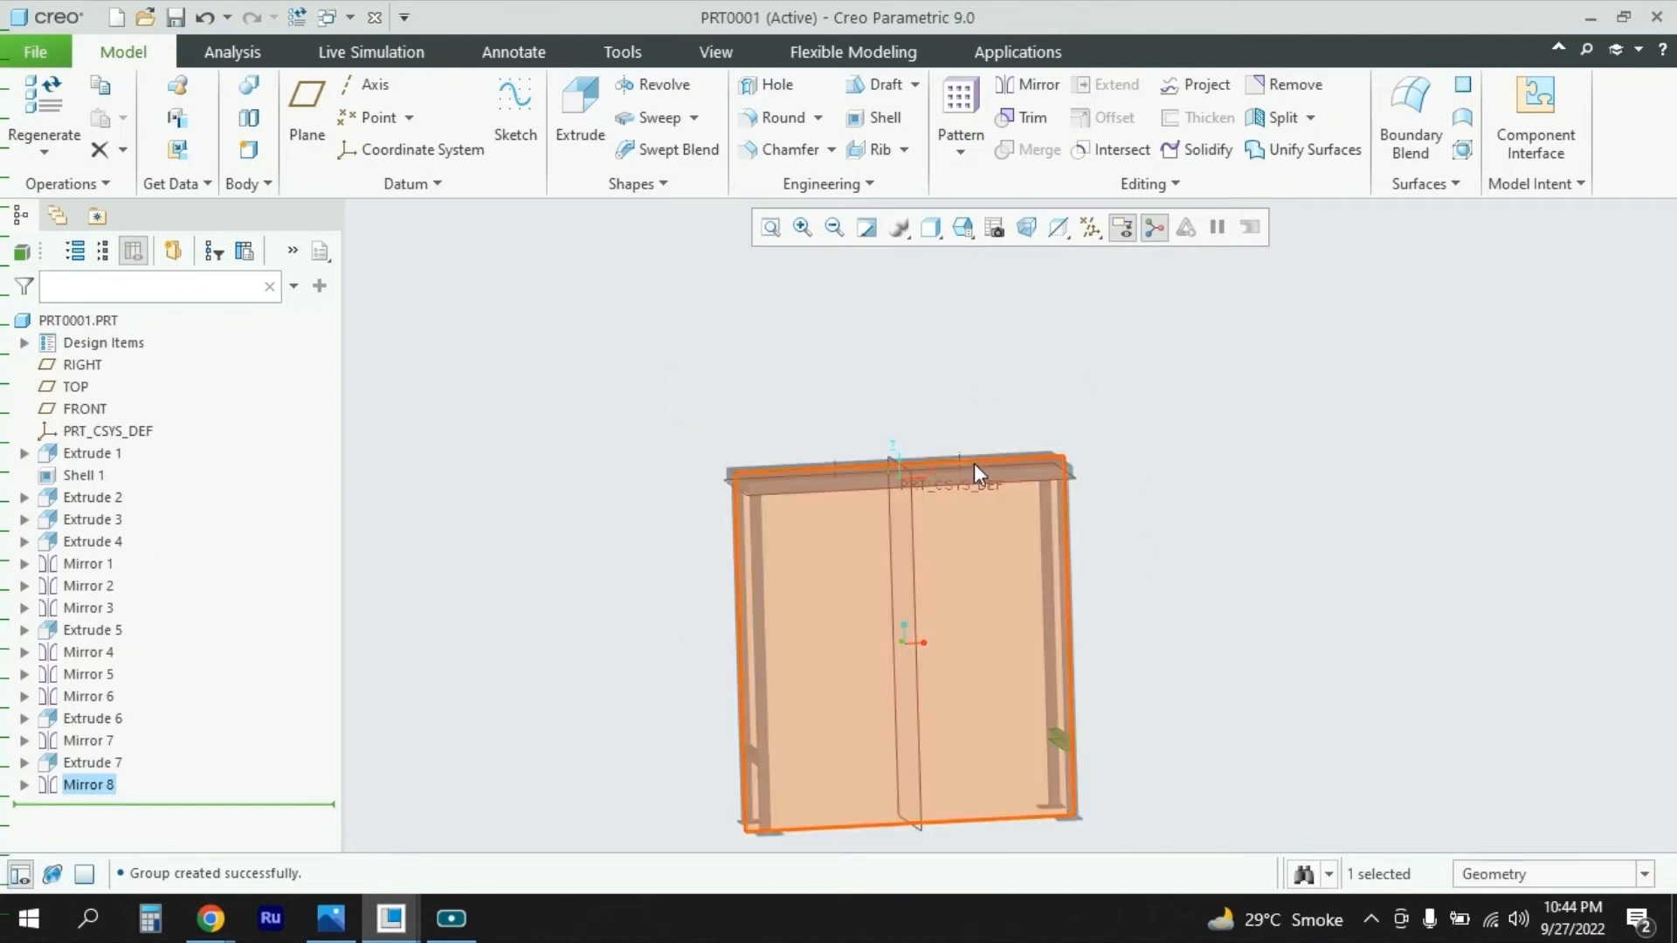
{"action": "scroll", "coordinate": [977, 462], "scroll_direction": "down", "scroll_amount": 3}
{"action": "scroll", "coordinate": [1263, 505], "scroll_direction": "down", "scroll_amount": 1}
{"action": "middle_click_drag", "start_coordinate": [1263, 505], "coordinate": [1282, 538]}
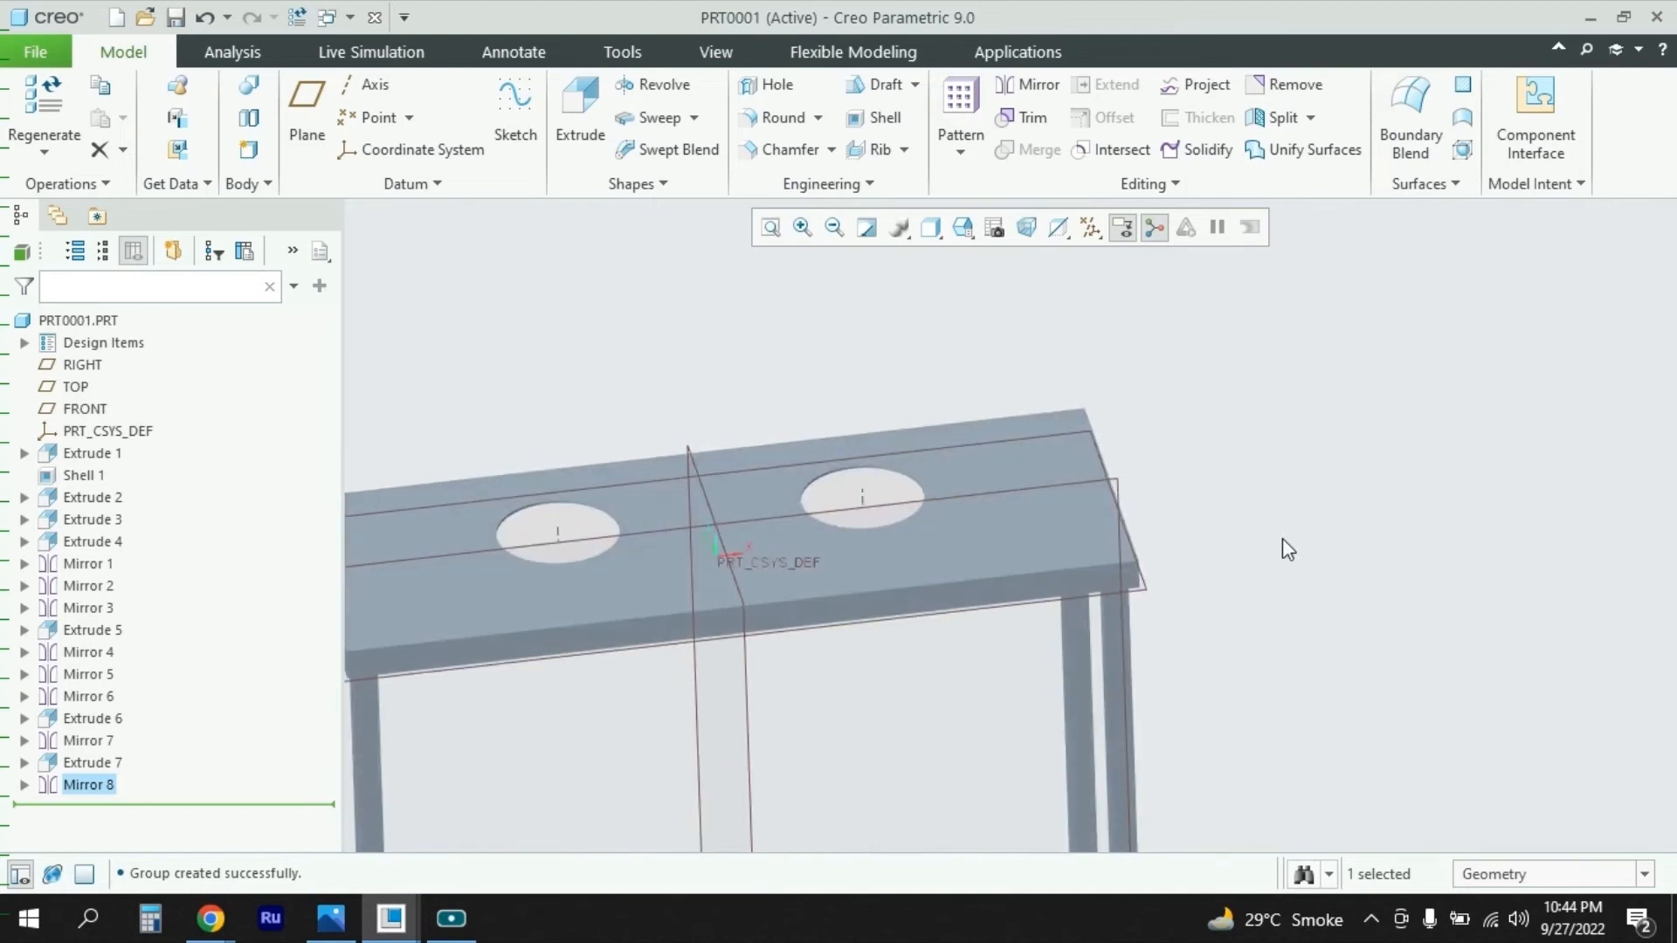
{"action": "scroll", "coordinate": [1282, 538], "scroll_direction": "up", "scroll_amount": 3}
{"action": "scroll", "coordinate": [1073, 600], "scroll_direction": "down", "scroll_amount": 1}
{"action": "mouse_move", "coordinate": [1072, 601]}
{"action": "middle_mouse_down"}
{"action": "mouse_move", "coordinate": [1056, 572]}
{"action": "mouse_move", "coordinate": [1048, 593]}
{"action": "mouse_move", "coordinate": [1077, 594]}
{"action": "mouse_move", "coordinate": [1058, 599]}
{"action": "middle_mouse_up"}
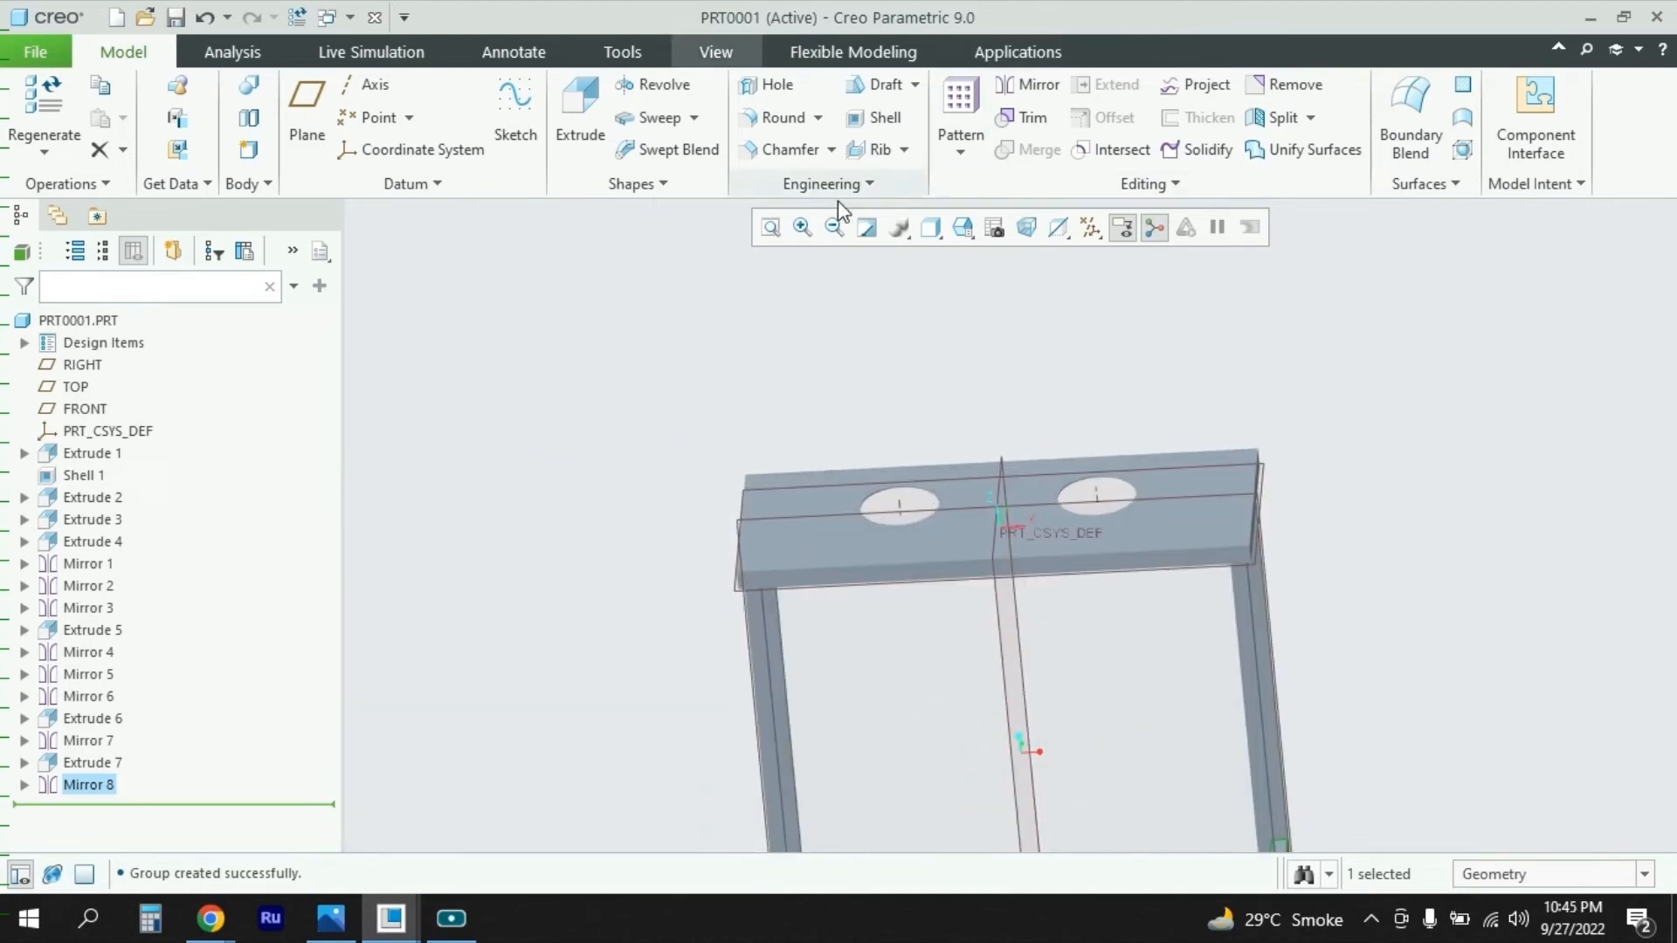
Step: Start a Round and select the four outer edges around the tabletop's upper face
{"action": "left_click", "coordinate": [783, 119]}
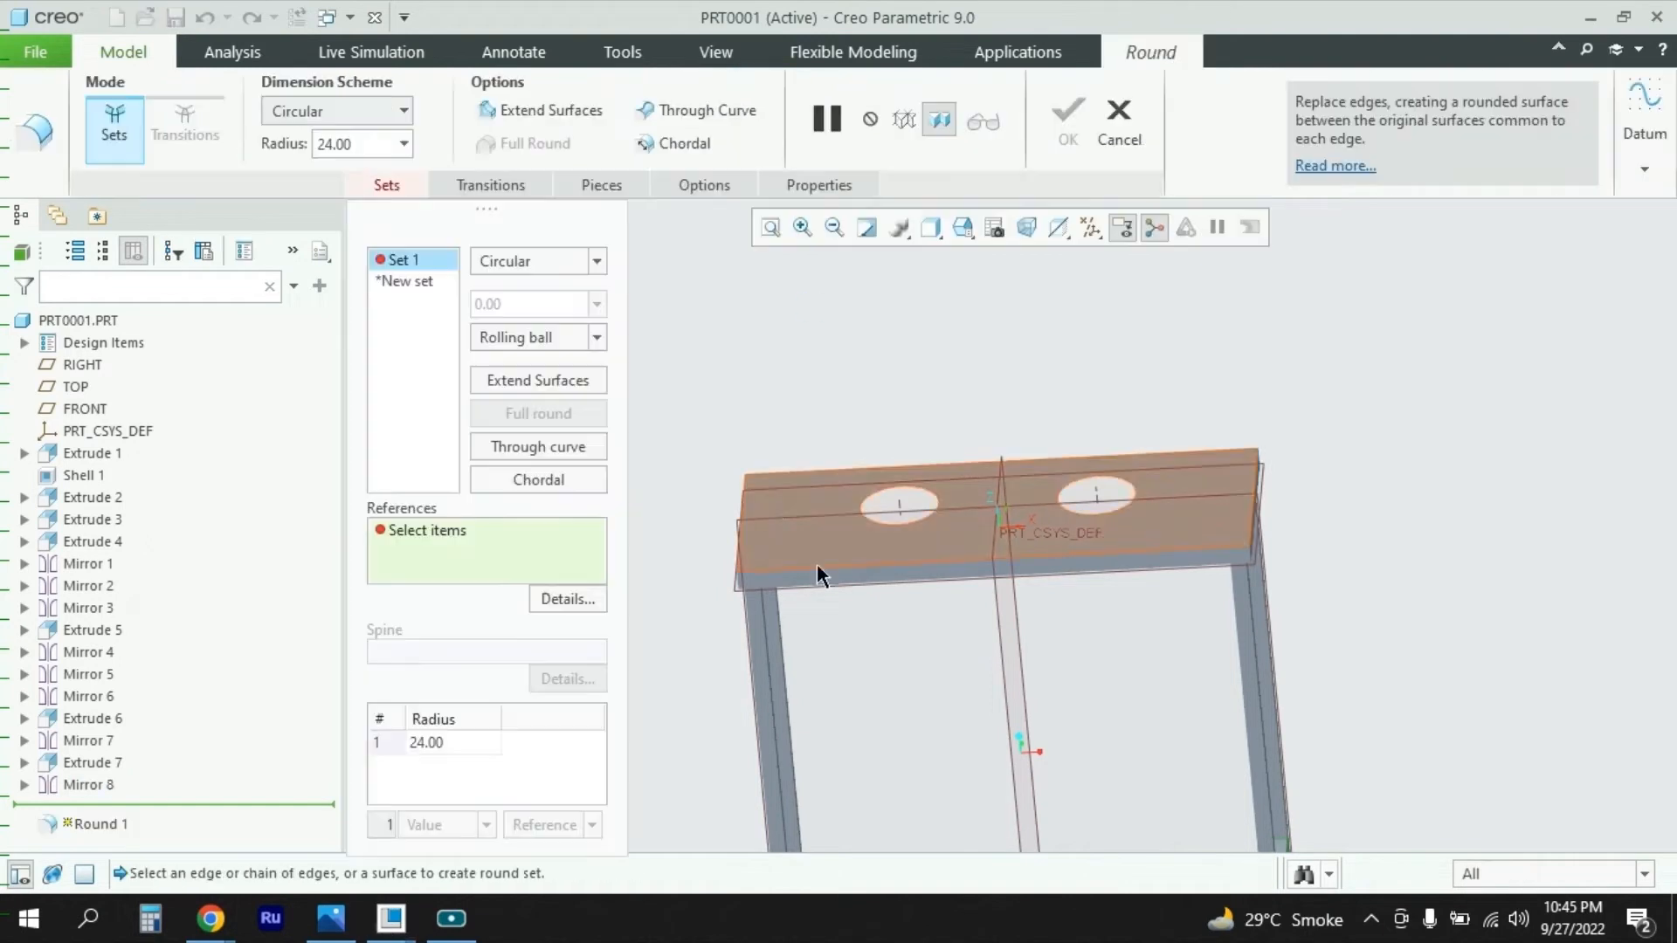
{"action": "left_click", "coordinate": [857, 566]}
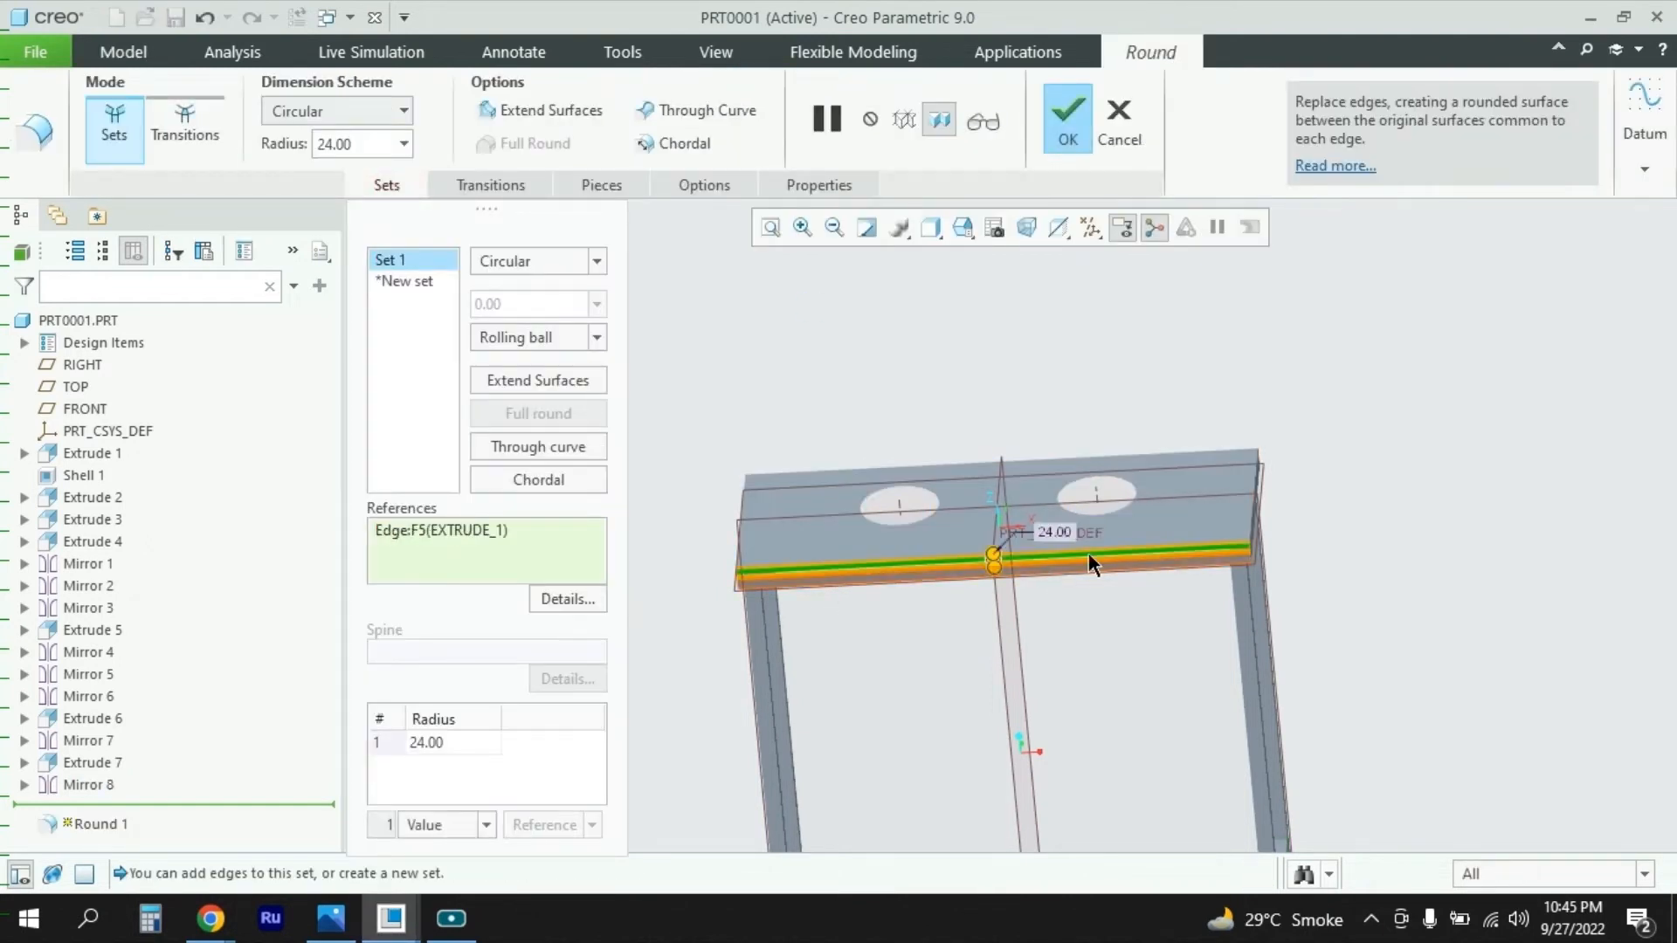
{"action": "scroll", "coordinate": [1249, 502], "scroll_direction": "down", "scroll_amount": 3}
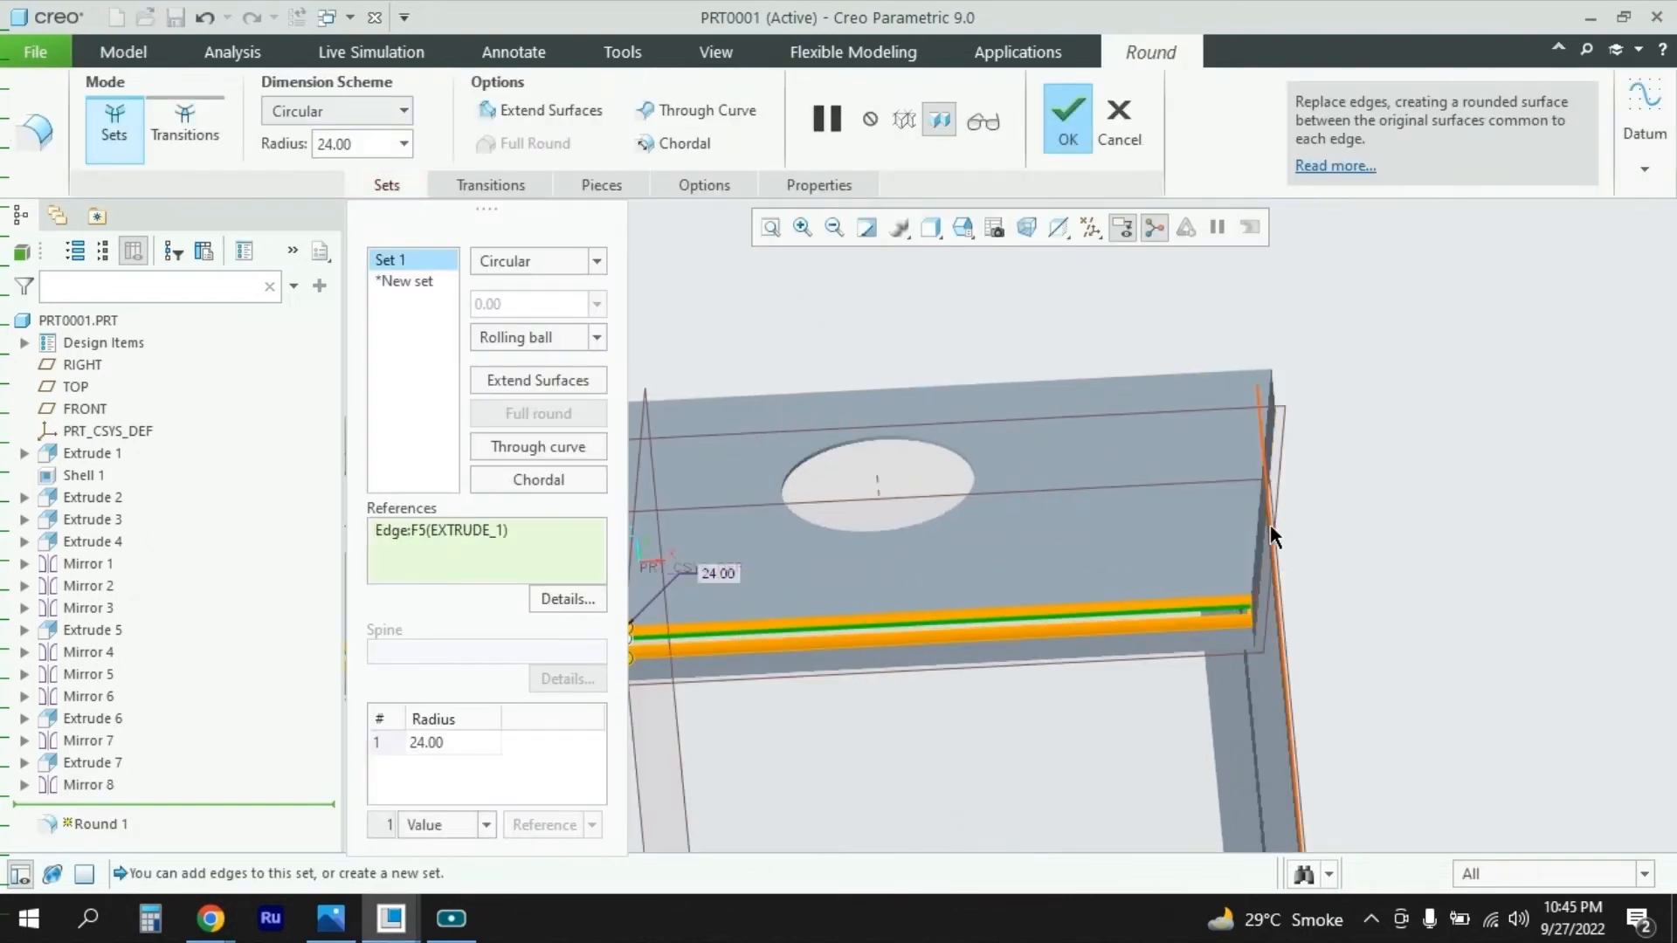
{"action": "left_click", "coordinate": [1257, 521], "text": "ctrl"}
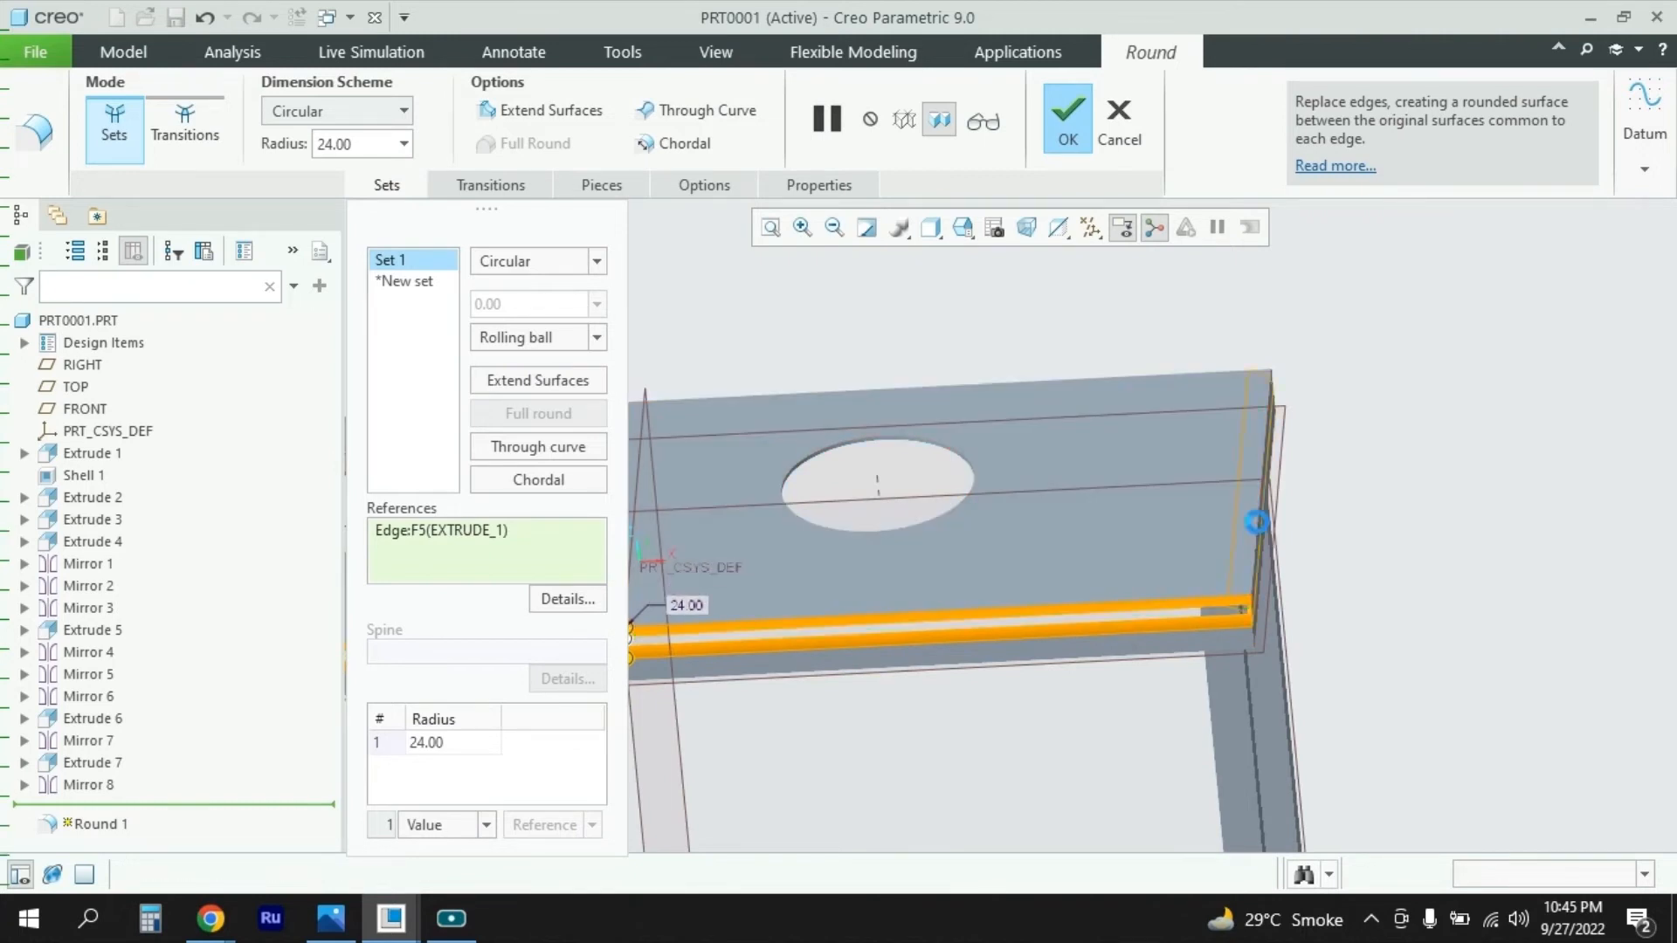
{"action": "left_click", "coordinate": [980, 382], "text": "ctrl"}
{"action": "scroll", "coordinate": [1328, 472], "scroll_direction": "up", "scroll_amount": 2}
{"action": "scroll", "coordinate": [1358, 506], "scroll_direction": "up", "scroll_amount": 3}
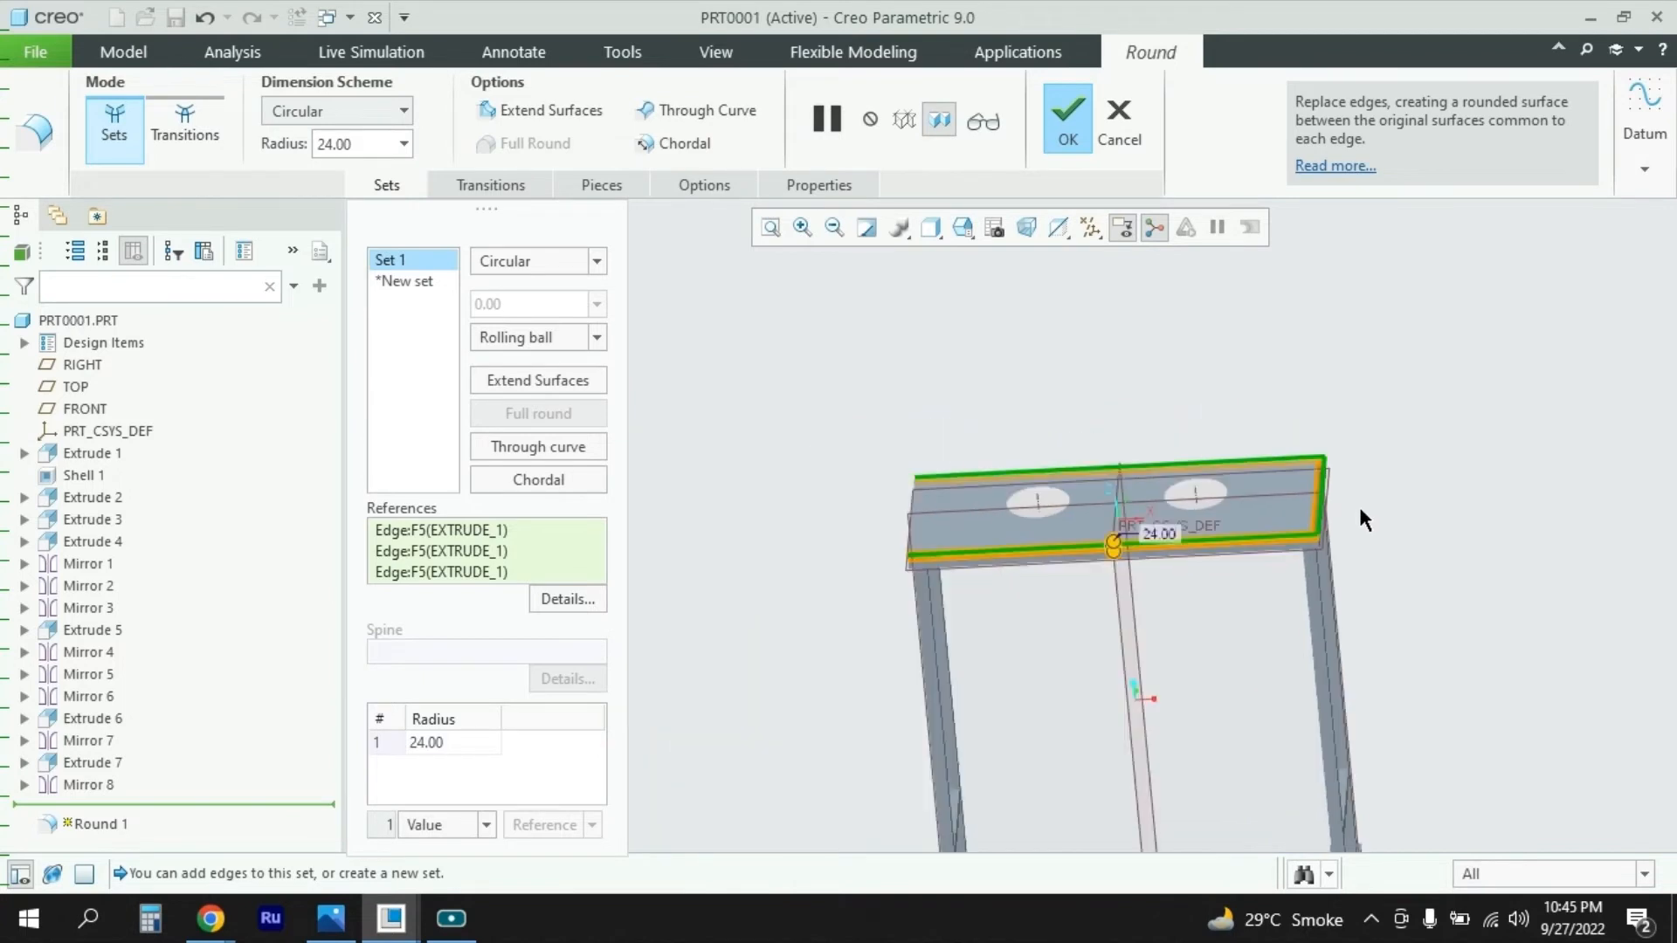
{"action": "scroll", "coordinate": [962, 531], "scroll_direction": "down", "scroll_amount": 4}
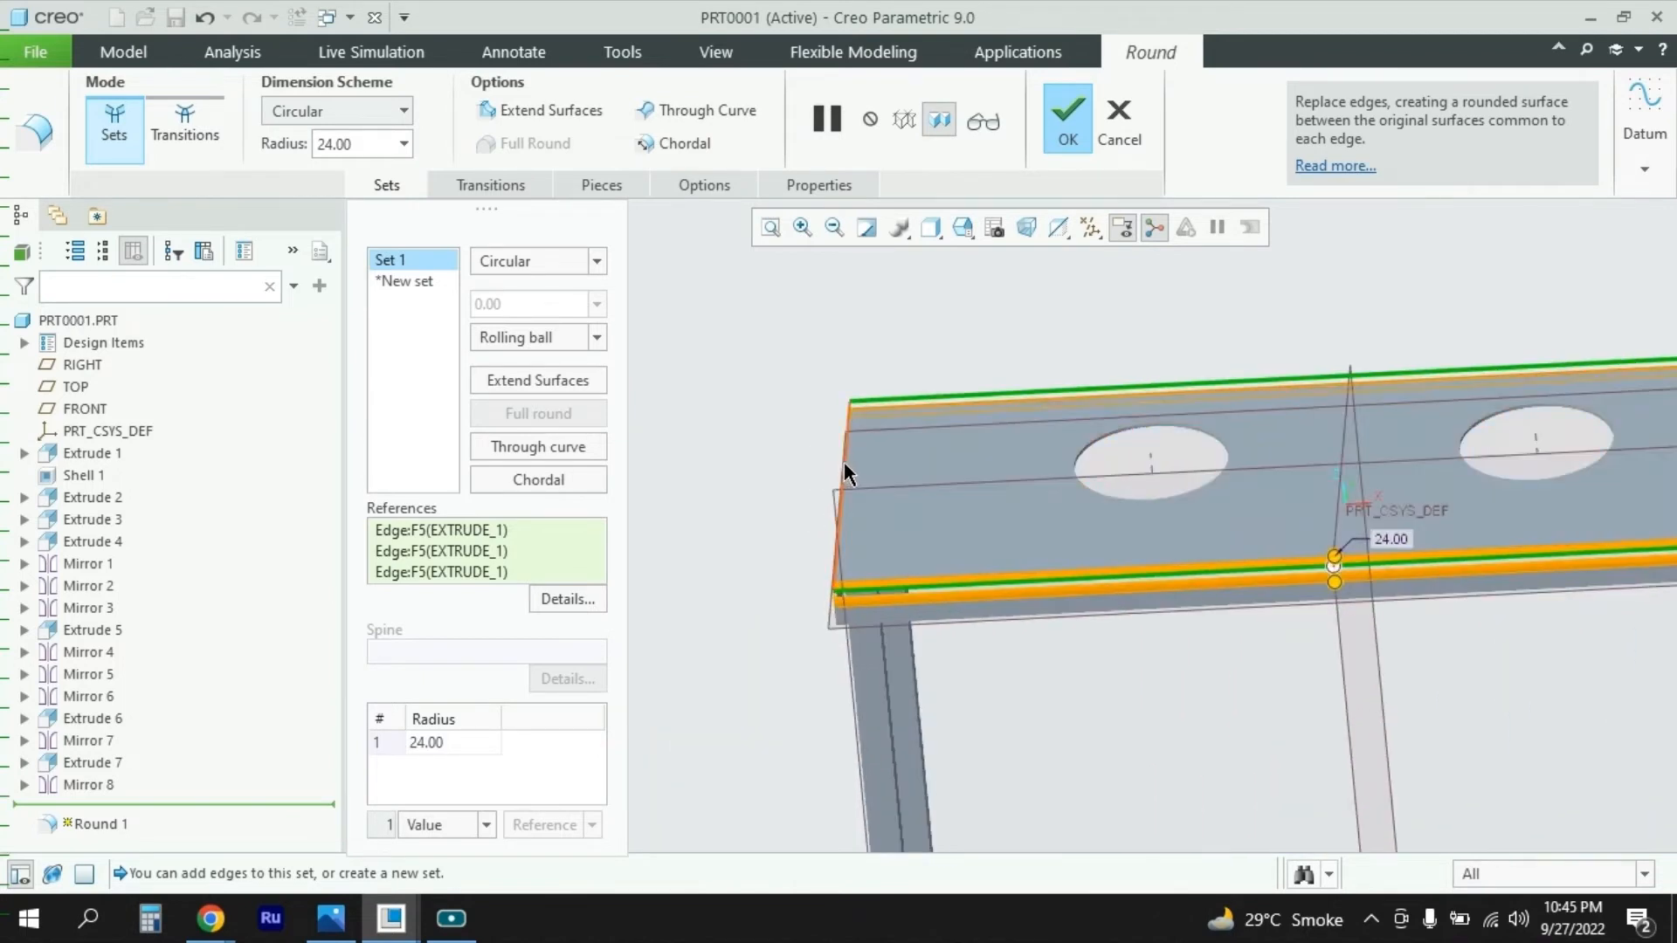
{"action": "left_click", "coordinate": [844, 464], "text": "ctrl"}
{"action": "scroll", "coordinate": [774, 533], "scroll_direction": "up", "scroll_amount": 3}
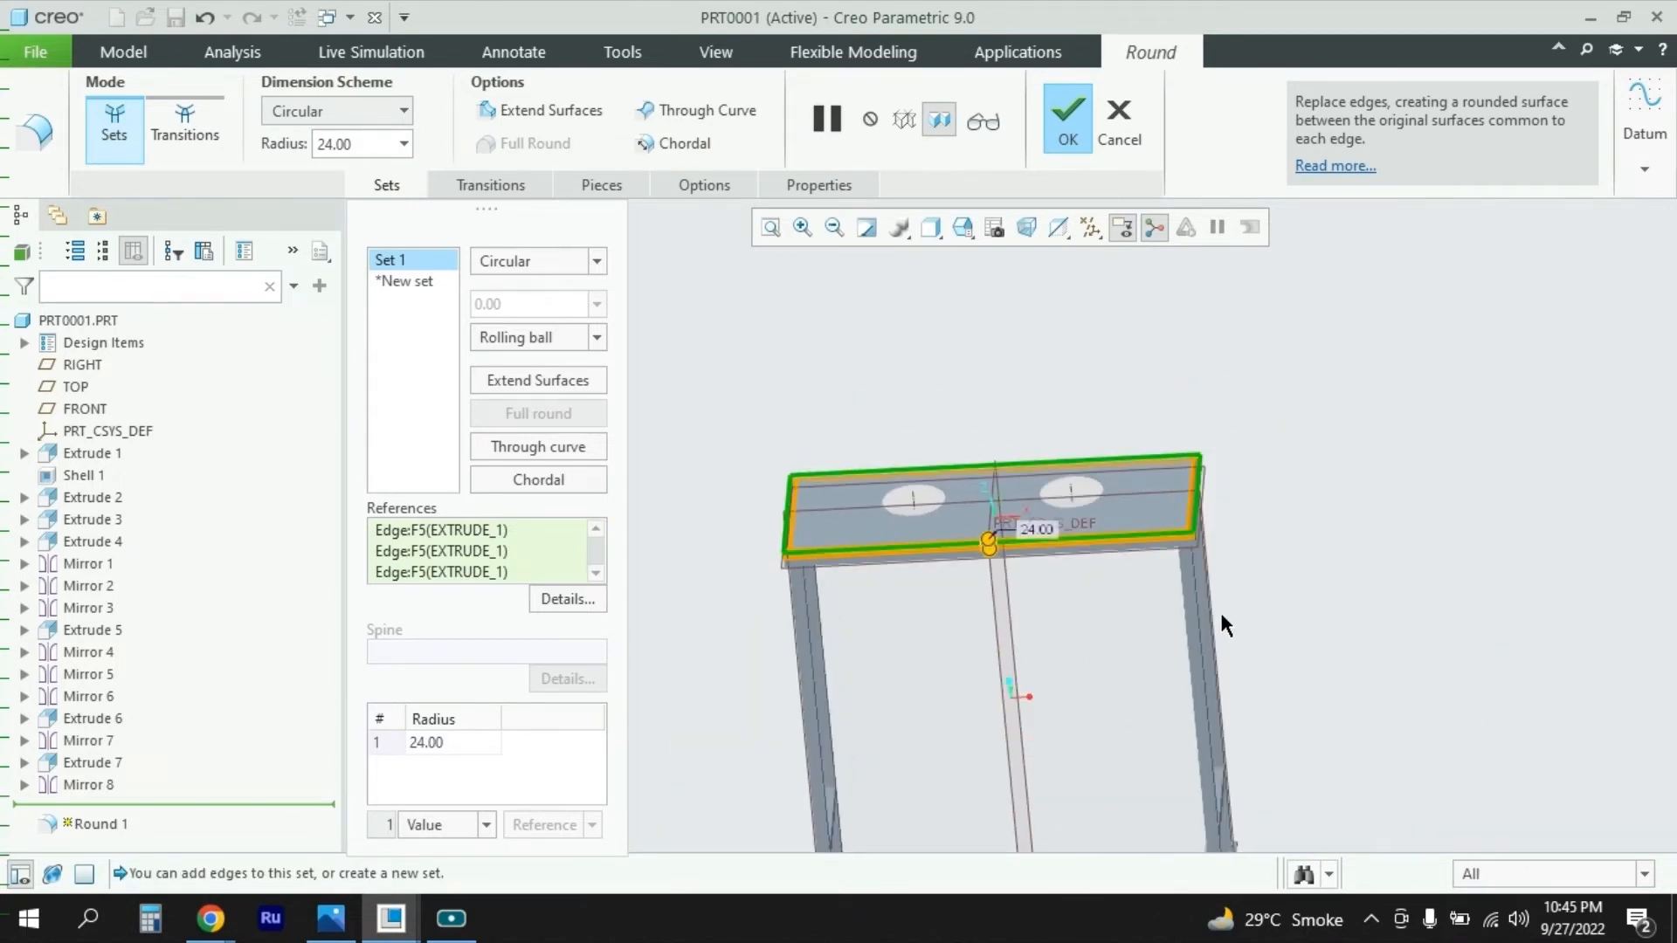
Step: Set the round radius of the tabletop's upper edges to 15 and finish the feature
{"action": "middle_click_drag", "start_coordinate": [1156, 590], "coordinate": [1146, 611]}
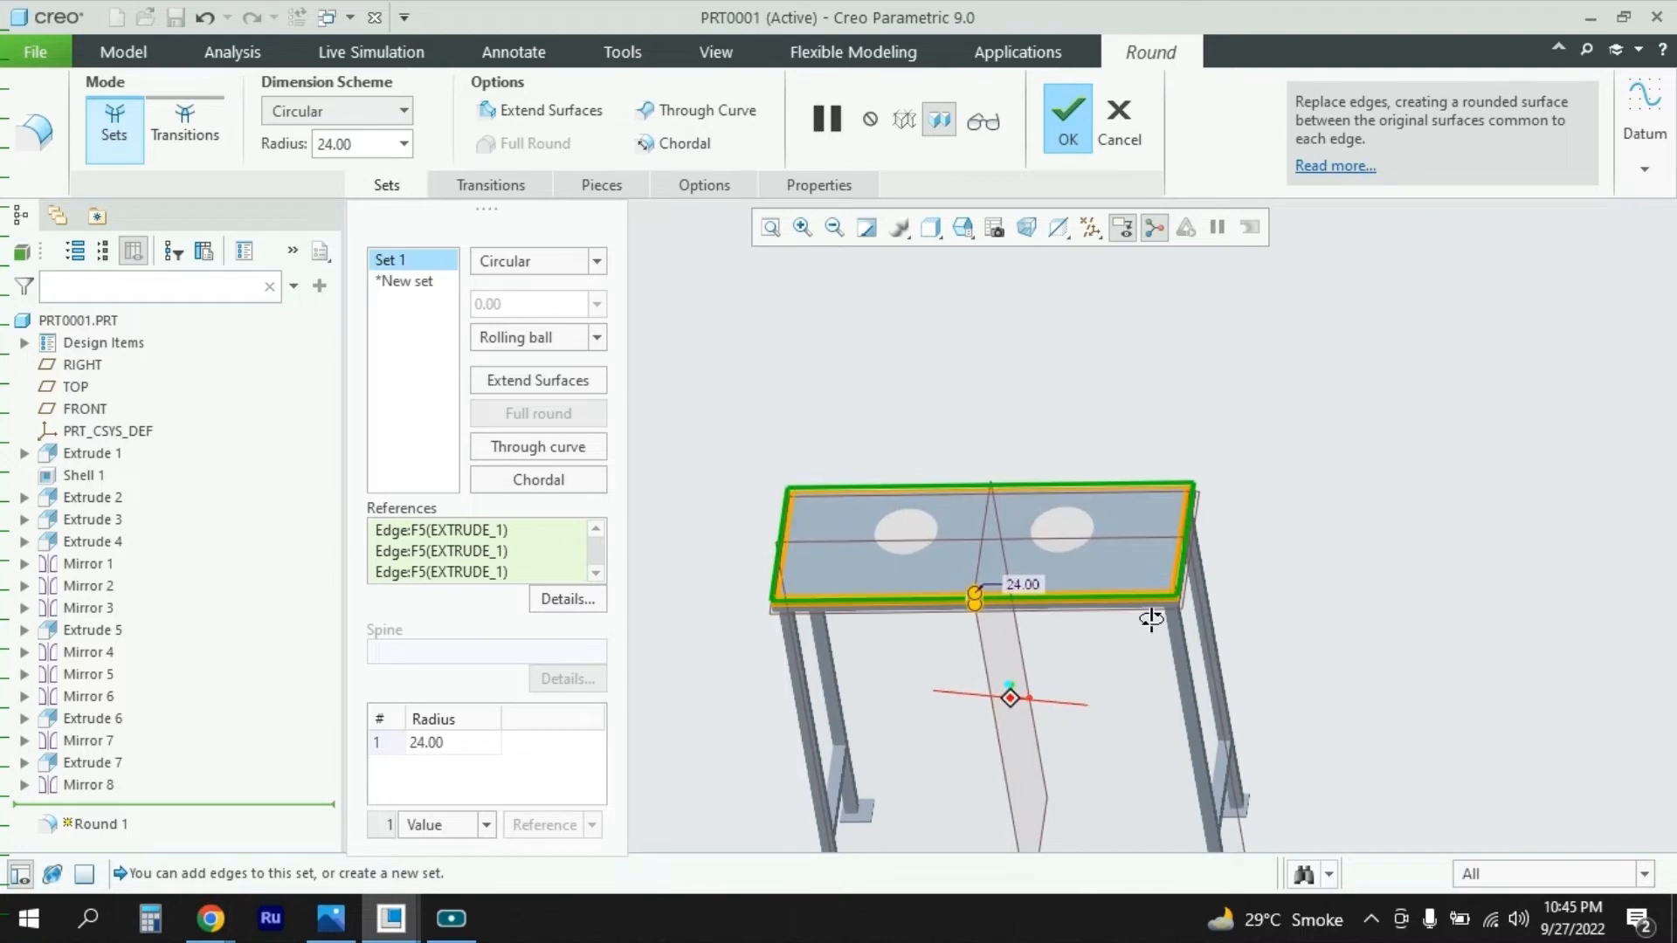
{"action": "left_click", "coordinate": [364, 150]}
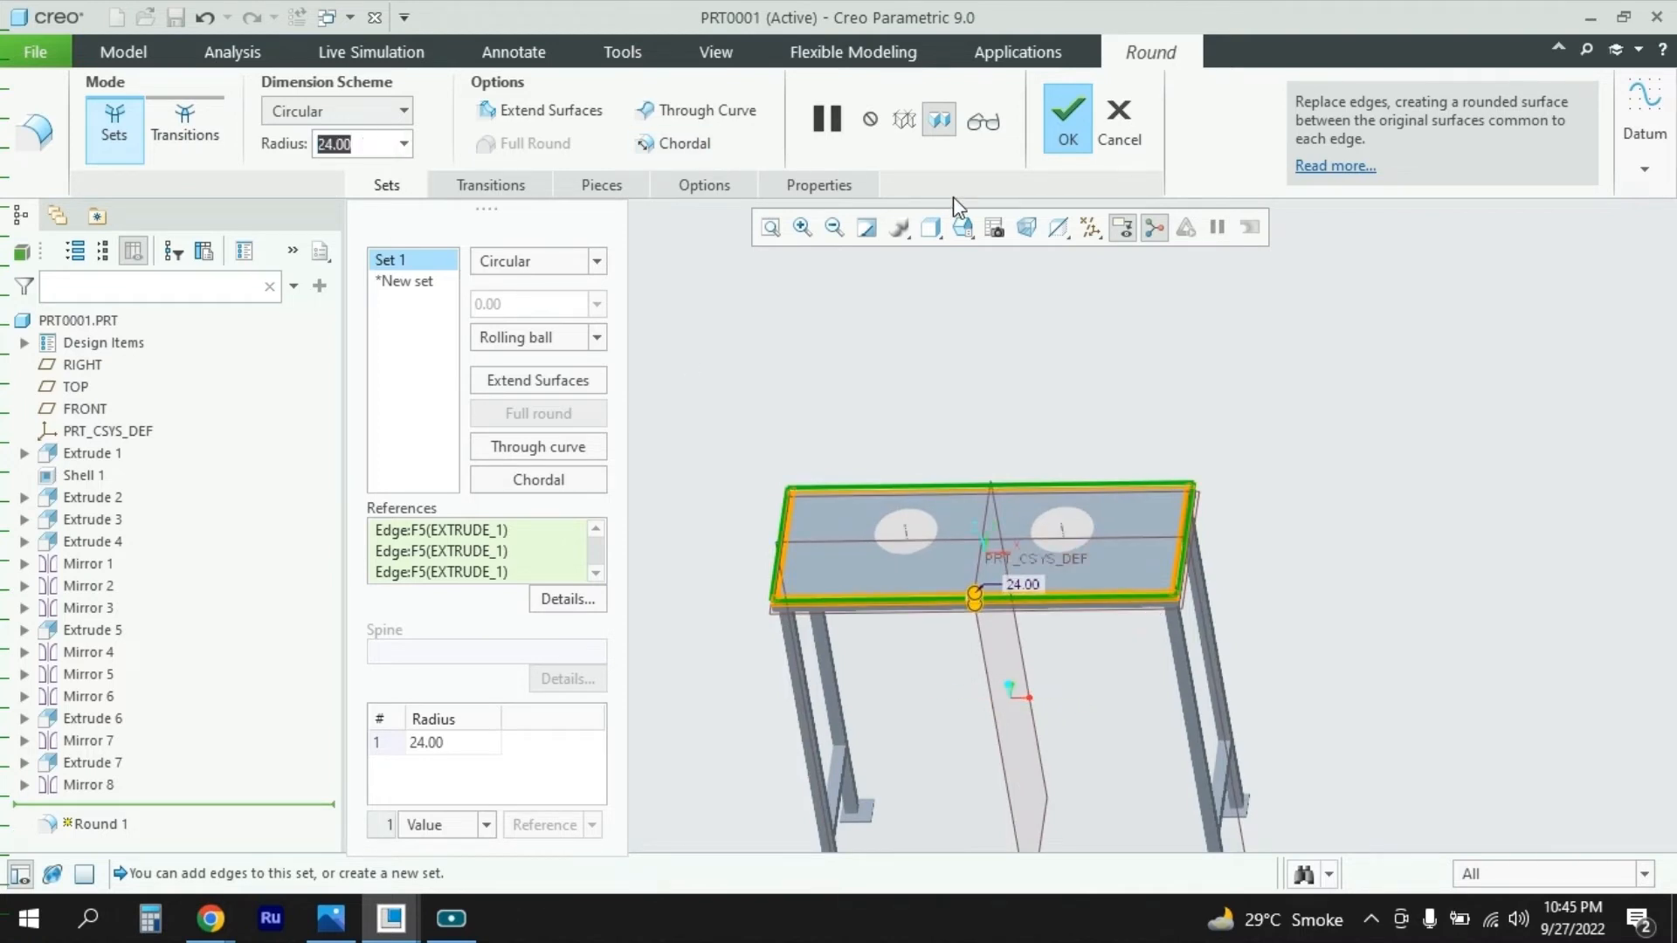
{"action": "type", "text": "15"}
{"action": "key", "text": "Return"}
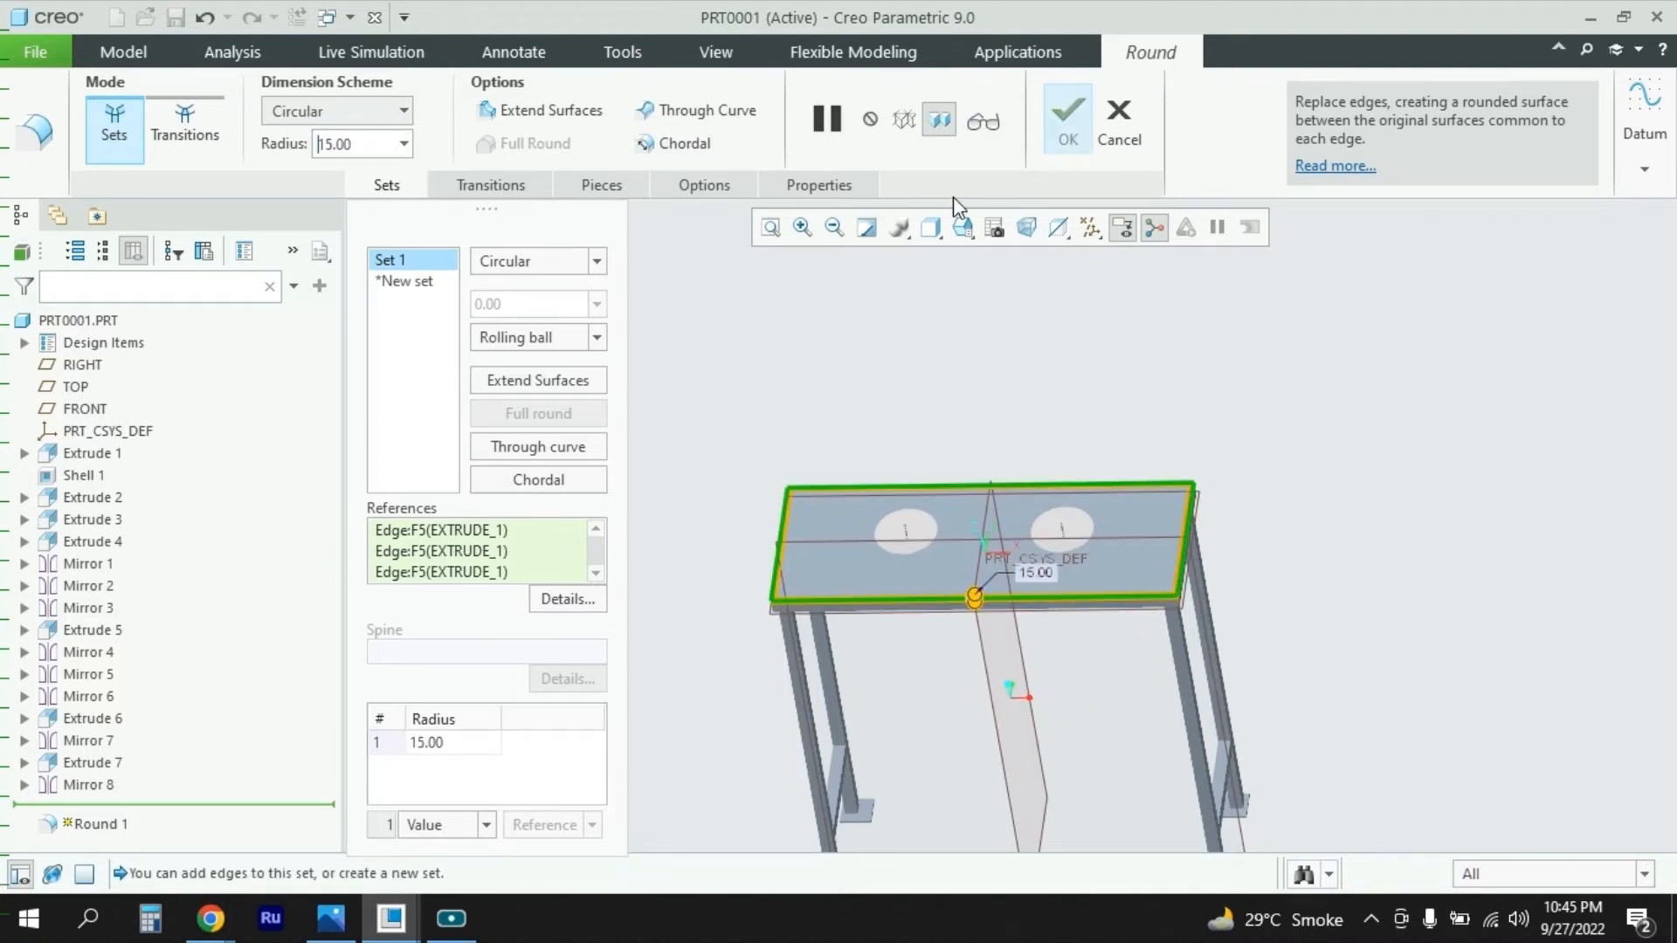
{"action": "left_click", "coordinate": [1066, 113]}
Step: Round the four vertical corner edges of the tabletop with a 15 radius
{"action": "middle_click_drag", "start_coordinate": [1265, 588], "coordinate": [1329, 526]}
{"action": "scroll", "coordinate": [998, 510], "scroll_direction": "down", "scroll_amount": 5}
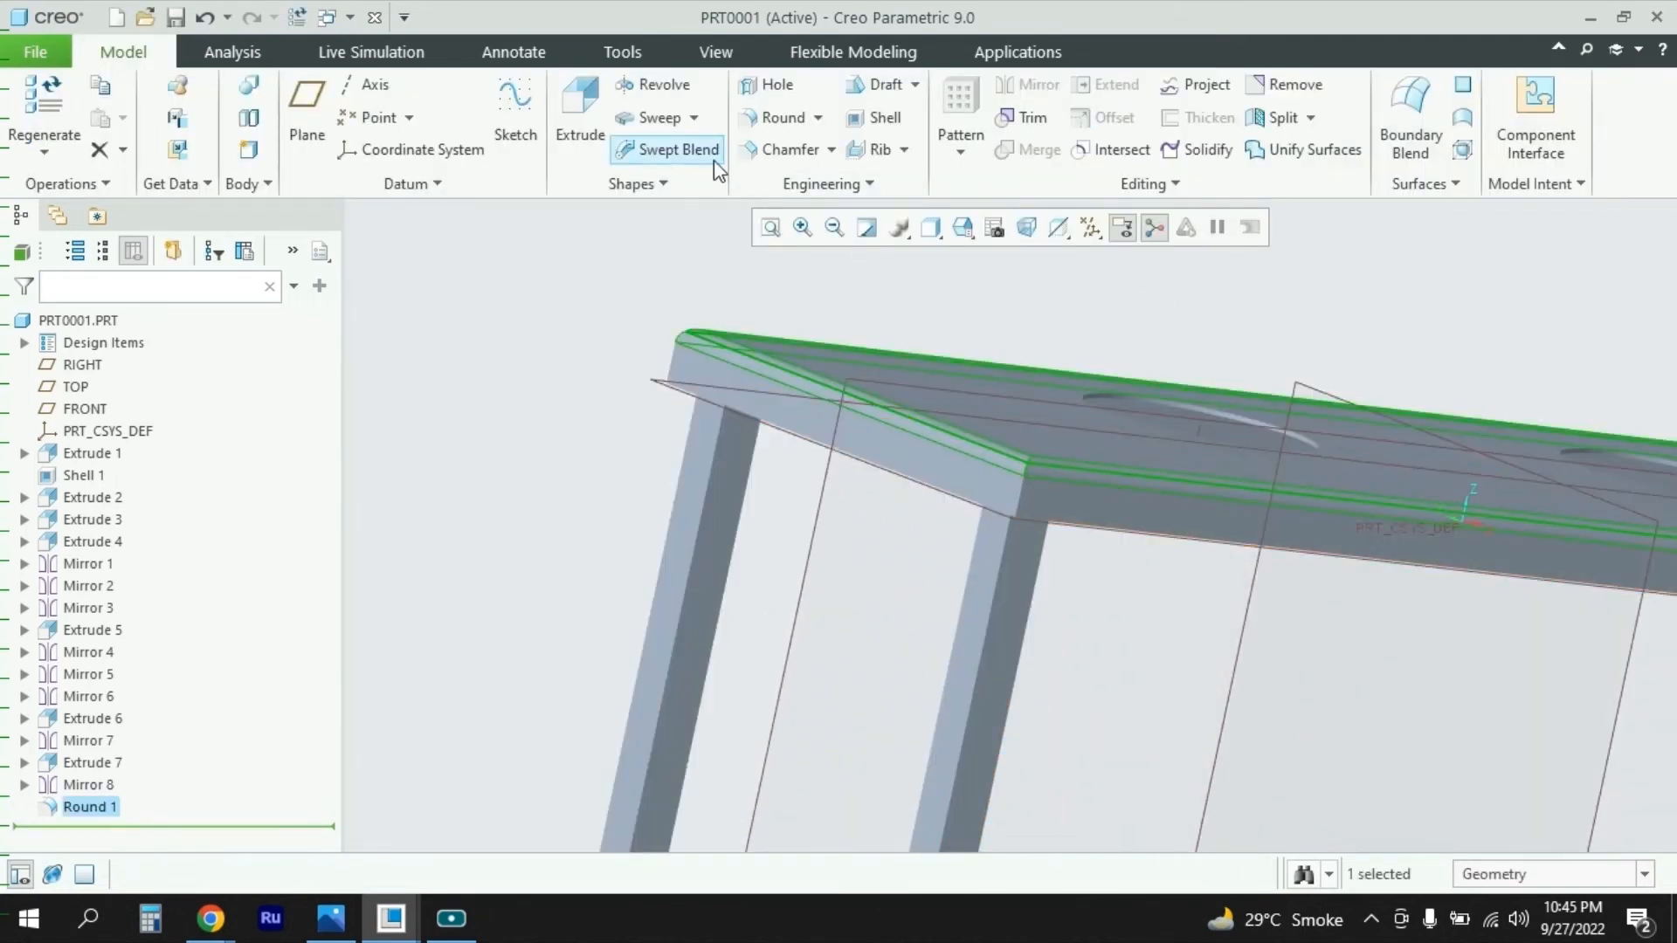
{"action": "left_click", "coordinate": [776, 117]}
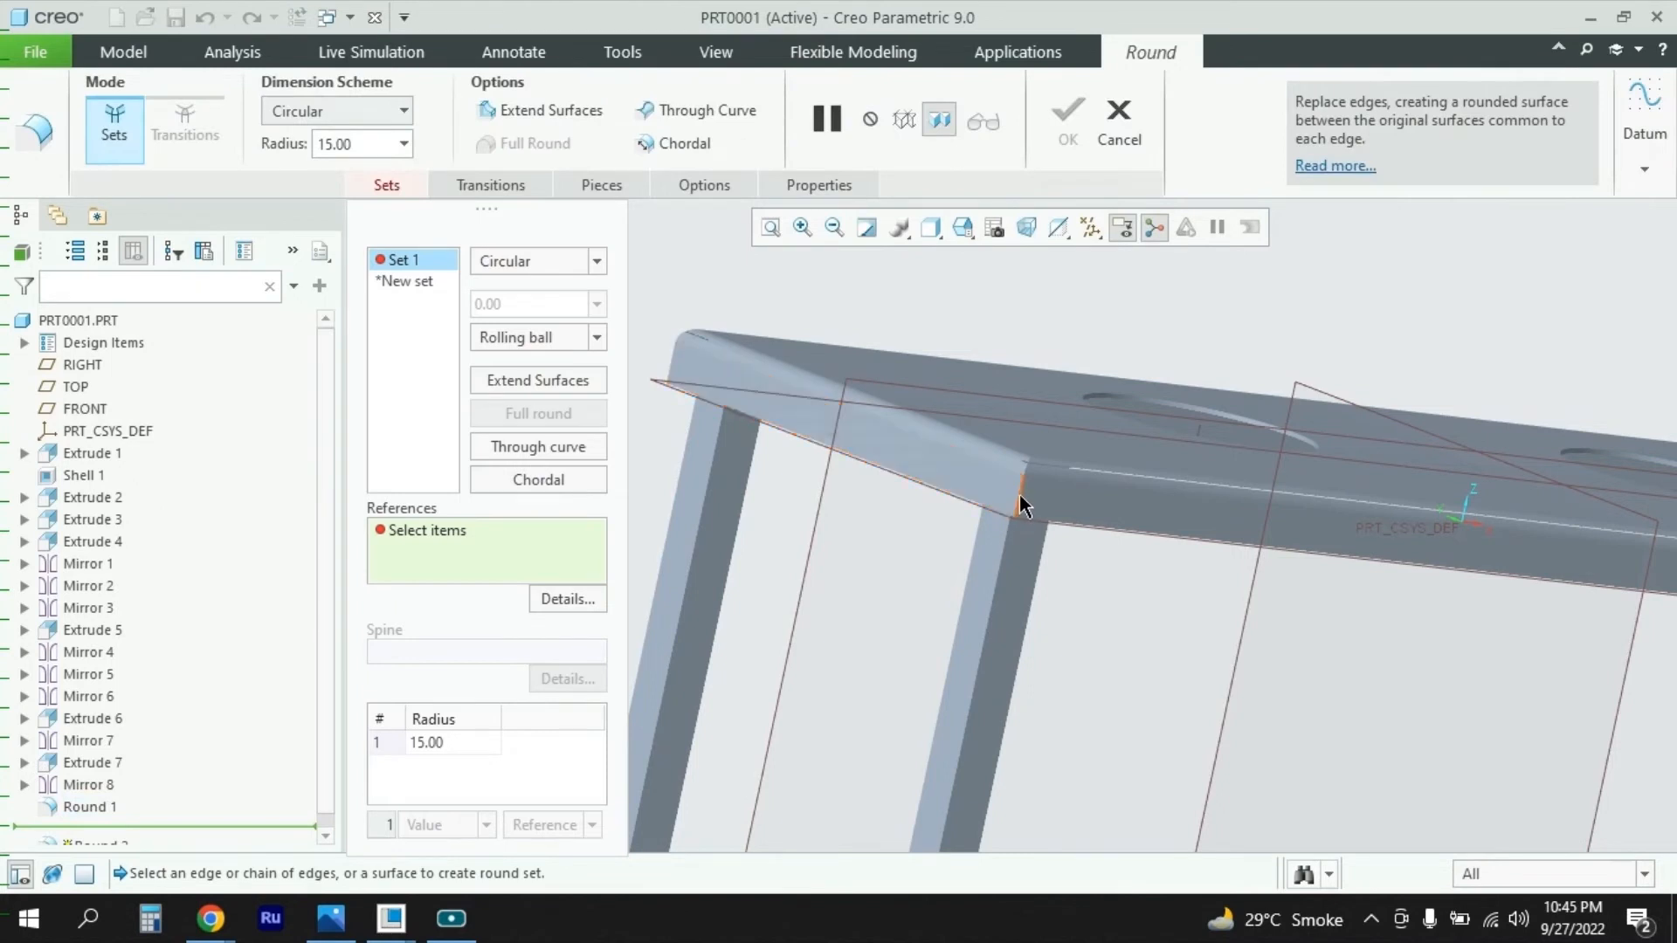
{"action": "left_click", "coordinate": [1021, 494]}
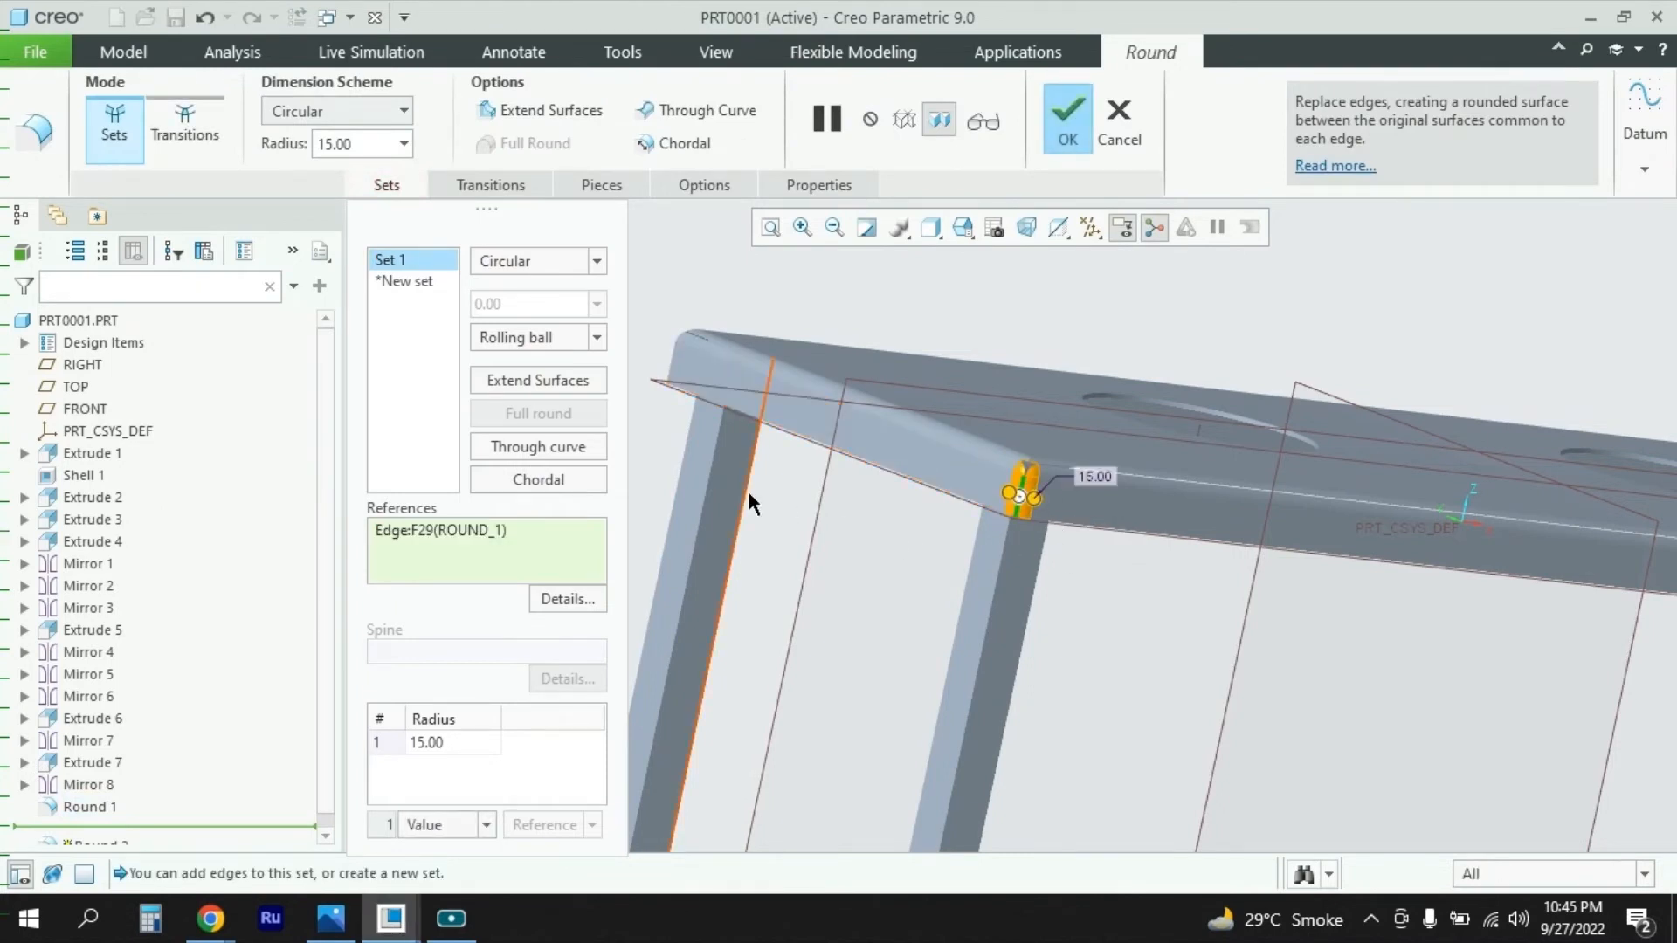
{"action": "scroll", "coordinate": [1275, 622], "scroll_direction": "up", "scroll_amount": 6}
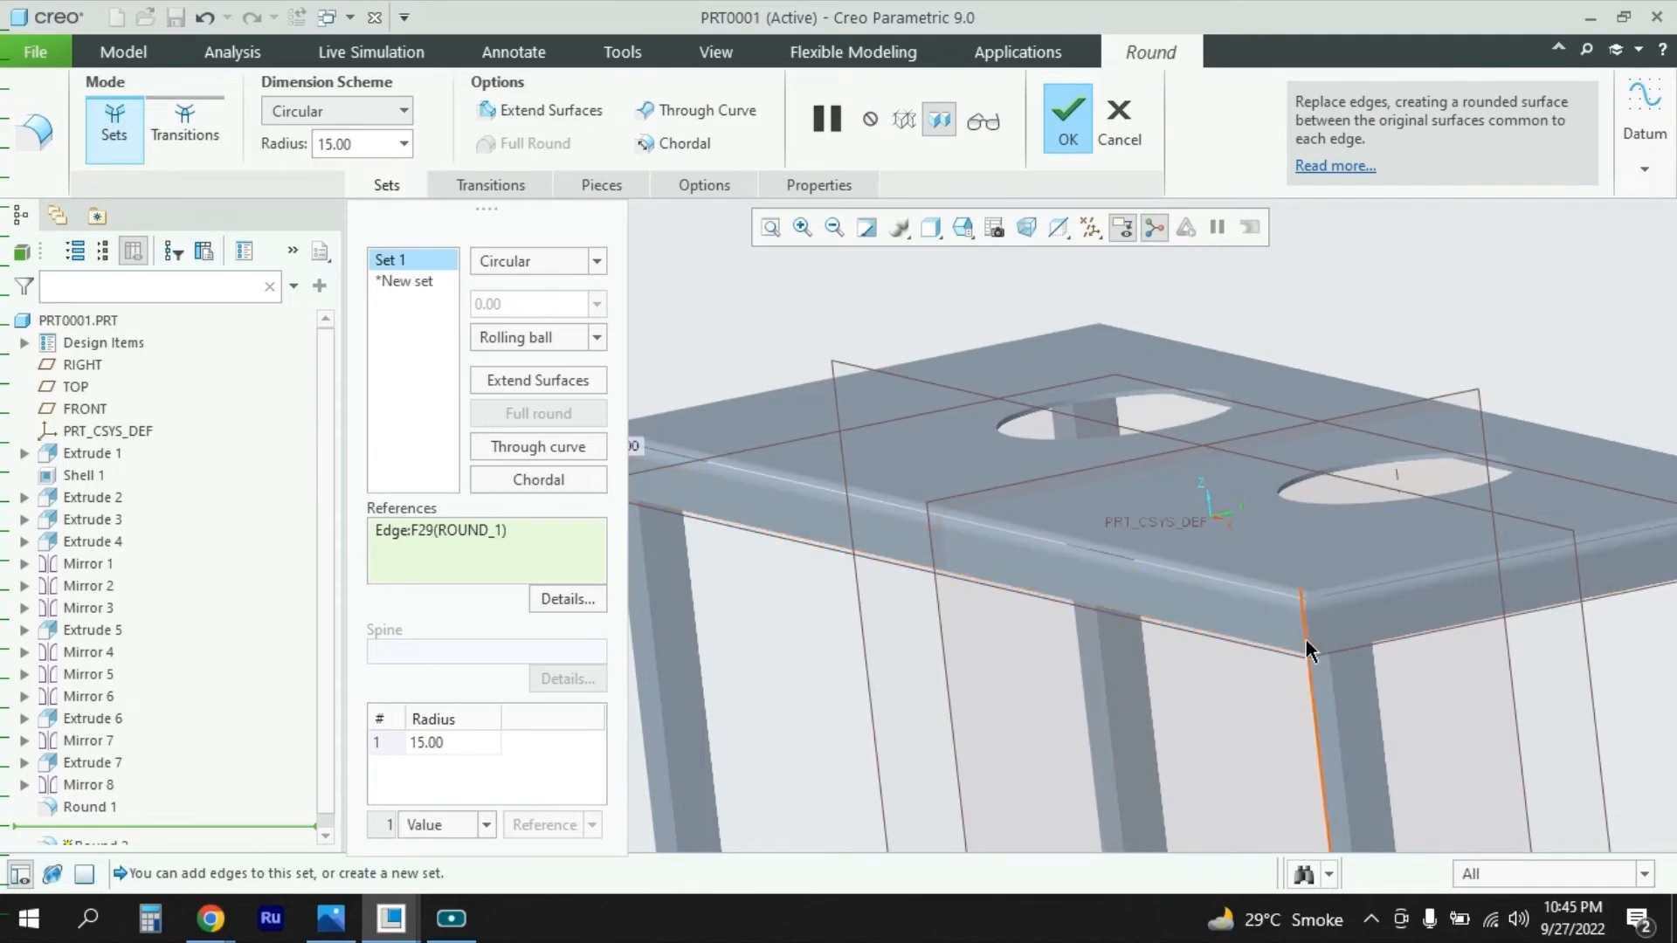
{"action": "left_click", "coordinate": [1306, 637]}
{"action": "middle_click_drag", "start_coordinate": [1239, 680], "coordinate": [1171, 601]}
{"action": "left_click", "coordinate": [1212, 428], "text": "ctrl"}
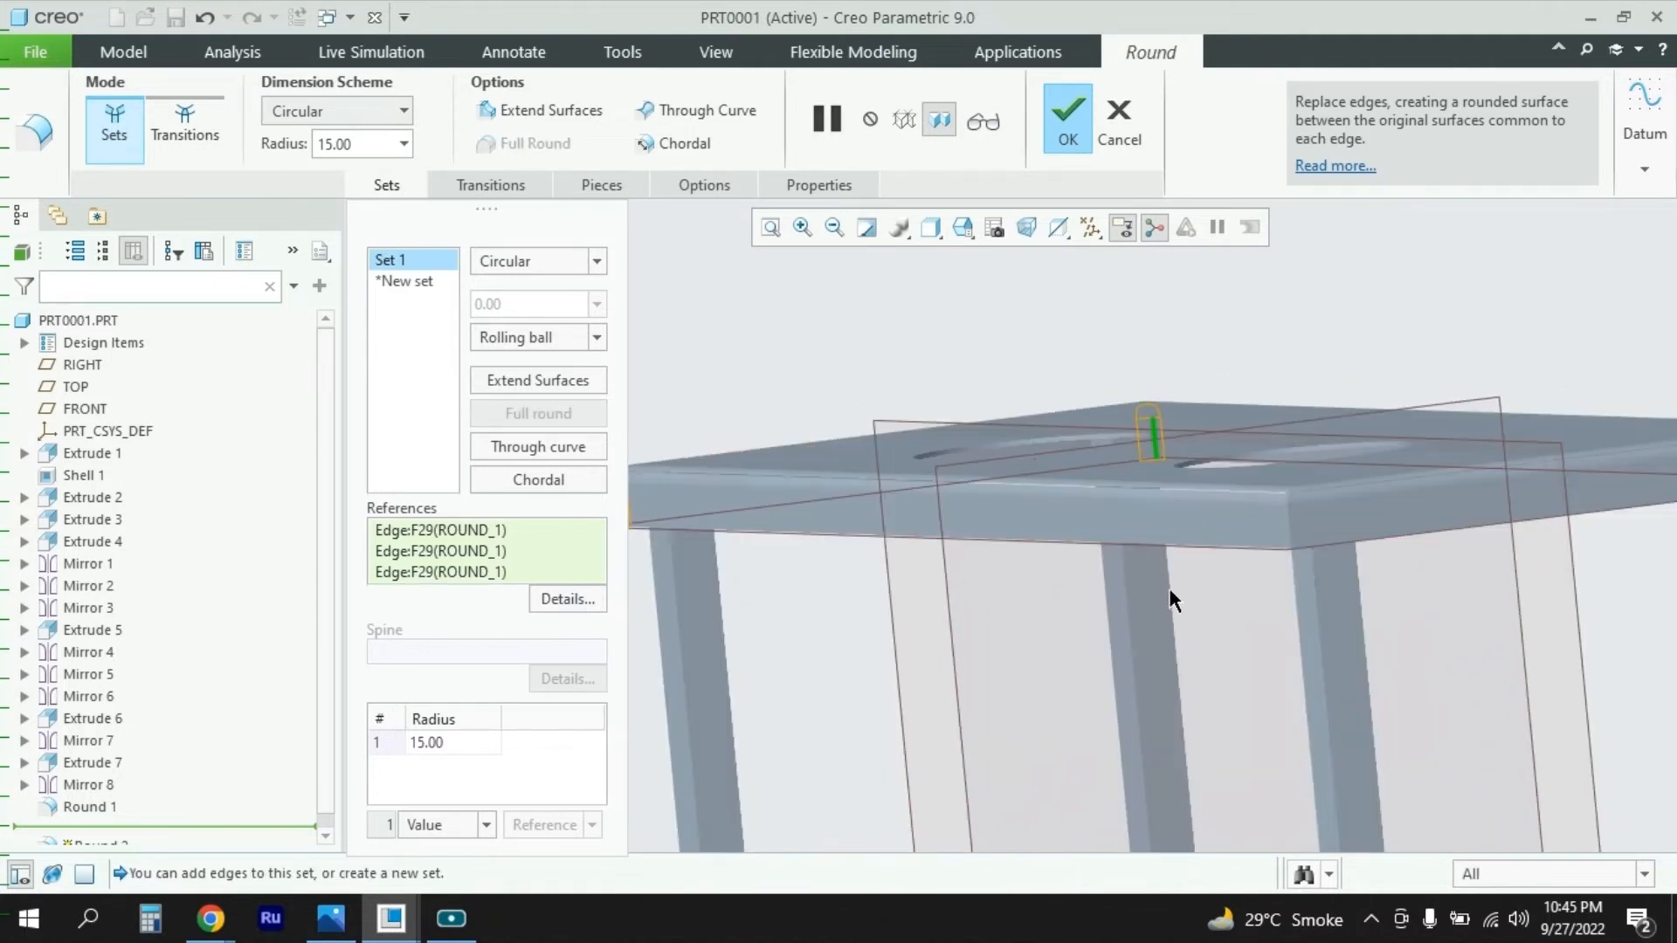
{"action": "left_click", "coordinate": [1290, 533], "text": "ctrl"}
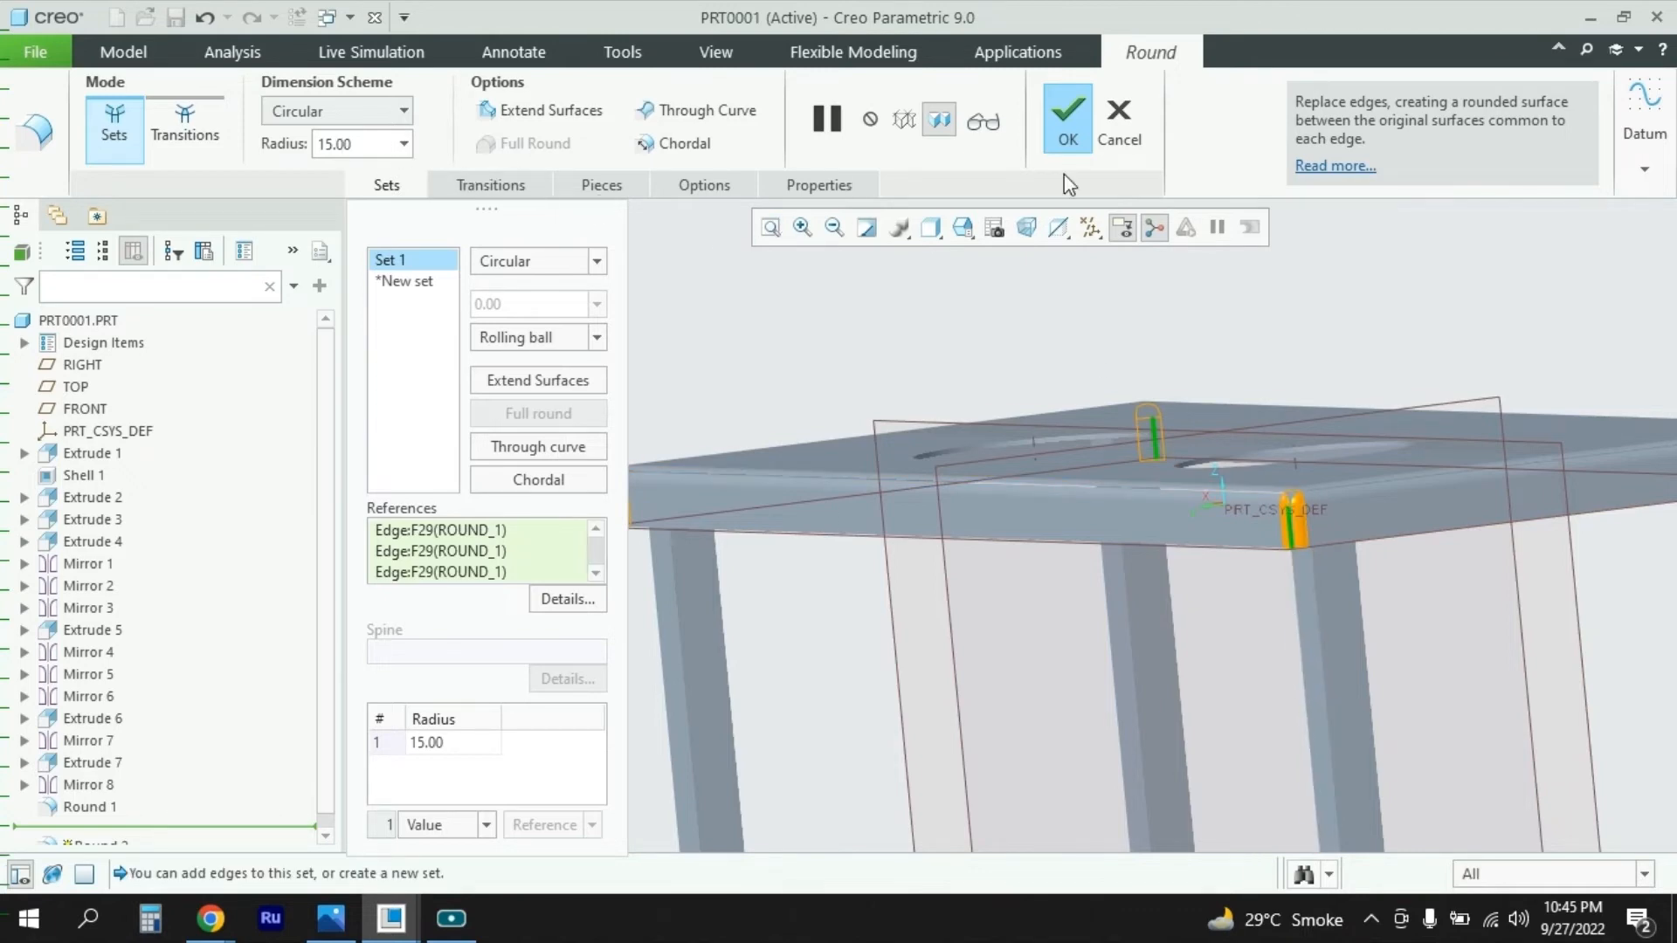
{"action": "left_click", "coordinate": [1071, 138]}
{"action": "scroll", "coordinate": [1140, 640], "scroll_direction": "up", "scroll_amount": 2}
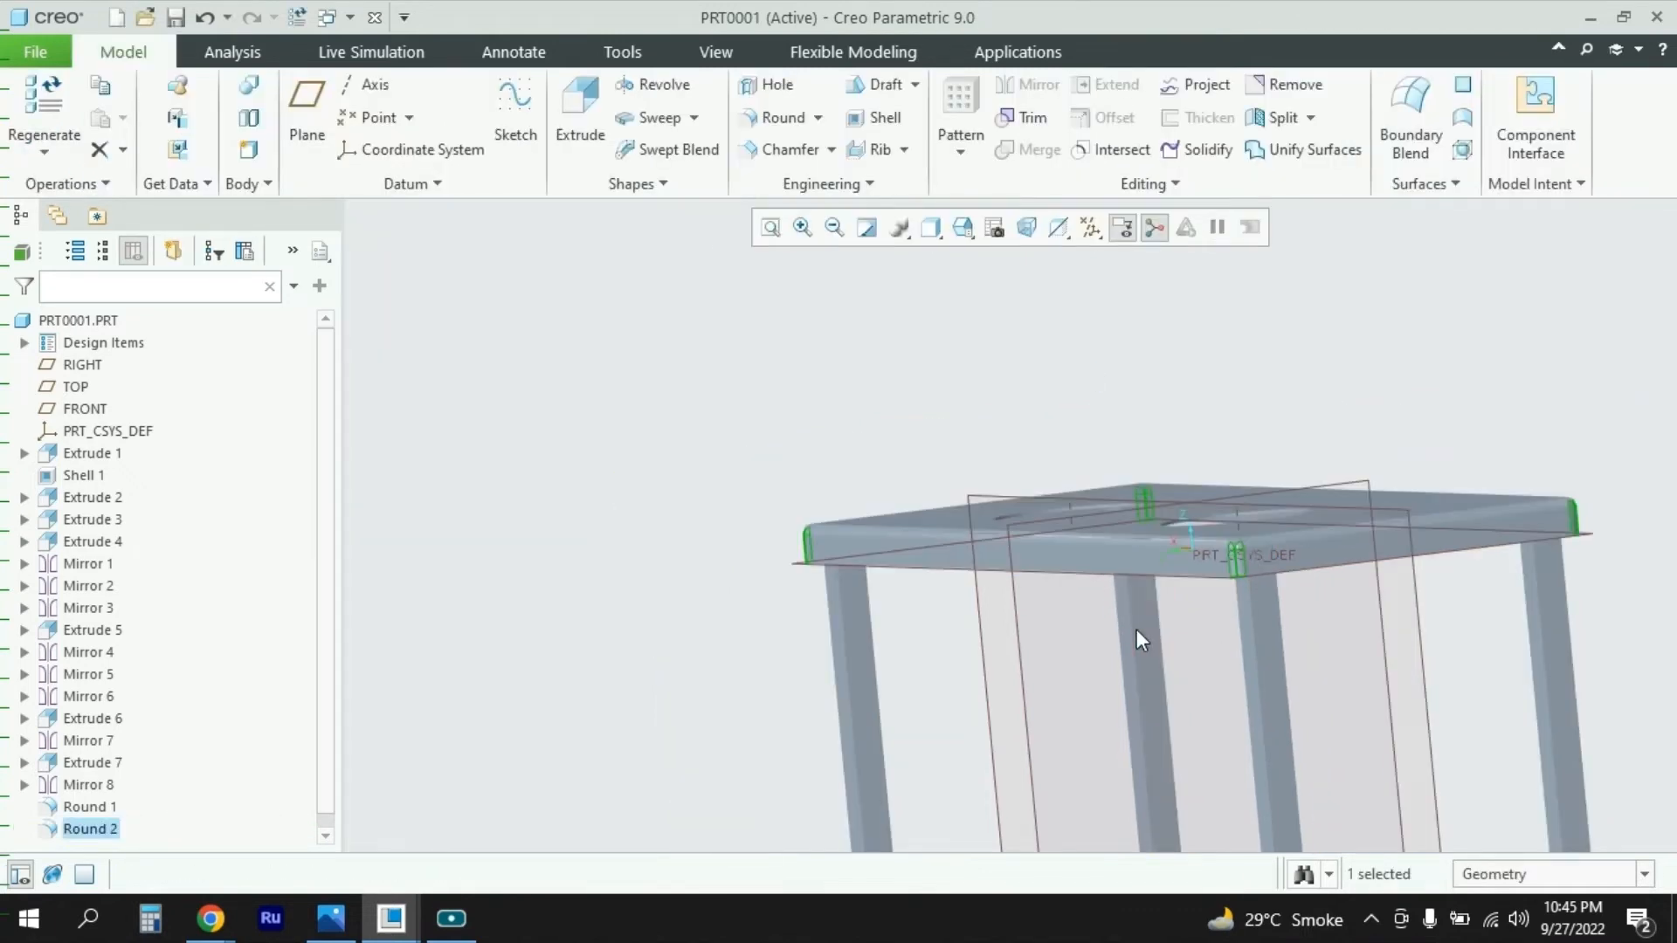
{"action": "key", "text": "ctrl+d"}
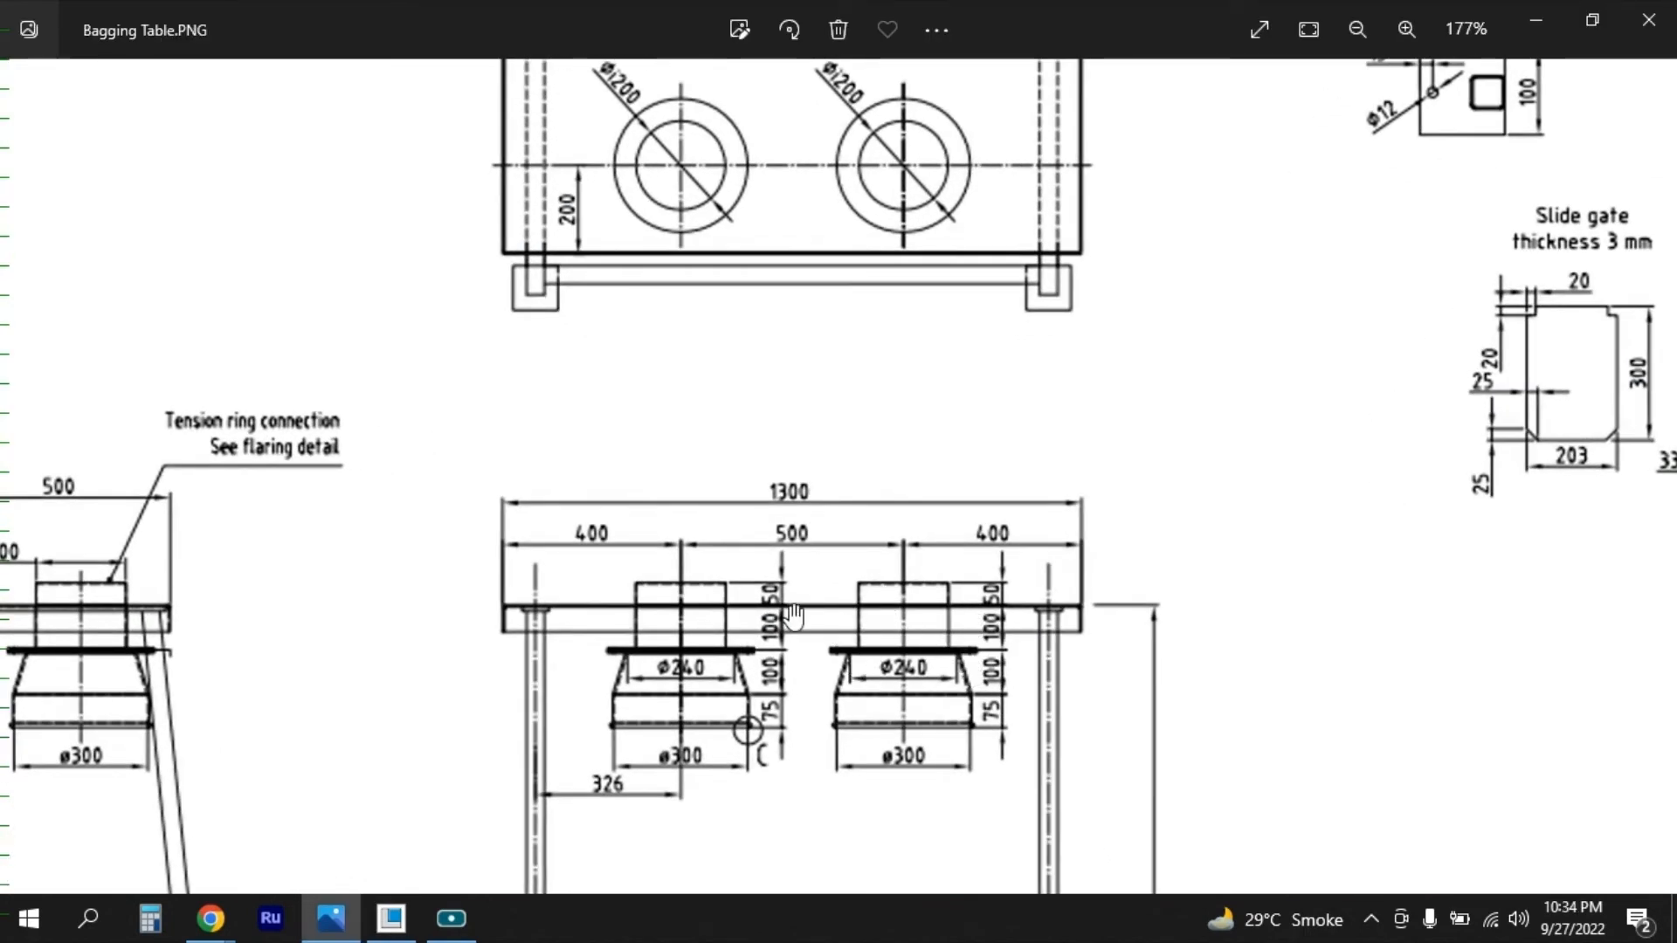
Step: Examine the bagging spouts' dimensions in the Bagging Table drawing, and return to Creo Parametric to view the table
{"action": "scroll", "coordinate": [644, 457], "scroll_direction": "down", "scroll_amount": 3}
{"action": "left_click_drag", "start_coordinate": [954, 678], "coordinate": [854, 570]}
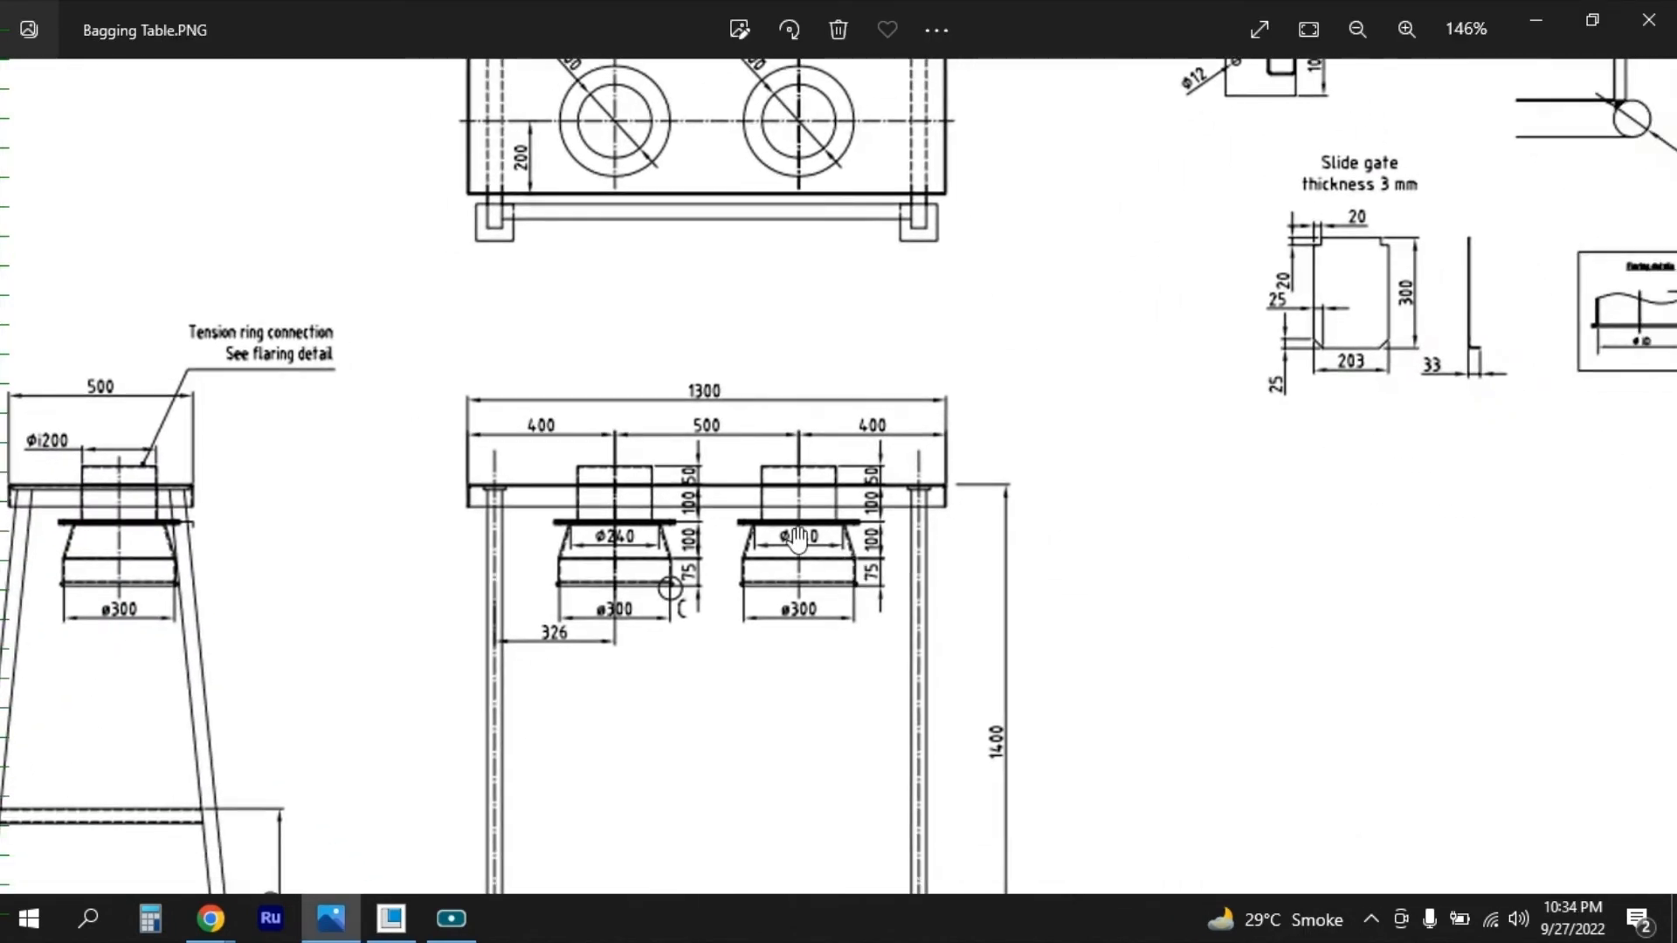
{"action": "scroll", "coordinate": [789, 539], "scroll_direction": "down", "scroll_amount": 2}
{"action": "scroll", "coordinate": [957, 357], "scroll_direction": "up", "scroll_amount": 5}
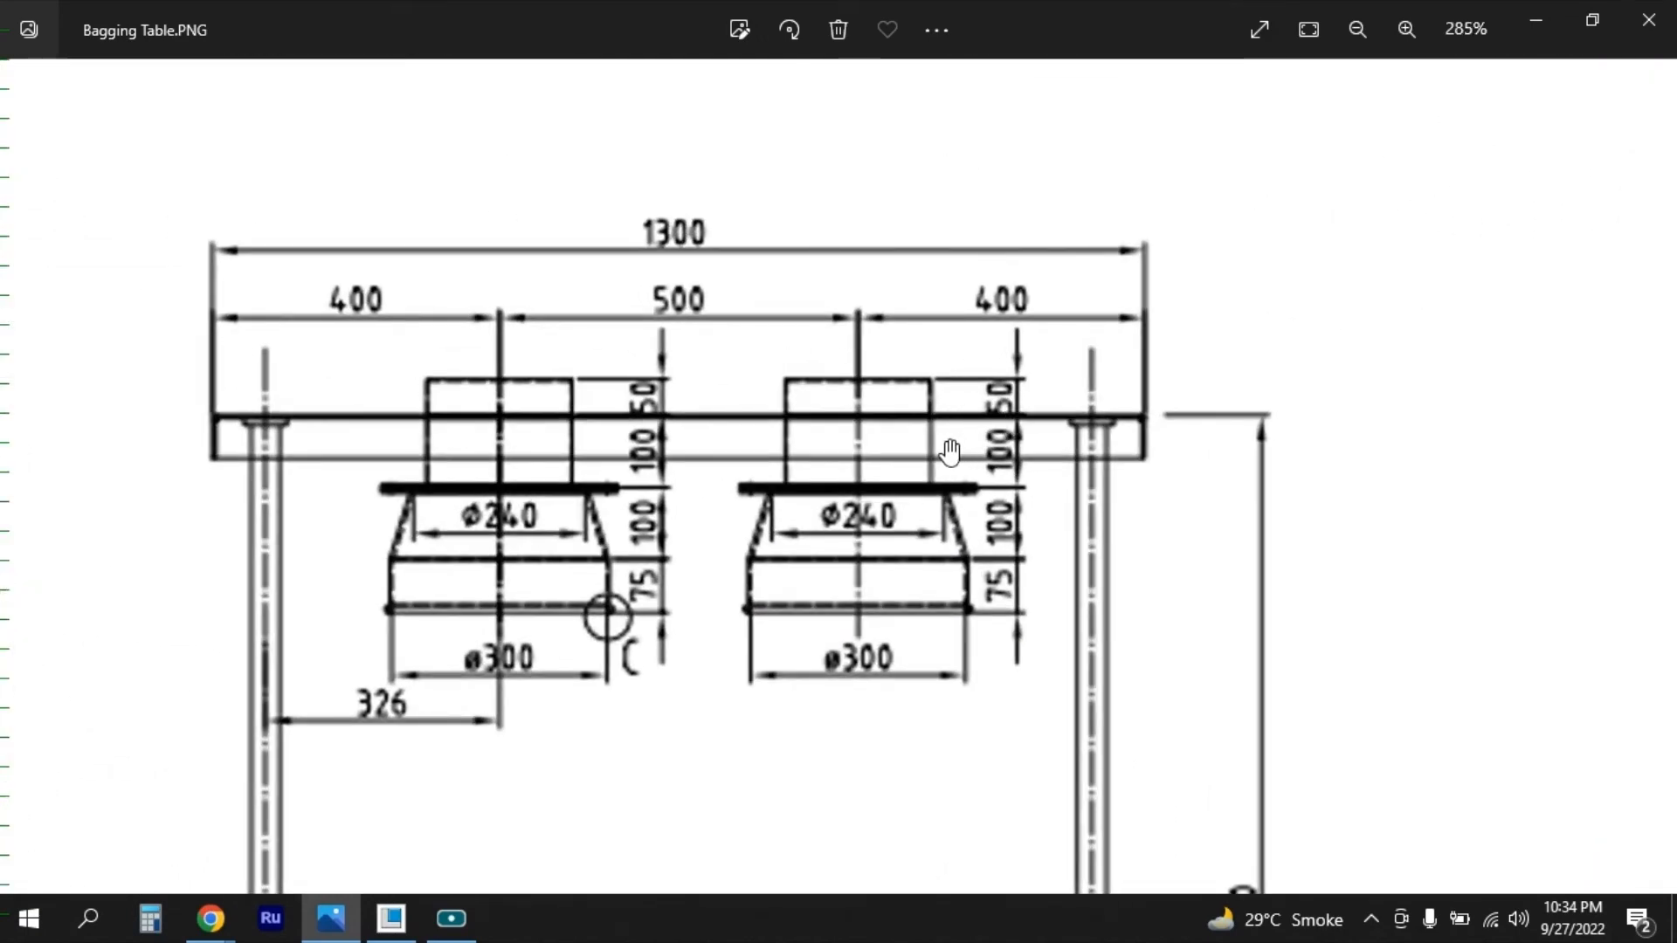
{"action": "scroll", "coordinate": [805, 448], "scroll_direction": "down", "scroll_amount": 4}
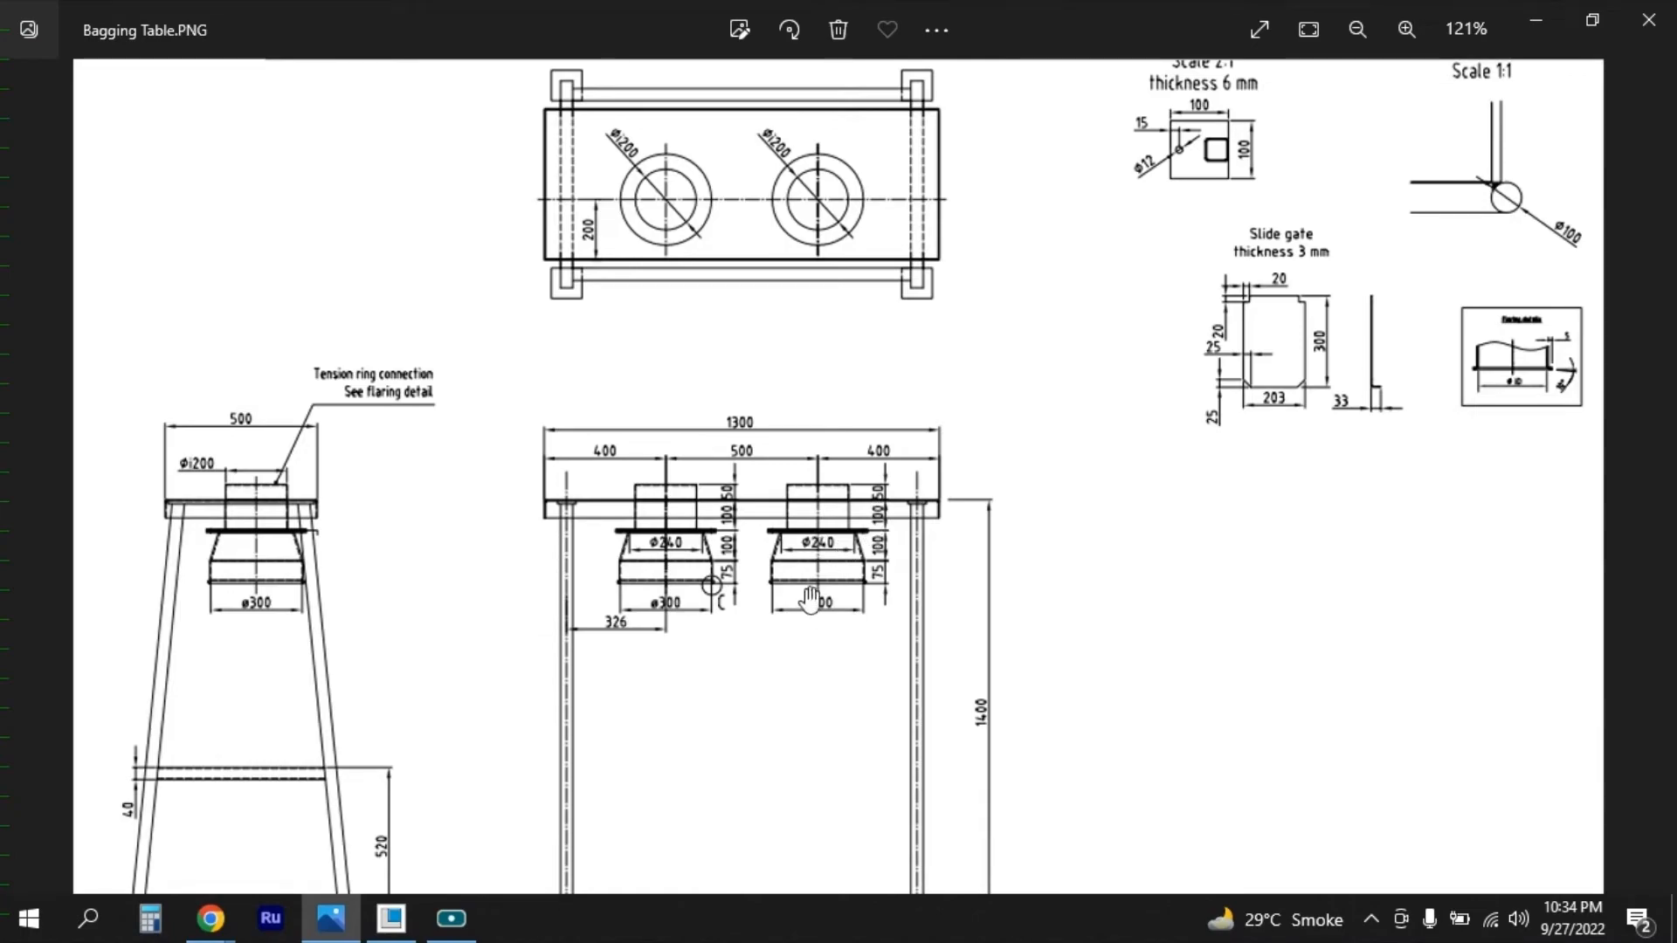
{"action": "left_click", "coordinate": [394, 908]}
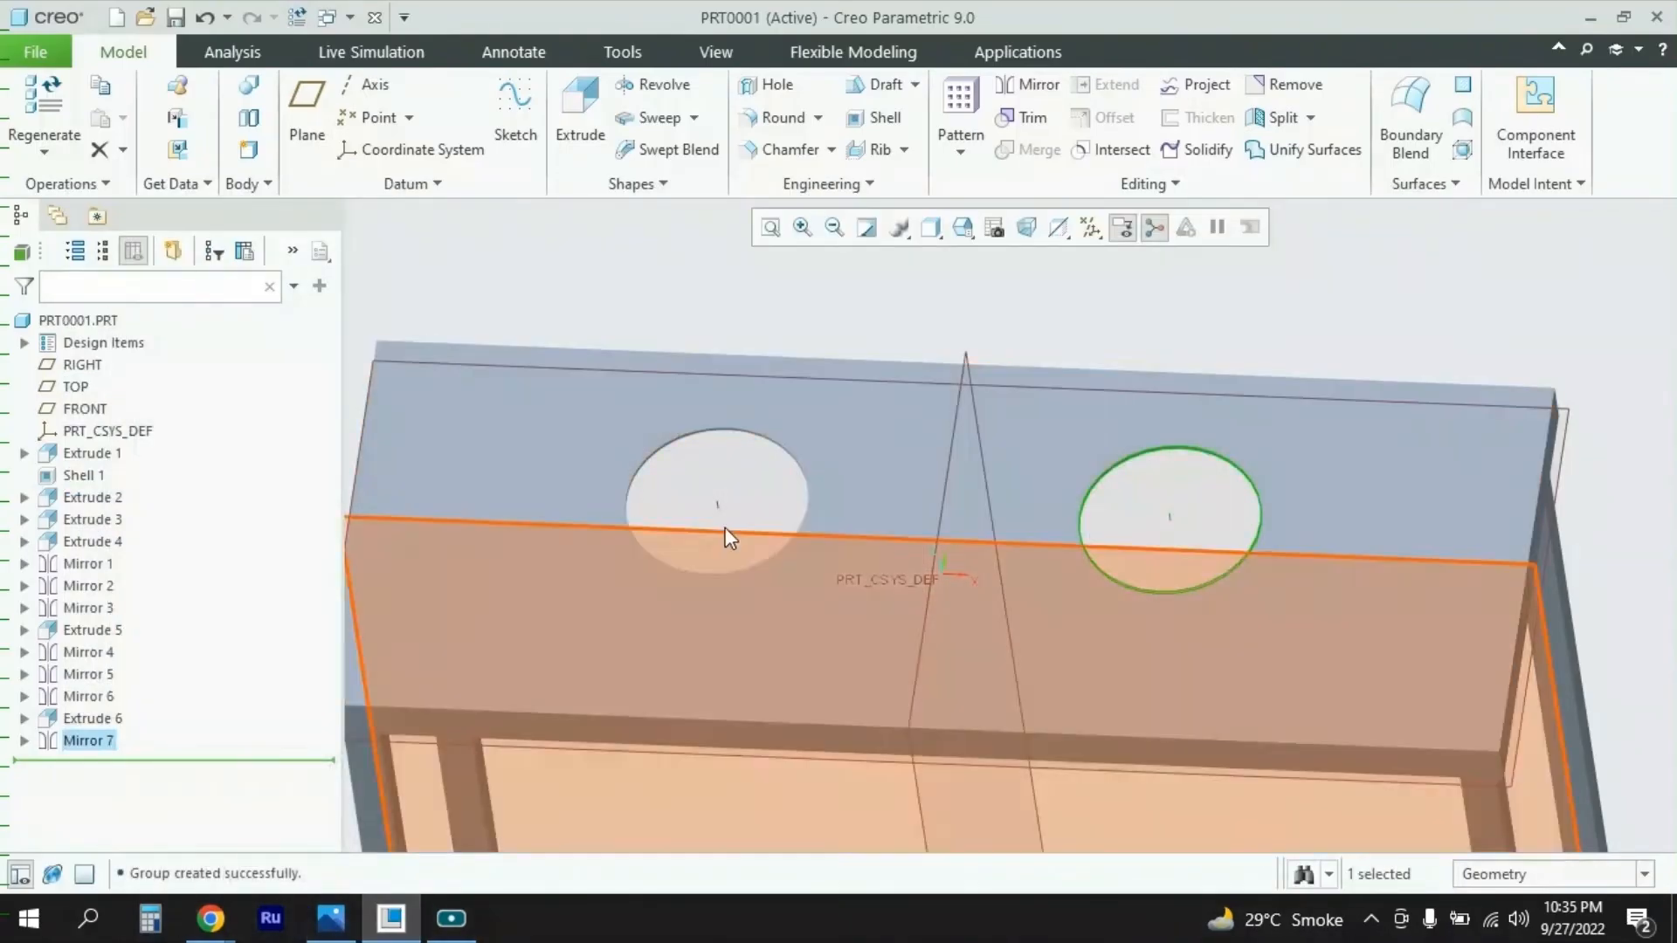
{"action": "scroll", "coordinate": [1025, 511], "scroll_direction": "down", "scroll_amount": 3}
{"action": "middle_click_drag", "start_coordinate": [1099, 520], "coordinate": [1101, 506]}
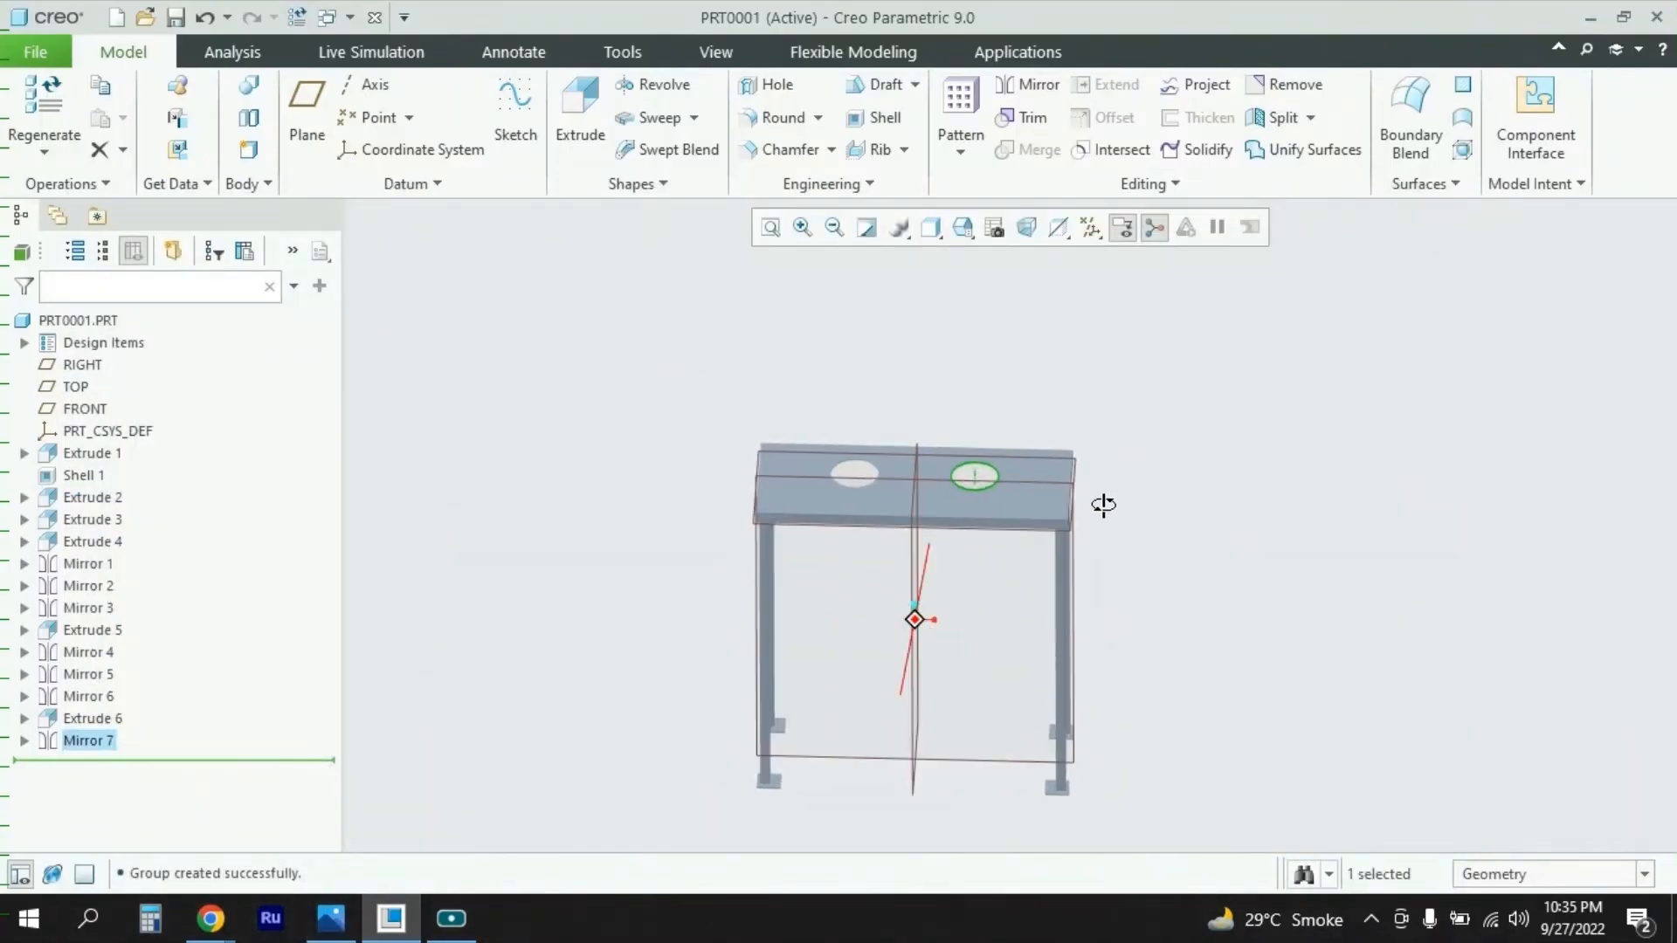
{"action": "scroll", "coordinate": [982, 475], "scroll_direction": "up", "scroll_amount": 3}
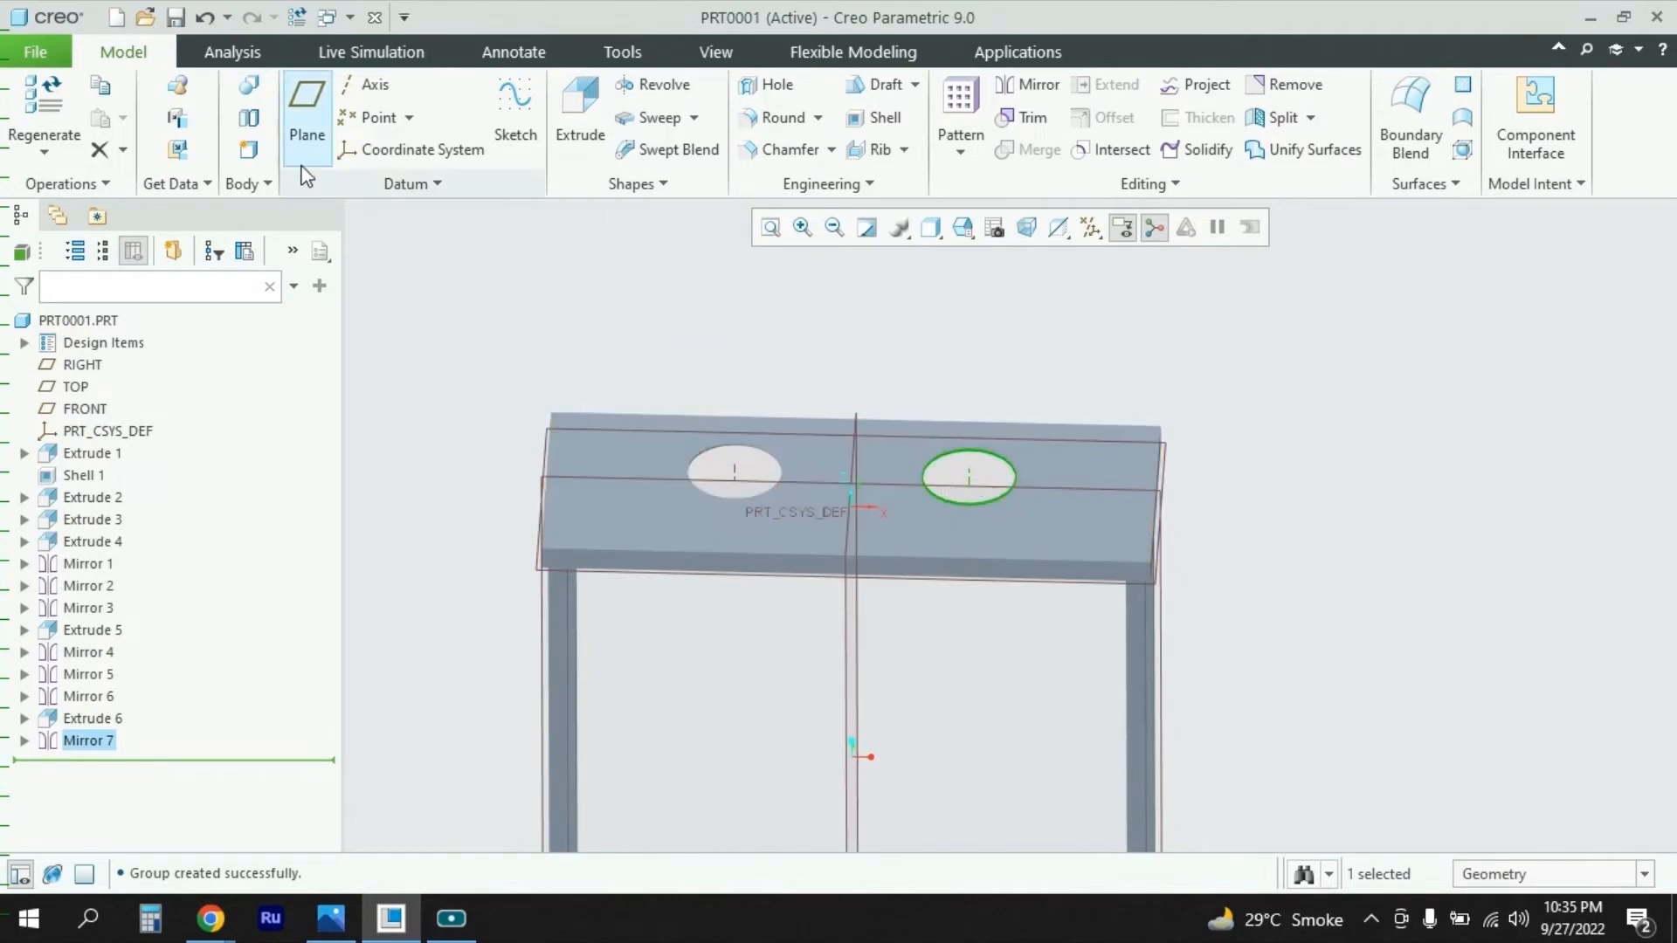
Step: Save the table part as PRT0001.PRT in My Documents
{"action": "left_click", "coordinate": [37, 52]}
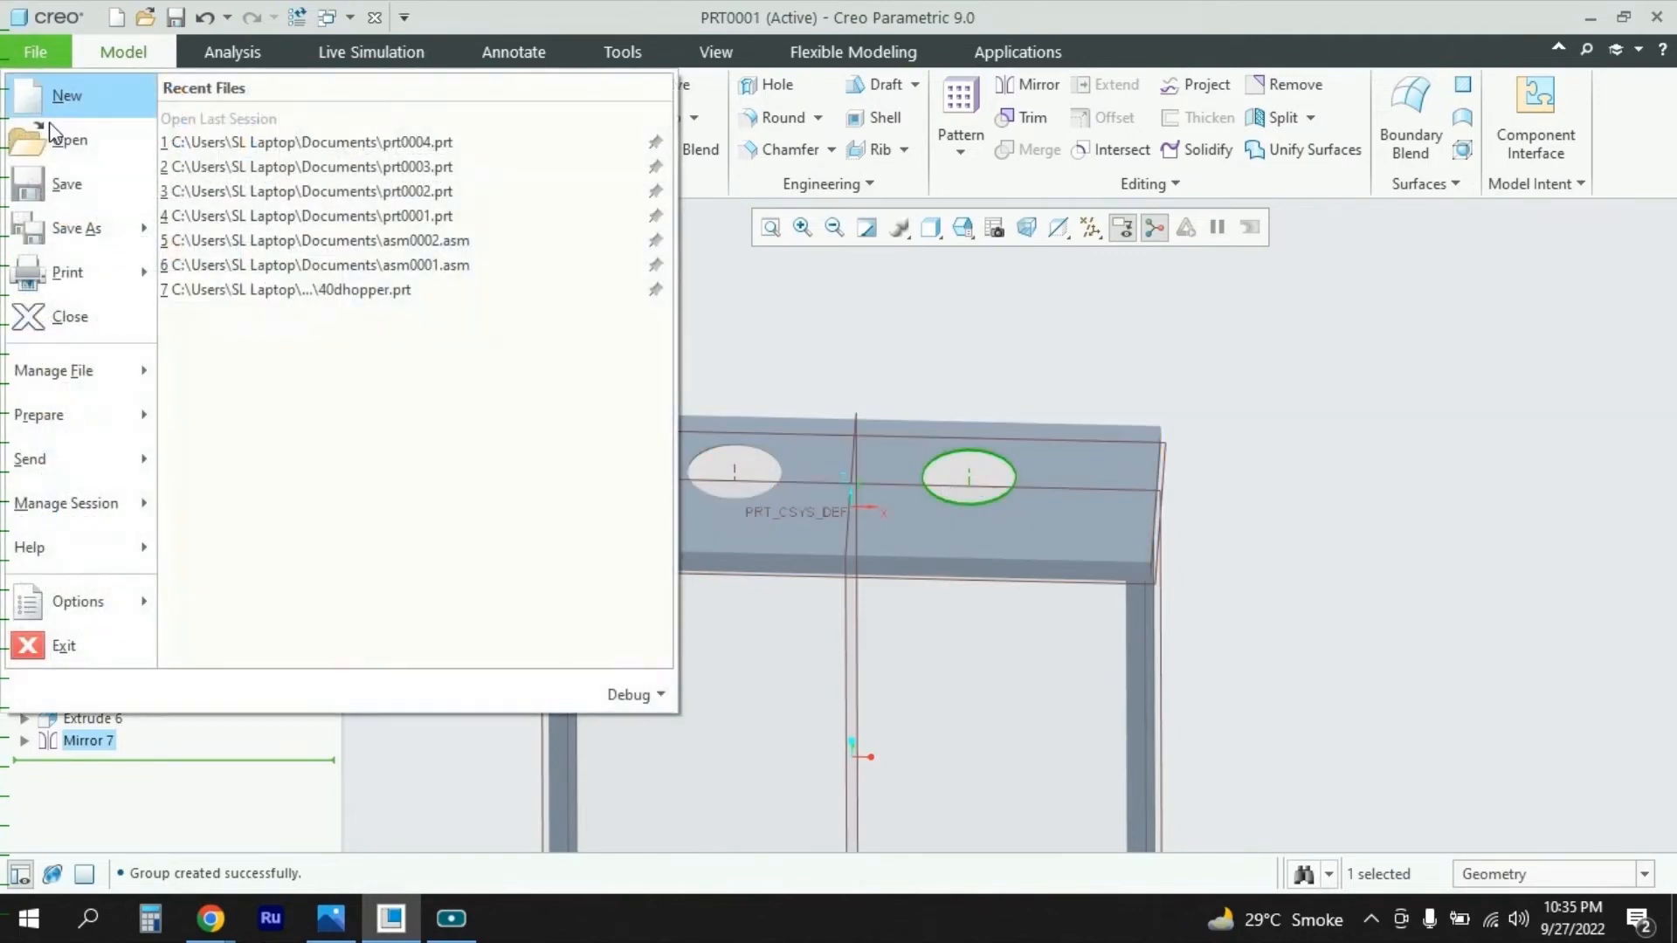
{"action": "left_click", "coordinate": [72, 179]}
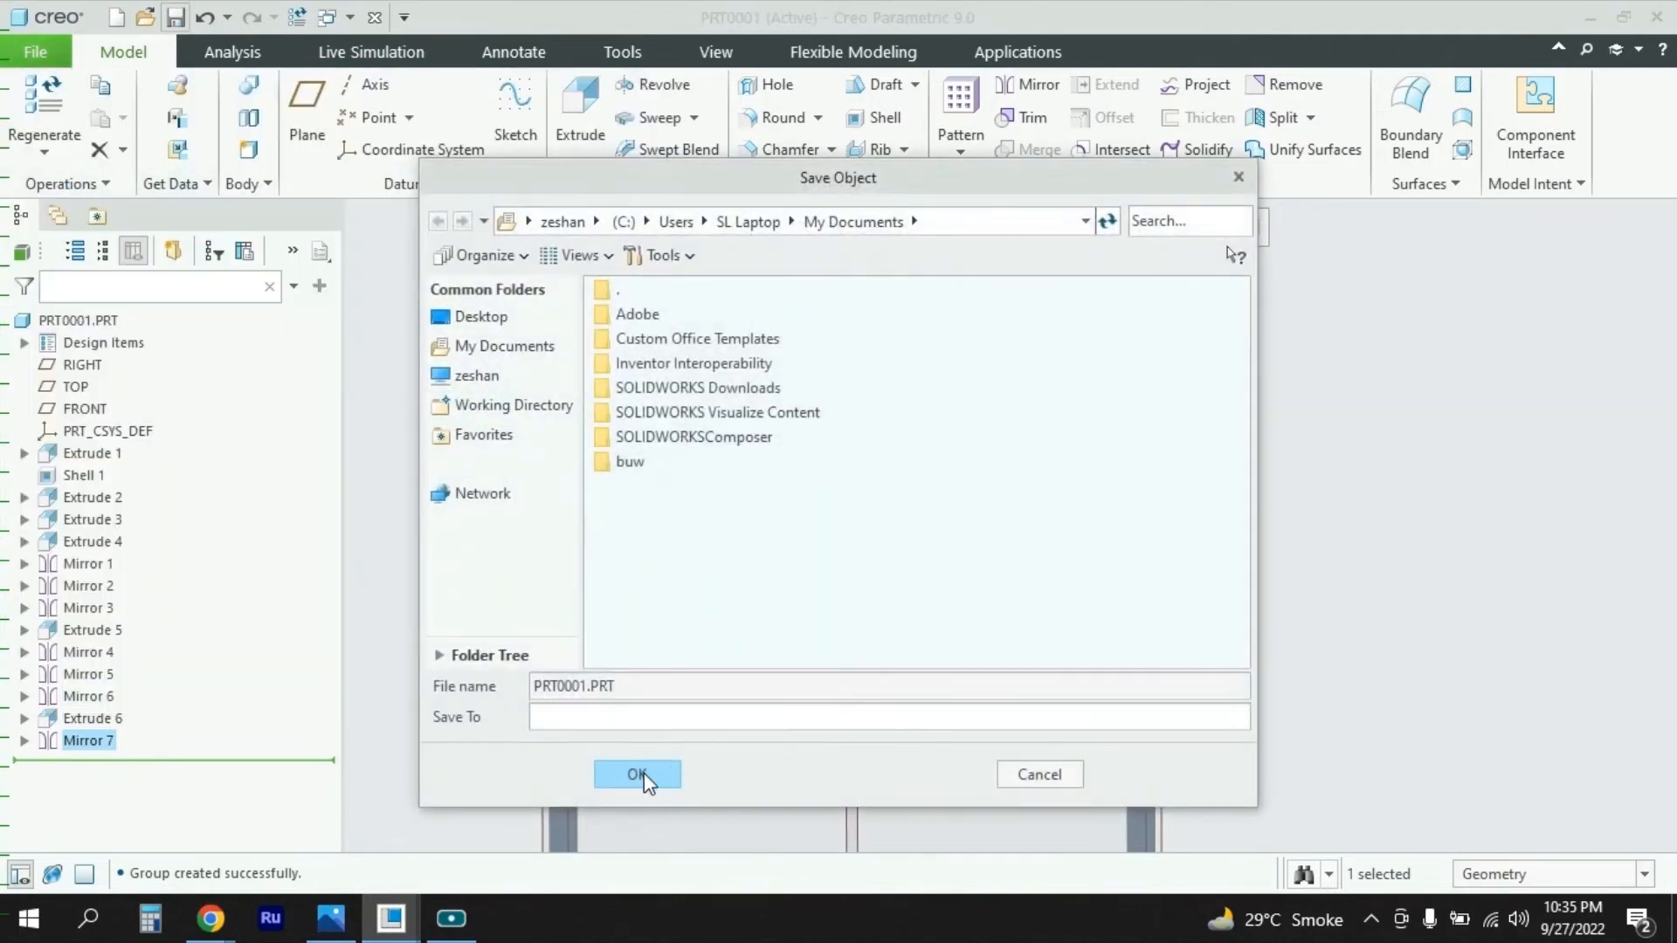
{"action": "left_click", "coordinate": [639, 775]}
Step: Create a new solid part without the default template, using the mmns_part_solid_abs template
{"action": "left_click", "coordinate": [35, 53]}
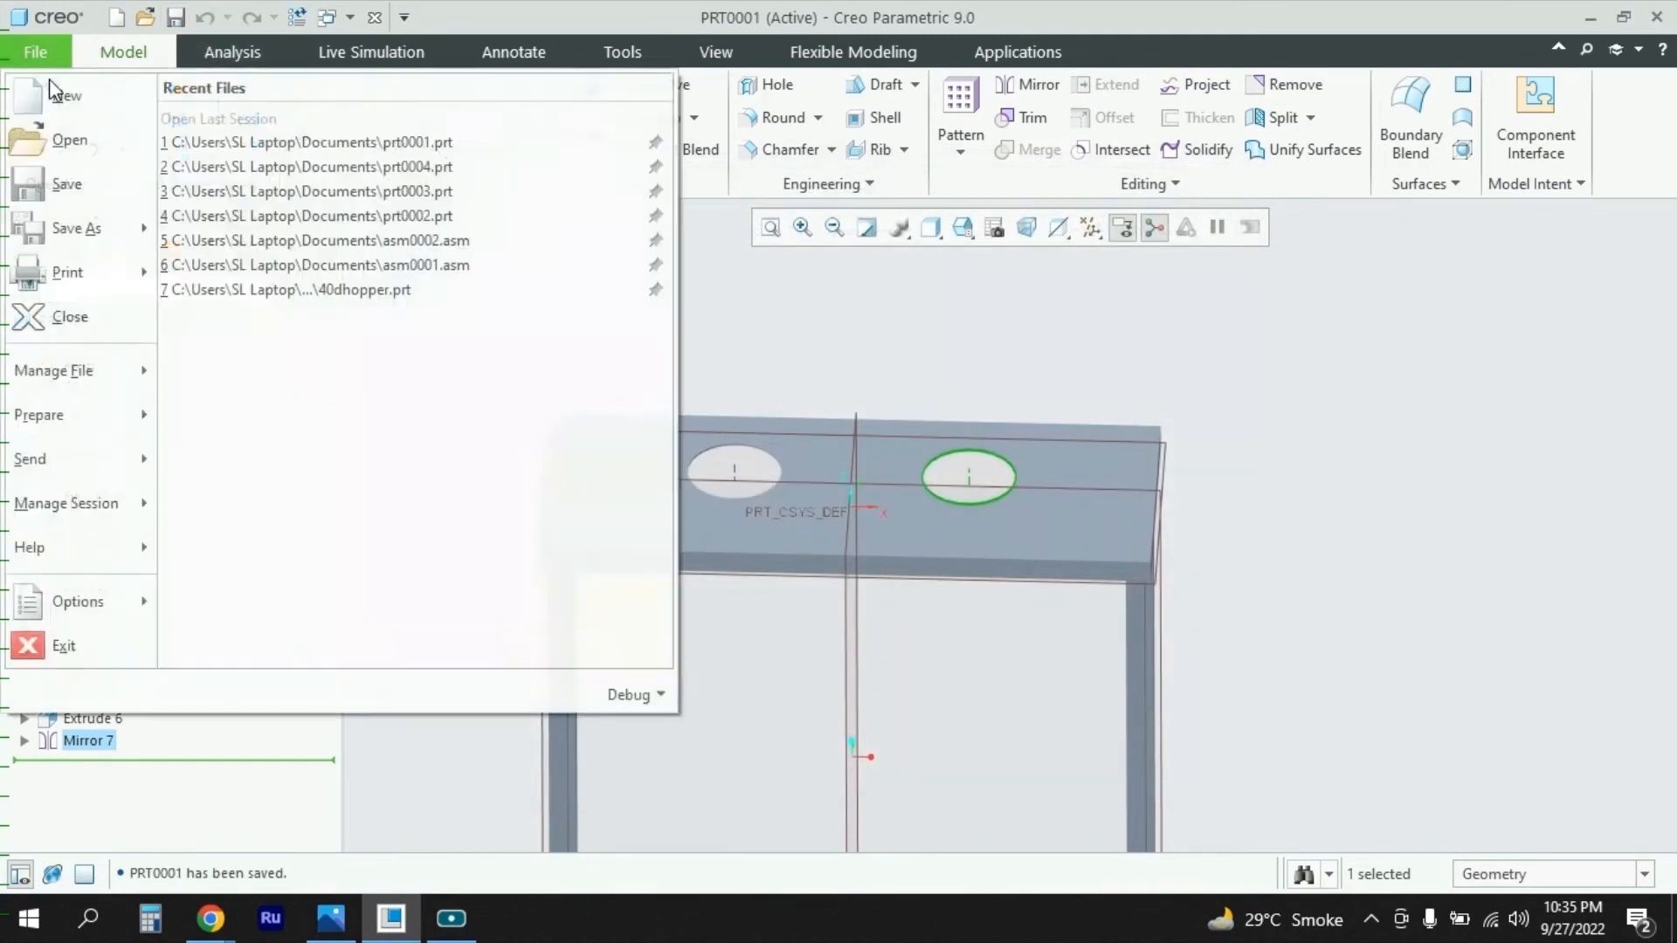
{"action": "left_click", "coordinate": [69, 94]}
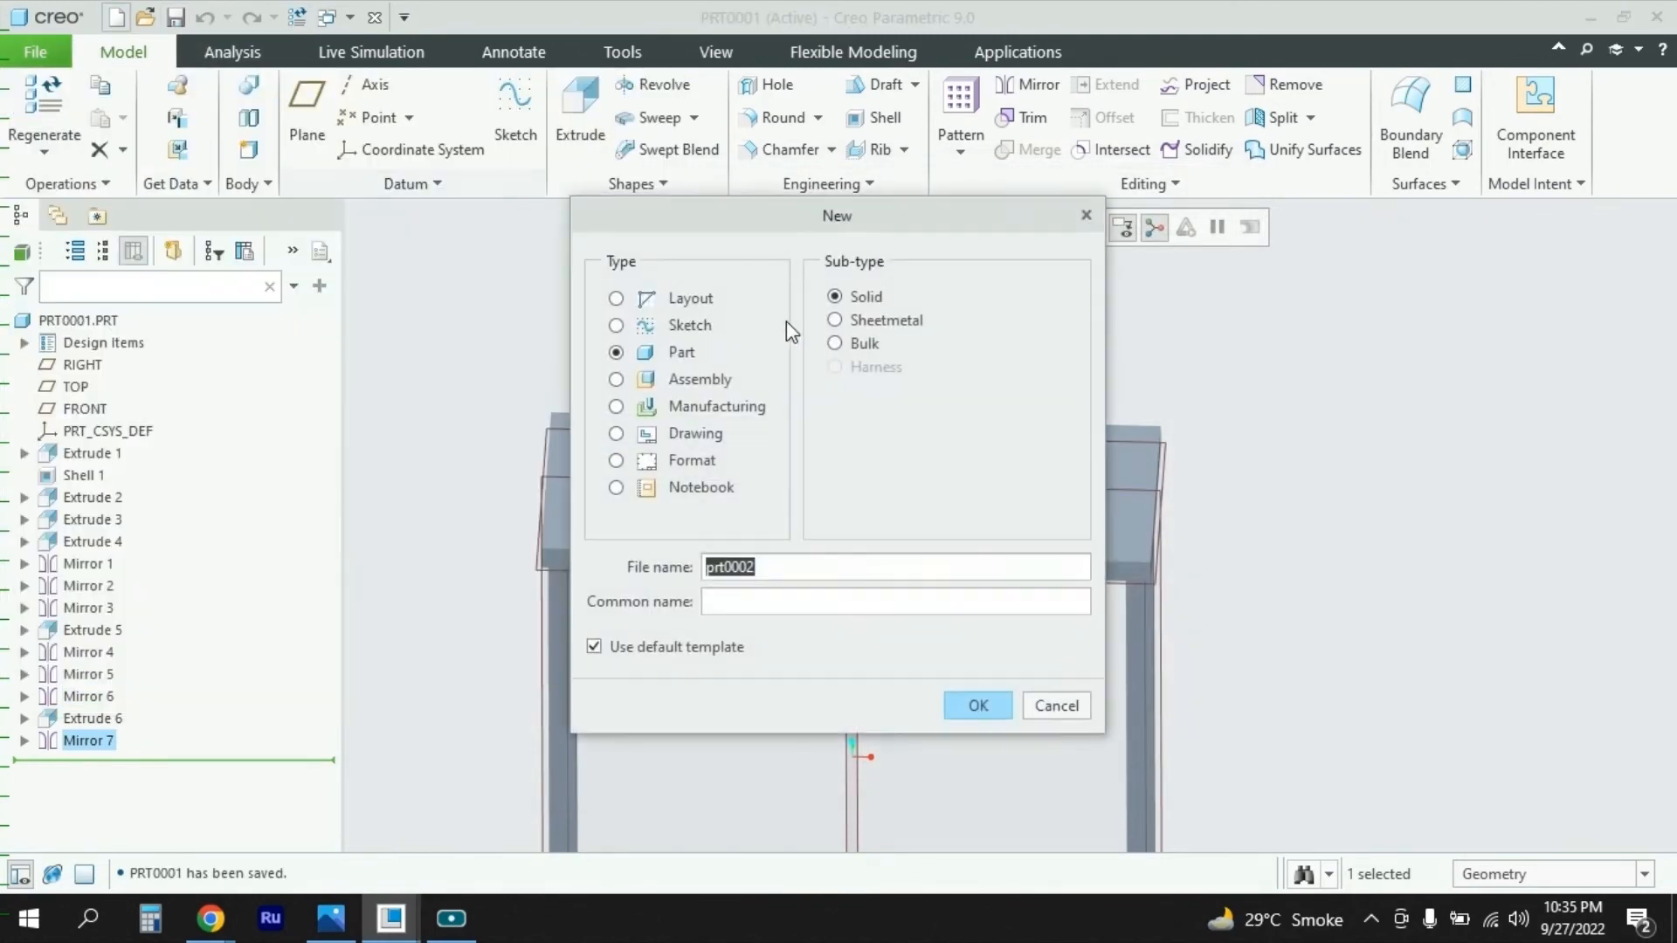
{"action": "left_click", "coordinate": [721, 654]}
{"action": "left_click", "coordinate": [976, 705]}
{"action": "scroll", "coordinate": [760, 391], "scroll_direction": "down", "scroll_amount": 2}
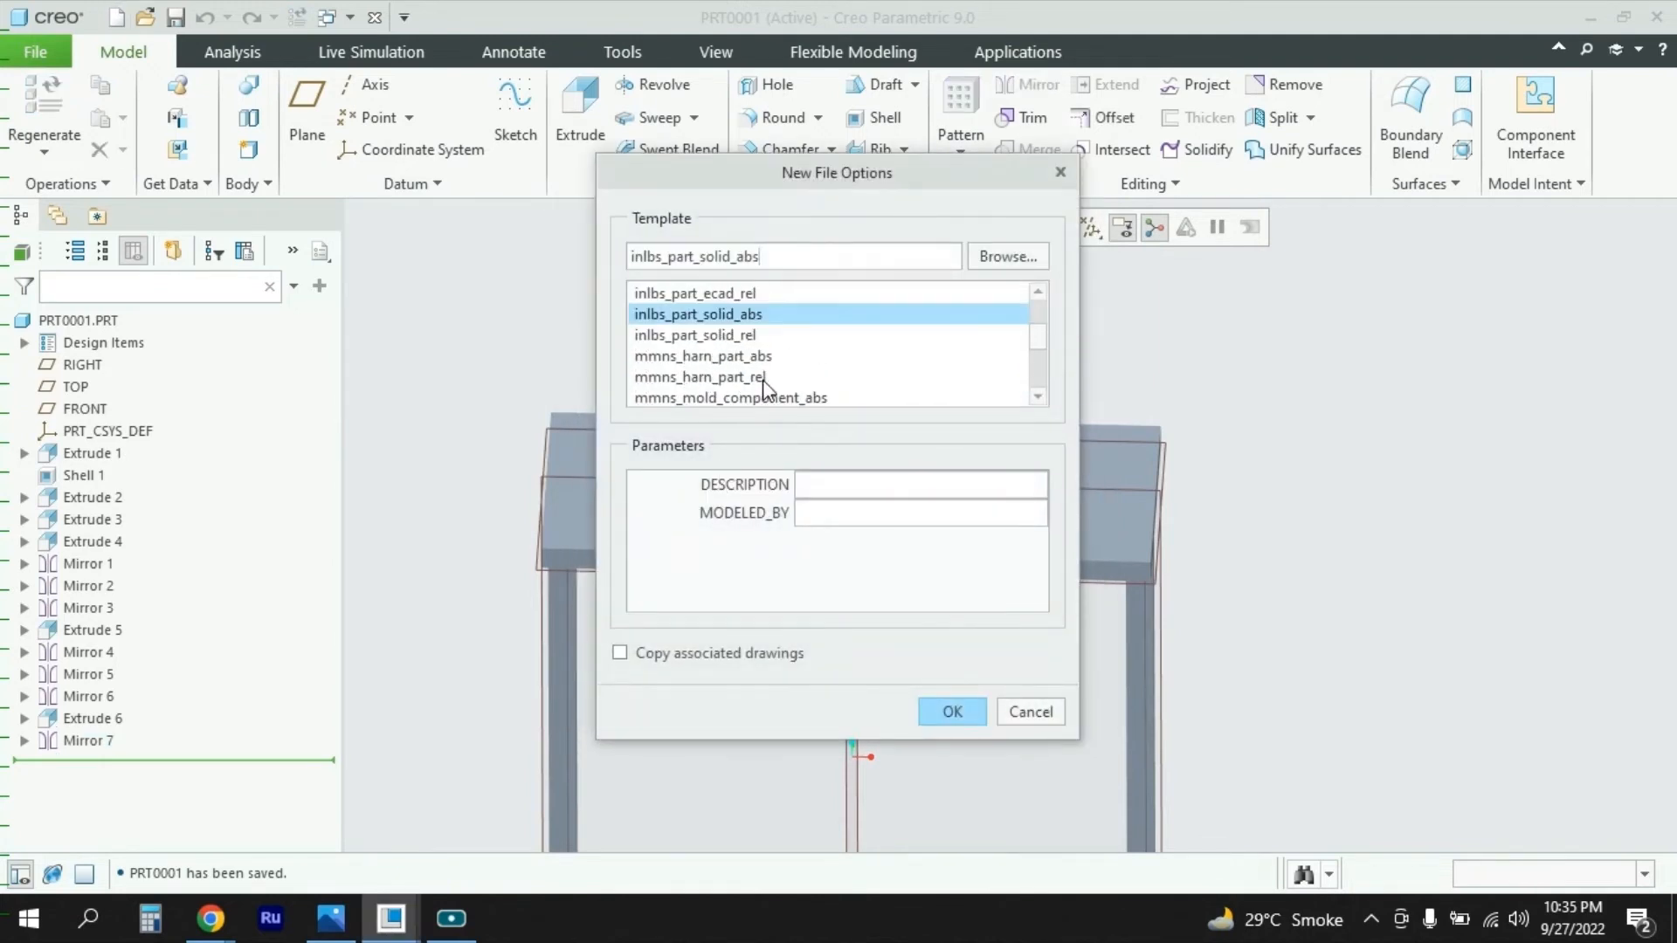
{"action": "scroll", "coordinate": [765, 391], "scroll_direction": "down", "scroll_amount": 3}
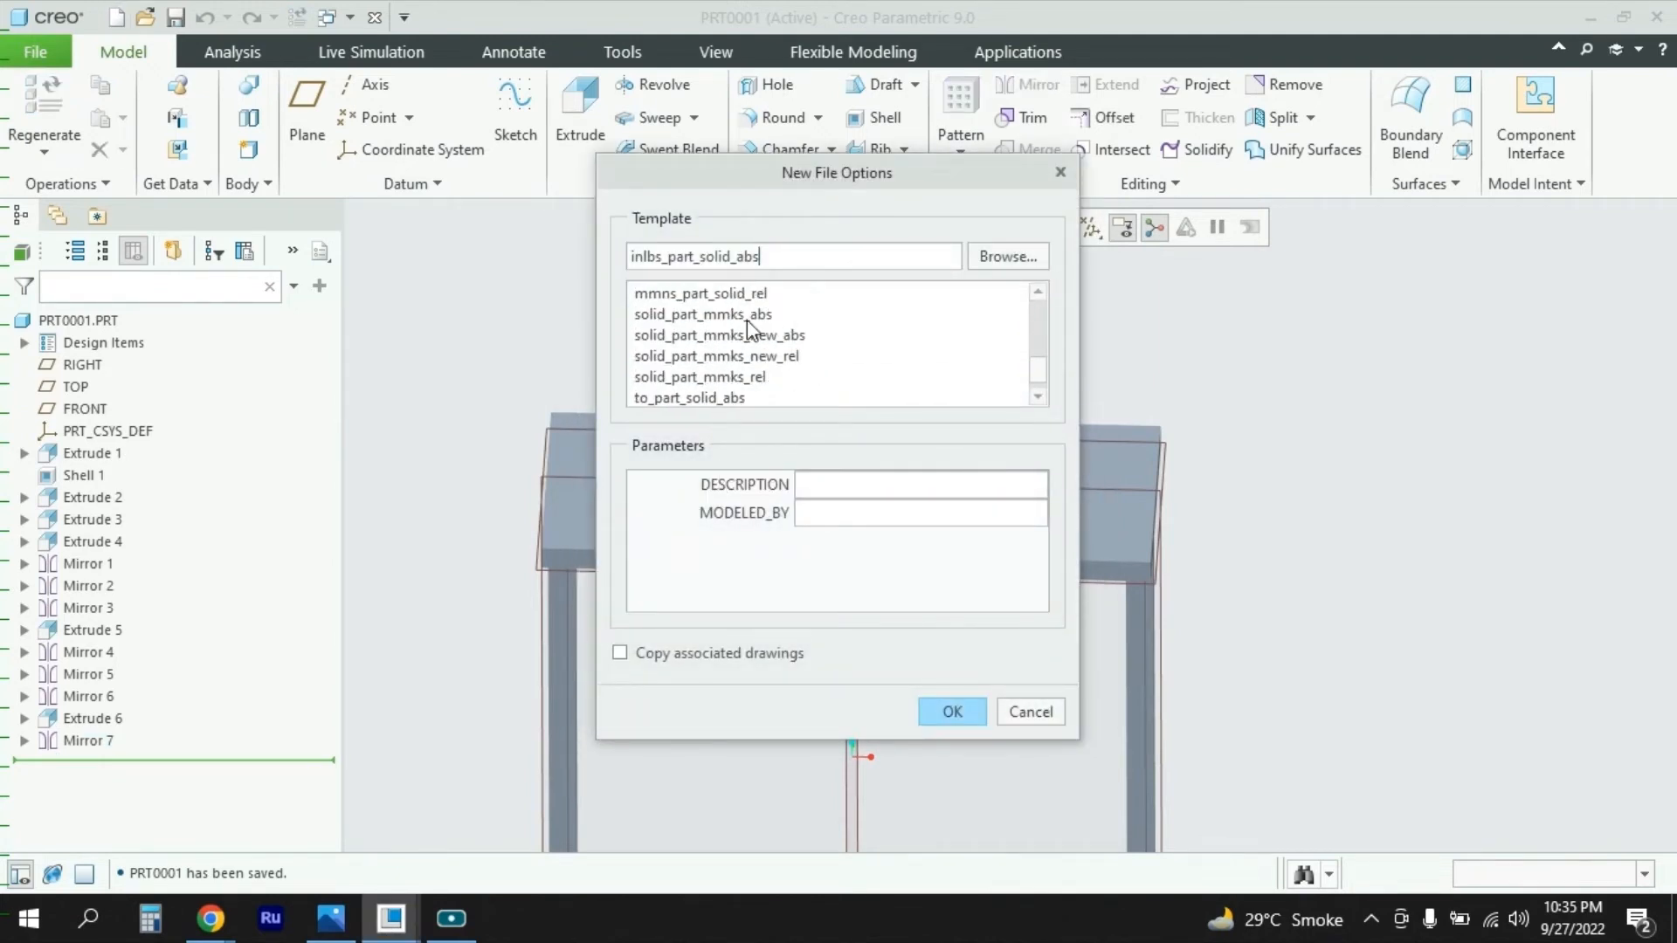
{"action": "left_click", "coordinate": [734, 293]}
{"action": "scroll", "coordinate": [776, 321], "scroll_direction": "up", "scroll_amount": 2}
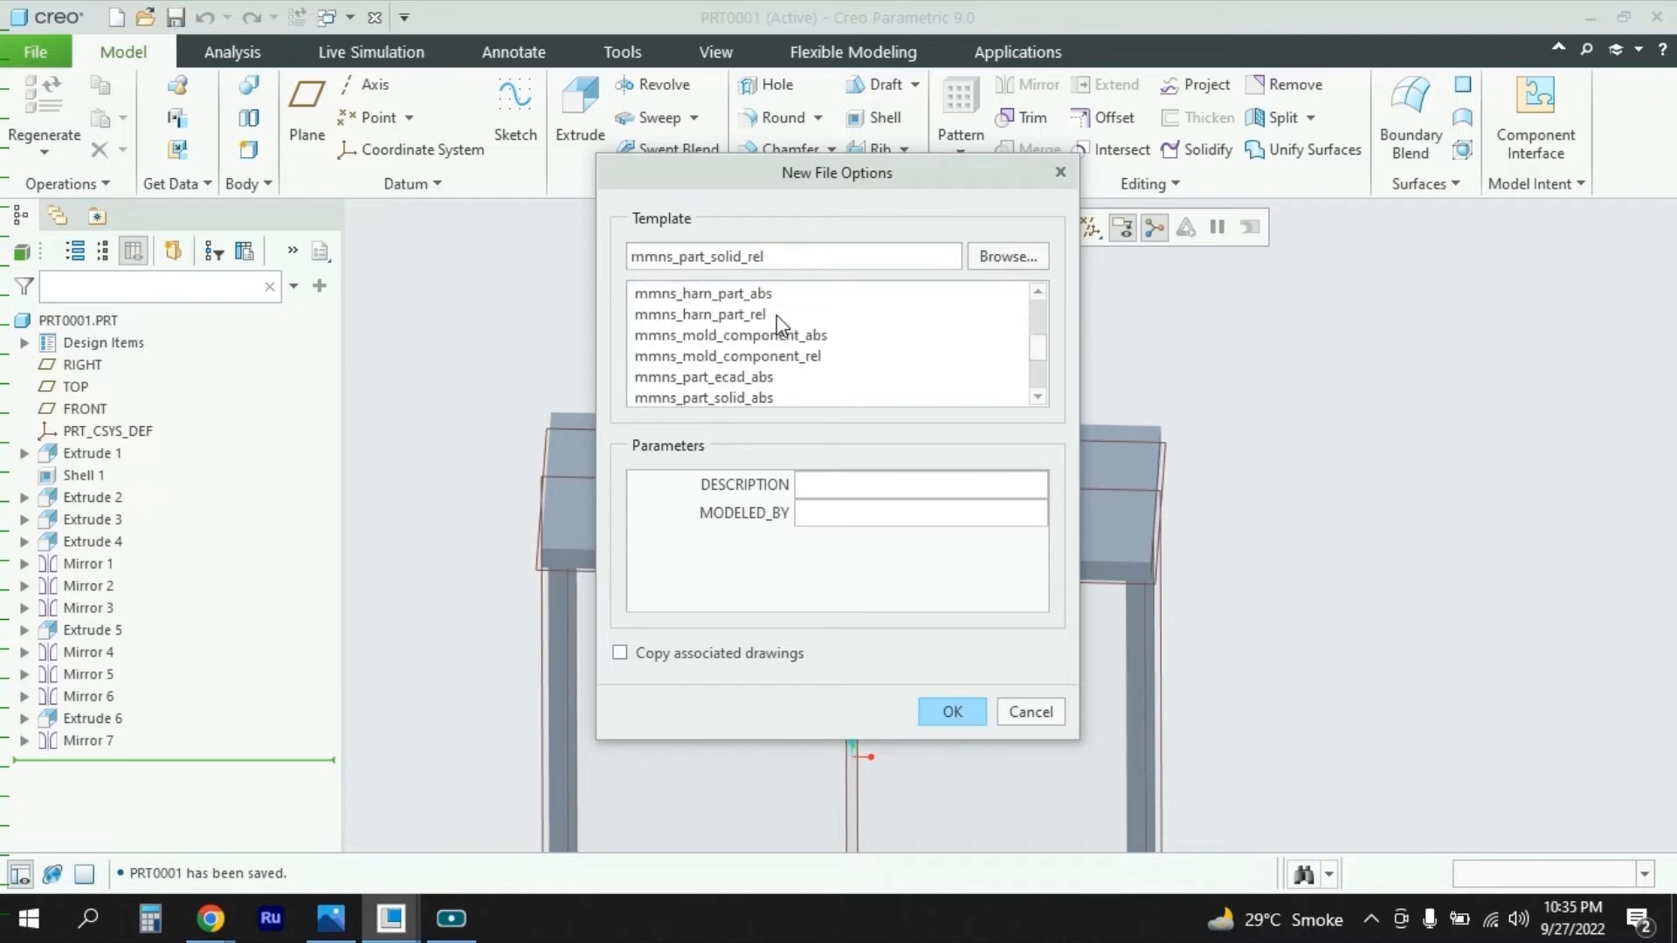
{"action": "scroll", "coordinate": [779, 332], "scroll_direction": "down", "scroll_amount": 1}
{"action": "left_click", "coordinate": [774, 336]}
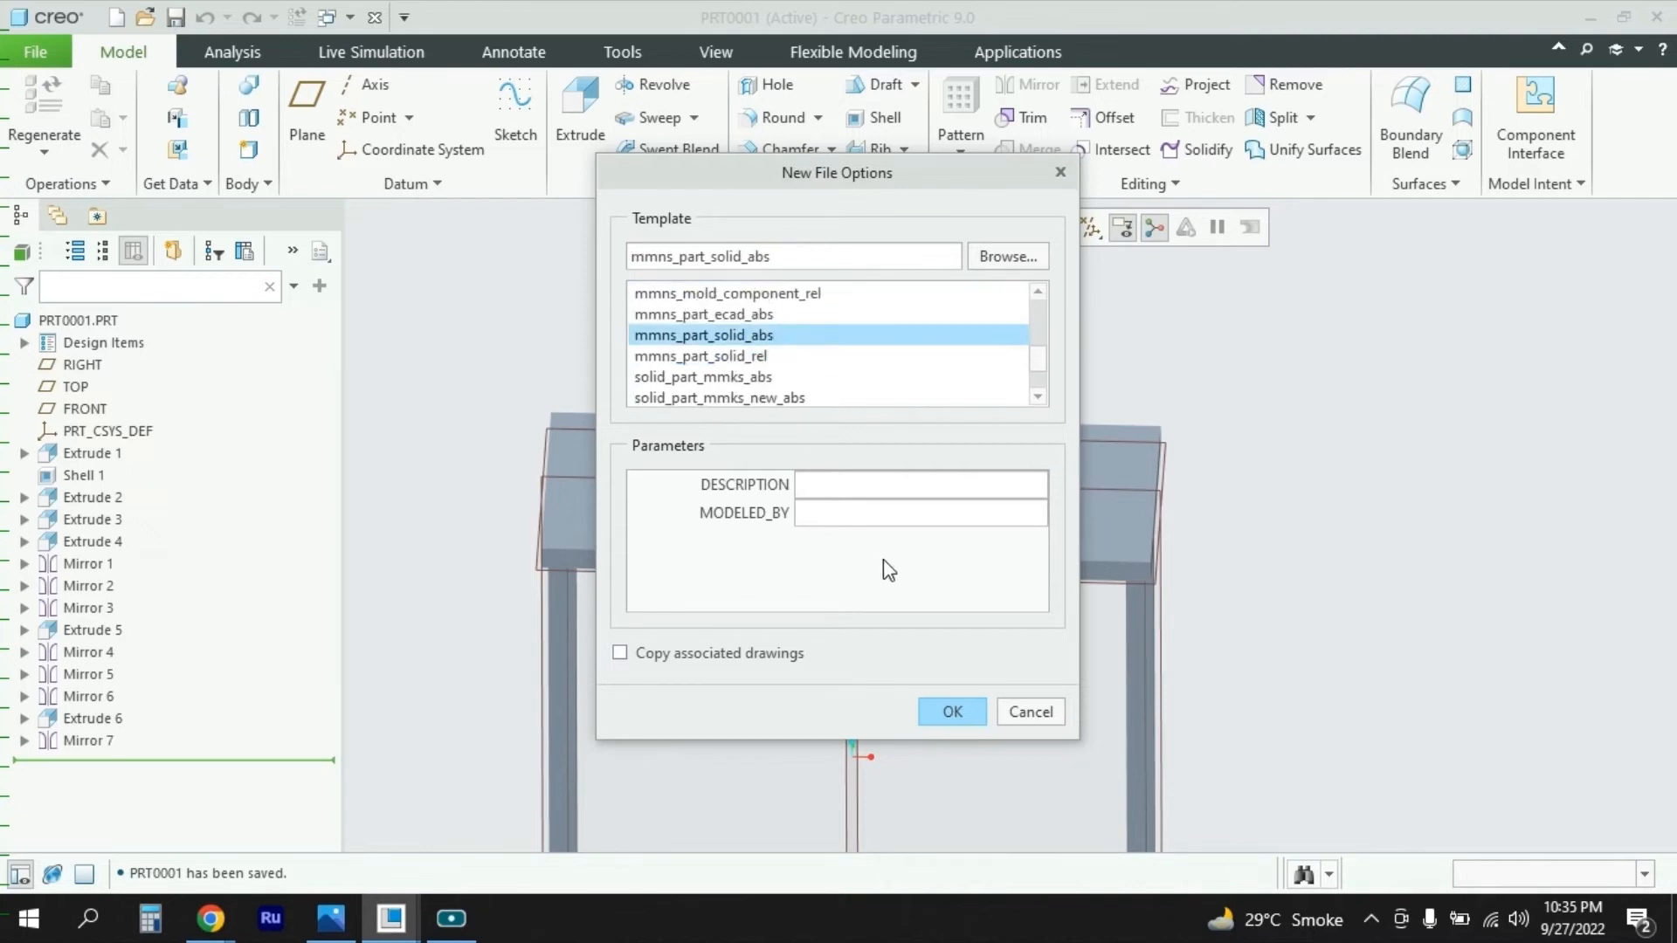
{"action": "left_click", "coordinate": [955, 709]}
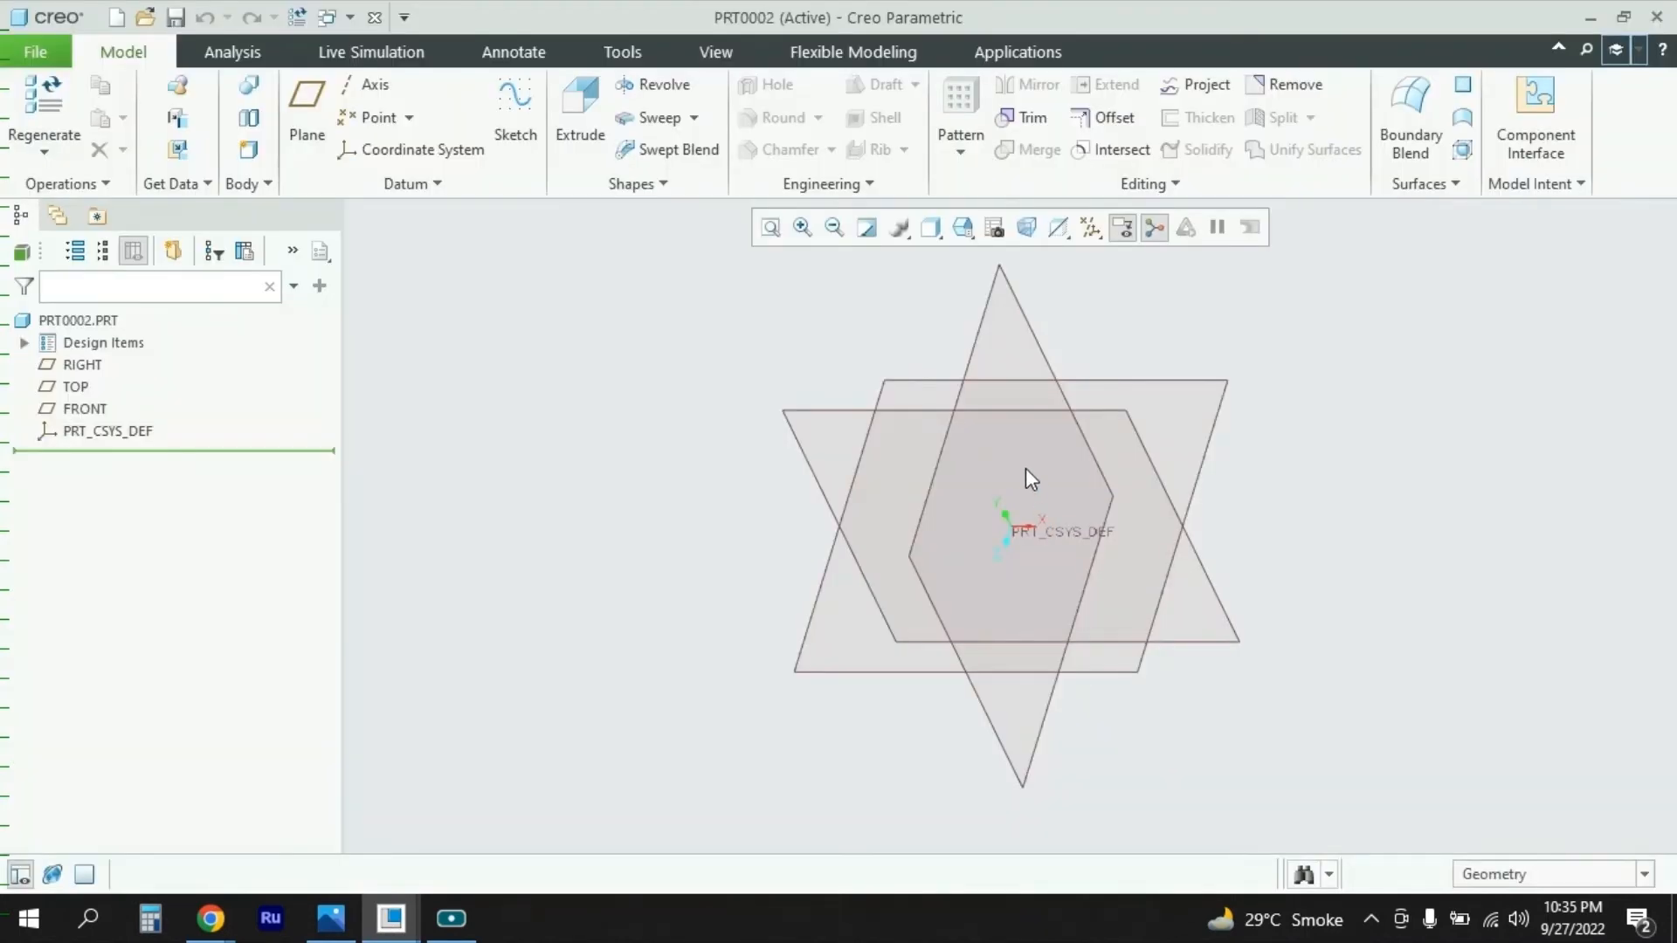
Step: Start a solid Revolve sketch on the FRONT plane and draw a vertical centerline through the origin
{"action": "left_click", "coordinate": [847, 407]}
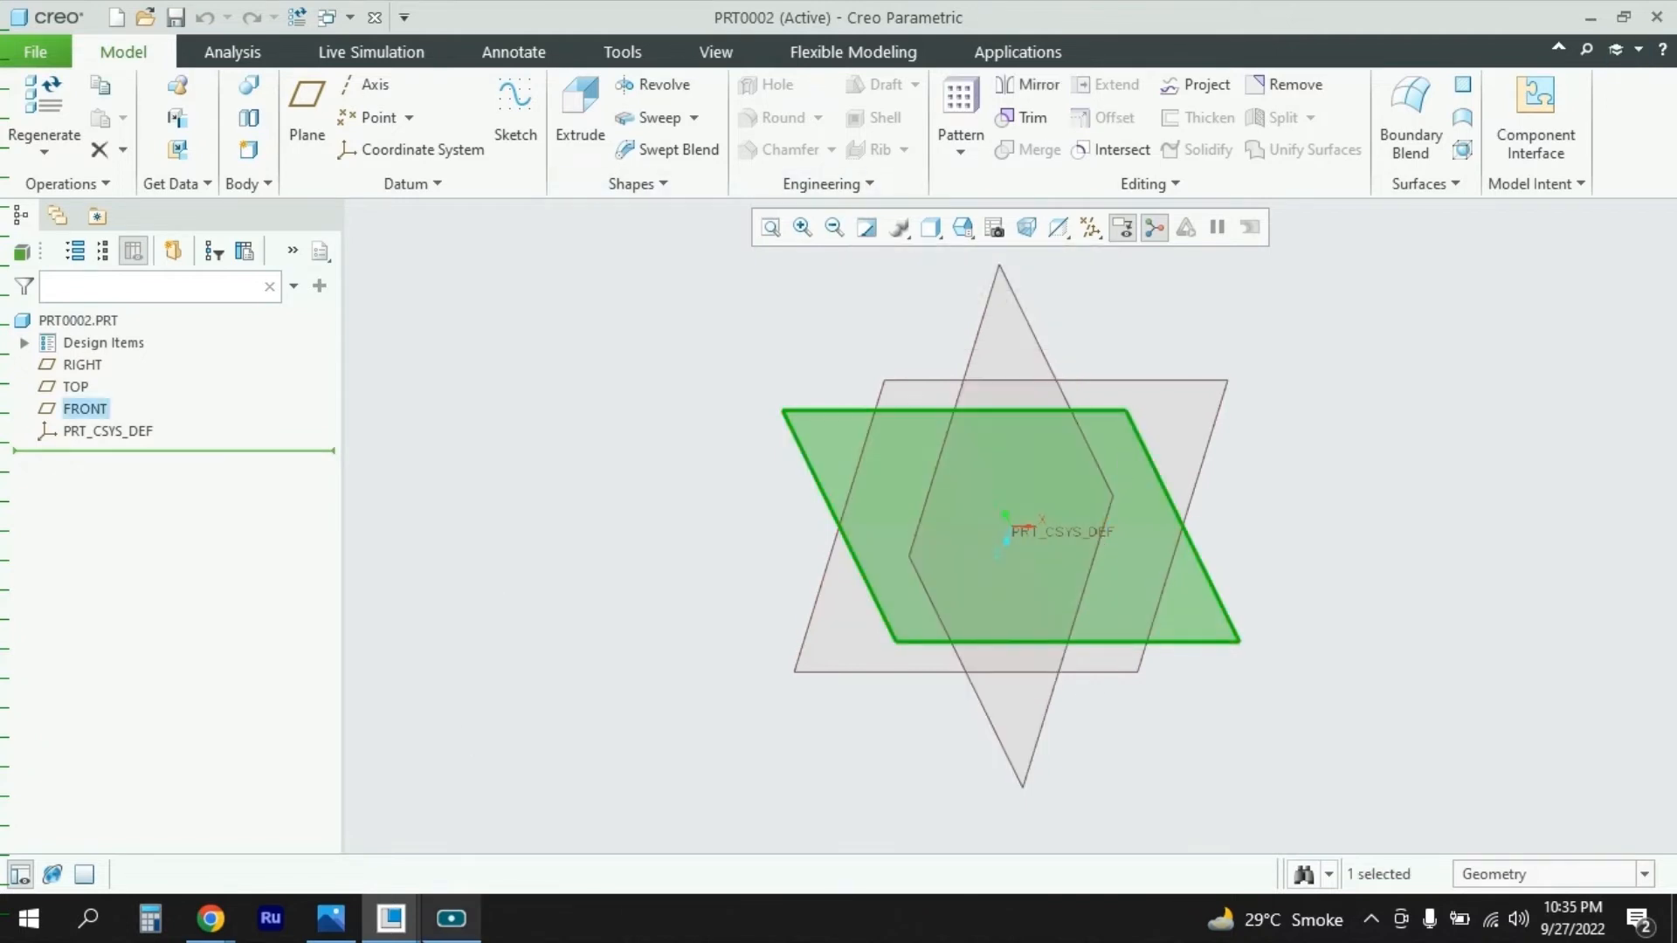
{"action": "left_click", "coordinate": [331, 921]}
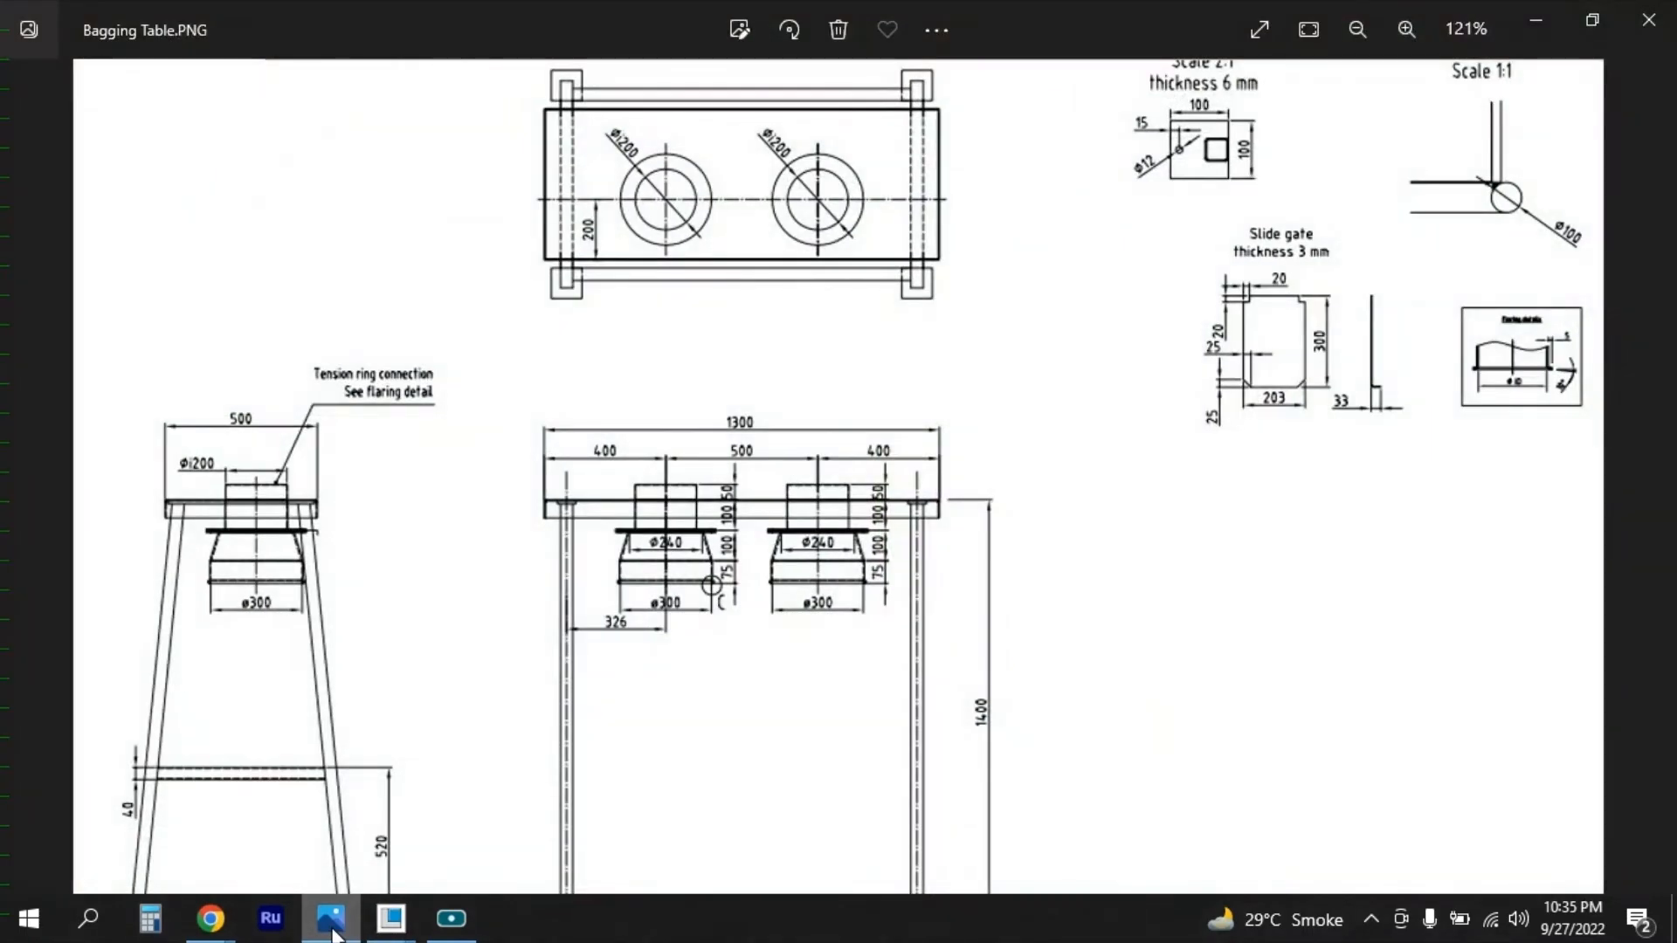
{"action": "left_click", "coordinate": [331, 921]}
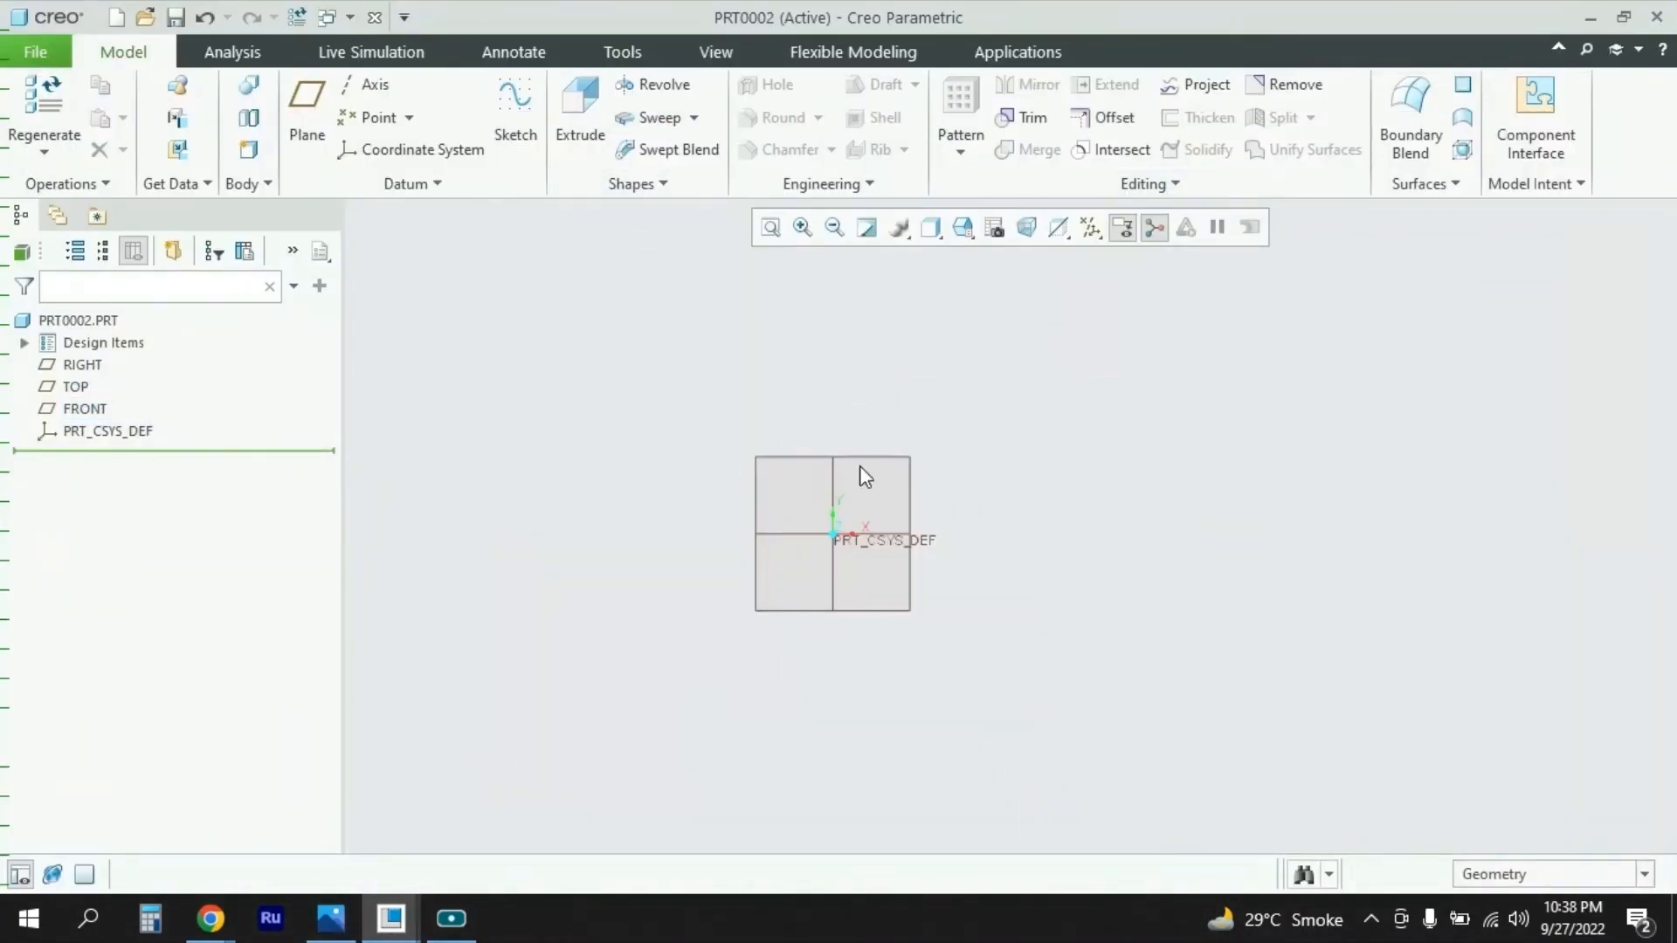
{"action": "left_click", "coordinate": [661, 87]}
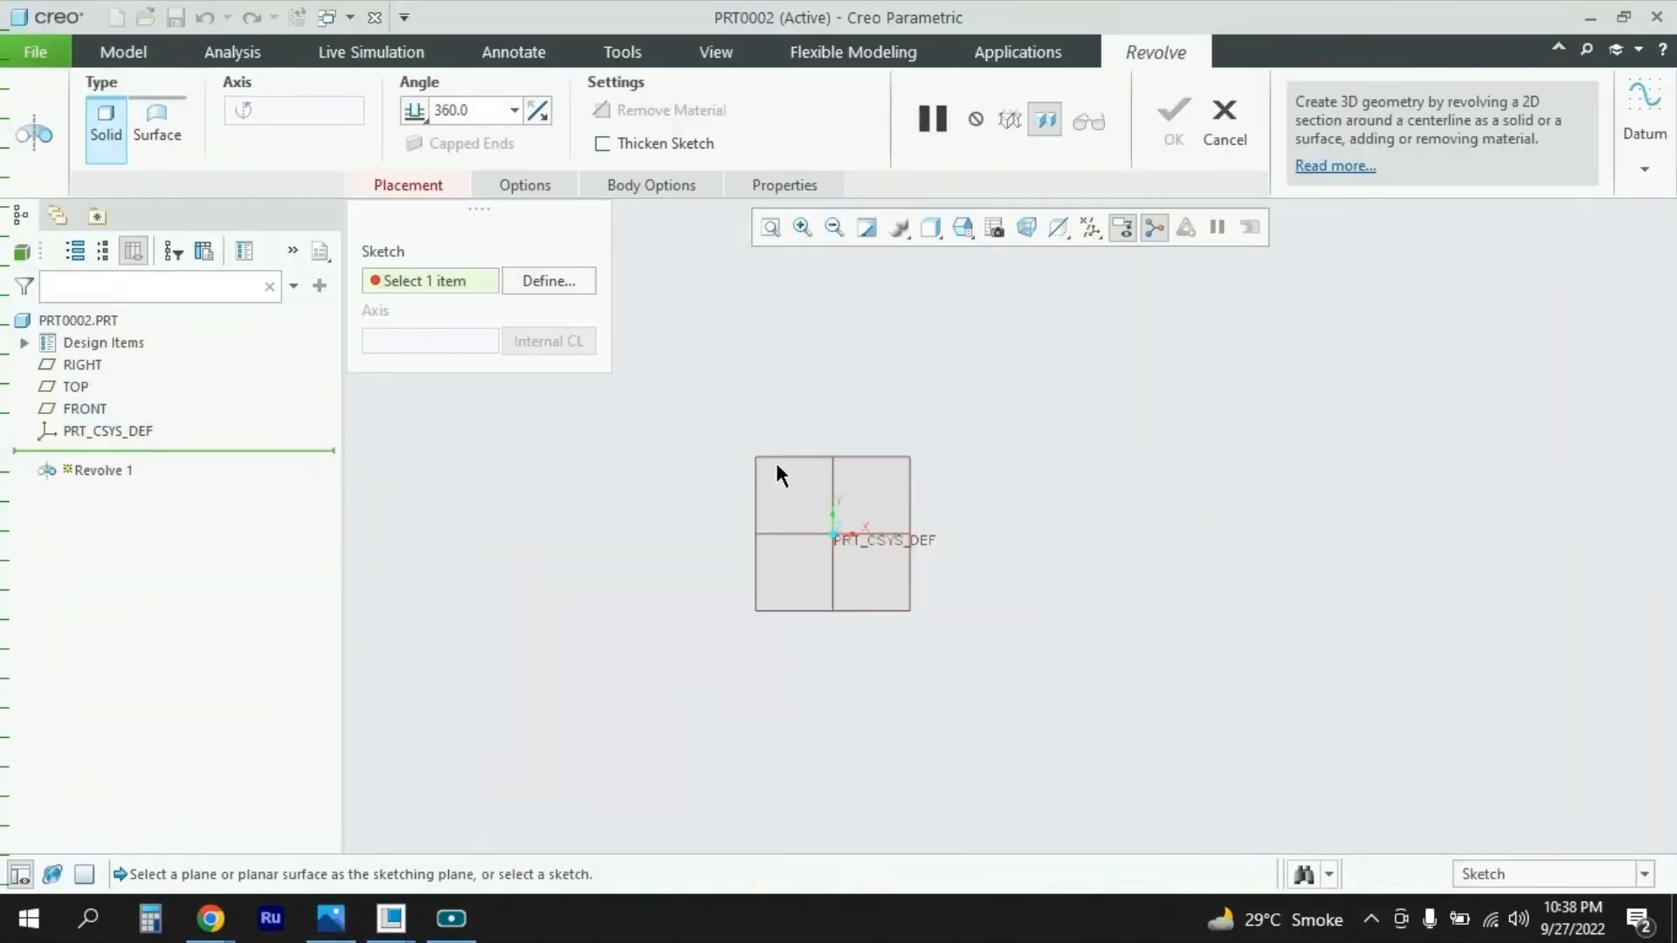
{"action": "left_click", "coordinate": [780, 458]}
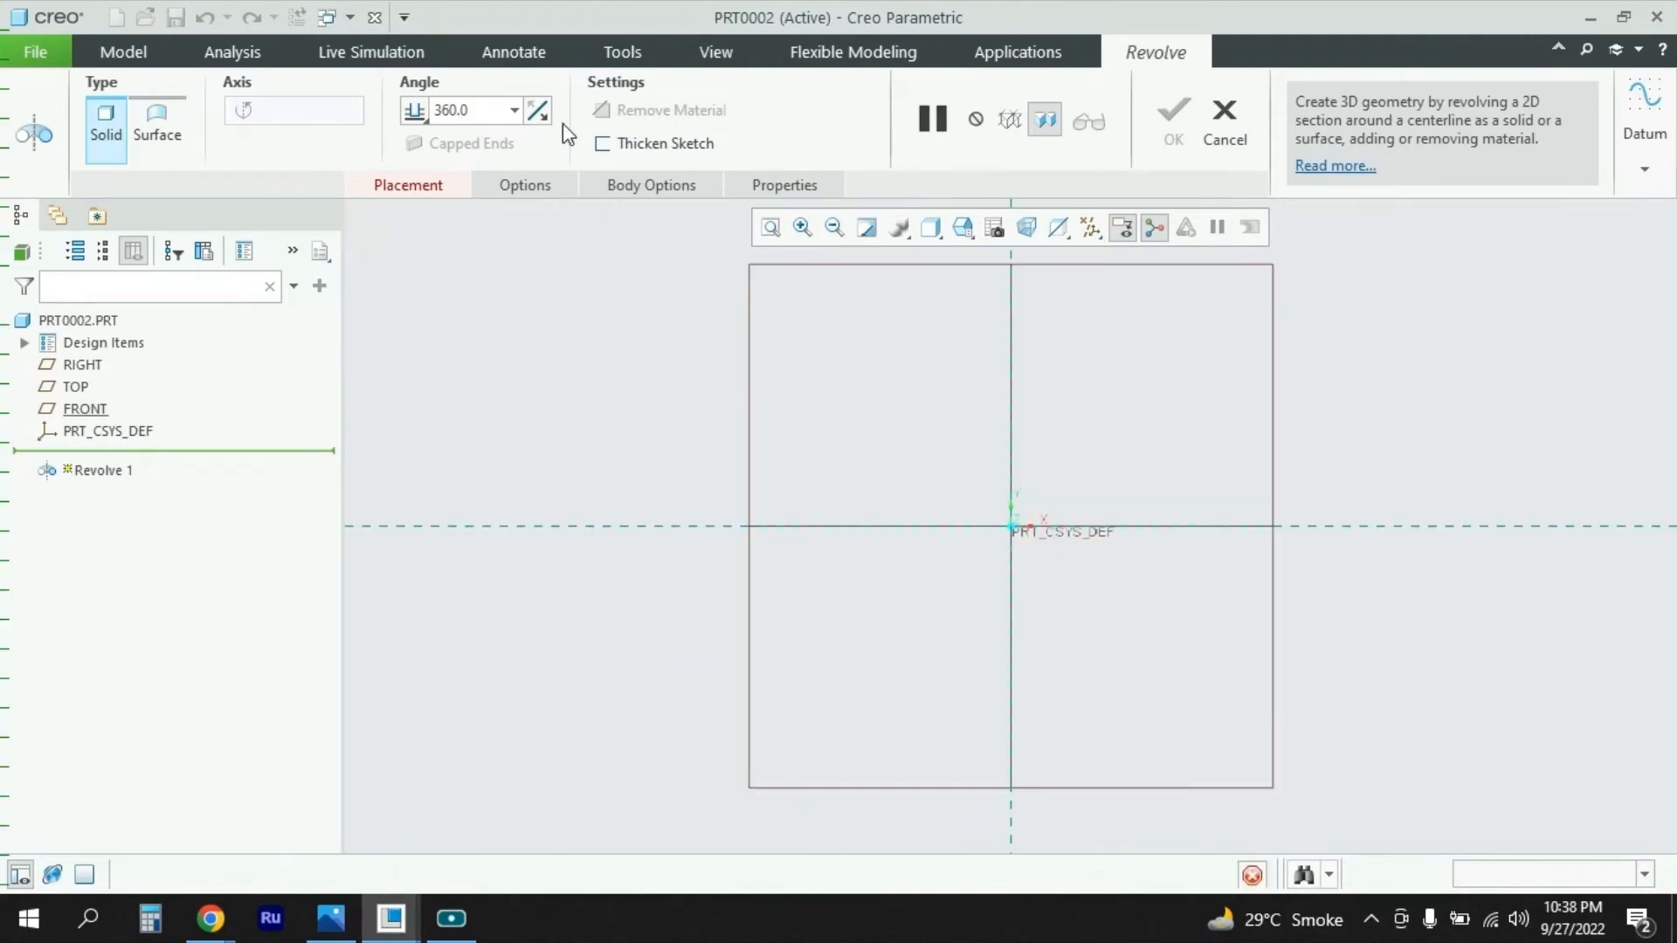
{"action": "left_click", "coordinate": [965, 84]}
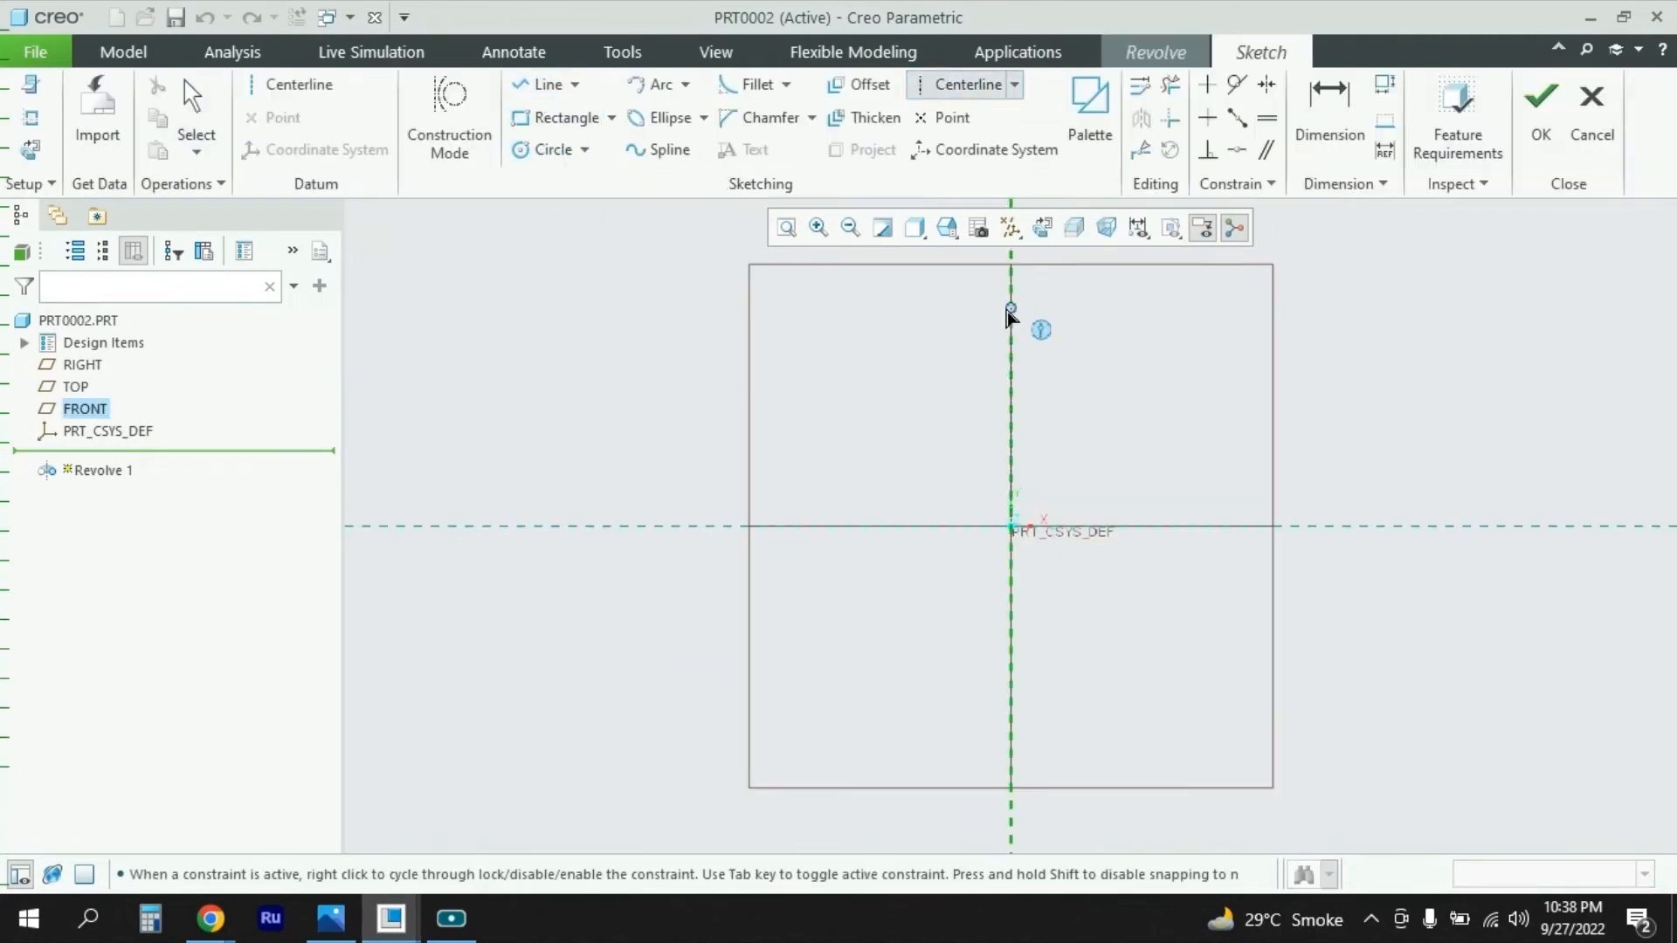
{"action": "left_click", "coordinate": [1010, 291]}
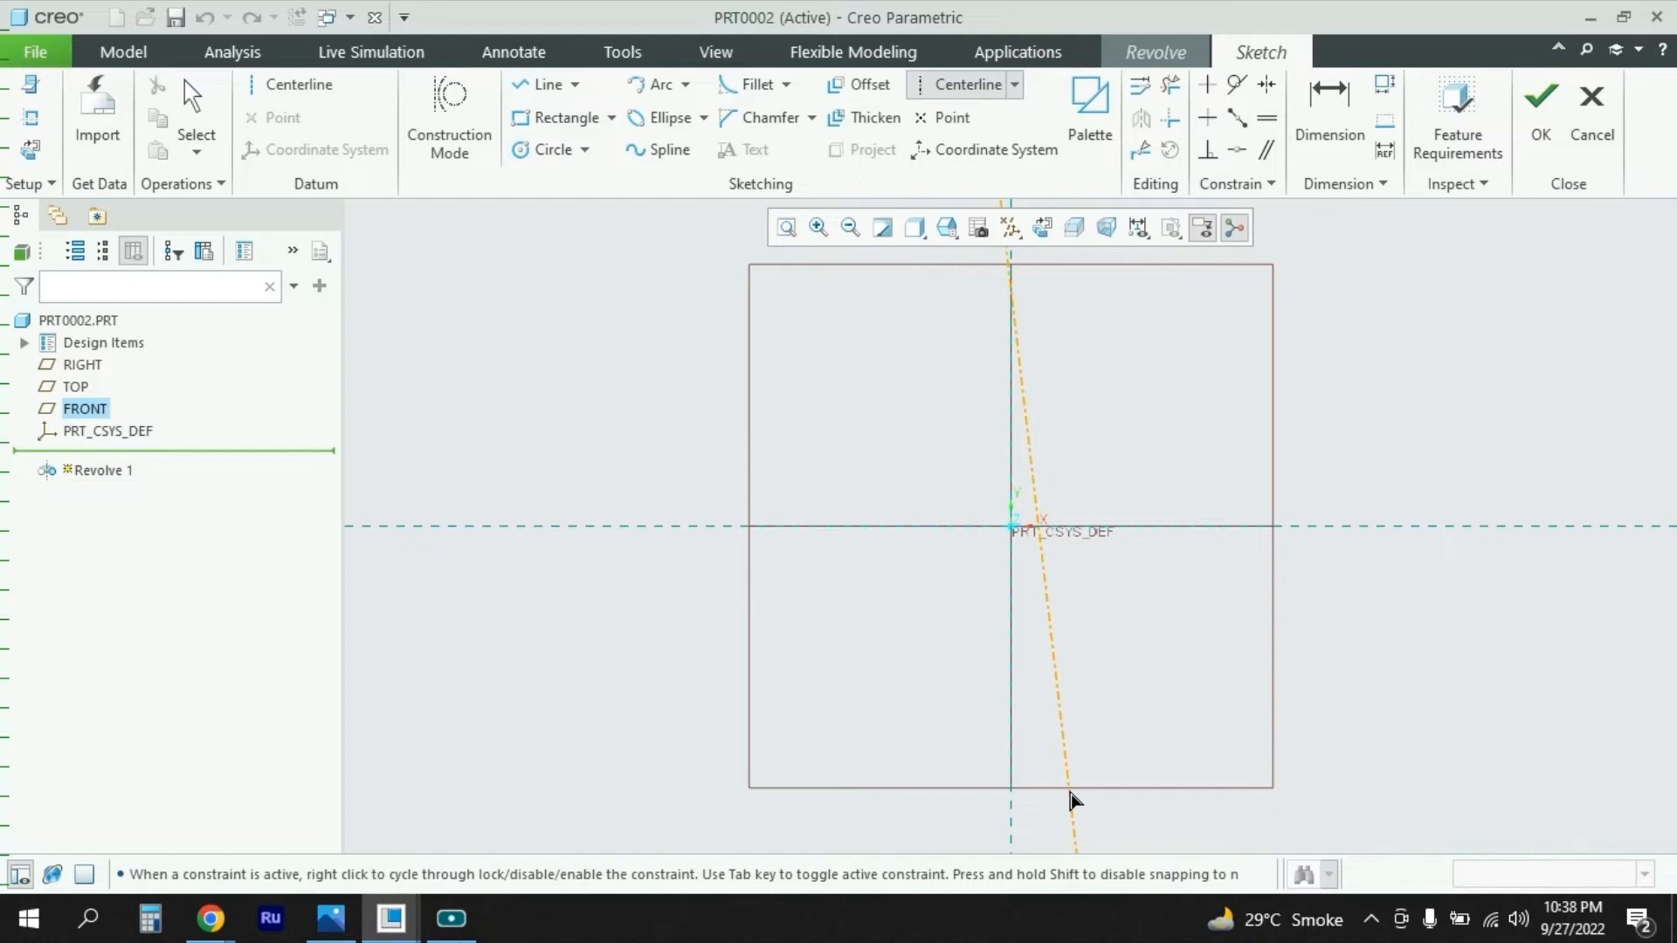
{"action": "left_click", "coordinate": [1014, 774]}
{"action": "middle_click", "coordinate": [758, 603]}
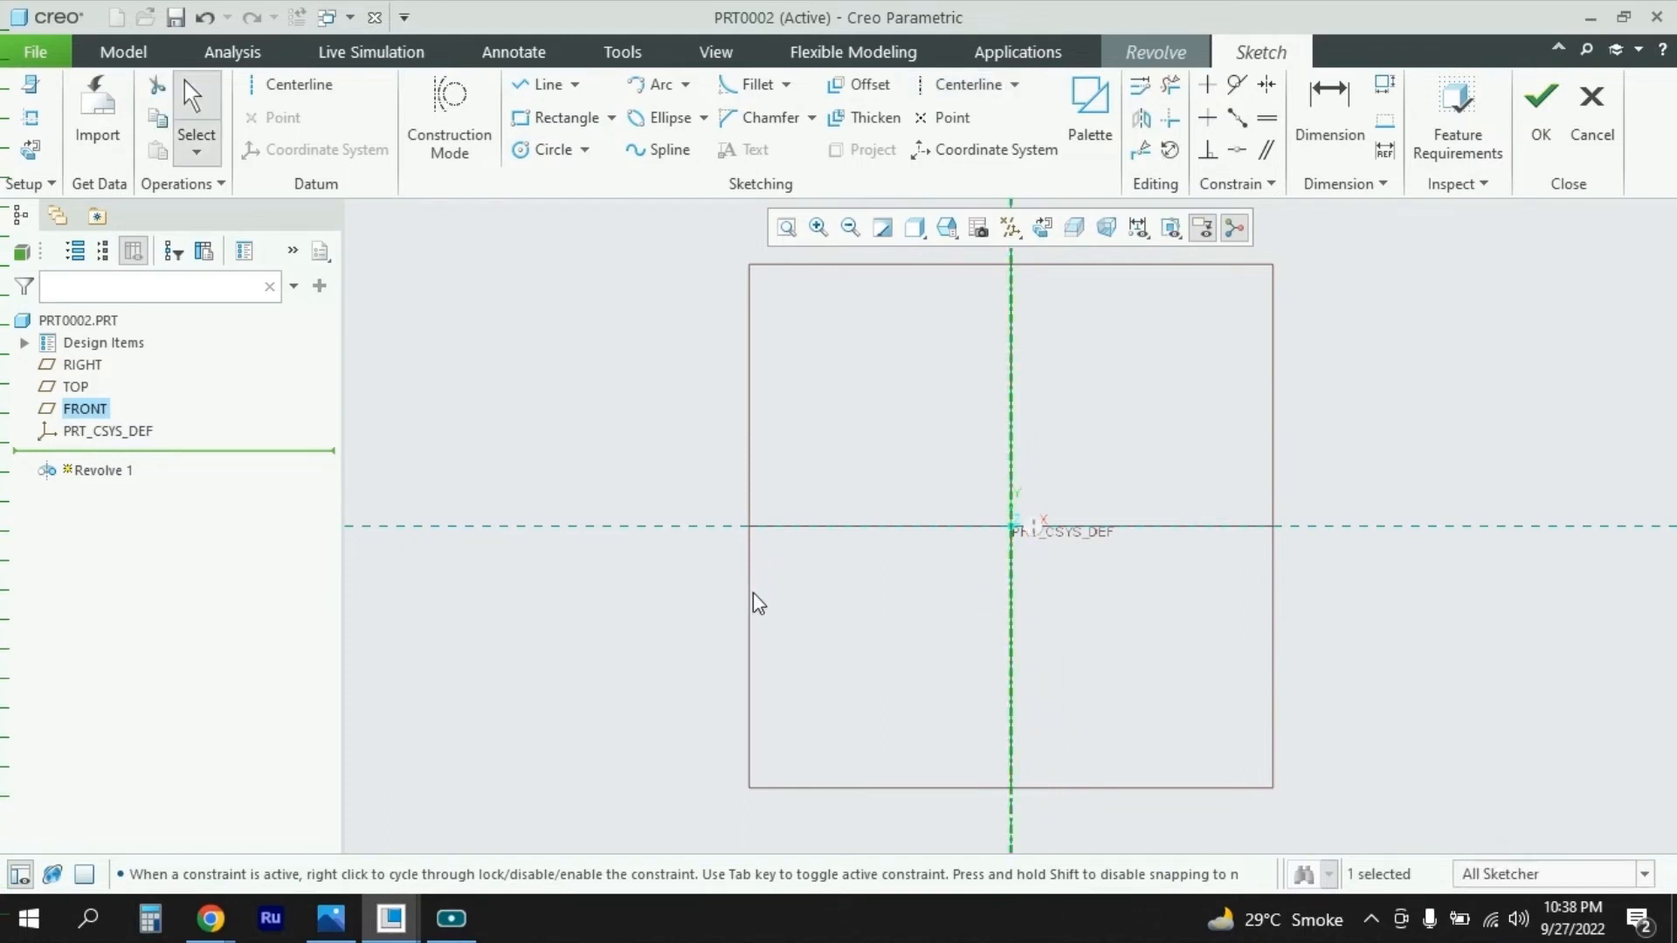
Step: Draw a closed spout half-profile against the centerline, with a top edge about 116 mm, upper side about 192 mm, sloped side and lower side about 74 mm
{"action": "left_click", "coordinate": [543, 85]}
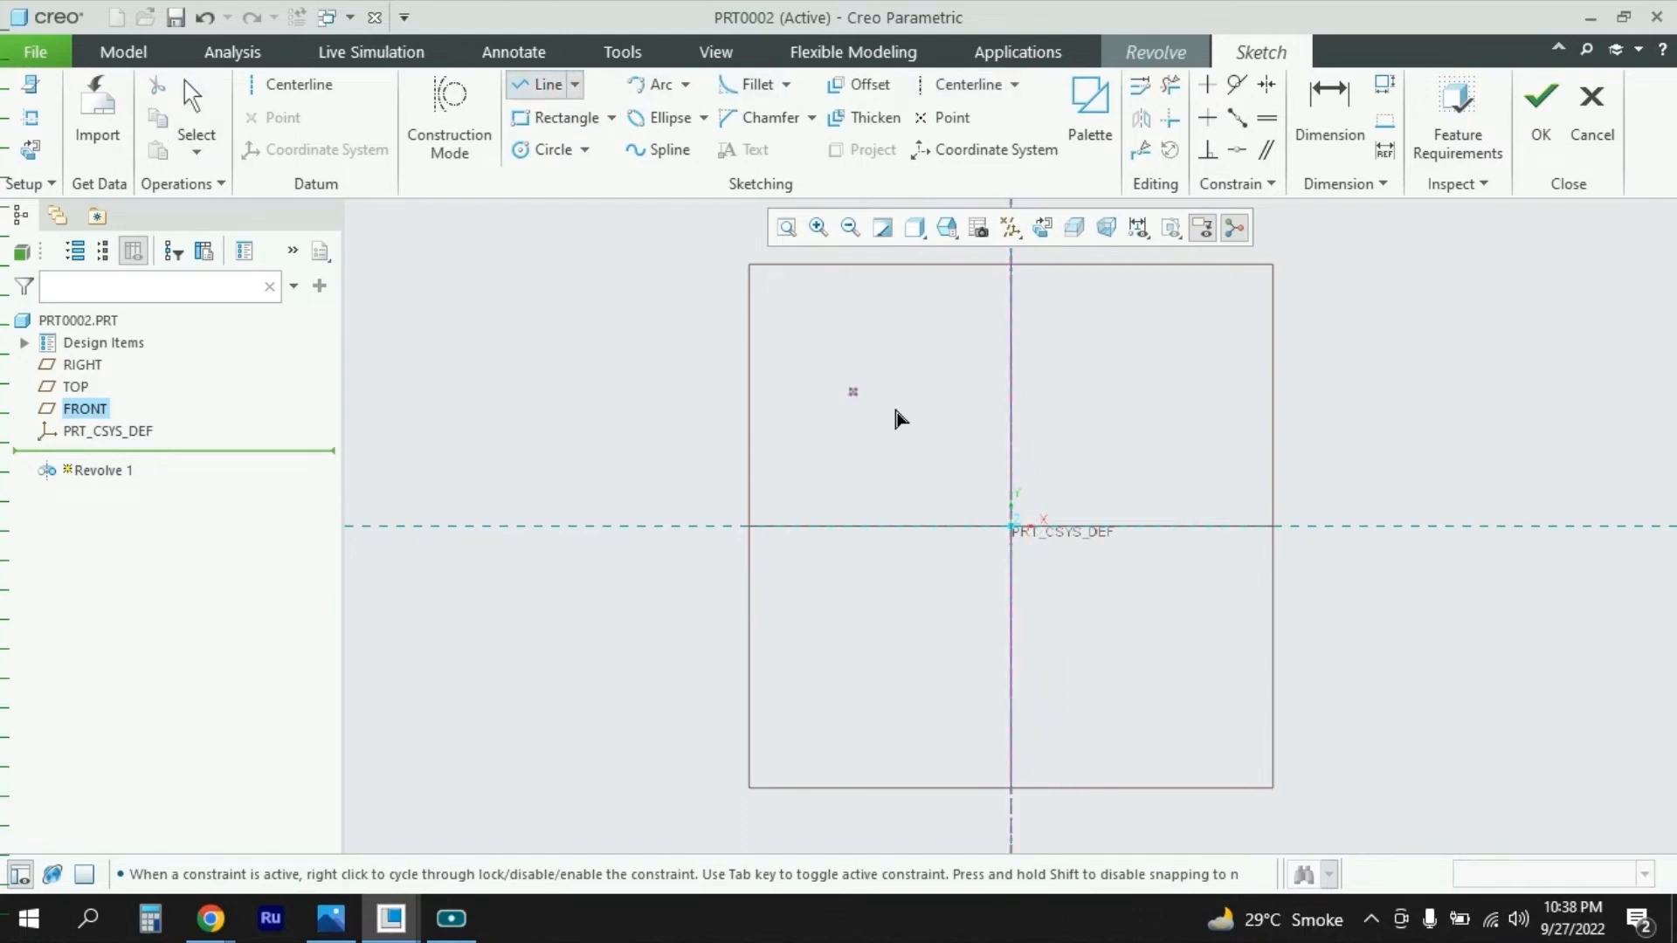
{"action": "left_click", "coordinate": [1010, 345]}
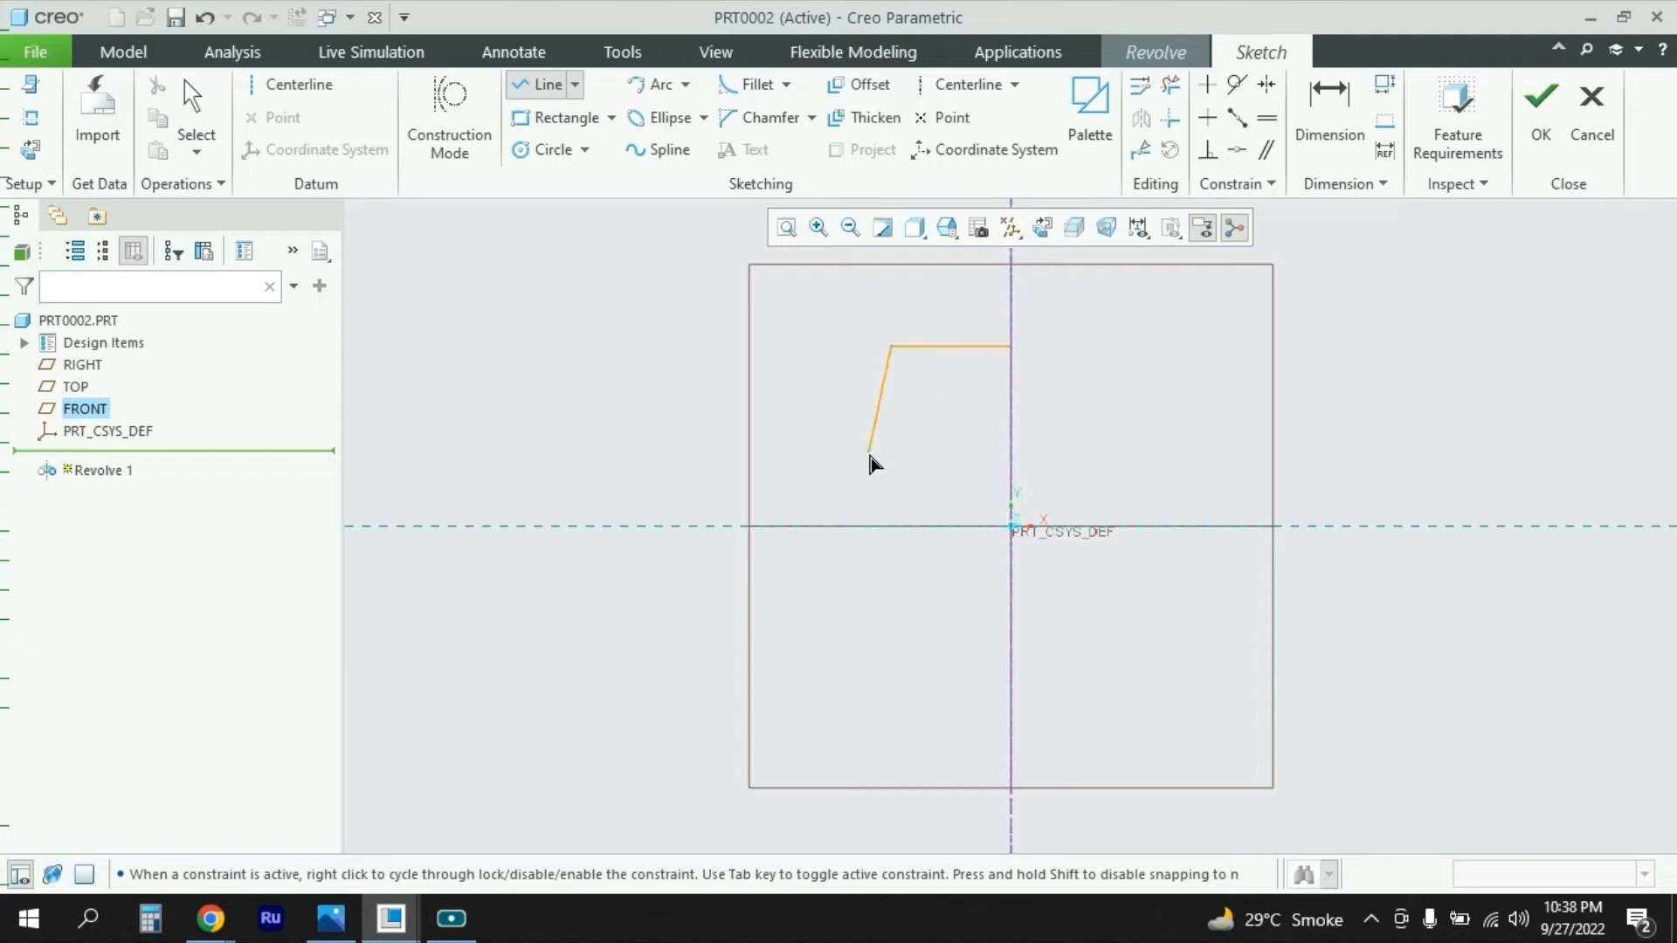
{"action": "left_click", "coordinate": [891, 544]}
{"action": "left_click", "coordinate": [797, 678]}
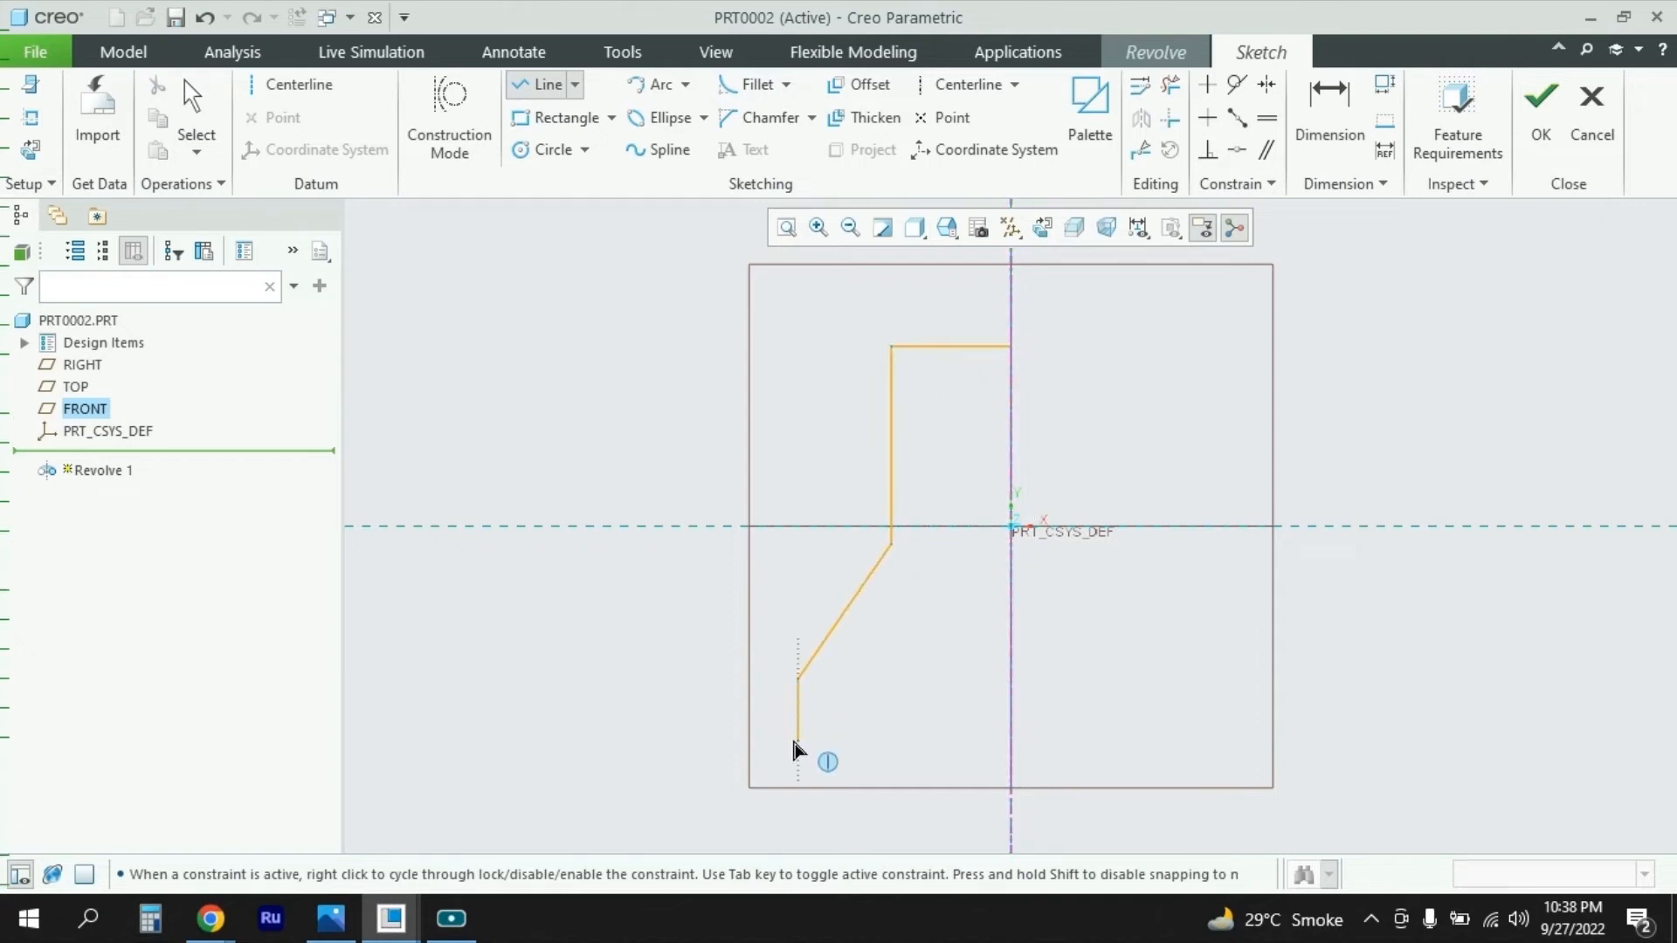
{"action": "left_click", "coordinate": [797, 754]}
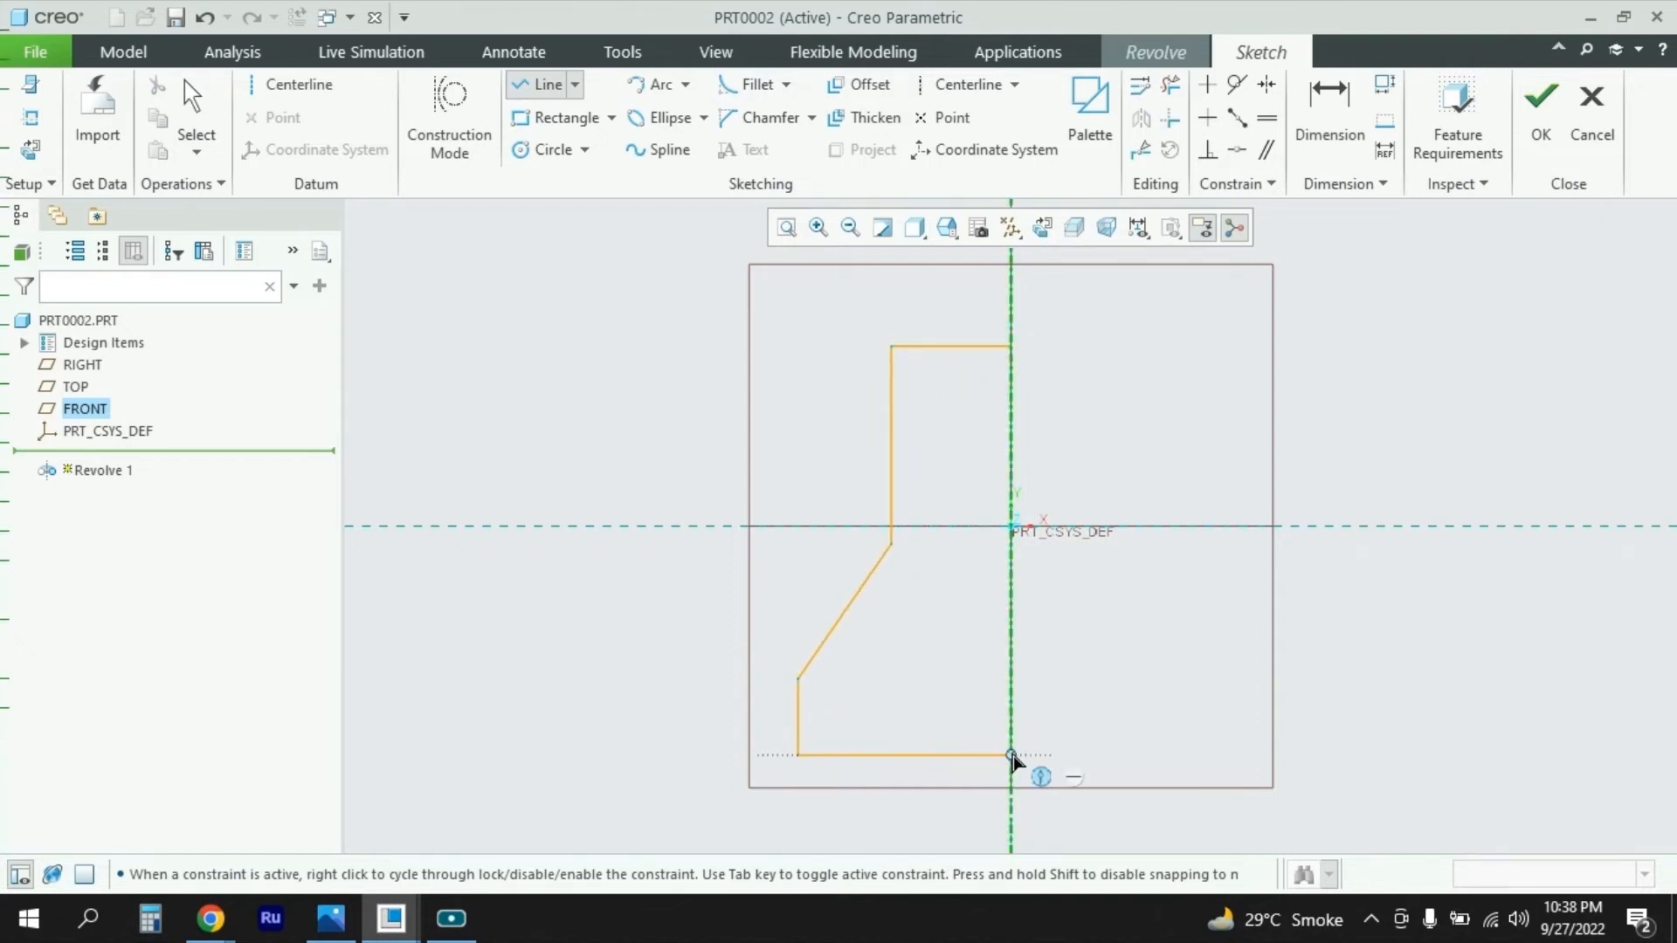
{"action": "left_click", "coordinate": [1011, 755]}
{"action": "left_click", "coordinate": [1010, 347]}
{"action": "middle_click", "coordinate": [1033, 470]}
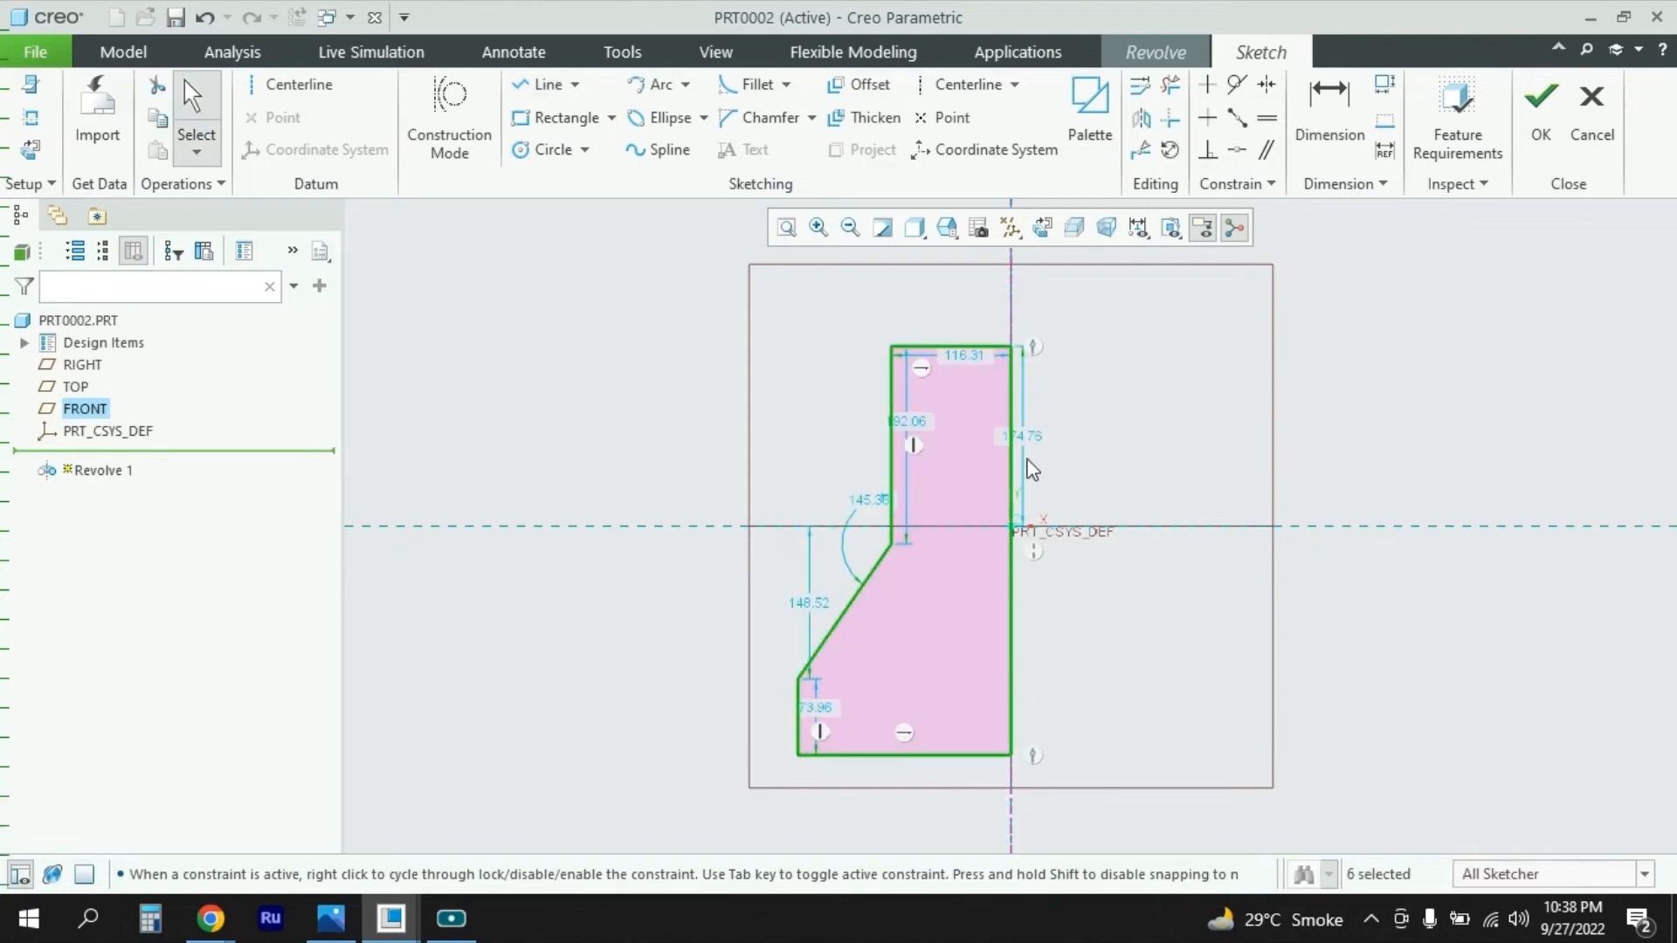
Step: Check the spout's upper diameter in the Bagging Table drawing and set the profile's top edge to 100 mm
{"action": "key", "text": "alt+Tab"}
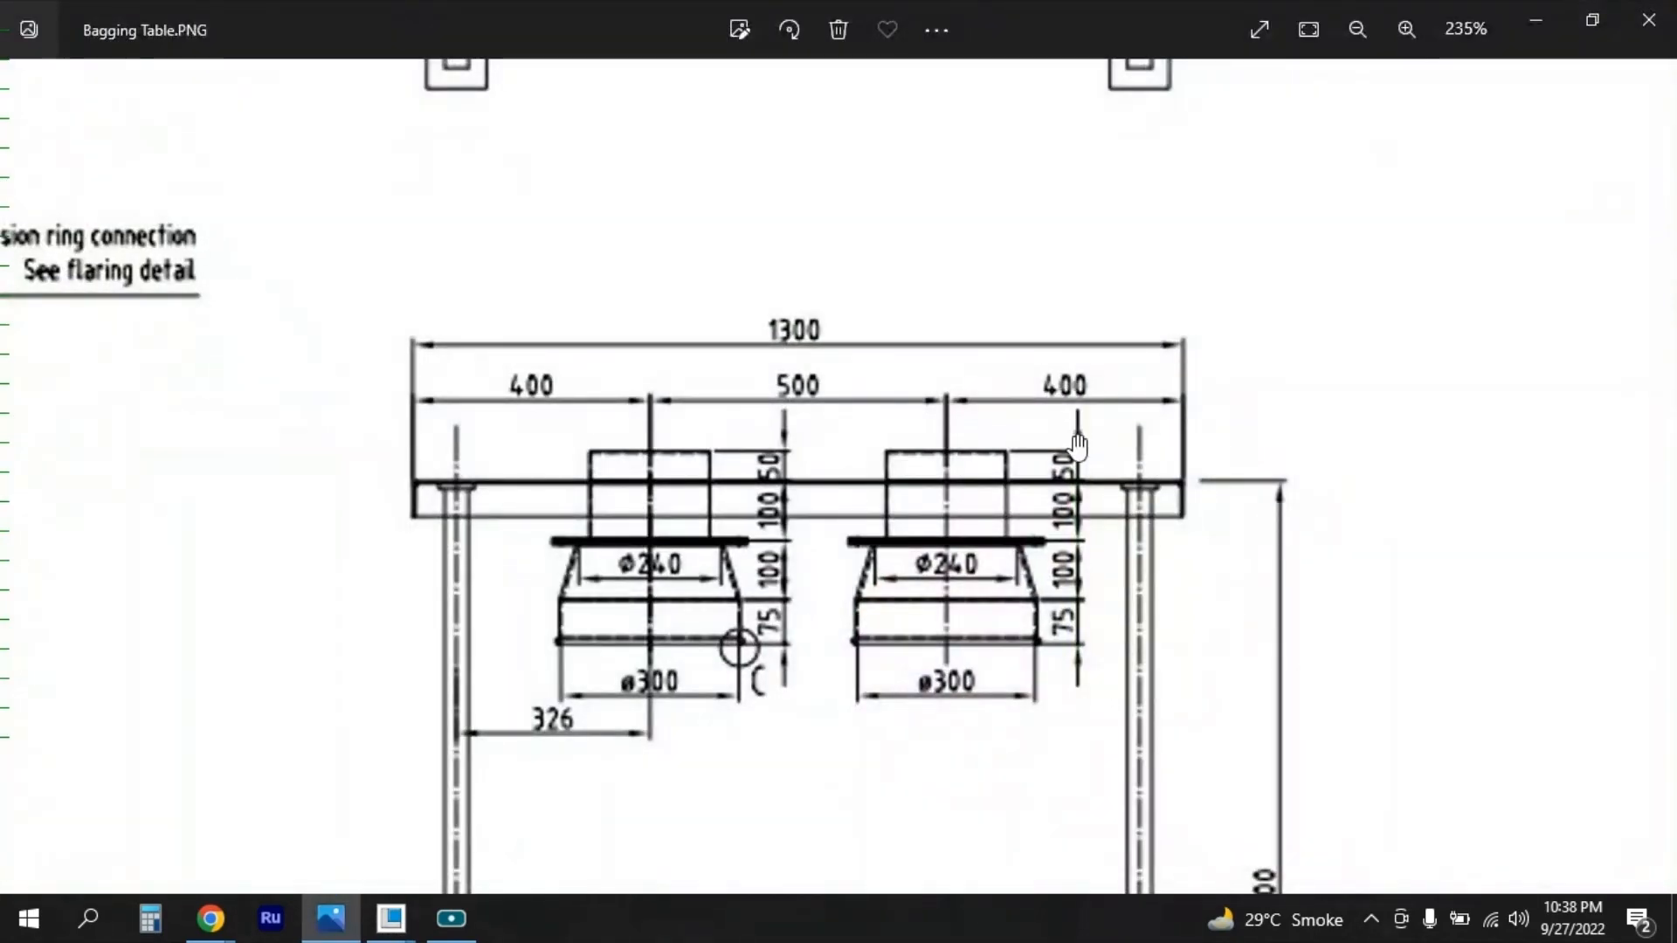
{"action": "scroll", "coordinate": [1079, 443], "scroll_direction": "up", "scroll_amount": 3}
{"action": "scroll", "coordinate": [1084, 443], "scroll_direction": "down", "scroll_amount": 4}
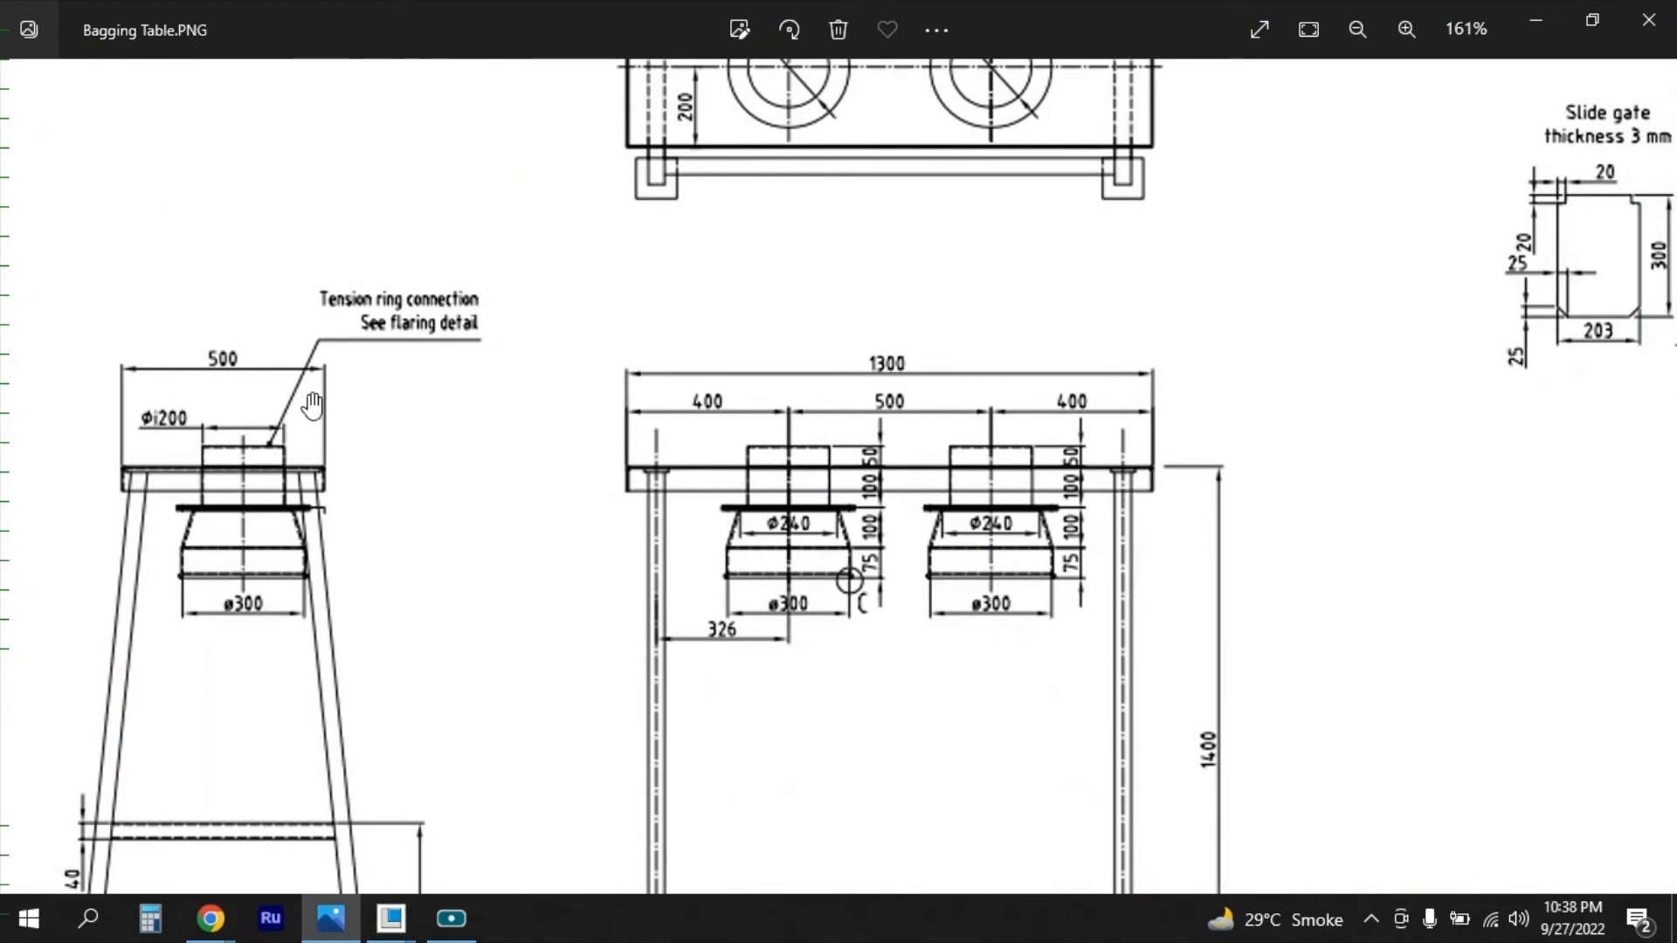
{"action": "key", "text": "alt+Tab"}
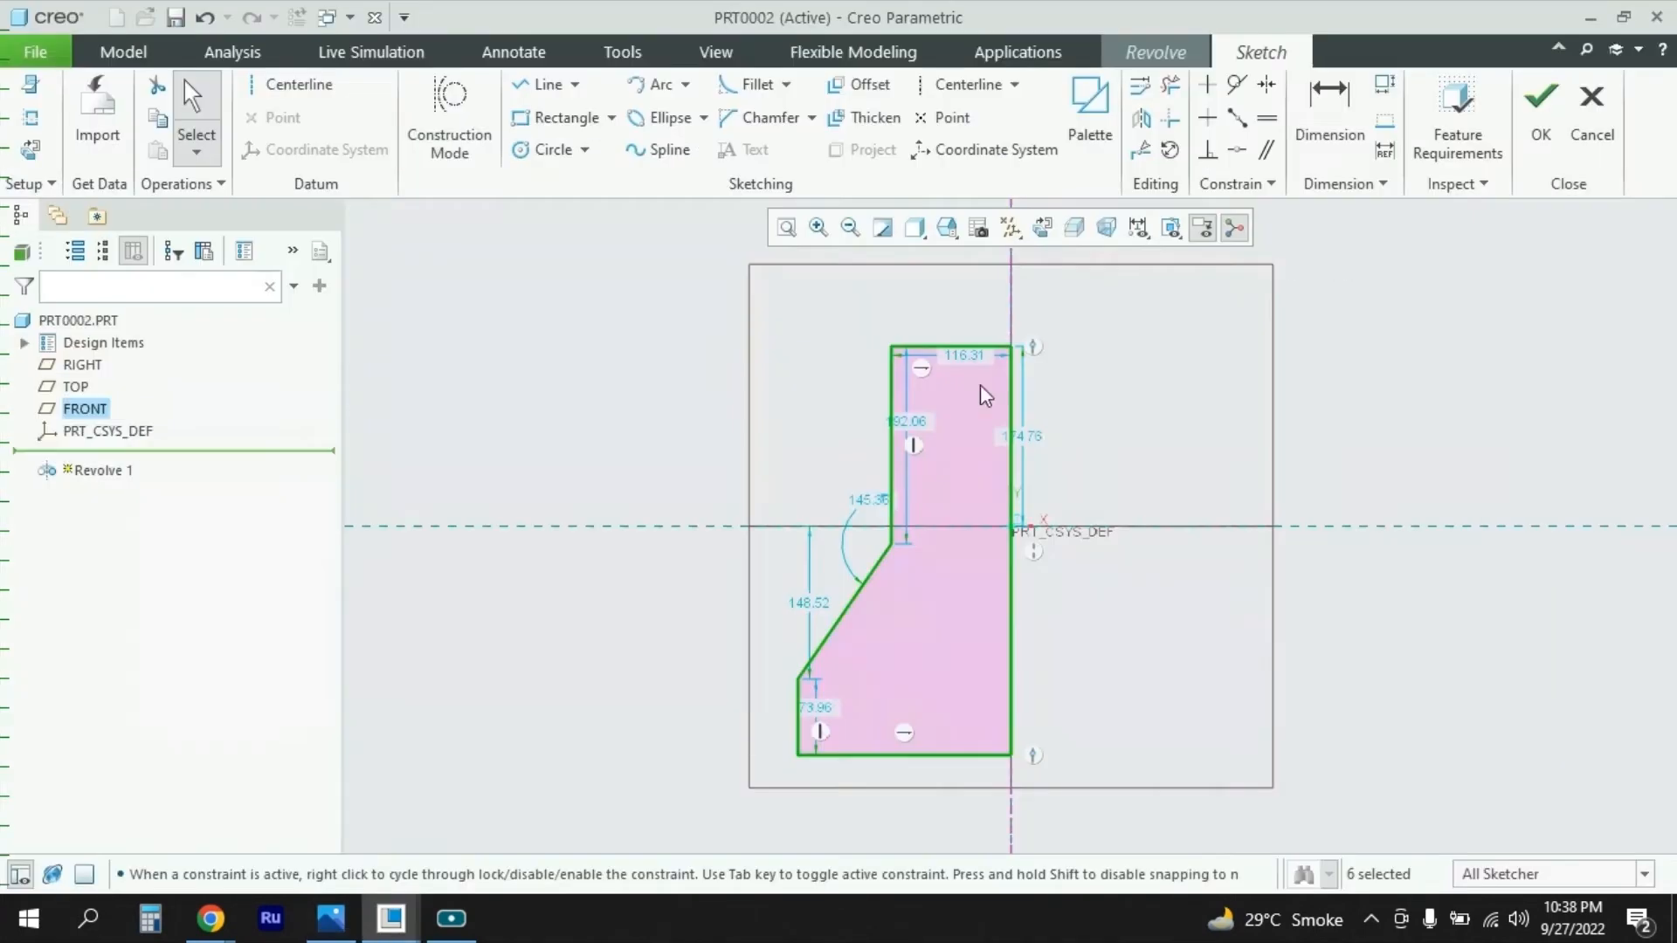
{"action": "double_click", "coordinate": [962, 360]}
{"action": "type", "text": "1"}
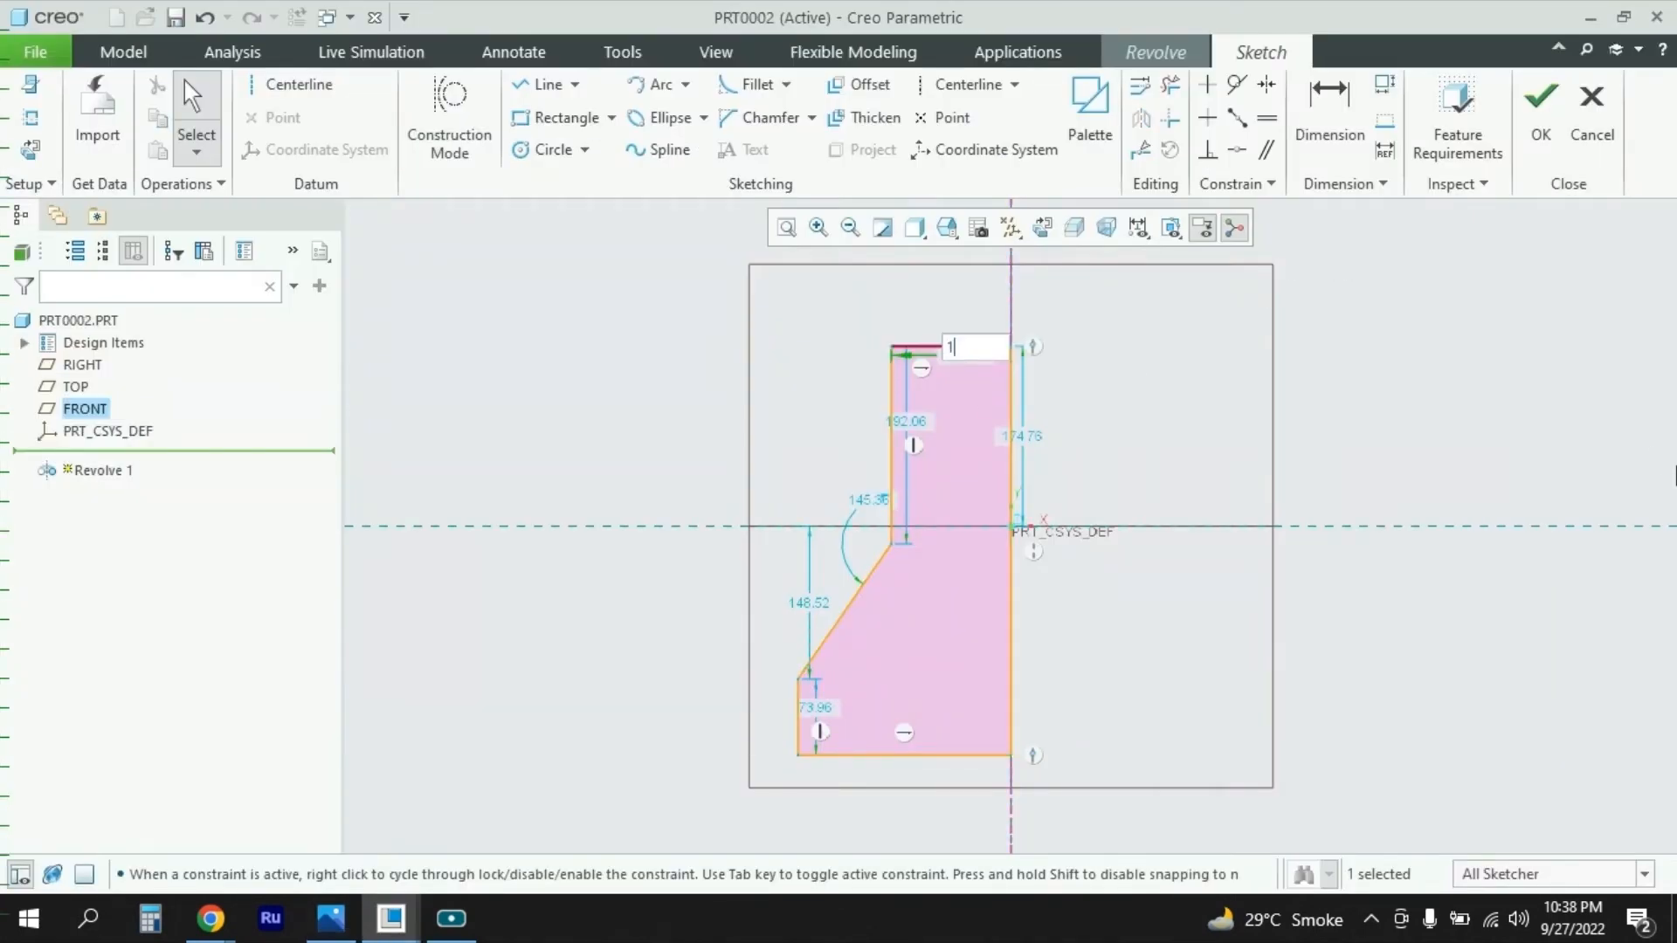
{"action": "type", "text": "00"}
{"action": "key", "text": "Return"}
Step: Check the spout heights in the drawing and set the profile's upper vertical side to 150 mm
{"action": "key", "text": "alt+Tab"}
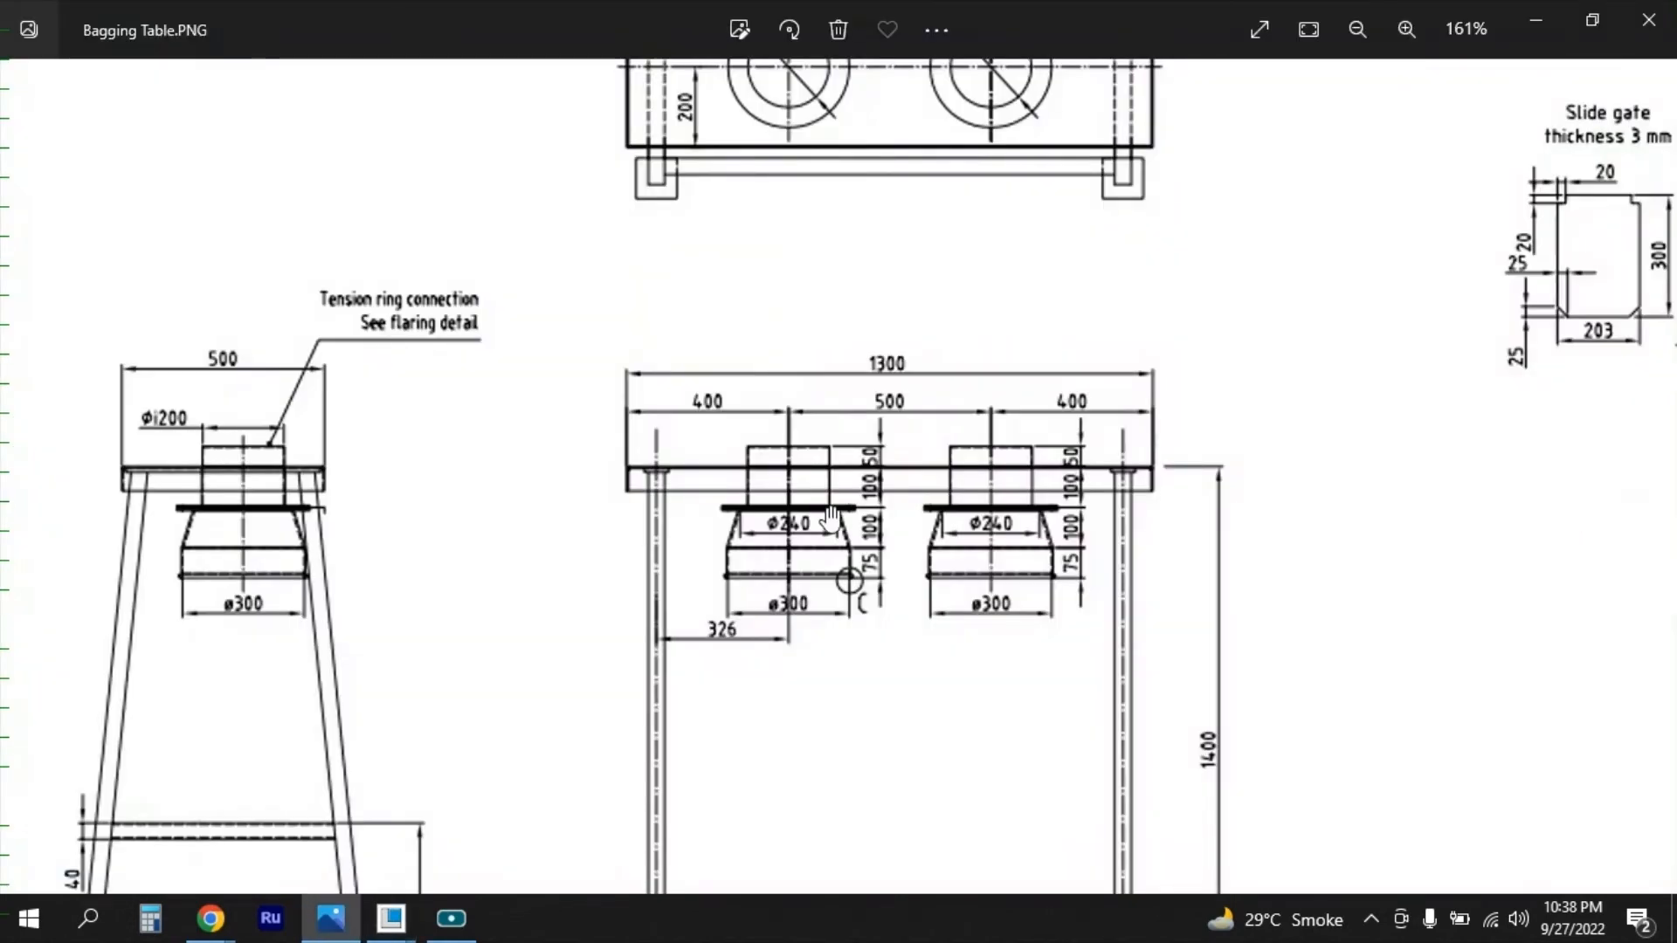
{"action": "scroll", "coordinate": [767, 490], "scroll_direction": "down", "scroll_amount": 1}
{"action": "scroll", "coordinate": [767, 491], "scroll_direction": "up", "scroll_amount": 3}
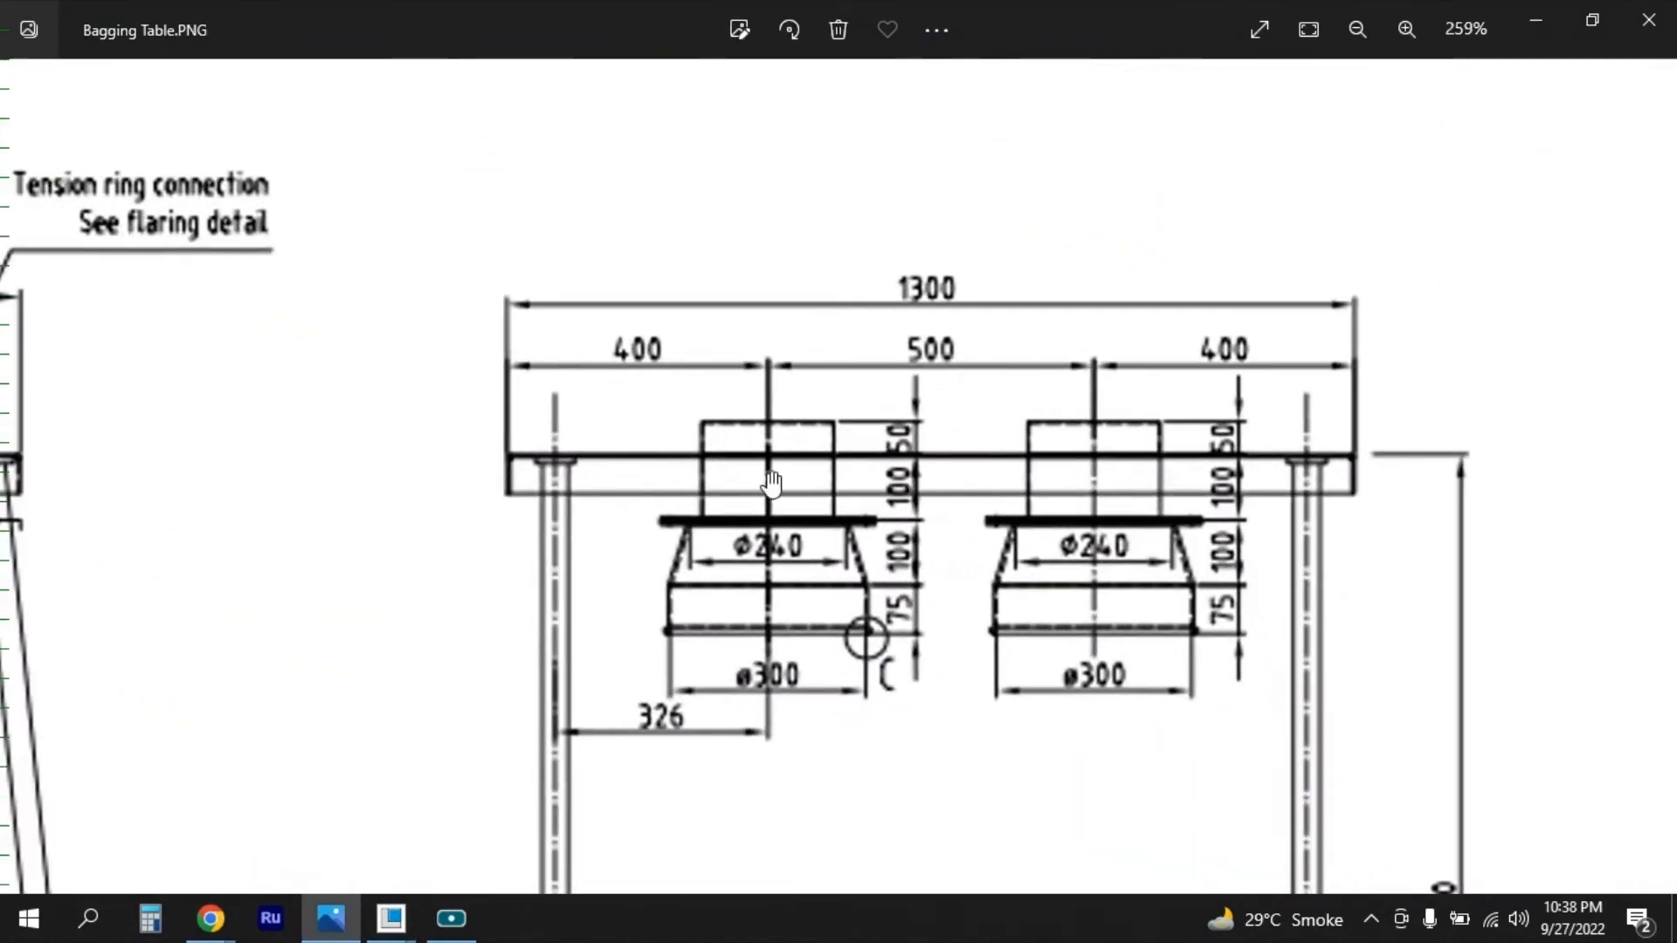
{"action": "key", "text": "alt+Tab"}
{"action": "double_click", "coordinate": [910, 420]}
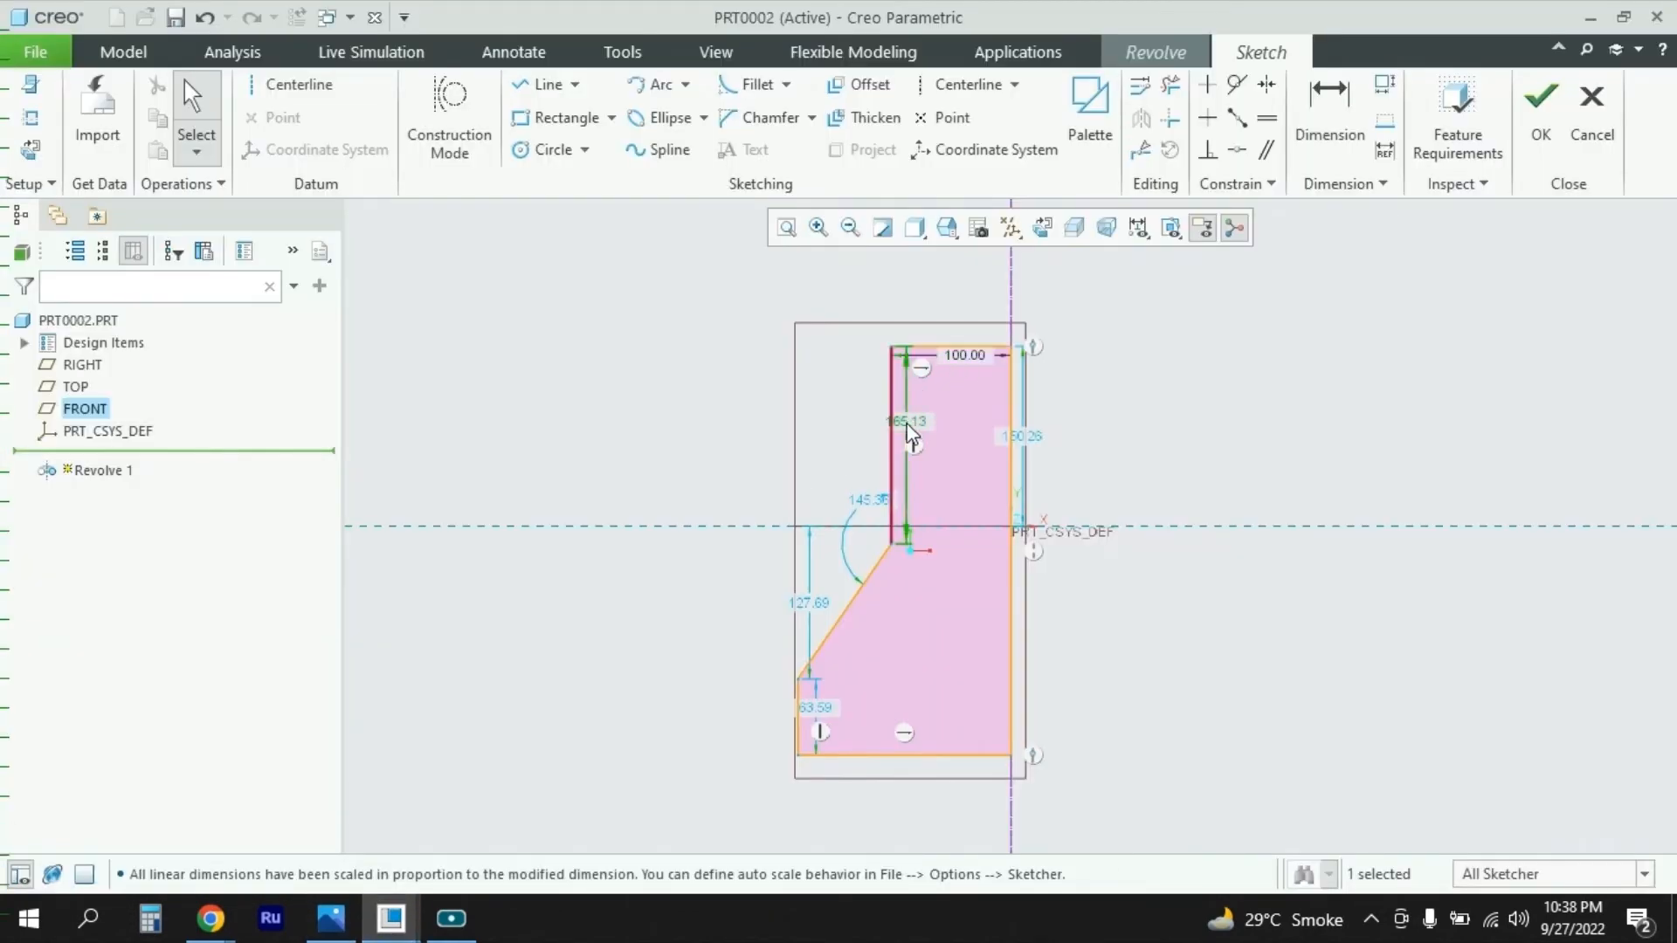
{"action": "type", "text": "150"}
{"action": "key", "text": "Return"}
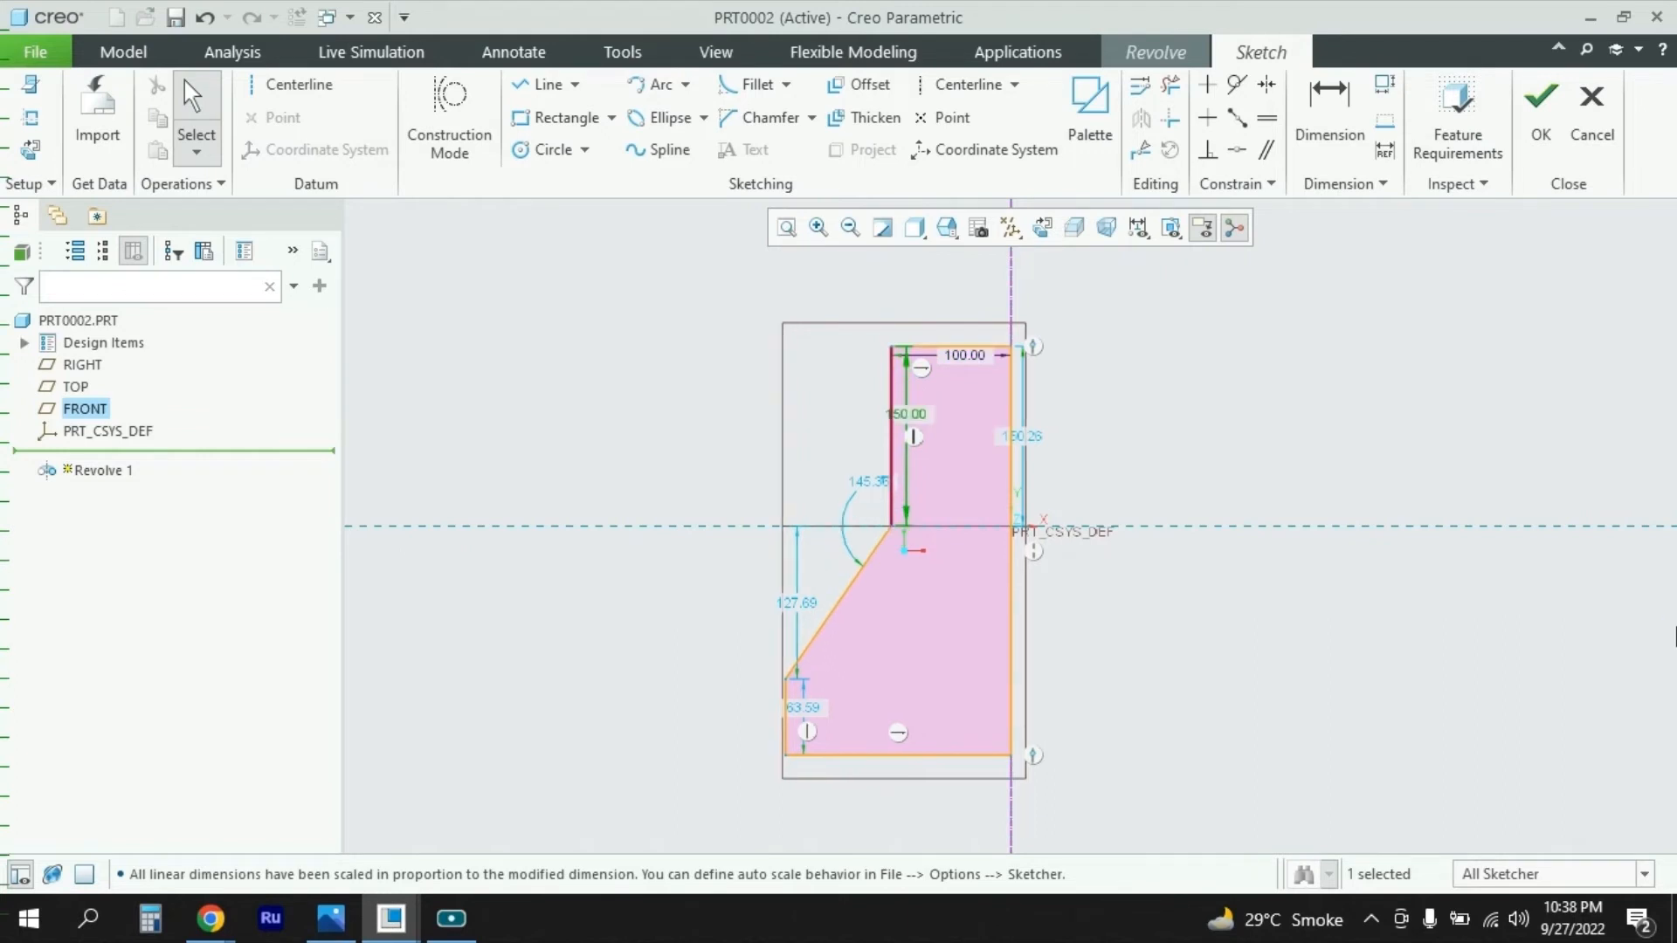
Step: Dimension the vertical height of the profile's sloped section as 100 mm, following the drawing
{"action": "key", "text": "alt+Tab"}
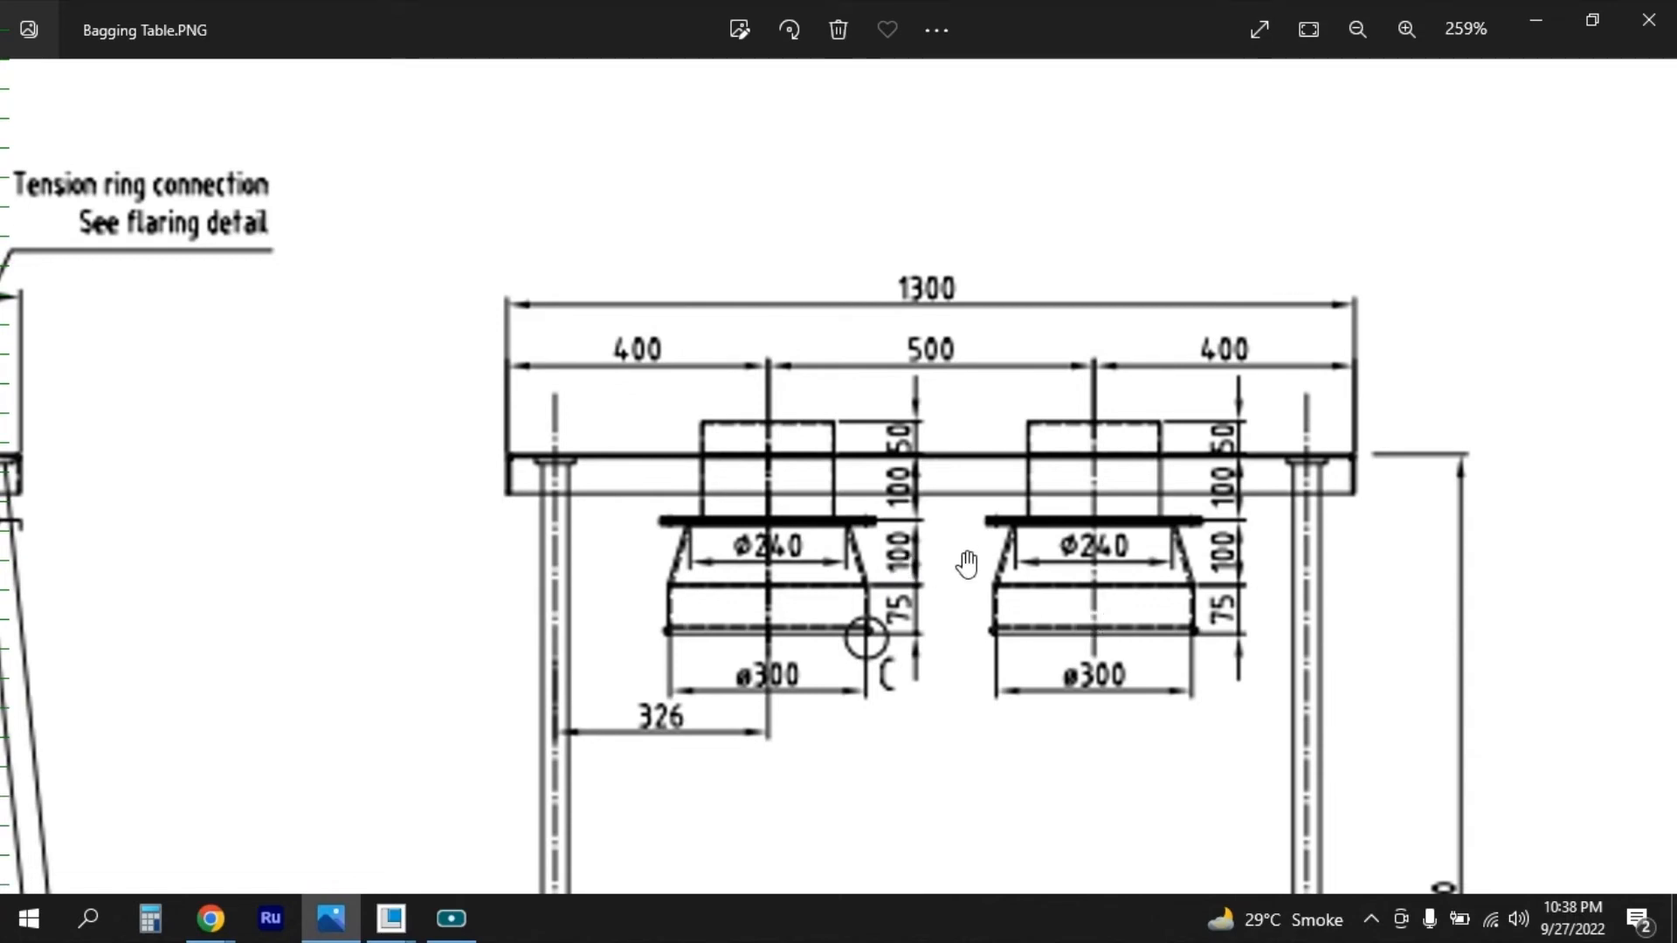
{"action": "key", "text": "alt+Tab"}
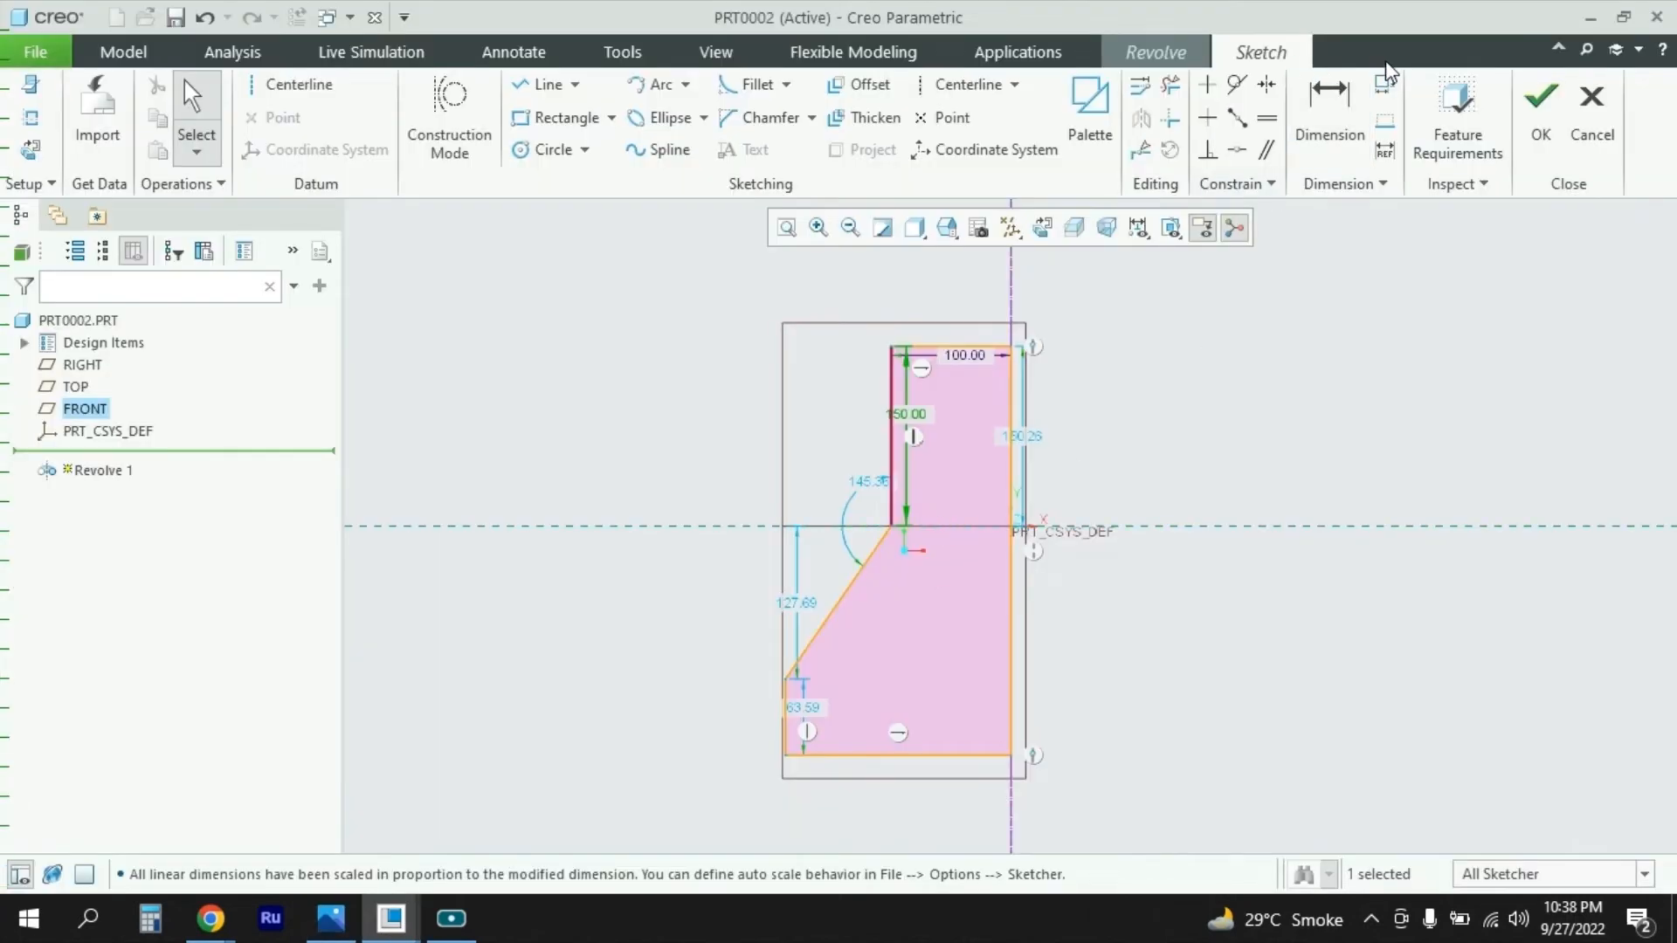
{"action": "left_click", "coordinate": [1329, 105]}
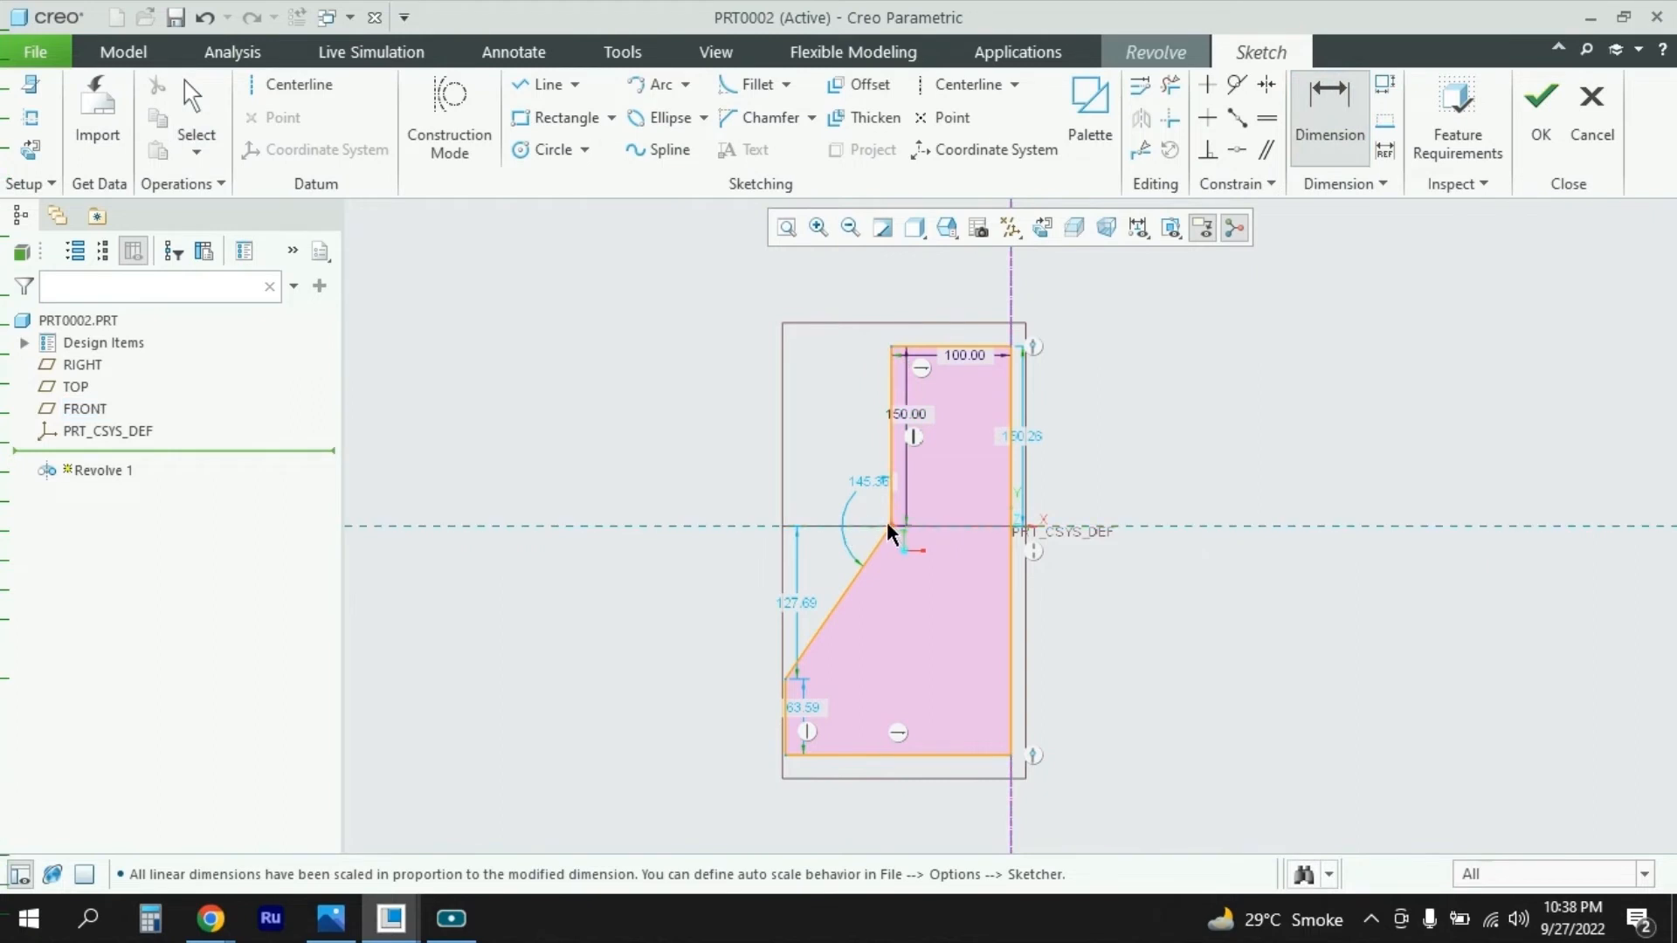
{"action": "left_click", "coordinate": [887, 533]}
{"action": "middle_click", "coordinate": [698, 609]}
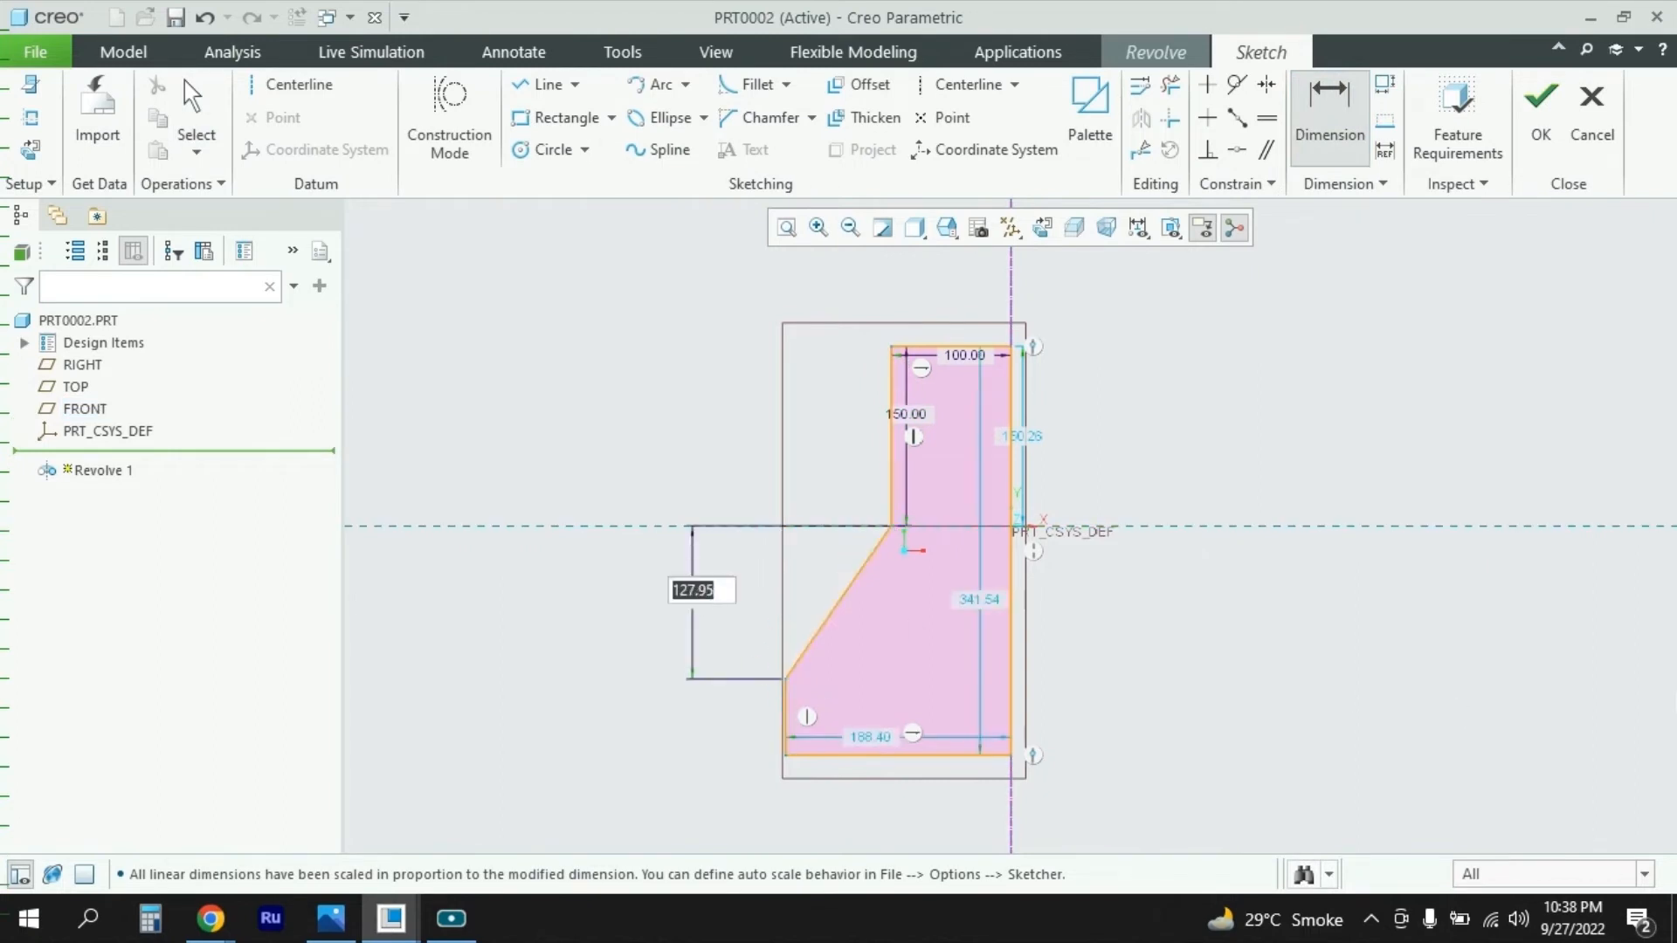
{"action": "key", "text": "Return"}
Step: Dimension the profile's lower vertical side as 75 mm, following the drawing
{"action": "key", "text": "alt+Tab"}
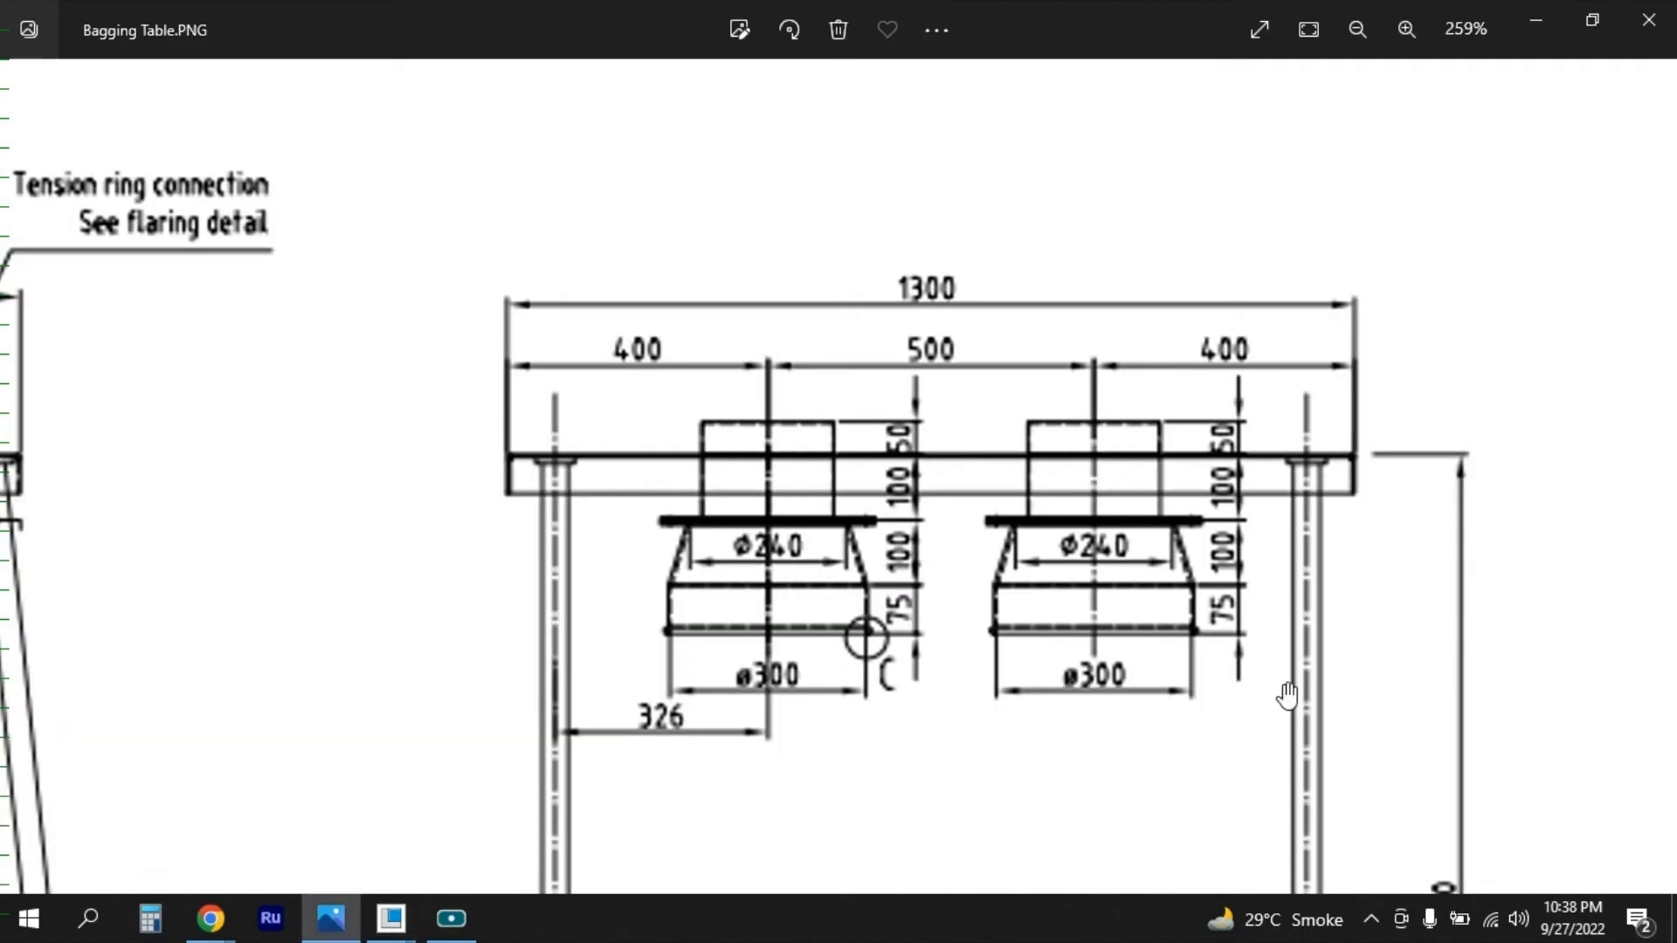
{"action": "key", "text": "alt+Tab"}
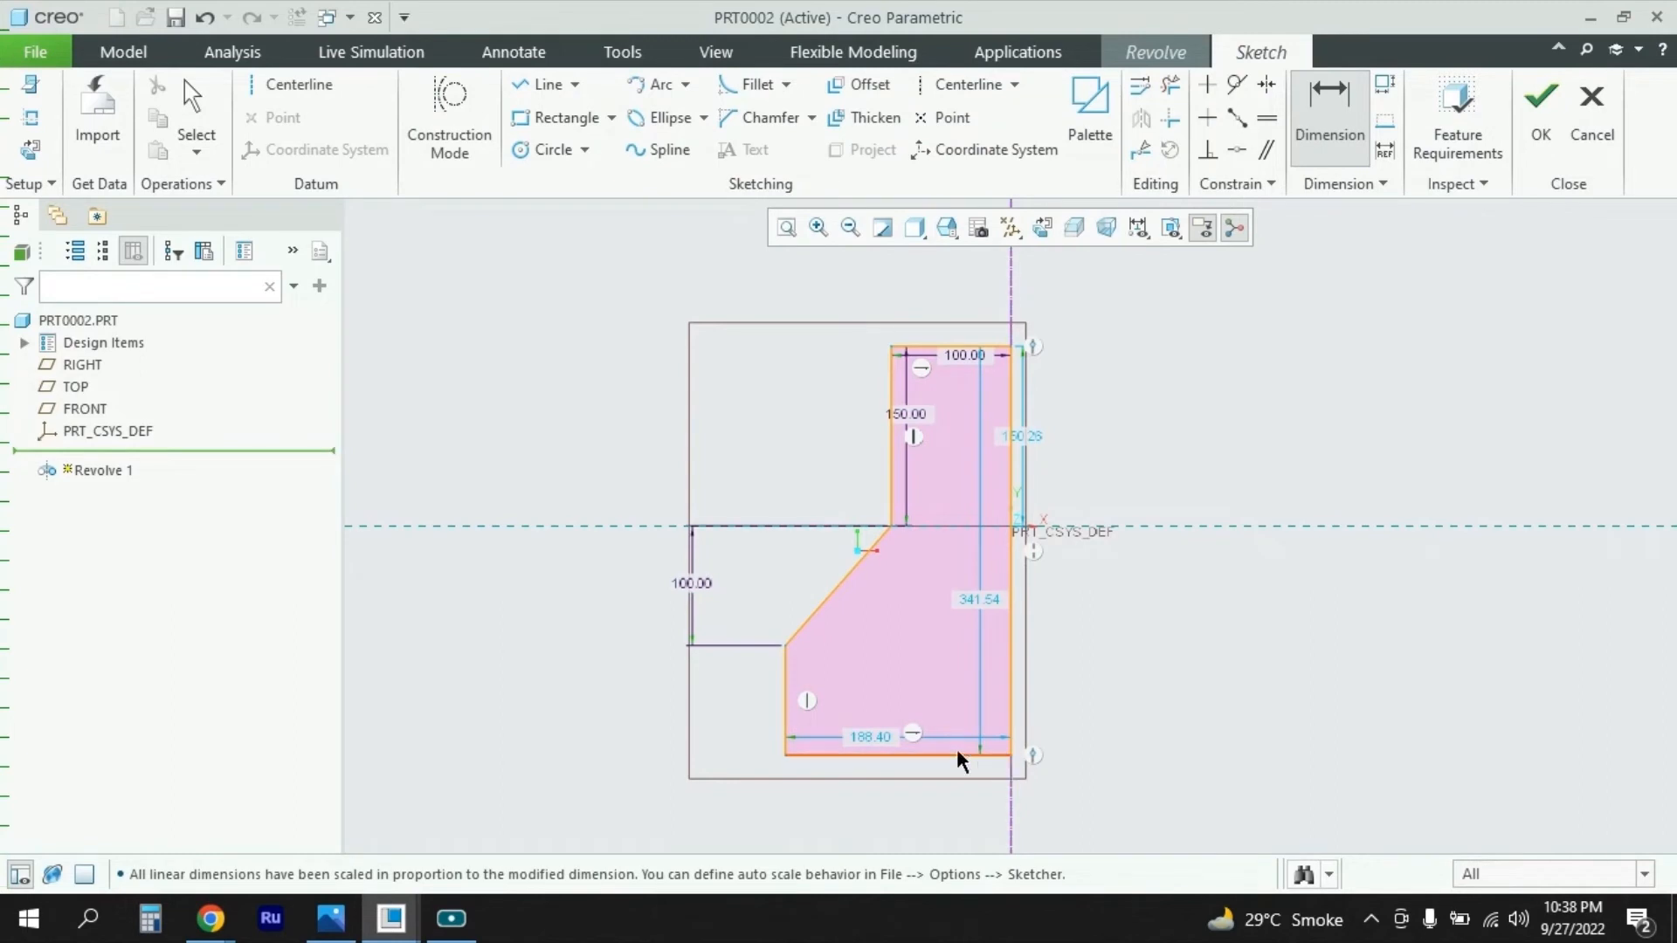
{"action": "left_click", "coordinate": [784, 756]}
{"action": "middle_click", "coordinate": [714, 722]}
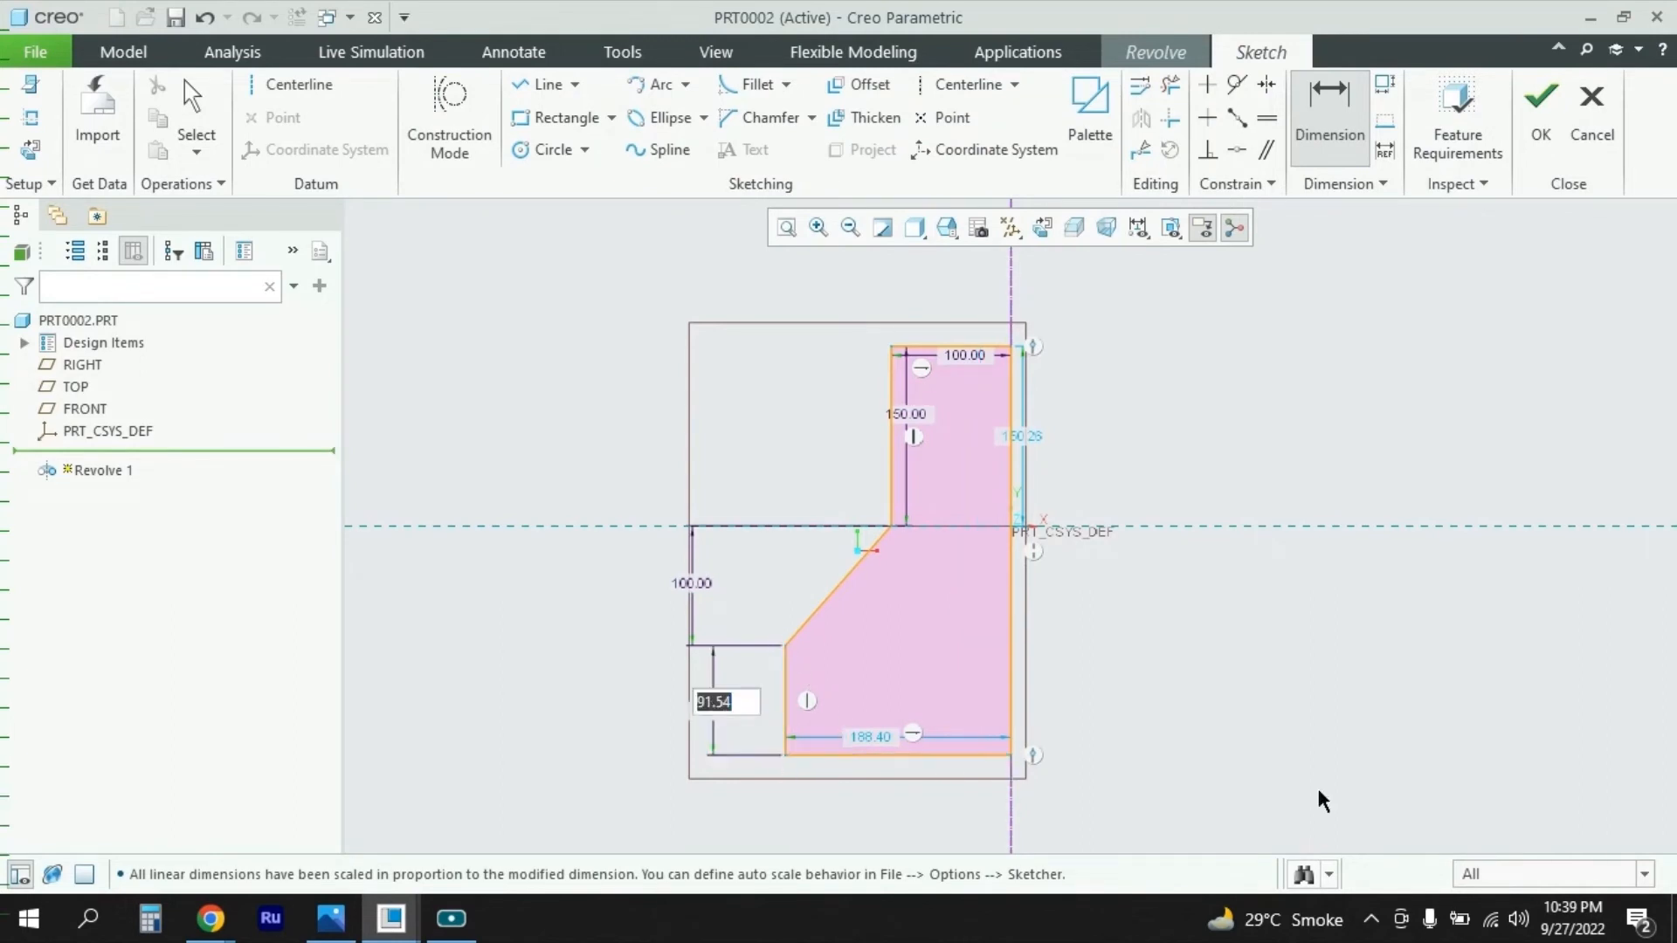
{"action": "key", "text": "Return"}
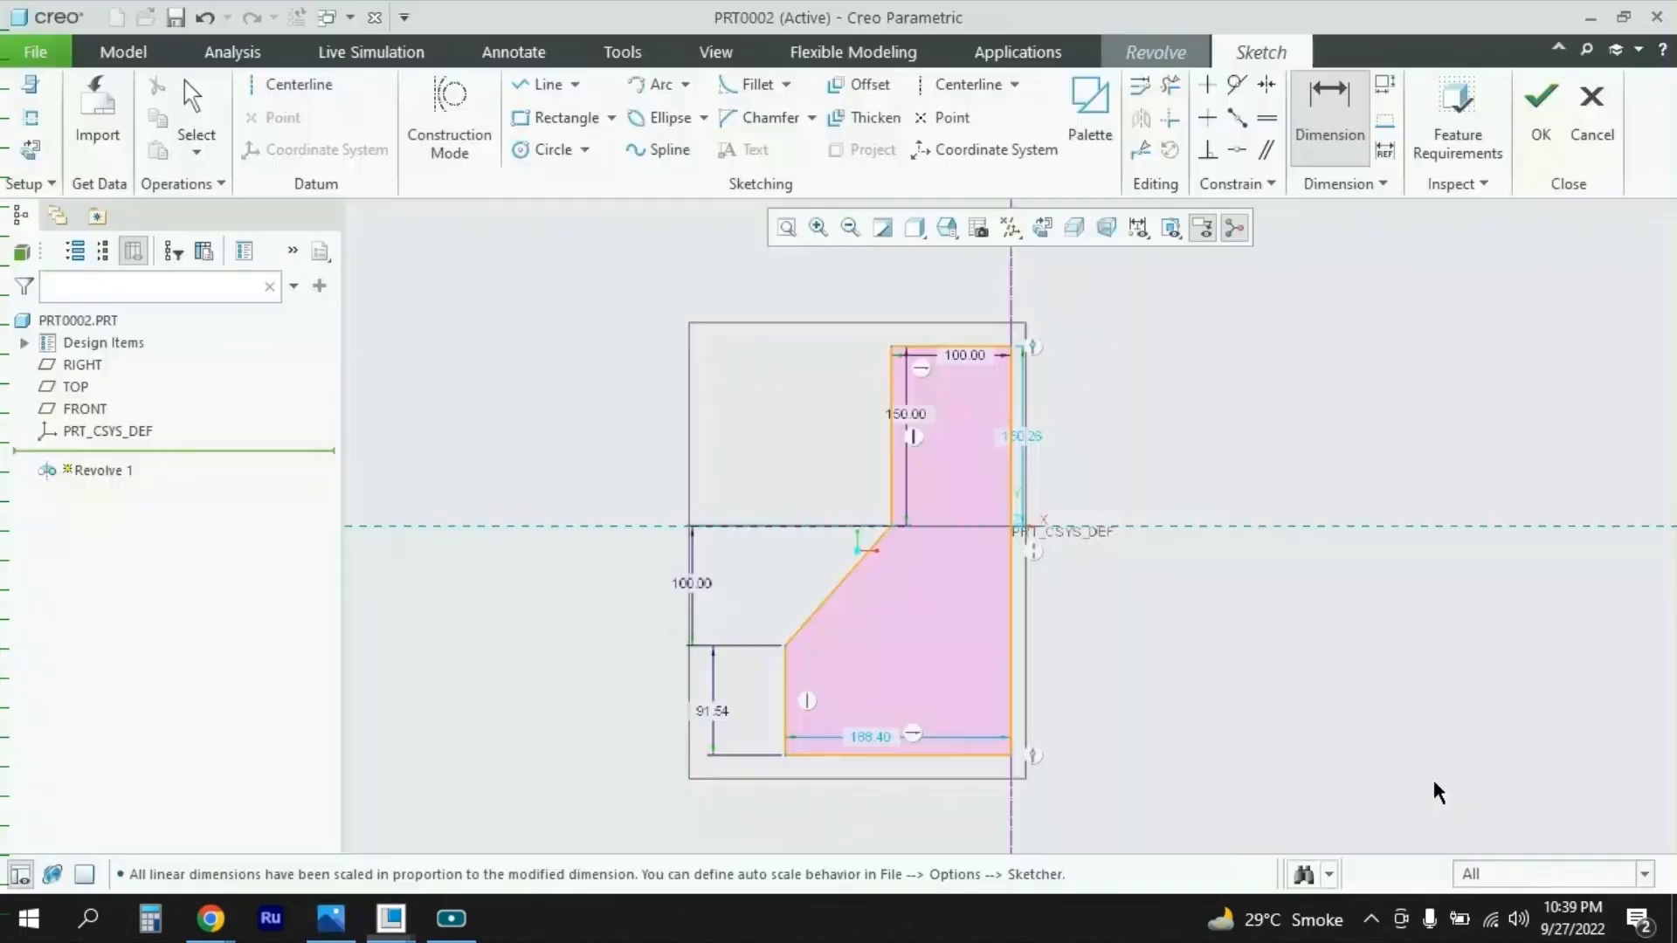
{"action": "key", "text": "7"}
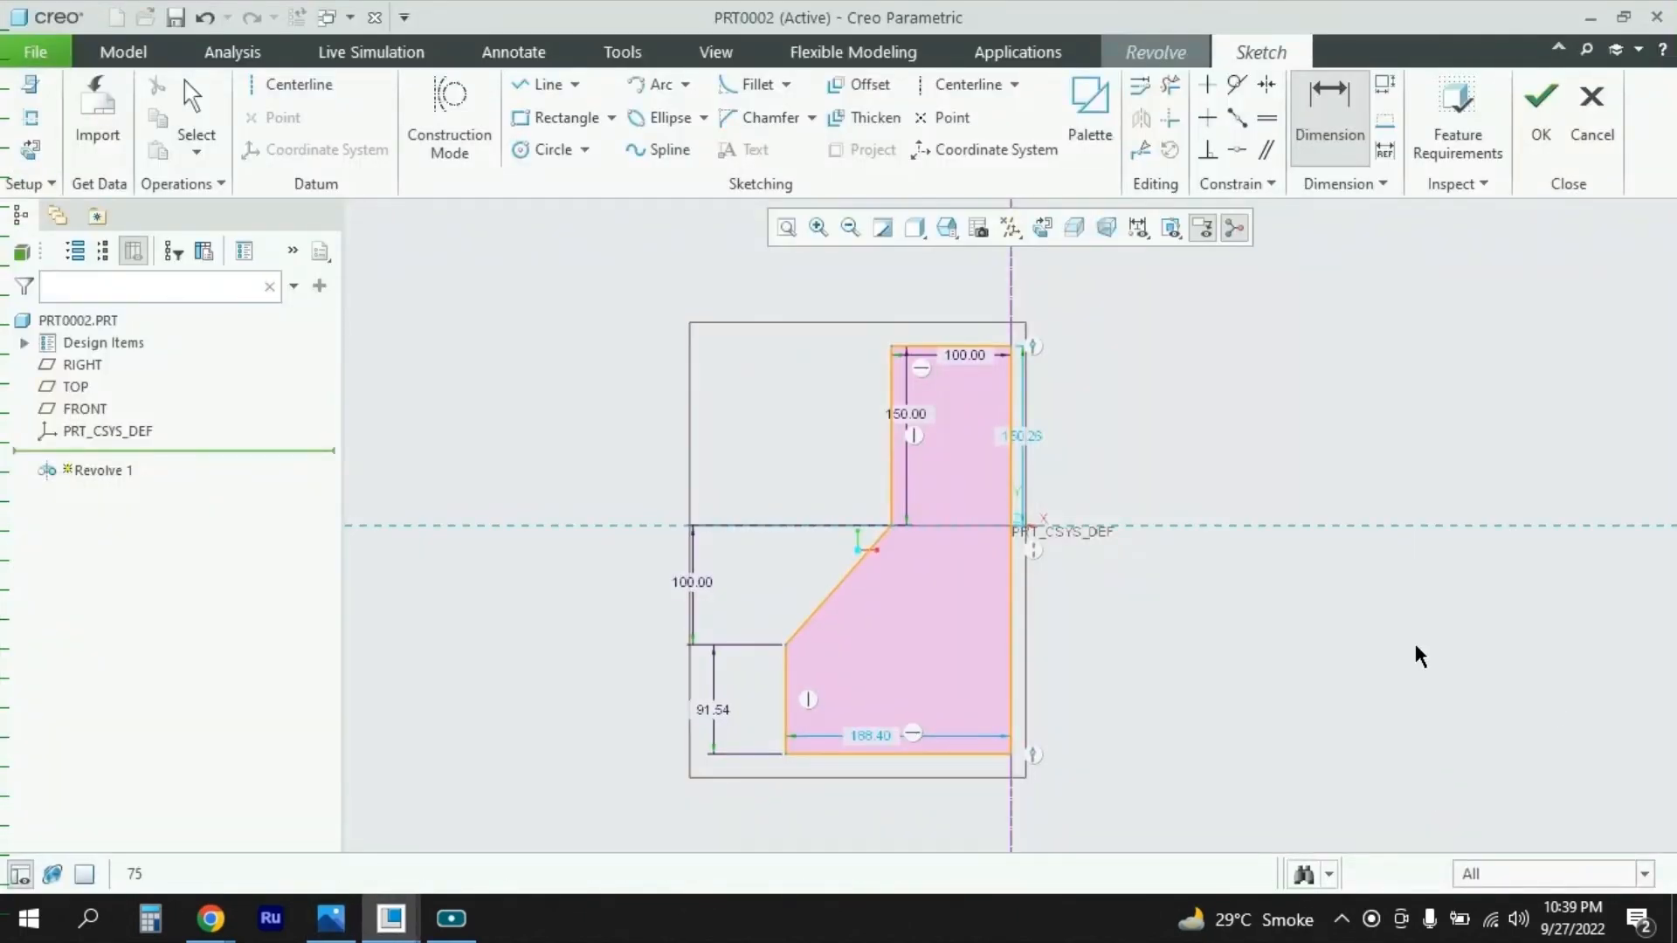
{"action": "double_click", "coordinate": [709, 714]}
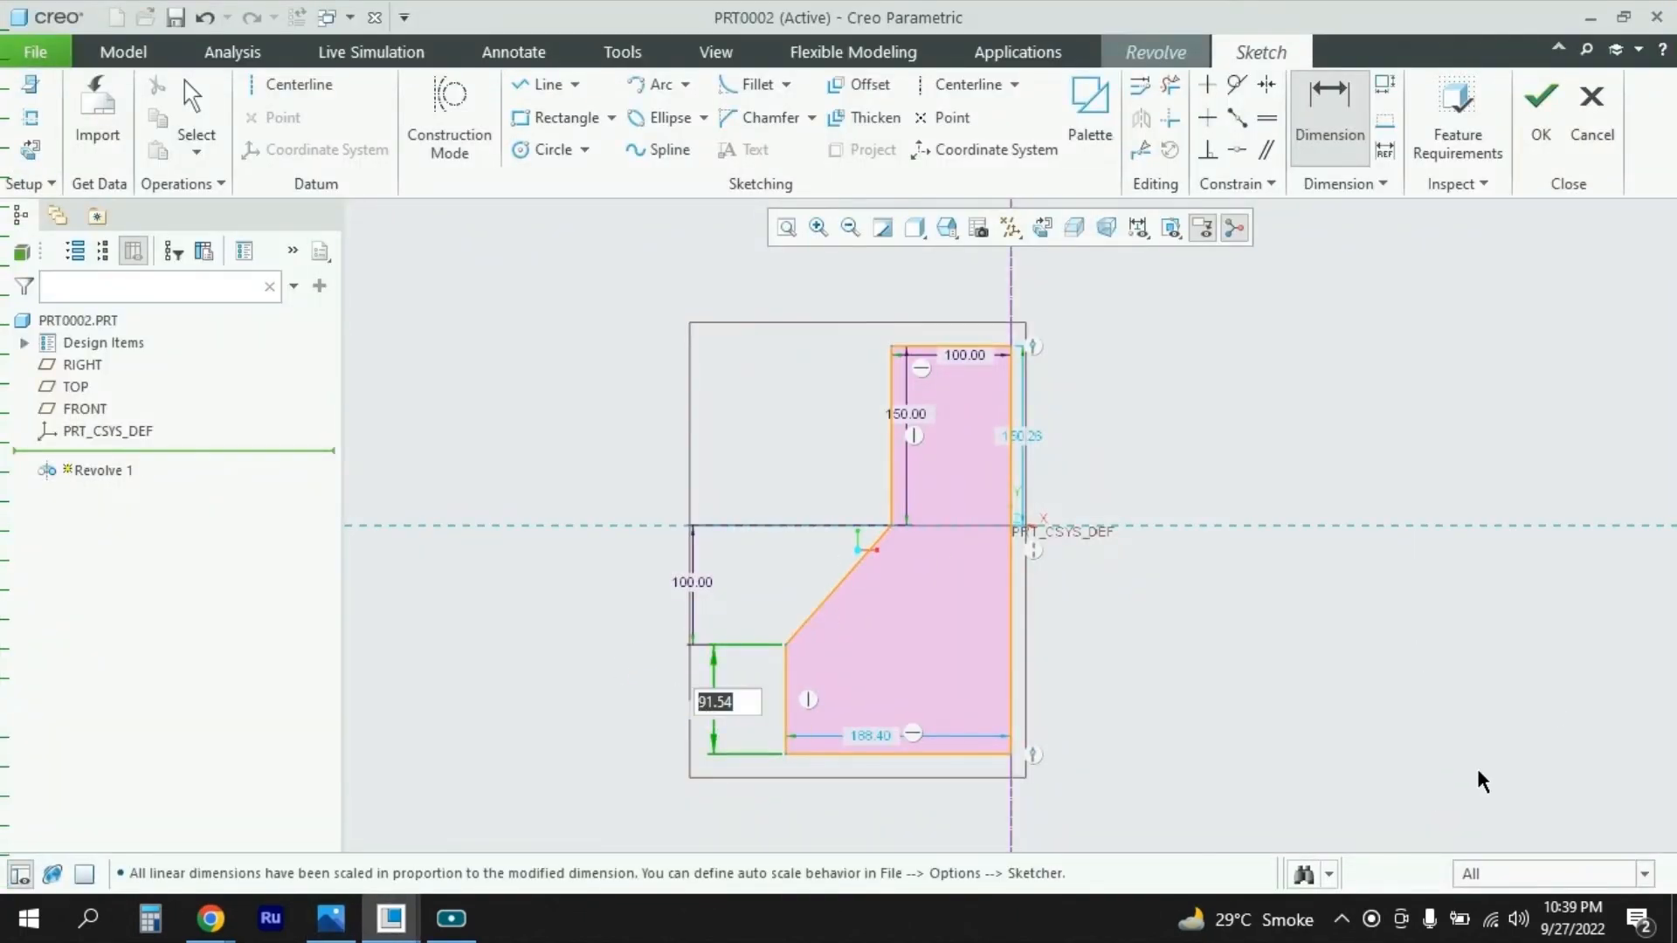
{"action": "type", "text": "75"}
{"action": "key", "text": "Return"}
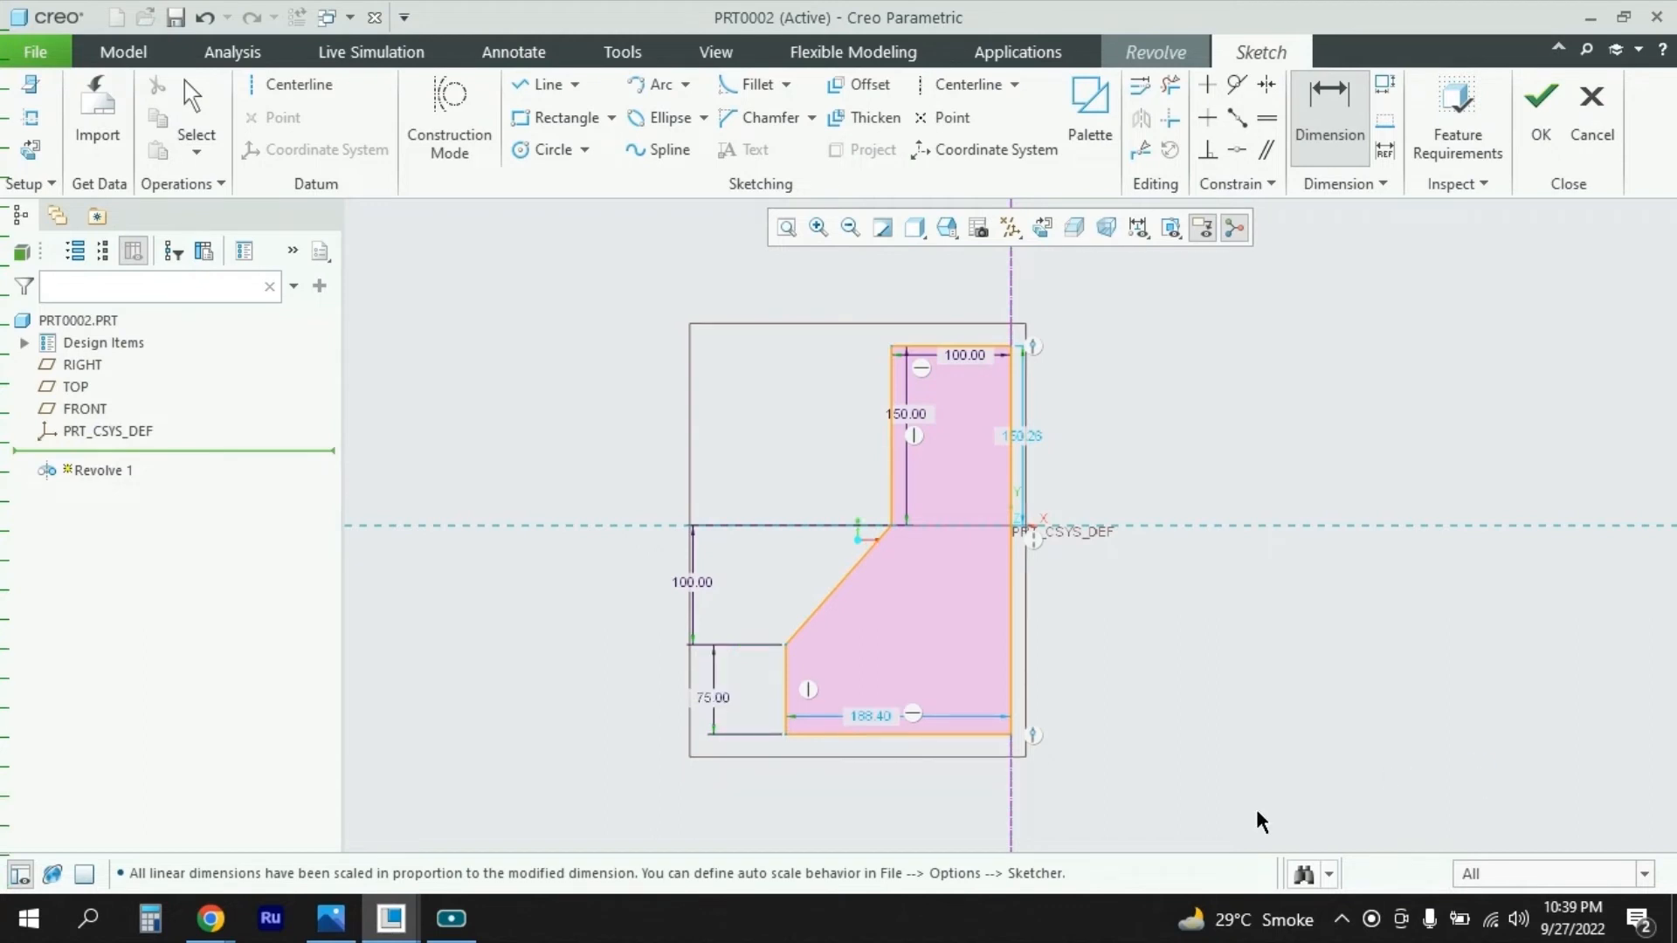
Step: Check the spout's lower diameter in the drawing and set the profile's bottom edge to 150 mm
{"action": "key", "text": "alt+Tab"}
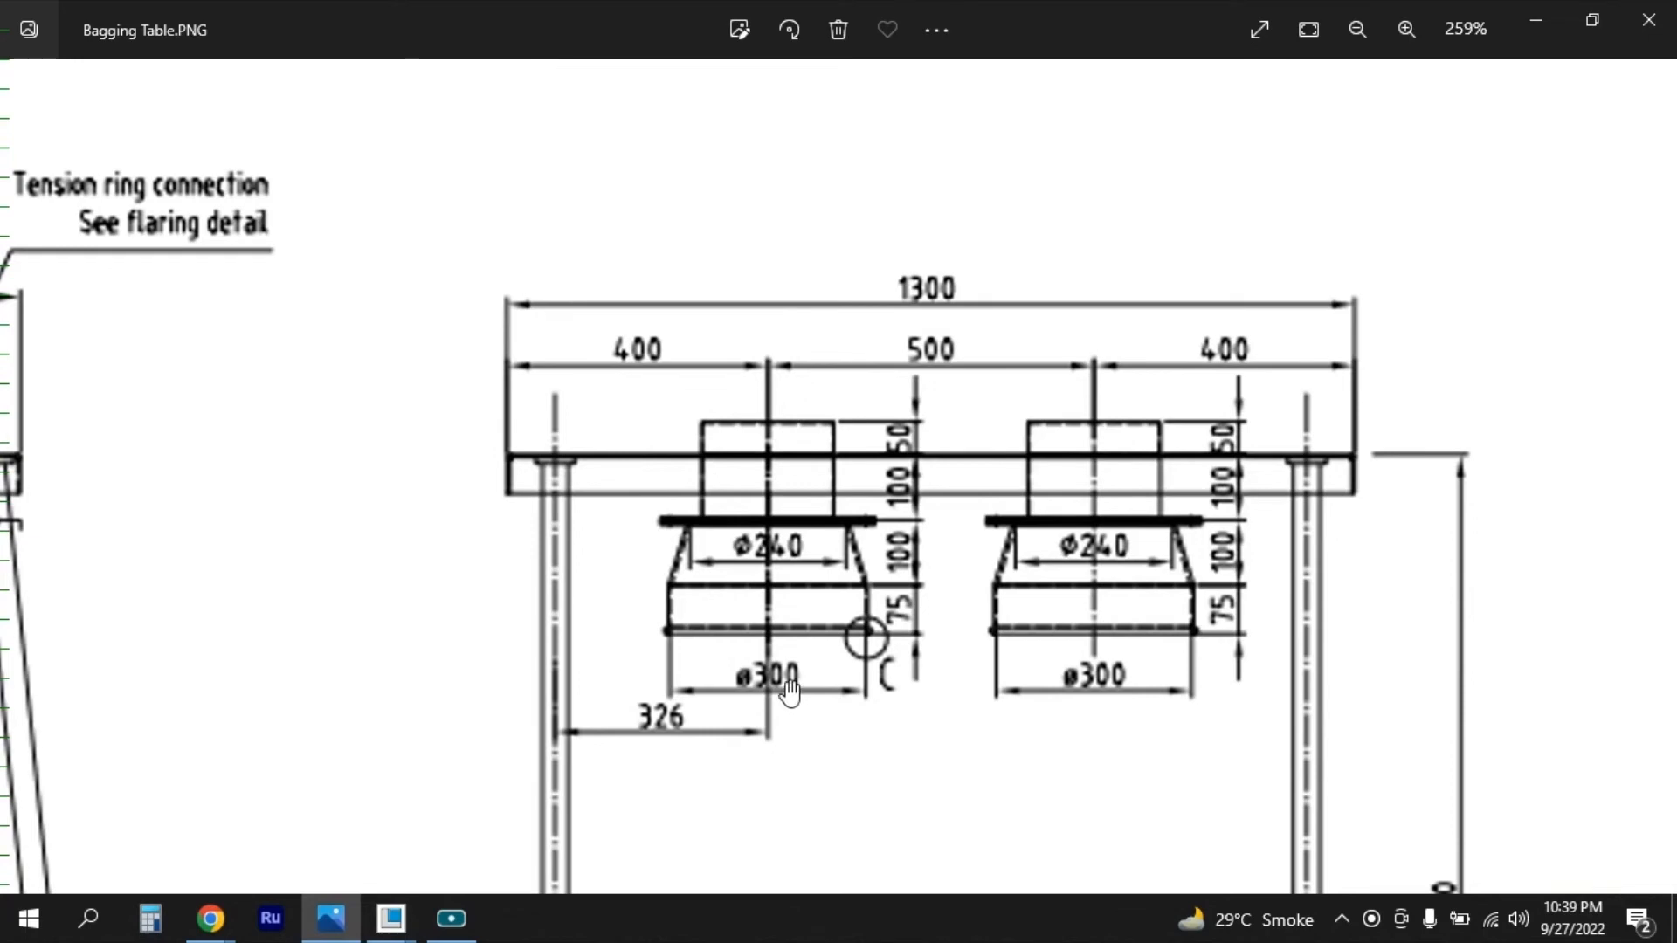
{"action": "key", "text": "alt+Tab"}
{"action": "double_click", "coordinate": [879, 718]}
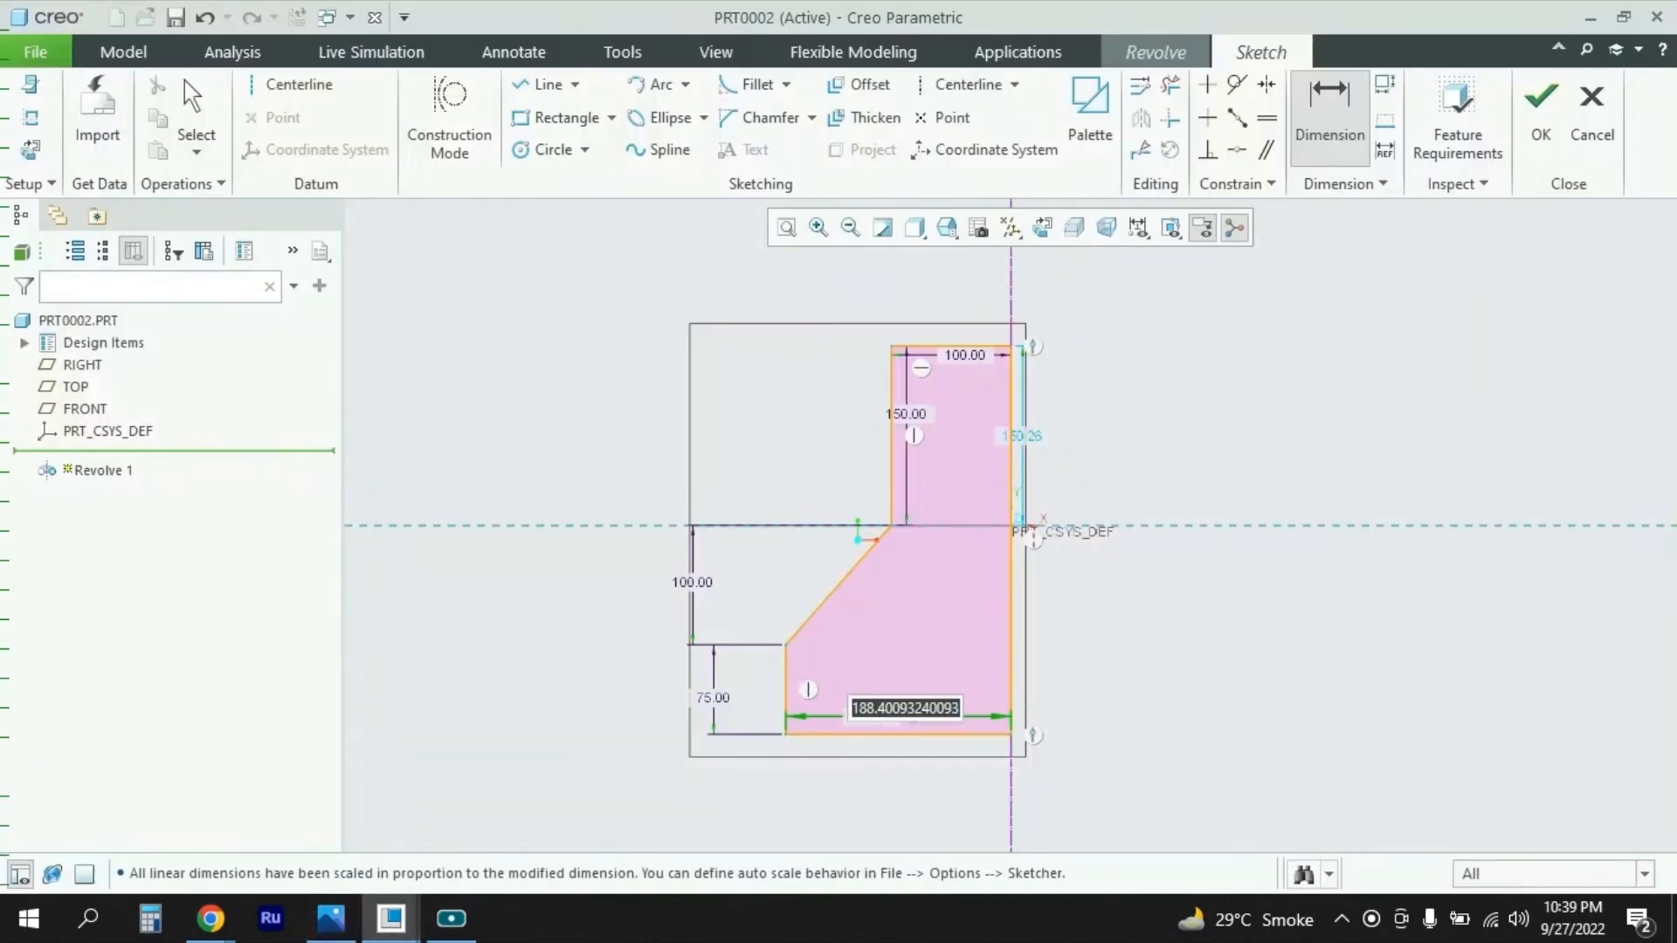
{"action": "type", "text": "150"}
{"action": "key", "text": "Return"}
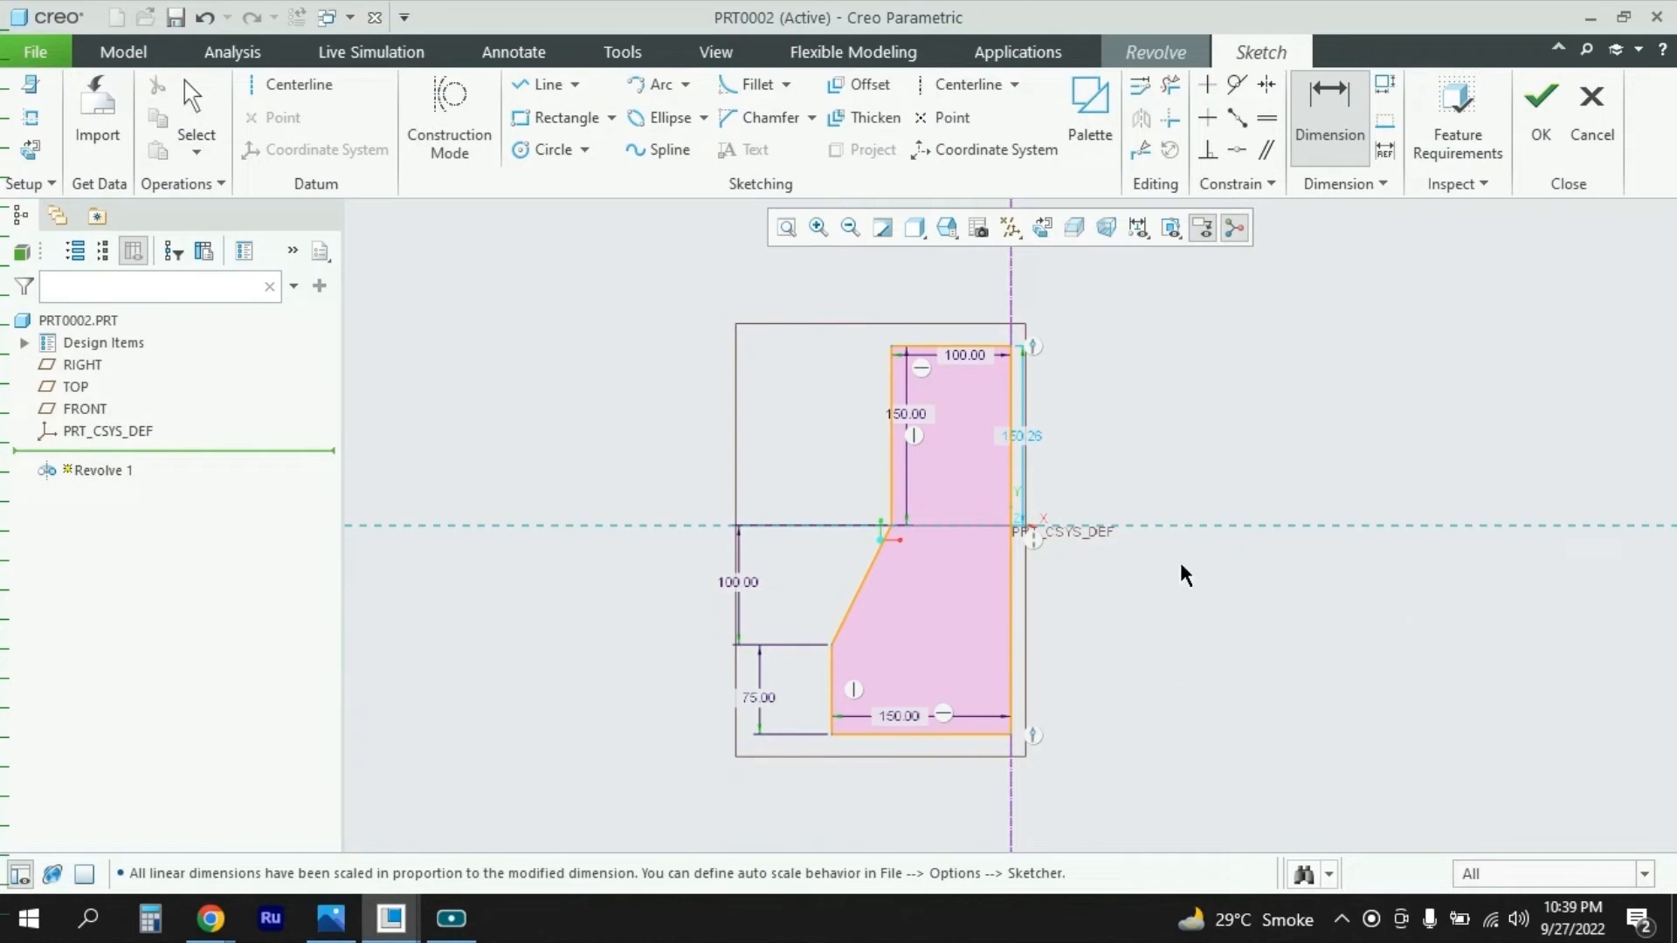
Step: Finish the spout profile sketch and revolve it 360° about its vertical centreline as a solid
{"action": "left_click", "coordinate": [1542, 107]}
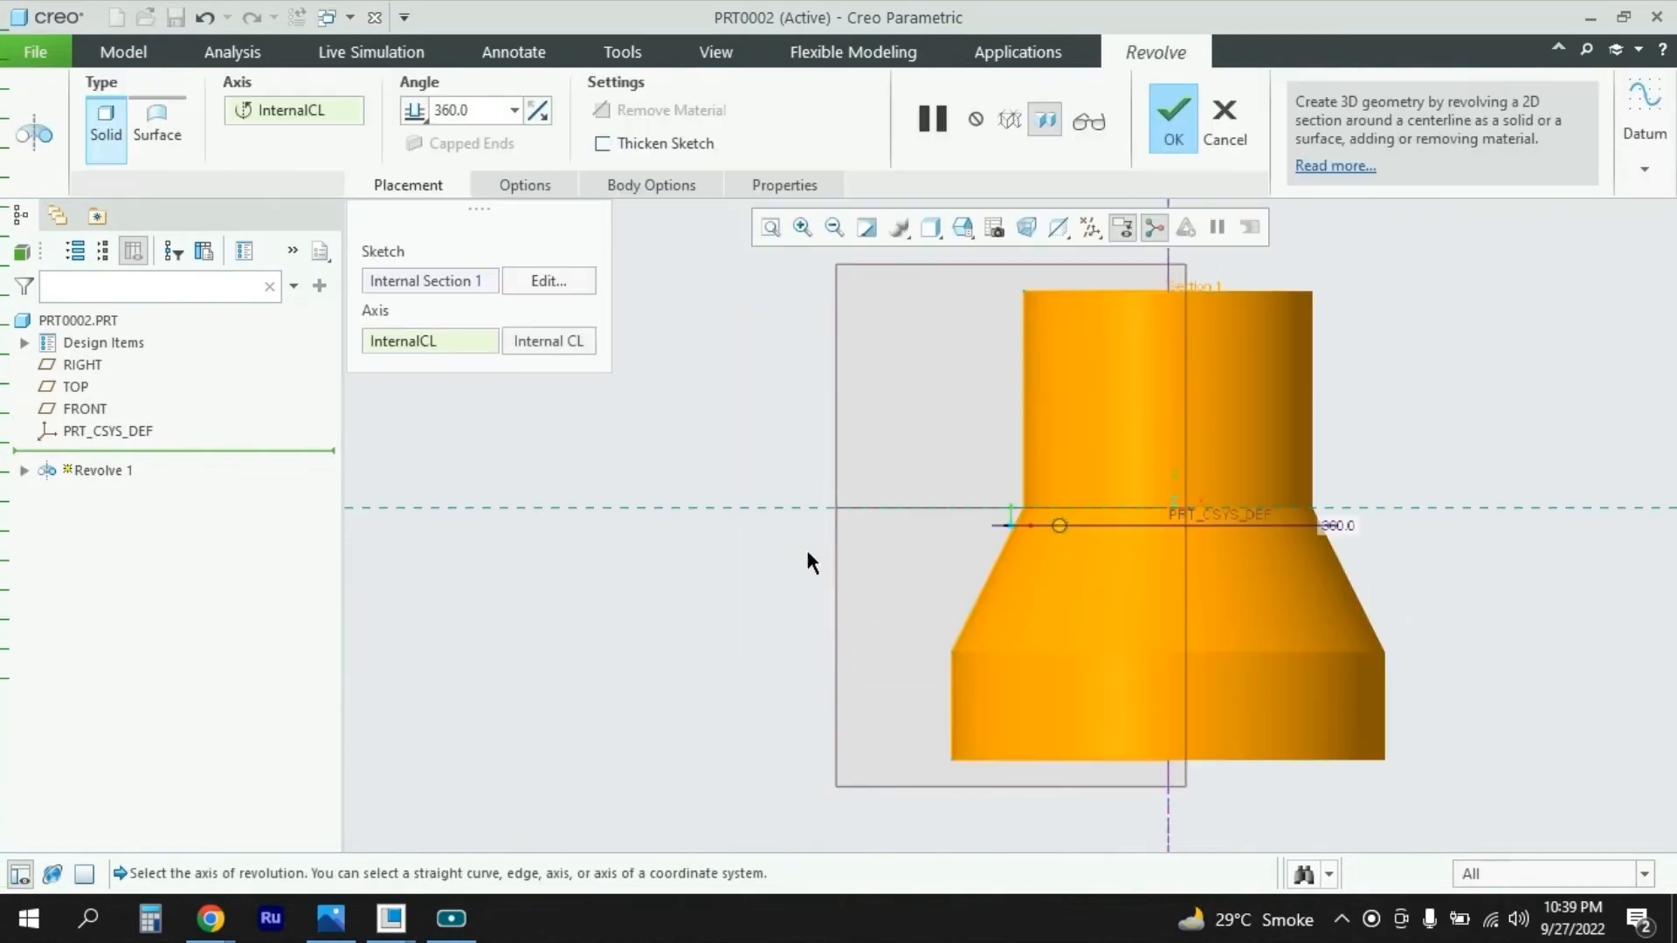
{"action": "middle_click_drag", "start_coordinate": [1005, 447], "coordinate": [1044, 453]}
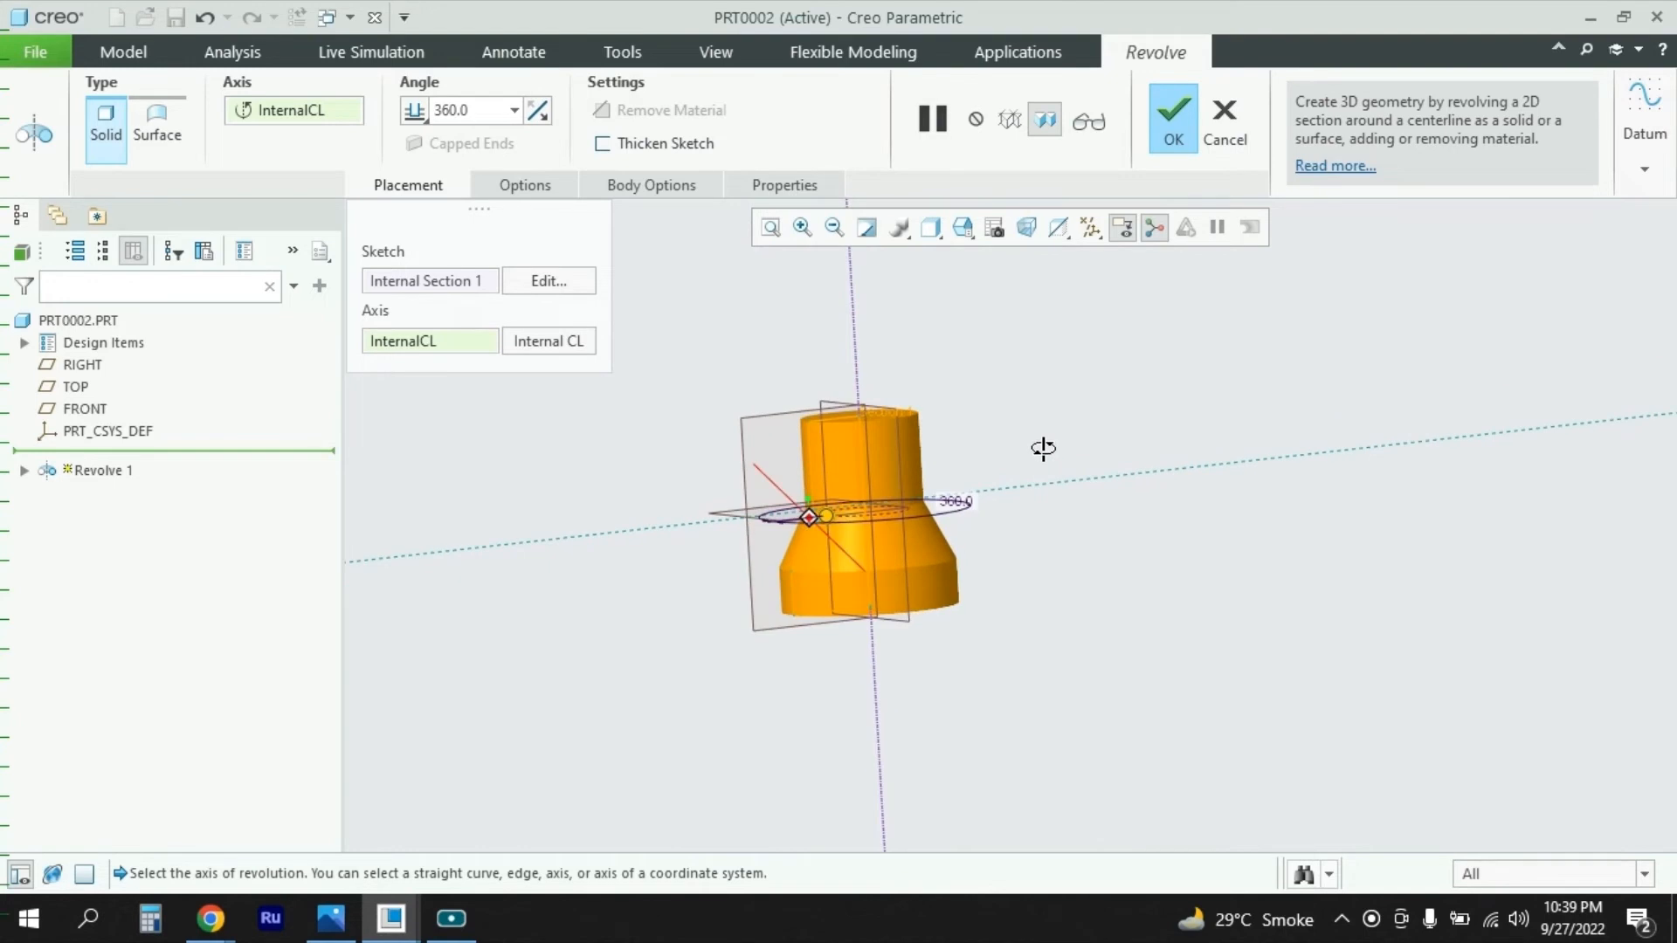
{"action": "left_click", "coordinate": [1179, 144]}
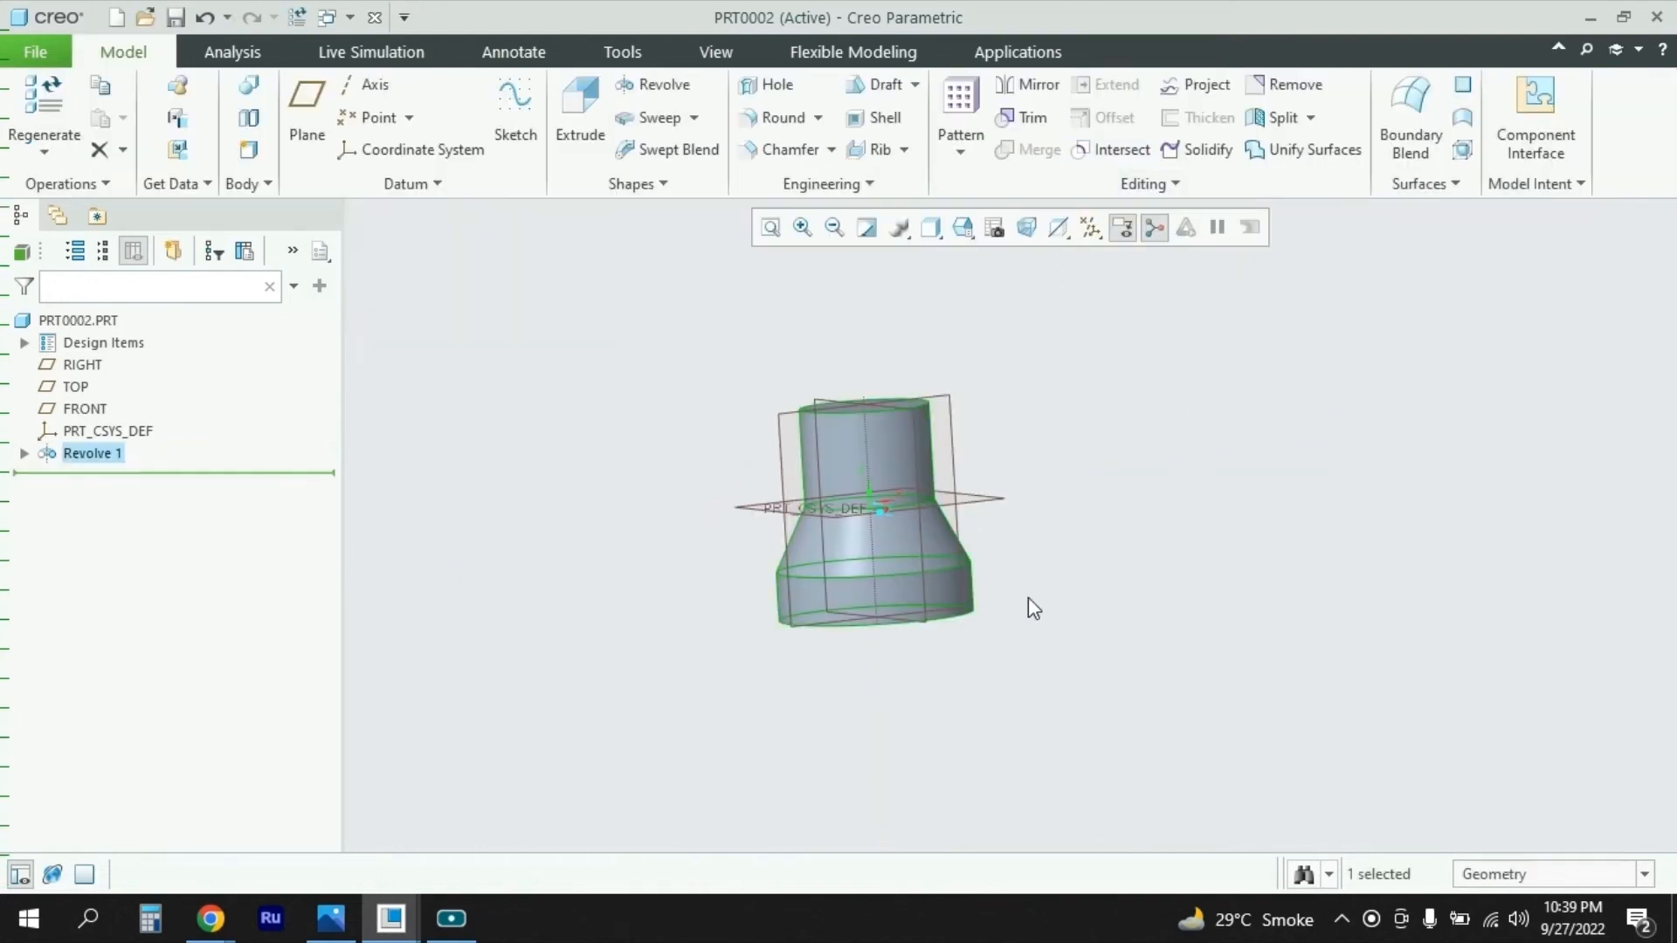
{"action": "middle_click_drag", "start_coordinate": [1096, 579], "coordinate": [1045, 565]}
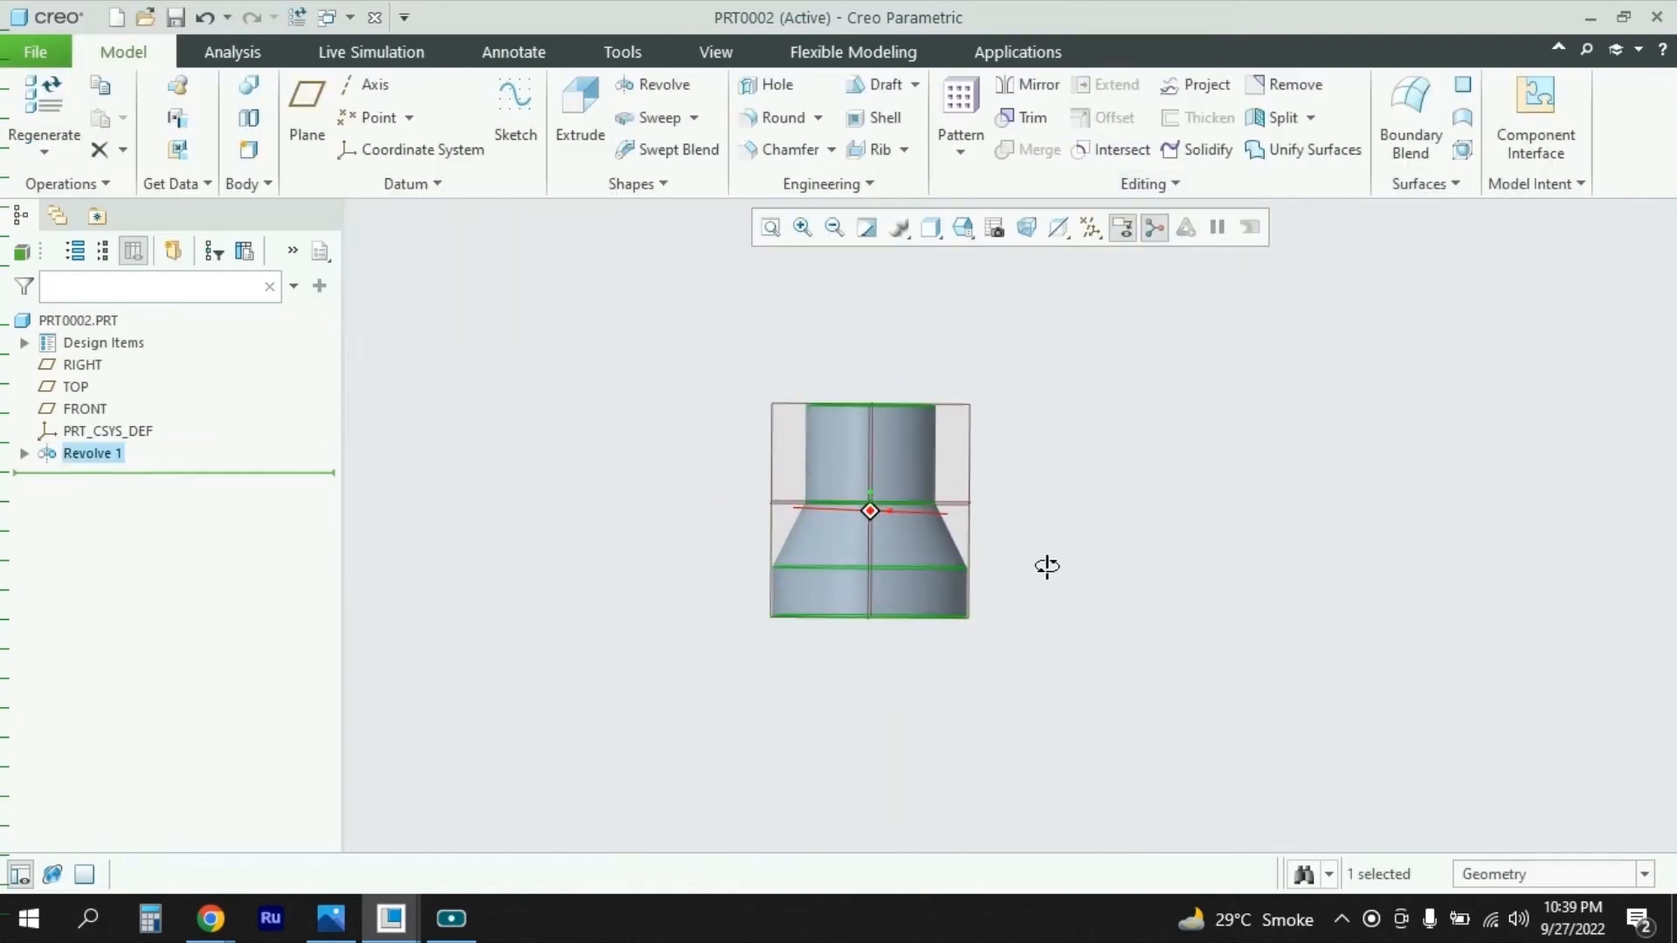
Step: Examine the spout views, the Scale 1:1 detail and the flaring detail in the Bagging Table drawing, returning to the spout model
{"action": "left_click", "coordinate": [330, 917]}
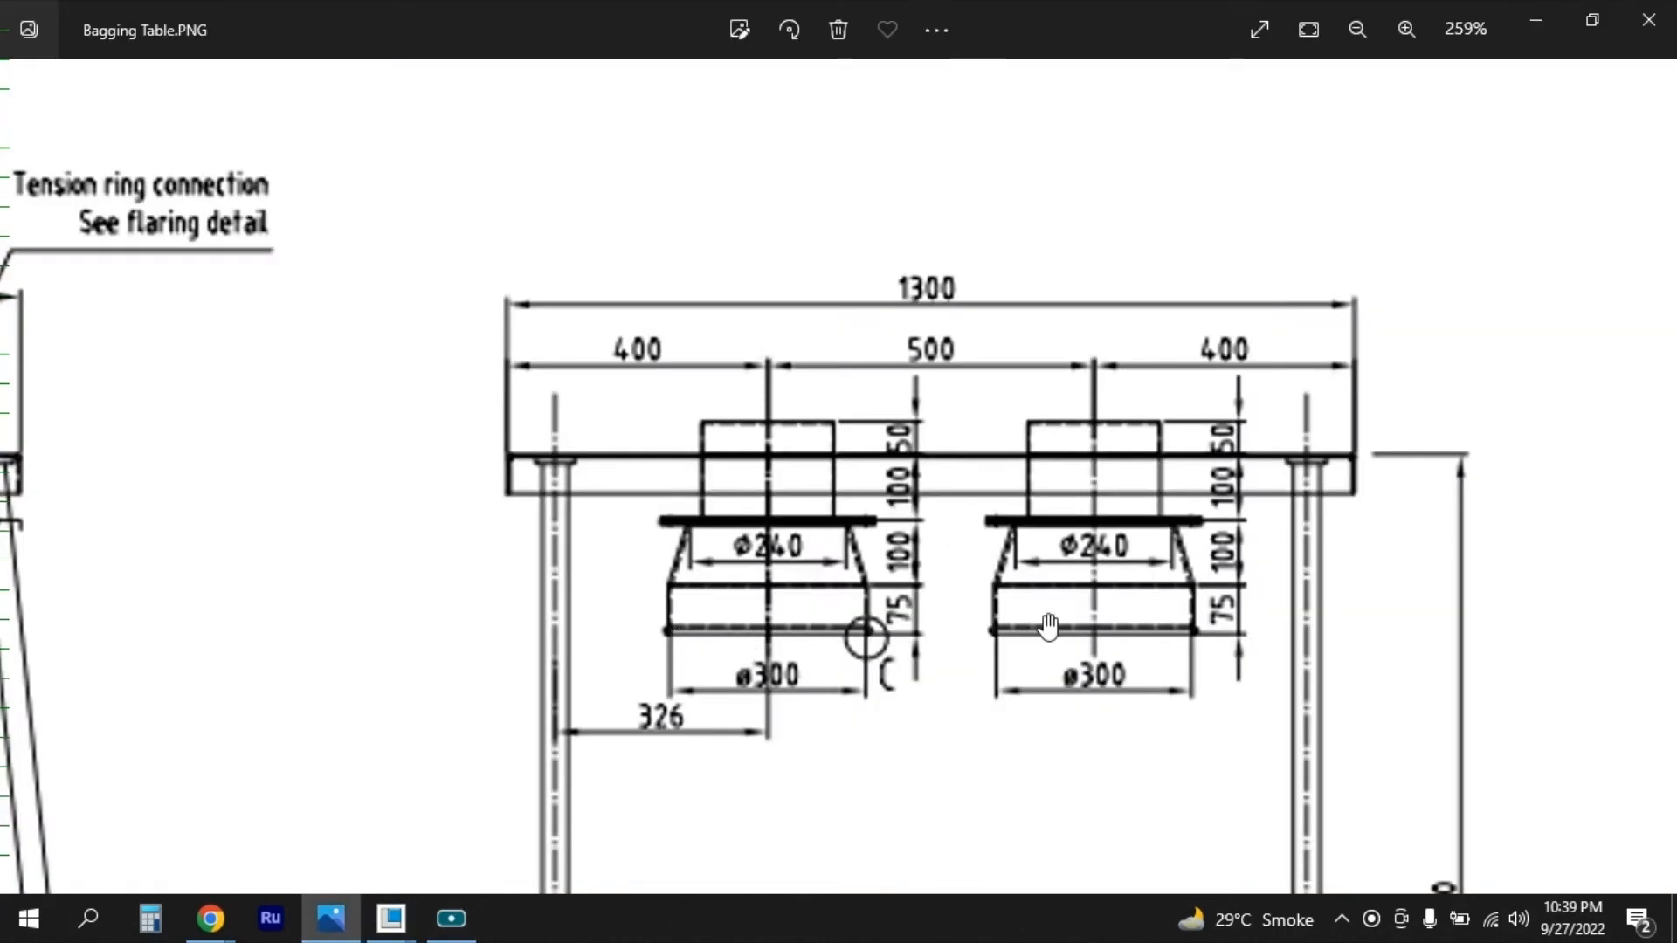
{"action": "mouse_move", "coordinate": [1296, 575]}
{"action": "left_mouse_down"}
{"action": "mouse_move", "coordinate": [1074, 605]}
{"action": "mouse_move", "coordinate": [577, 623]}
{"action": "left_mouse_up"}
{"action": "scroll", "coordinate": [1052, 559], "scroll_direction": "up", "scroll_amount": 4}
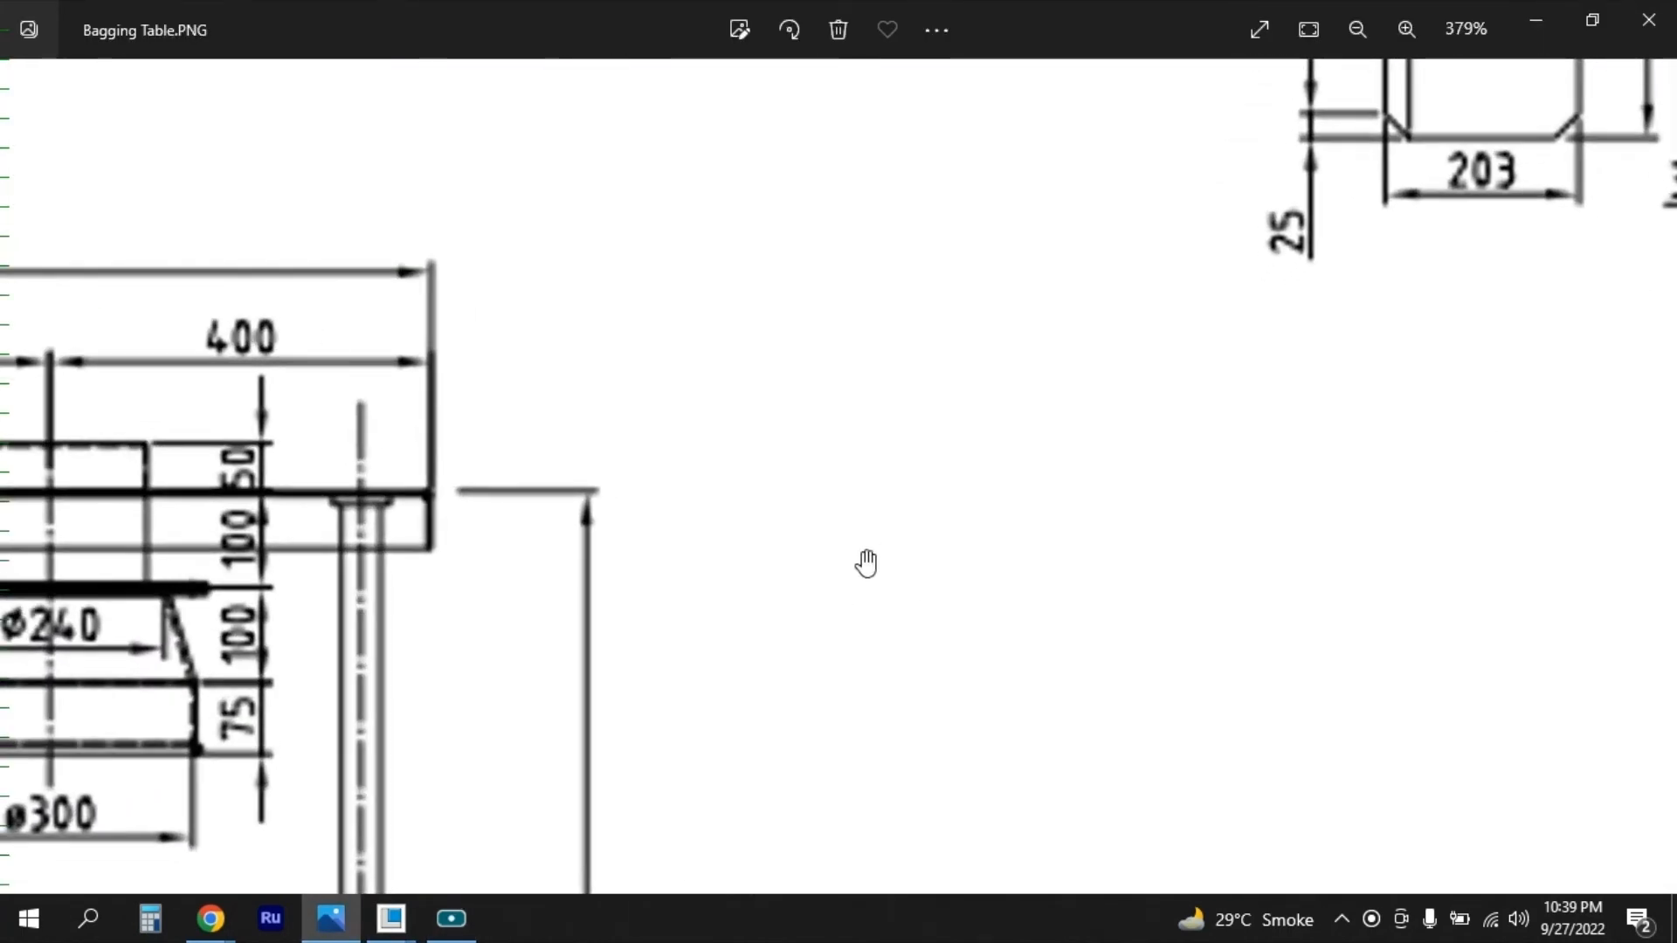
{"action": "scroll", "coordinate": [864, 561], "scroll_direction": "down", "scroll_amount": 5}
{"action": "scroll", "coordinate": [1594, 236], "scroll_direction": "up", "scroll_amount": 1}
{"action": "scroll", "coordinate": [1596, 236], "scroll_direction": "up", "scroll_amount": 4}
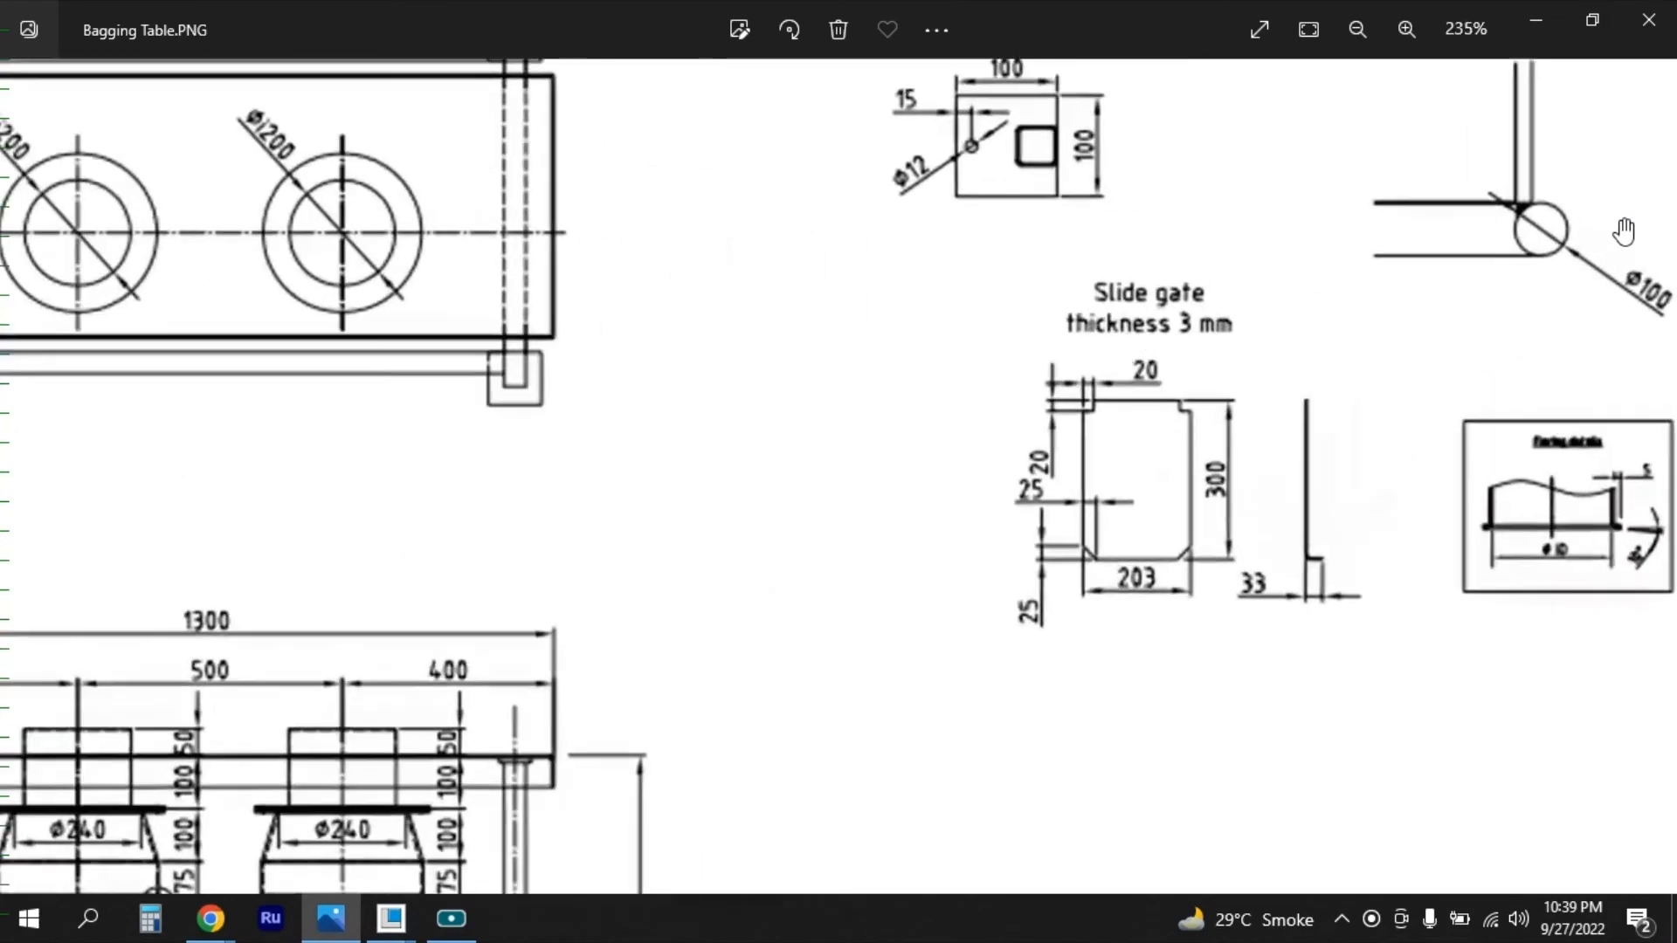
{"action": "left_click_drag", "start_coordinate": [1624, 231], "coordinate": [1298, 340]}
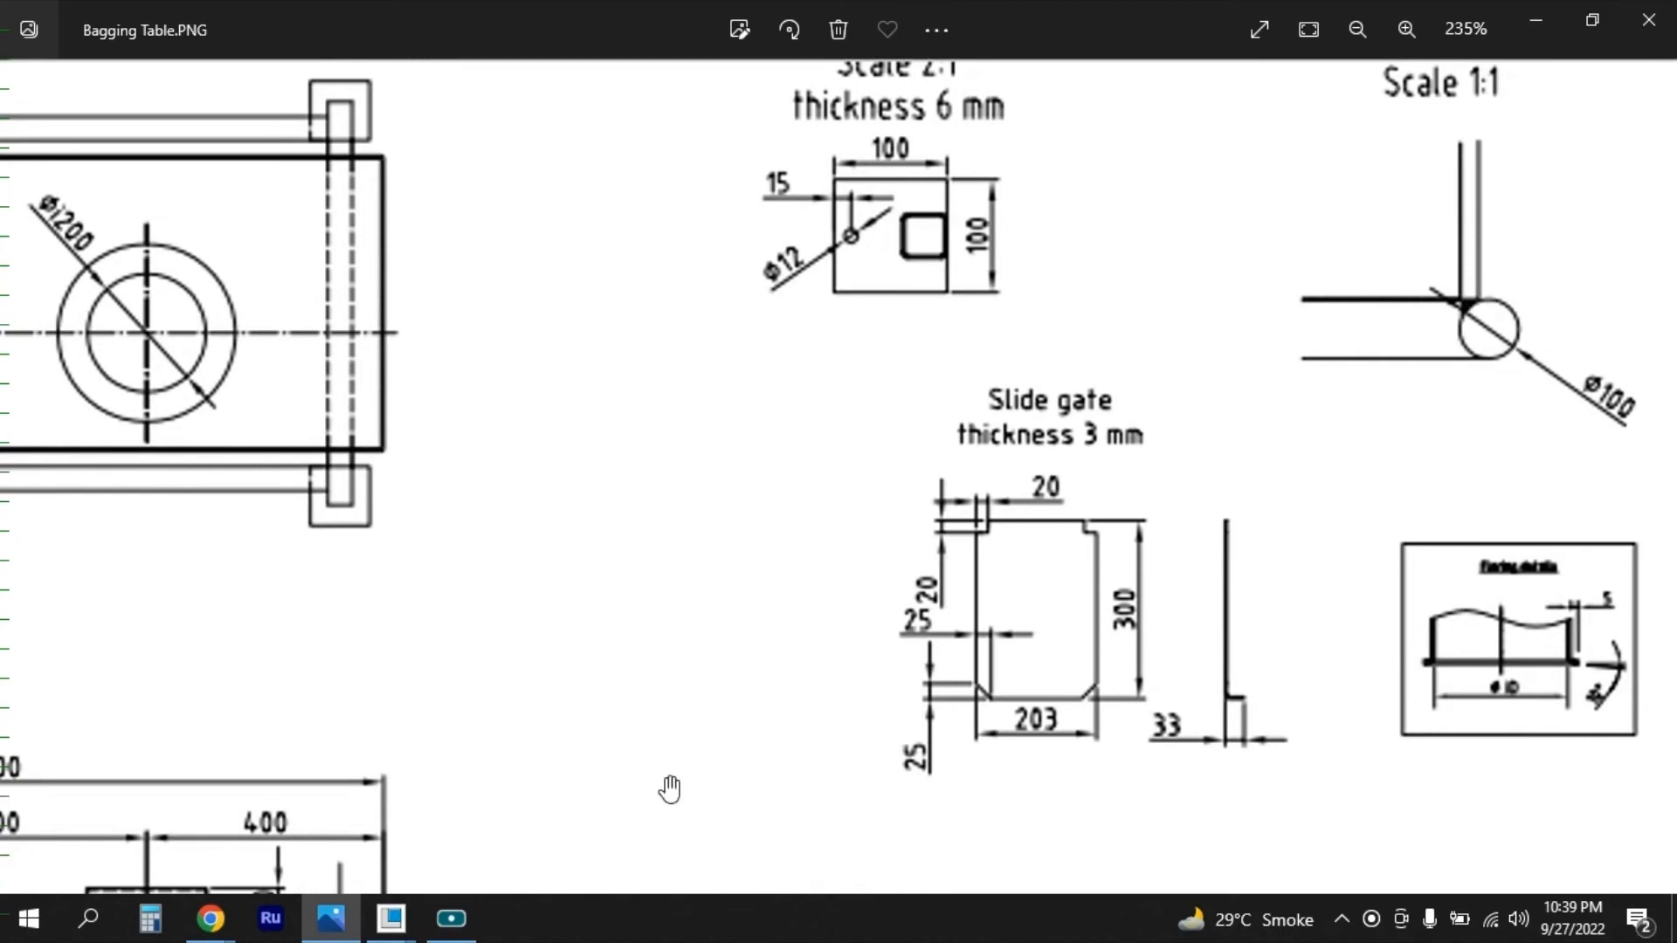
{"action": "left_click", "coordinate": [390, 918]}
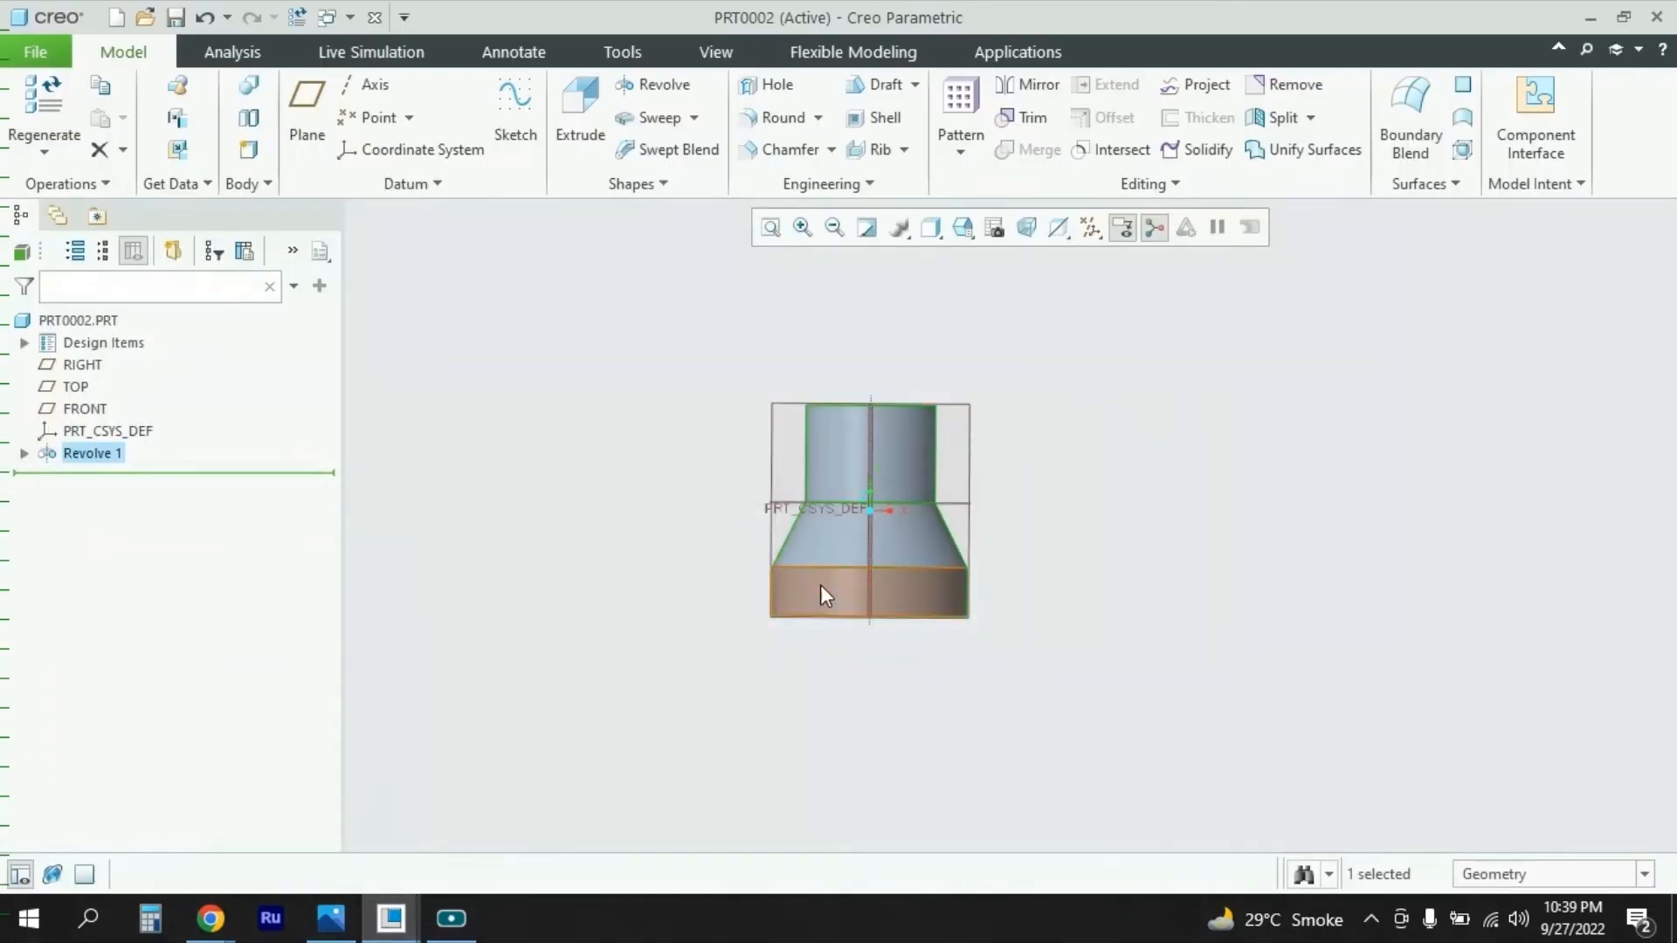
Step: Start a second revolve on the front plane and sketch a circle about 7.4 mm in diameter centred on the spout's lower outer corner
{"action": "scroll", "coordinate": [903, 579], "scroll_direction": "down", "scroll_amount": 3}
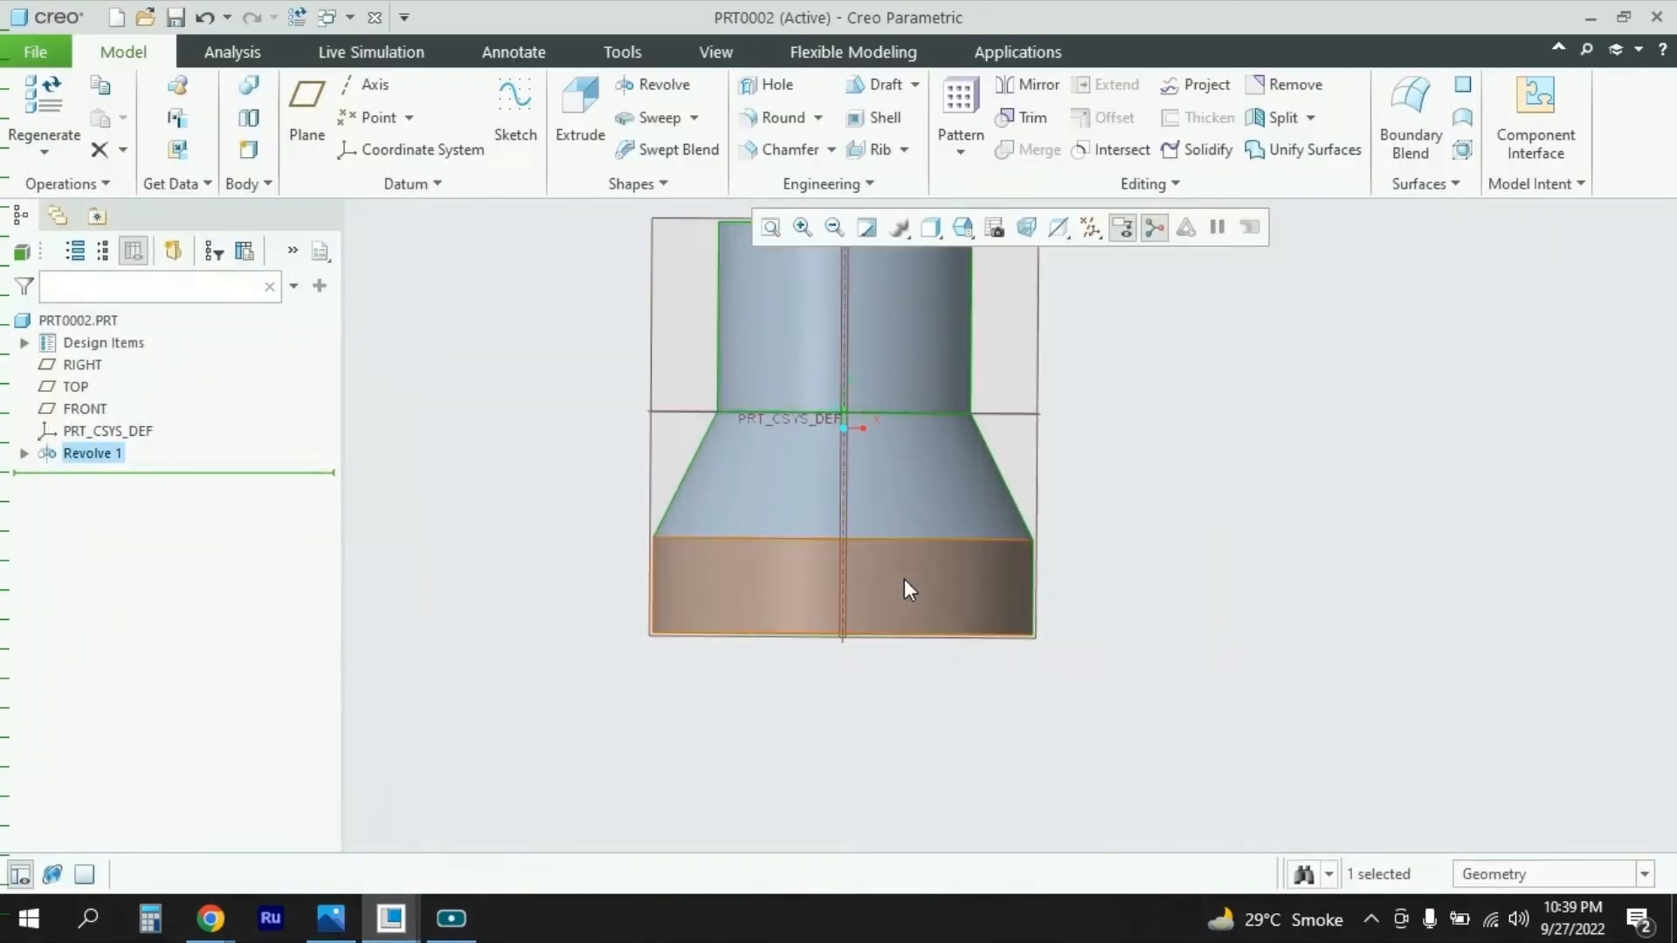
{"action": "left_click", "coordinate": [1039, 367]}
{"action": "left_click", "coordinate": [655, 84]}
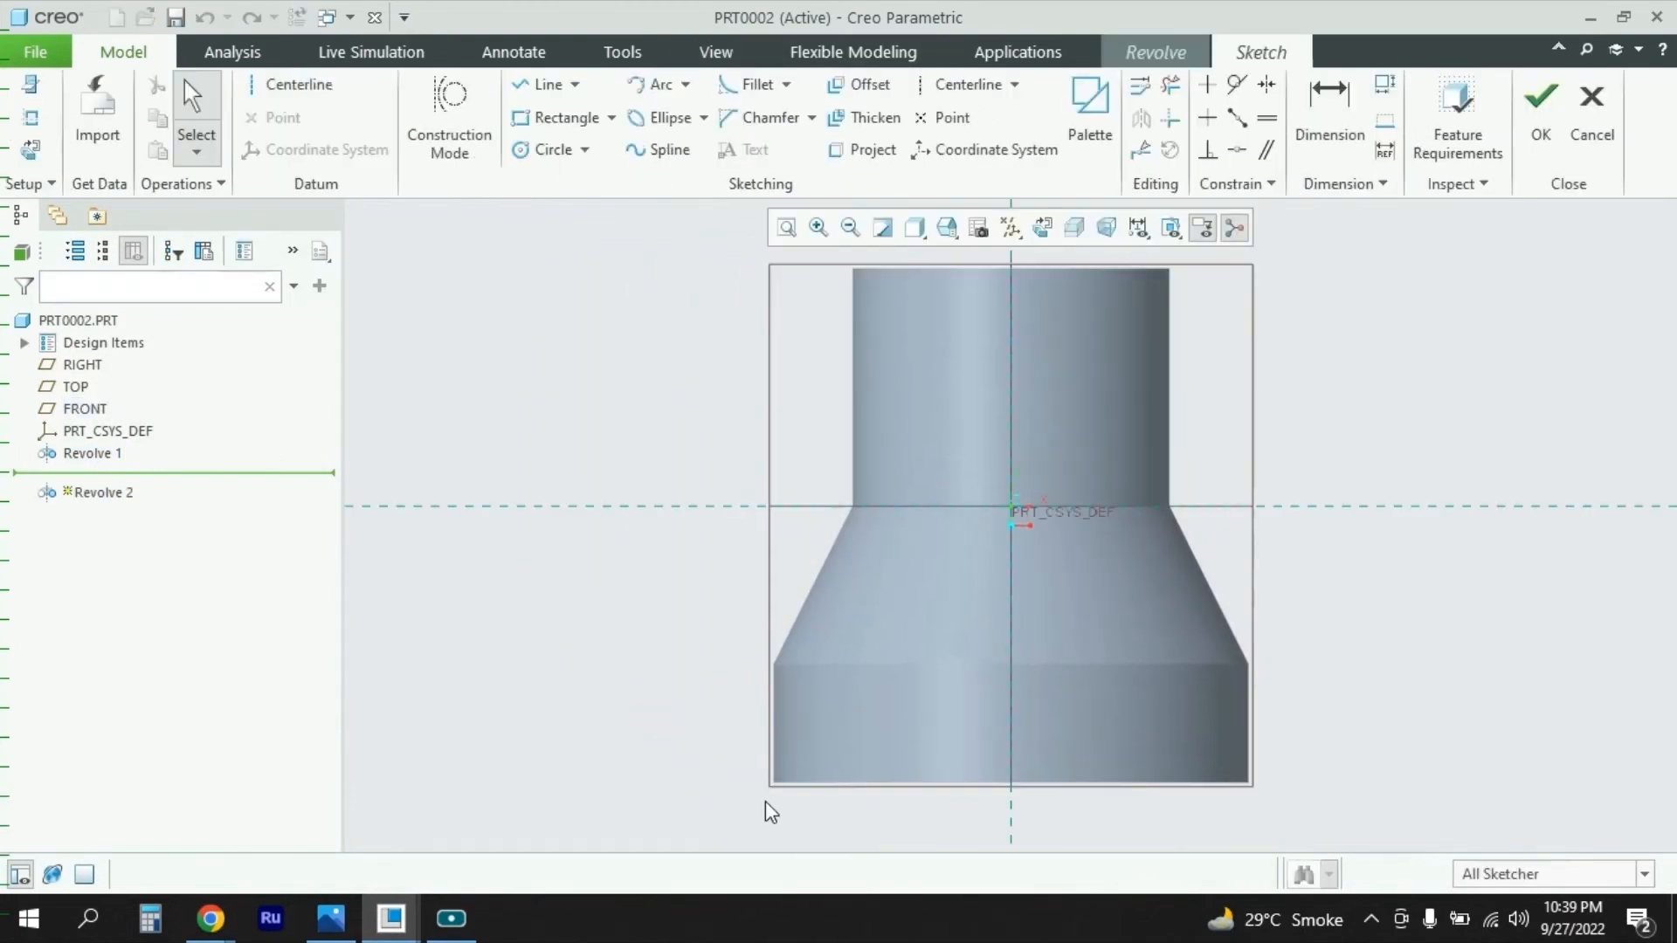
{"action": "left_click", "coordinate": [553, 149]}
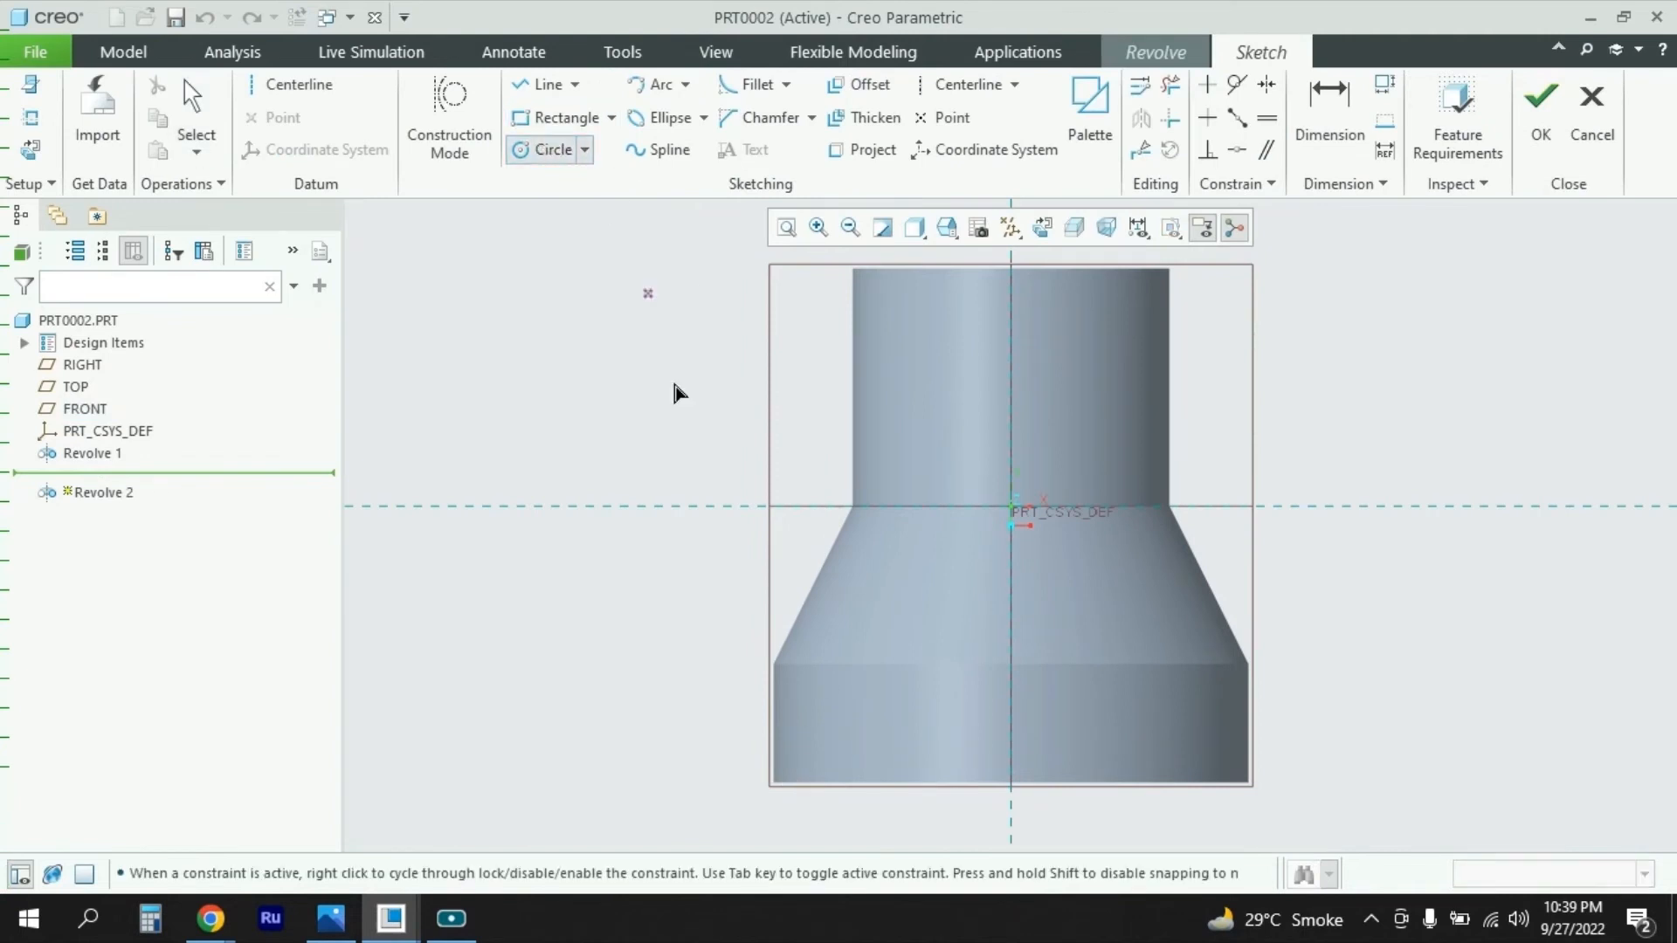
{"action": "scroll", "coordinate": [795, 796], "scroll_direction": "up", "scroll_amount": 4}
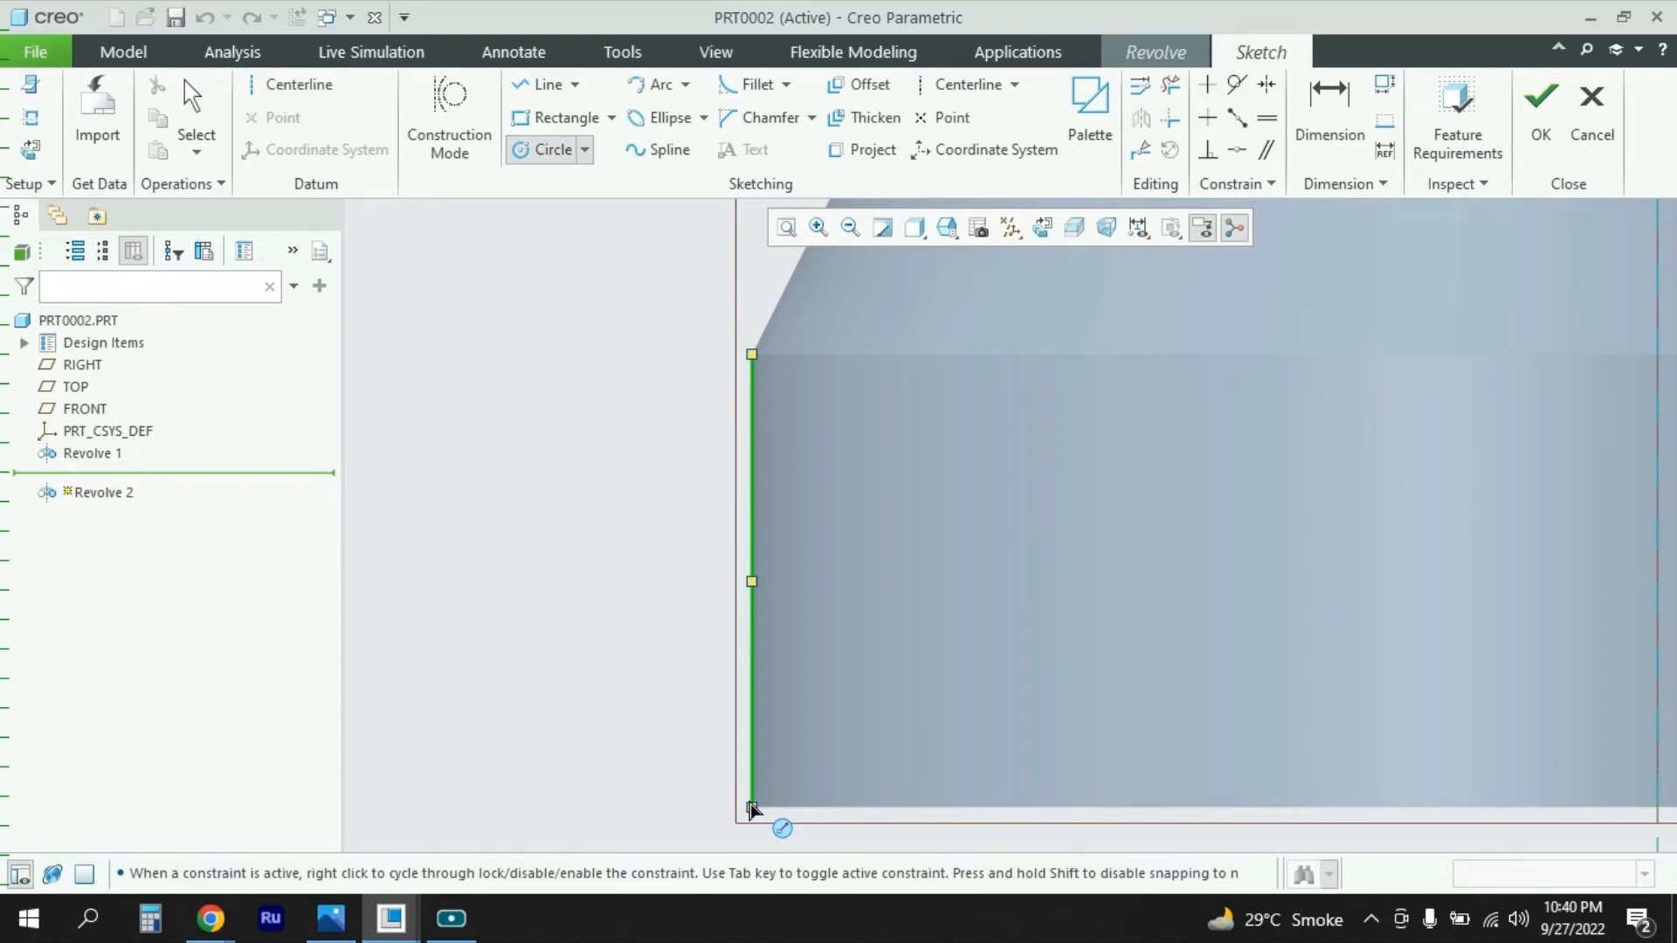
{"action": "left_click", "coordinate": [751, 807]}
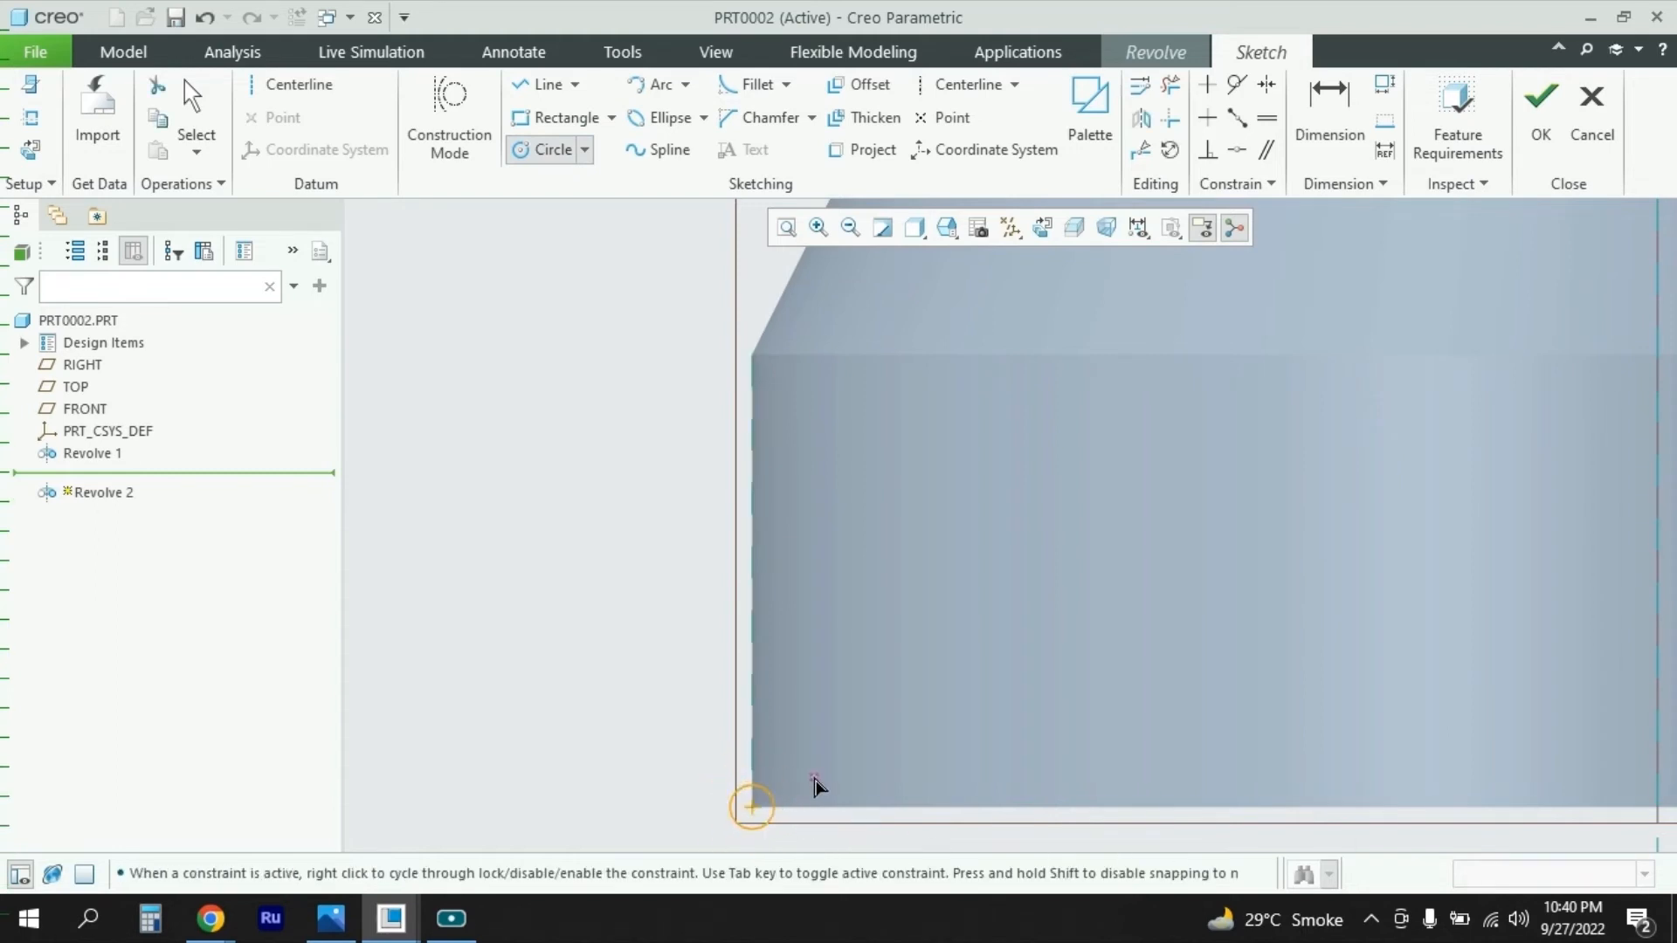
{"action": "left_click", "coordinate": [816, 800]}
{"action": "middle_click", "coordinate": [816, 814]}
Step: Set the diameter of the circle at the spout's lower corner to 100 mm
{"action": "double_click", "coordinate": [699, 788]}
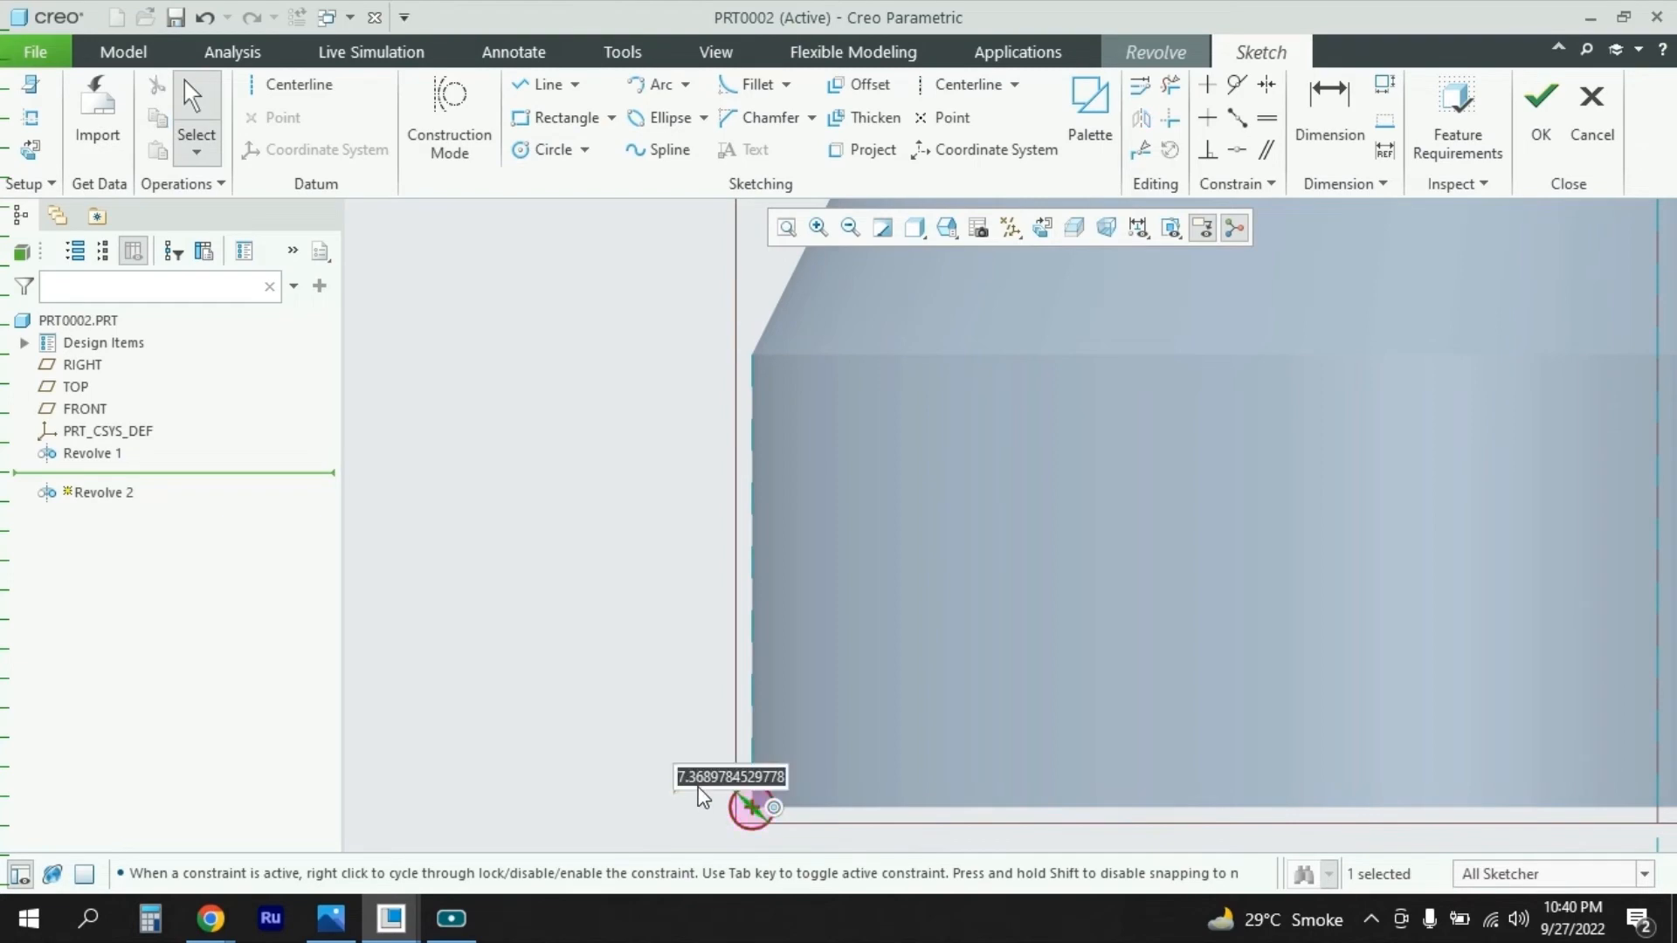
{"action": "type", "text": "100"}
{"action": "key", "text": "Return"}
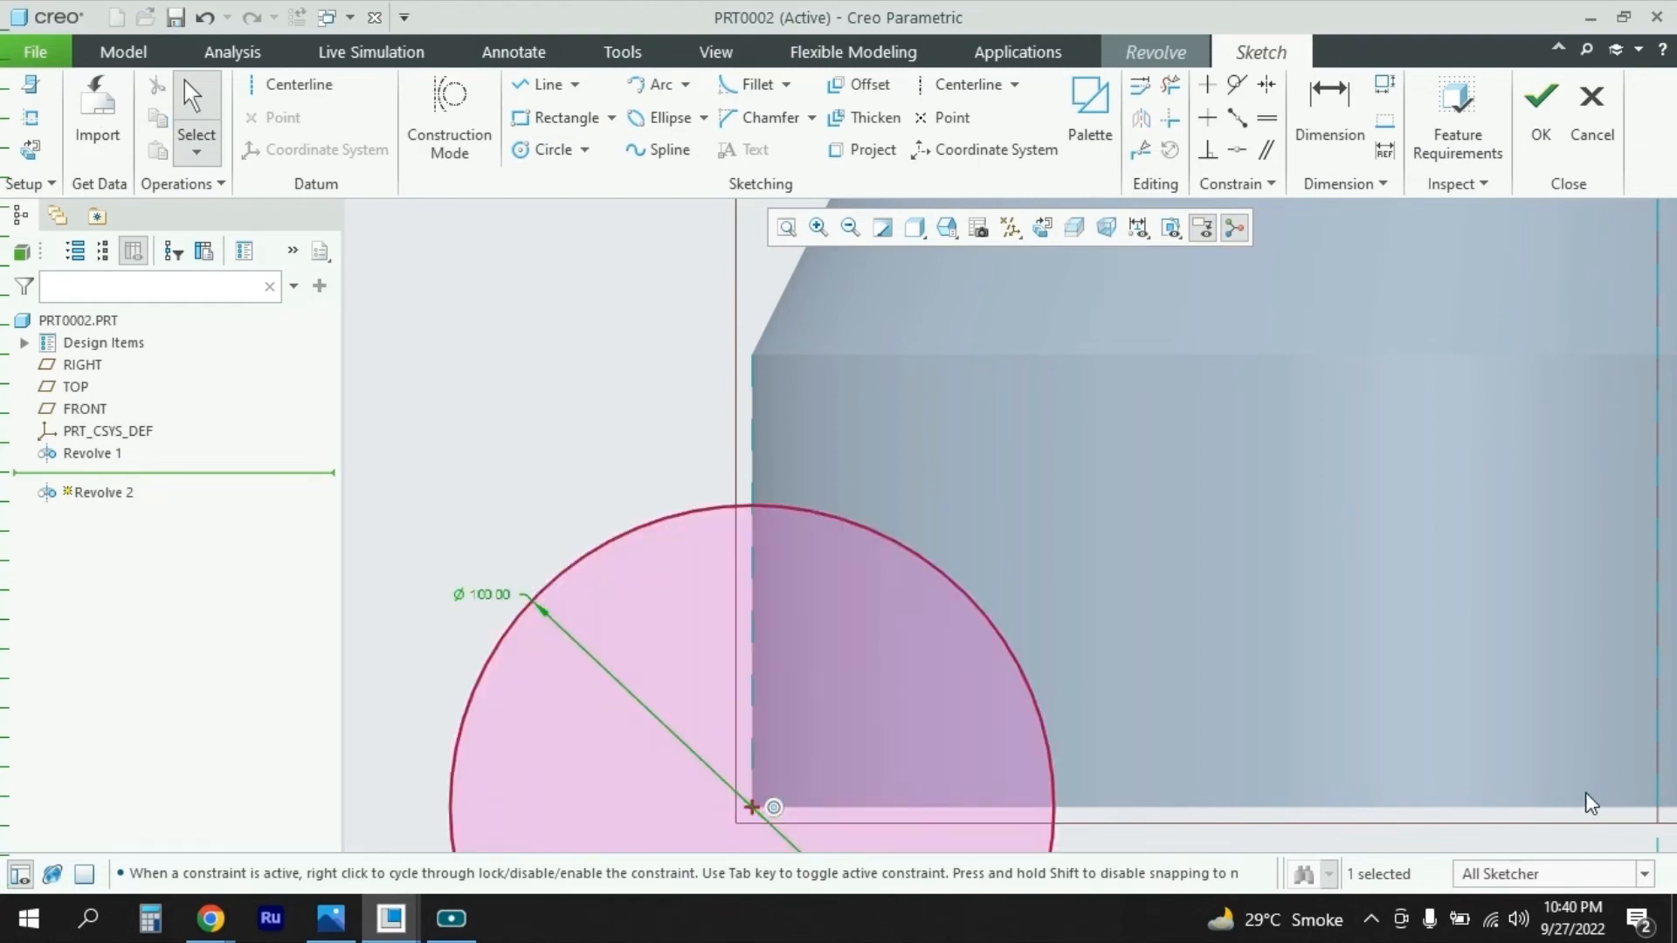
Step: Compare the corner circle with the Ø100 connection detail and the spout's lower rim in the drawing
{"action": "key", "text": "alt+Tab"}
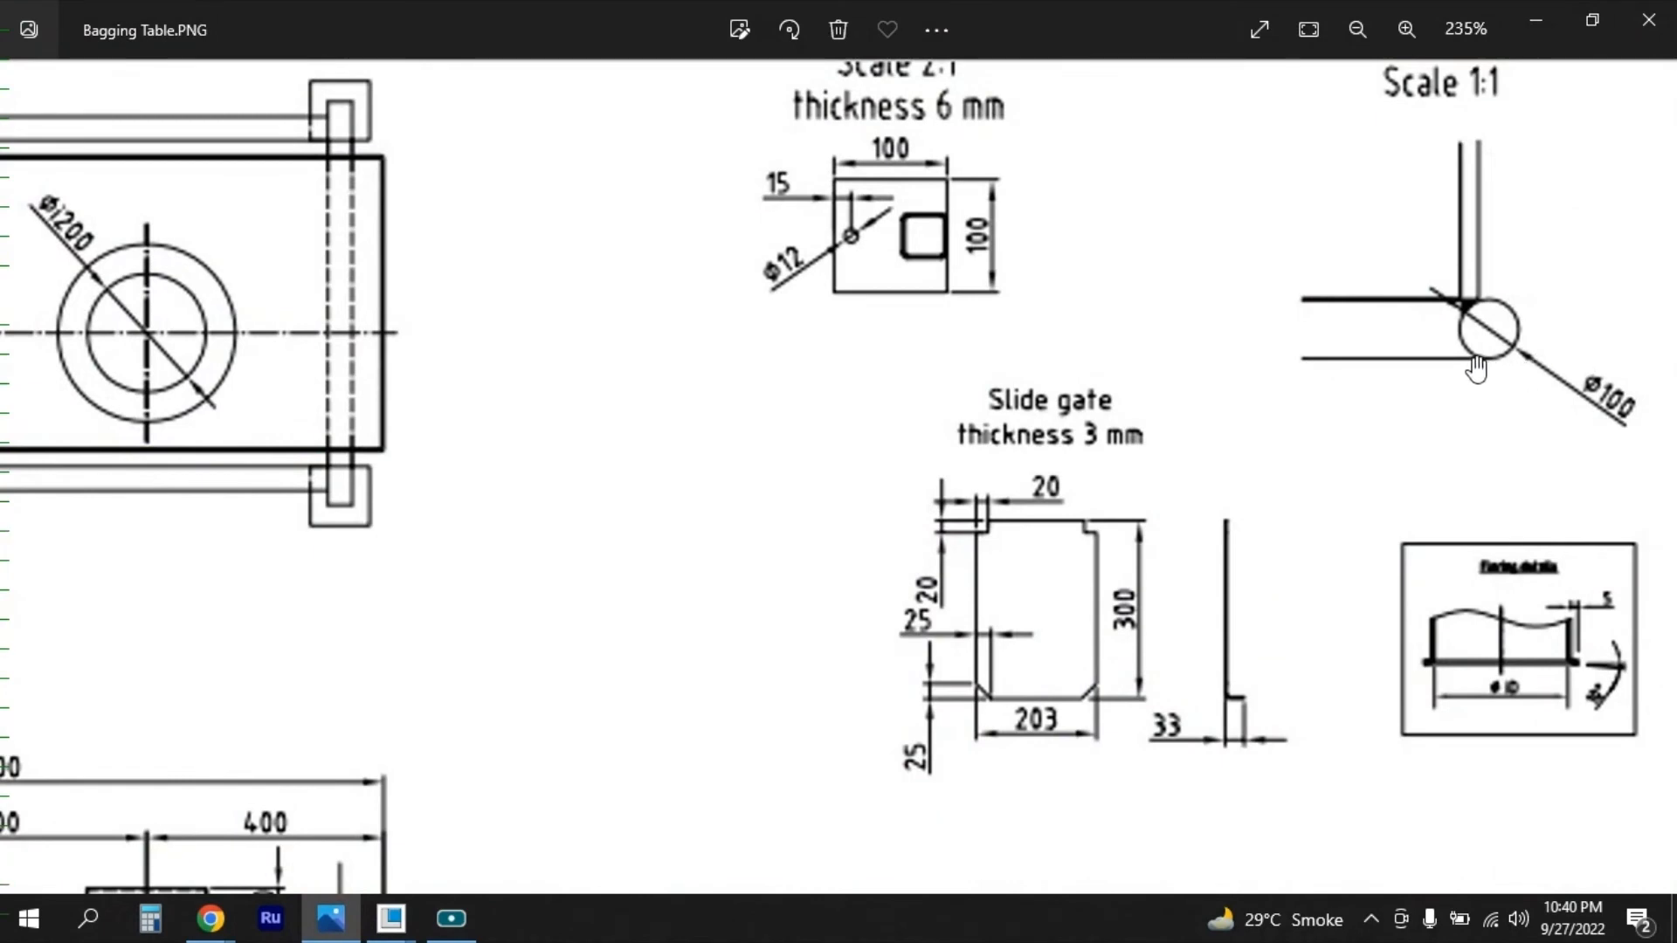
{"action": "key", "text": "alt+Tab"}
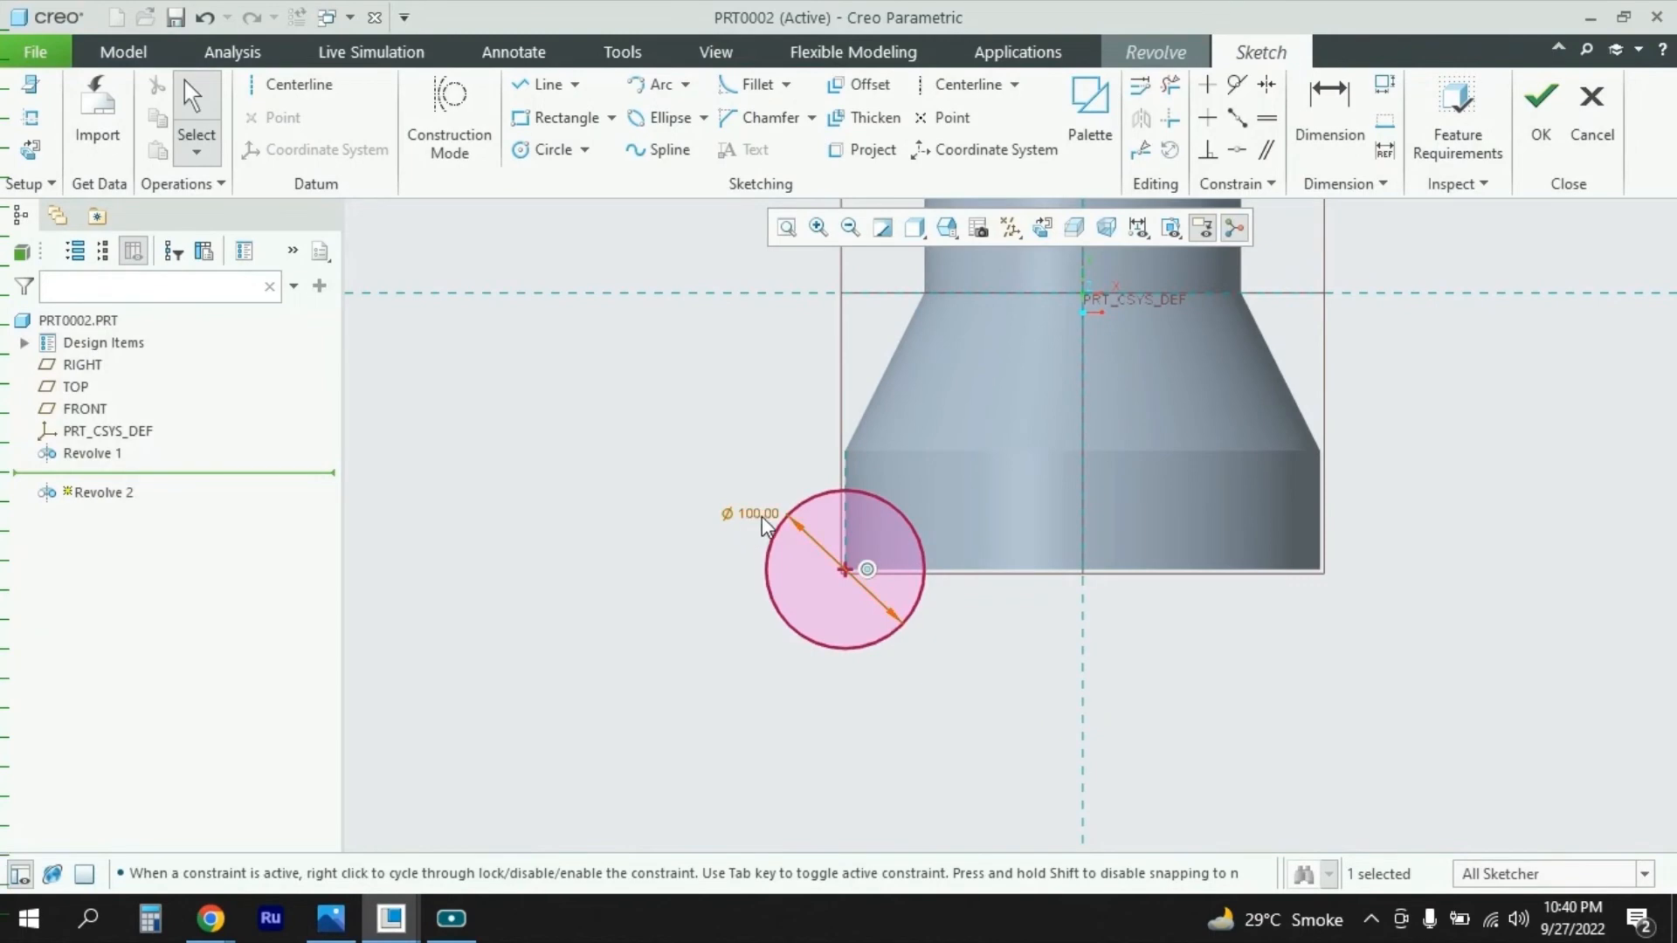
{"action": "key", "text": "alt+Tab"}
{"action": "scroll", "coordinate": [1260, 669], "scroll_direction": "down", "scroll_amount": 3}
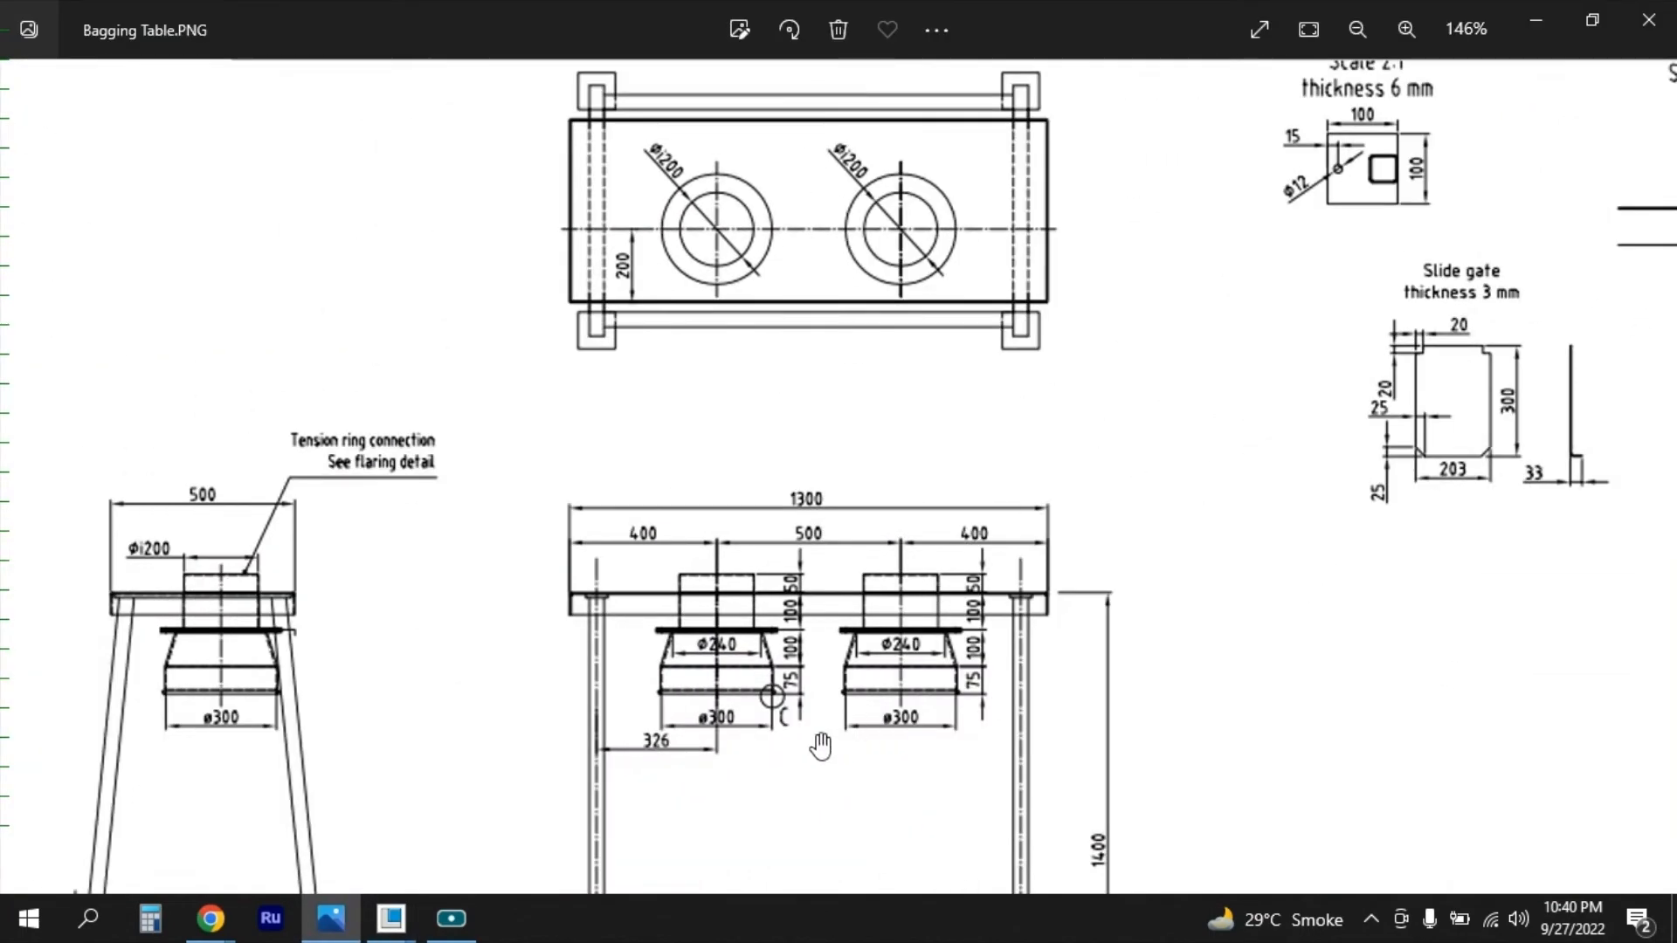
{"action": "scroll", "coordinate": [751, 732], "scroll_direction": "down", "scroll_amount": 1}
{"action": "scroll", "coordinate": [664, 669], "scroll_direction": "up", "scroll_amount": 1}
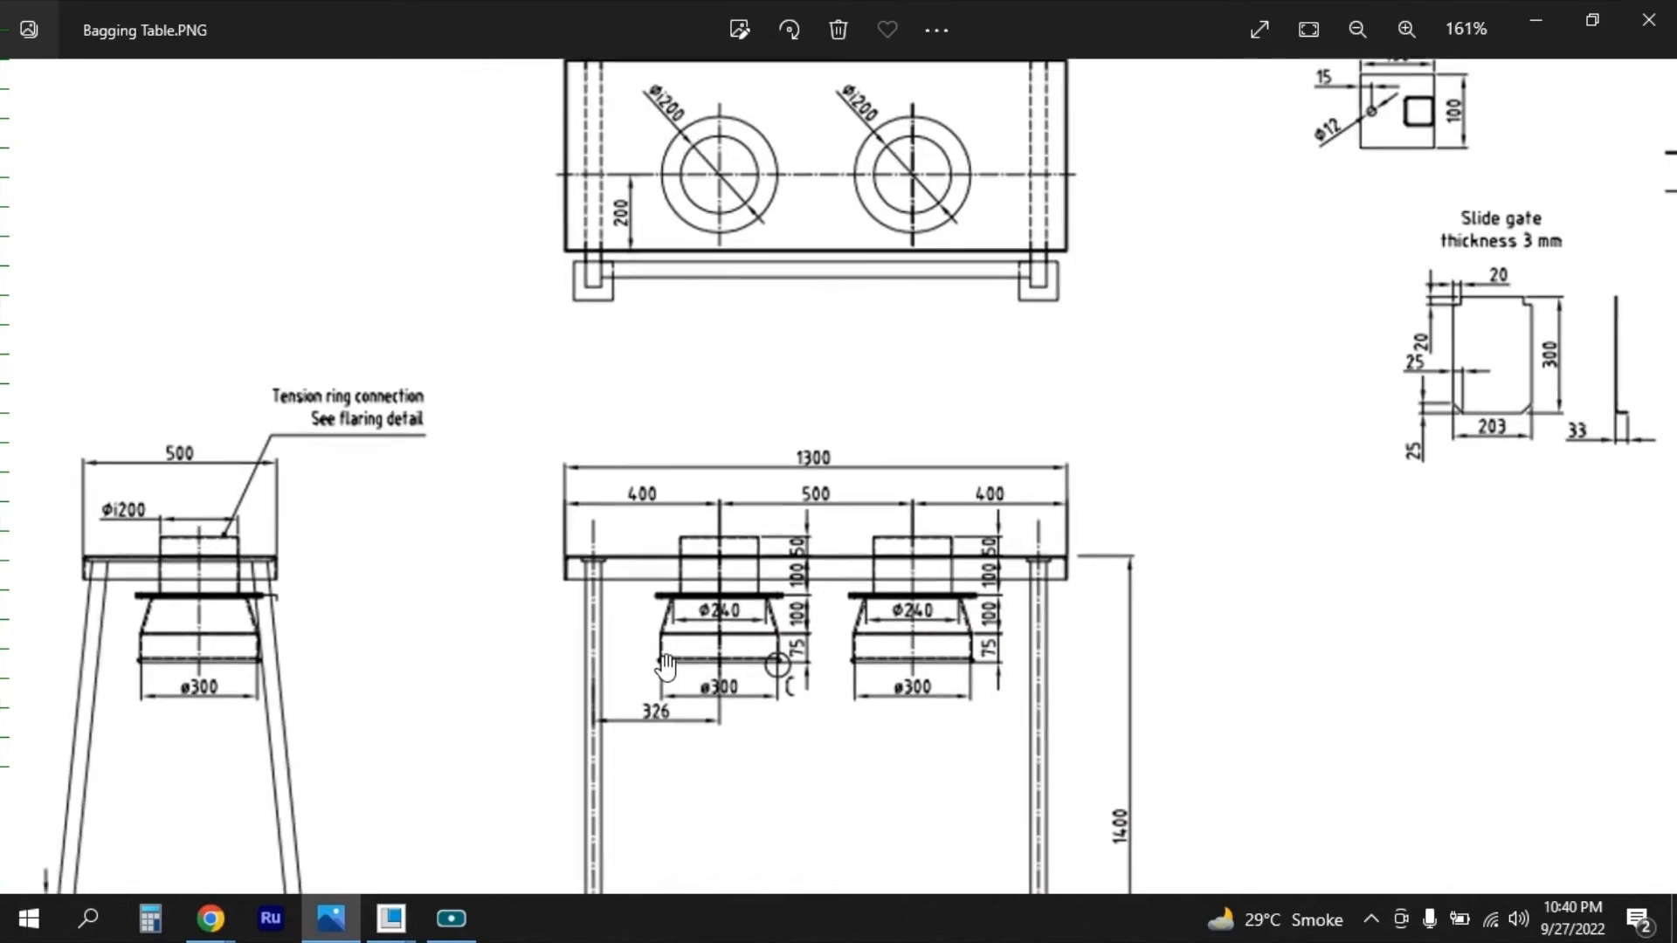
{"action": "left_click_drag", "start_coordinate": [1043, 623], "coordinate": [752, 663]}
{"action": "left_click_drag", "start_coordinate": [1146, 723], "coordinate": [1107, 774]}
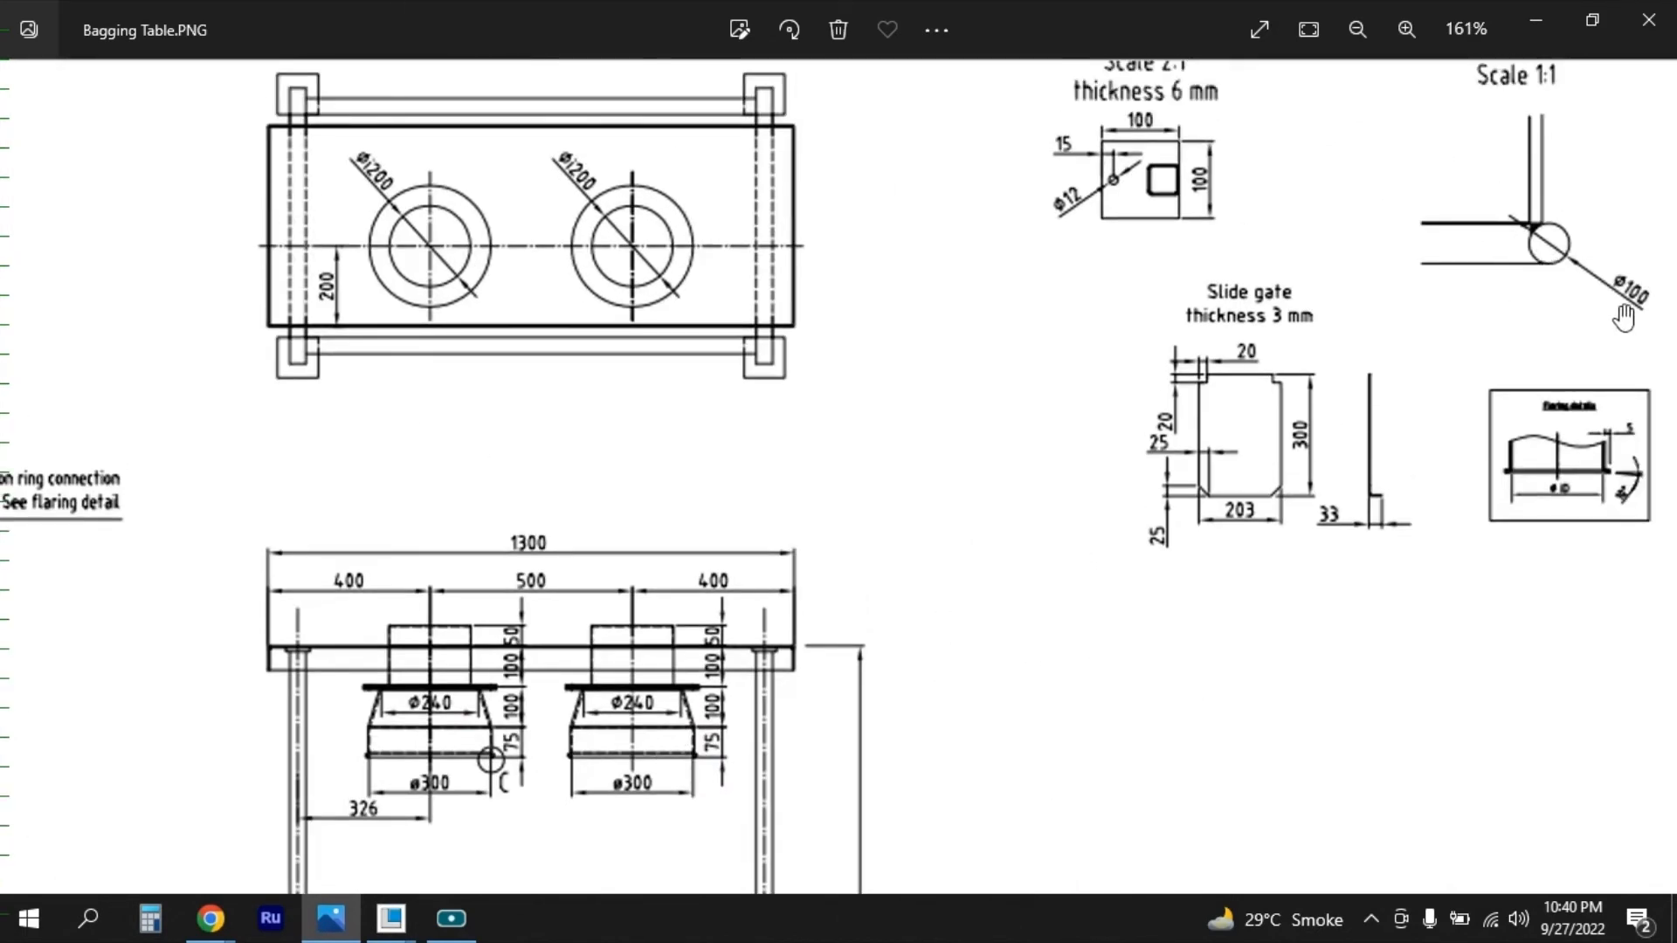
{"action": "key", "text": "alt+Tab"}
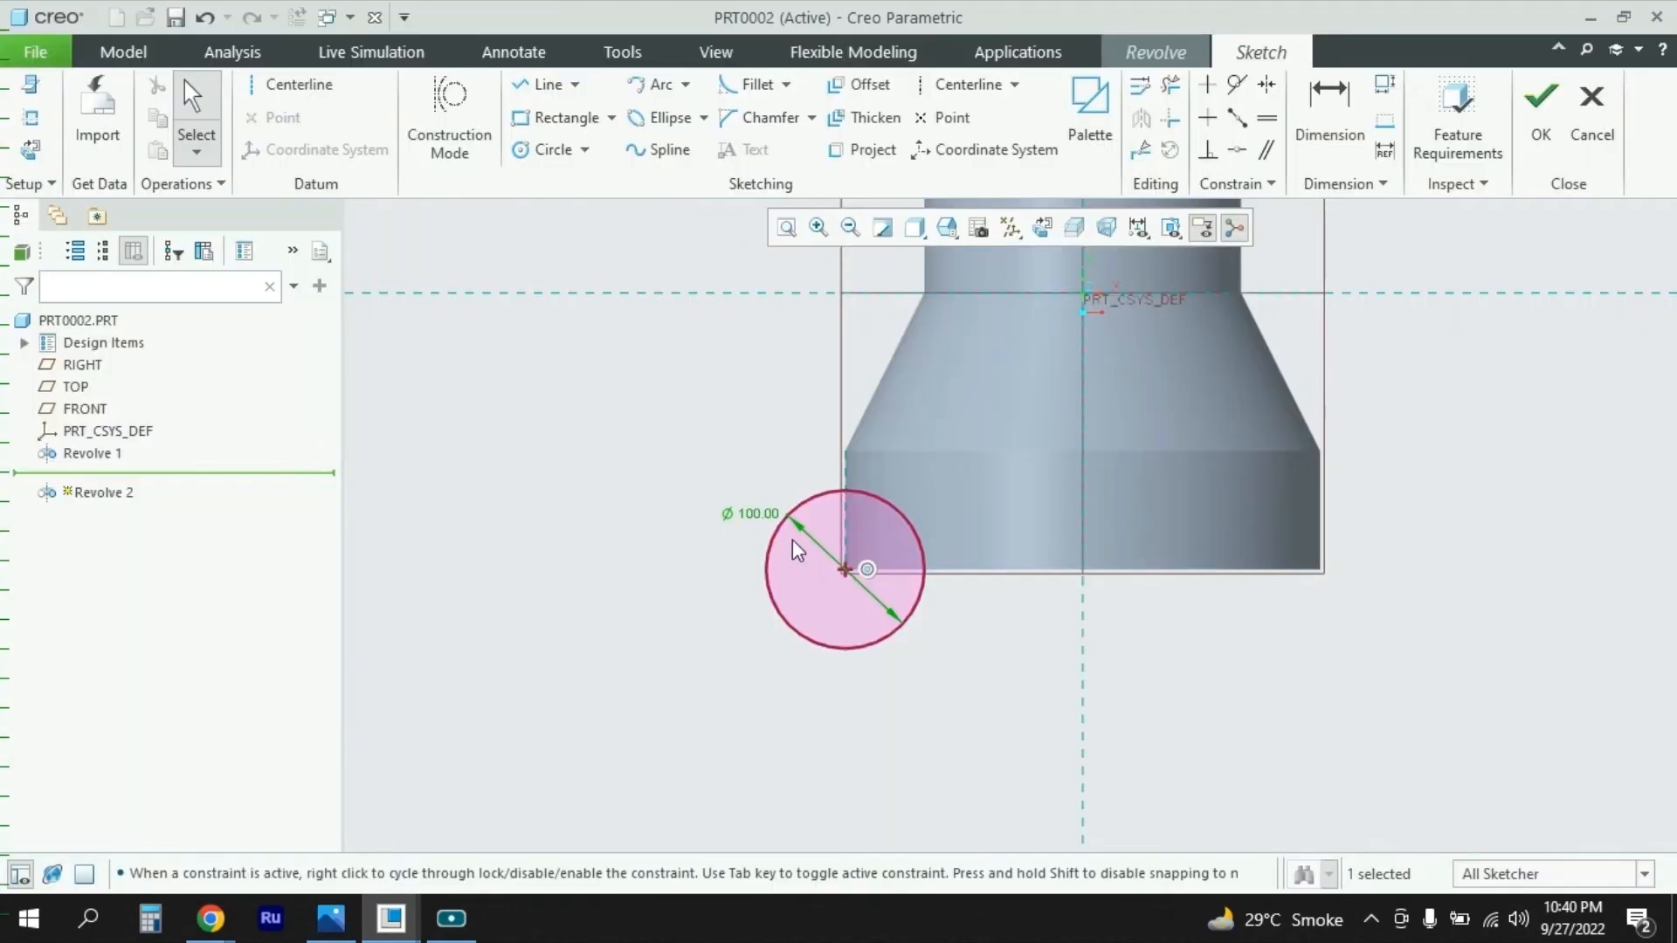
Step: Set the corner circle's diameter to 6 mm
{"action": "double_click", "coordinate": [757, 515]}
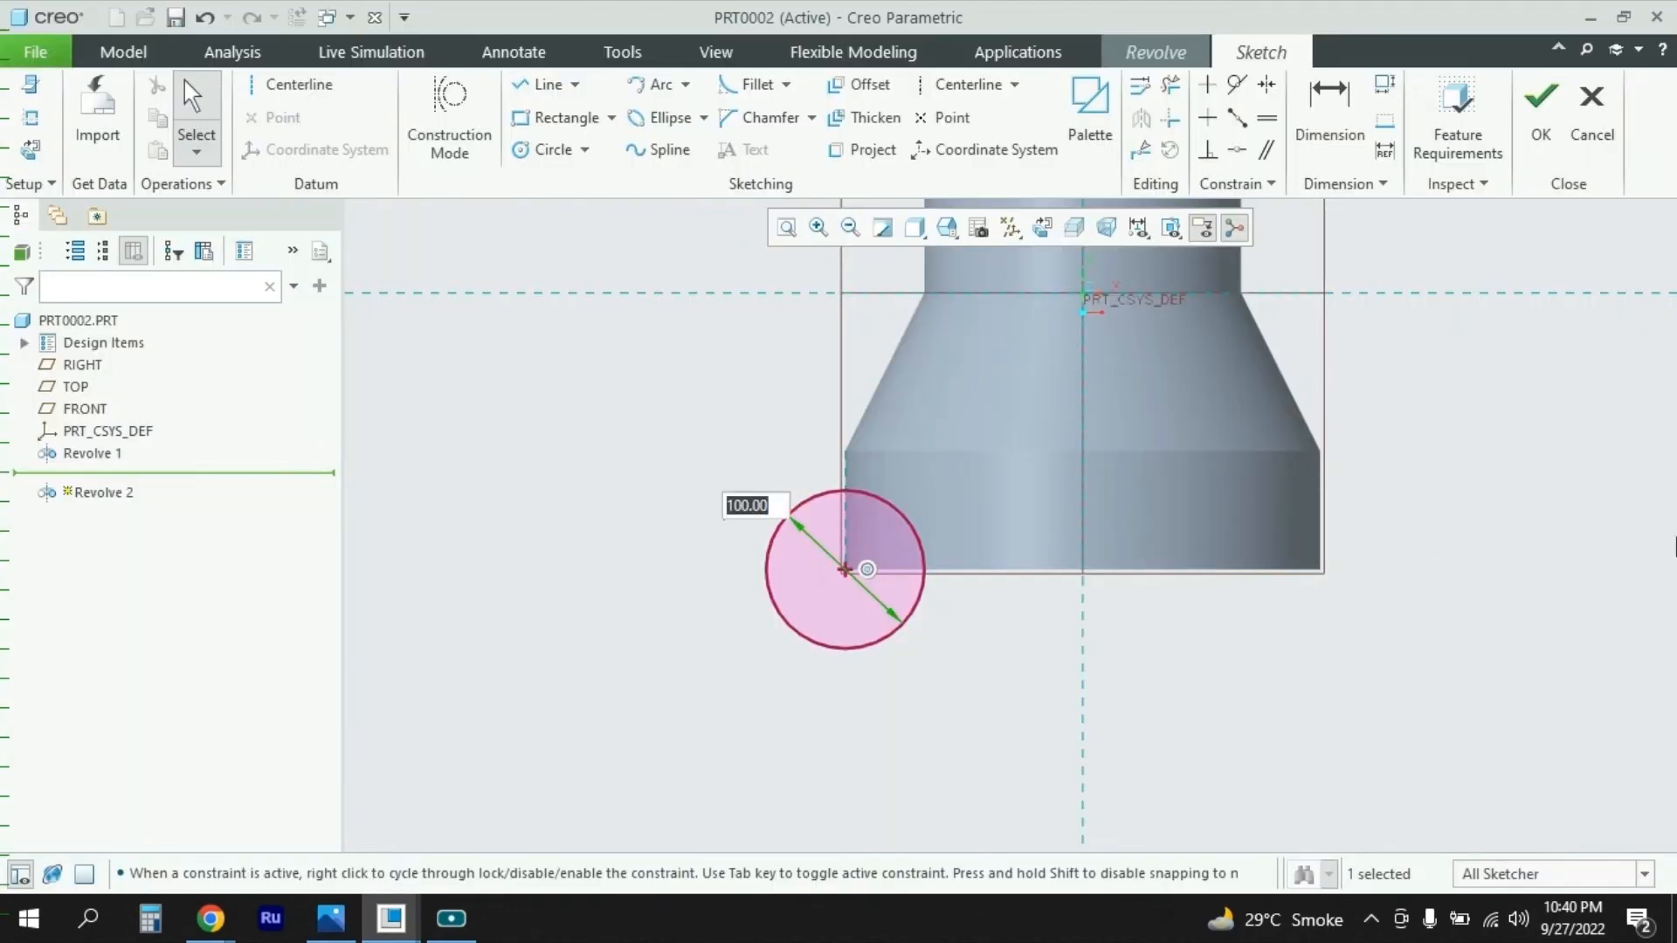
{"action": "type", "text": "6"}
{"action": "key", "text": "Return"}
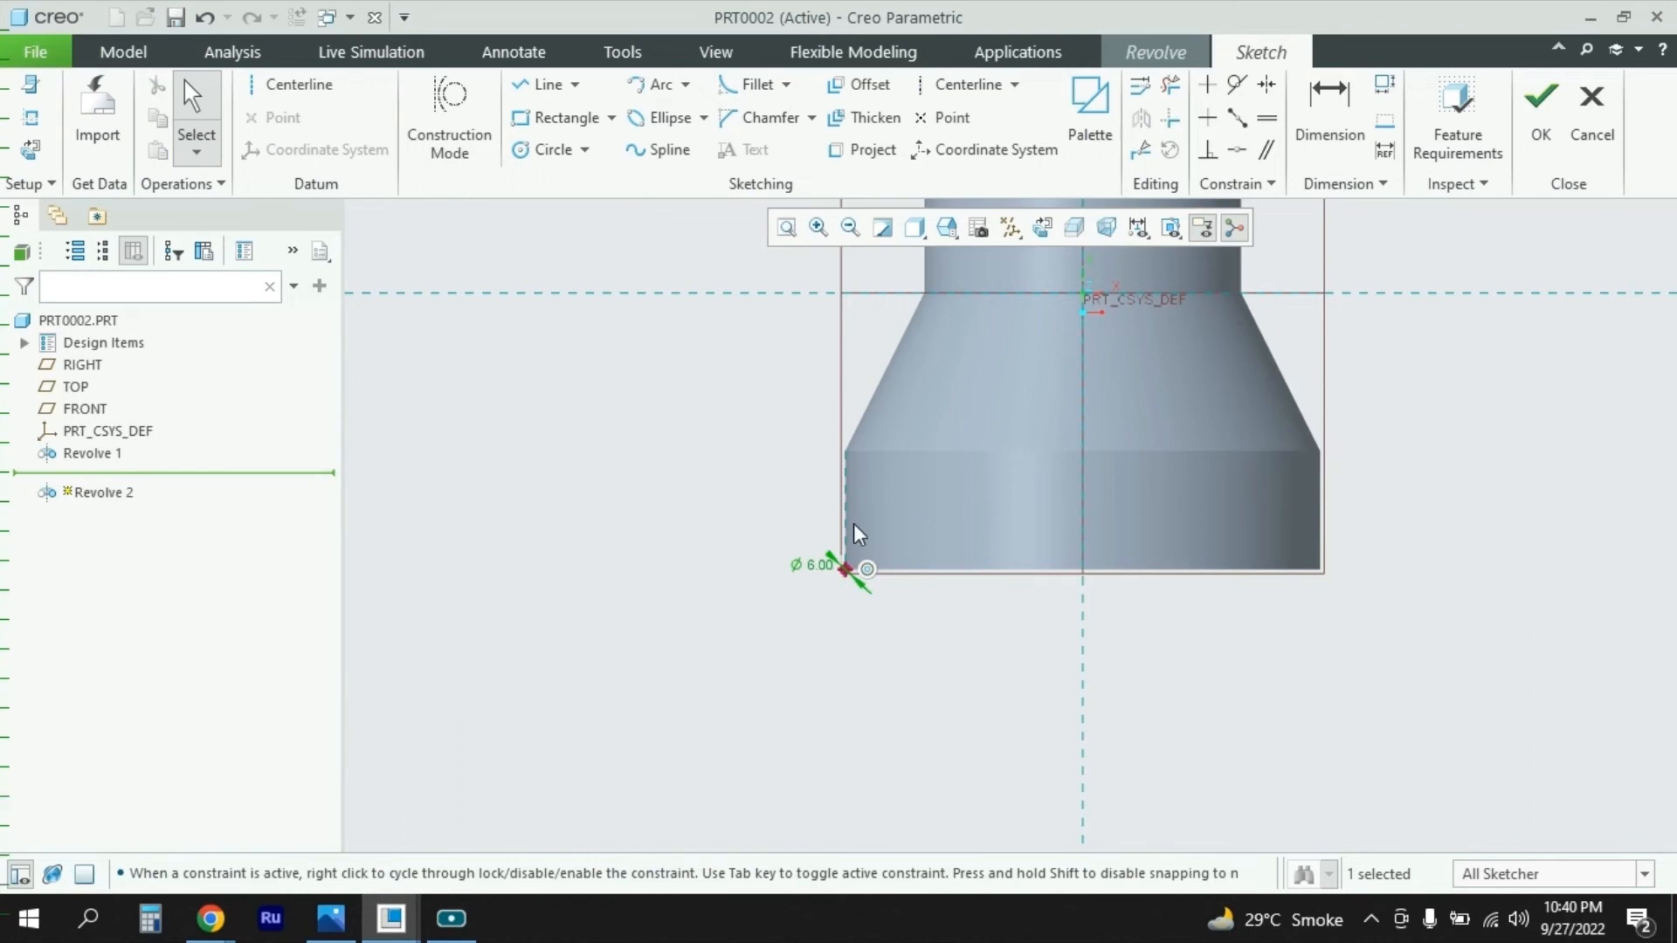
Step: Set the corner circle's diameter to 10 mm
{"action": "double_click", "coordinate": [829, 569]}
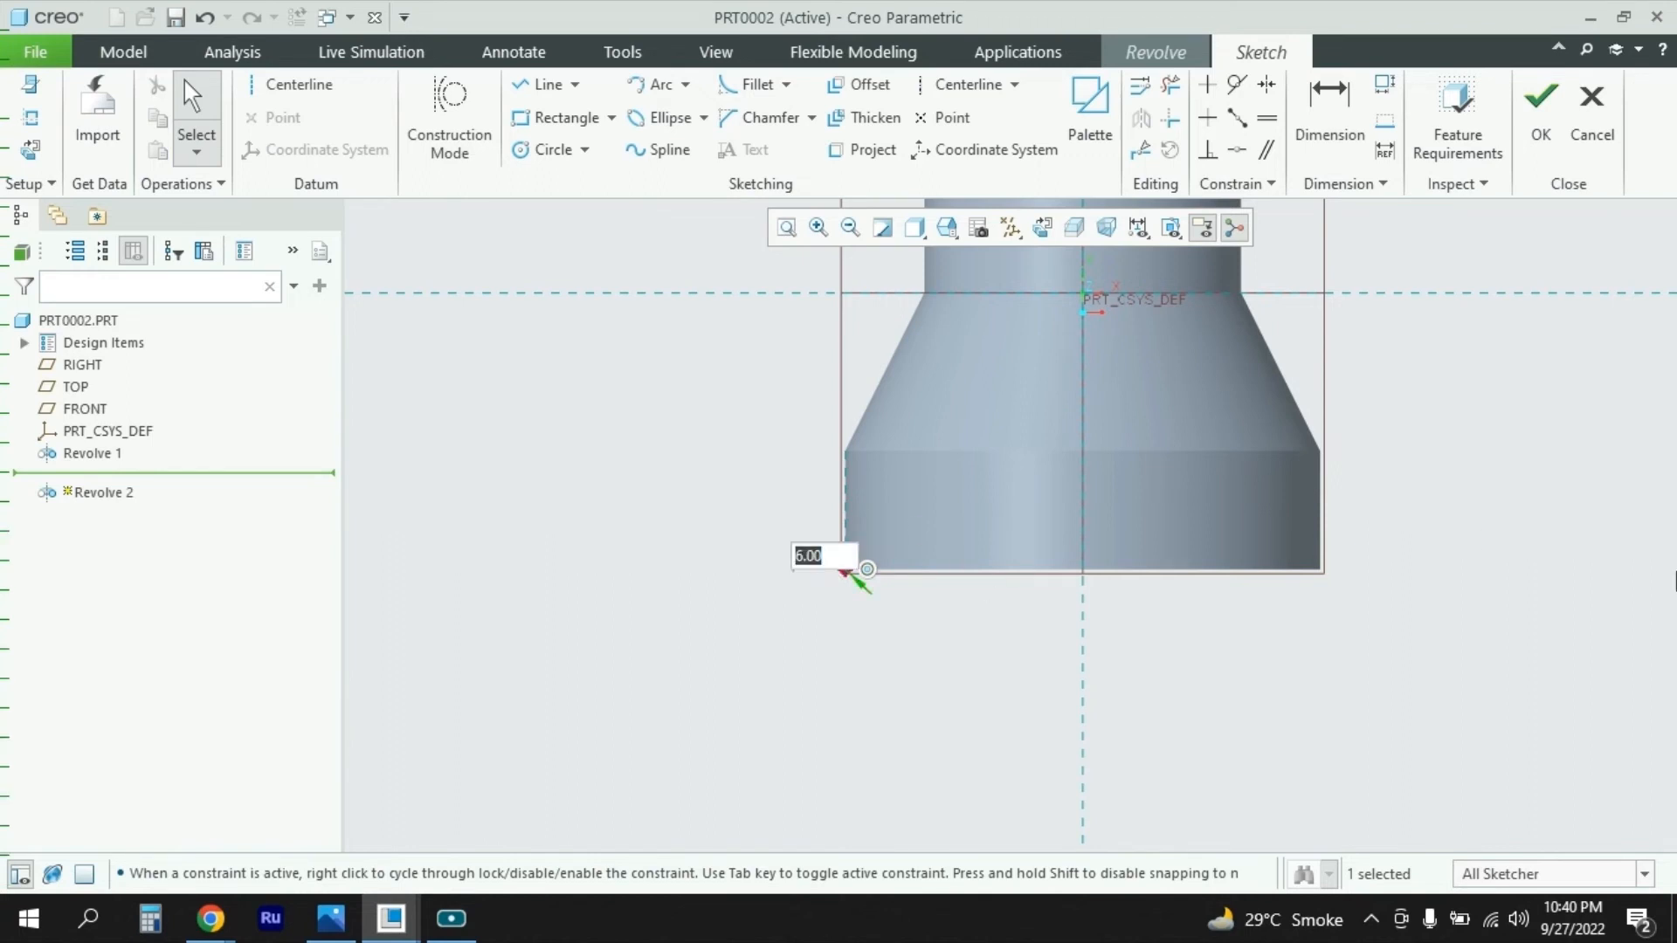
{"action": "type", "text": "10"}
{"action": "key", "text": "Return"}
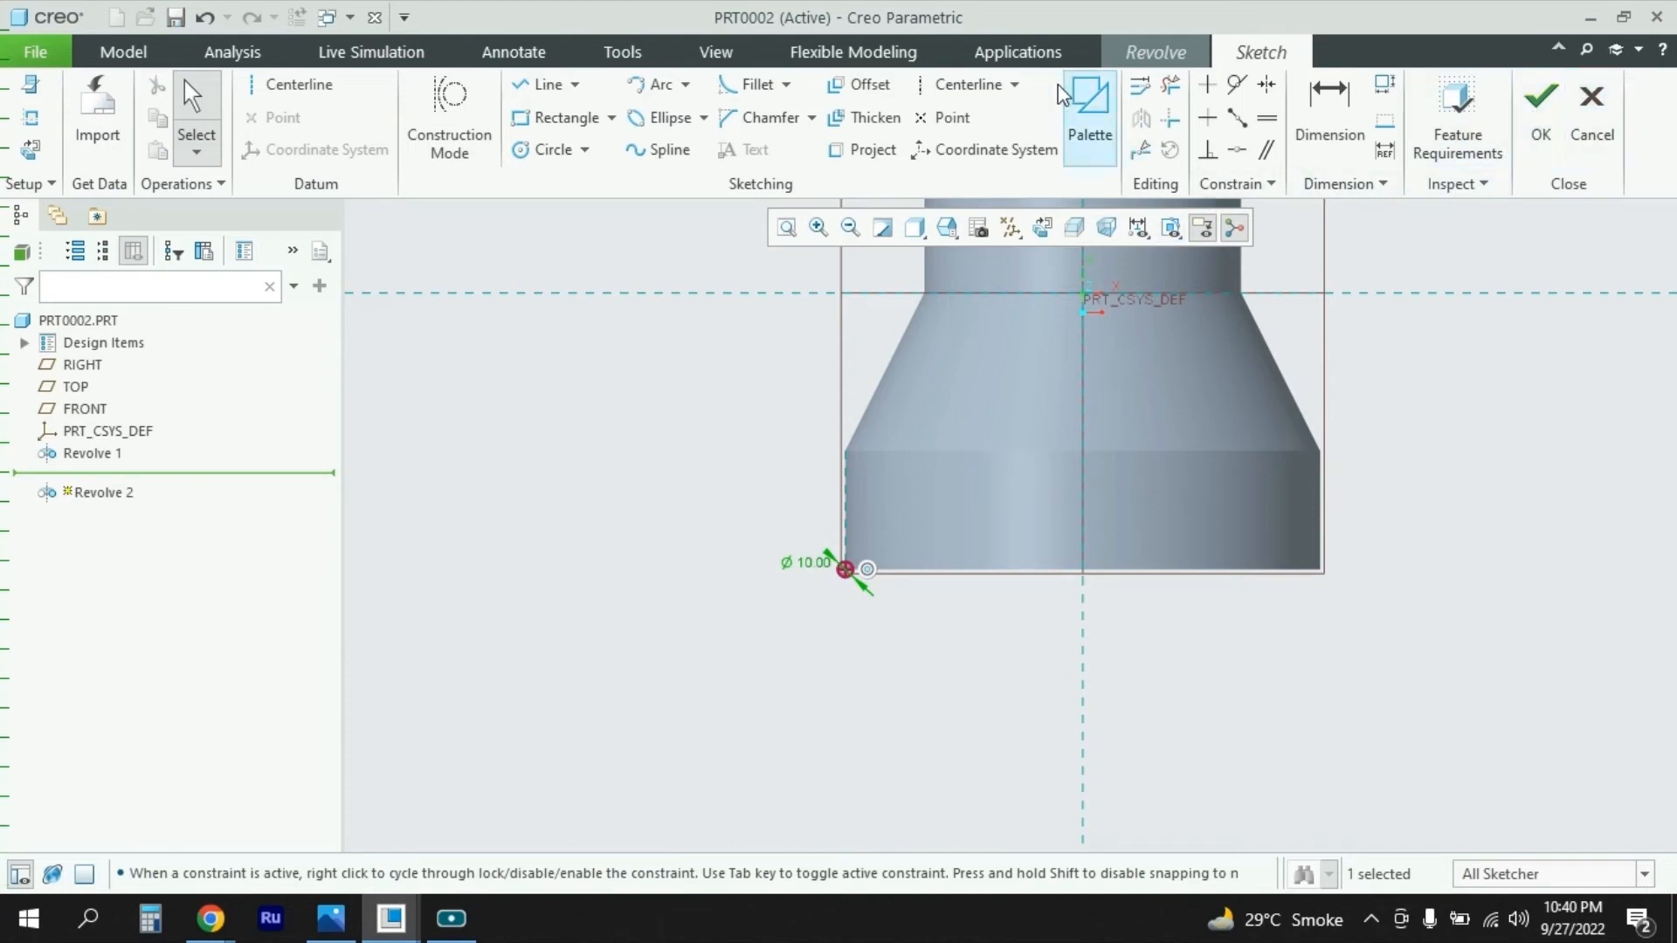
Step: Add a vertical centreline along the spout's axis as the axis of revolution for the circle
{"action": "left_click", "coordinate": [963, 86]}
{"action": "left_click", "coordinate": [1083, 352]}
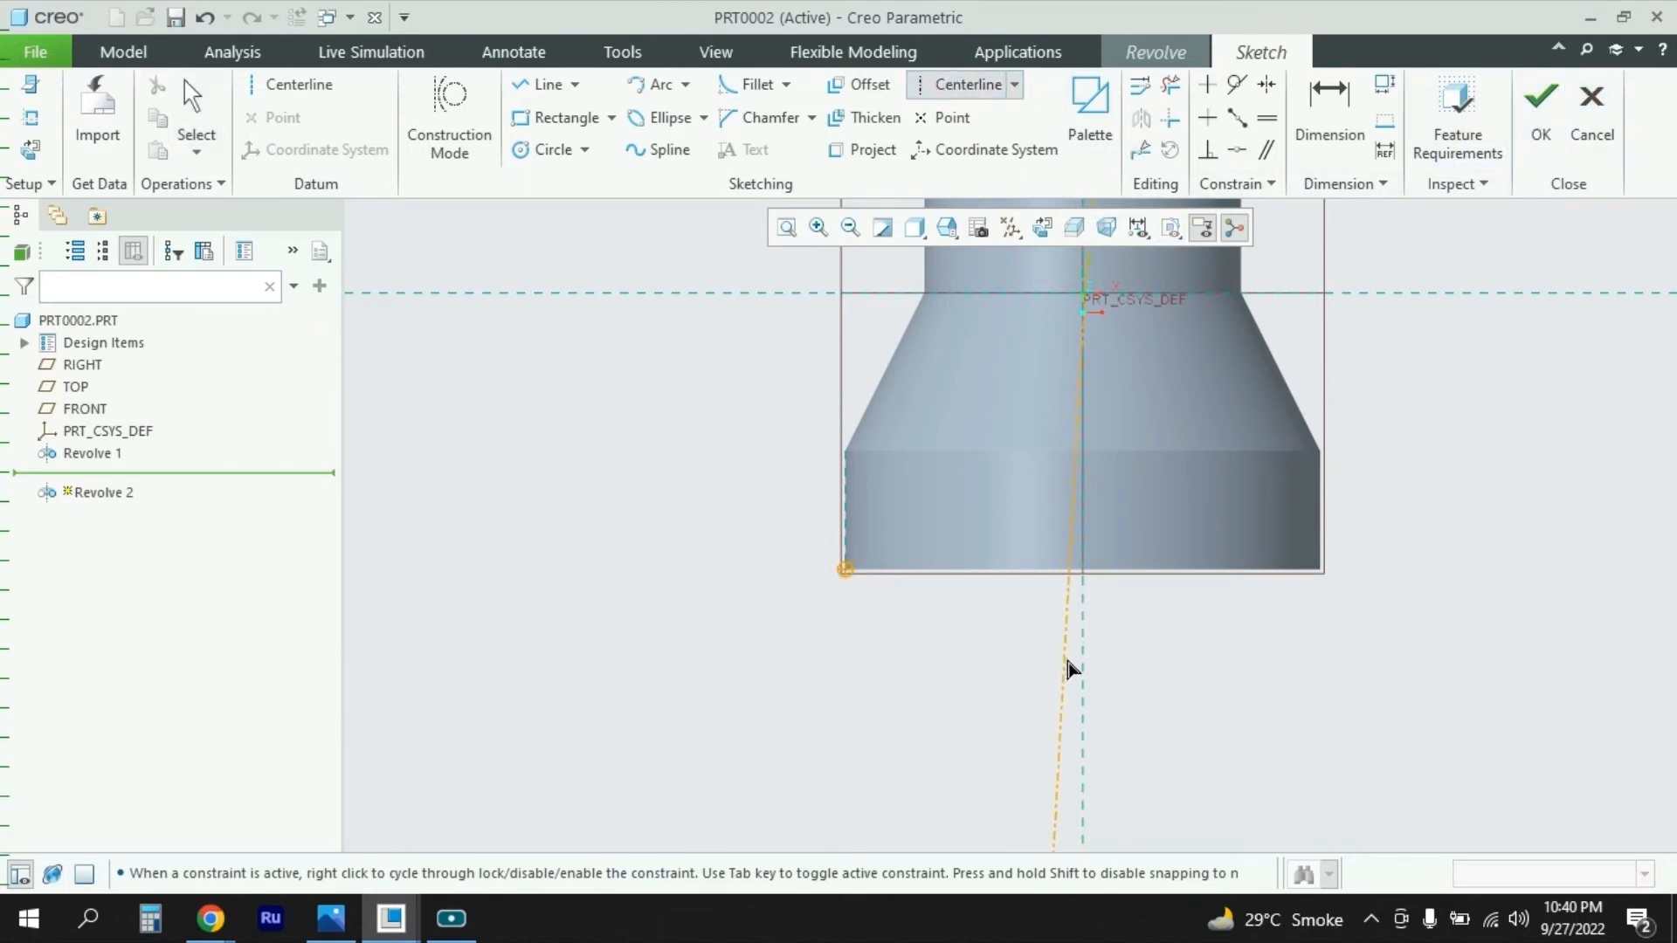
{"action": "left_click", "coordinate": [1092, 671]}
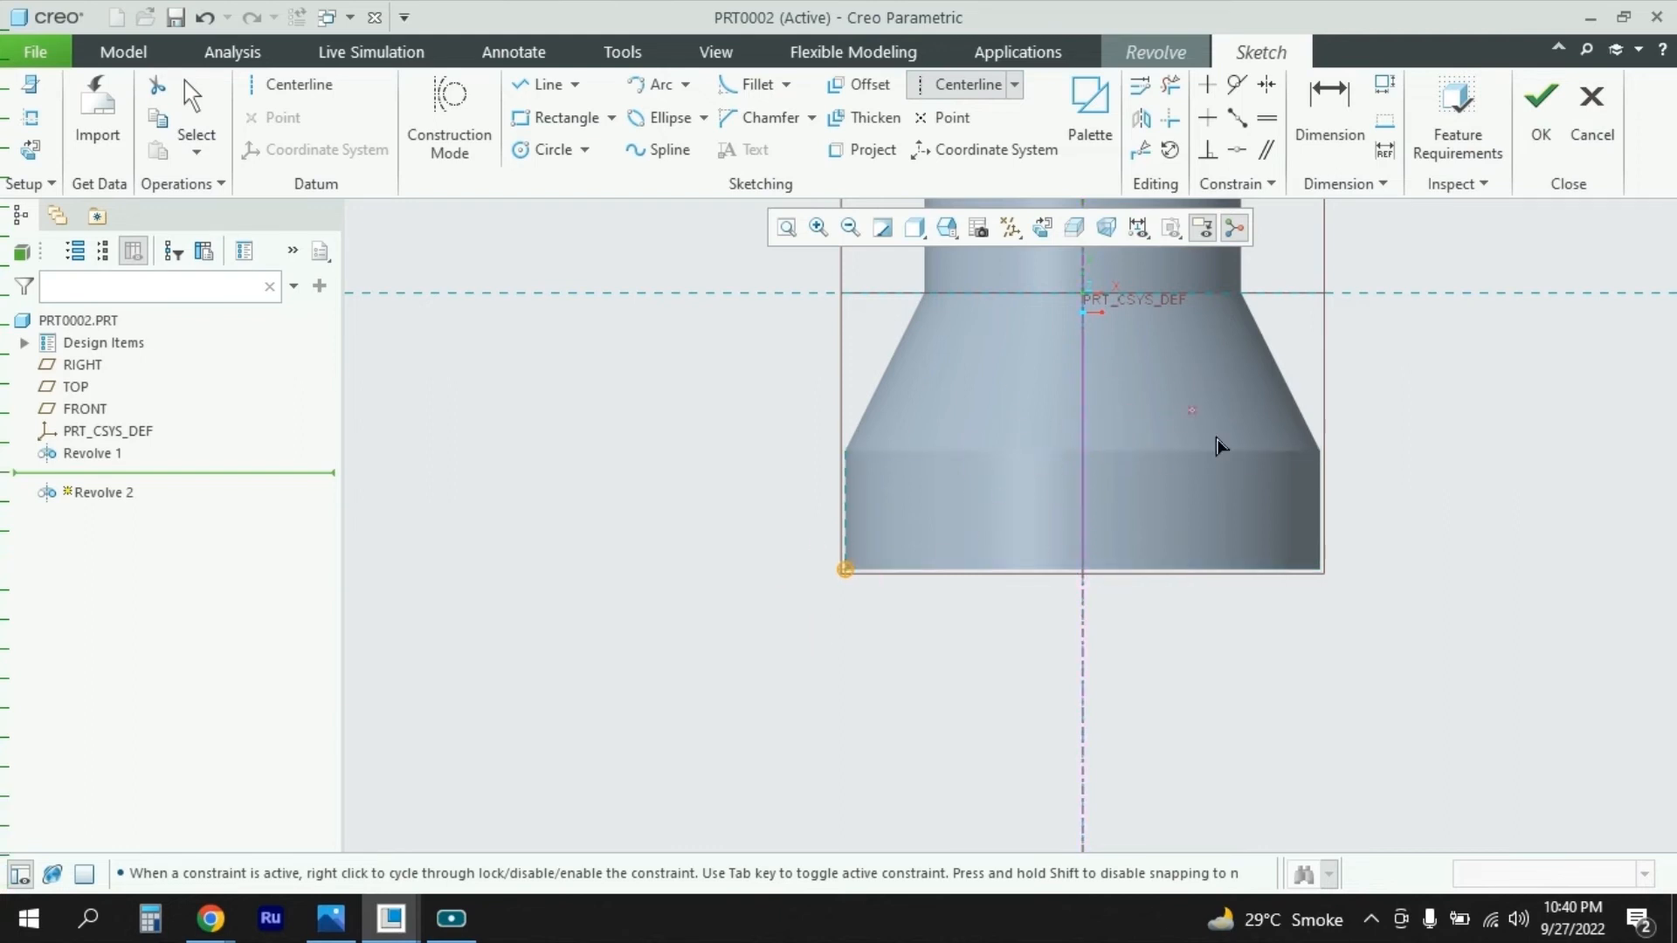
Step: Finish the sketch, revolve the circle 360° into a solid ring around the spout's bottom edge, and inspect the ring
{"action": "left_click", "coordinate": [1540, 109]}
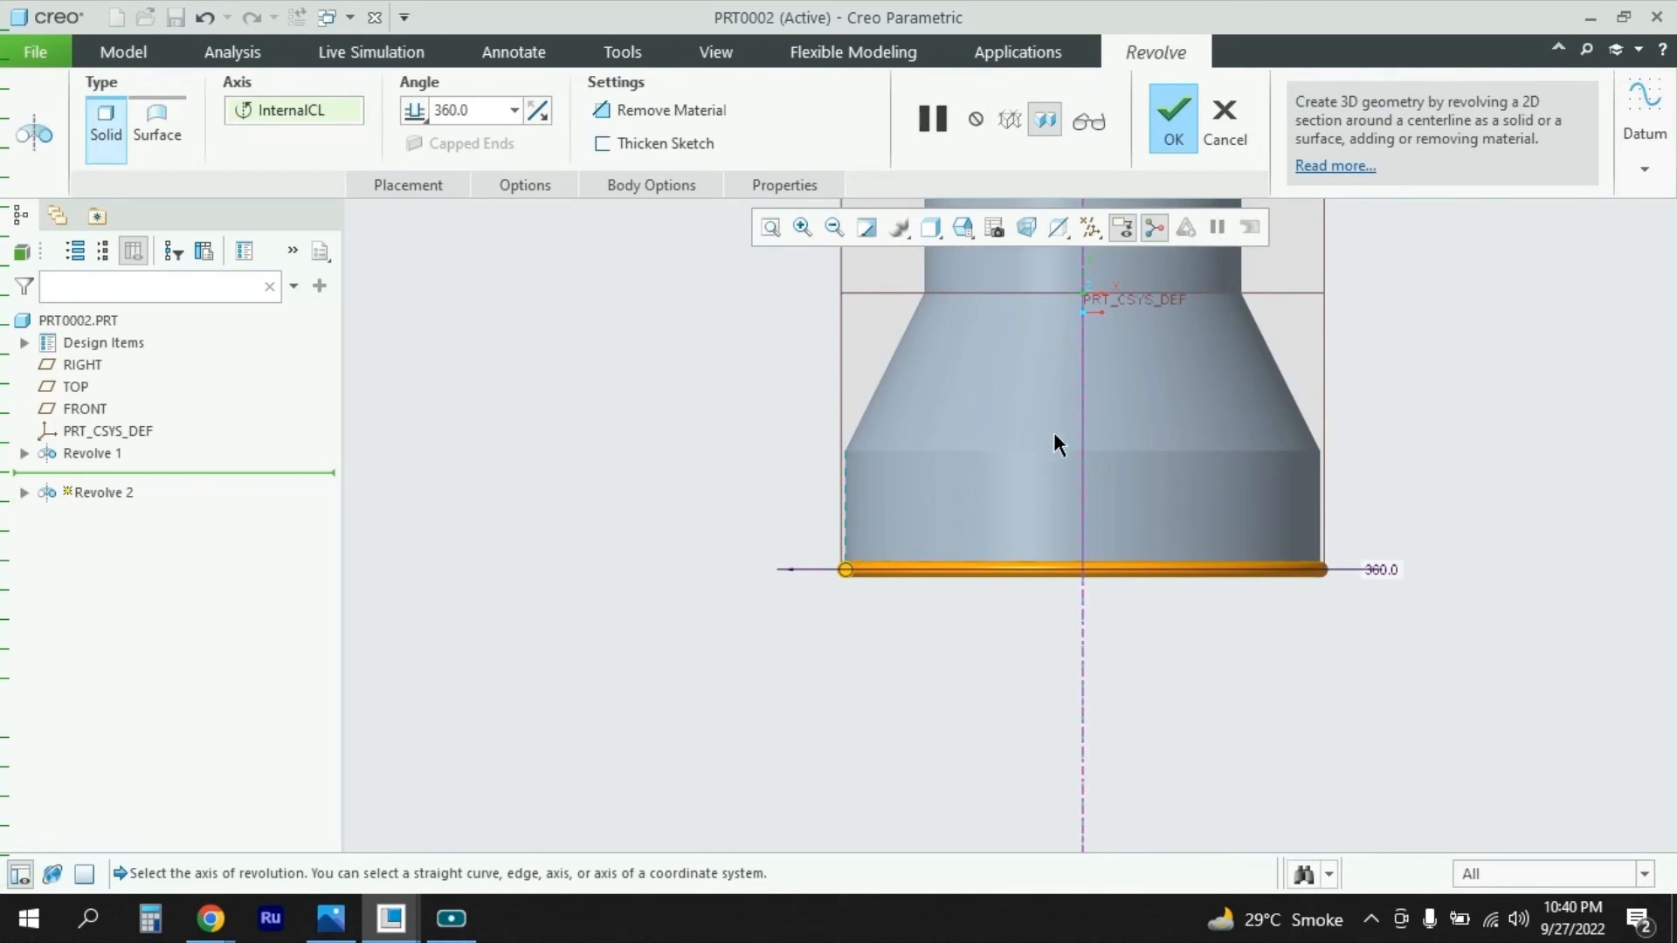
{"action": "mouse_move", "coordinate": [1056, 443]}
{"action": "middle_mouse_down"}
{"action": "mouse_move", "coordinate": [1059, 337]}
{"action": "mouse_move", "coordinate": [1053, 434]}
{"action": "mouse_move", "coordinate": [1031, 427]}
{"action": "middle_mouse_up"}
{"action": "scroll", "coordinate": [1223, 551], "scroll_direction": "down", "scroll_amount": 5}
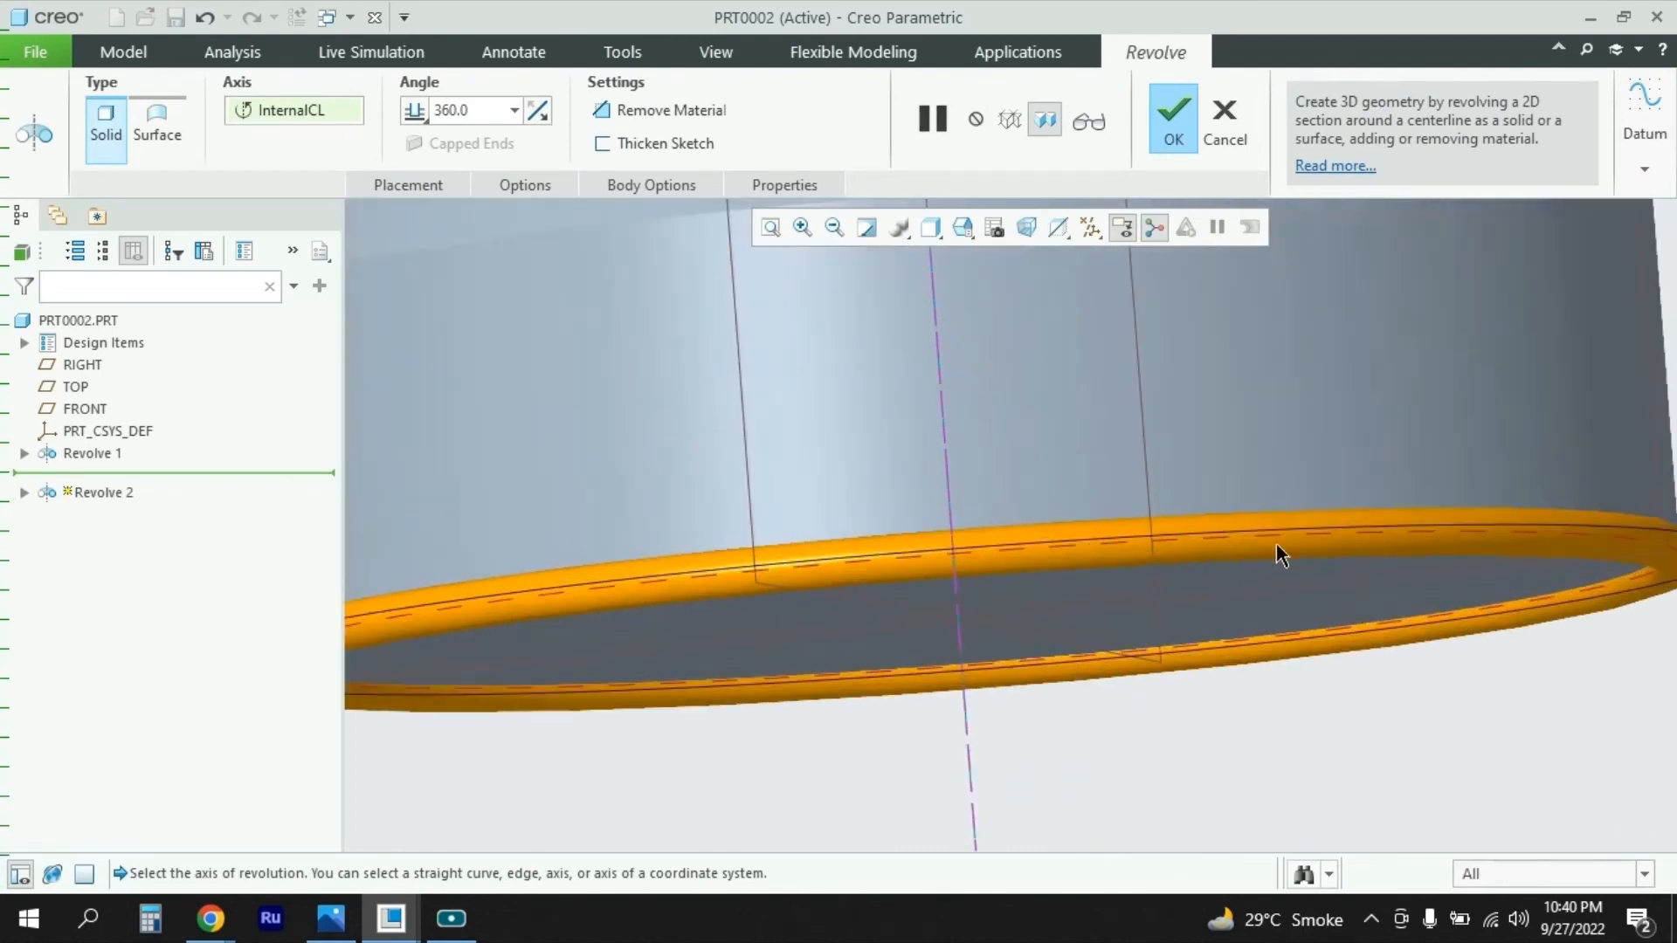
{"action": "mouse_move", "coordinate": [1375, 551]}
{"action": "middle_mouse_down"}
{"action": "mouse_move", "coordinate": [1258, 565]}
{"action": "mouse_move", "coordinate": [1377, 532]}
{"action": "middle_mouse_up"}
{"action": "scroll", "coordinate": [941, 645], "scroll_direction": "up", "scroll_amount": 5}
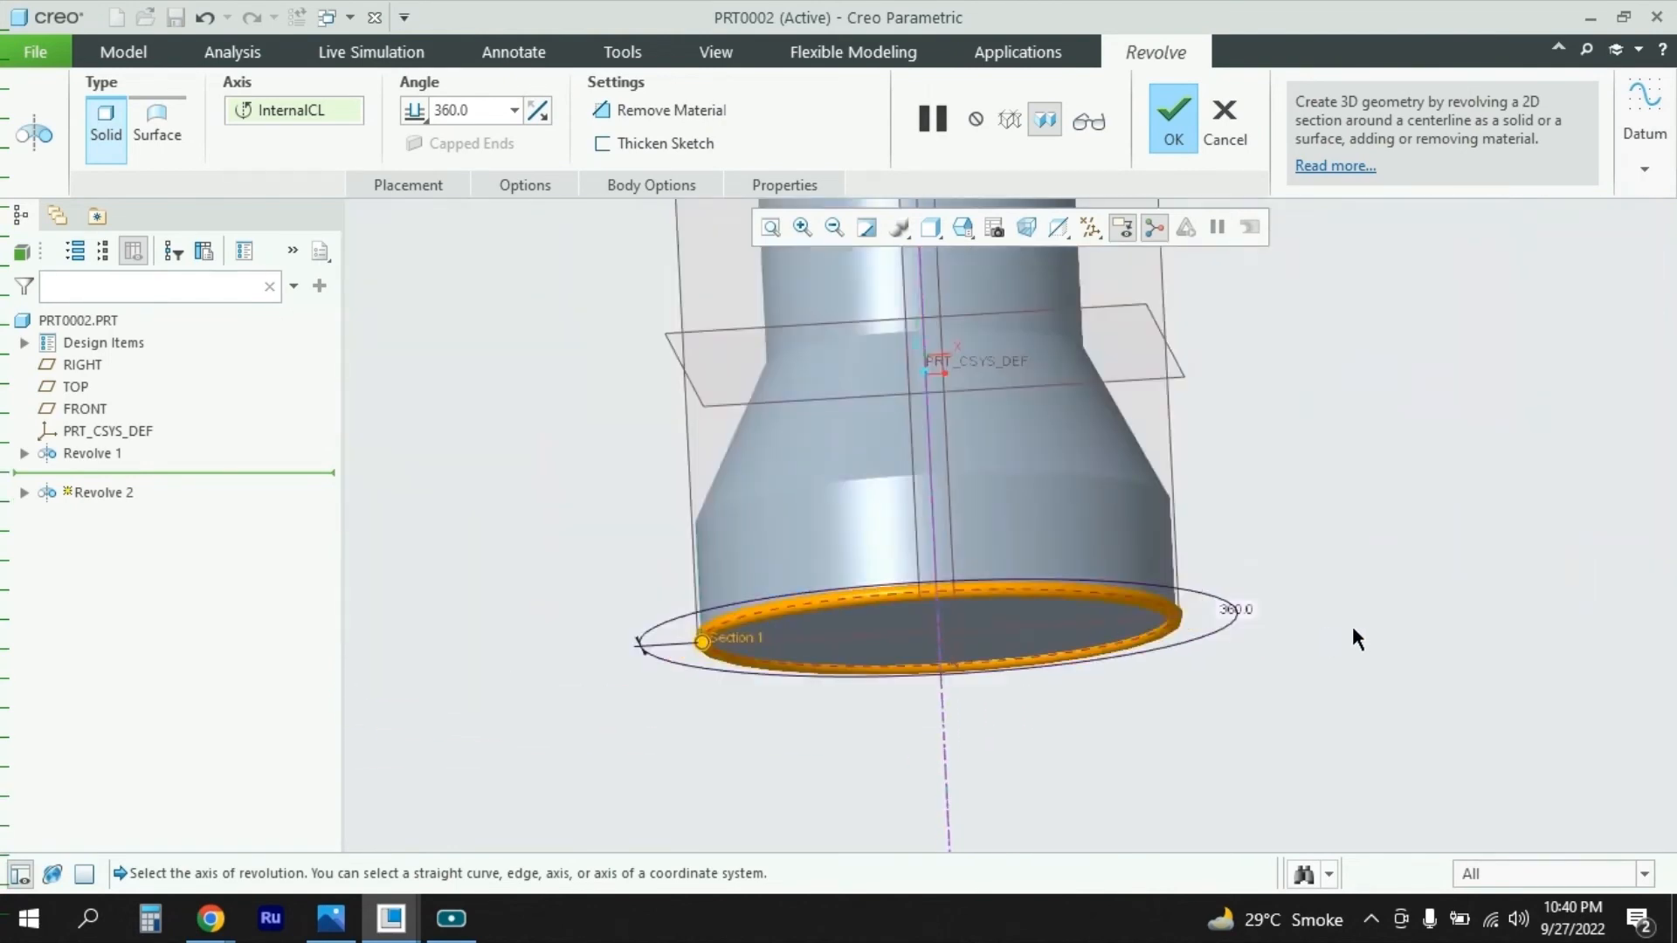
{"action": "mouse_move", "coordinate": [1353, 629]}
{"action": "middle_mouse_down"}
{"action": "mouse_move", "coordinate": [1328, 647]}
{"action": "mouse_move", "coordinate": [1354, 655]}
{"action": "middle_mouse_up"}
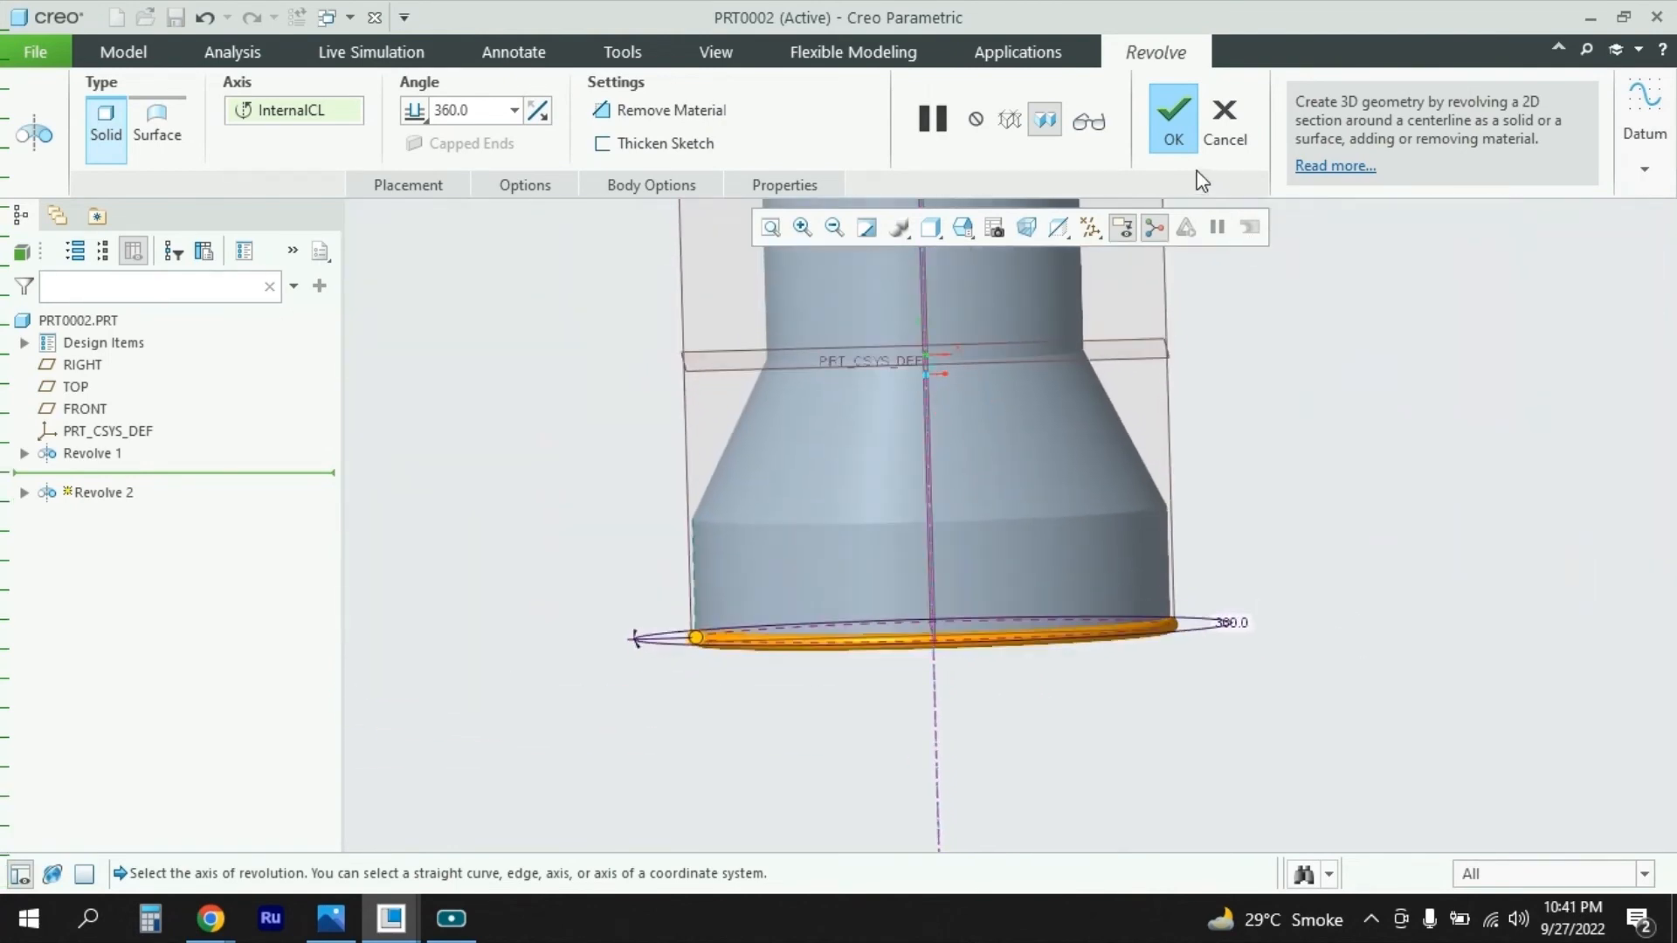
{"action": "left_click", "coordinate": [1172, 122]}
{"action": "middle_click_drag", "start_coordinate": [1223, 567], "coordinate": [1218, 552]}
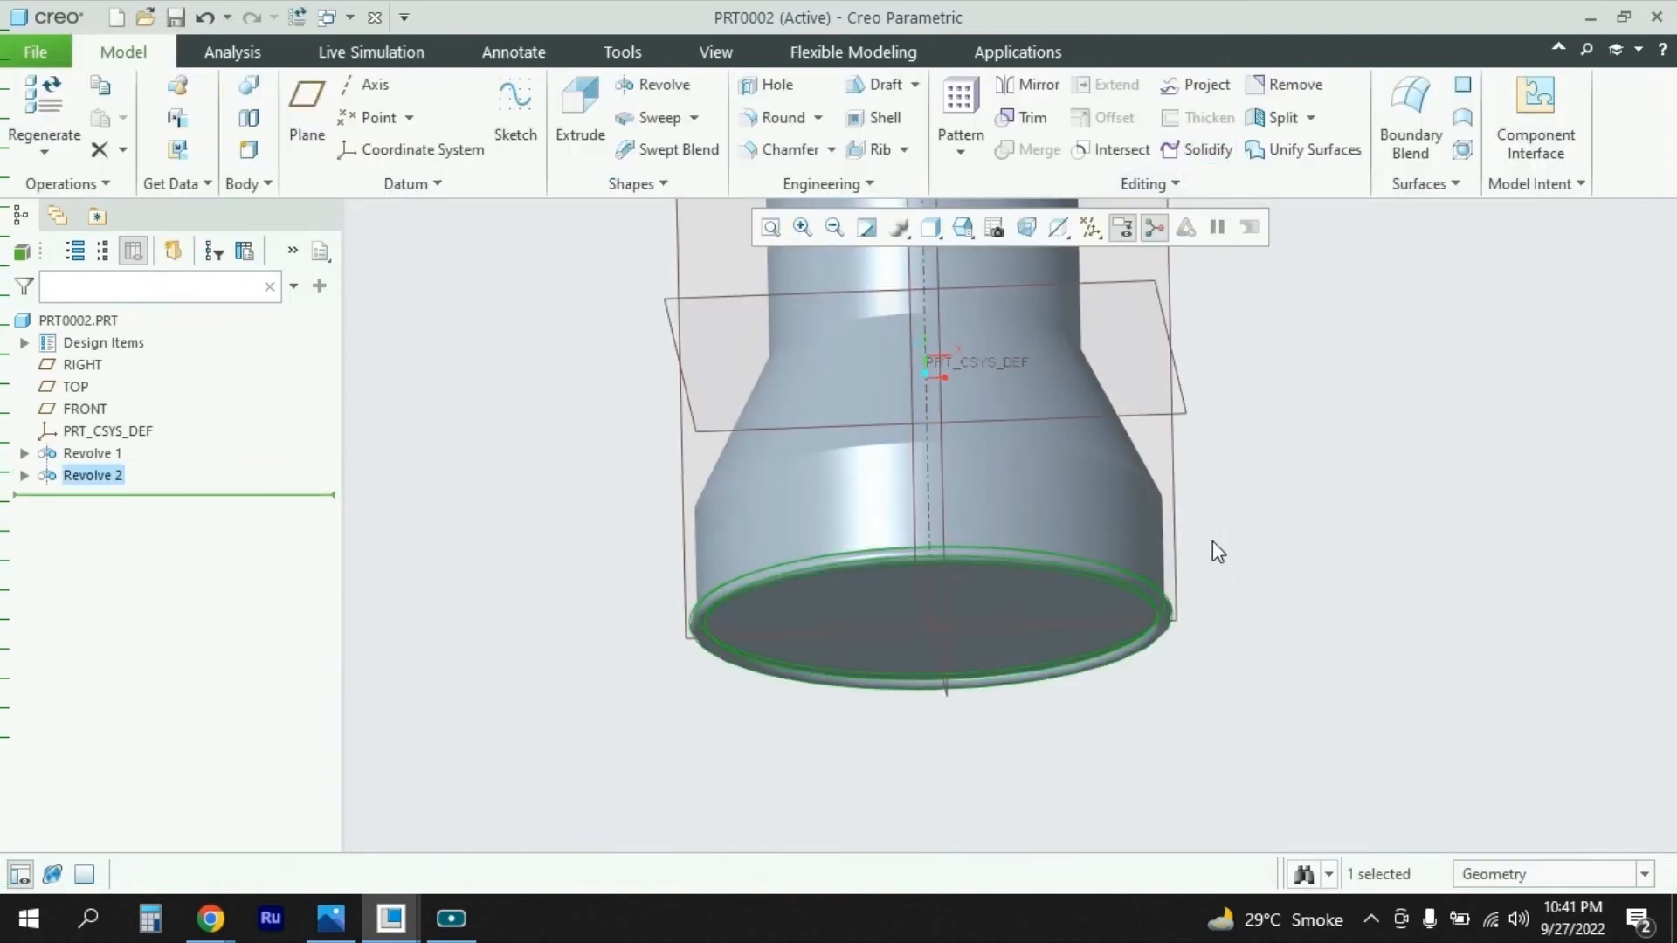
{"action": "scroll", "coordinate": [699, 597], "scroll_direction": "down", "scroll_amount": 5}
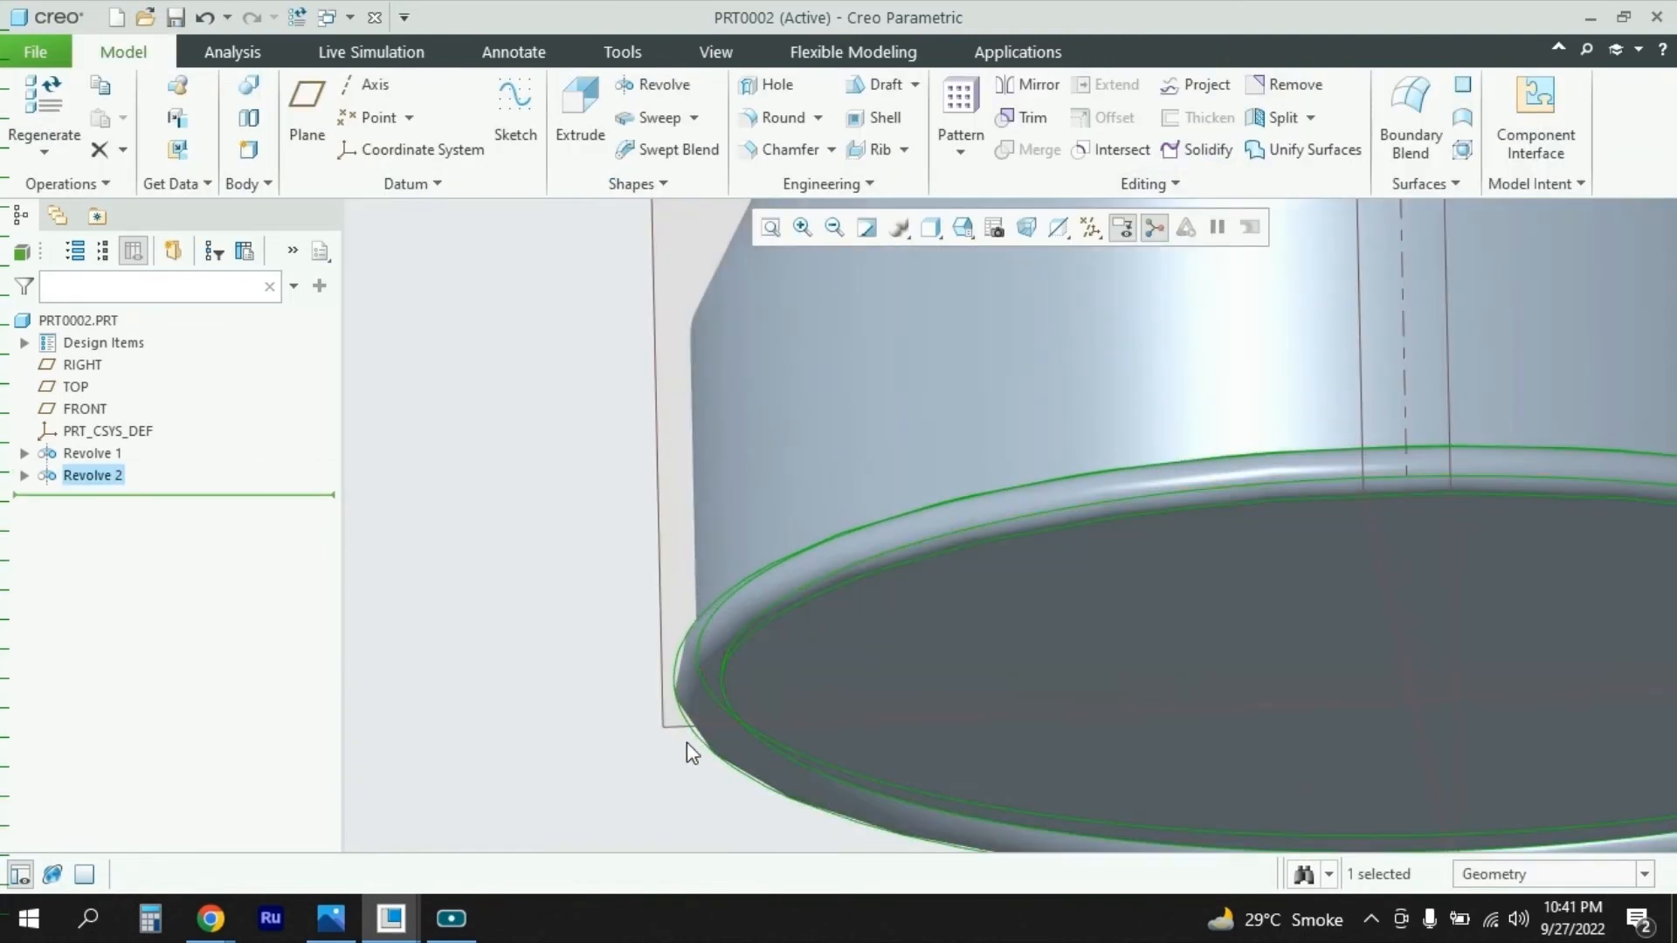
{"action": "scroll", "coordinate": [658, 662], "scroll_direction": "up", "scroll_amount": 8}
{"action": "middle_click_drag", "start_coordinate": [1046, 501], "coordinate": [1204, 496]}
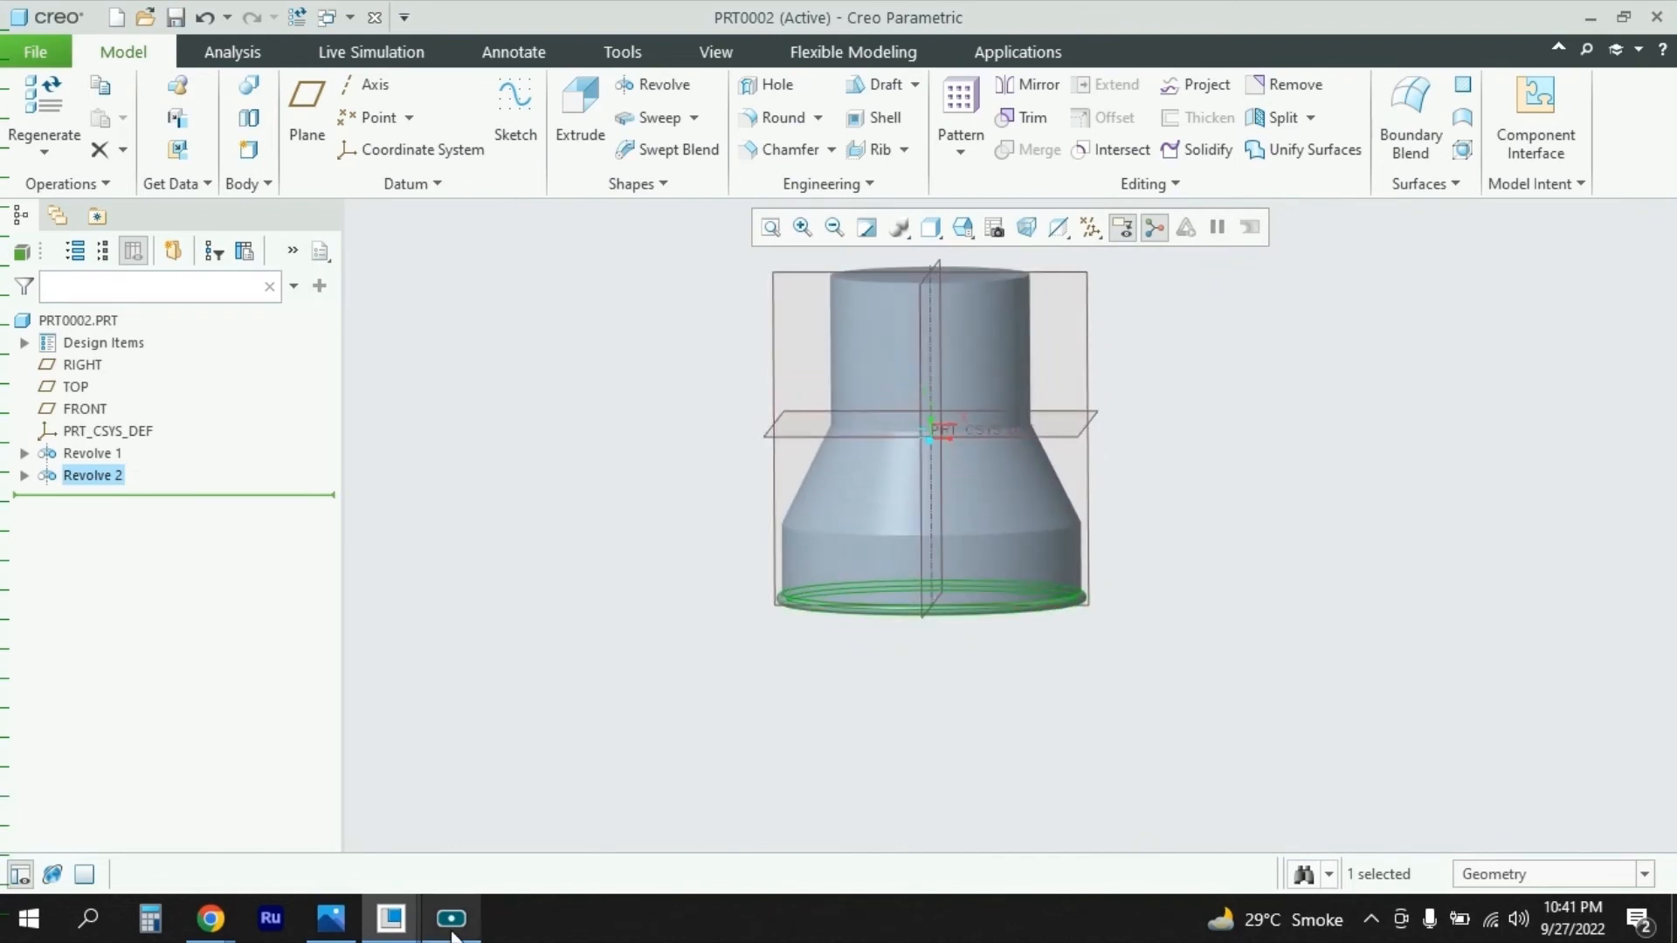
Step: Start a new revolve sketch on the FRONT plane, consulting the Bagging Table drawing for the spout's flange
{"action": "left_click", "coordinate": [332, 917]}
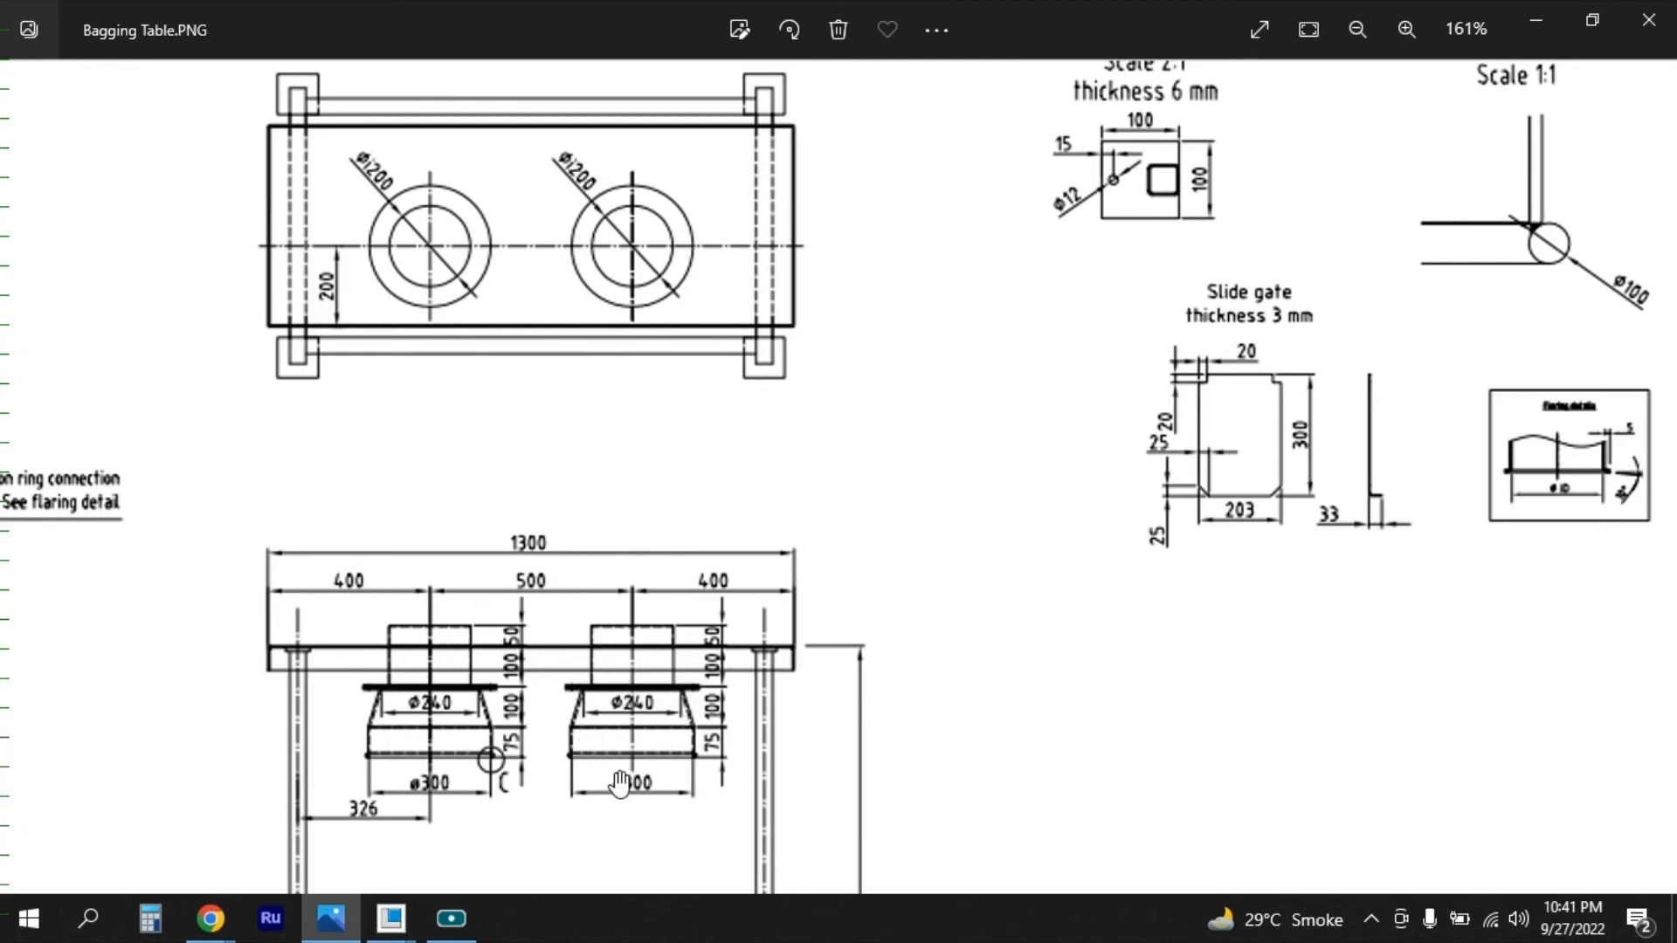
{"action": "left_click", "coordinate": [391, 917]}
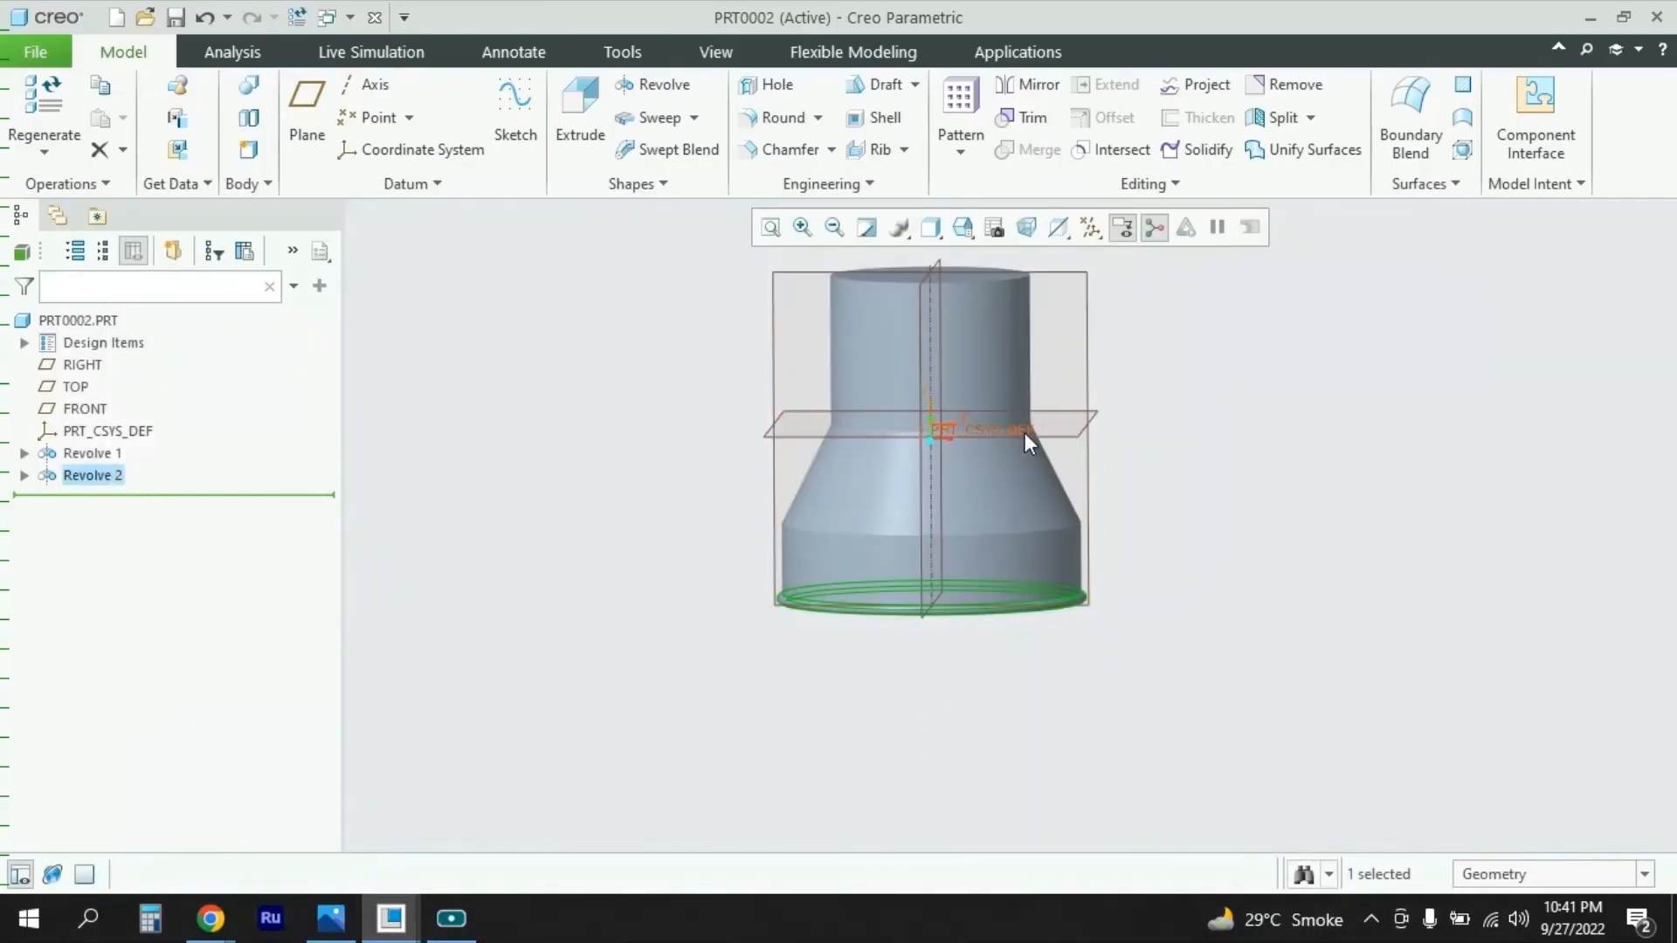
{"action": "left_click", "coordinate": [657, 93]}
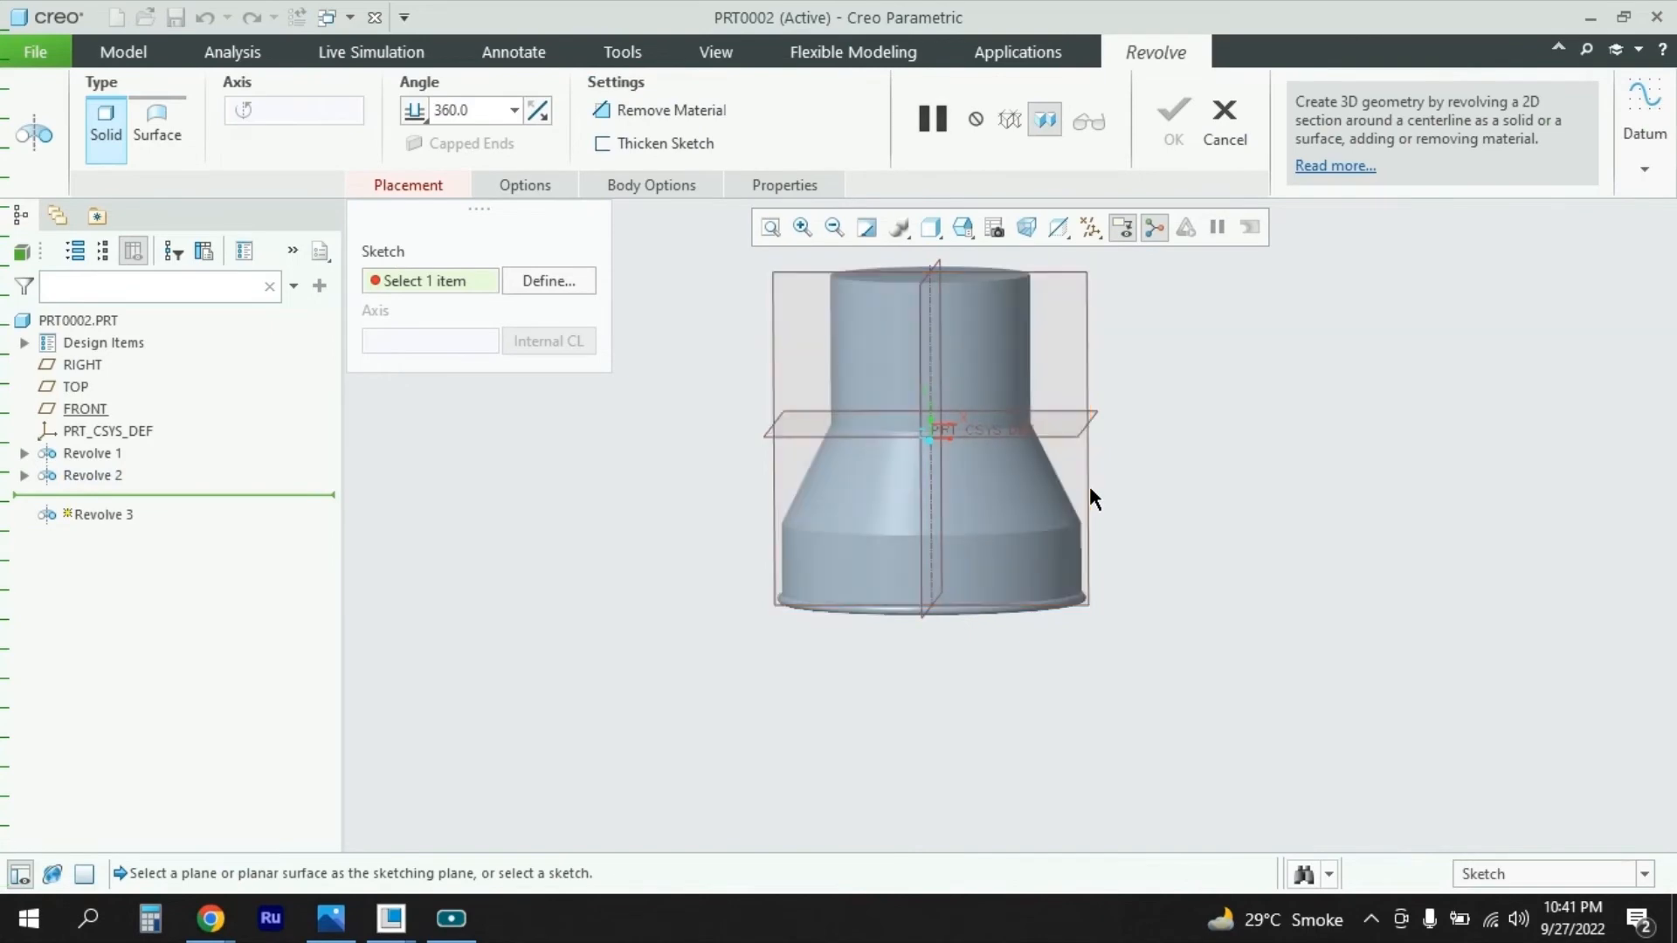
{"action": "left_click", "coordinate": [868, 650]}
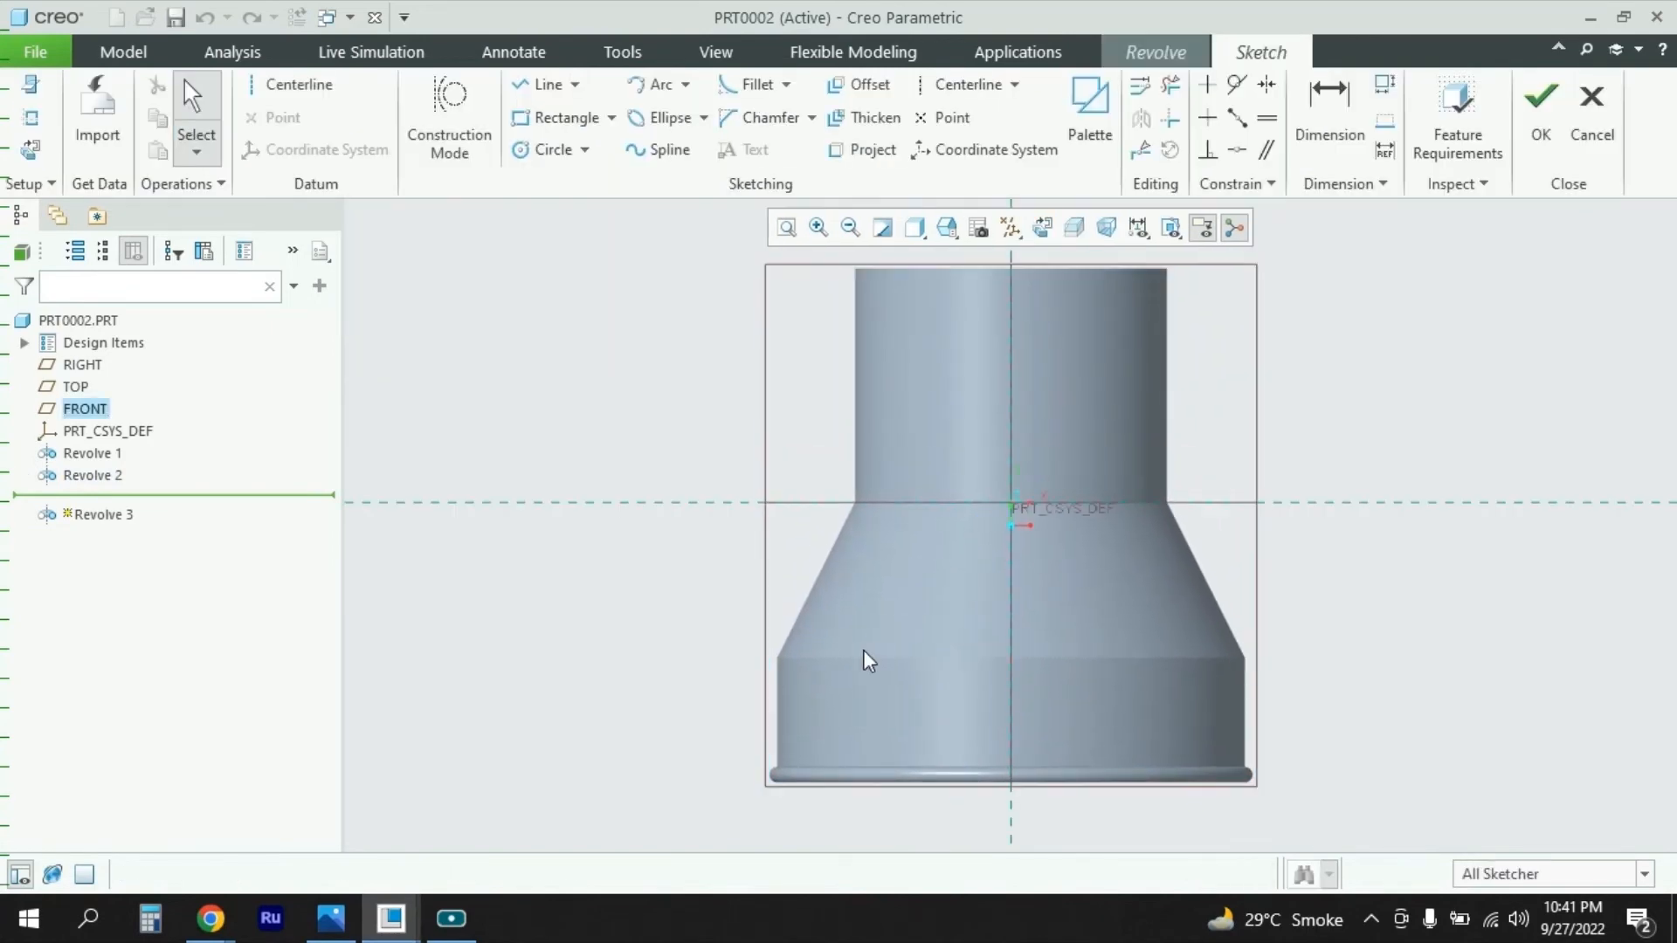
{"action": "key", "text": "alt+Tab"}
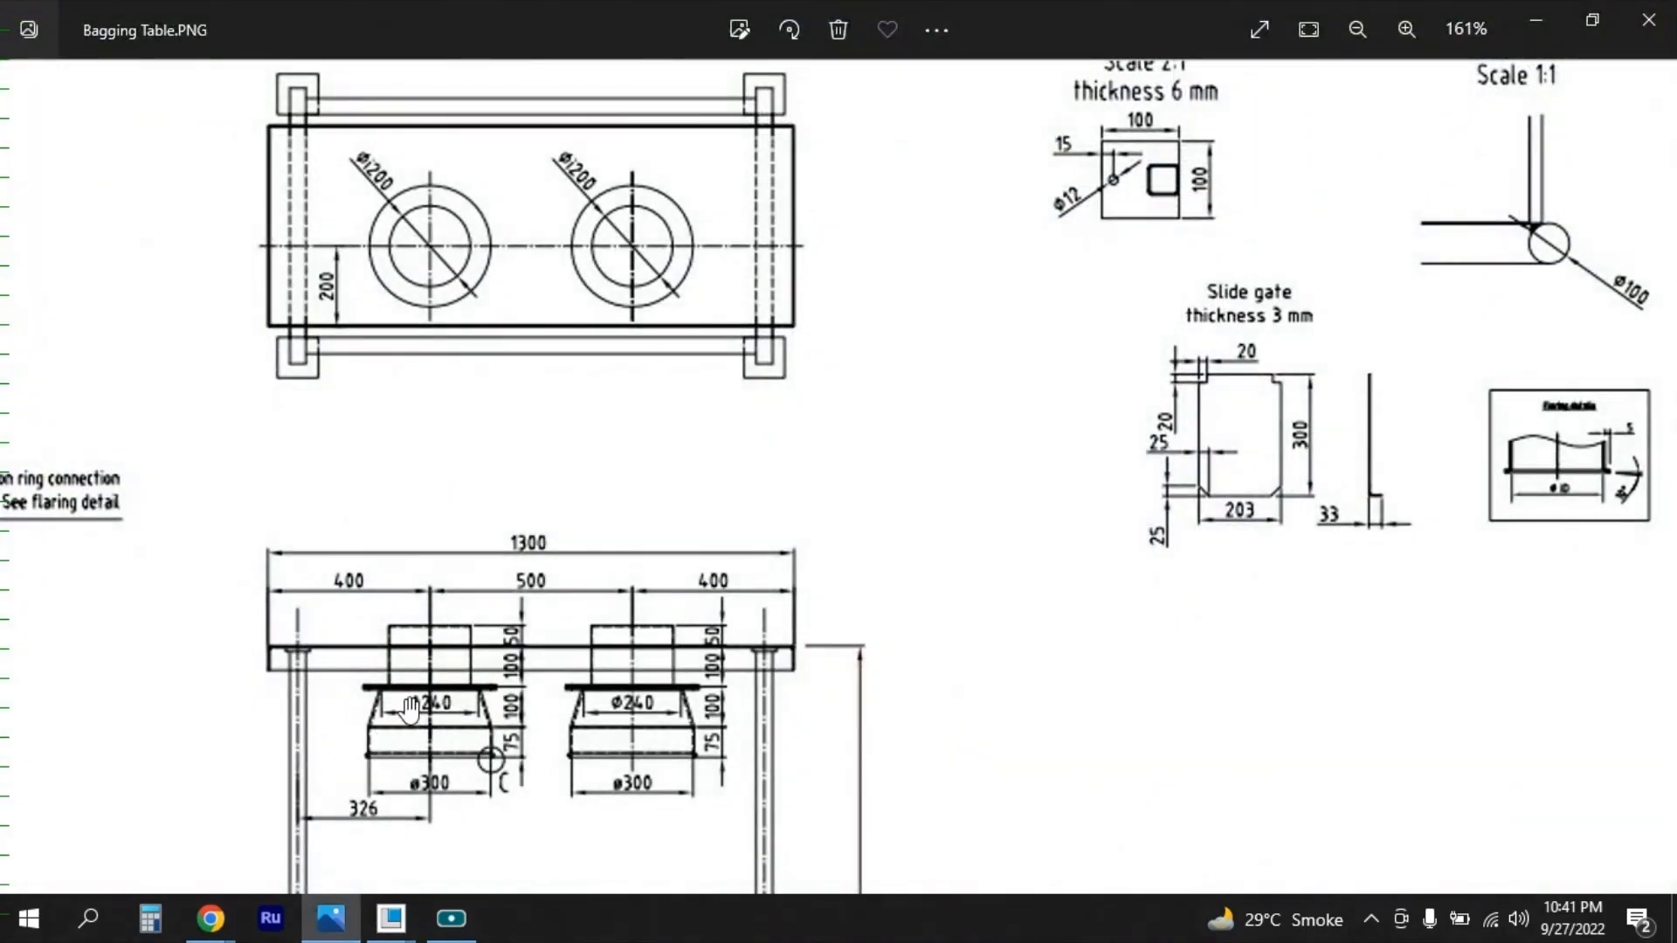
{"action": "key", "text": "alt+Tab"}
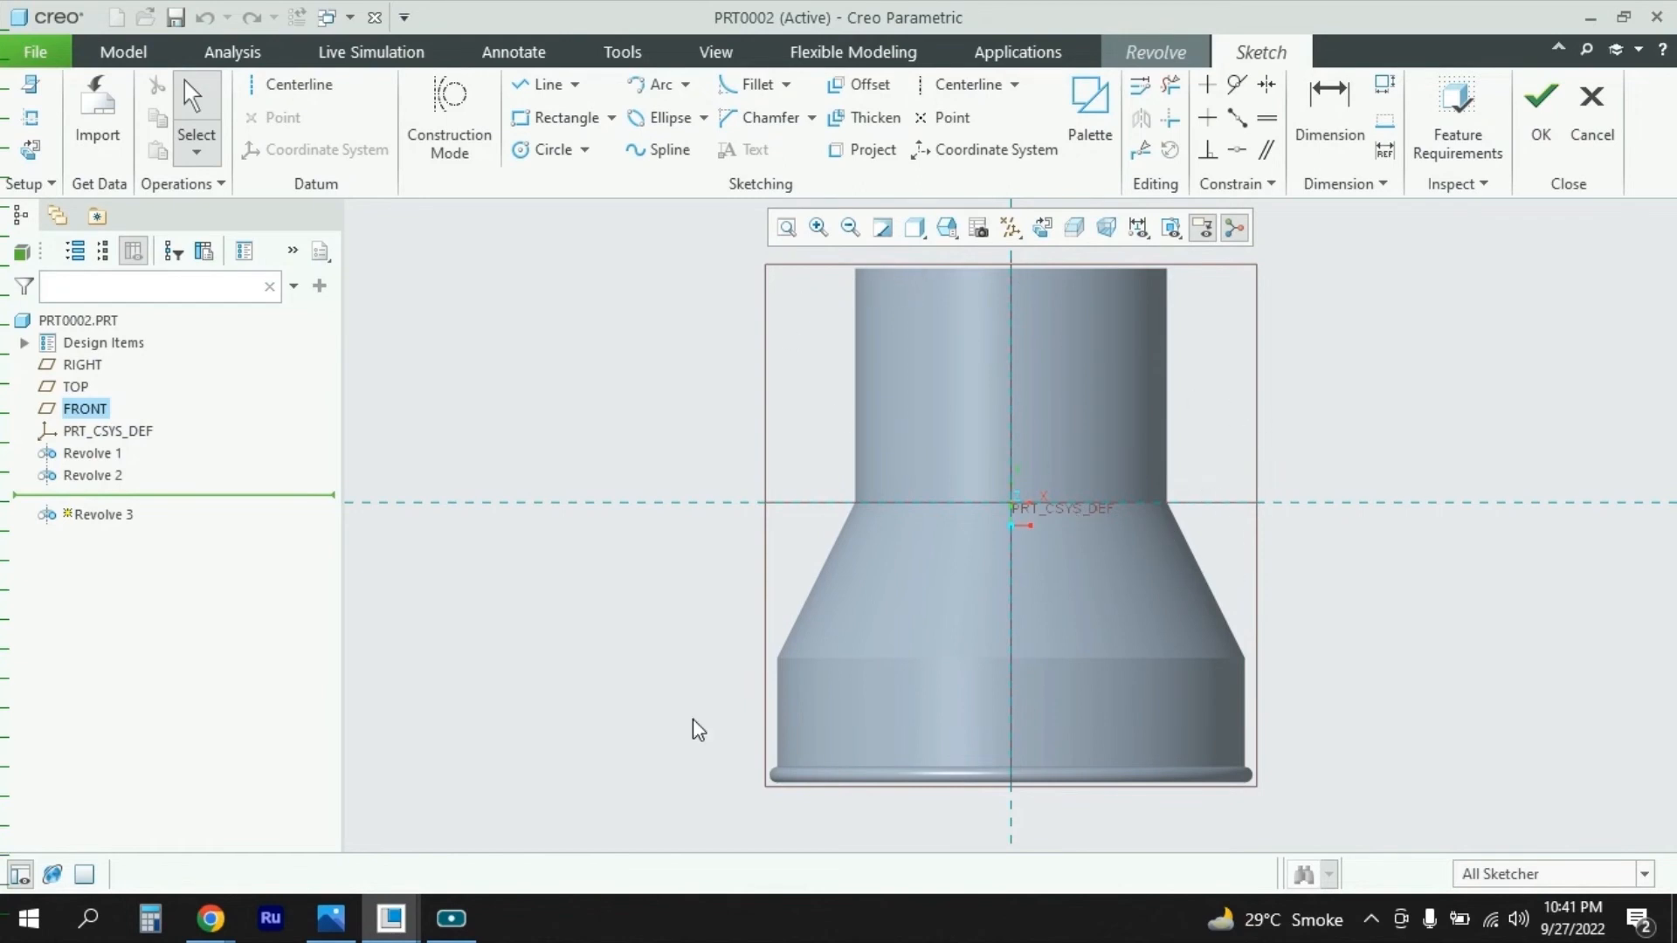
{"action": "key", "text": "alt+Tab"}
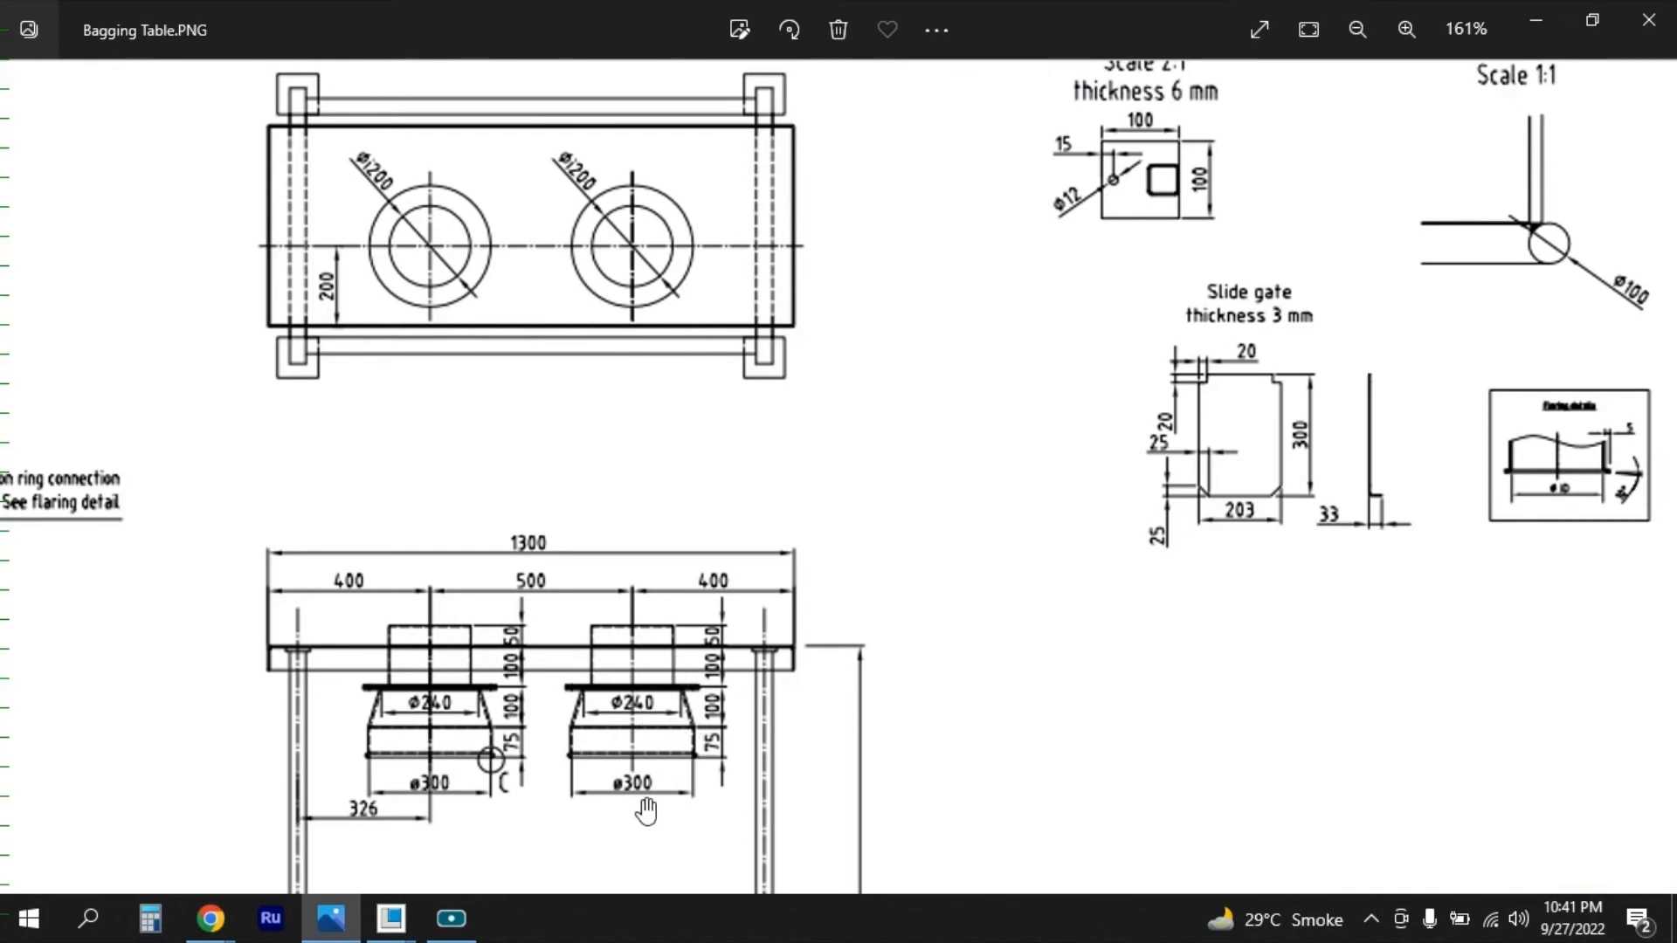
{"action": "left_click", "coordinate": [331, 928]}
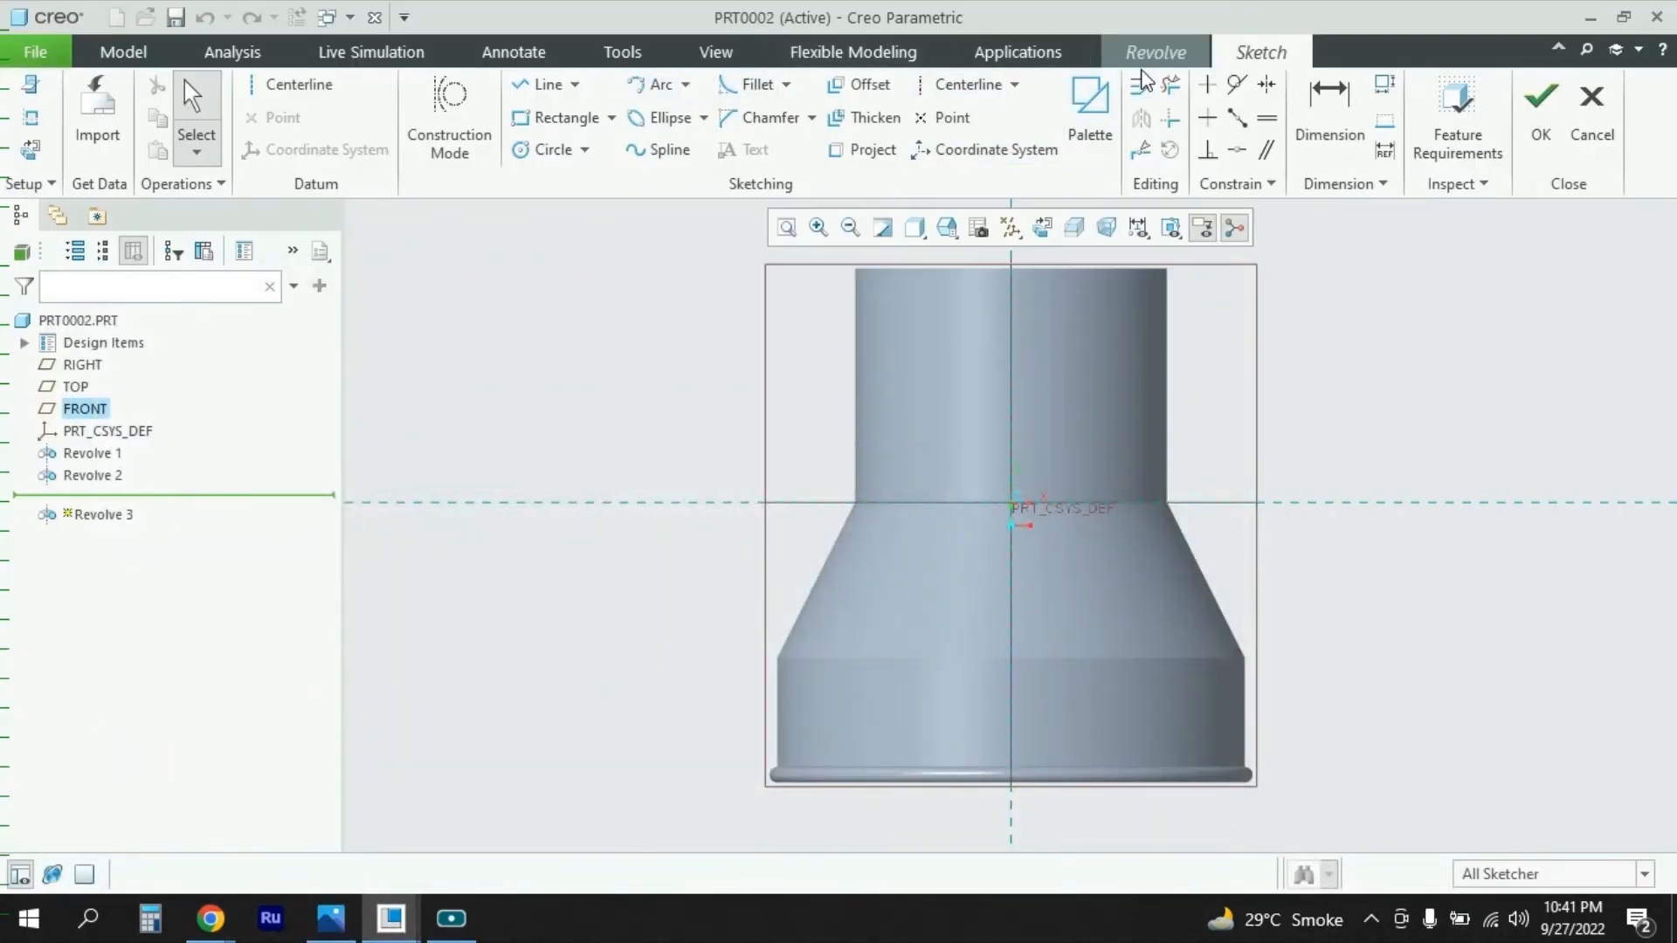
Step: Sketch a closed flange profile about 29 mm wide and 8 mm high against the spout's shoulder, where the cylinder meets the cone
{"action": "left_click", "coordinate": [546, 89]}
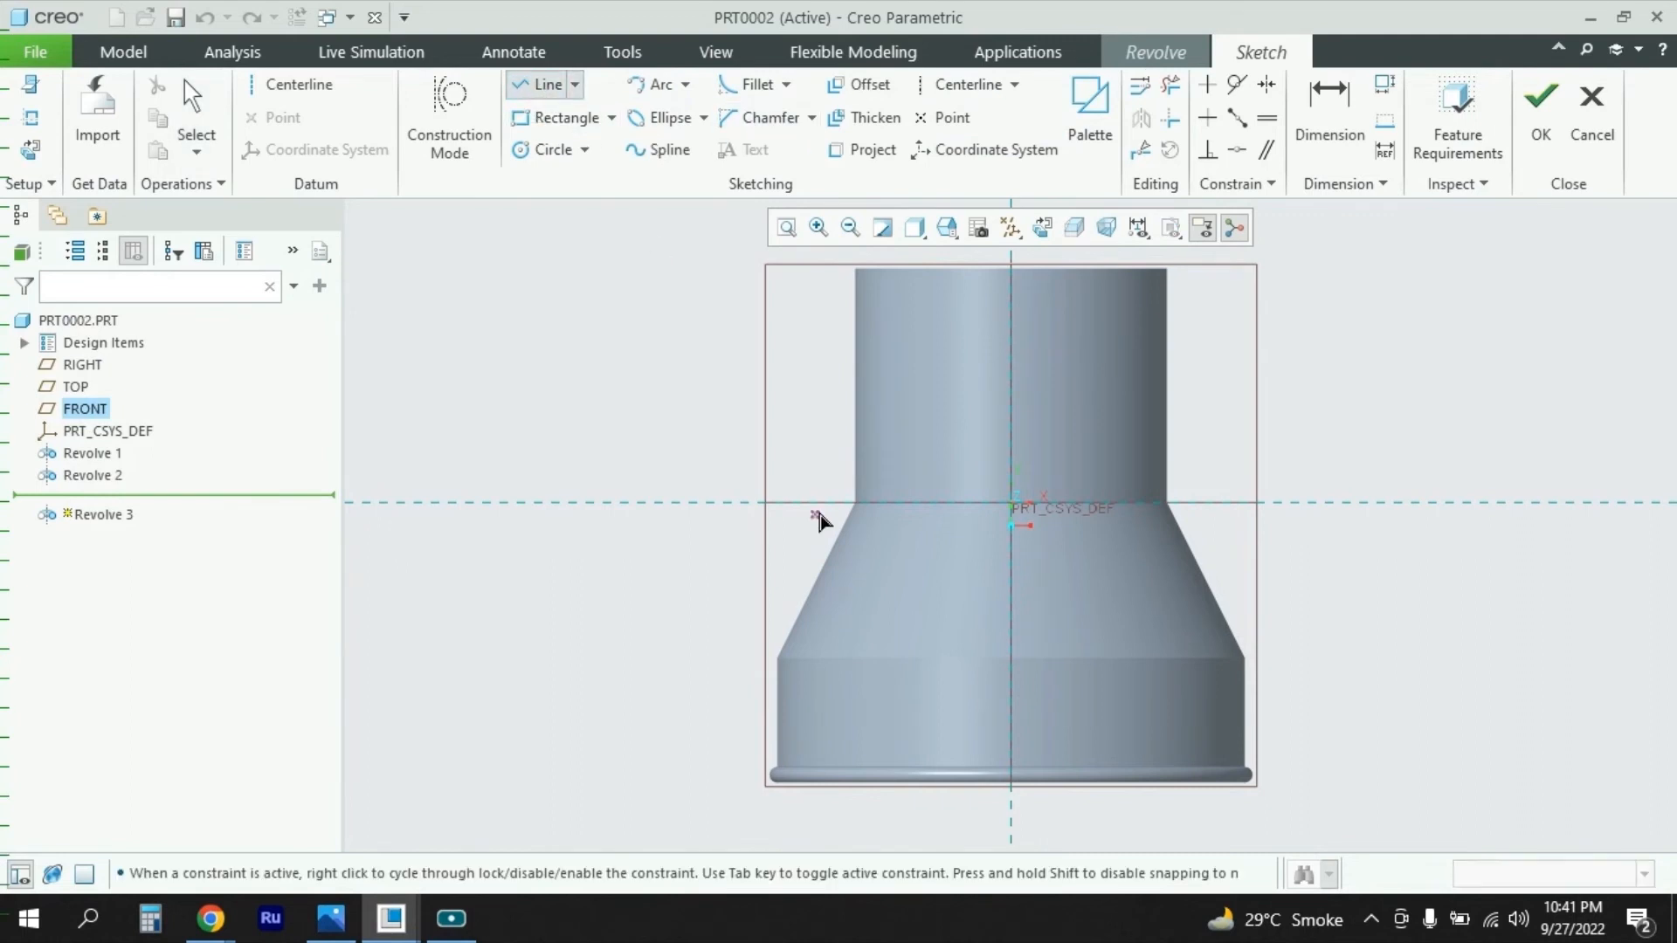
{"action": "scroll", "coordinate": [857, 500], "scroll_direction": "down", "scroll_amount": 5}
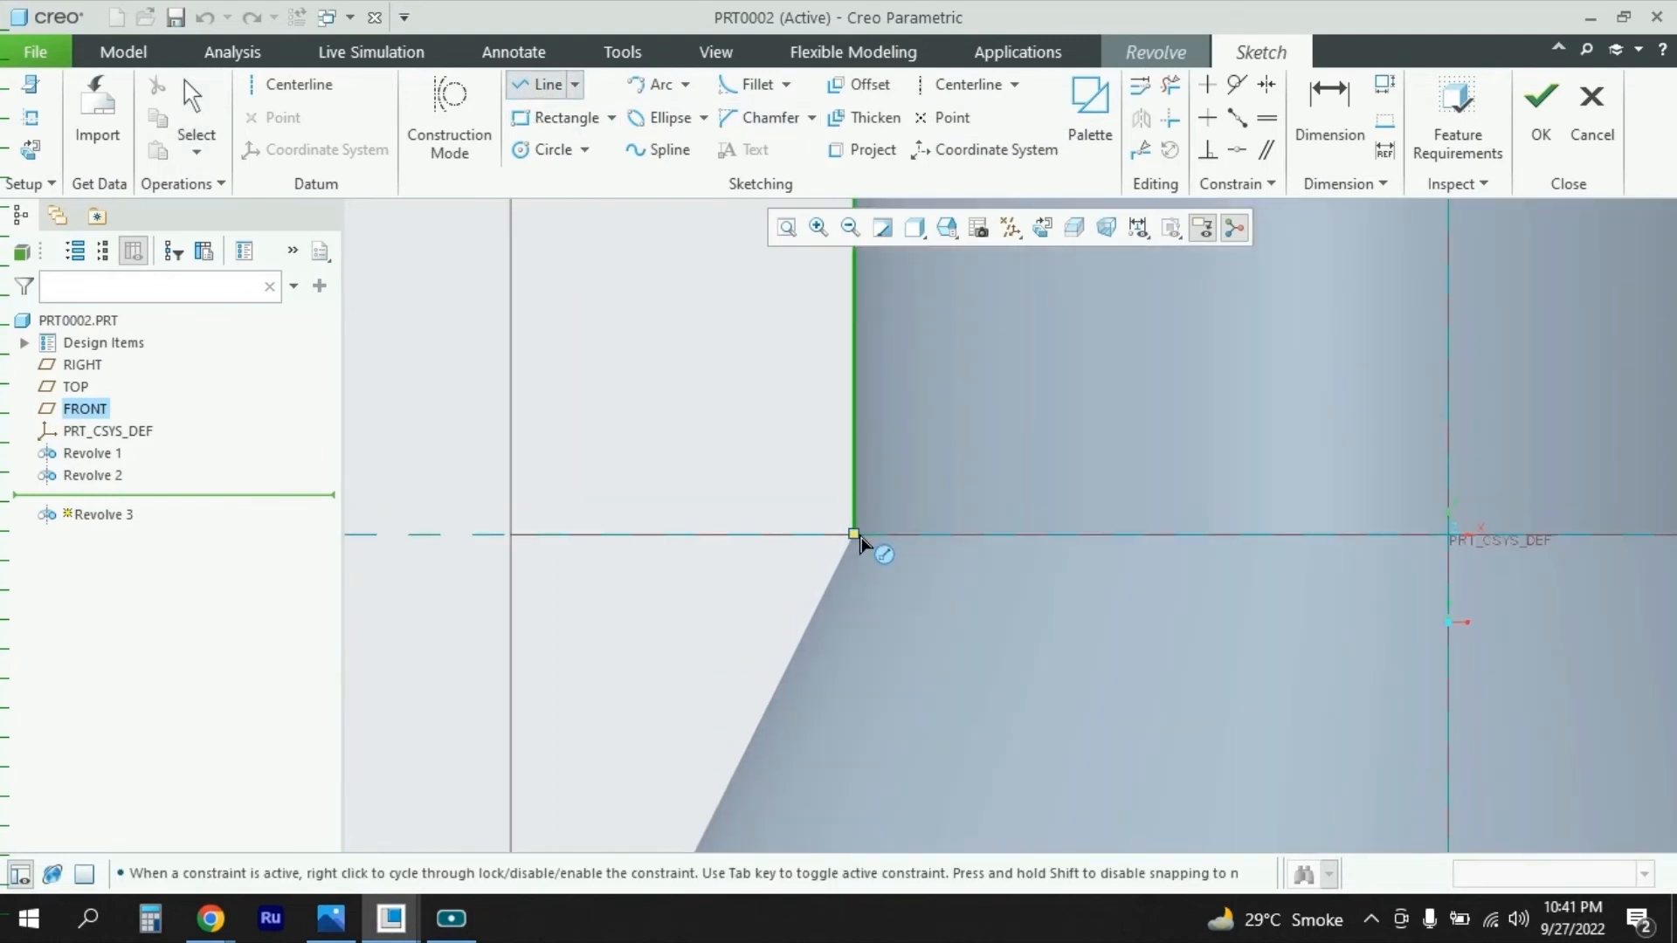
{"action": "left_click", "coordinate": [854, 510]}
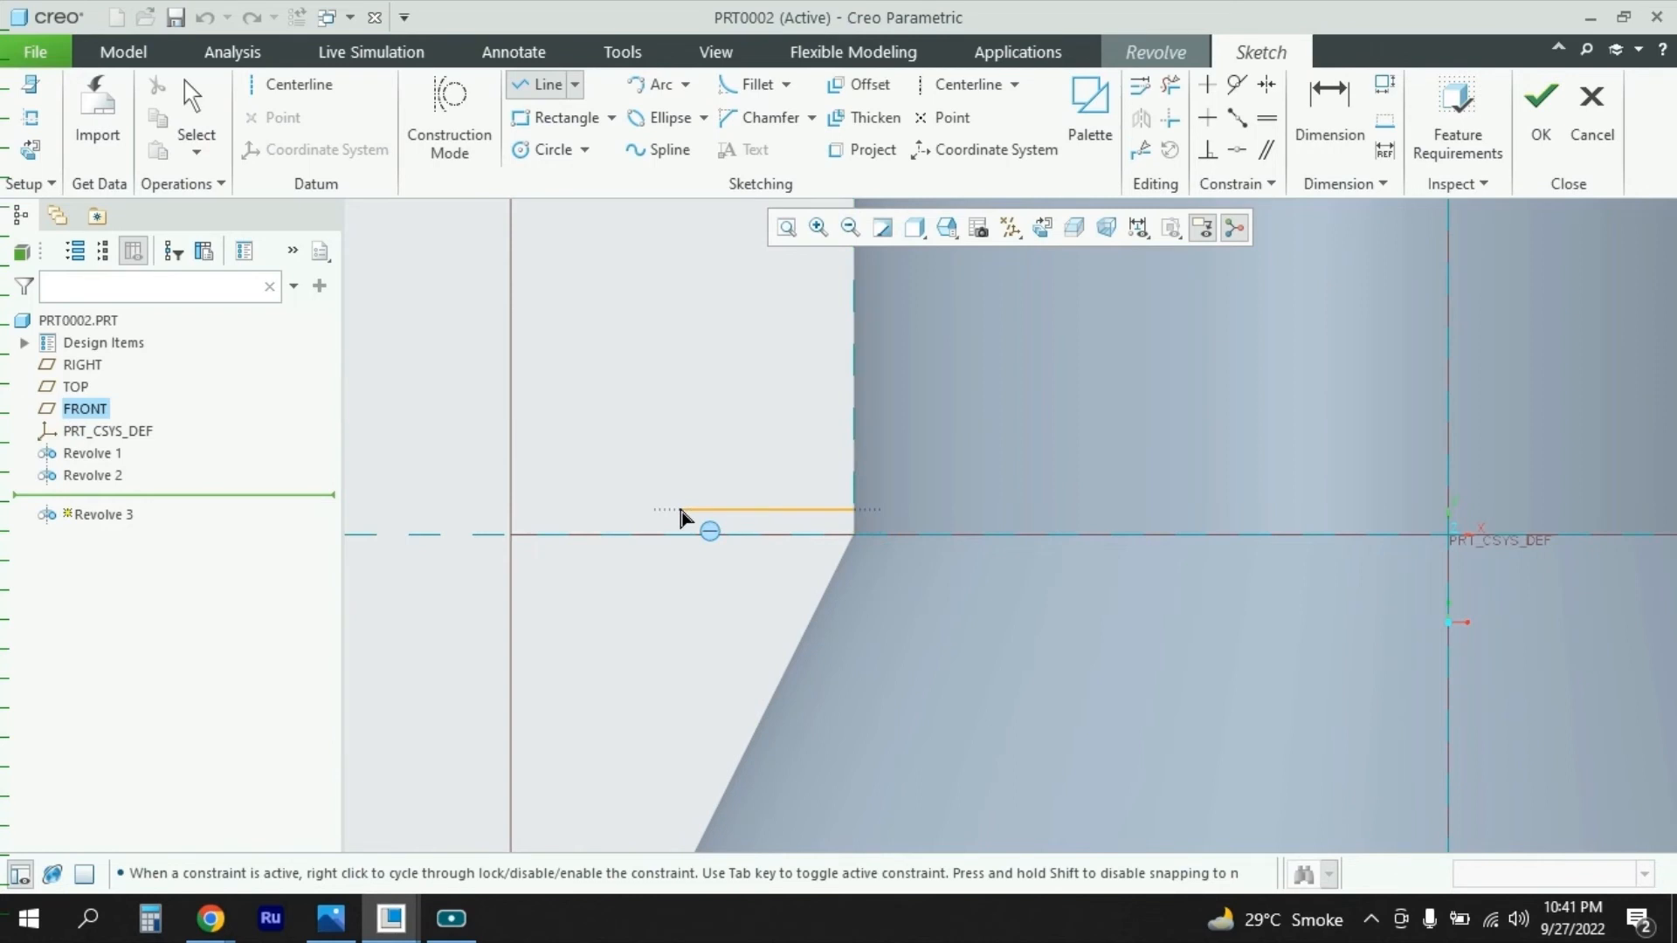
{"action": "left_click", "coordinate": [681, 514]}
{"action": "left_click", "coordinate": [681, 559]}
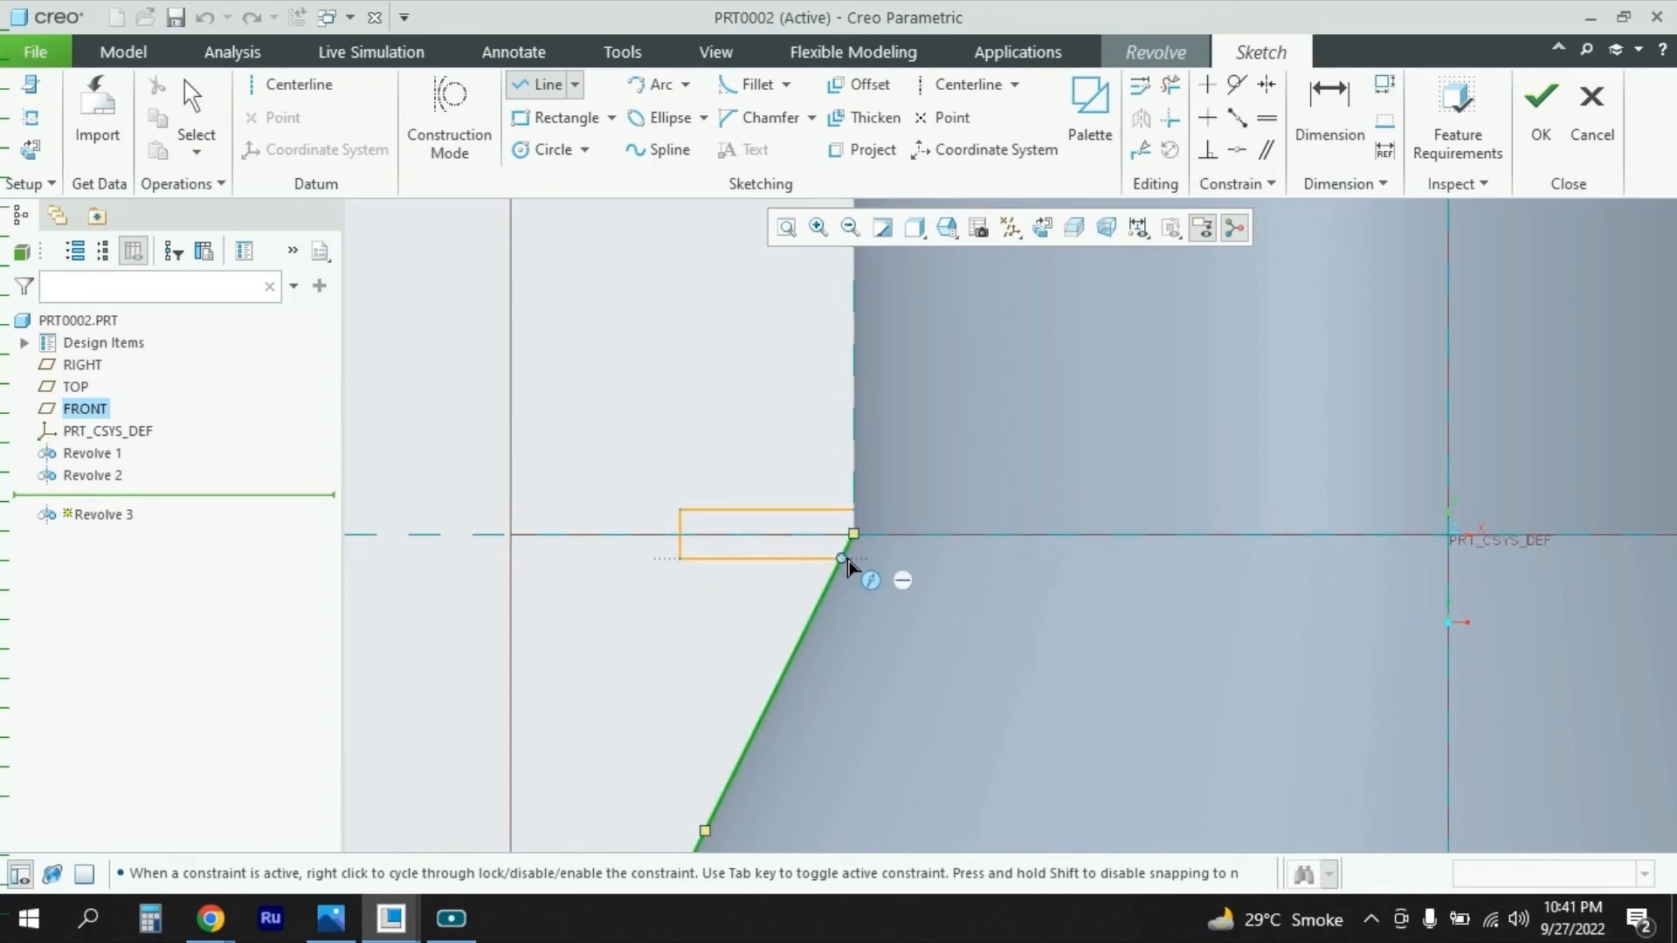
{"action": "left_click", "coordinate": [843, 560]}
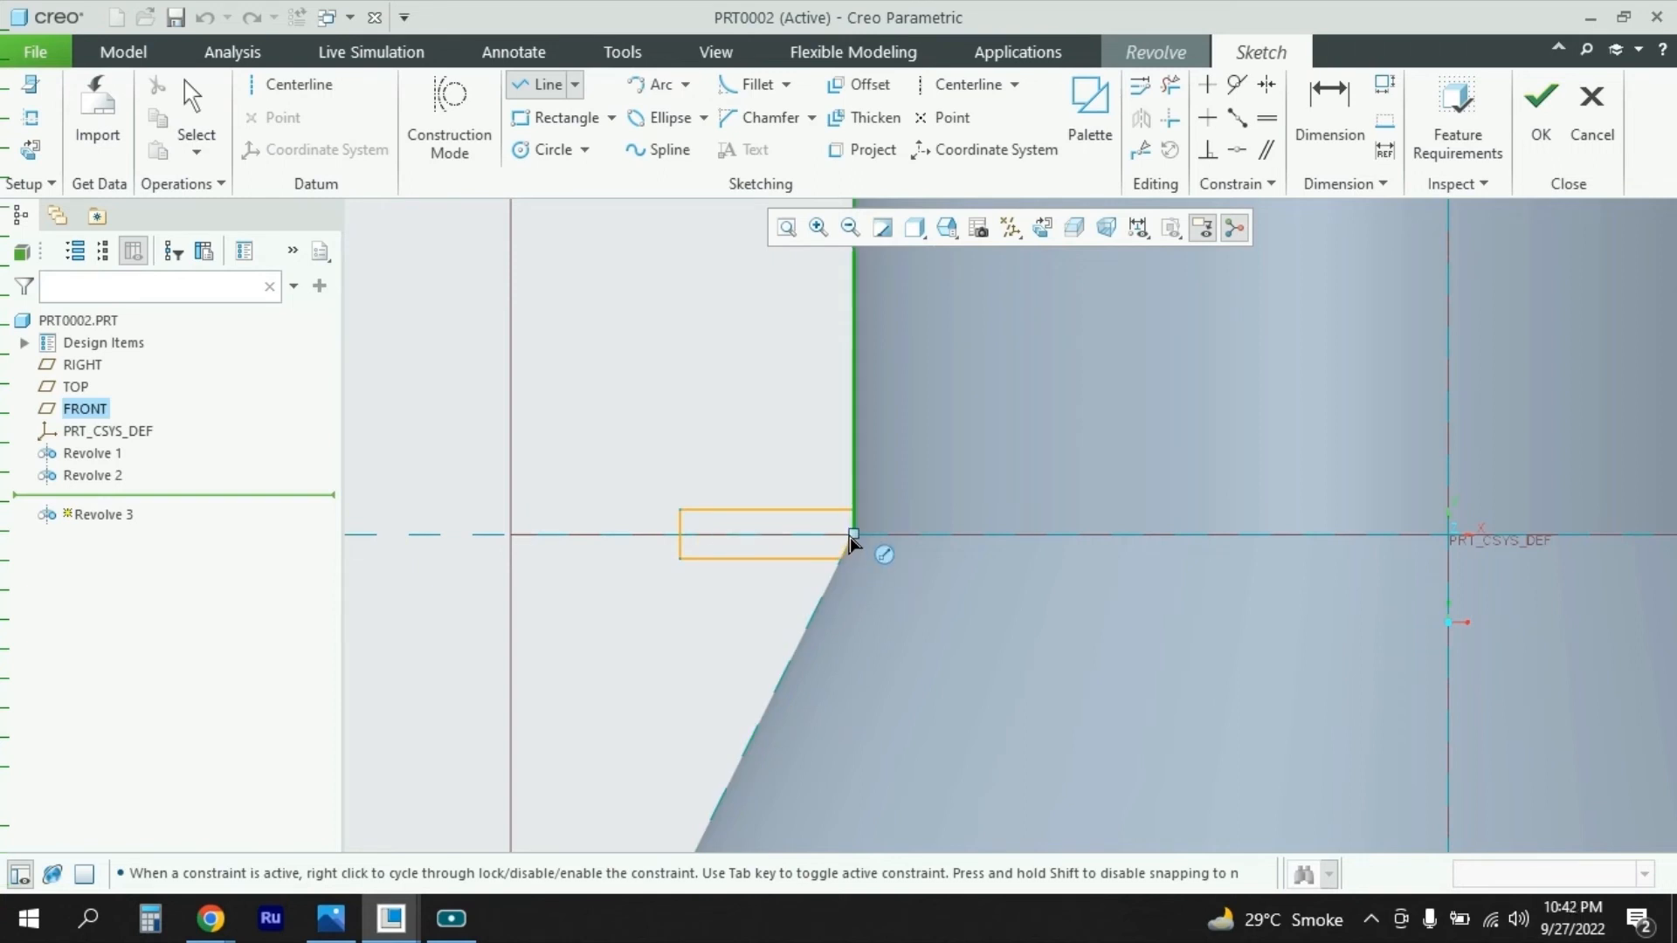
{"action": "left_click", "coordinate": [854, 512]}
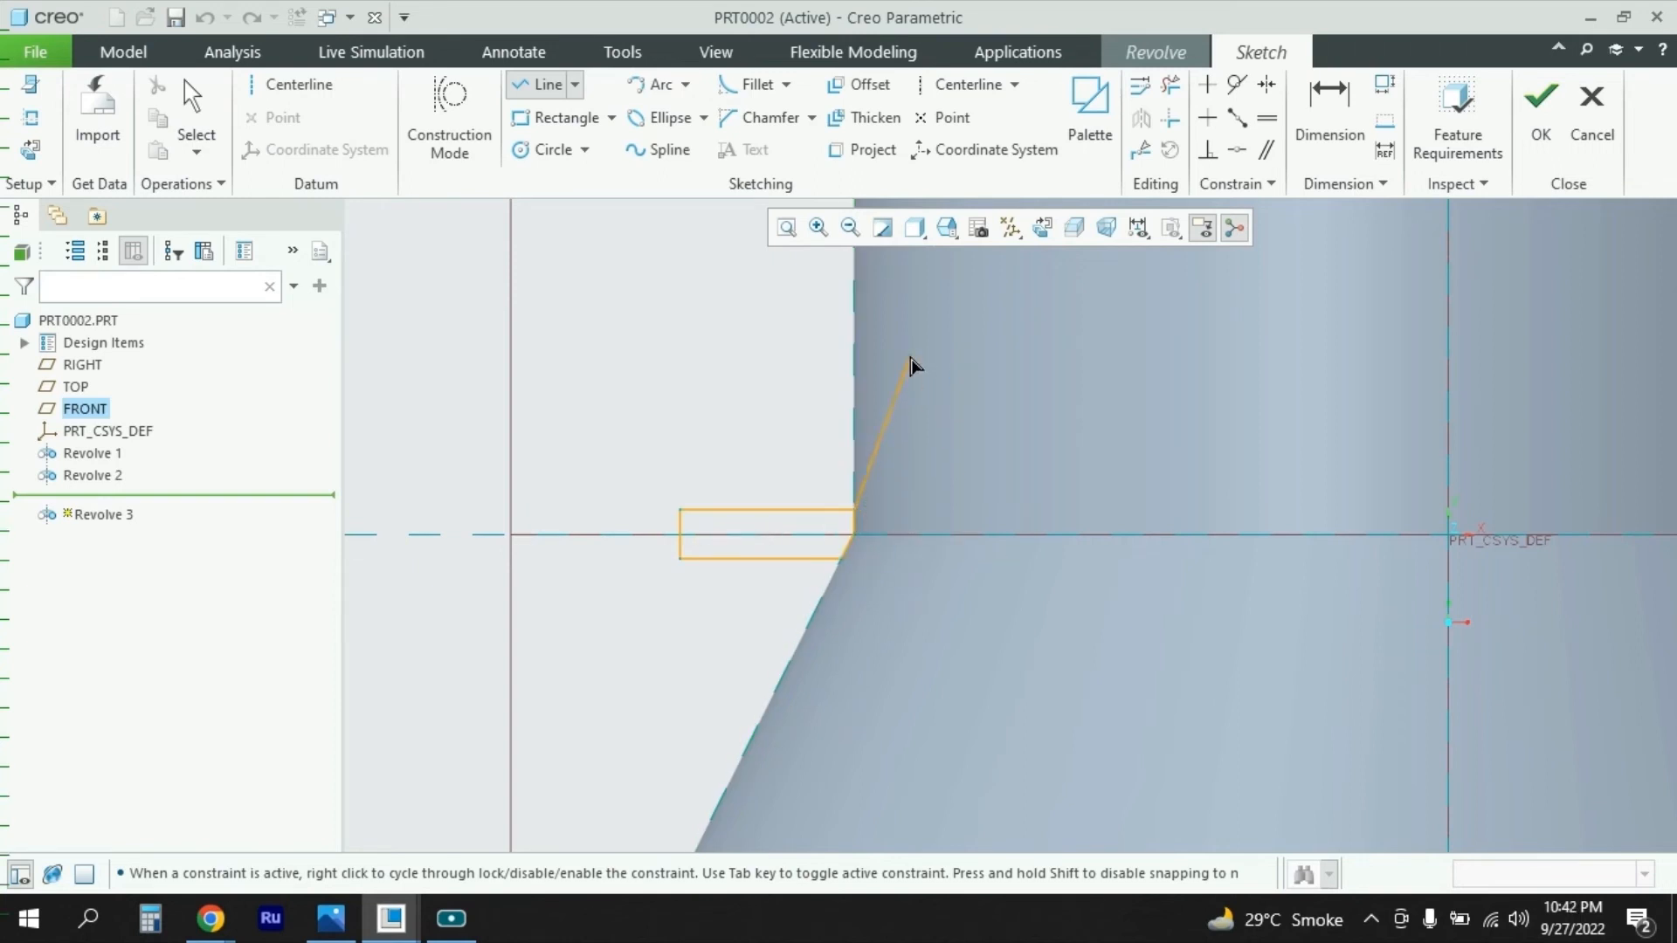
{"action": "middle_click", "coordinate": [856, 471]}
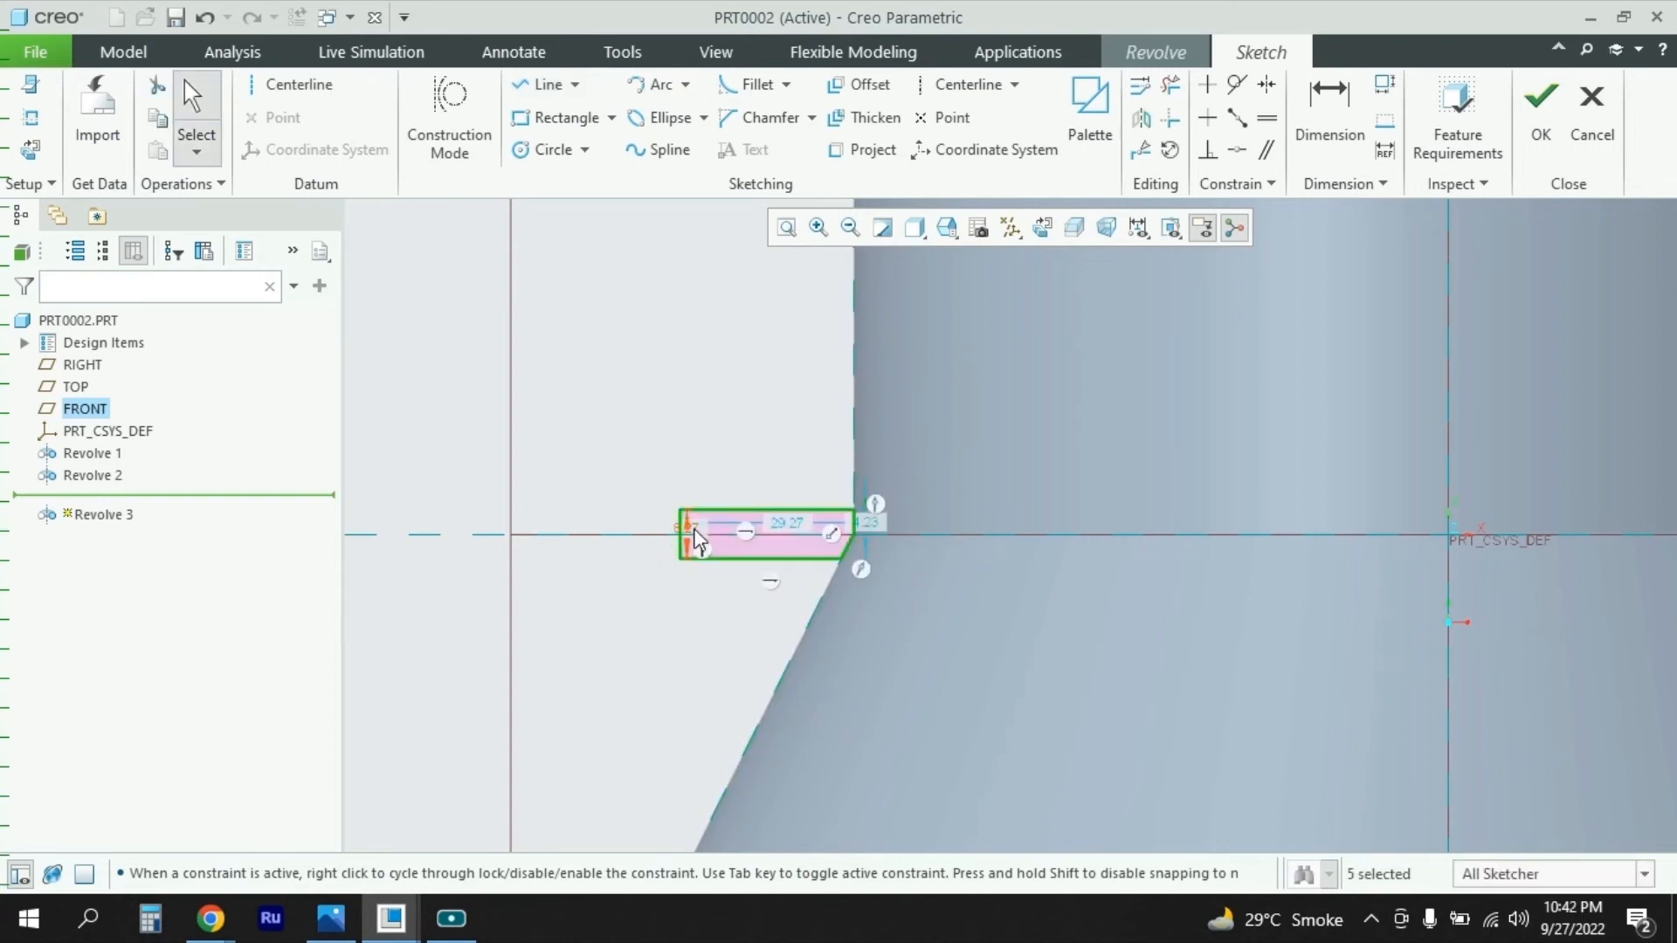
Step: Set the flange profile's thickness to 8 mm
{"action": "double_click", "coordinate": [691, 527]}
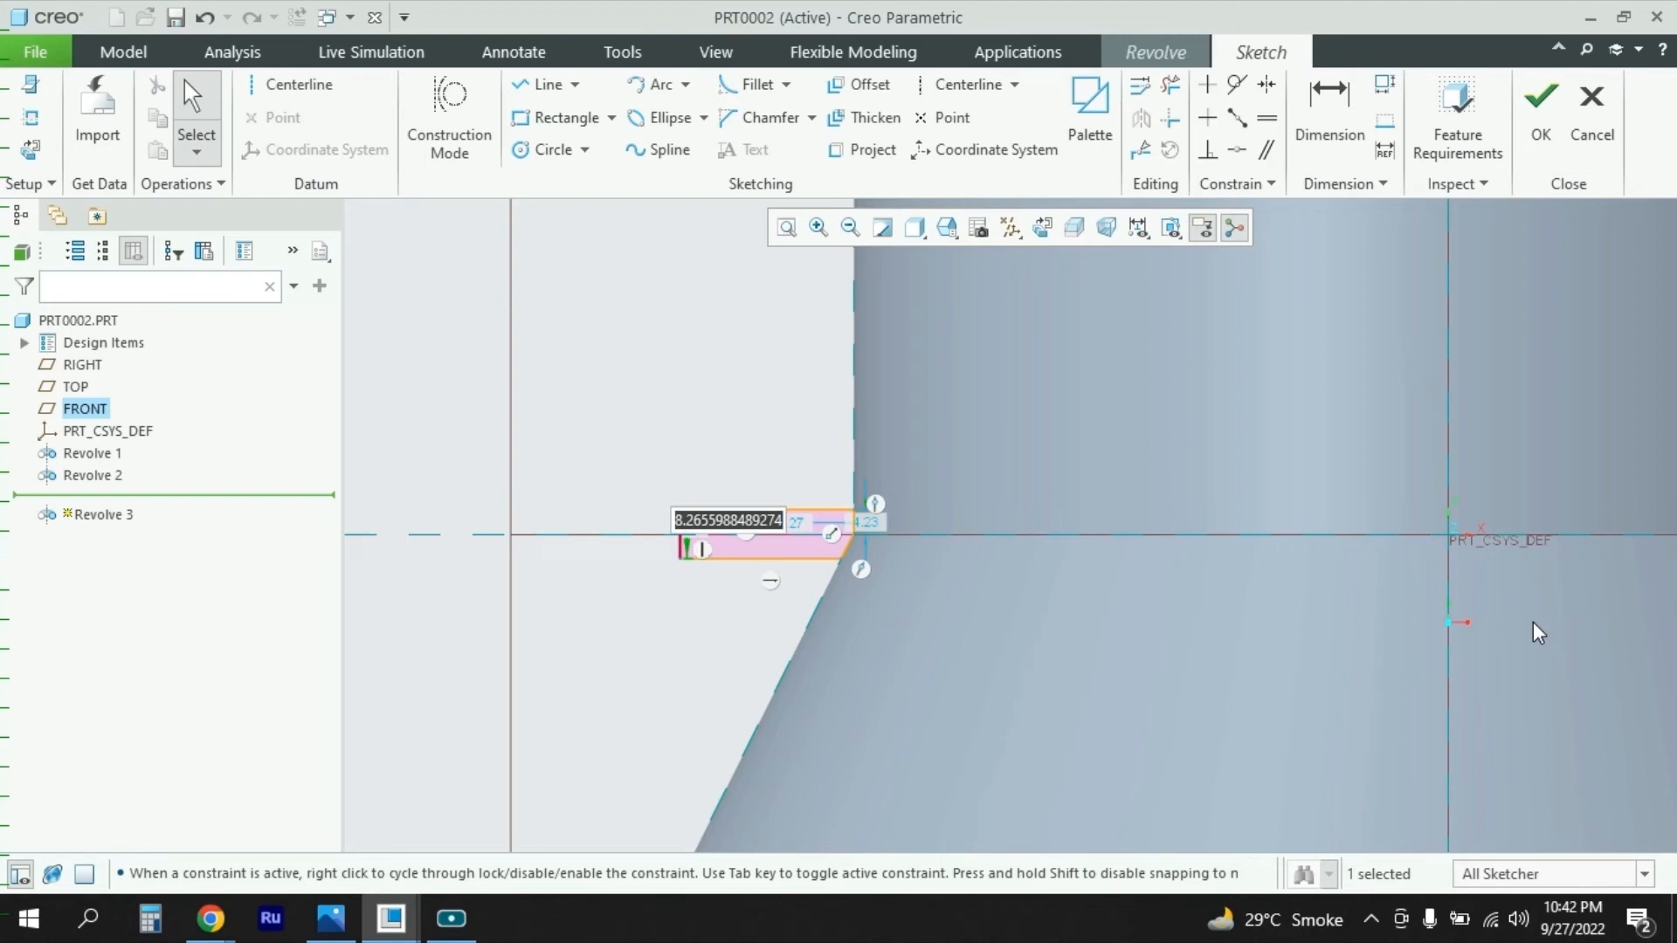
{"action": "type", "text": "6"}
{"action": "key", "text": "Return"}
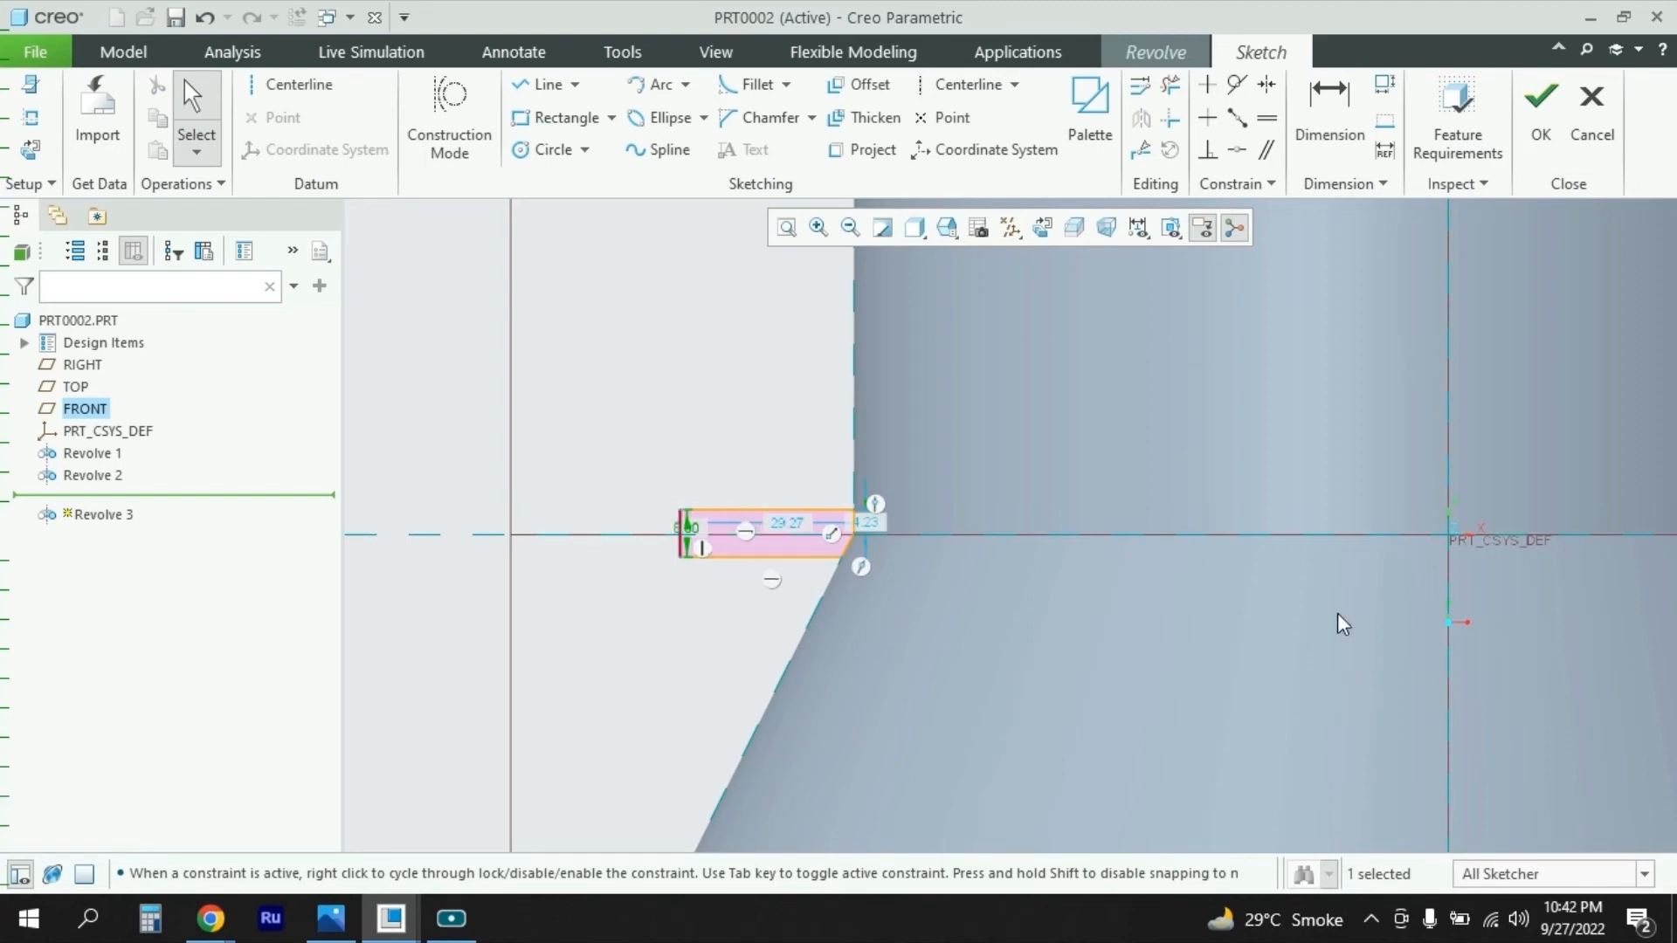
Step: Examine the spout flange and its dimensions in the front and plan views of the Bagging Table drawing
{"action": "key", "text": "alt+Tab"}
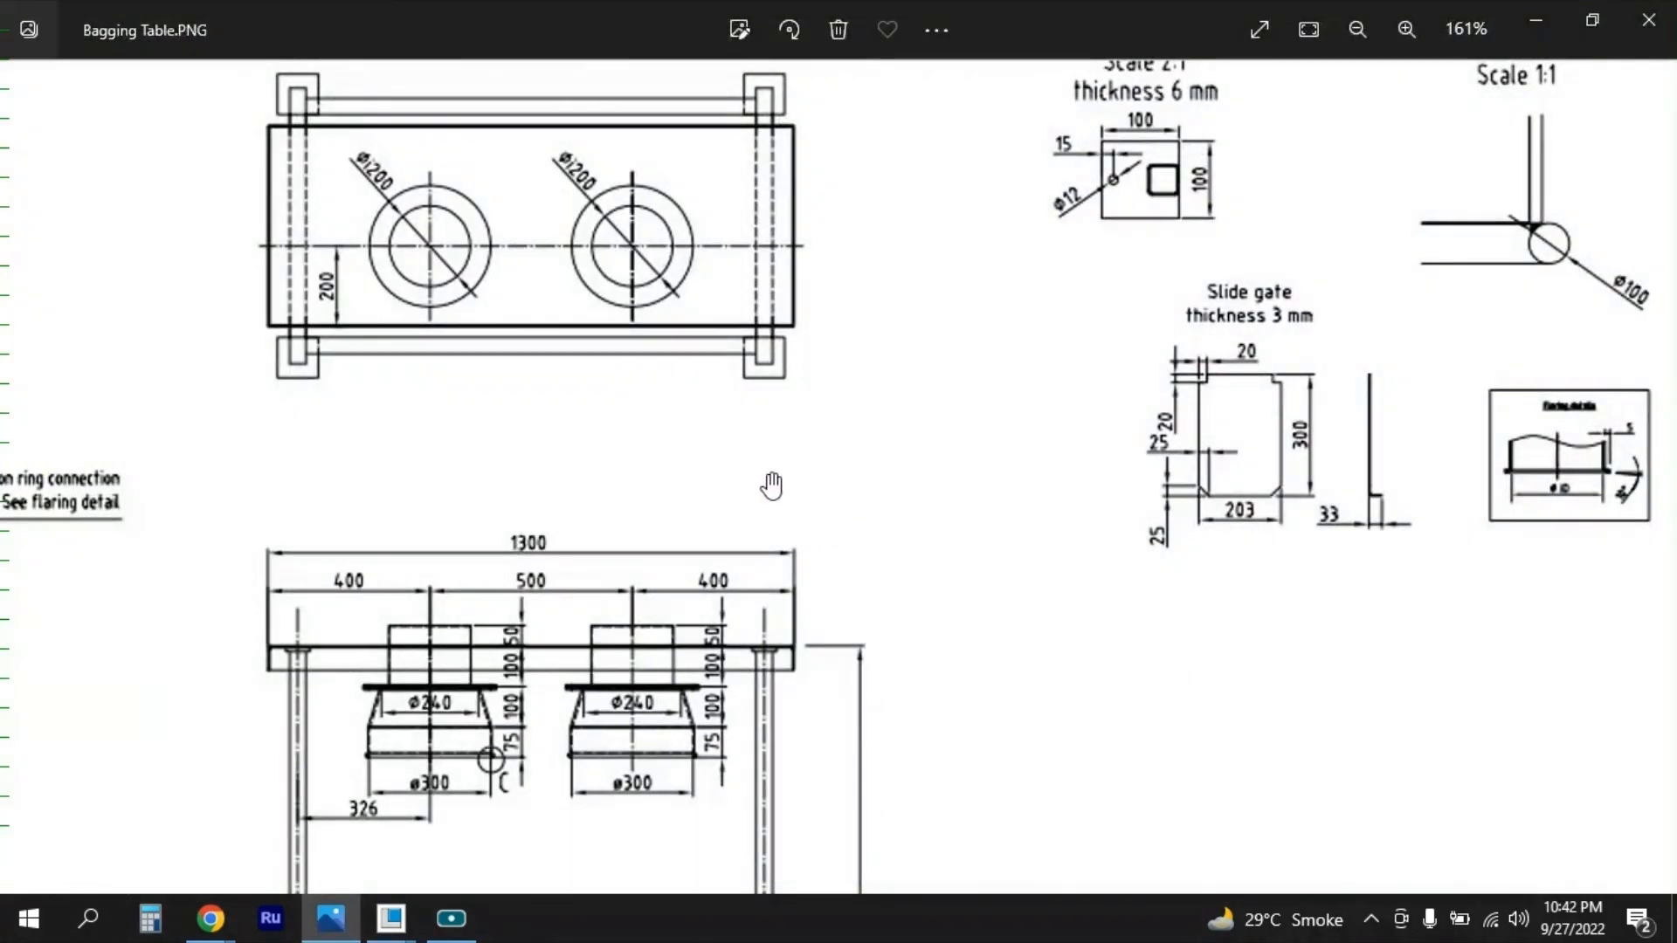
{"action": "left_click_drag", "start_coordinate": [731, 701], "coordinate": [745, 631]}
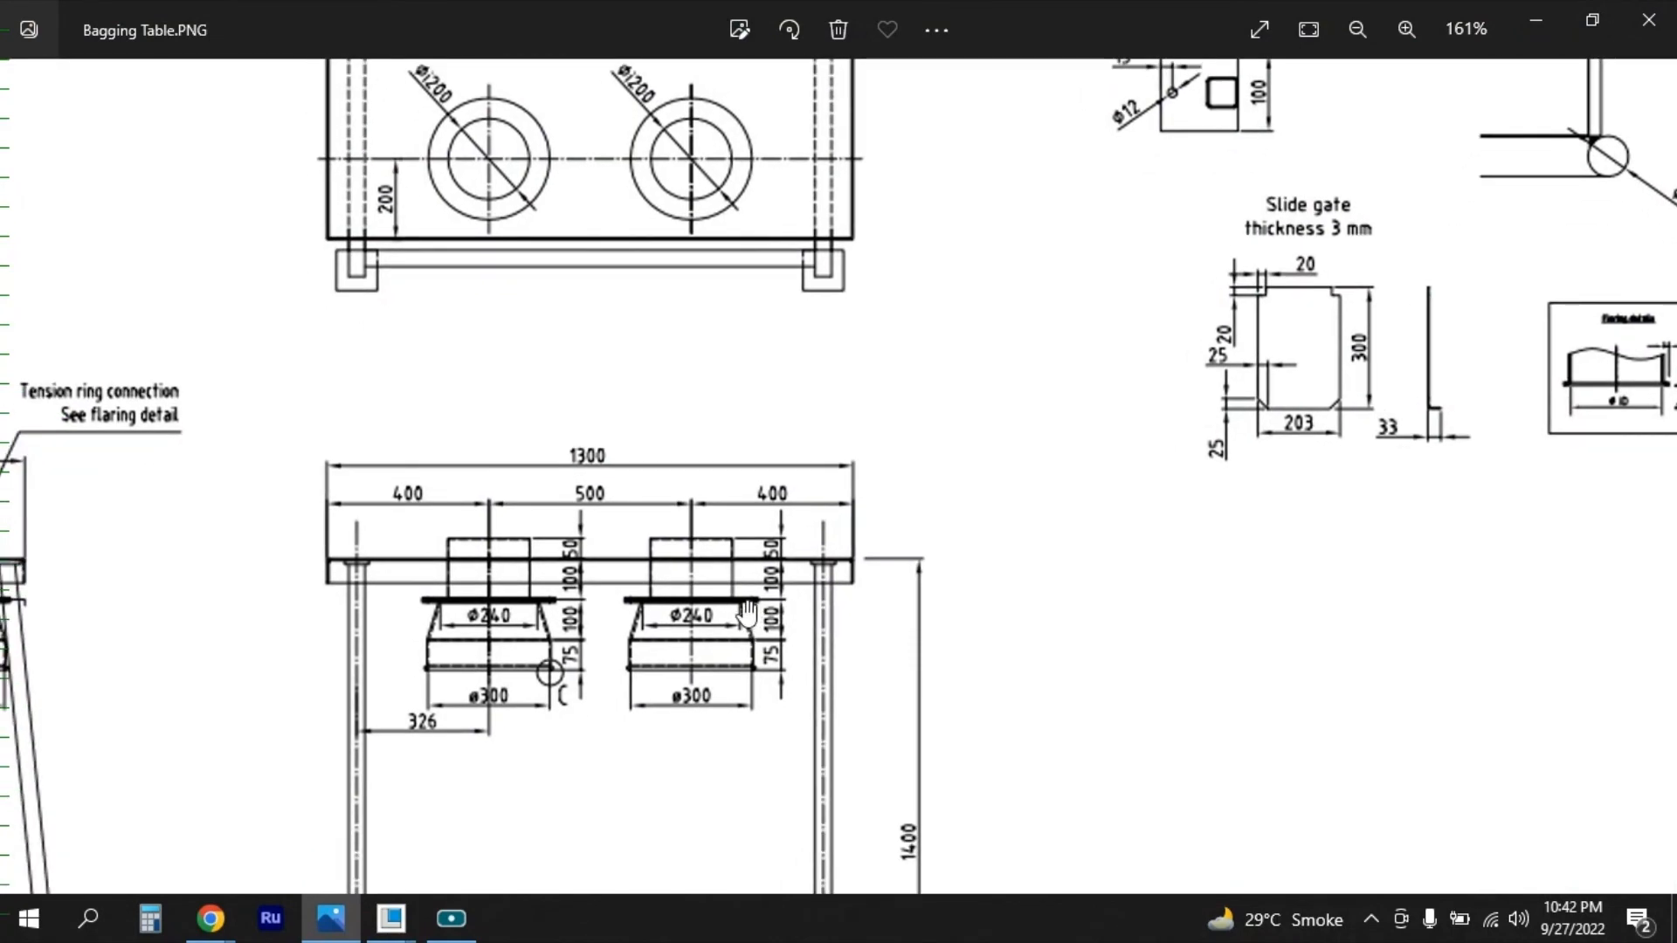
{"action": "scroll", "coordinate": [846, 685], "scroll_direction": "down", "scroll_amount": 1}
{"action": "scroll", "coordinate": [951, 546], "scroll_direction": "up", "scroll_amount": 2}
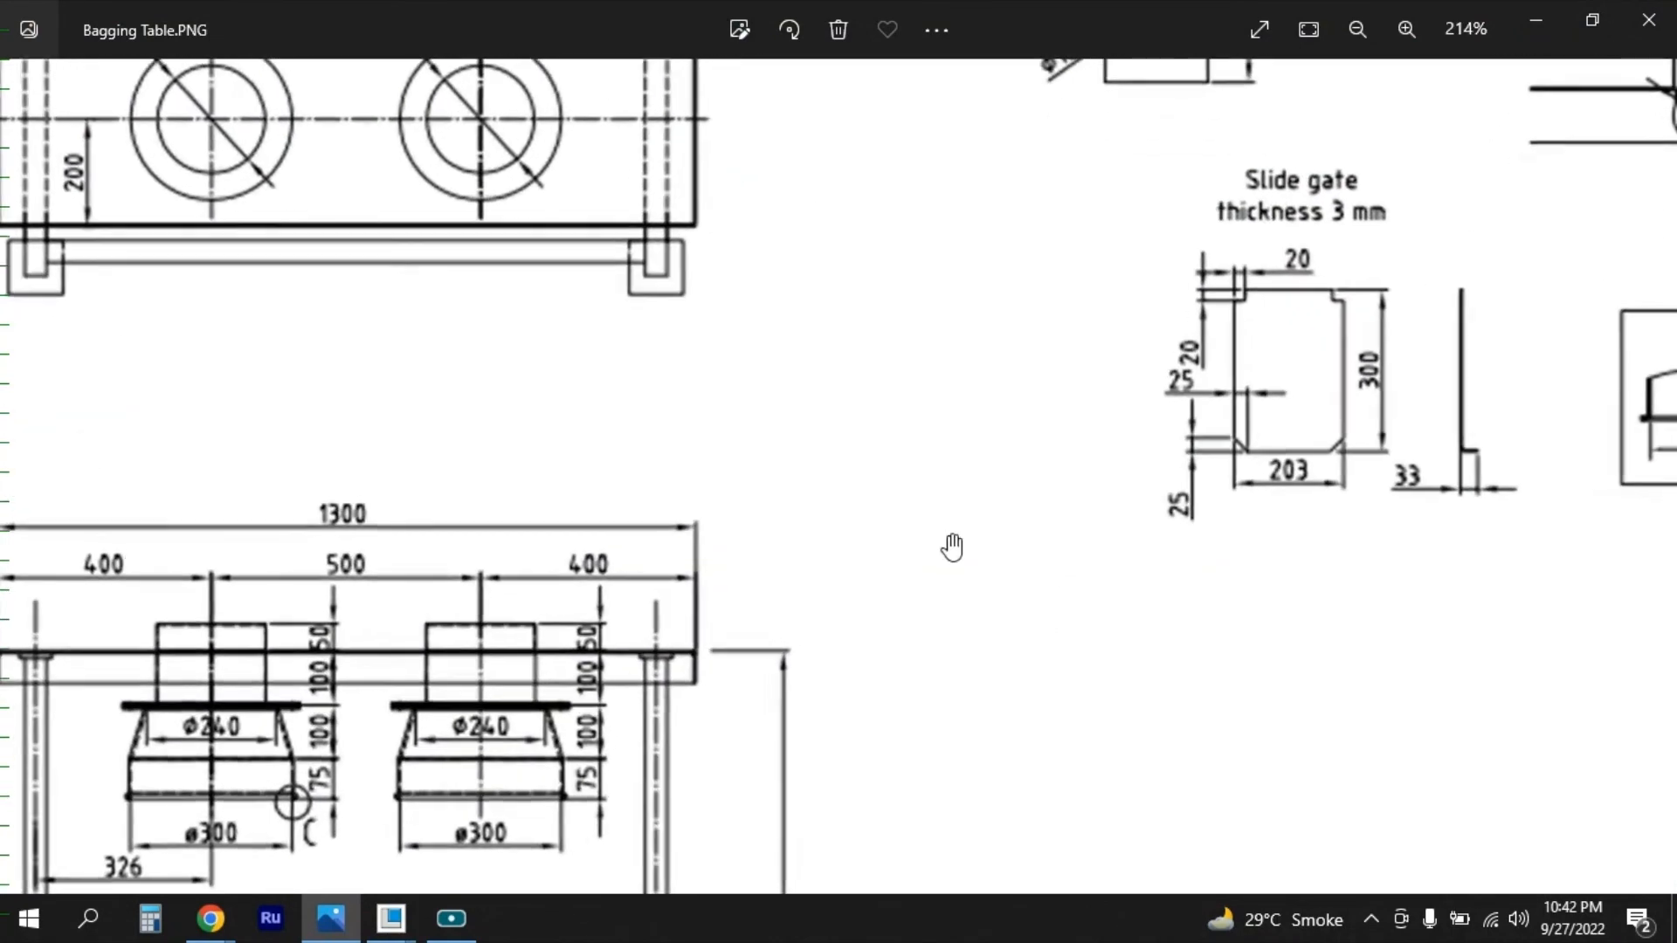
{"action": "scroll", "coordinate": [876, 561], "scroll_direction": "down", "scroll_amount": 3}
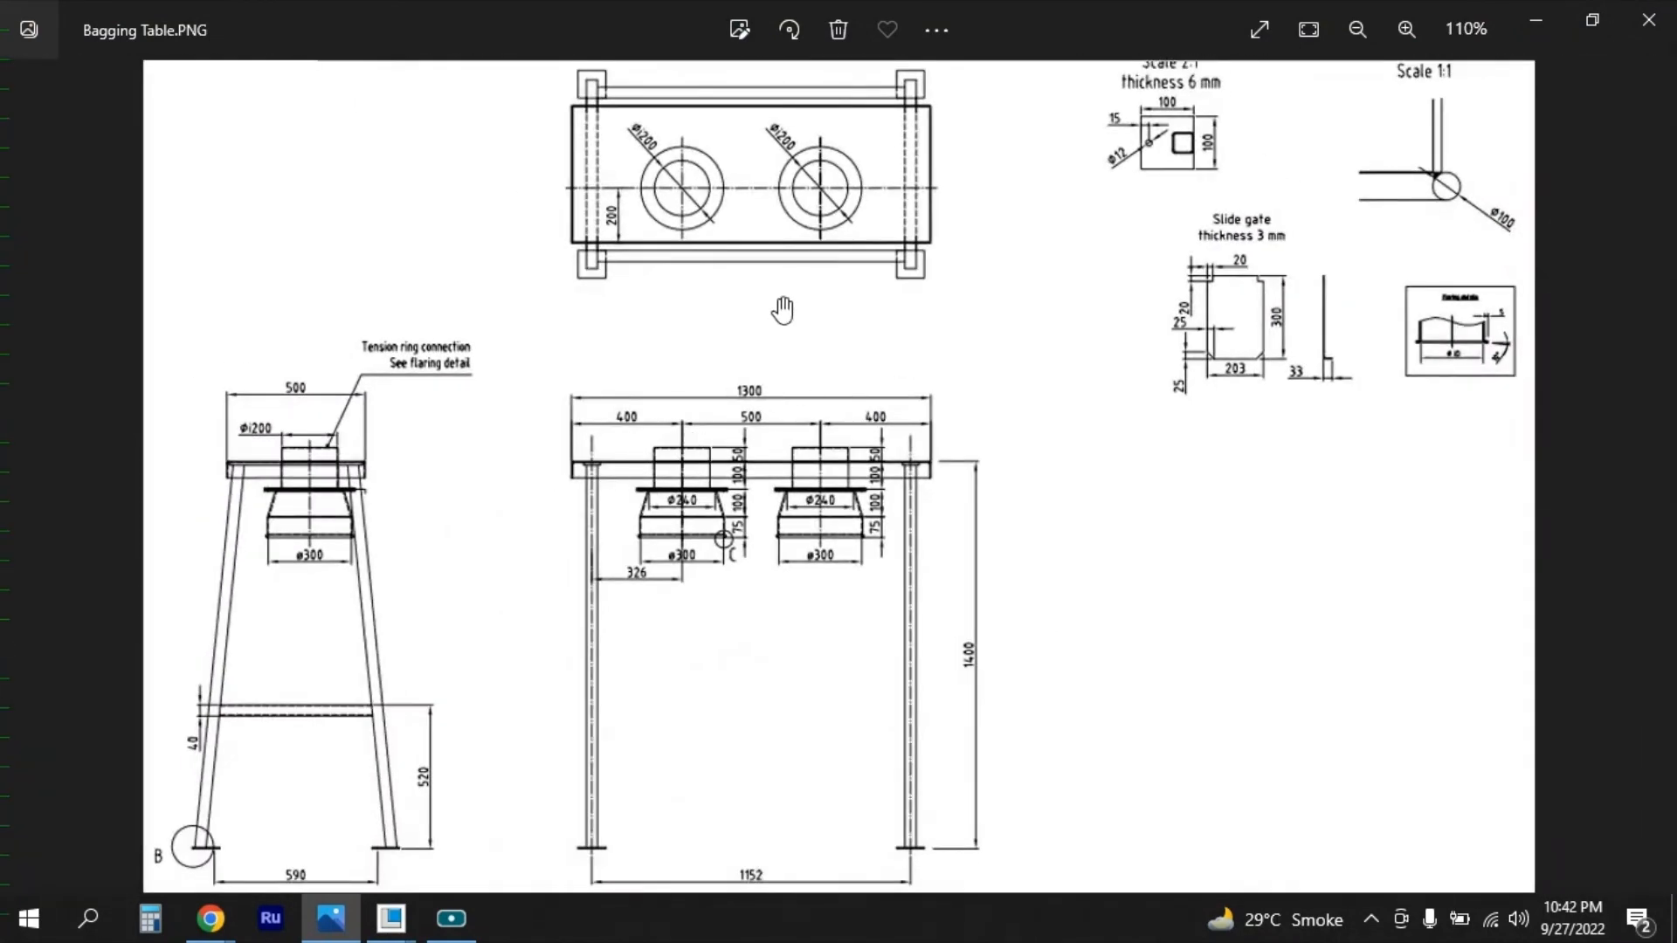
{"action": "scroll", "coordinate": [816, 138], "scroll_direction": "up", "scroll_amount": 2}
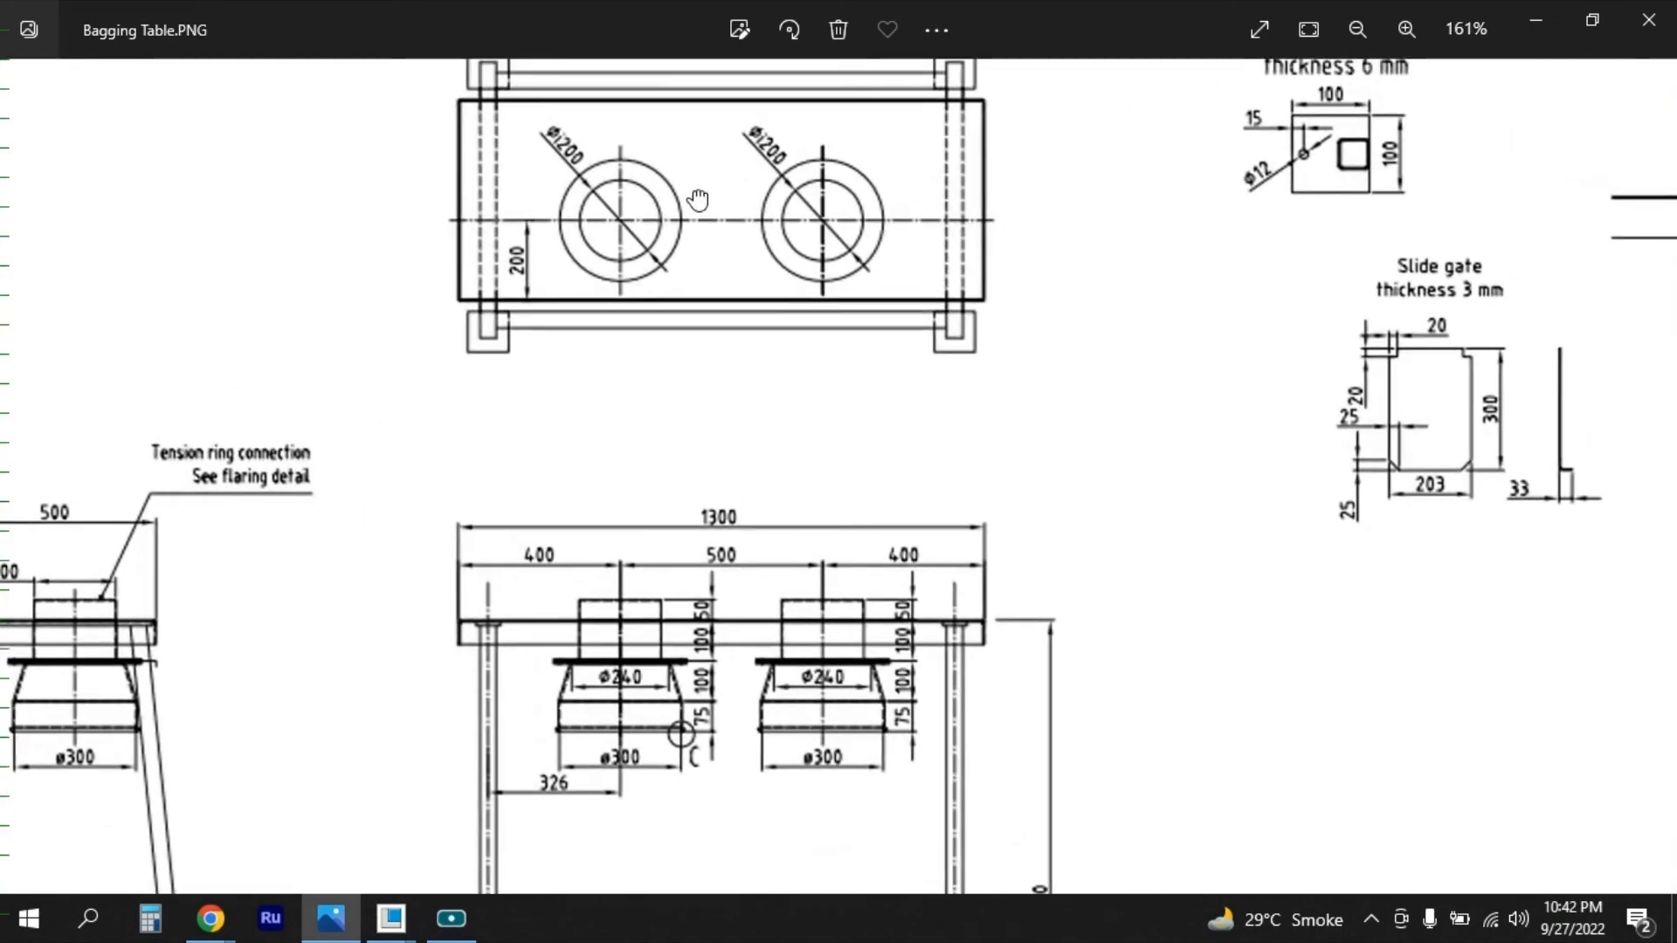
{"action": "scroll", "coordinate": [706, 411], "scroll_direction": "down", "scroll_amount": 2}
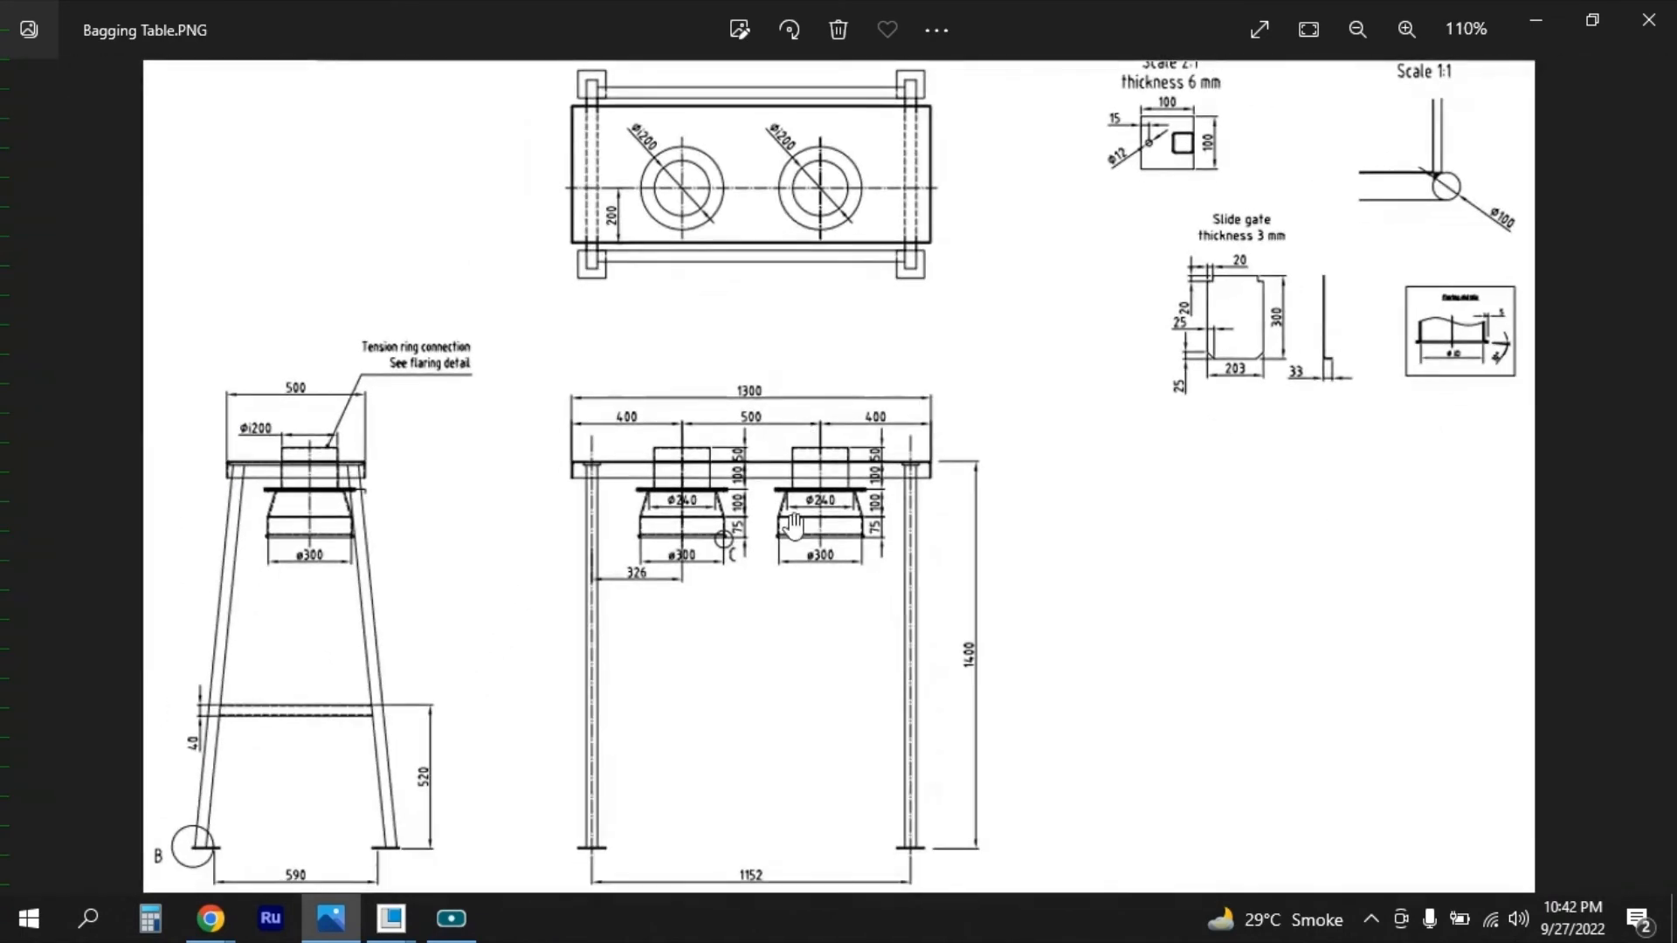
{"action": "key", "text": "alt+Tab"}
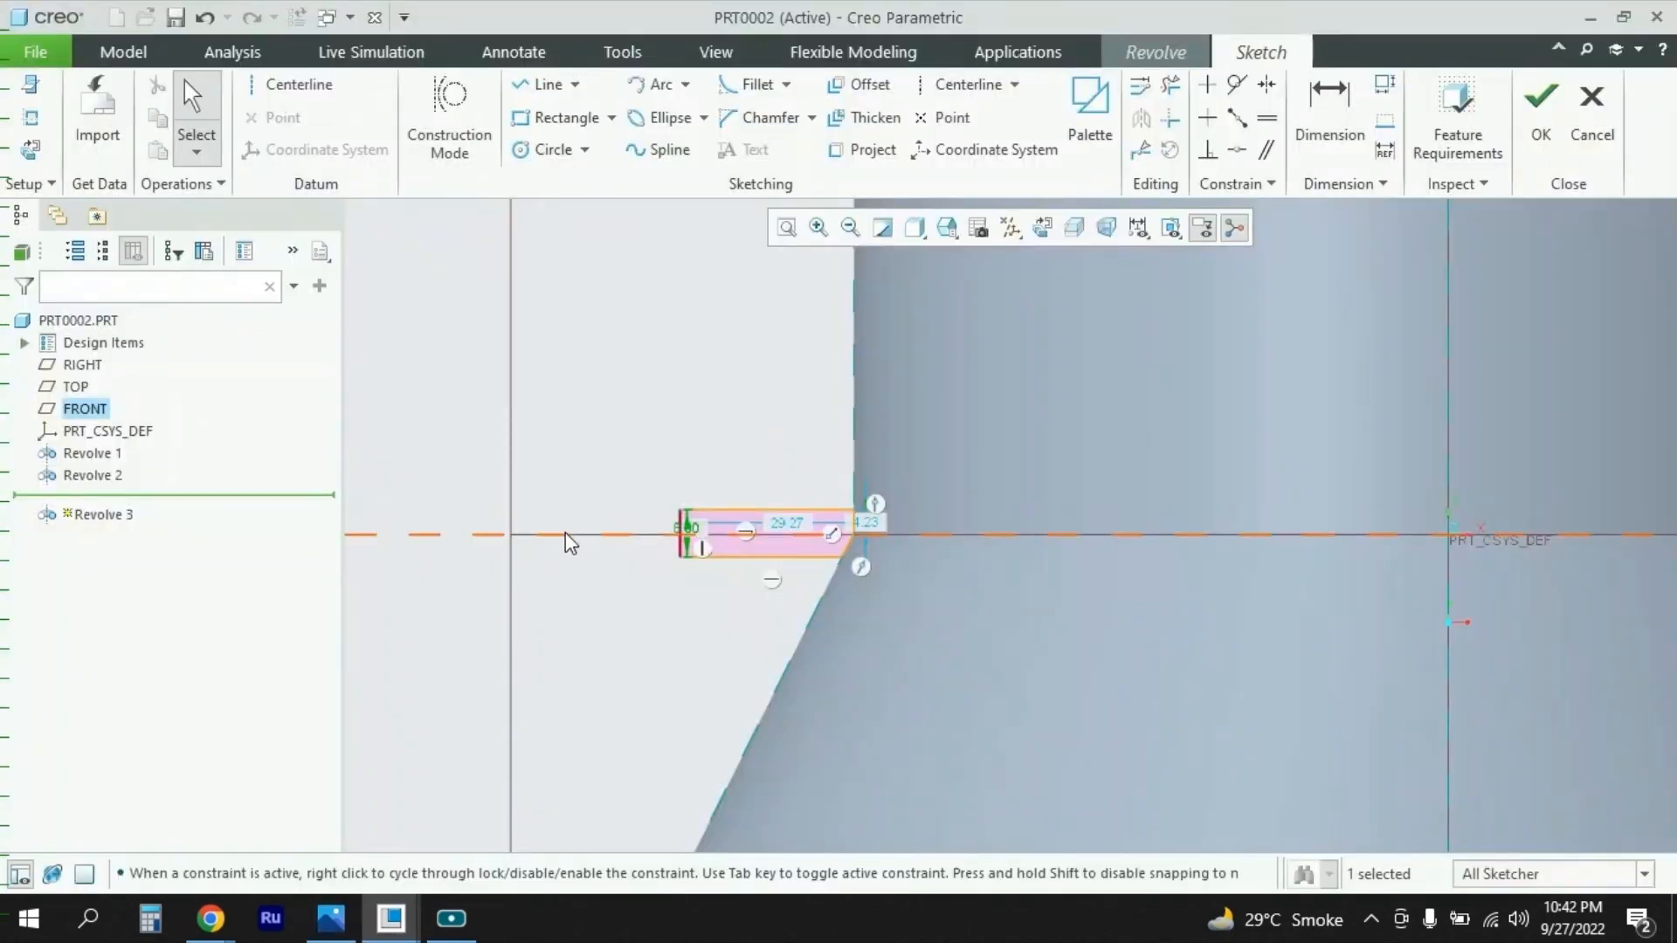
Step: Set the flange profile's horizontal width to 35 mm
{"action": "scroll", "coordinate": [743, 559], "scroll_direction": "up", "scroll_amount": 5}
{"action": "scroll", "coordinate": [748, 567], "scroll_direction": "down", "scroll_amount": 8}
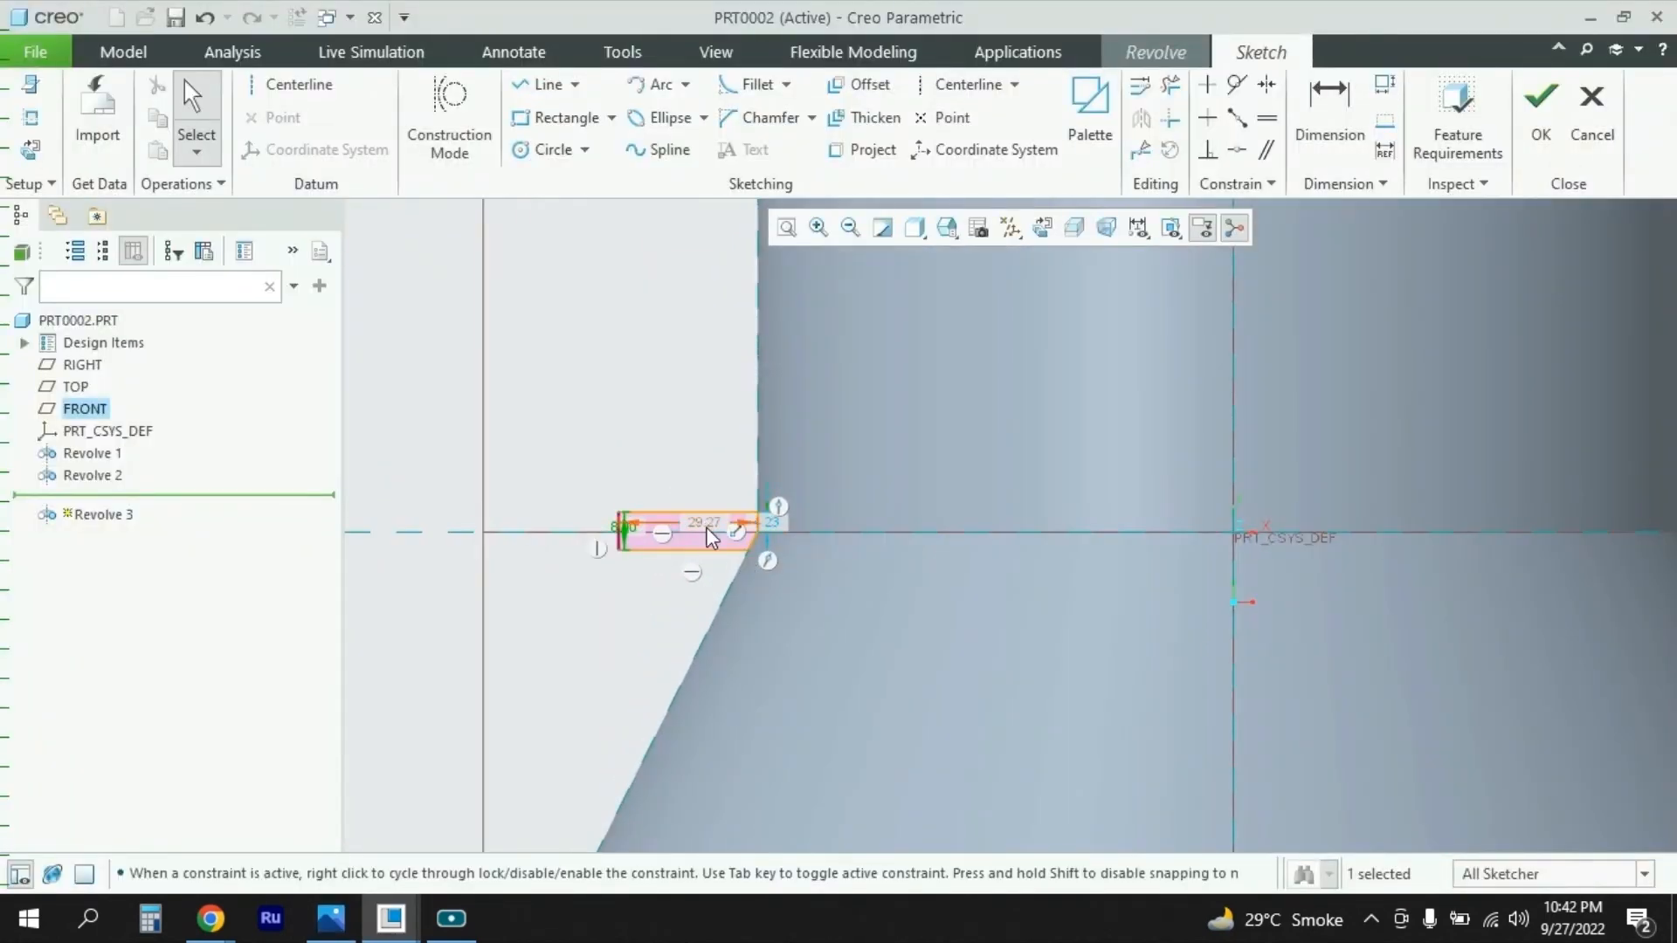
{"action": "double_click", "coordinate": [712, 524]}
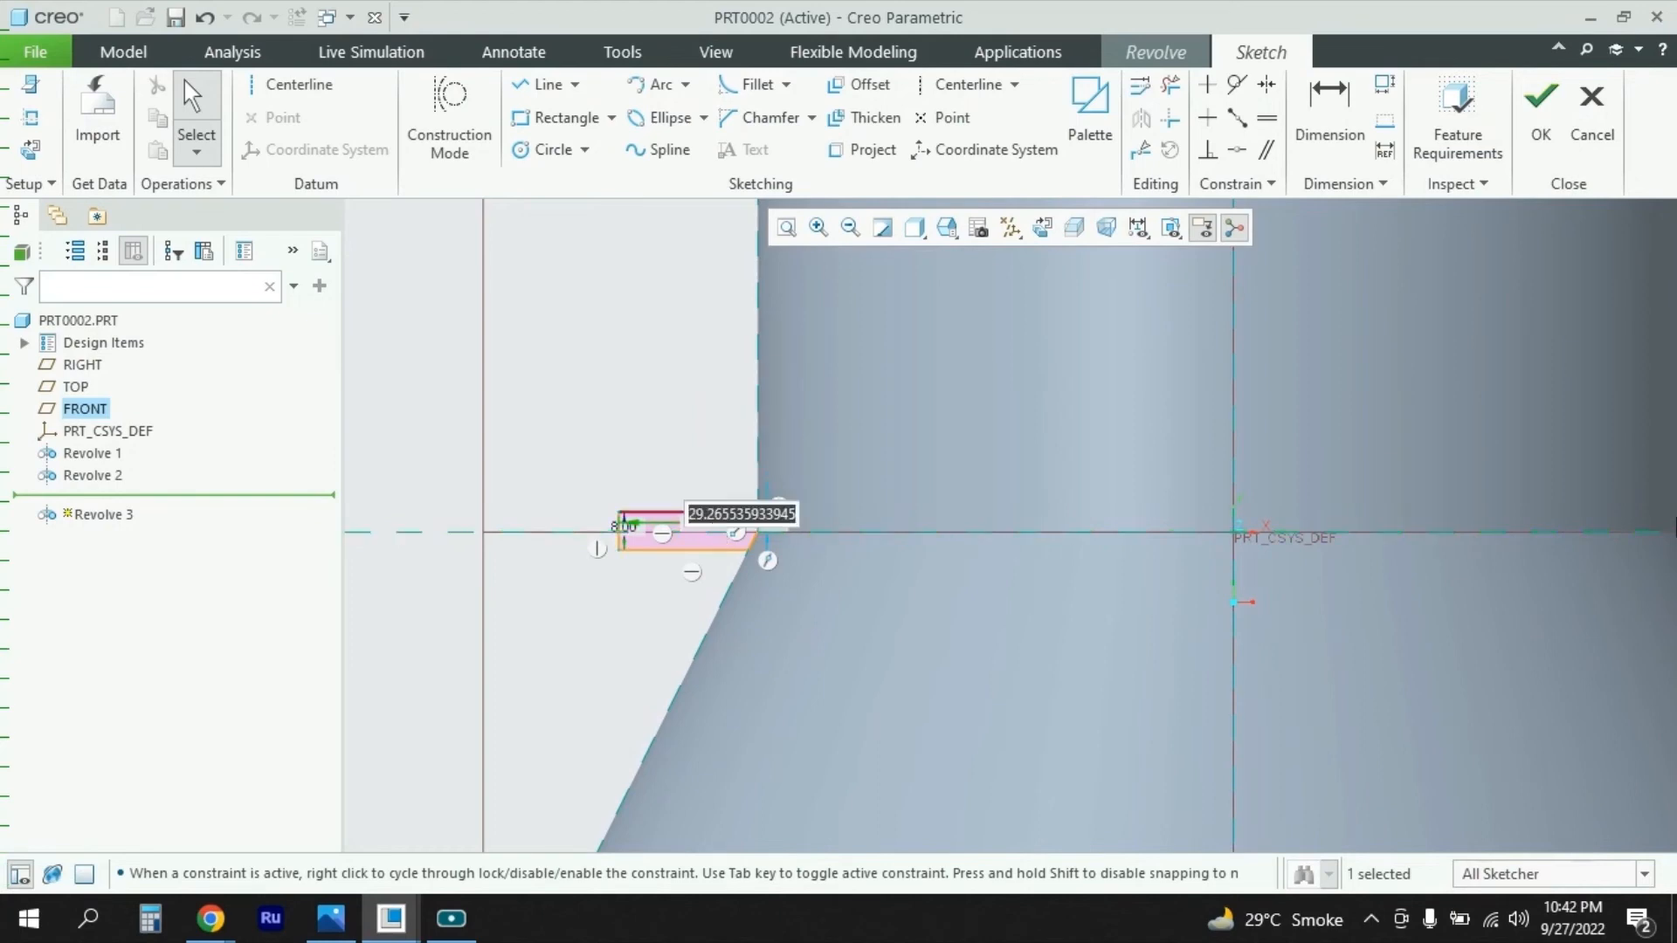
{"action": "type", "text": "35"}
{"action": "key", "text": "Return"}
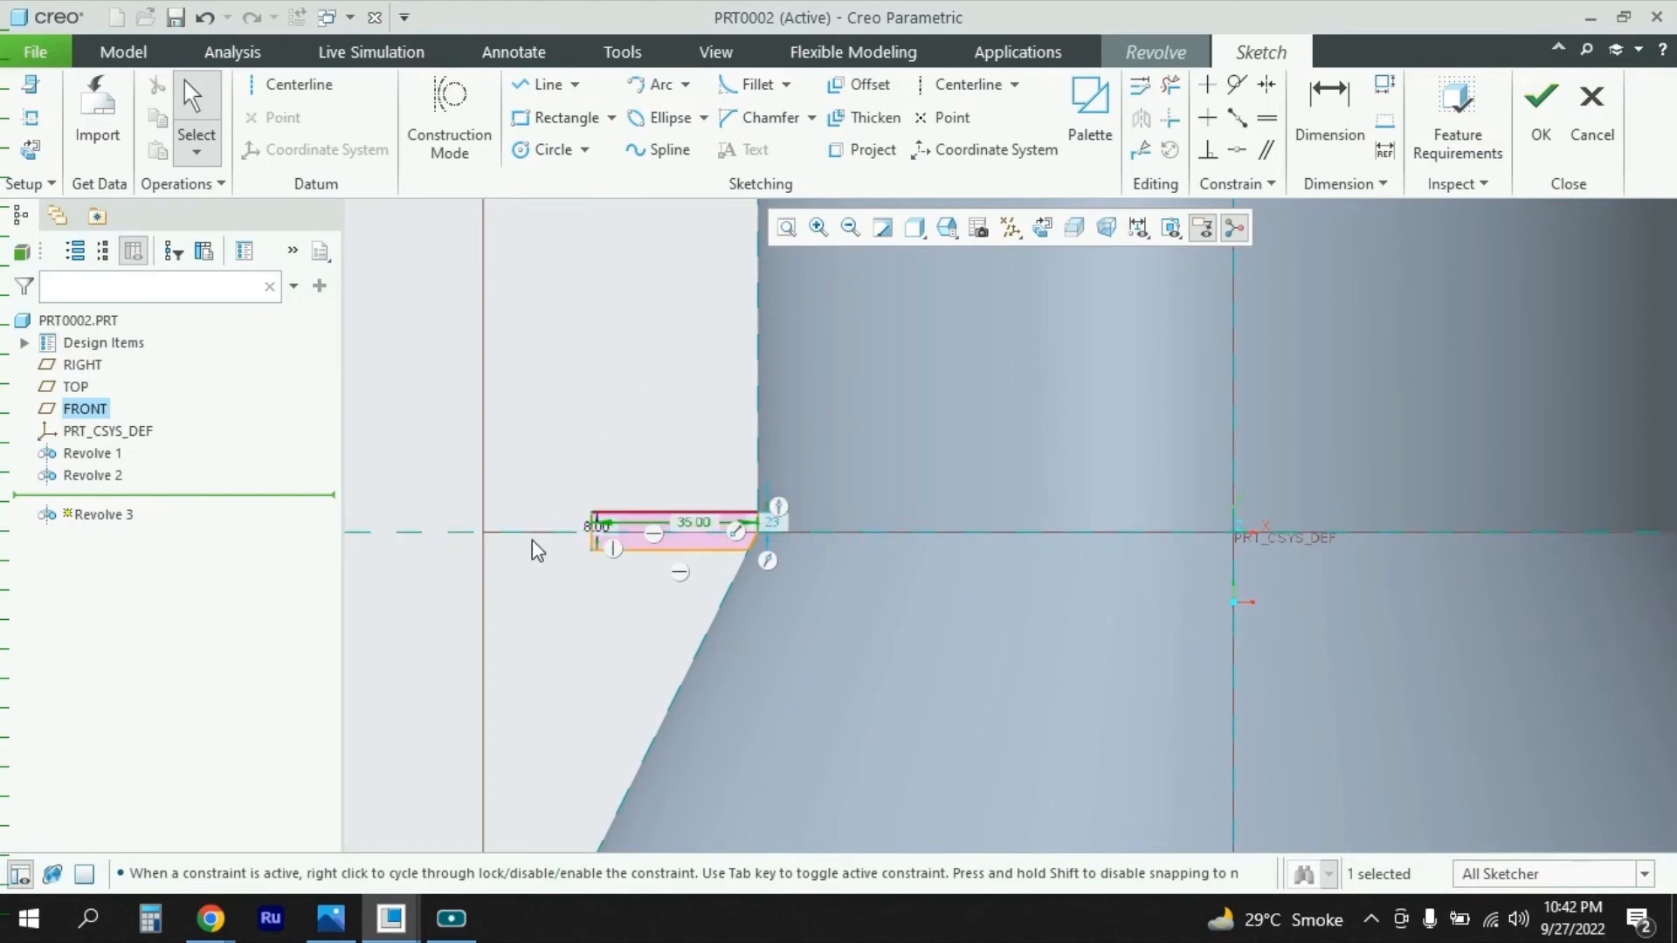
Step: Add a vertical centreline along the spout's axis as the flange's axis of revolution
{"action": "scroll", "coordinate": [558, 548], "scroll_direction": "up", "scroll_amount": 5}
{"action": "left_click", "coordinate": [965, 84]}
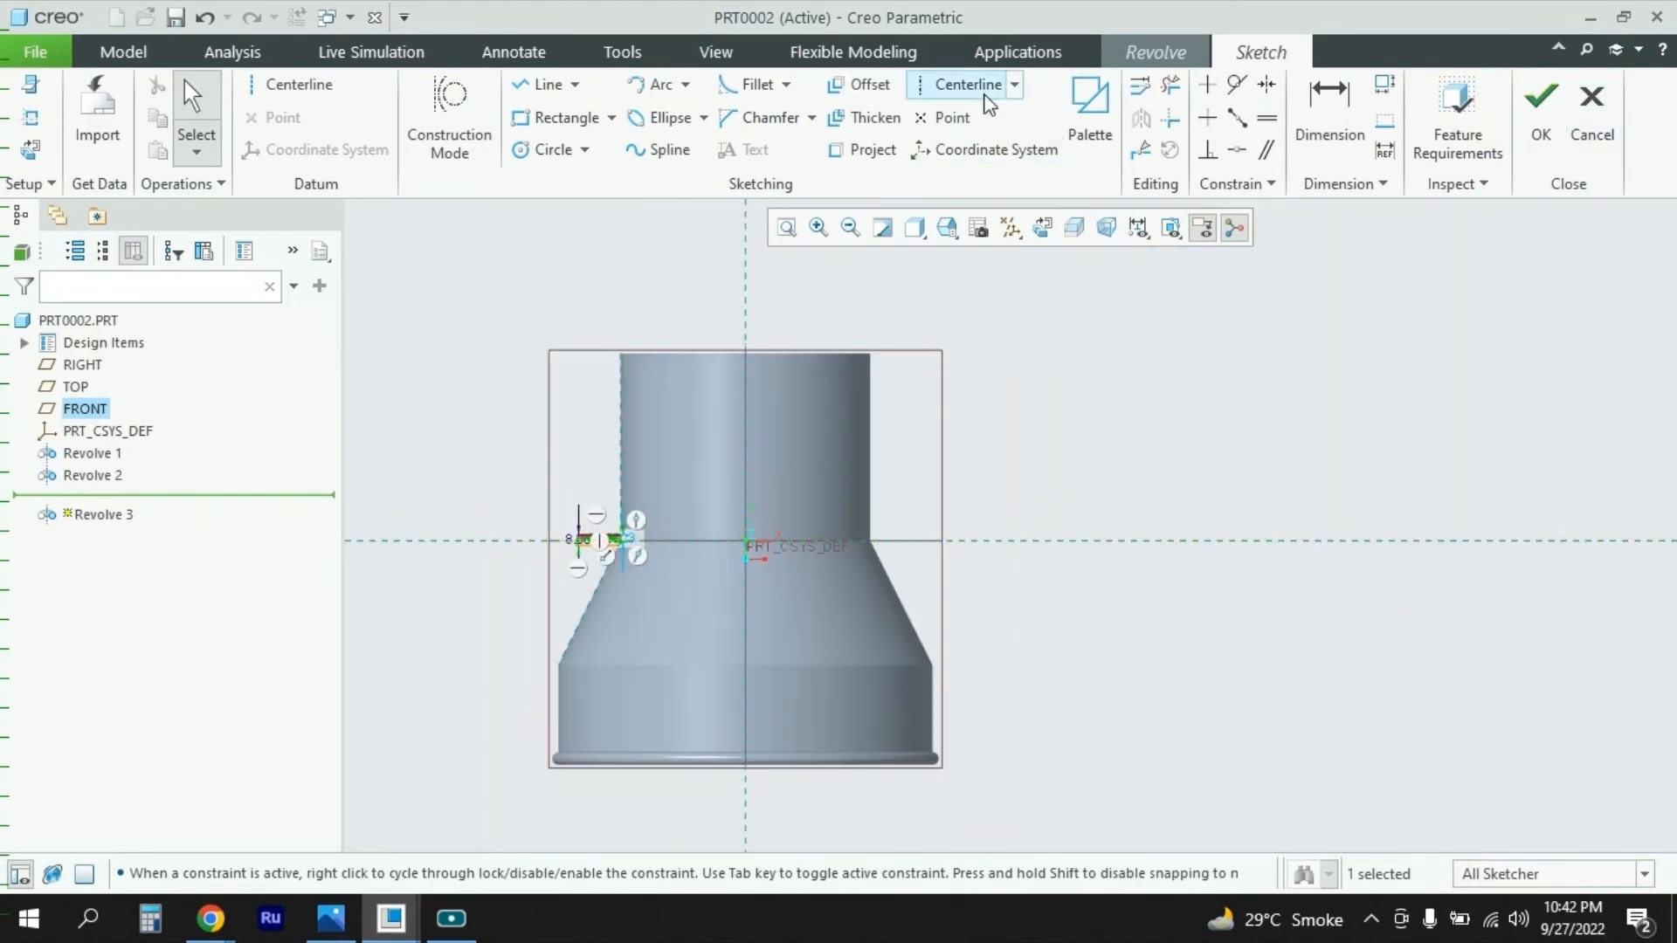
{"action": "left_click", "coordinate": [747, 454]}
{"action": "left_click", "coordinate": [744, 641]}
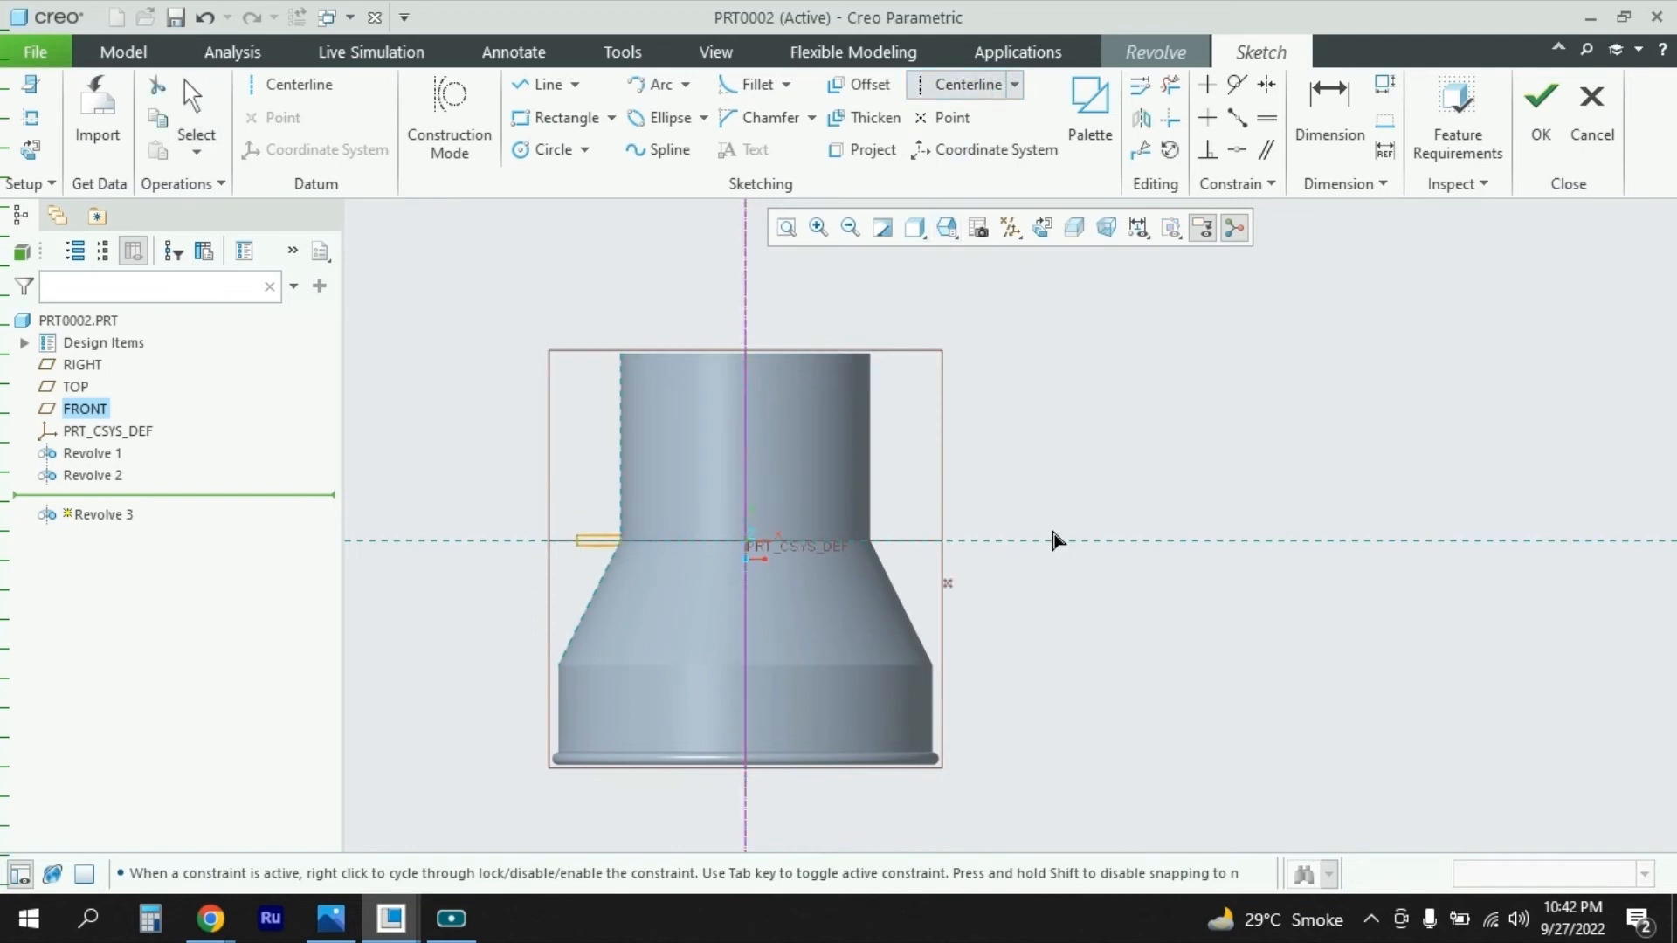
Step: Finish the sketch, revolve the profile 360° into a solid flange around the spout's shoulder, and inspect it
{"action": "left_click", "coordinate": [1540, 103]}
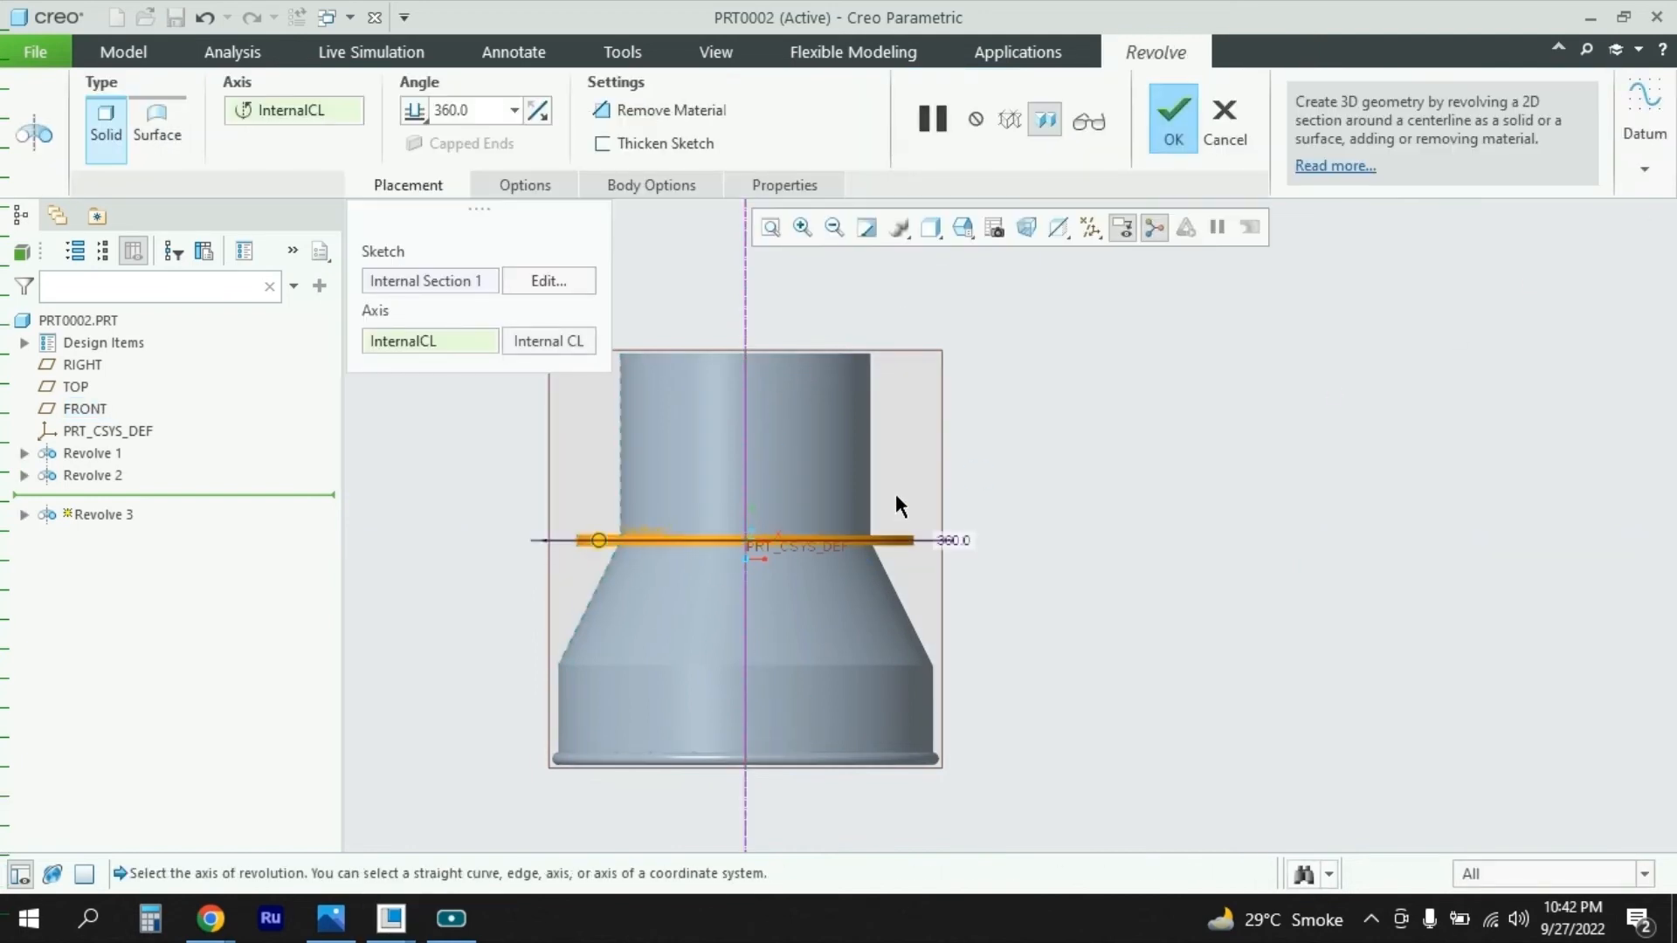
{"action": "left_click", "coordinate": [1174, 118]}
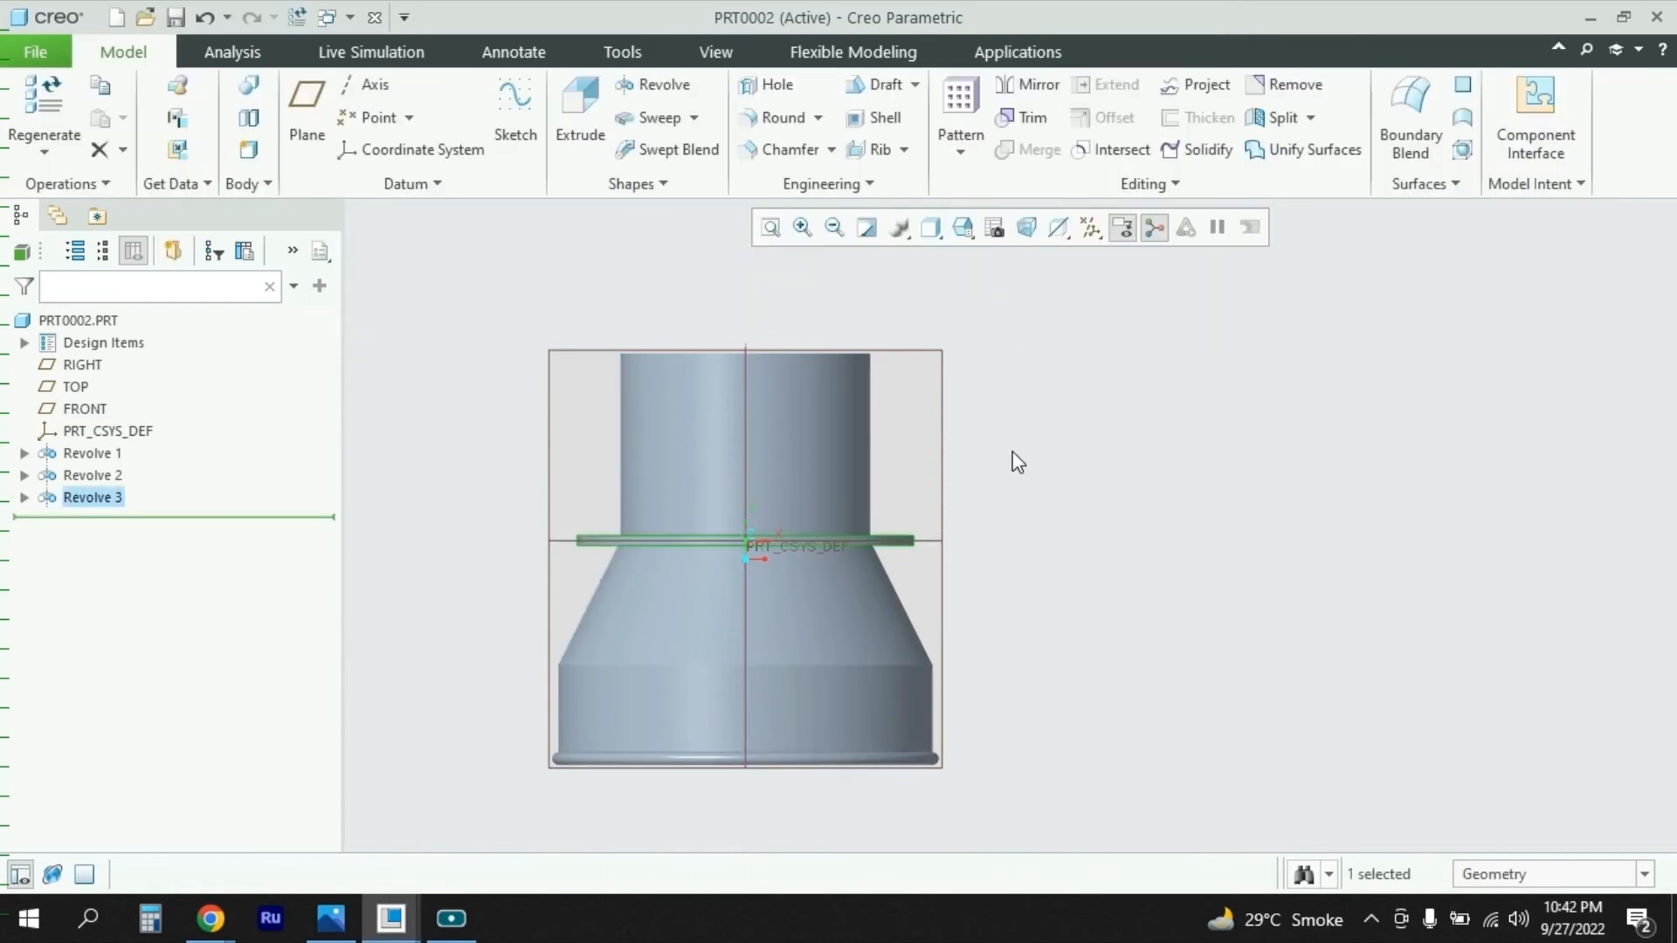
{"action": "middle_click_drag", "start_coordinate": [1010, 460], "coordinate": [1051, 437]}
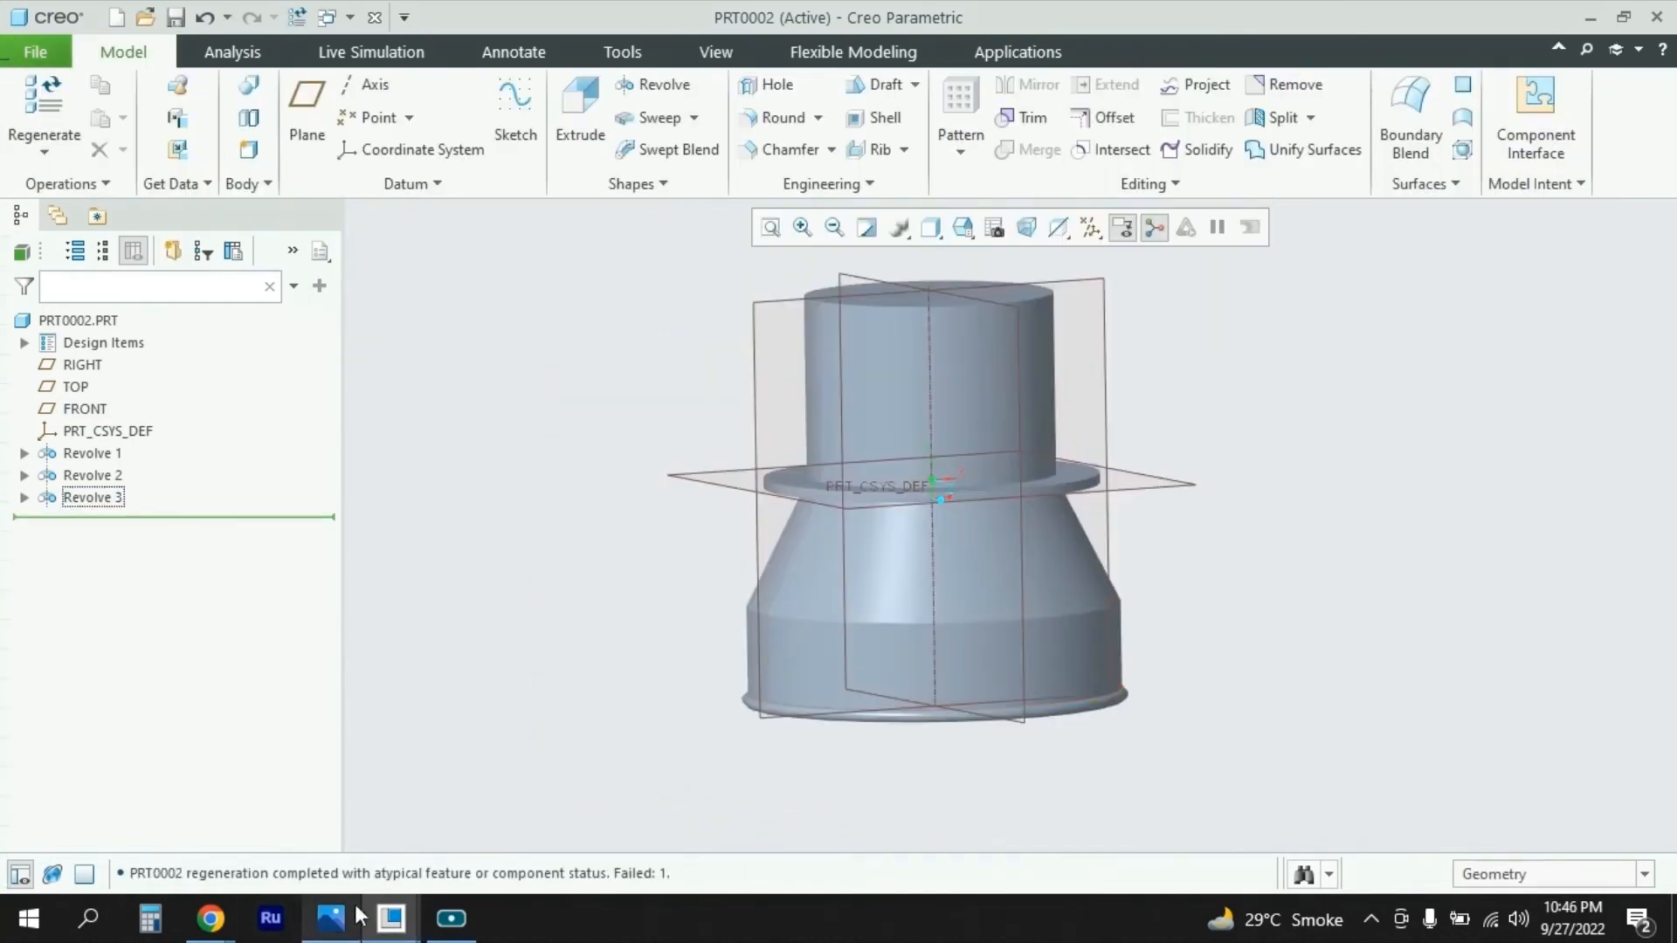
{"action": "left_click", "coordinate": [35, 51]}
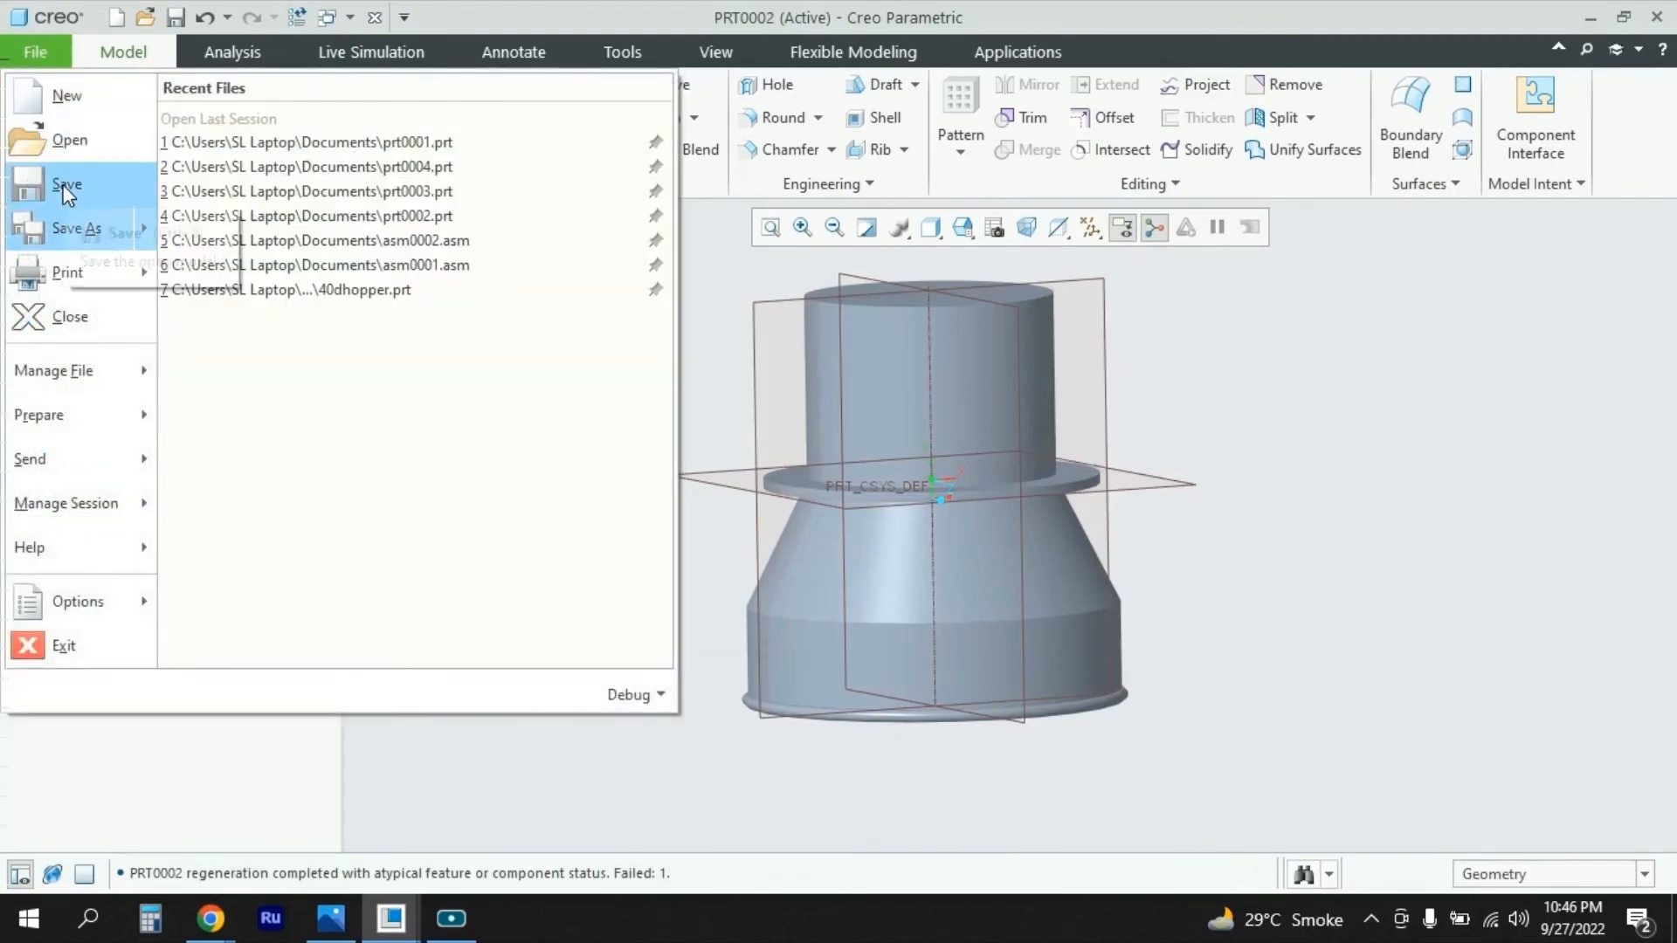
{"action": "left_click", "coordinate": [1223, 401]}
{"action": "scroll", "coordinate": [899, 541], "scroll_direction": "down", "scroll_amount": 2}
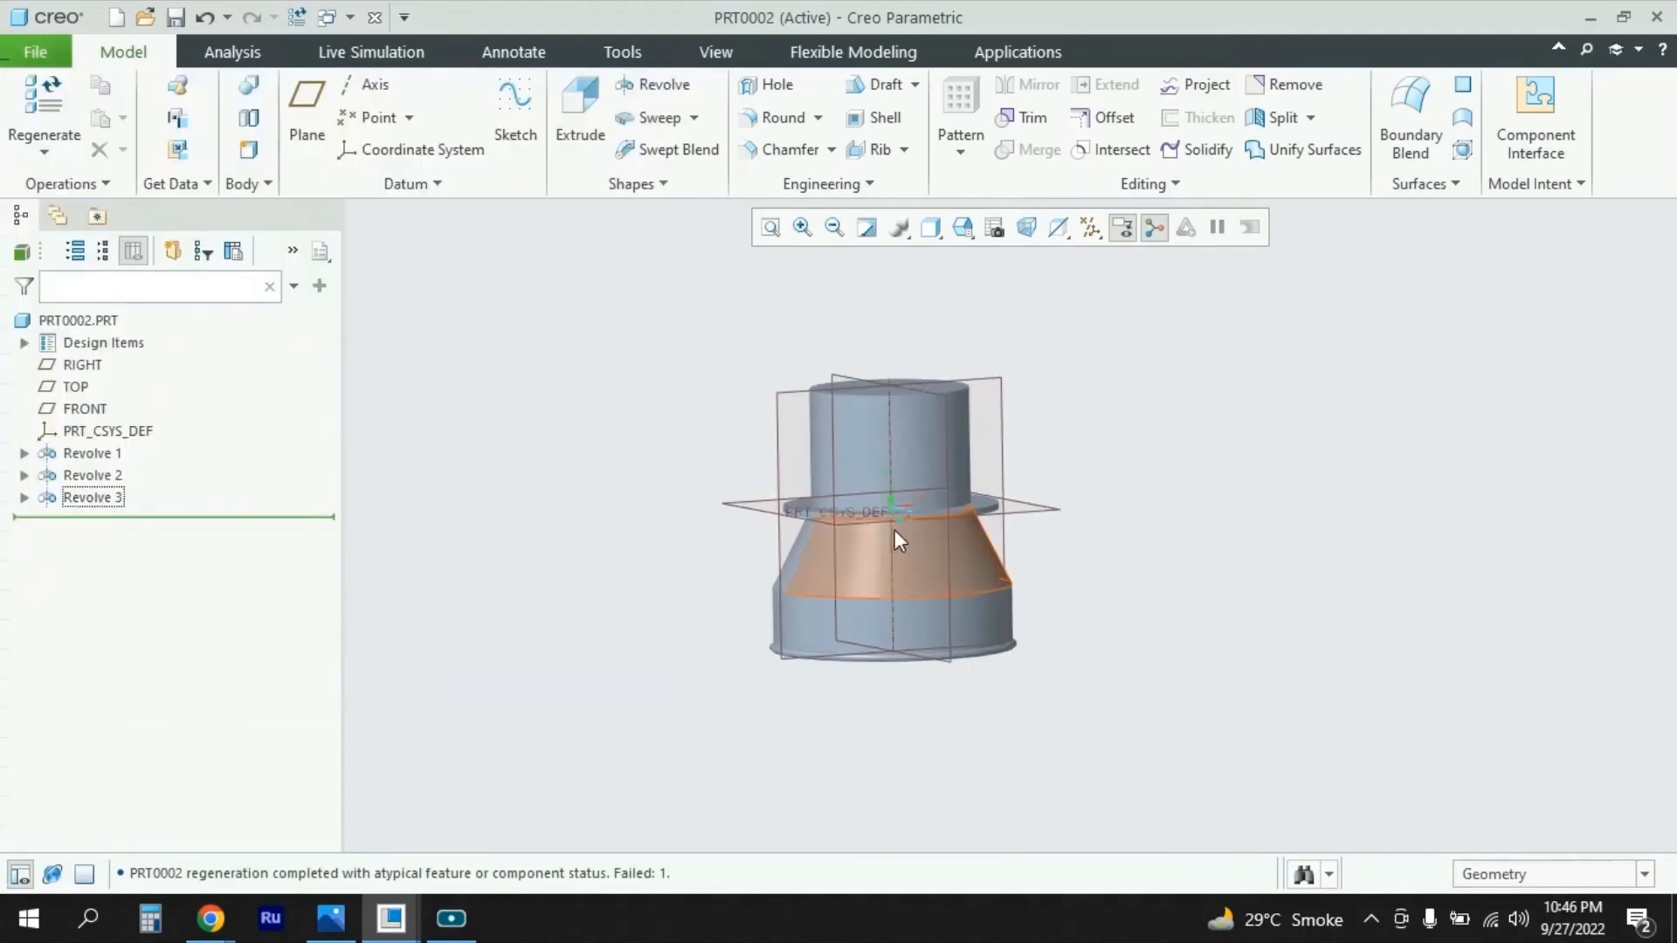
Step: Check the spout heights on the Bagging Table drawing and create a datum plane offset 96 mm above the spout part's TOP plane
{"action": "left_click", "coordinate": [339, 923]}
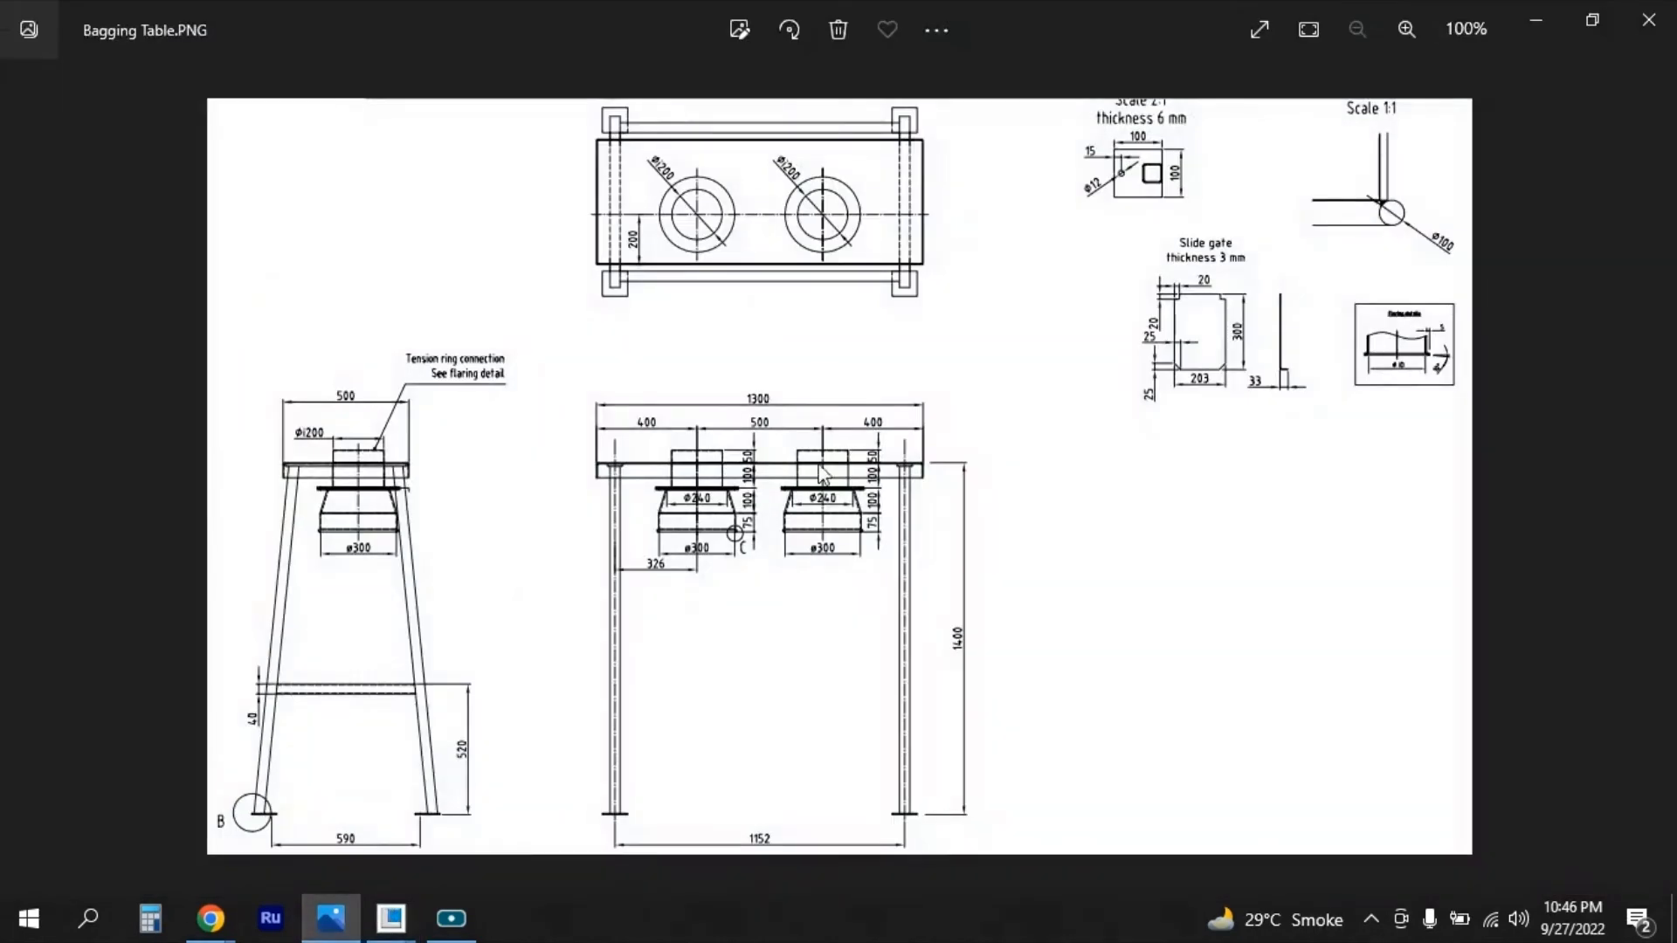
{"action": "scroll", "coordinate": [828, 486], "scroll_direction": "up", "scroll_amount": 4}
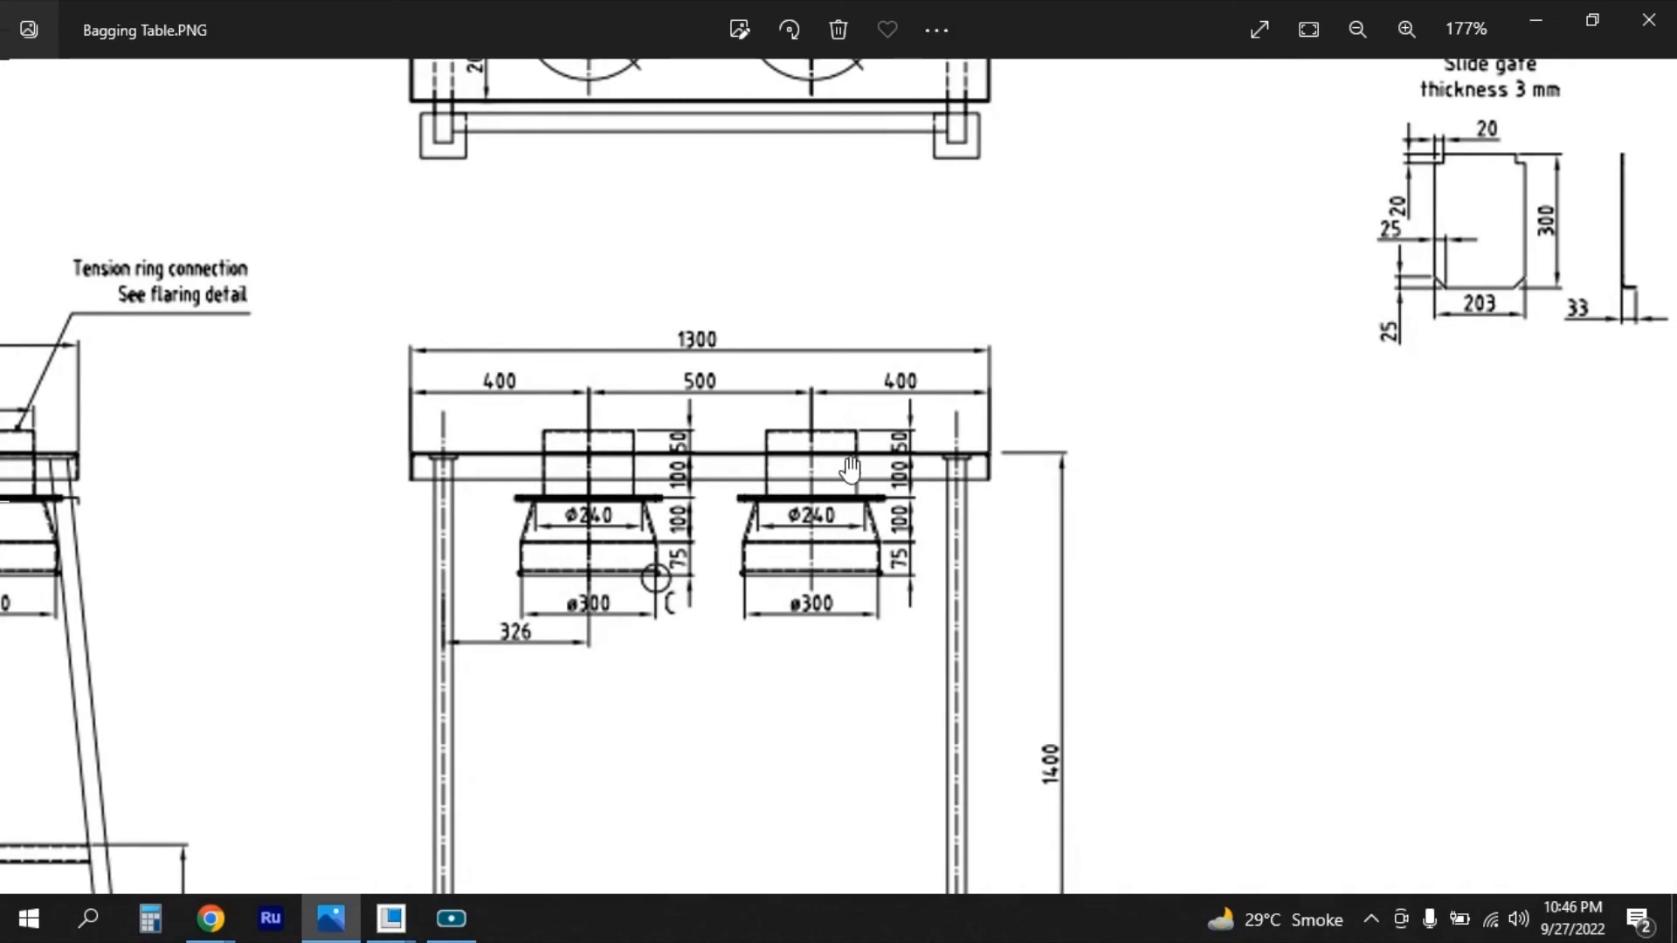
{"action": "left_click", "coordinate": [328, 920]}
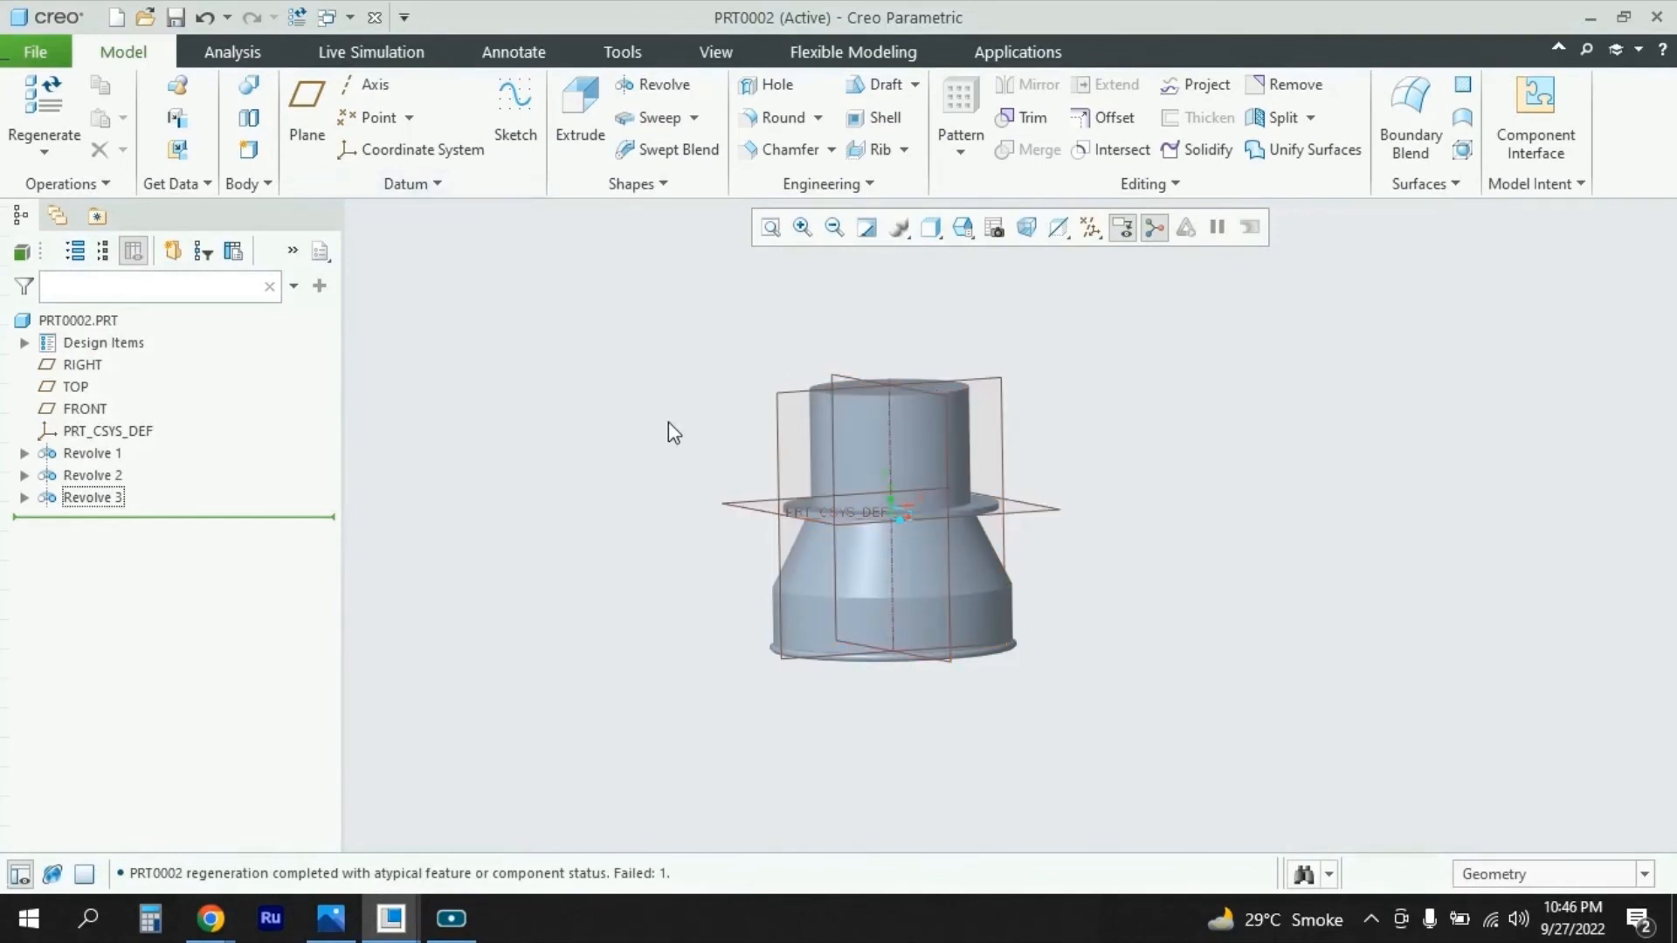
{"action": "left_click", "coordinate": [307, 114]}
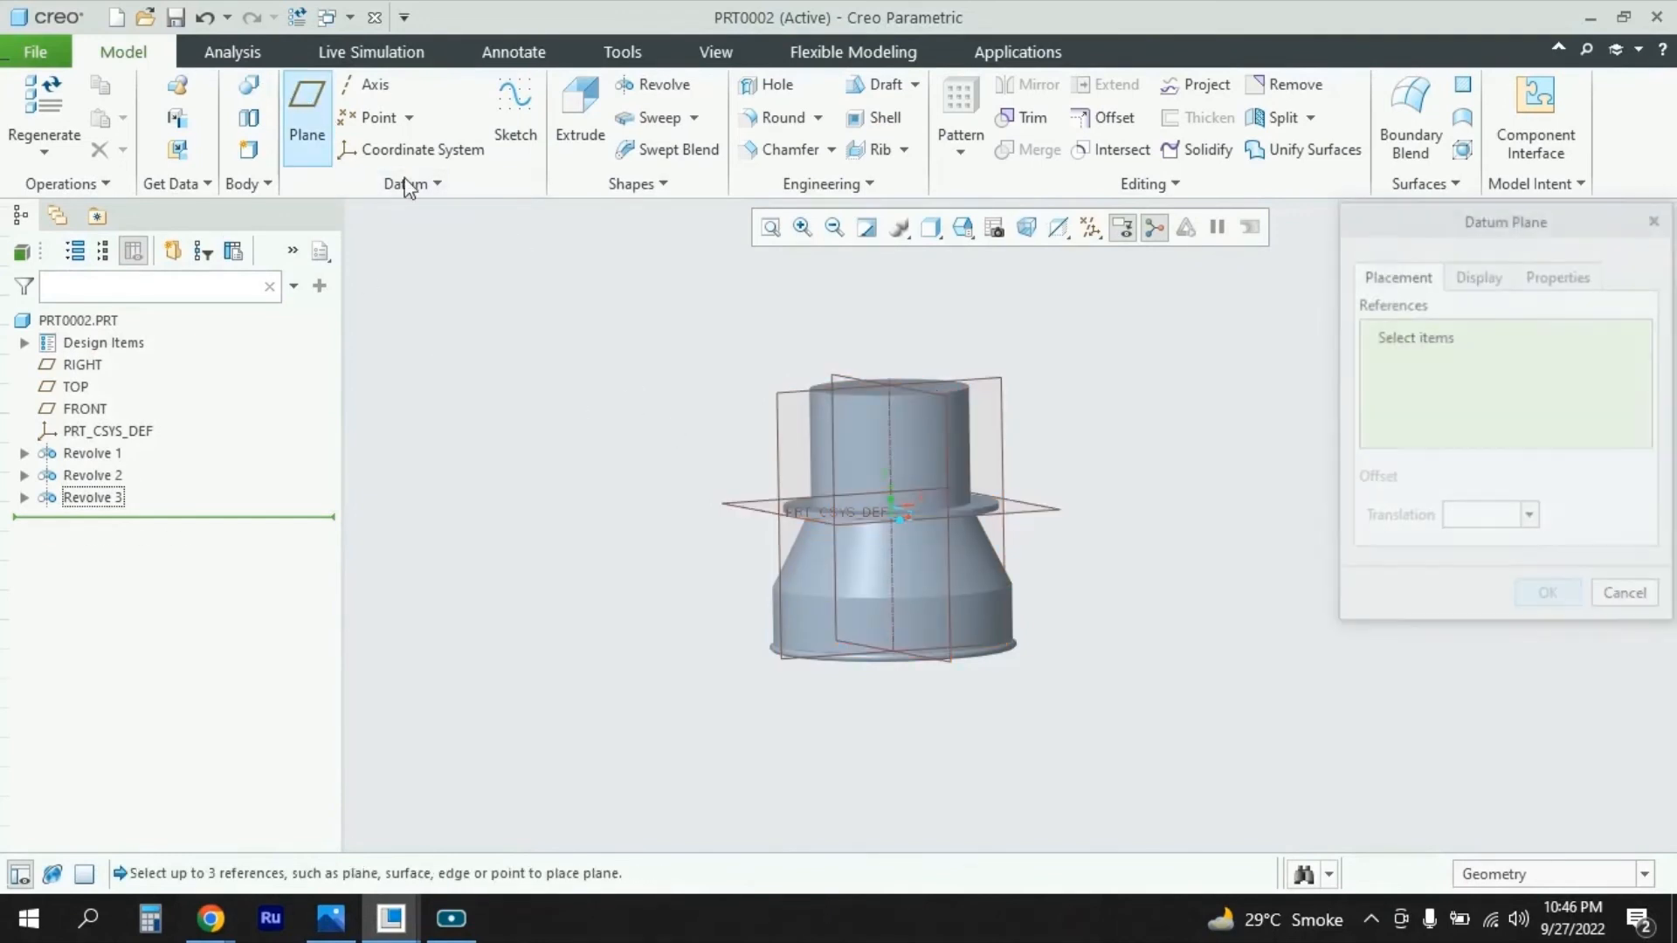
{"action": "left_click", "coordinate": [1026, 522]}
{"action": "left_click", "coordinate": [330, 918]}
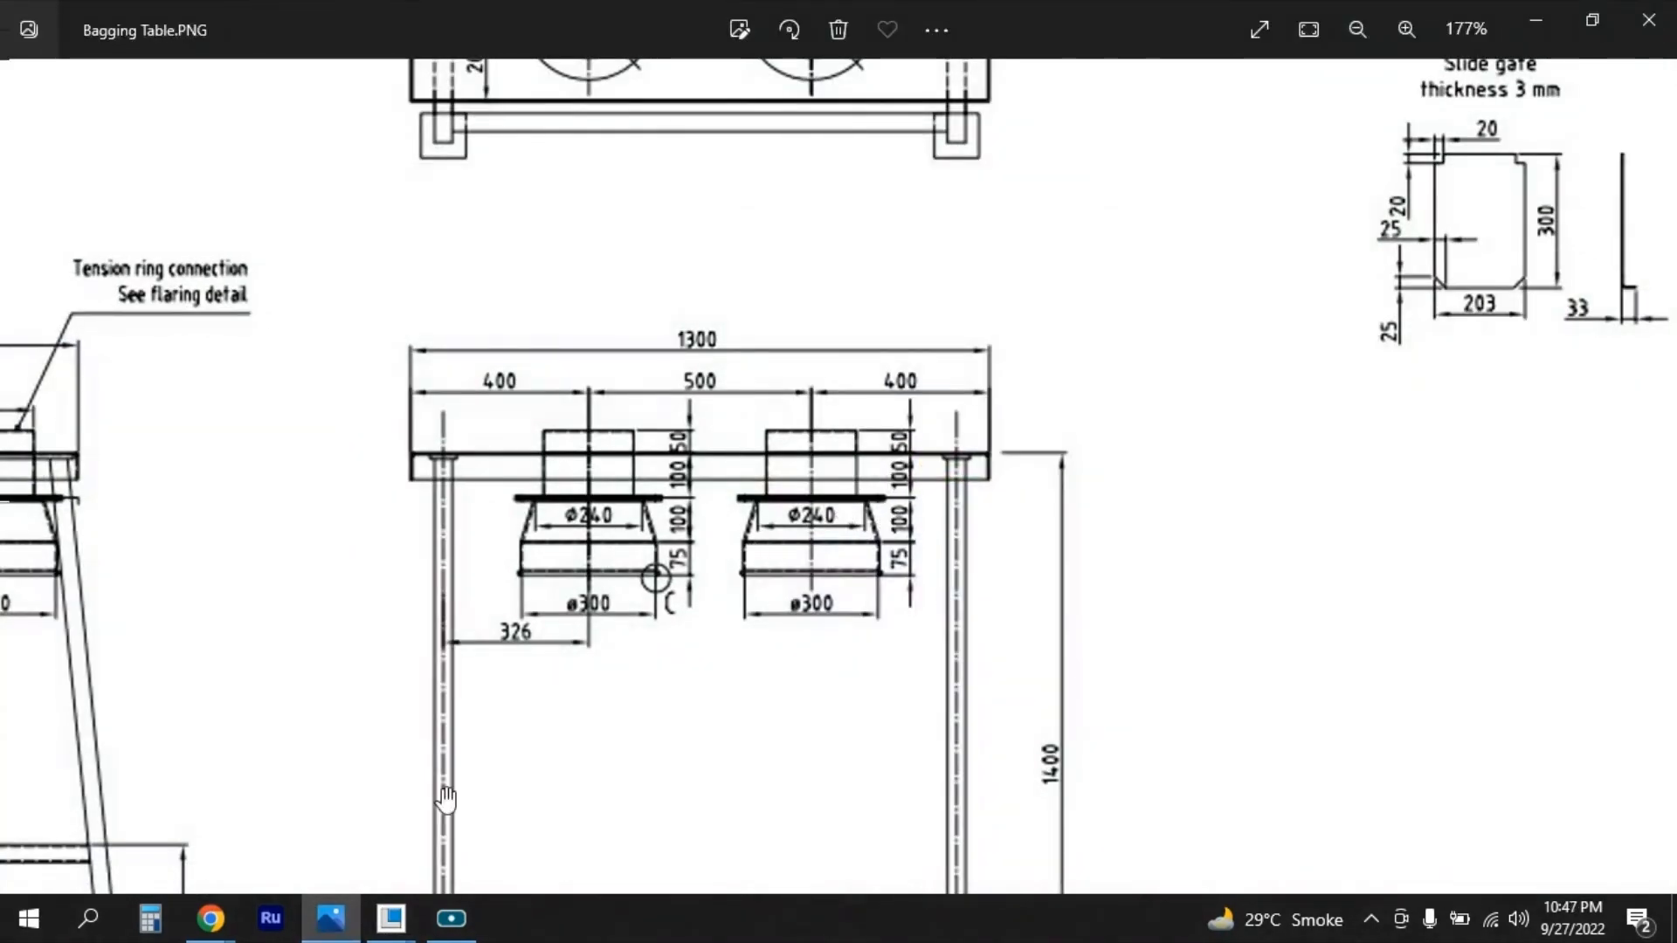
{"action": "left_click", "coordinate": [391, 918]}
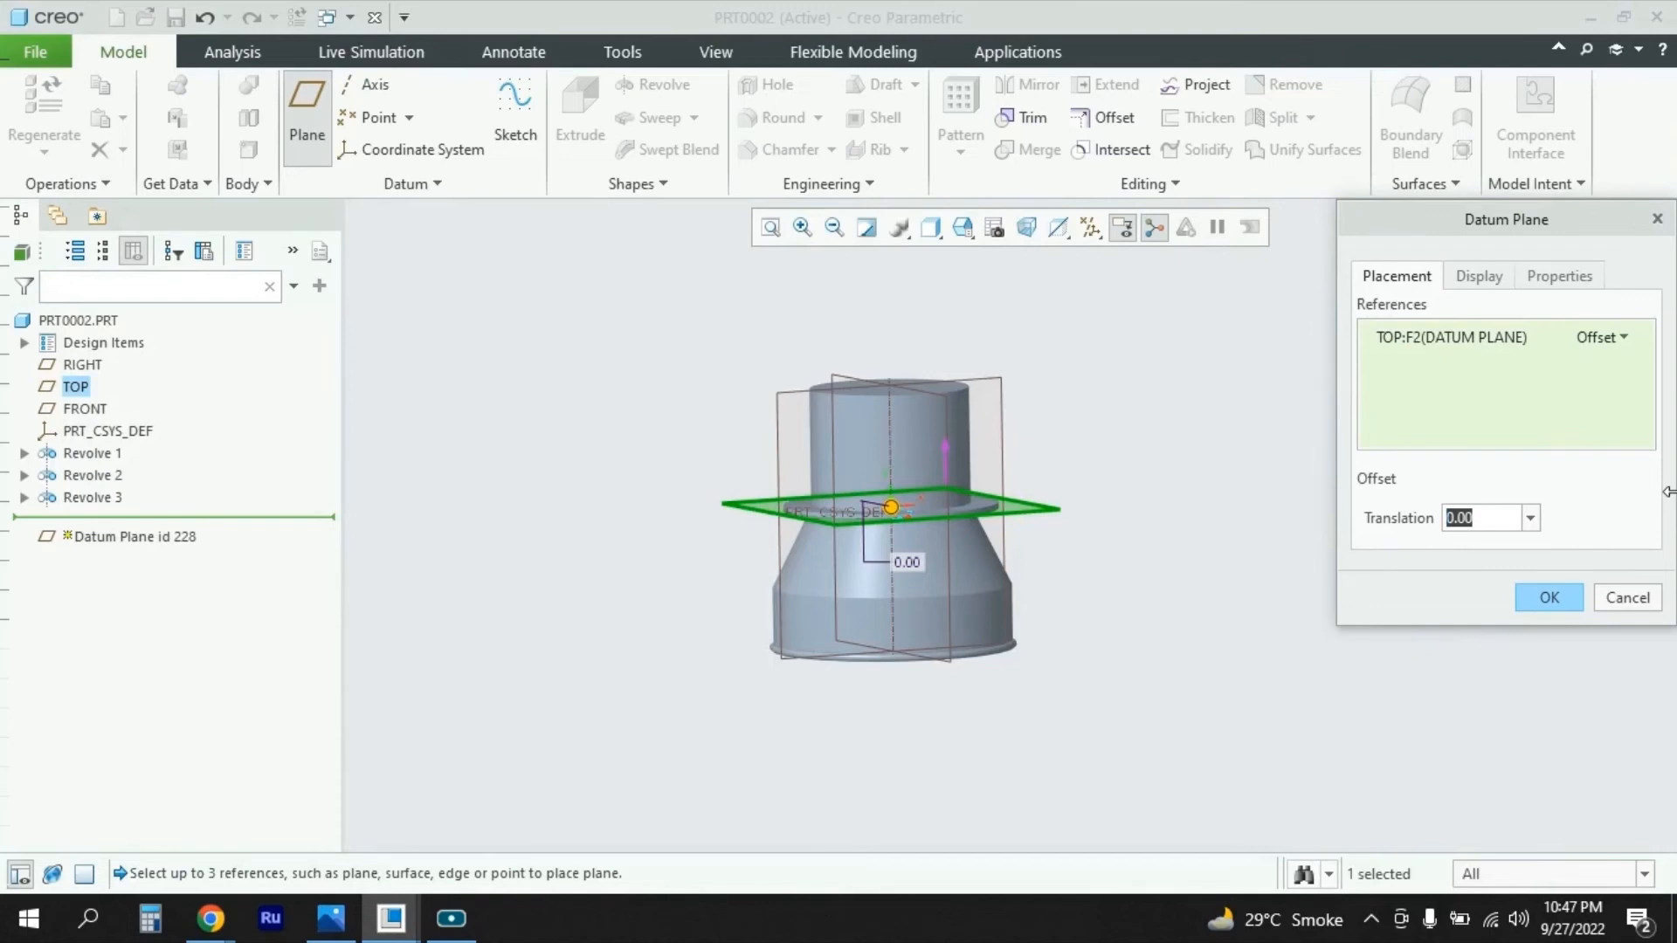
{"action": "type", "text": "96"}
{"action": "key", "text": "Return"}
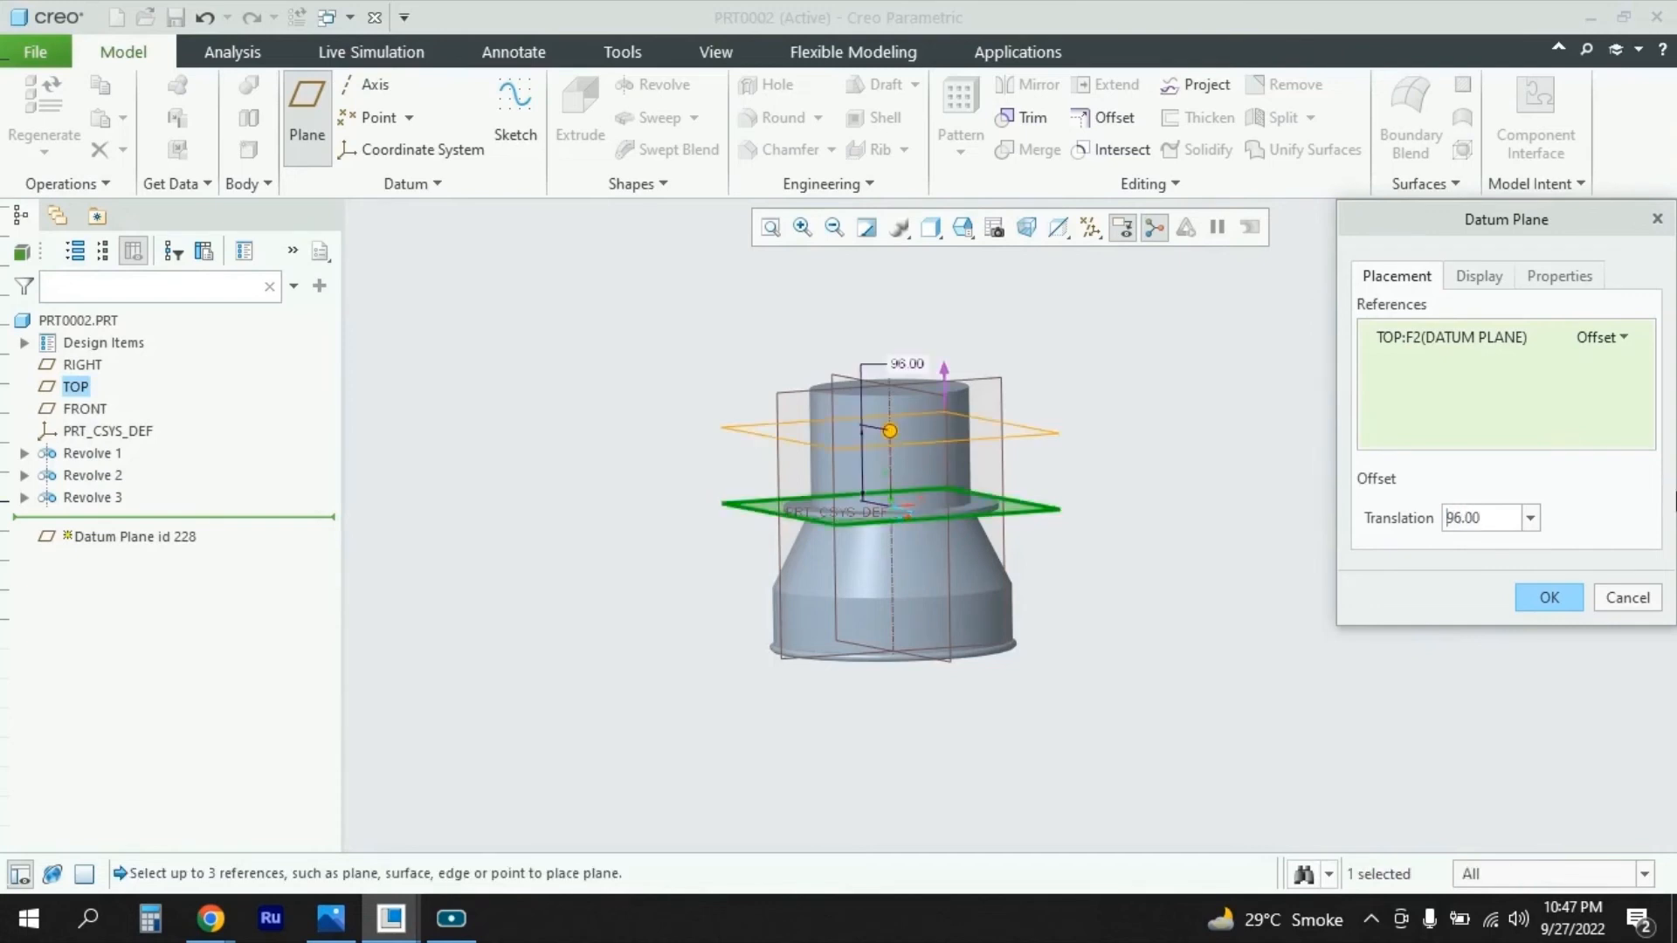
{"action": "left_click", "coordinate": [1551, 600]}
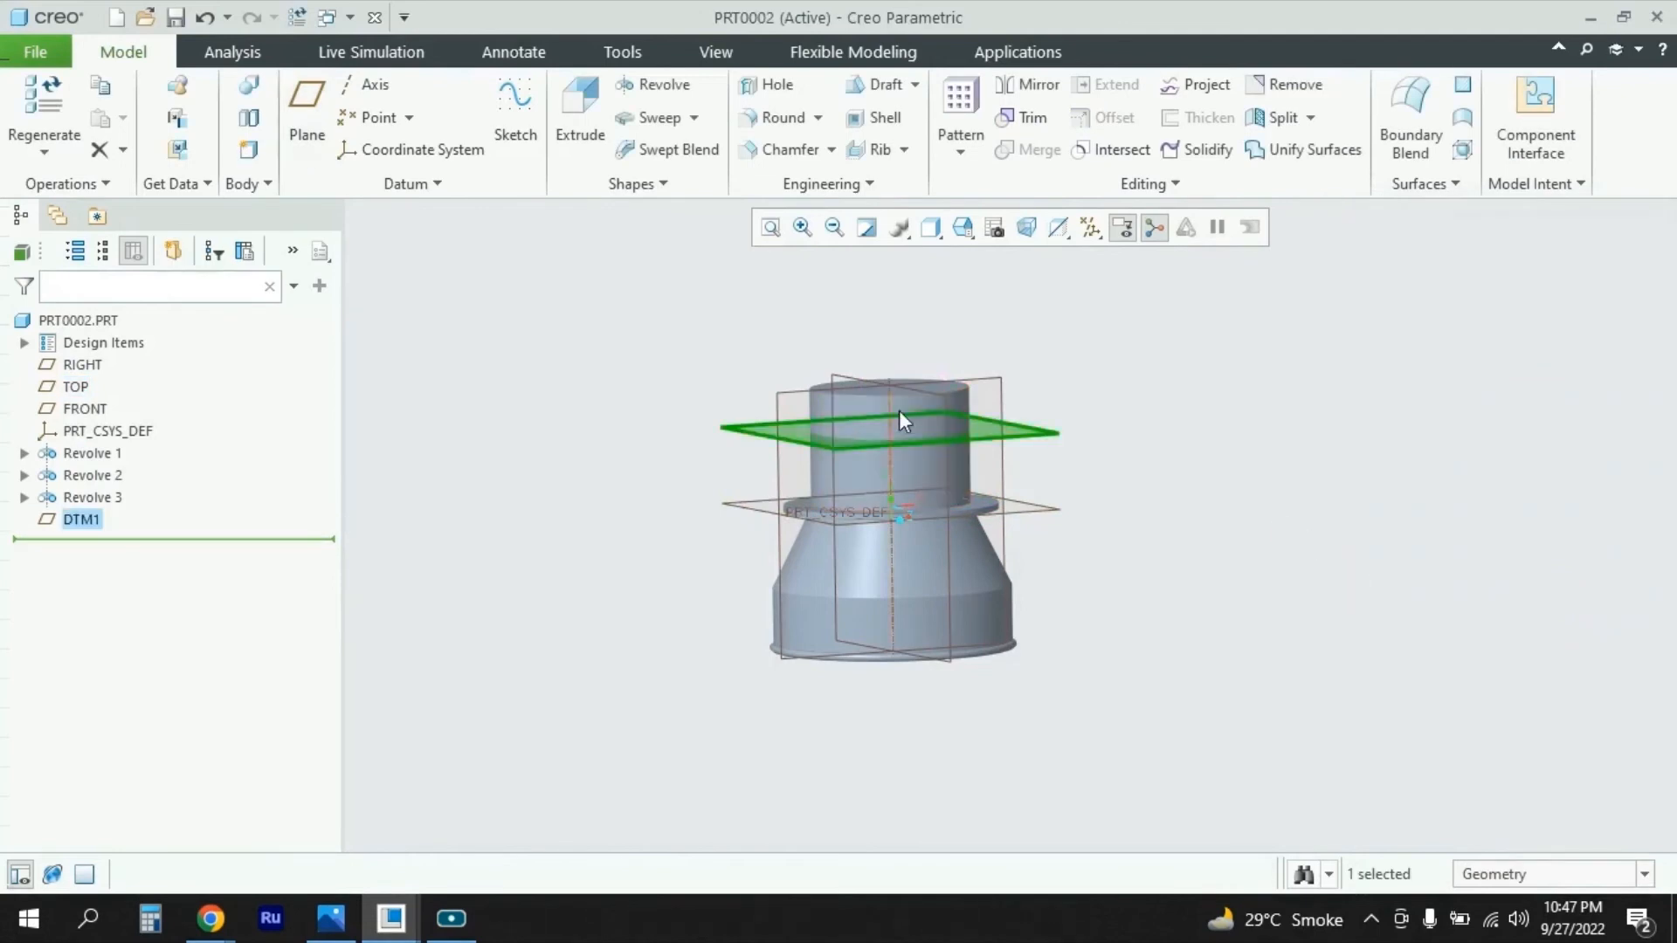
{"action": "left_click", "coordinate": [1153, 517]}
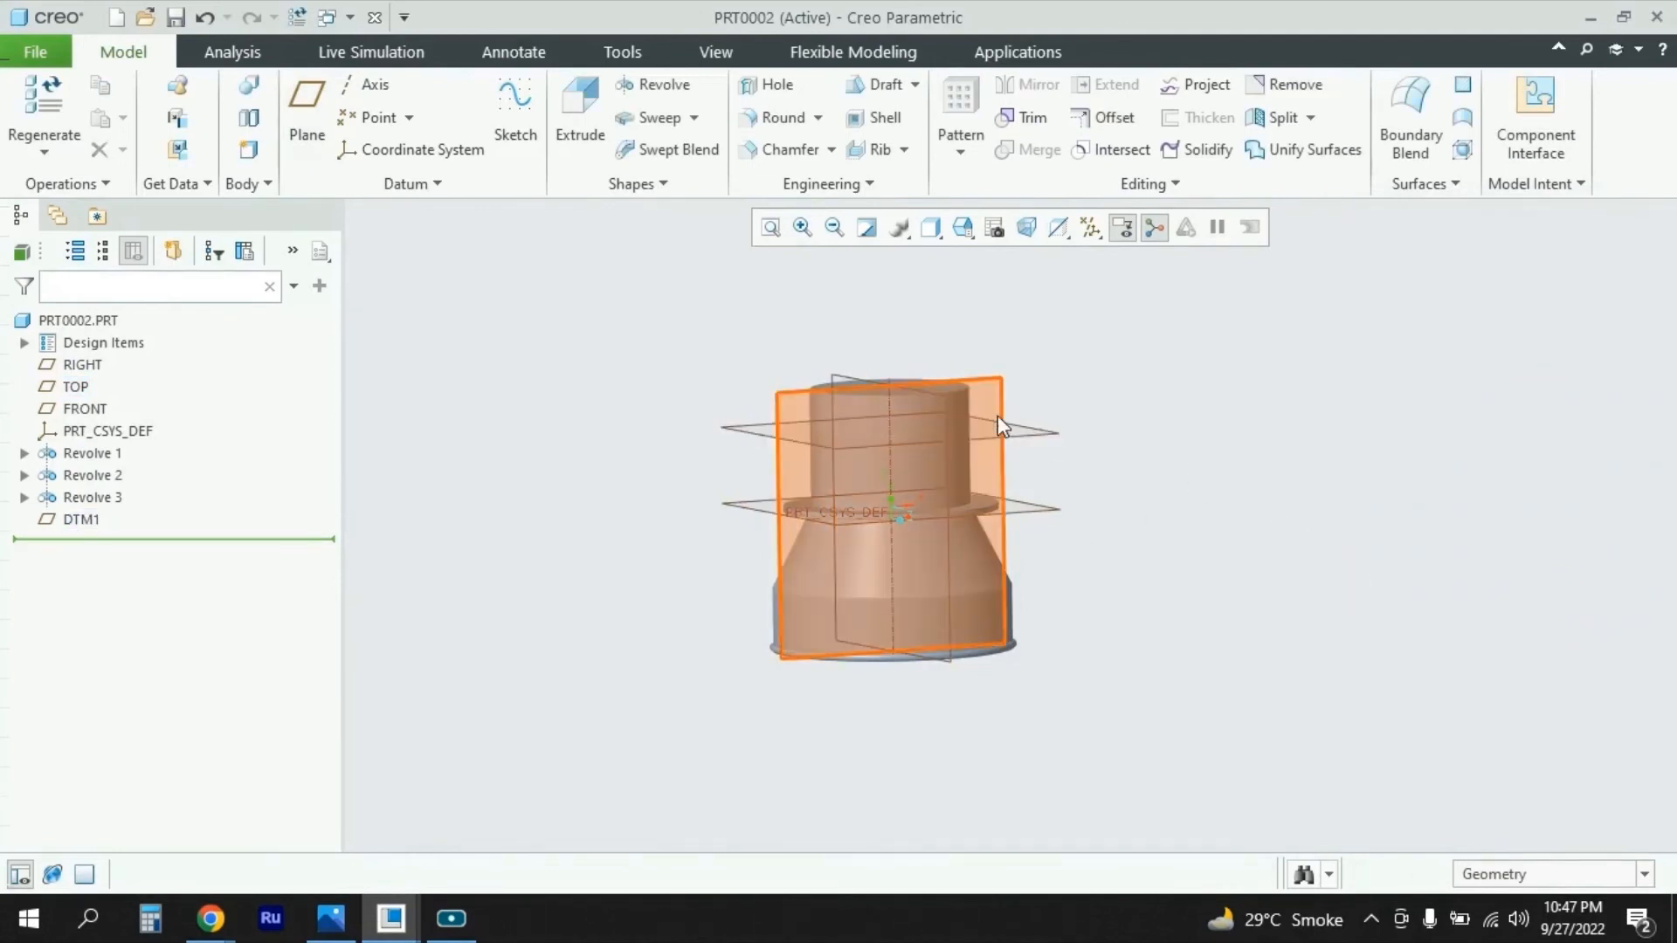
{"action": "scroll", "coordinate": [1172, 555], "scroll_direction": "up", "scroll_amount": 1}
{"action": "mouse_move", "coordinate": [1165, 572]}
{"action": "middle_mouse_down"}
{"action": "mouse_move", "coordinate": [1086, 565]}
{"action": "mouse_move", "coordinate": [1074, 587]}
{"action": "mouse_move", "coordinate": [1102, 563]}
{"action": "middle_mouse_up"}
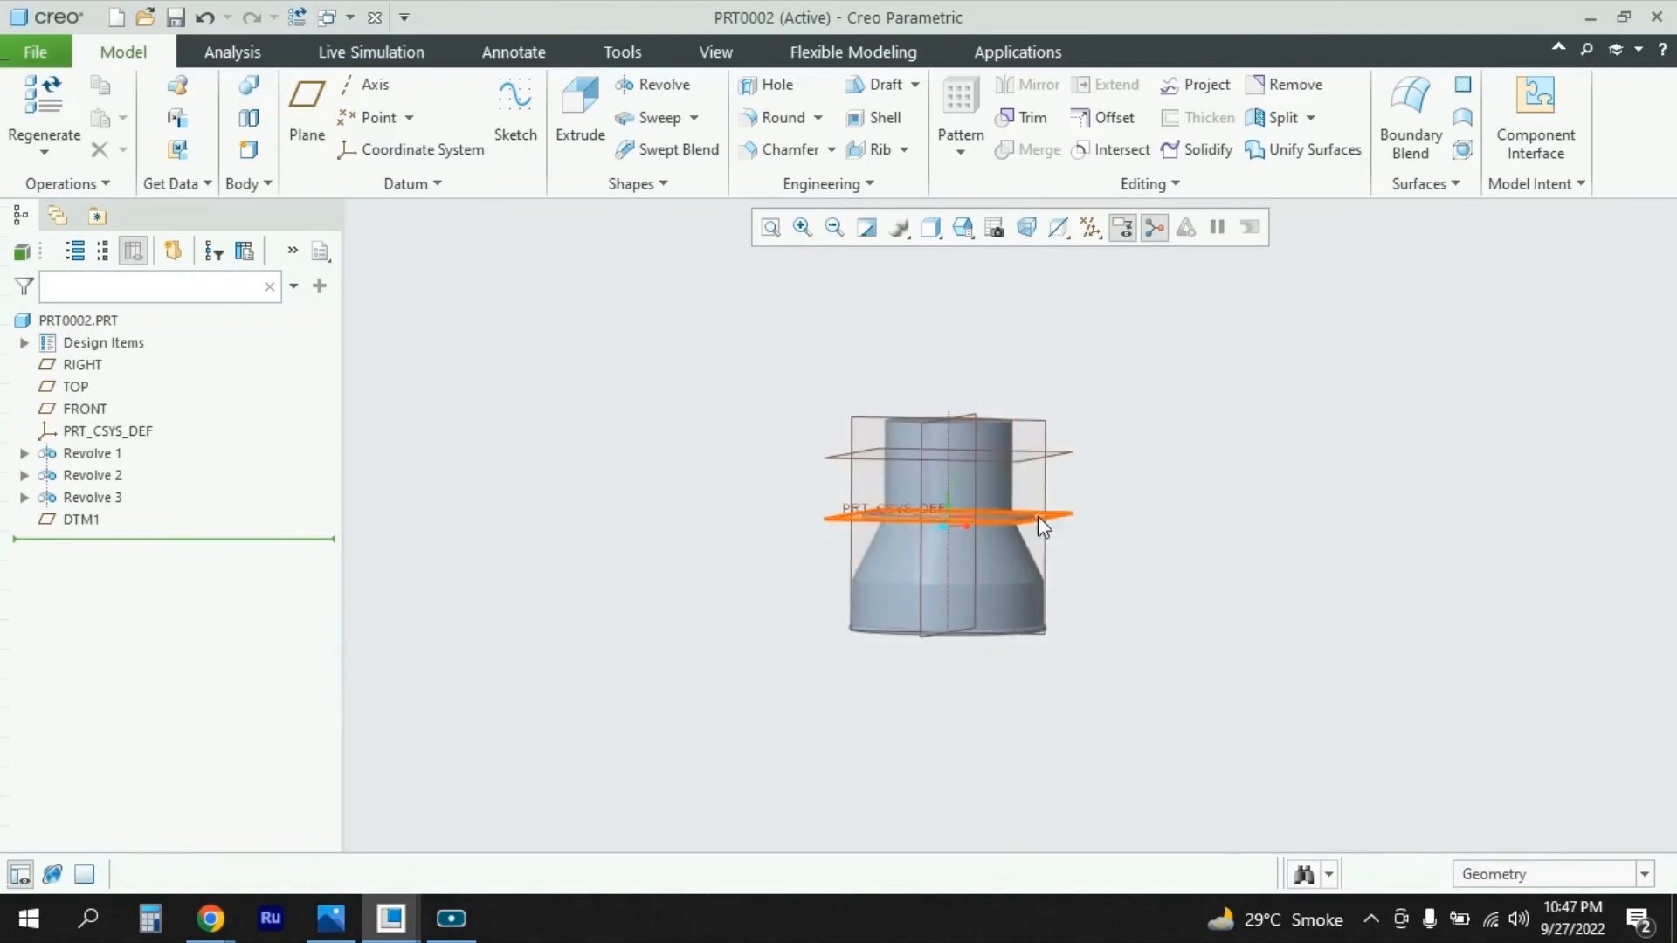
Step: Create a new design assembly named asm0001 using the default template
{"action": "left_click", "coordinate": [33, 52]}
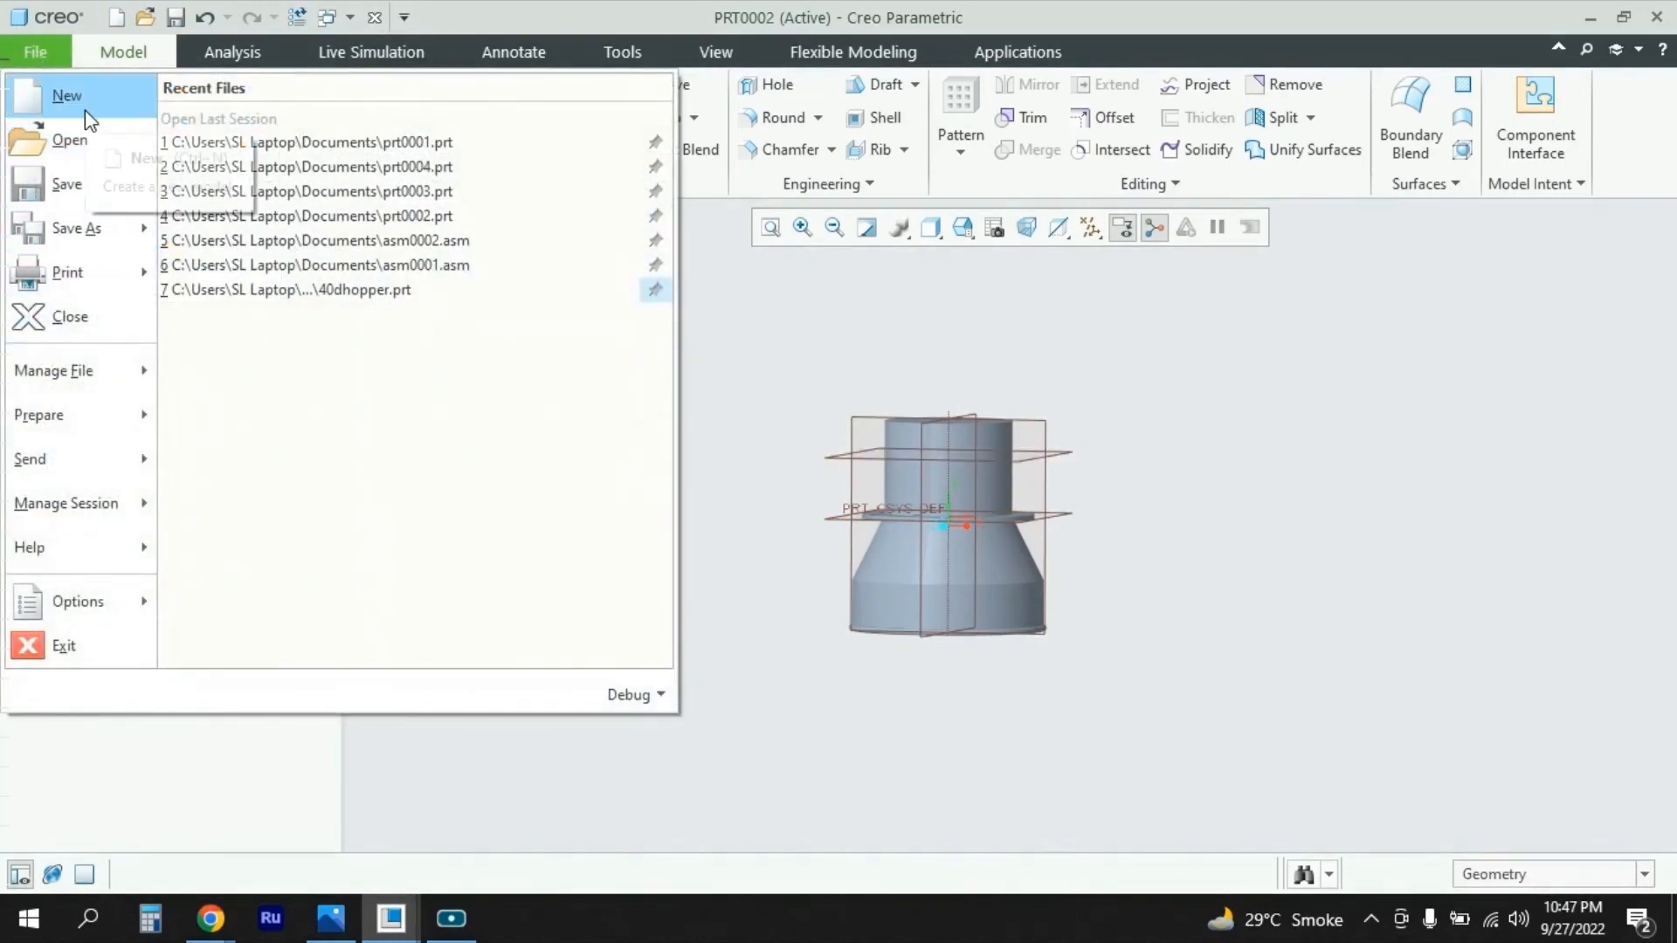
{"action": "left_click", "coordinate": [86, 110]}
{"action": "left_click", "coordinate": [680, 381]}
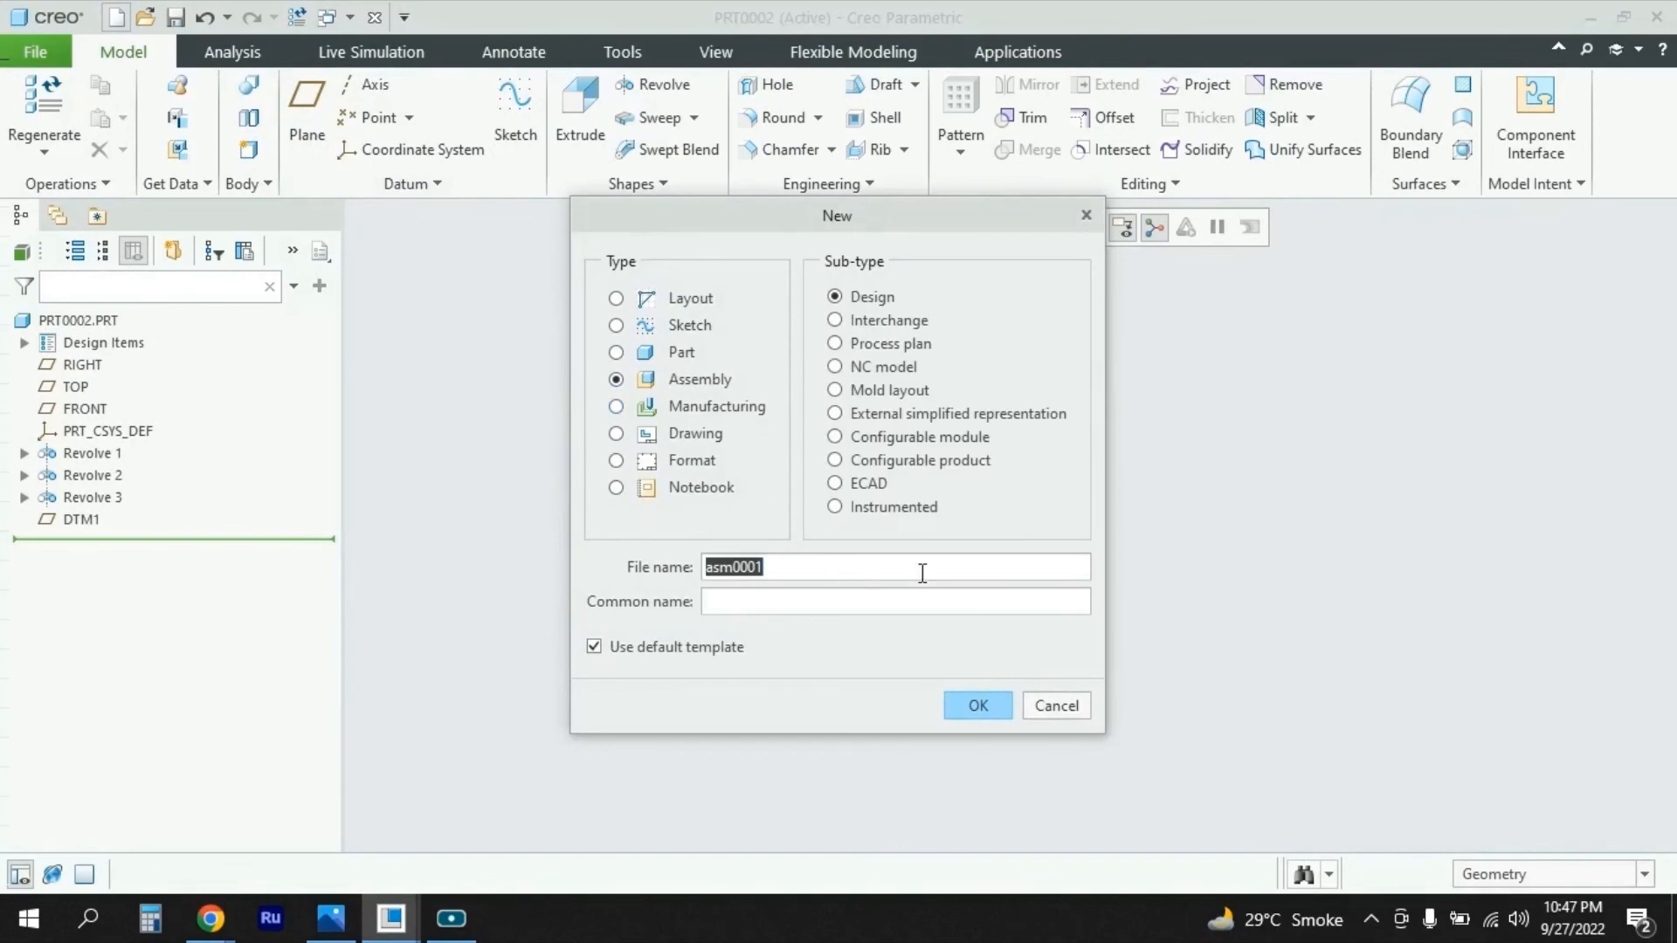
{"action": "left_click", "coordinate": [979, 704]}
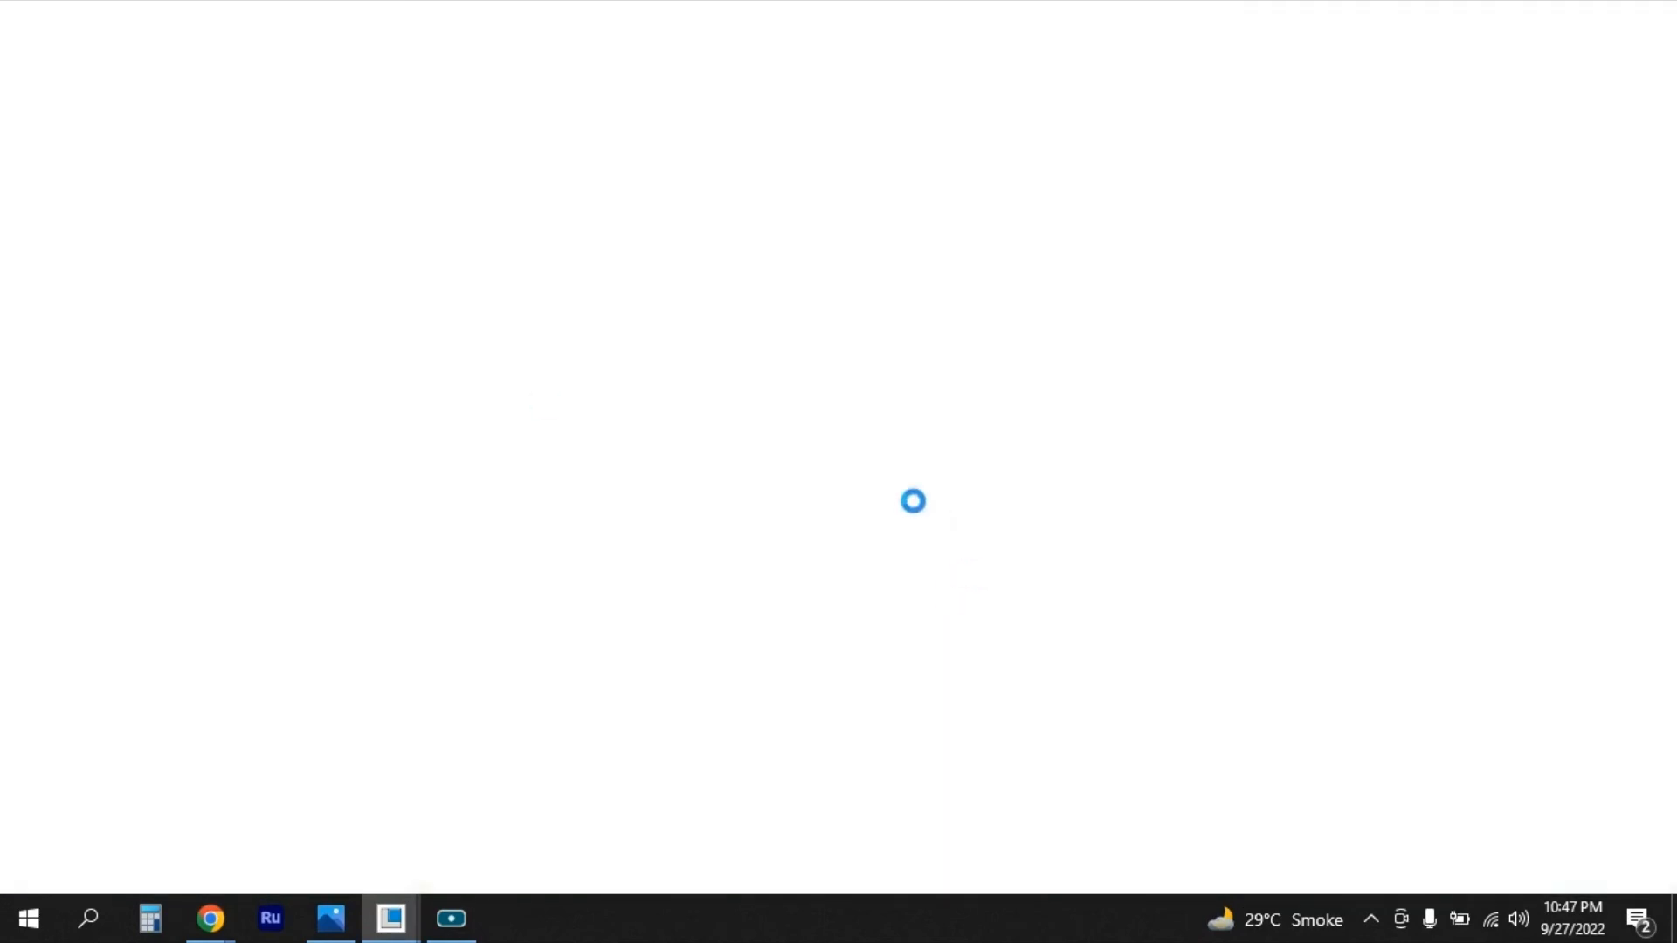
Step: Return to the spout part PRT0002 and save it in the My Documents folder
{"action": "mouse_move", "coordinate": [381, 933]}
{"action": "left_click", "coordinate": [423, 814]}
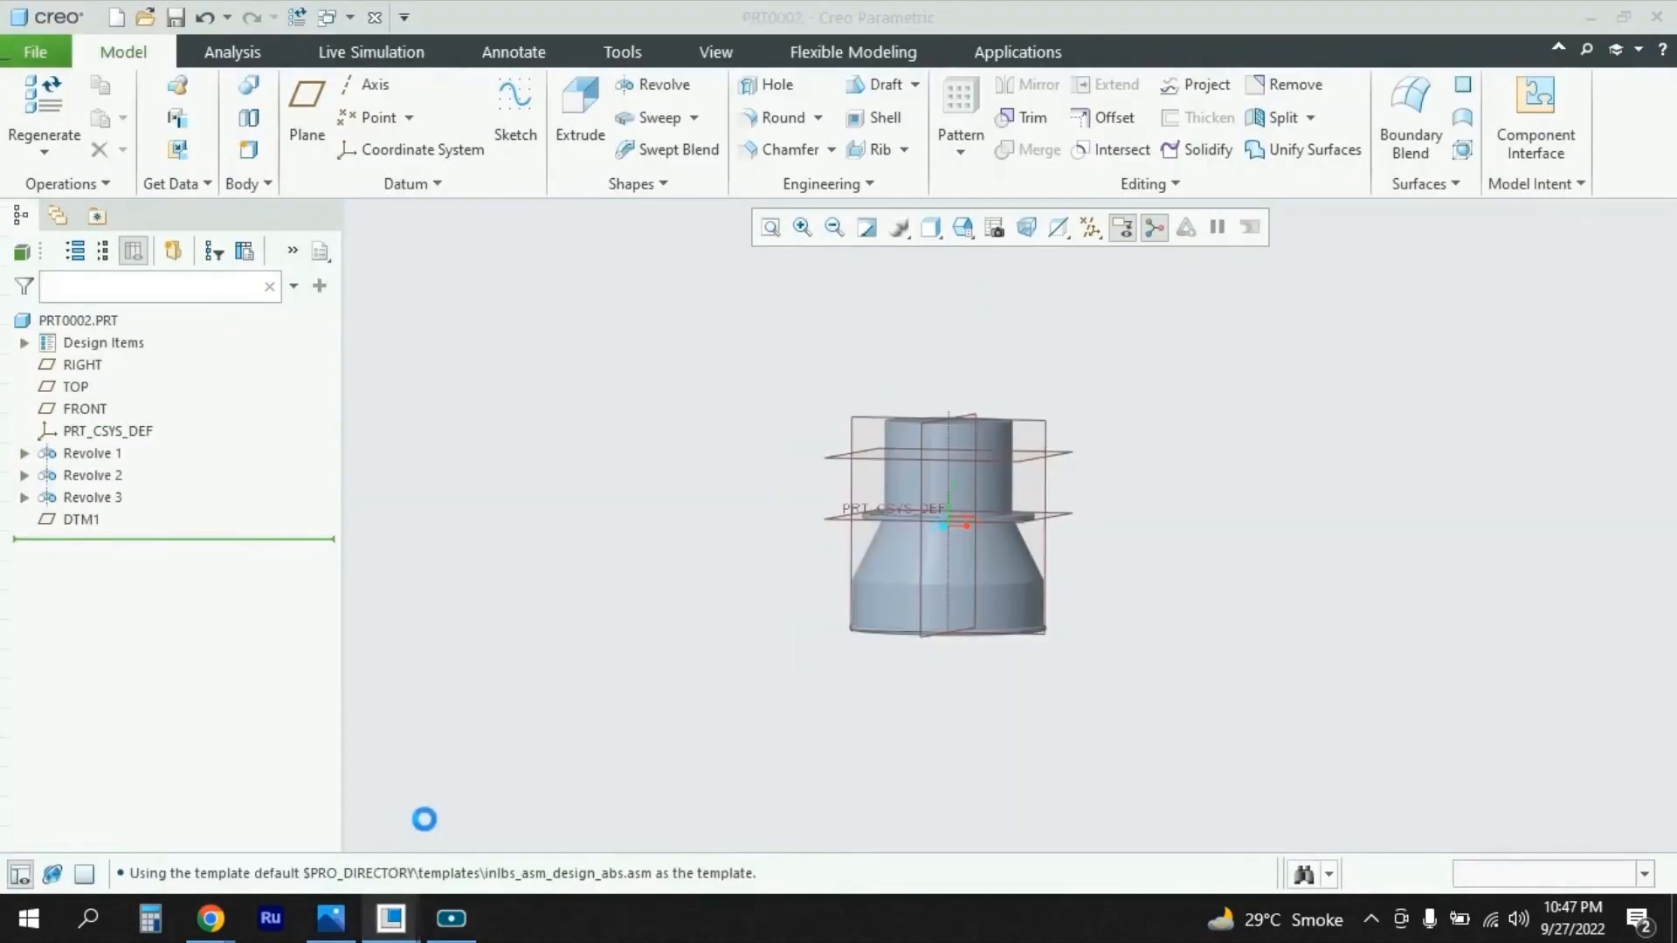
{"action": "left_click", "coordinate": [35, 52]}
{"action": "left_click", "coordinate": [71, 158]}
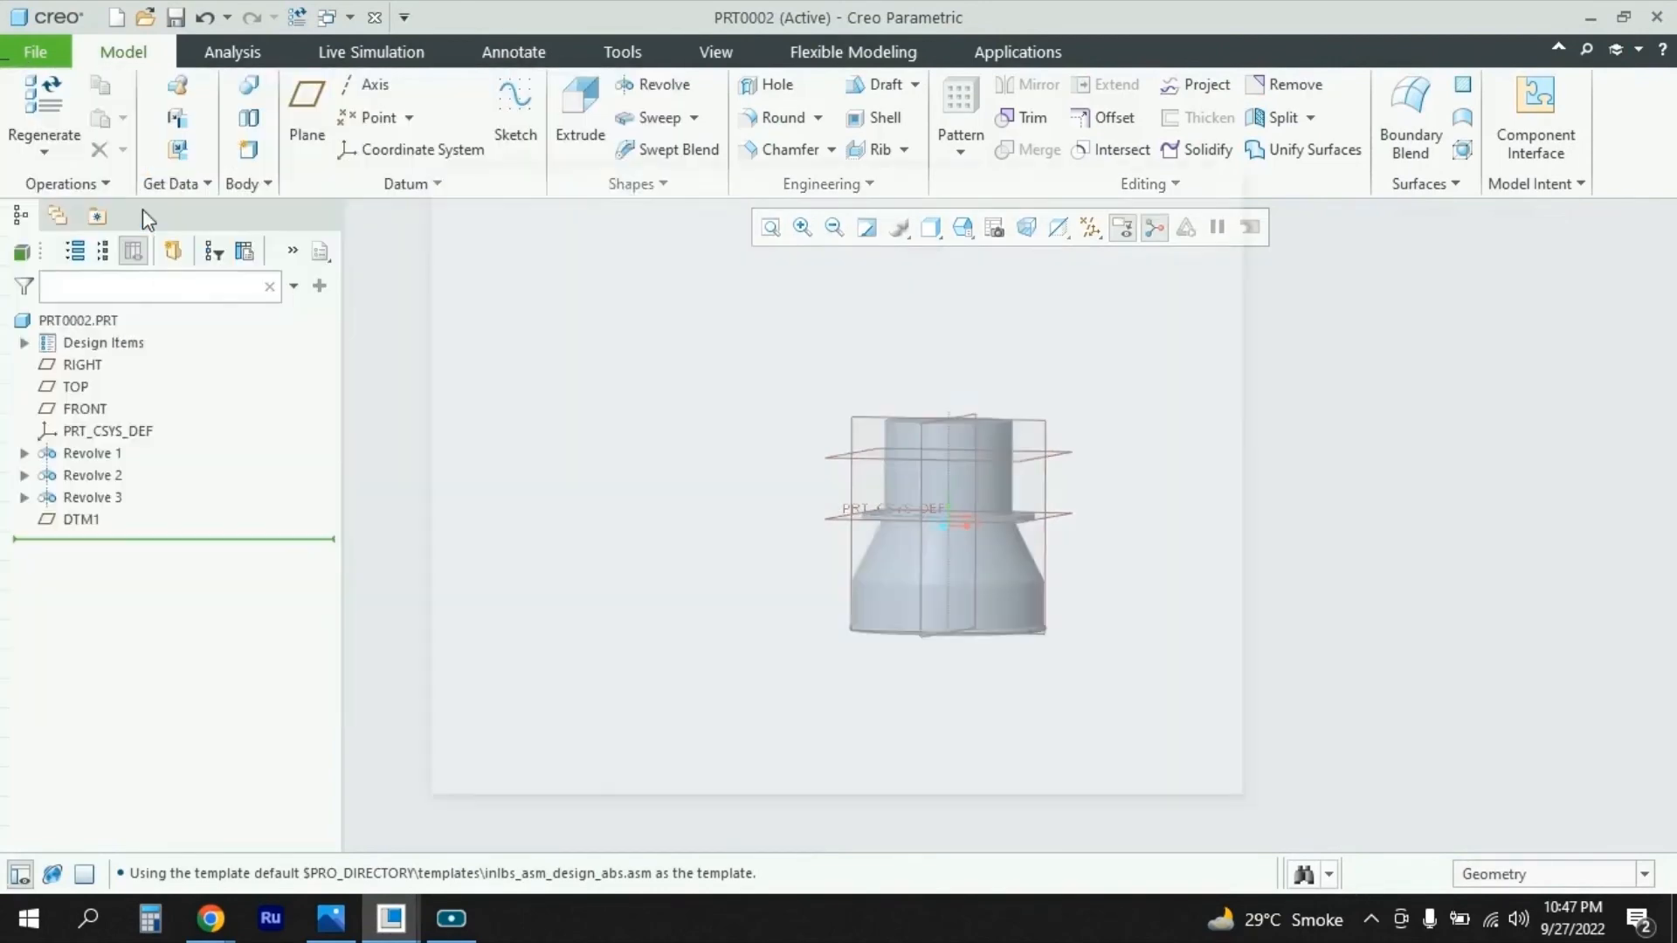
{"action": "left_click", "coordinate": [650, 778]}
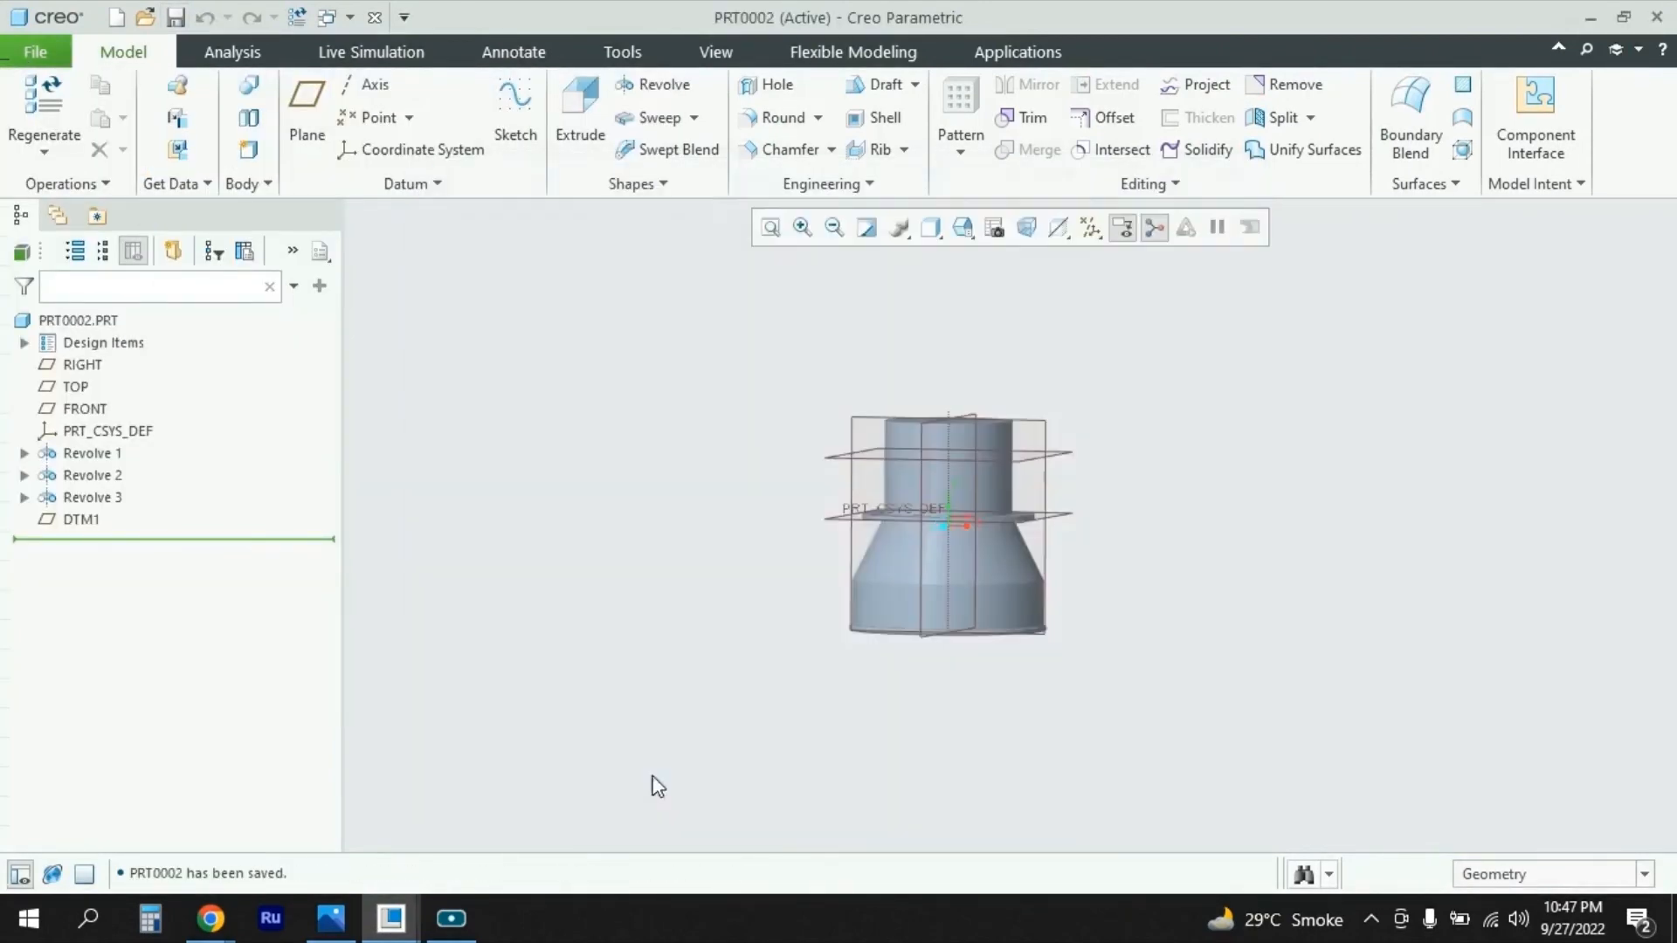
Step: Insert the table part prt0001.prt into assembly ASM0001 and accept its placement without constraints
{"action": "mouse_move", "coordinate": [390, 917]}
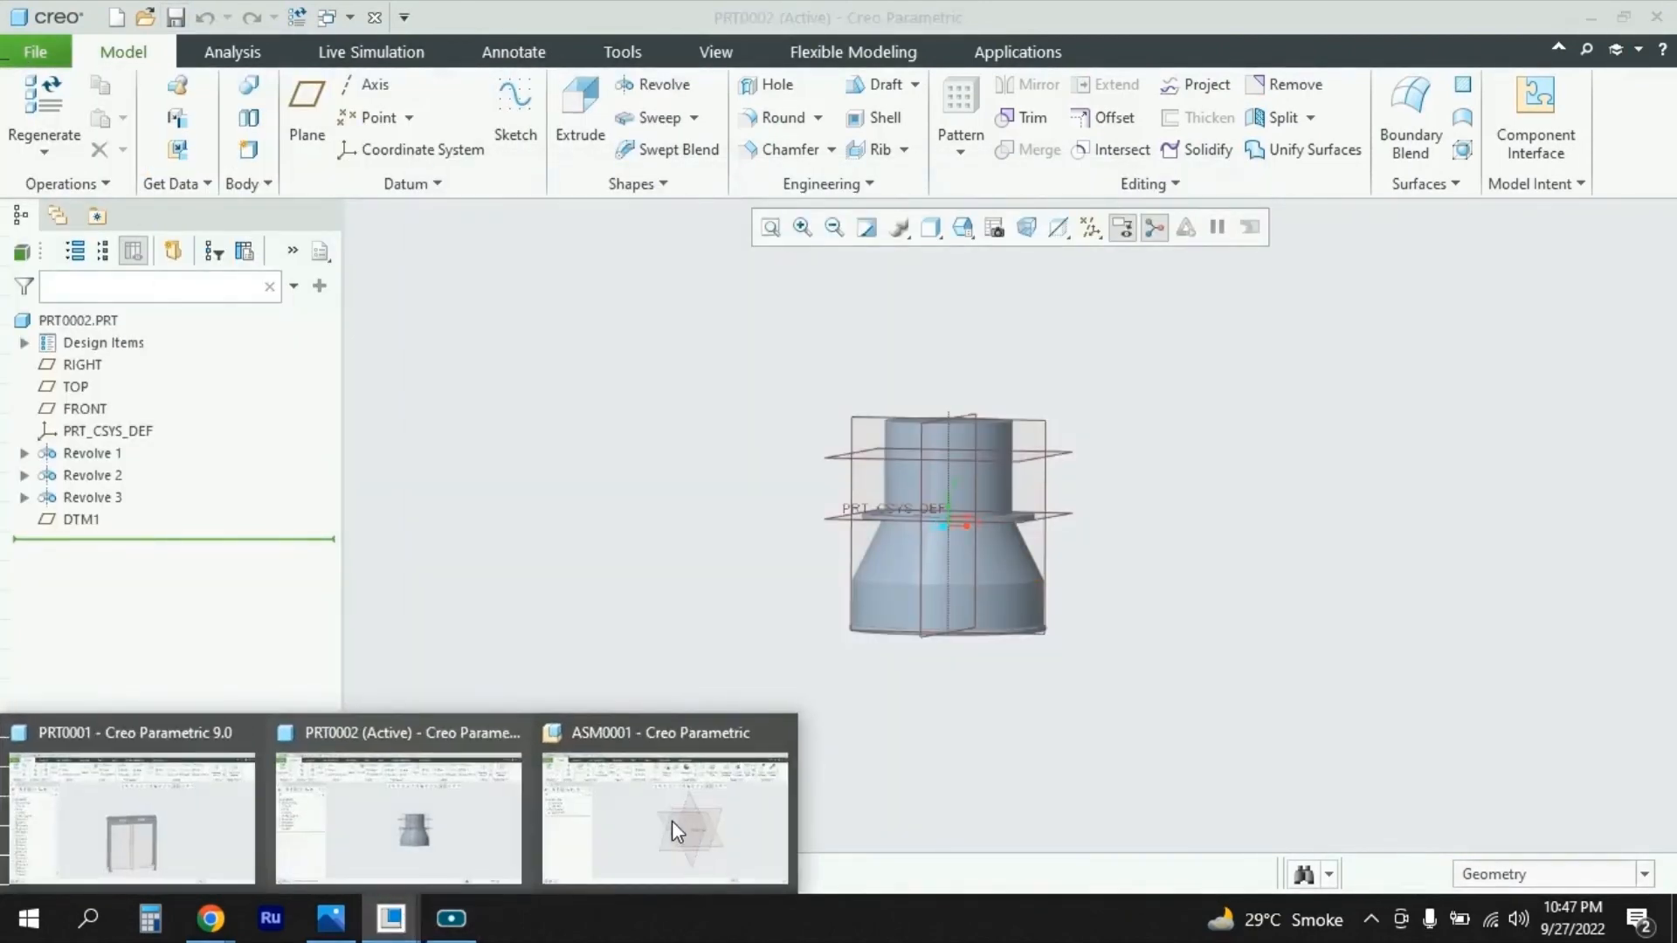
{"action": "left_click", "coordinate": [673, 820]}
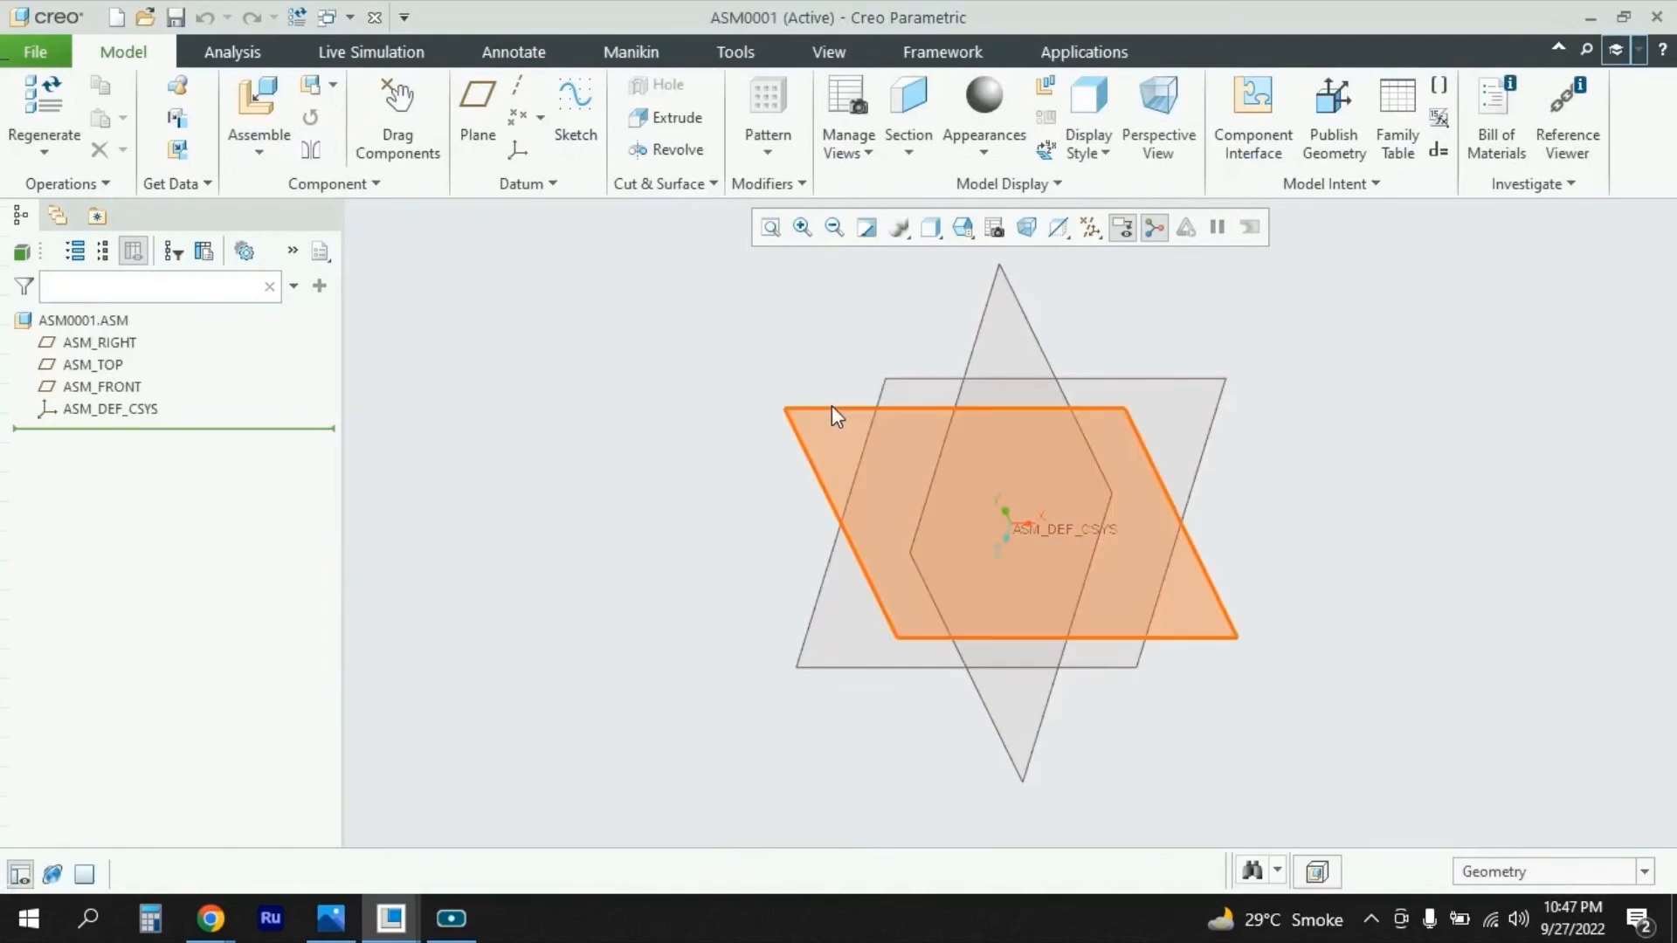
{"action": "left_click", "coordinate": [253, 103]}
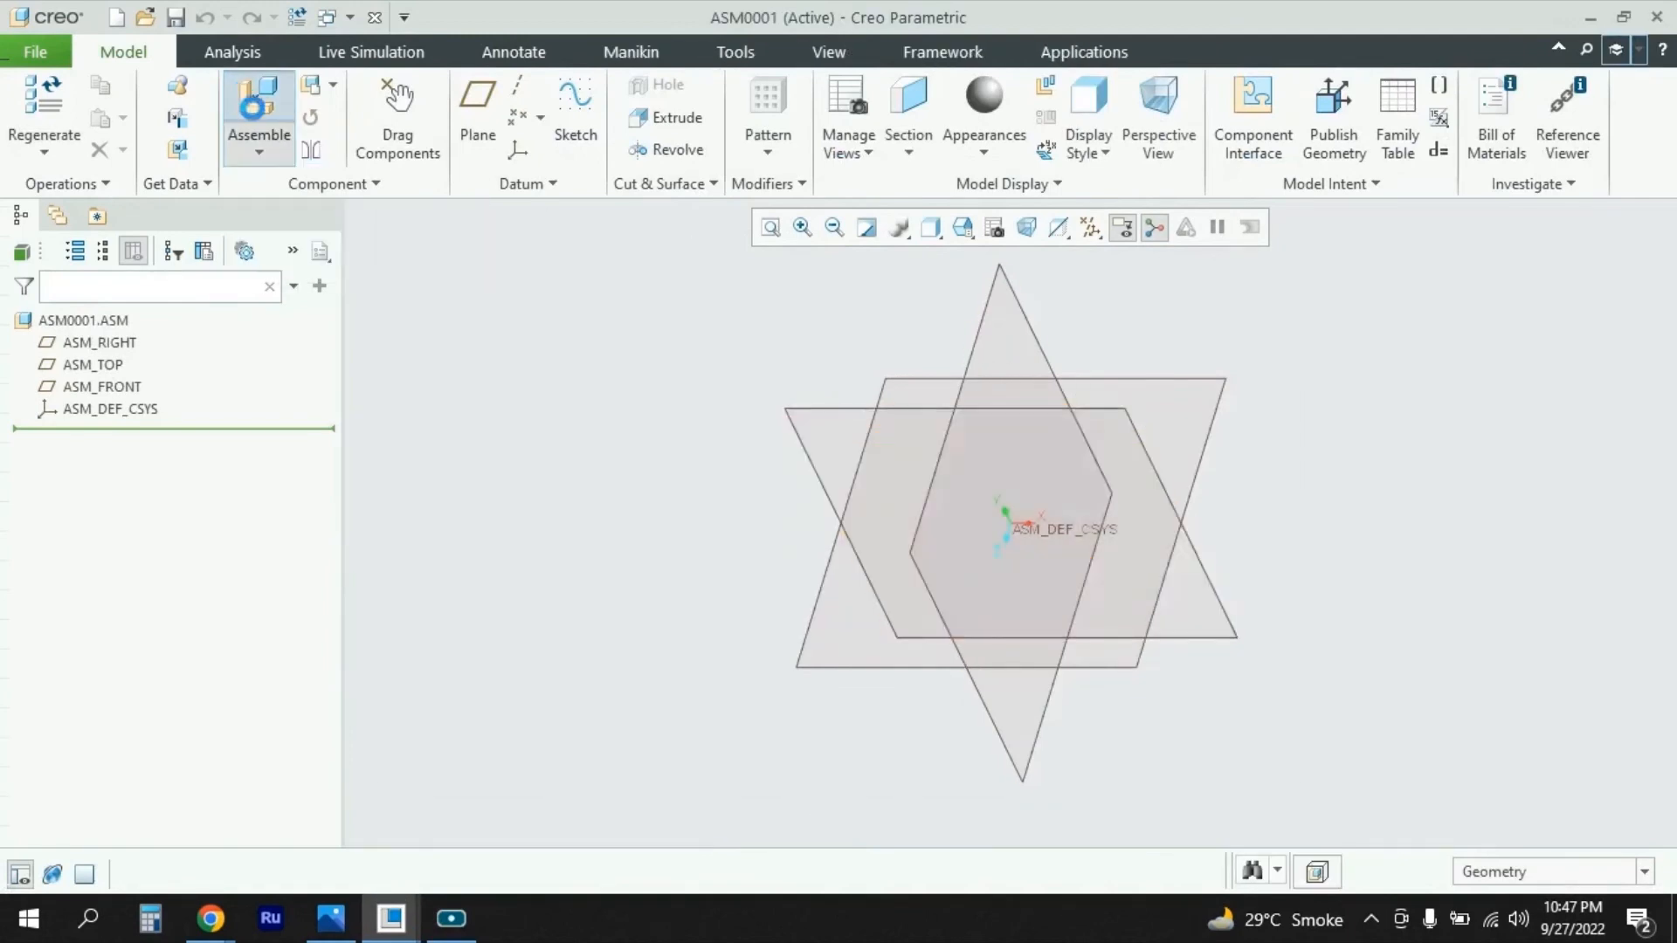
{"action": "double_click", "coordinate": [600, 471]}
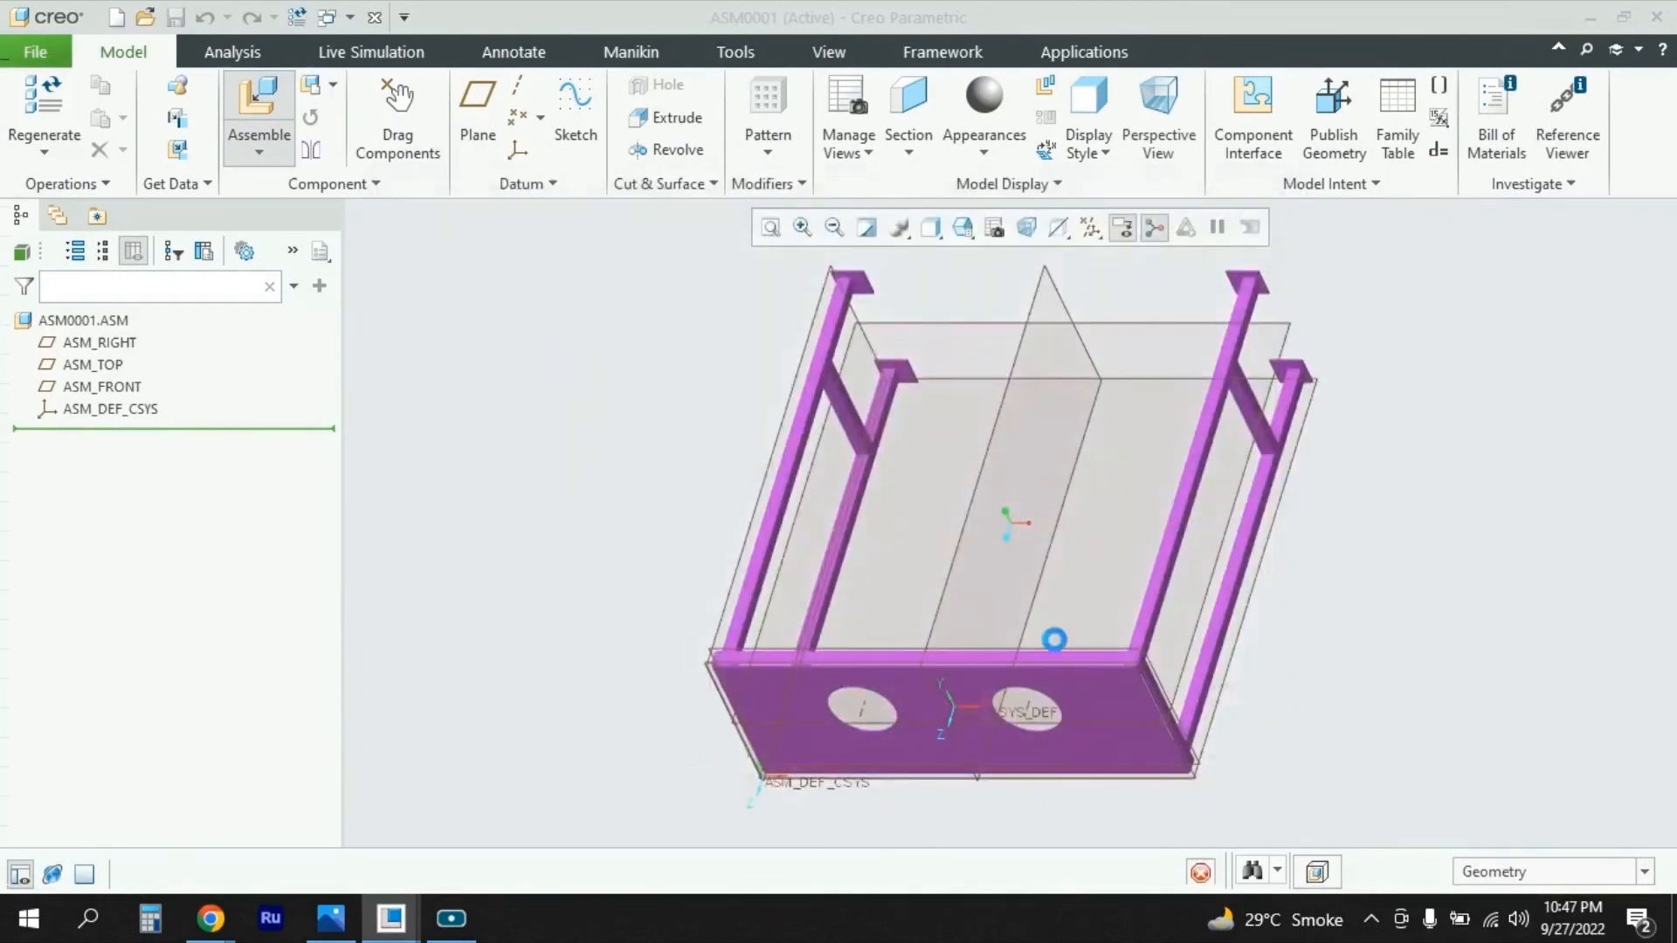
{"action": "left_click", "coordinate": [1179, 118]}
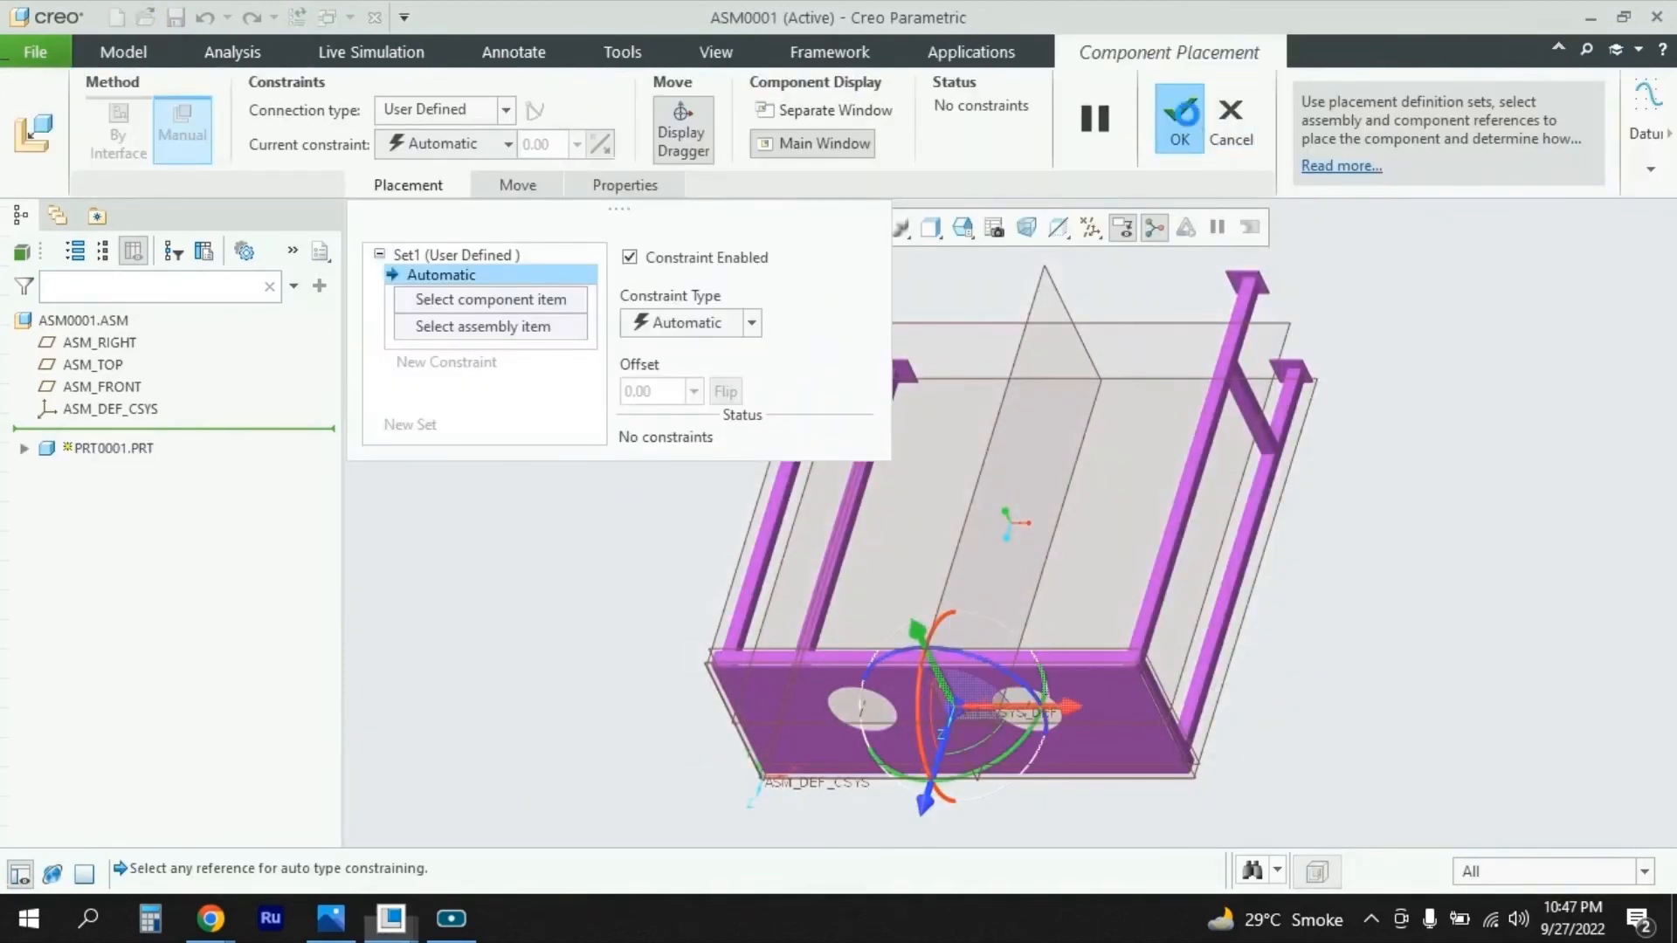
{"action": "middle_click_drag", "start_coordinate": [1081, 683], "coordinate": [1228, 563]}
{"action": "scroll", "coordinate": [891, 598], "scroll_direction": "up", "scroll_amount": 4}
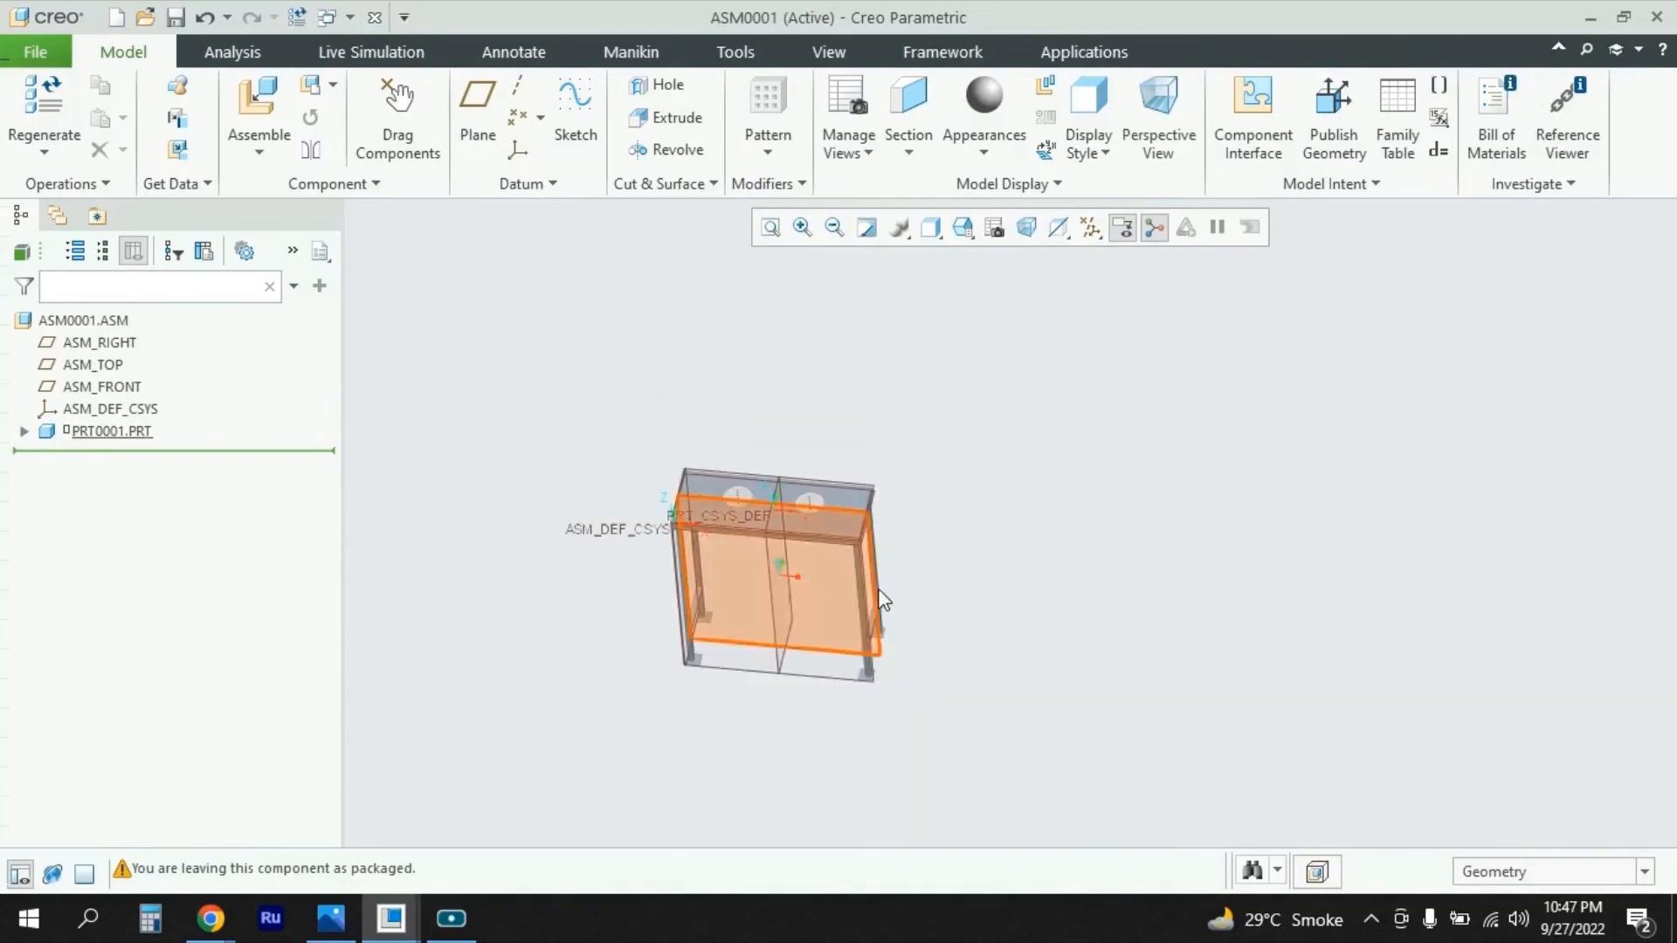
{"action": "middle_click_drag", "start_coordinate": [889, 597], "coordinate": [928, 531]}
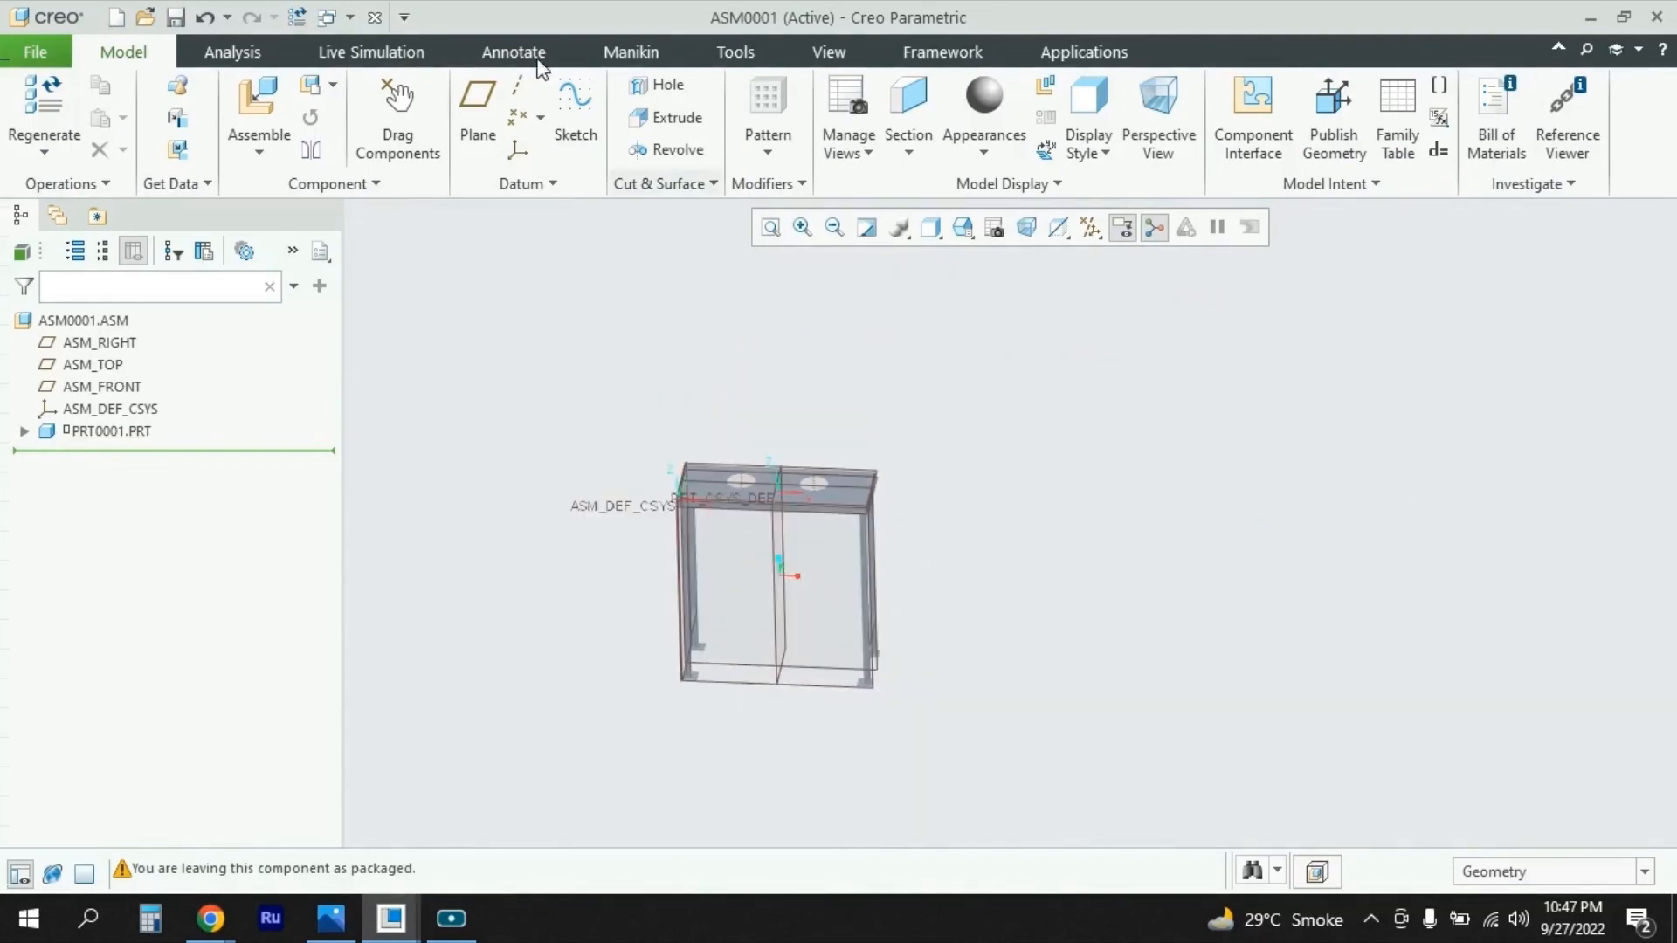
Step: Bring the spout part prt0002.prt into the assembly and rotate it upright beside the table
{"action": "left_click", "coordinate": [259, 109]}
{"action": "double_click", "coordinate": [607, 494]}
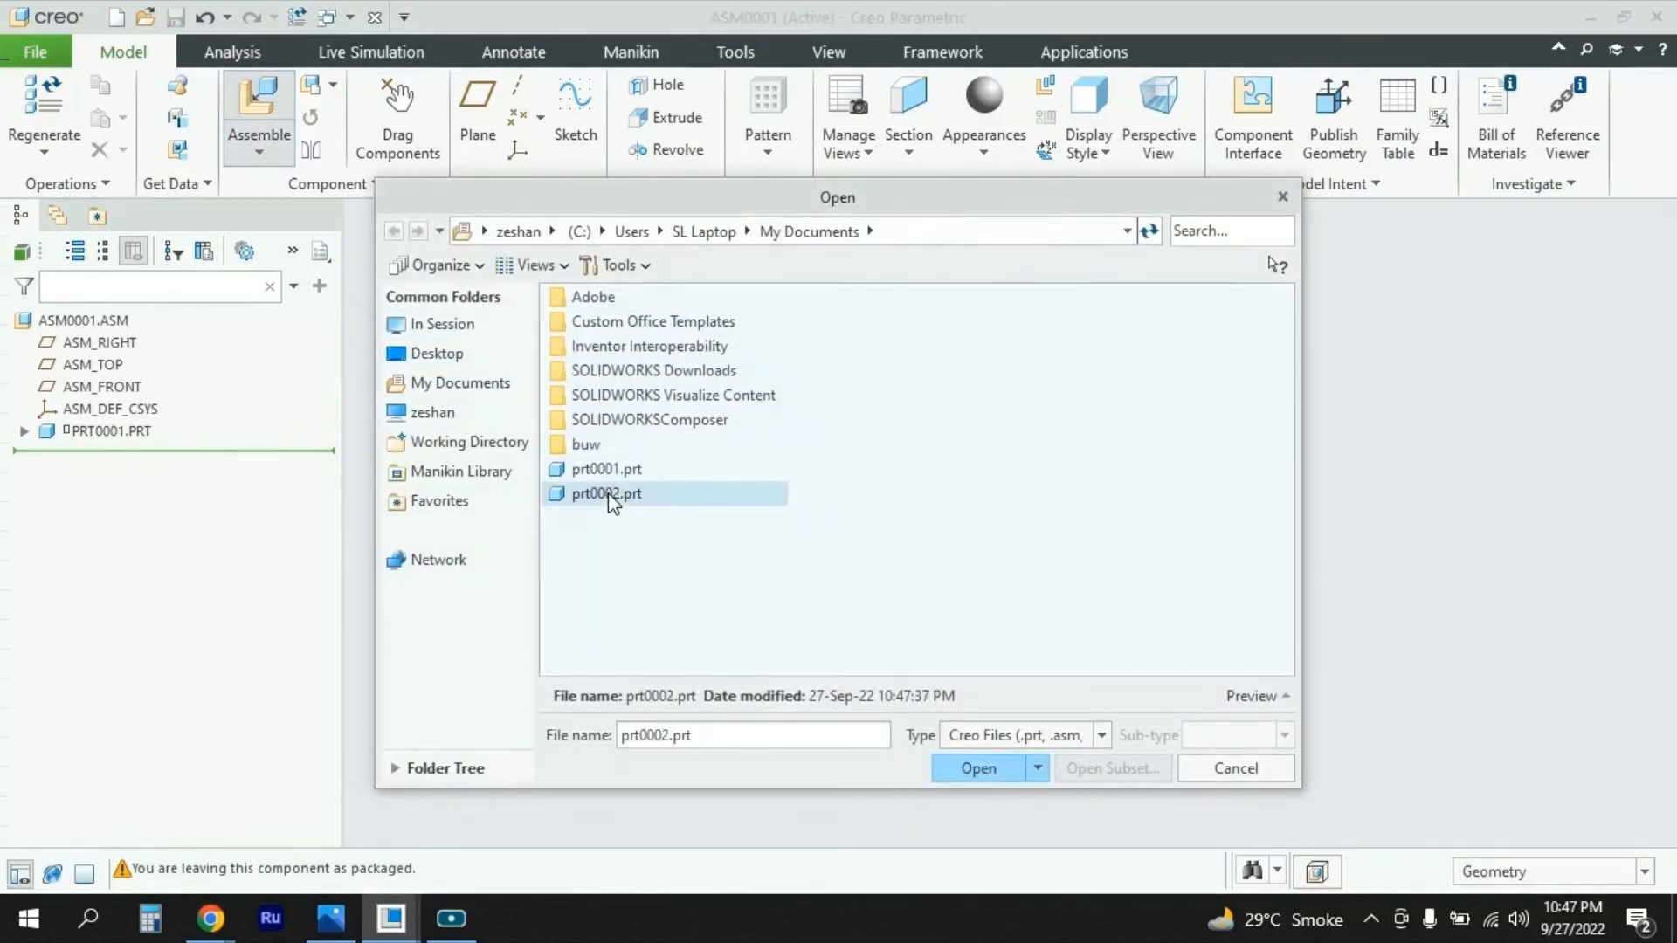
{"action": "scroll", "coordinate": [882, 534], "scroll_direction": "down", "scroll_amount": 6}
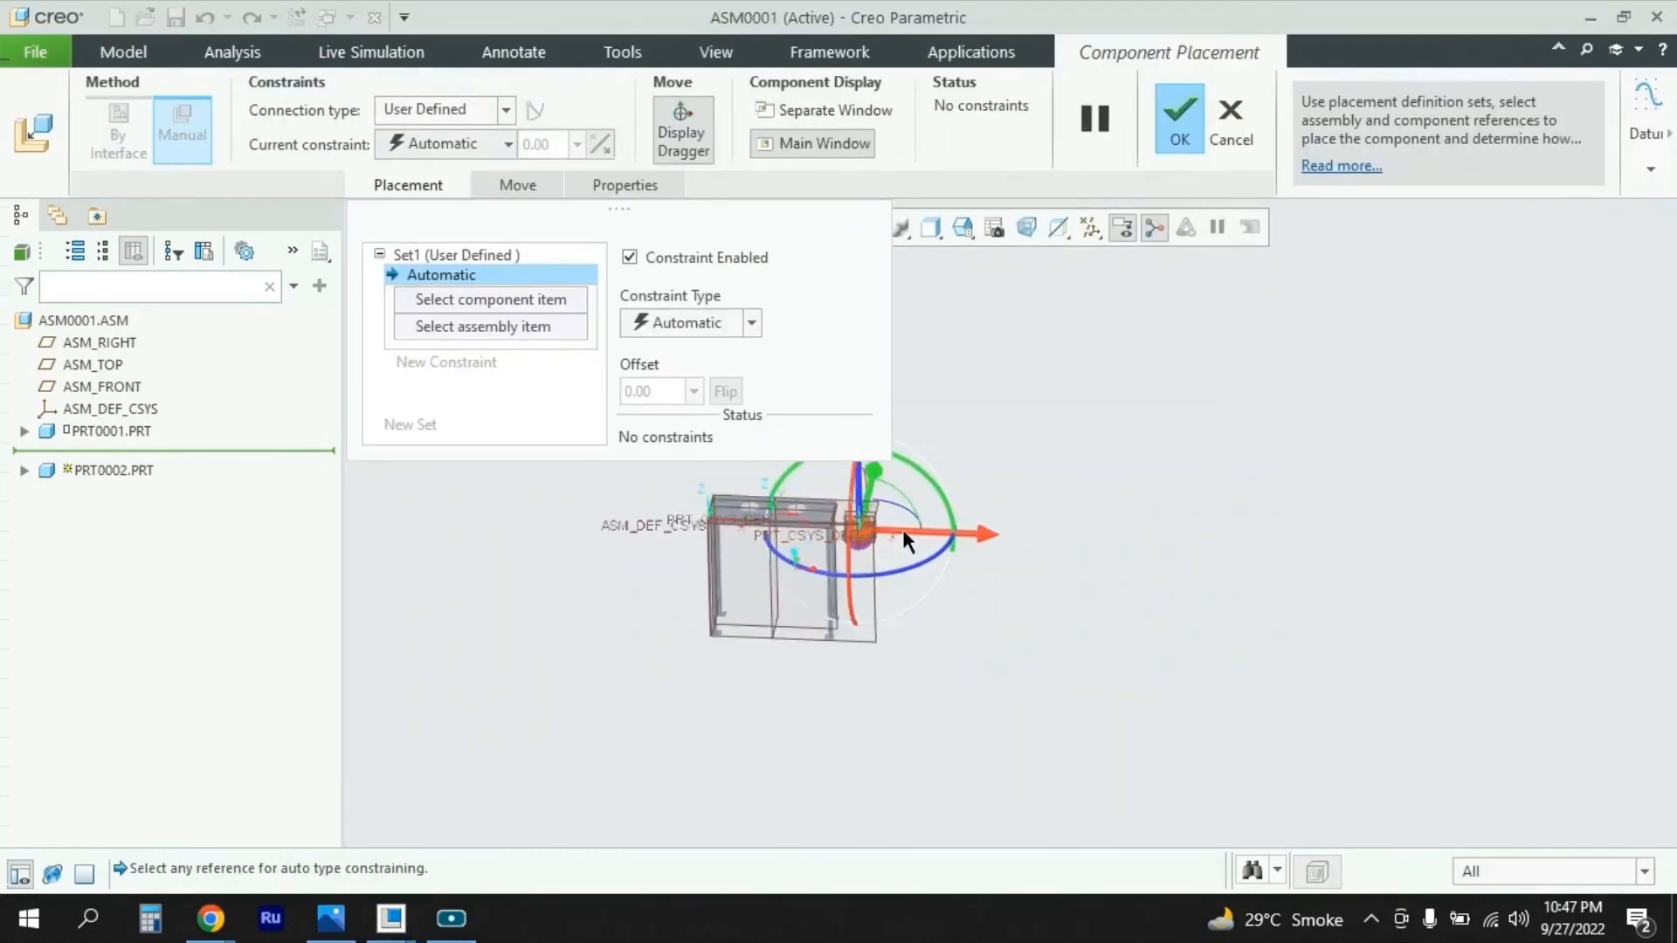
{"action": "scroll", "coordinate": [1113, 535], "scroll_direction": "up", "scroll_amount": 4}
{"action": "scroll", "coordinate": [939, 541], "scroll_direction": "down", "scroll_amount": 4}
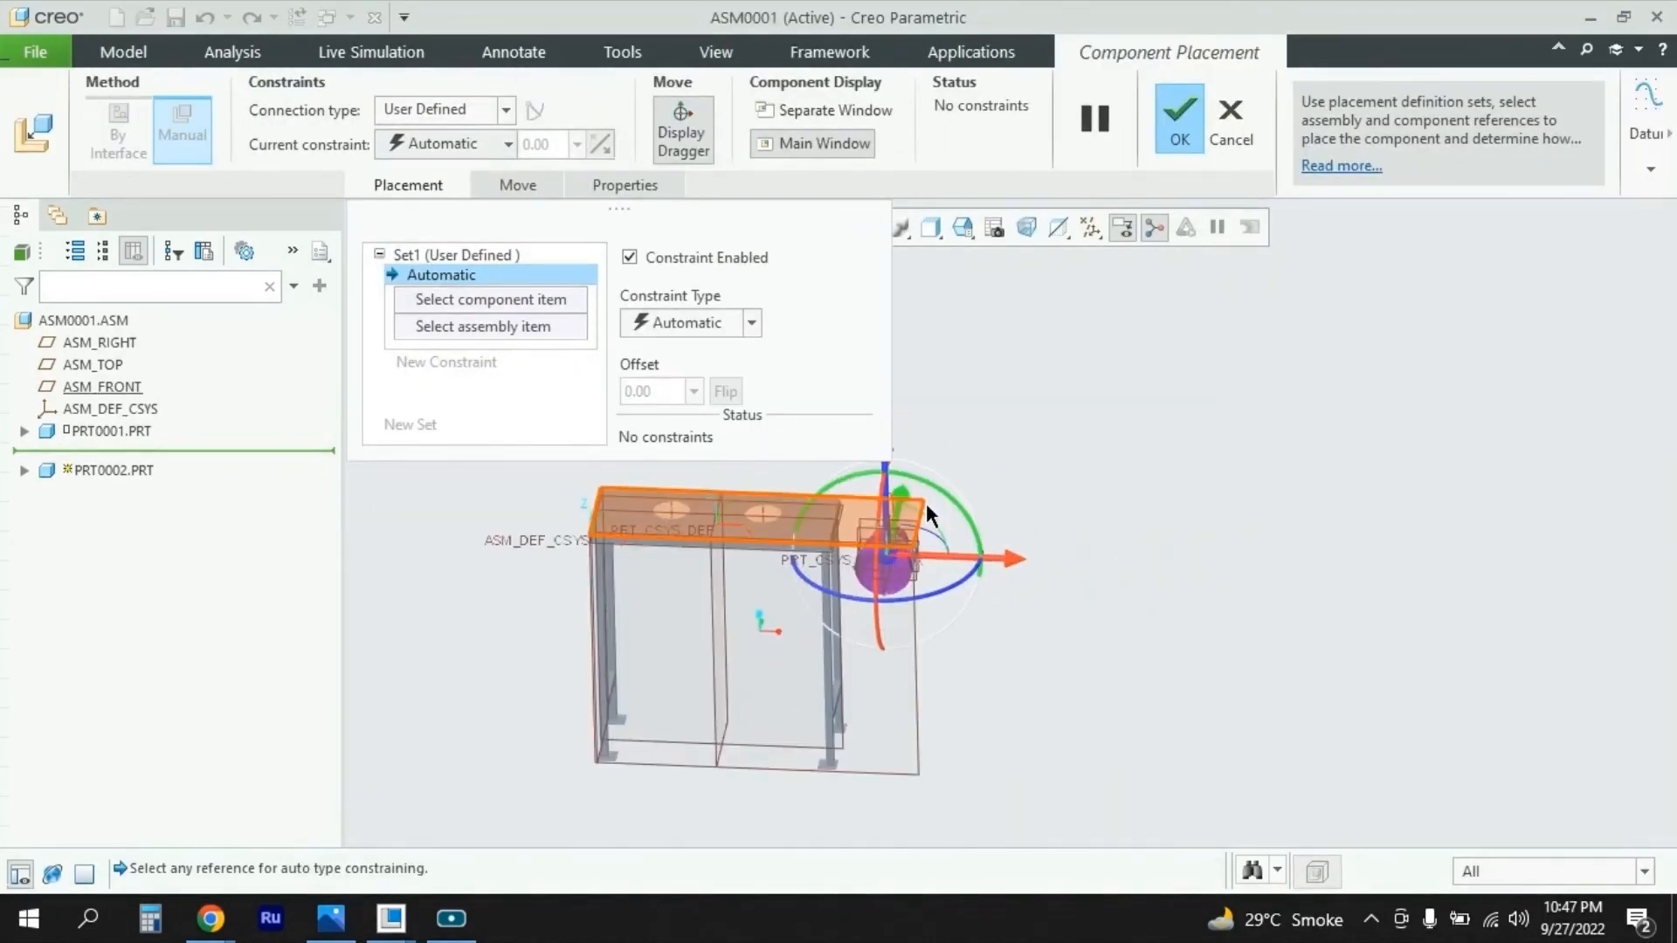
{"action": "scroll", "coordinate": [1246, 532], "scroll_direction": "up", "scroll_amount": 3}
{"action": "scroll", "coordinate": [1051, 546], "scroll_direction": "down", "scroll_amount": 3}
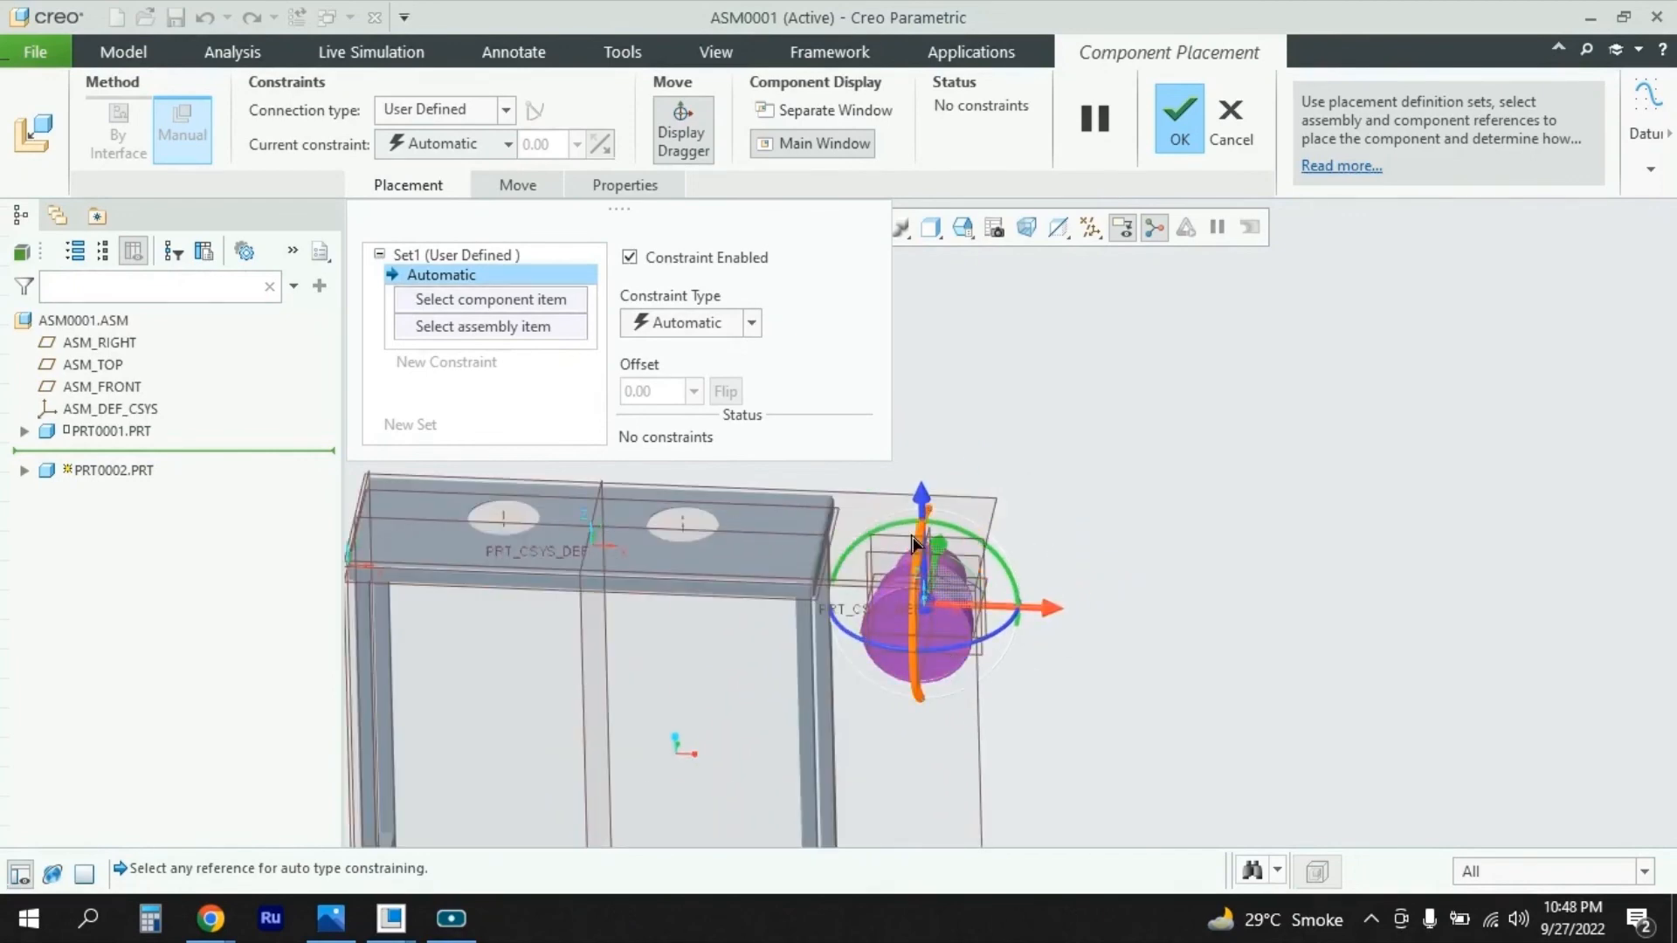
{"action": "left_click_drag", "start_coordinate": [918, 555], "coordinate": [926, 638]}
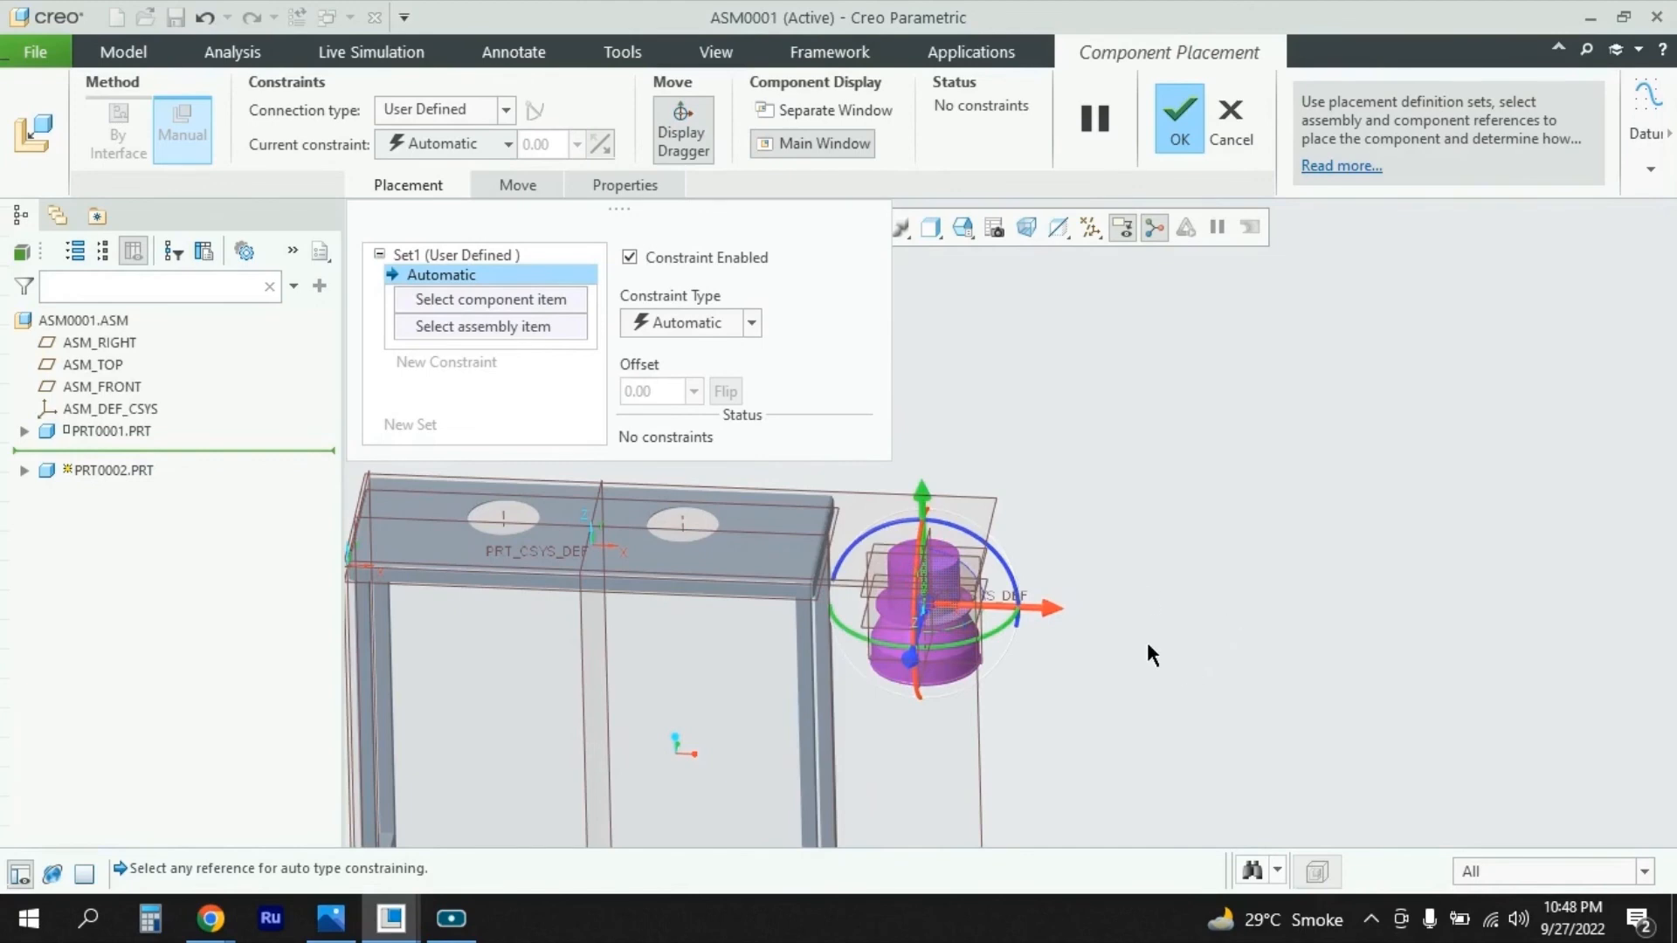
{"action": "scroll", "coordinate": [1119, 596], "scroll_direction": "down", "scroll_amount": 3}
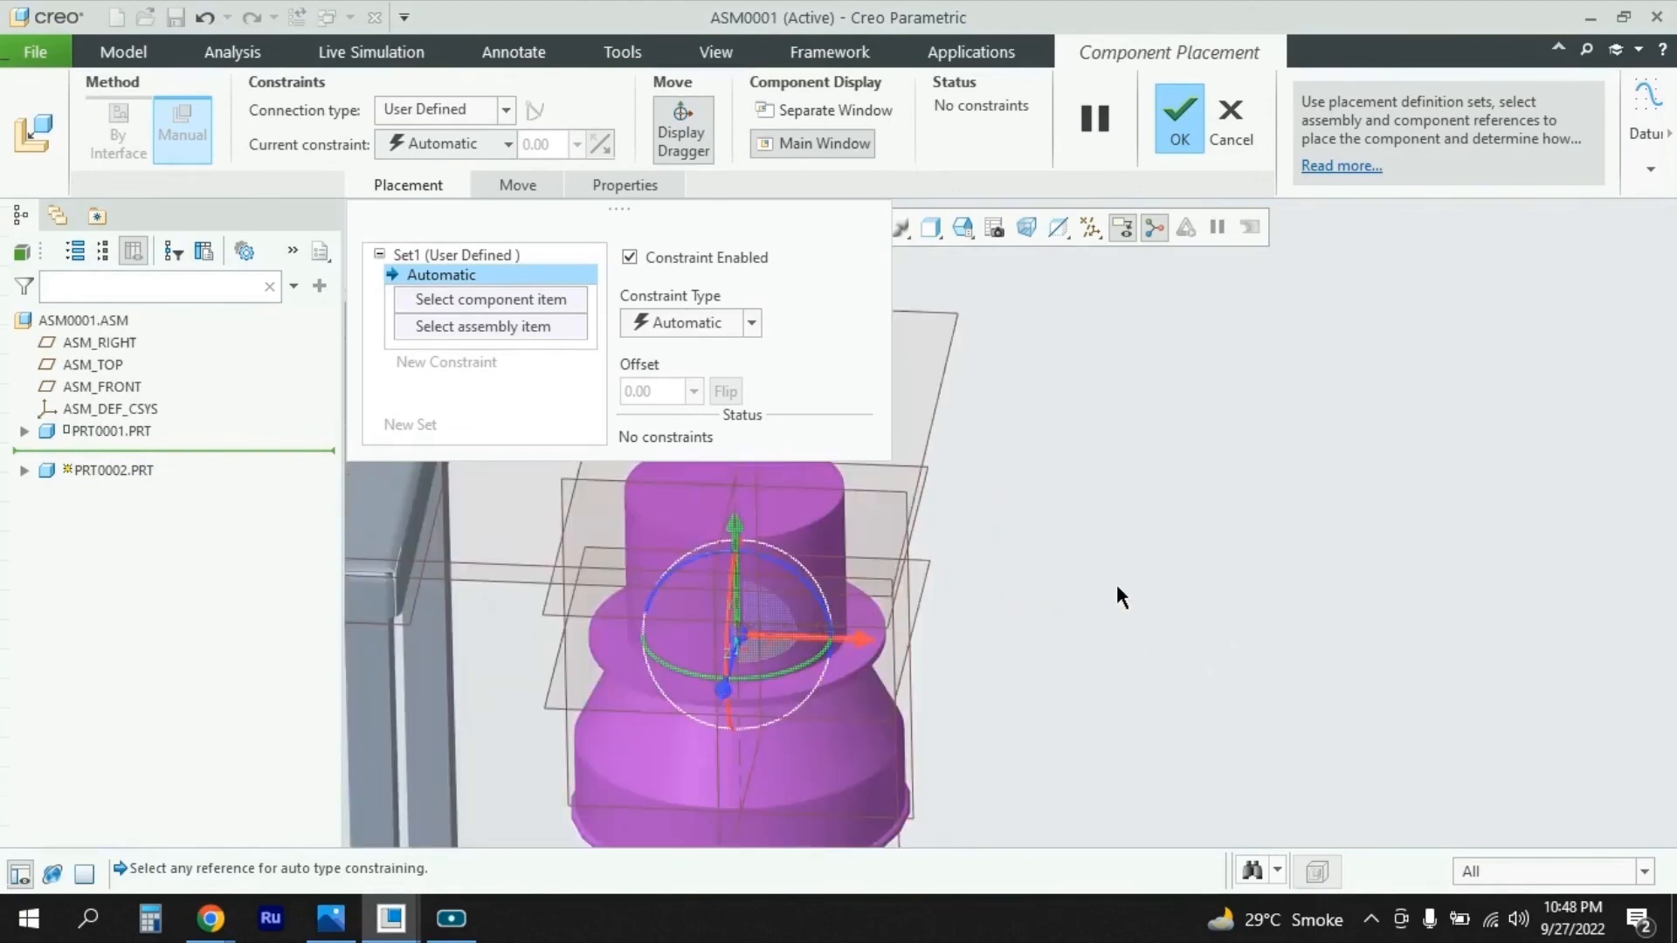
{"action": "scroll", "coordinate": [1225, 578], "scroll_direction": "up", "scroll_amount": 4}
{"action": "scroll", "coordinate": [1083, 573], "scroll_direction": "down", "scroll_amount": 3}
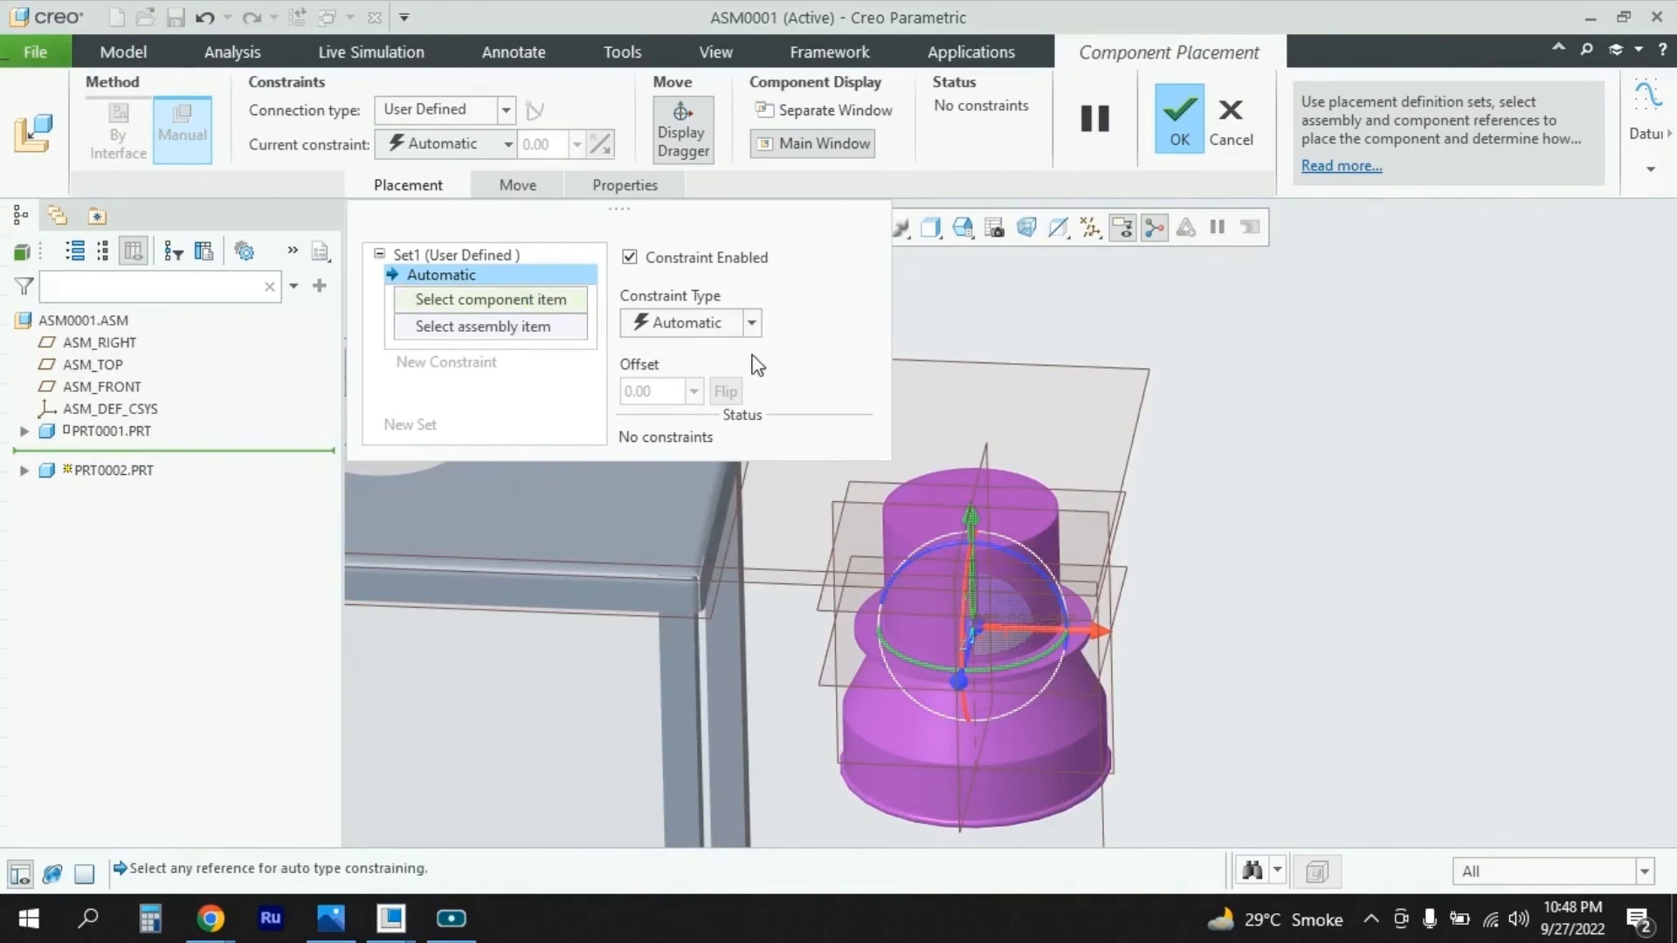
Step: Apply a Coincident constraint between the spout's central axis and the axis of the tabletop hole nearer ASM_DEF_CSYS
{"action": "left_click", "coordinate": [751, 323]}
{"action": "left_click", "coordinate": [687, 438]}
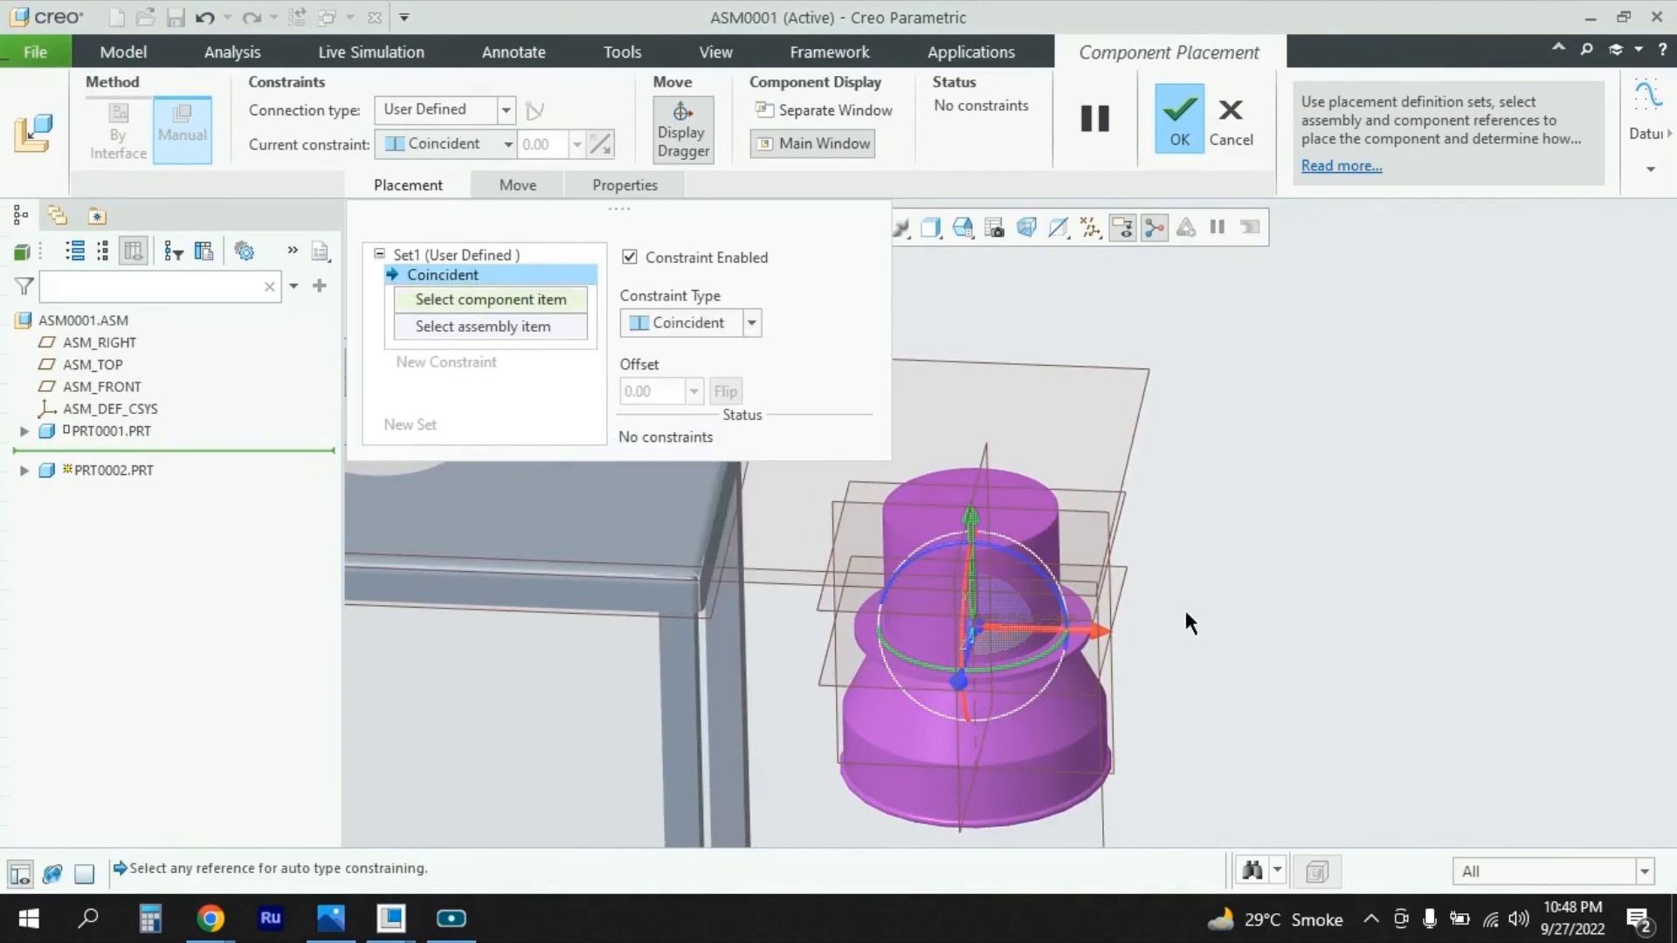
{"action": "middle_click_drag", "start_coordinate": [1143, 622], "coordinate": [1125, 617]}
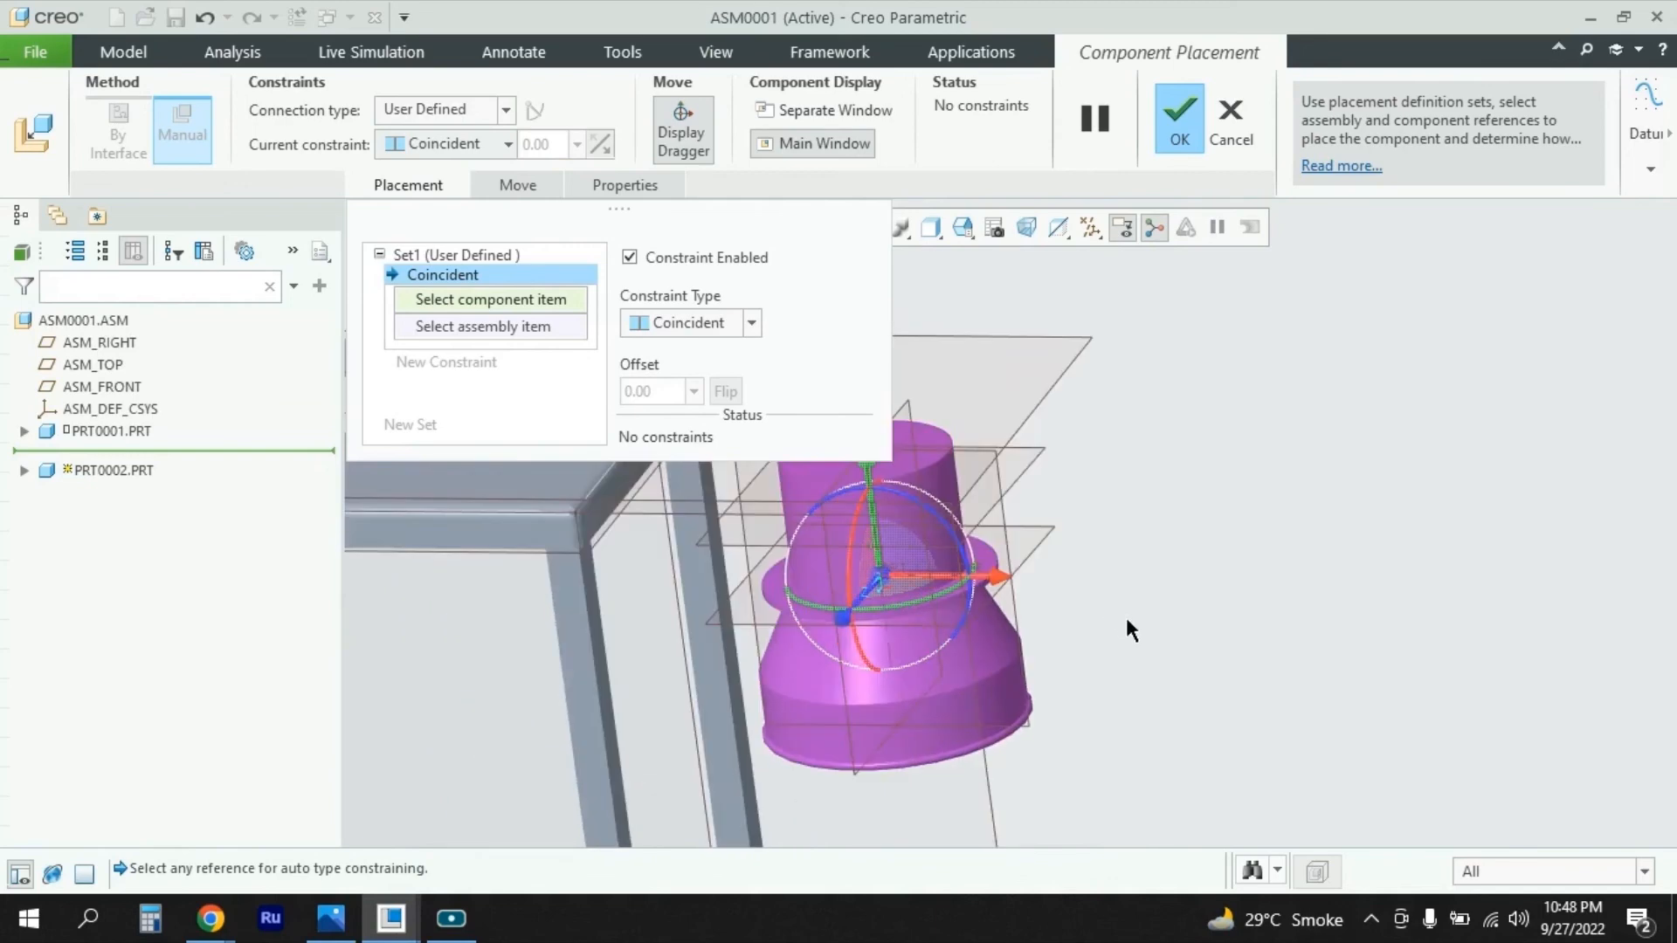
{"action": "left_click", "coordinate": [888, 641]}
{"action": "scroll", "coordinate": [1343, 646], "scroll_direction": "down", "scroll_amount": 5}
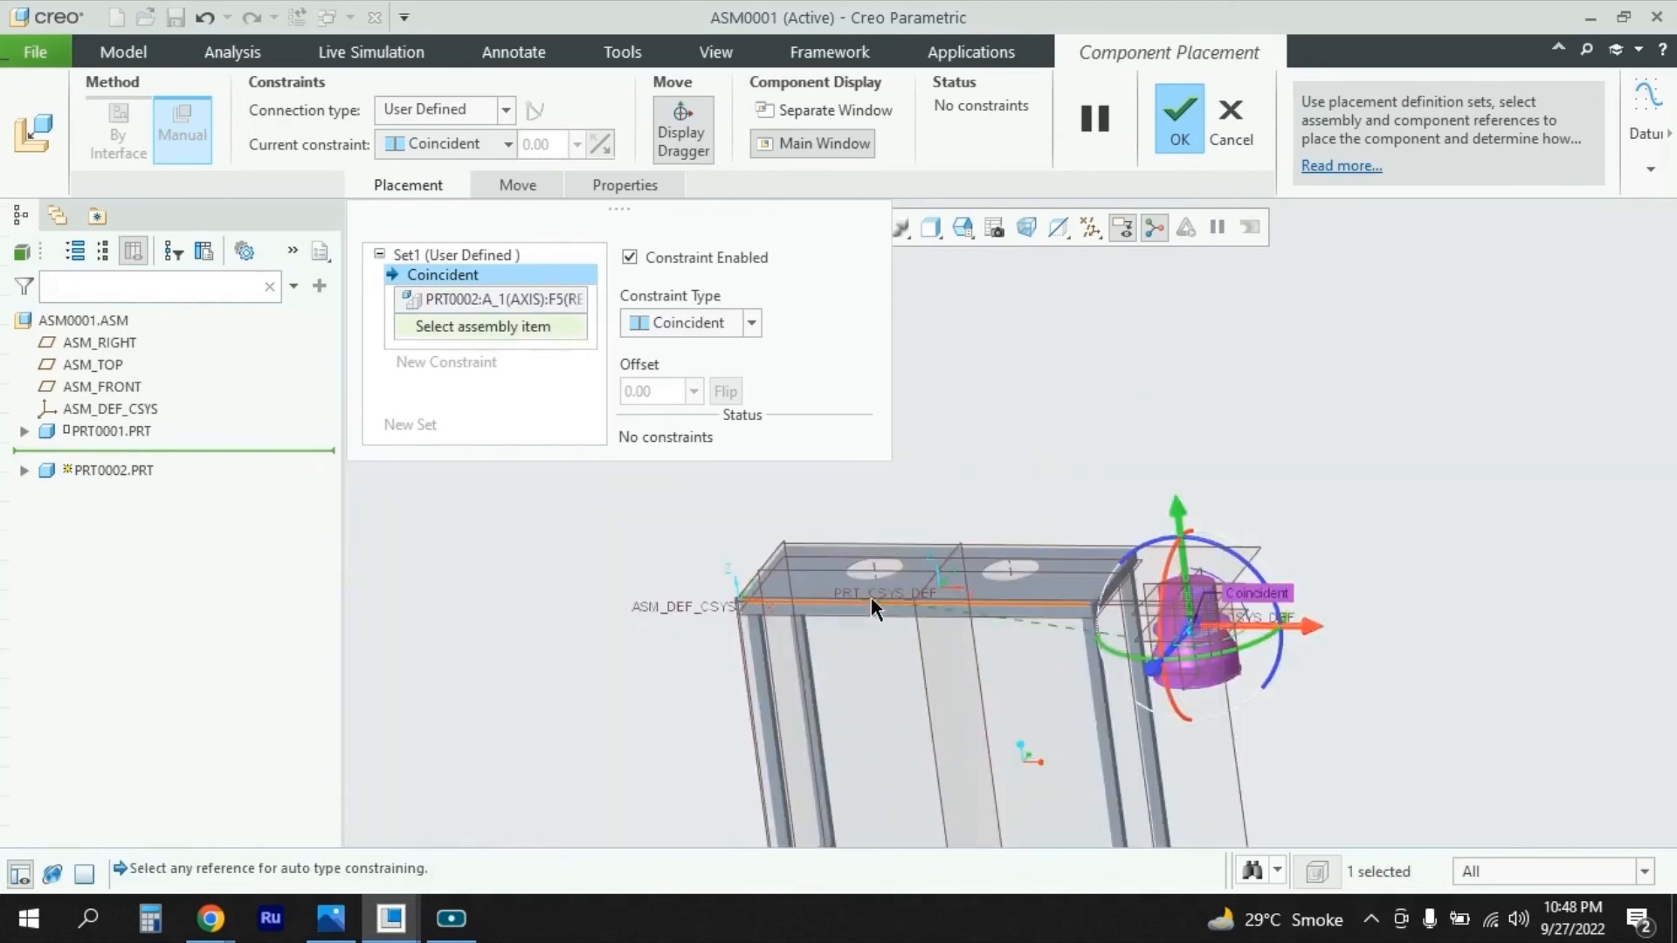
{"action": "scroll", "coordinate": [875, 572], "scroll_direction": "up", "scroll_amount": 5}
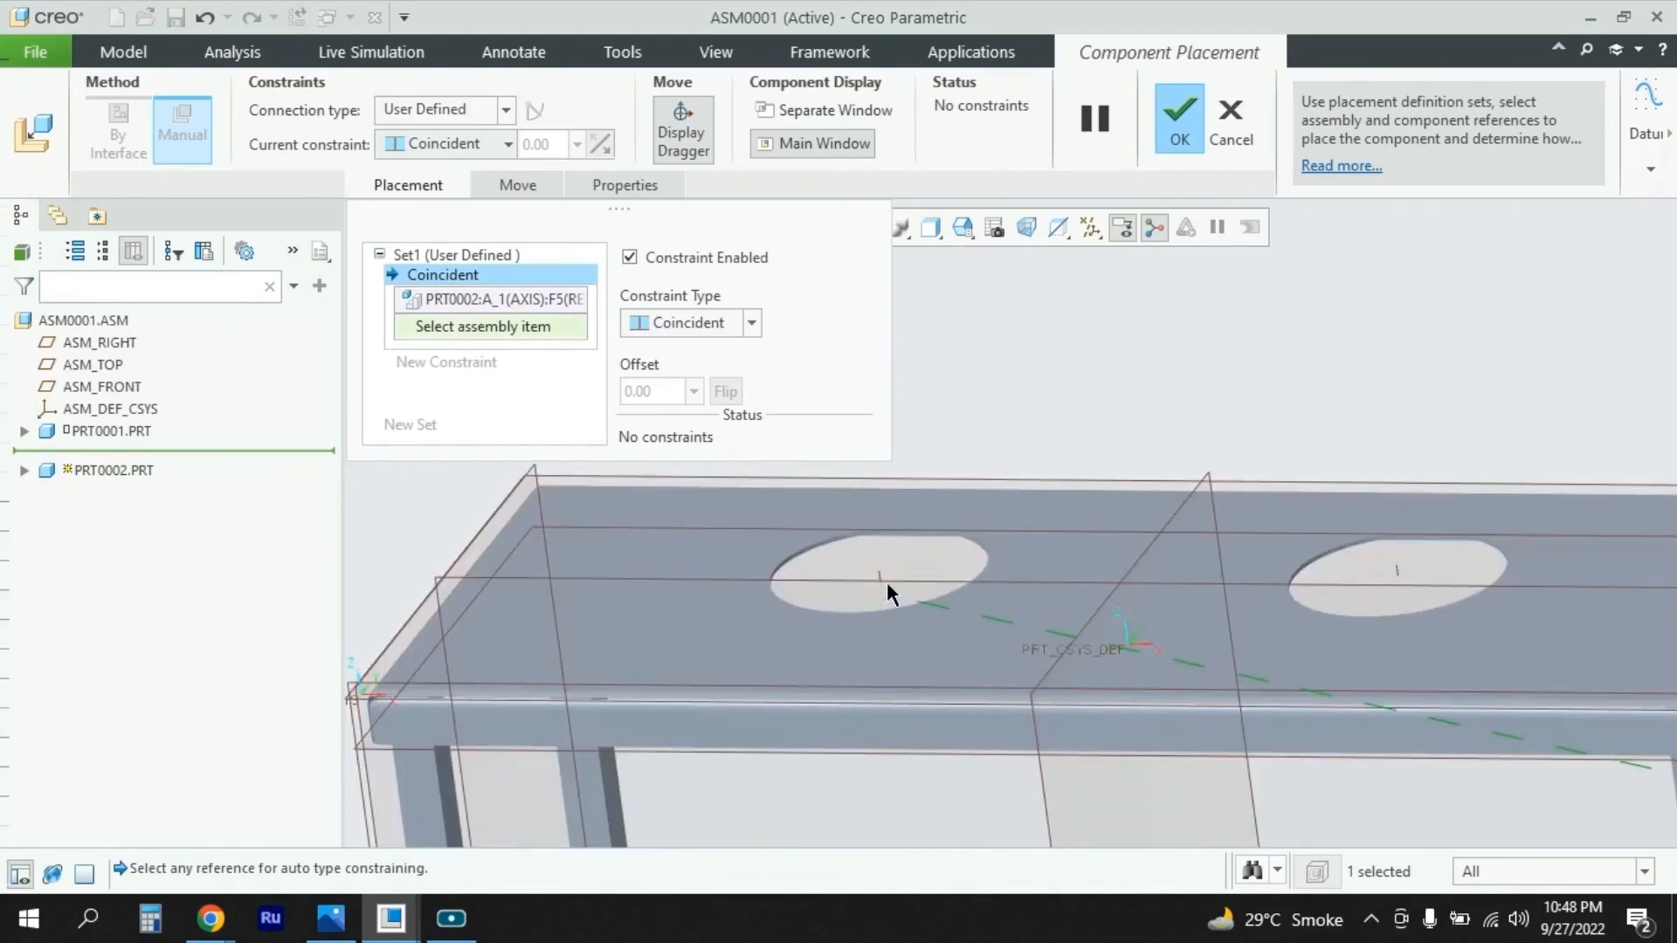
{"action": "left_click", "coordinate": [878, 571]}
{"action": "scroll", "coordinate": [1022, 688], "scroll_direction": "down", "scroll_amount": 5}
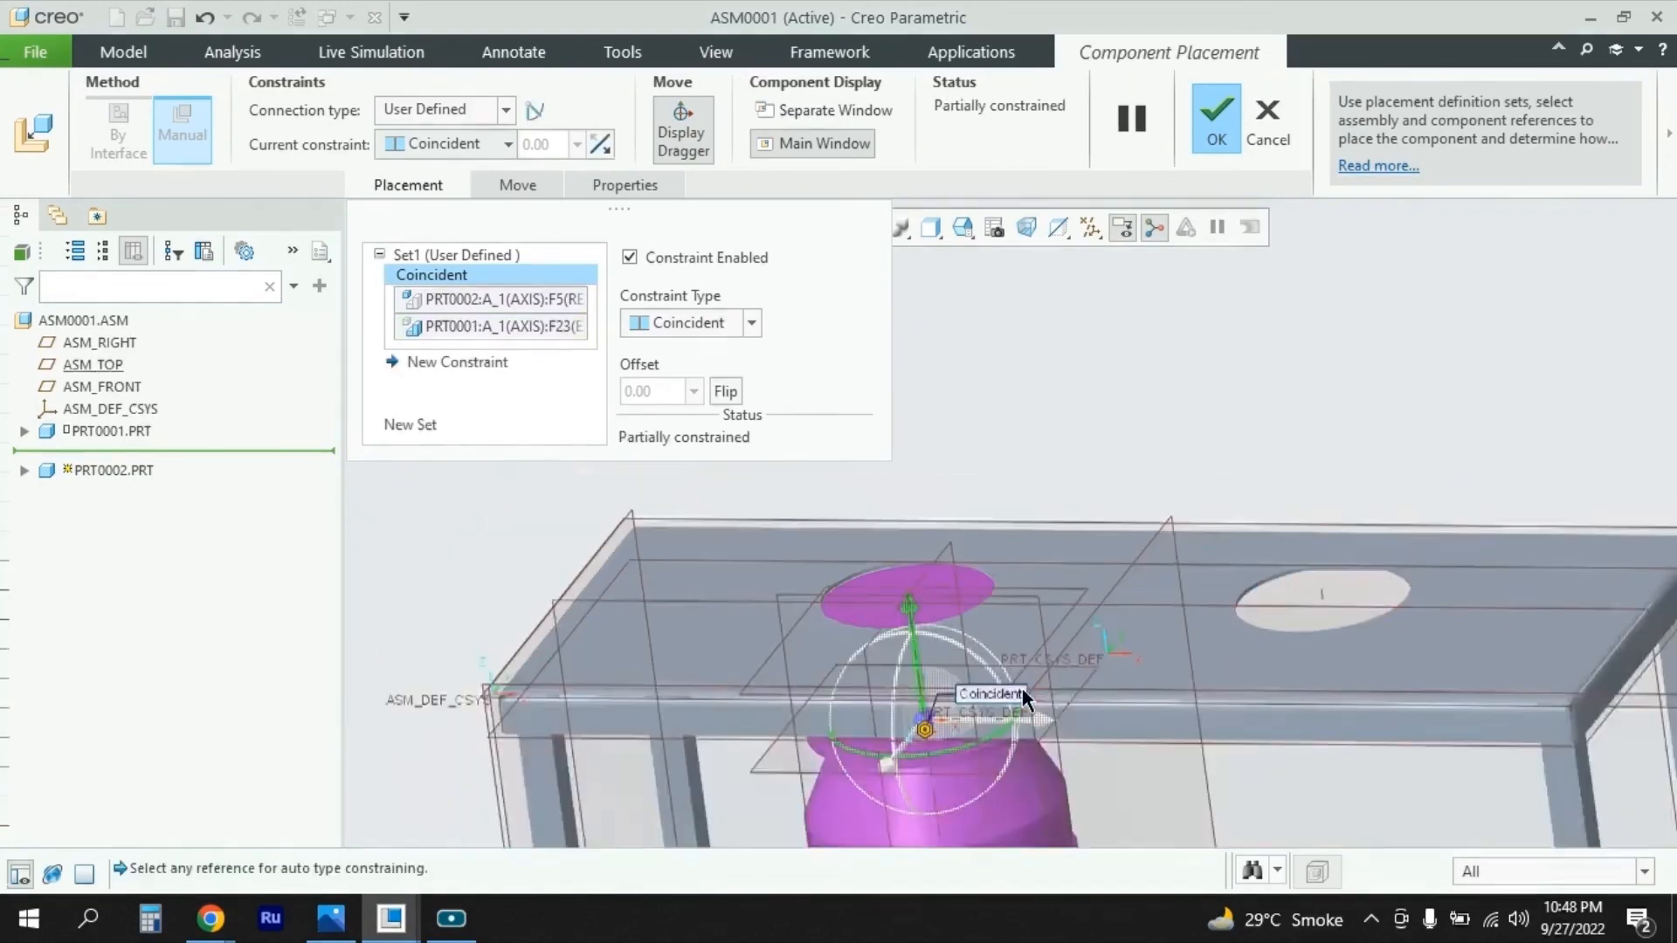
Step: Add a Coincident constraint between the spout's datum plane DTM1 and the underside surface of the tabletop, and accept the placement
{"action": "middle_click_drag", "start_coordinate": [1039, 783], "coordinate": [1076, 736]}
{"action": "scroll", "coordinate": [892, 716], "scroll_direction": "up", "scroll_amount": 4}
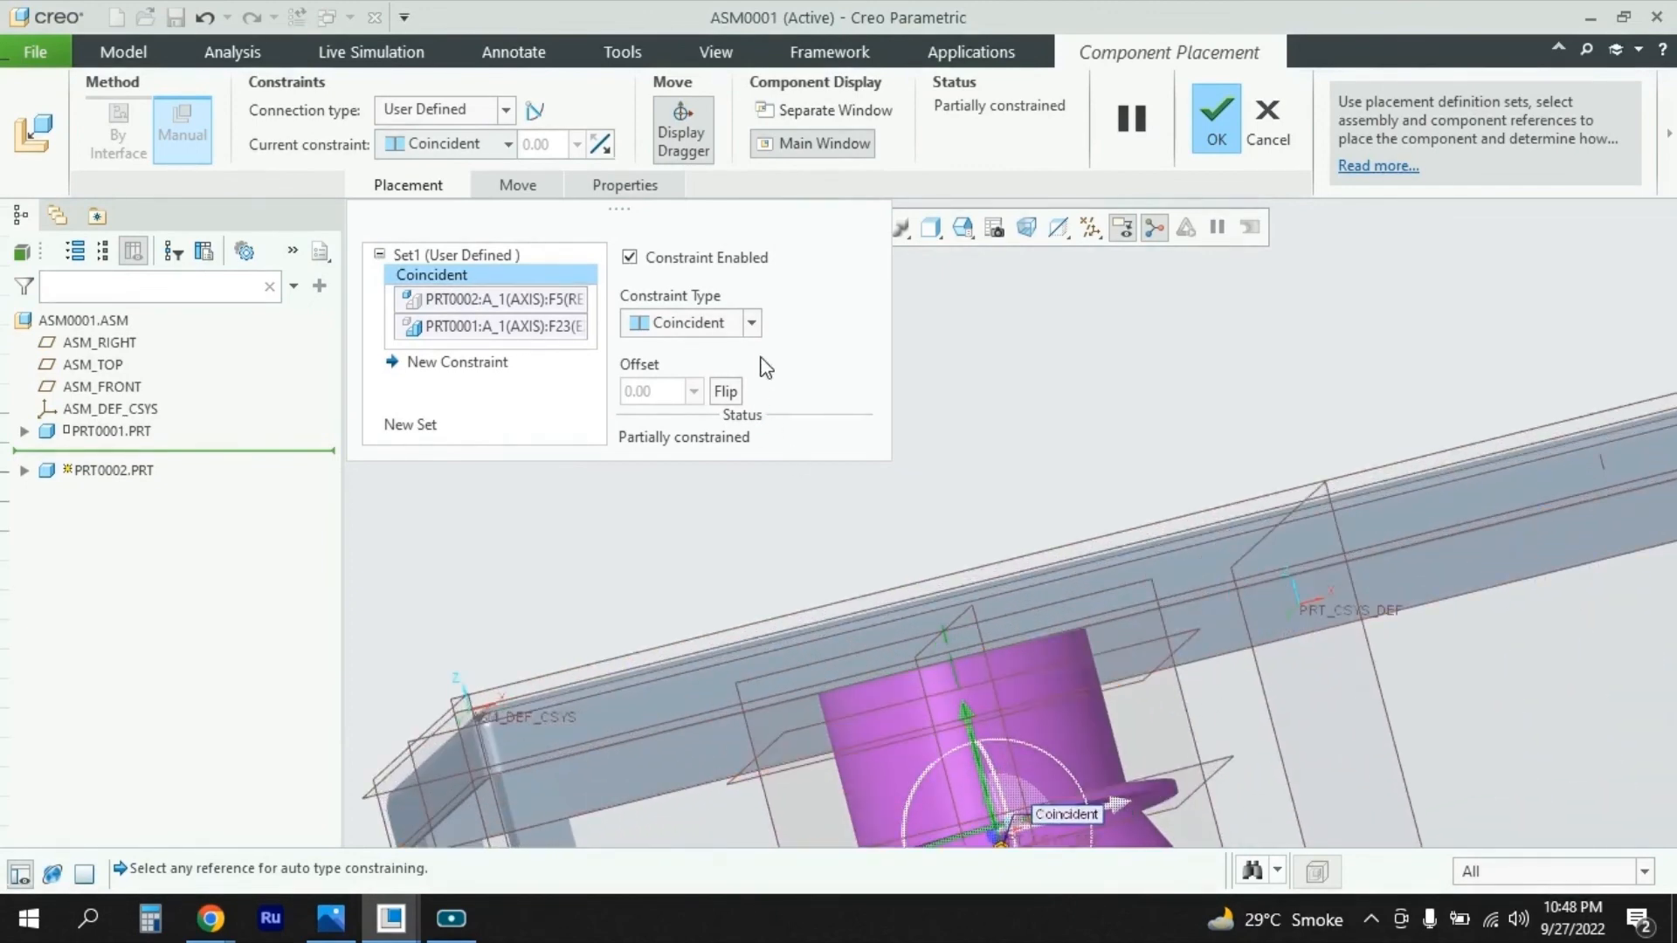
{"action": "left_click", "coordinate": [457, 361]}
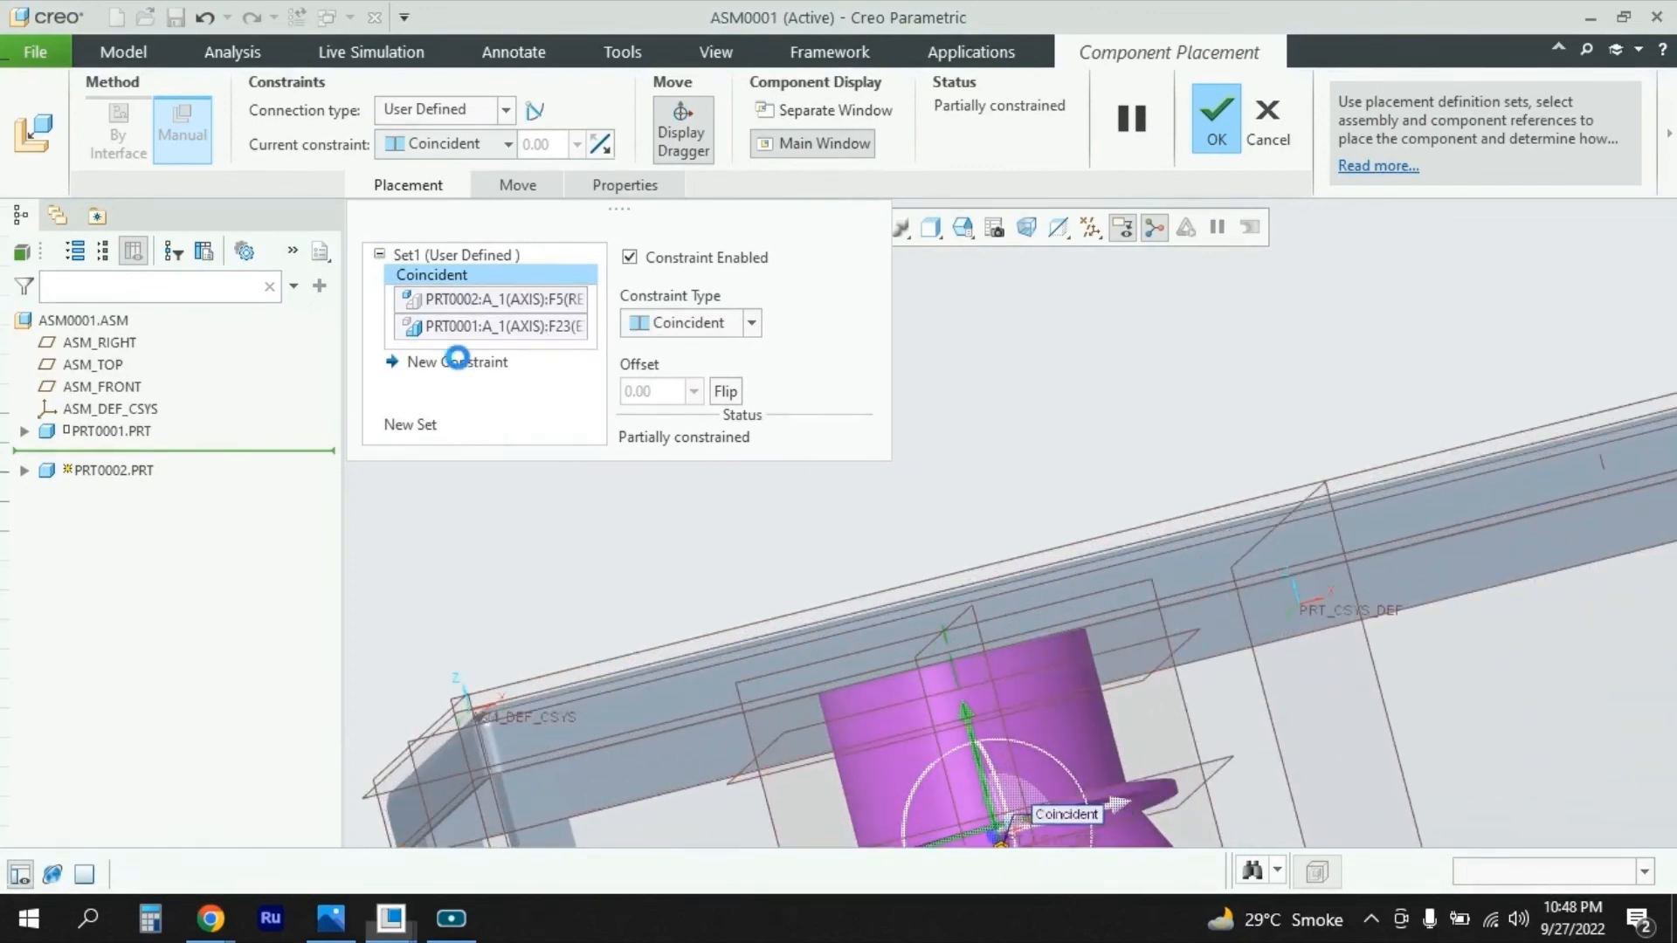
{"action": "left_click", "coordinate": [751, 322]}
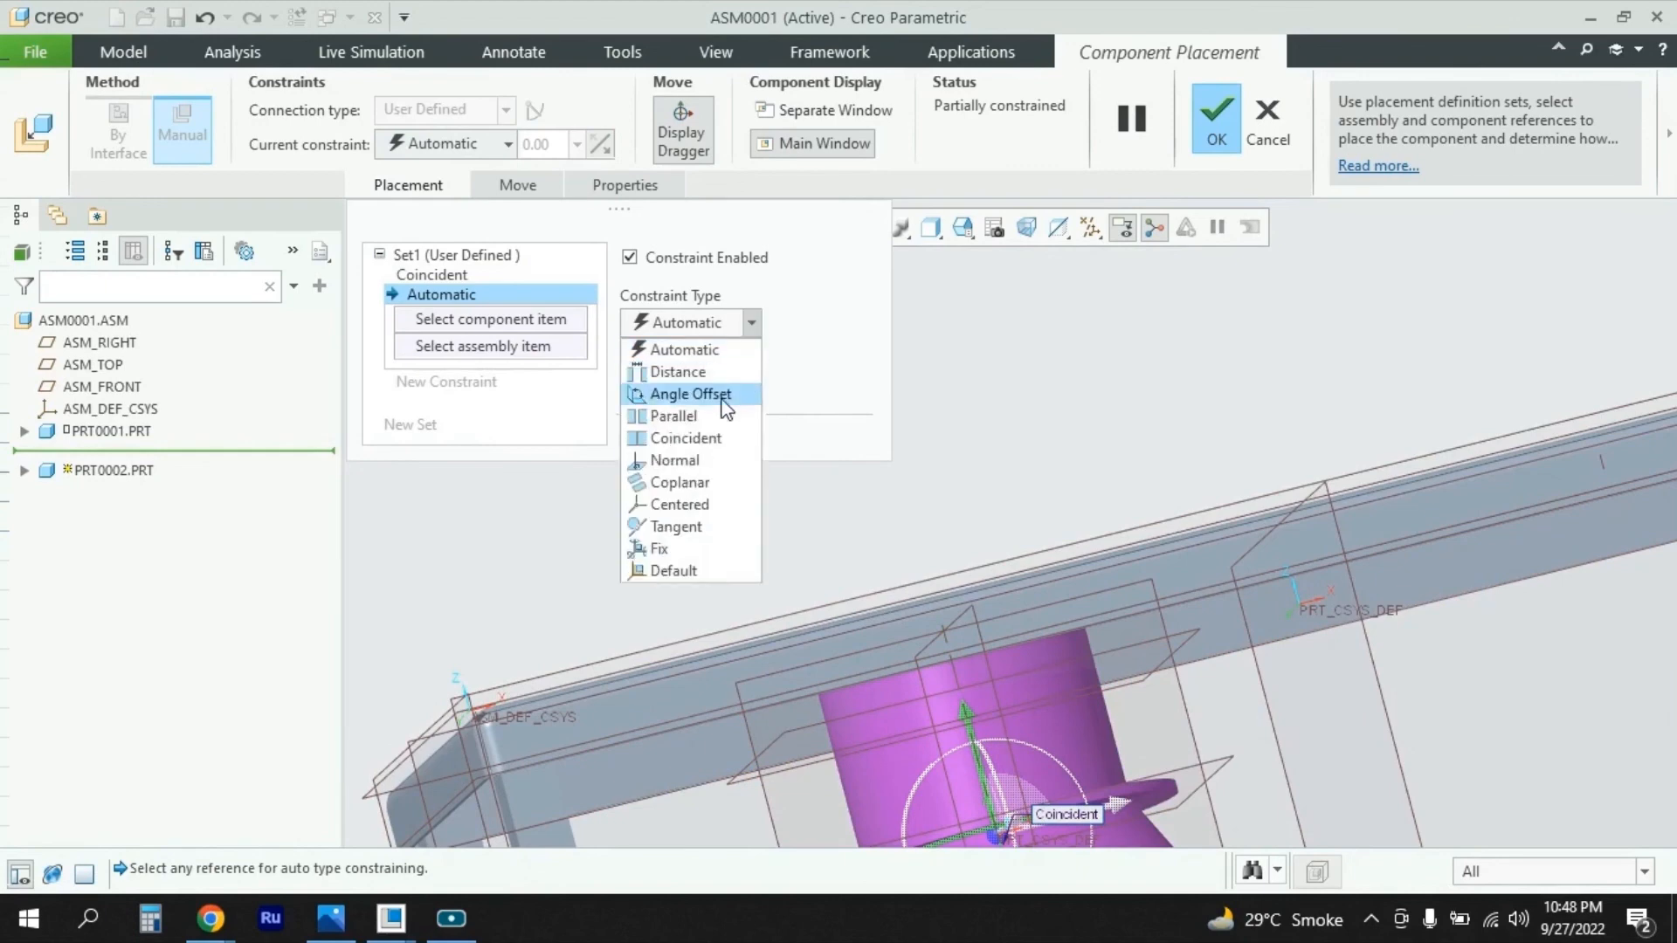
{"action": "left_click", "coordinate": [686, 439]}
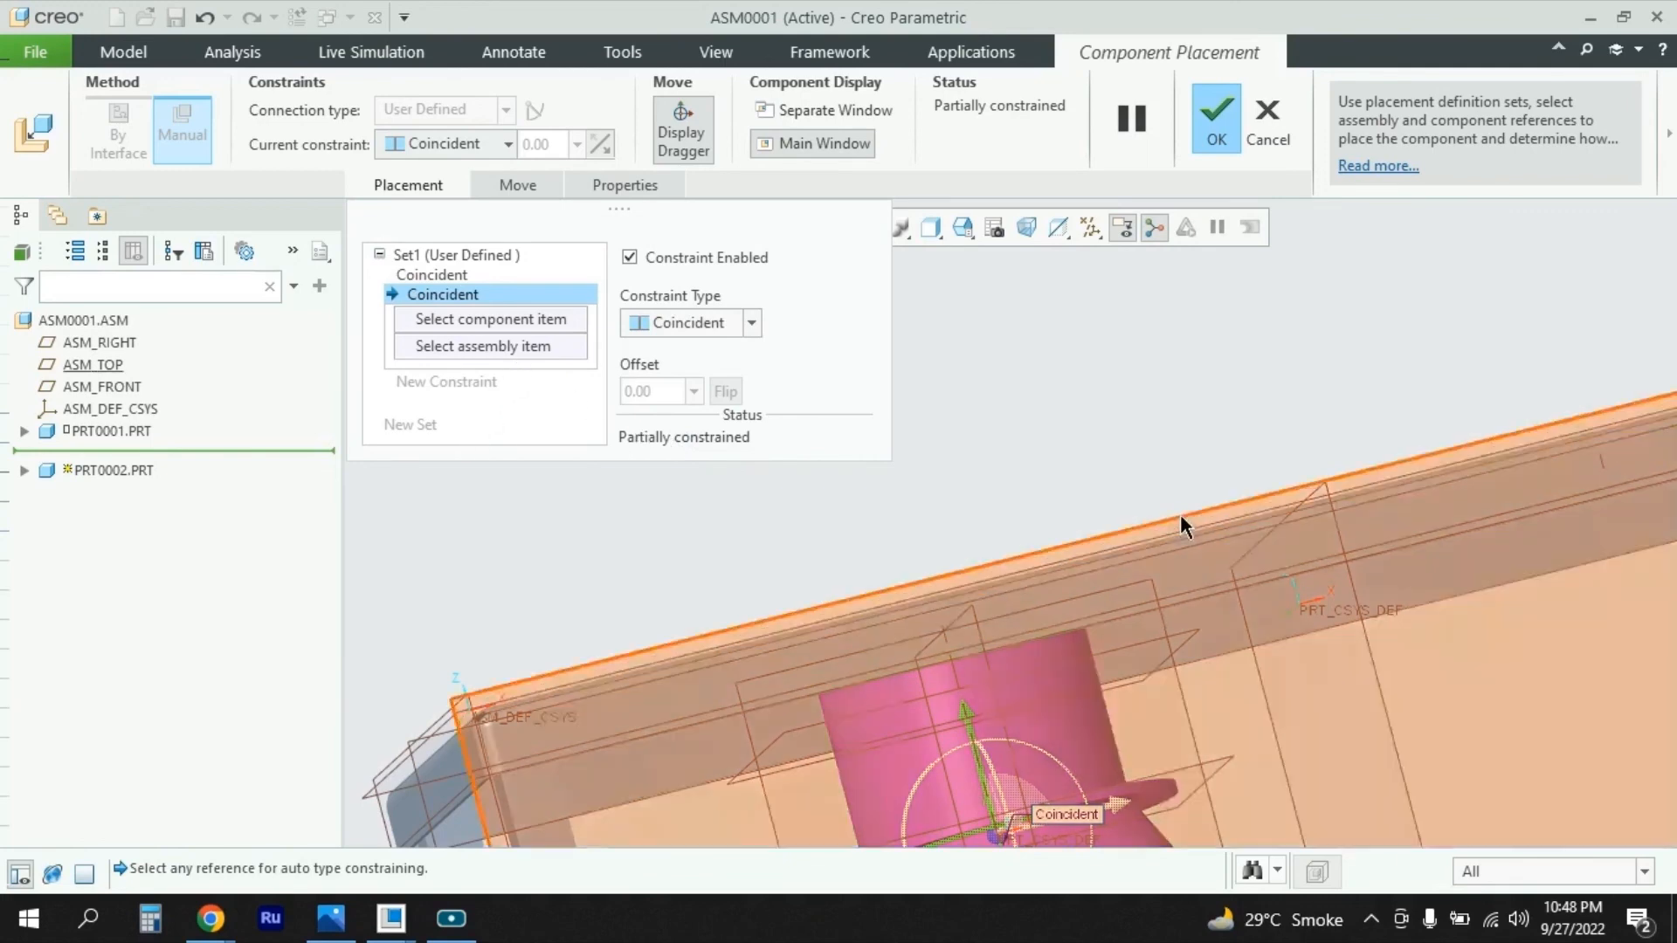
{"action": "scroll", "coordinate": [1180, 513], "scroll_direction": "up", "scroll_amount": 4}
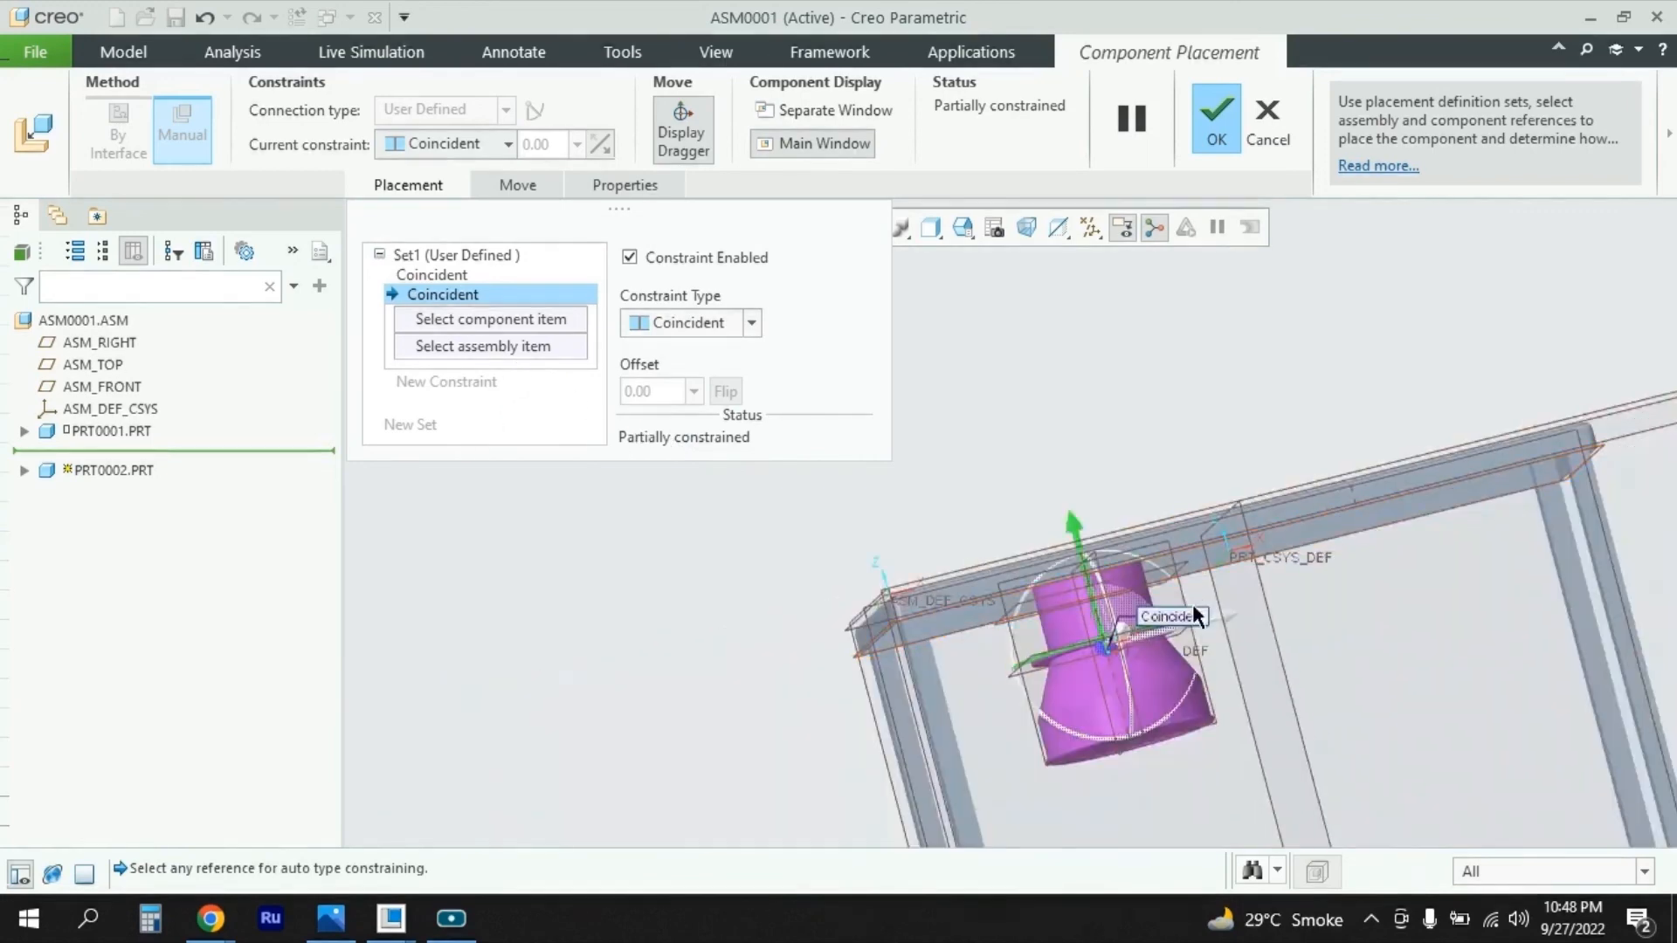
{"action": "left_click", "coordinate": [1050, 599]}
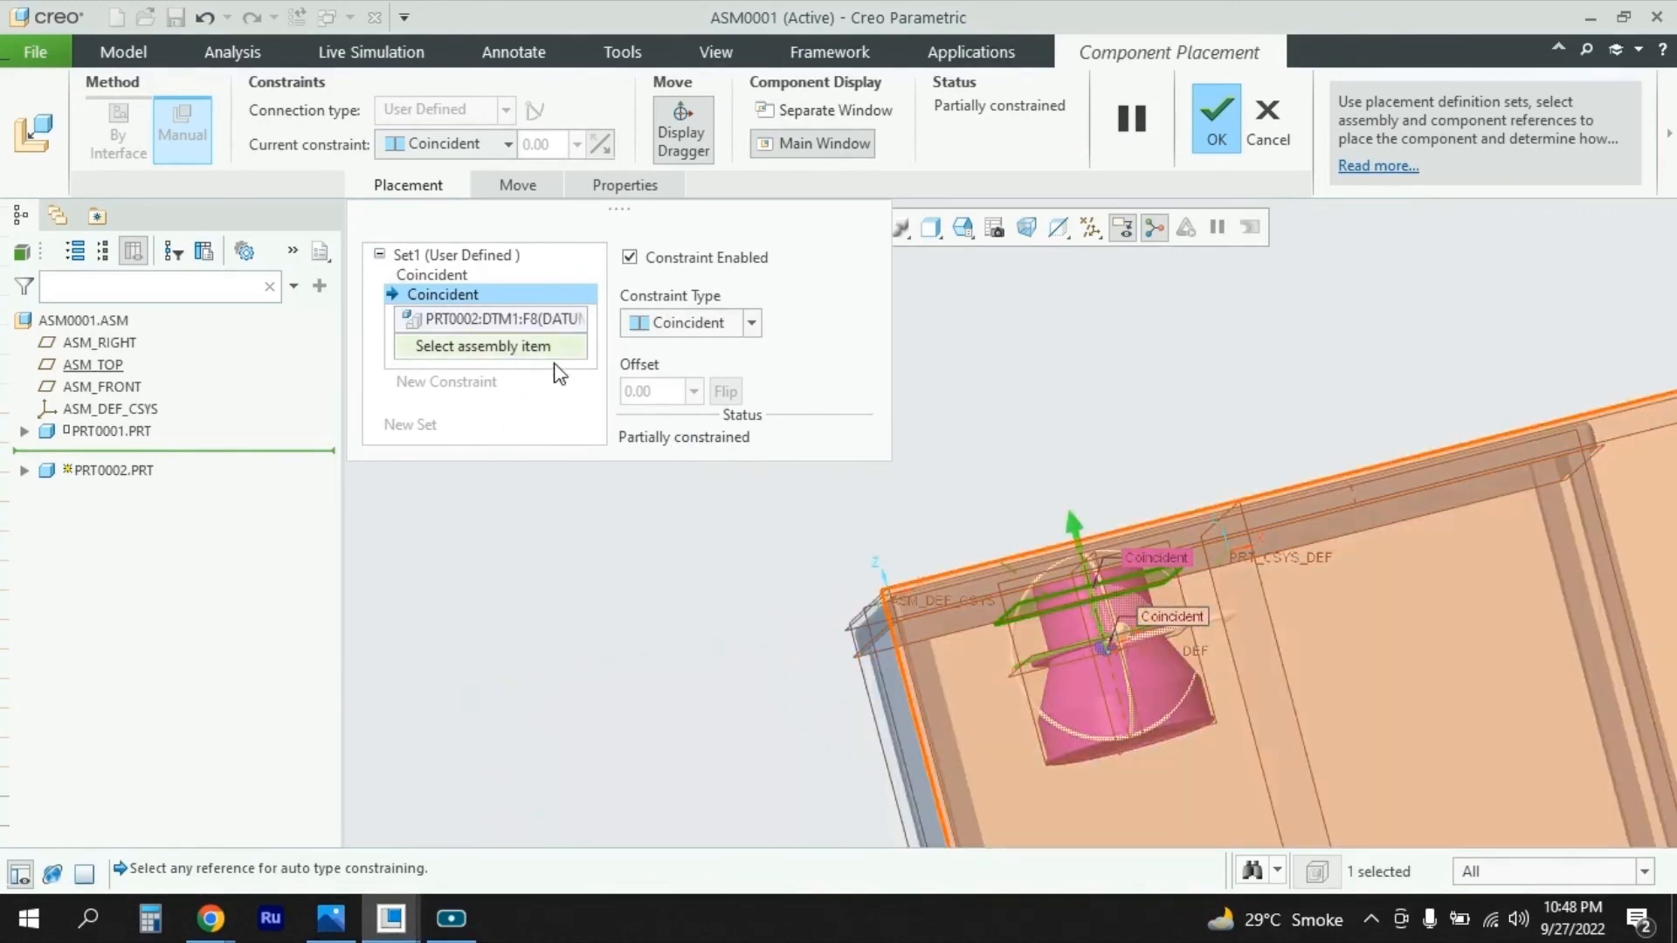
{"action": "middle_click_drag", "start_coordinate": [844, 521], "coordinate": [1151, 578]}
{"action": "scroll", "coordinate": [1103, 590], "scroll_direction": "down", "scroll_amount": 5}
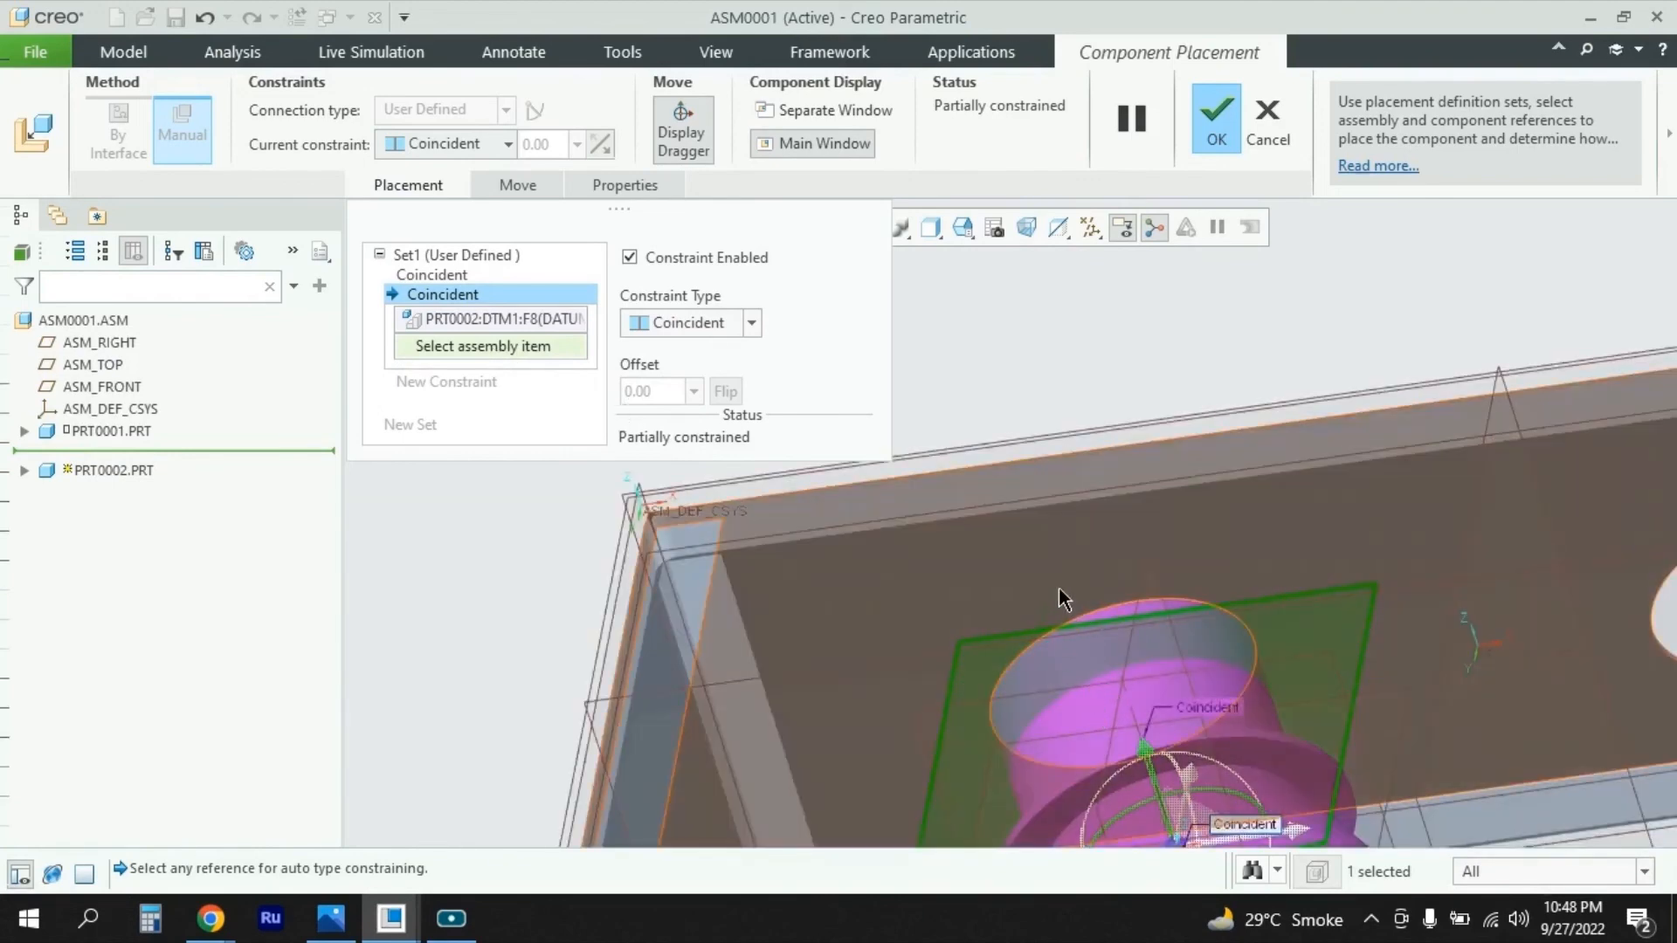
{"action": "left_click", "coordinate": [1058, 600]}
{"action": "scroll", "coordinate": [1145, 693], "scroll_direction": "up", "scroll_amount": 5}
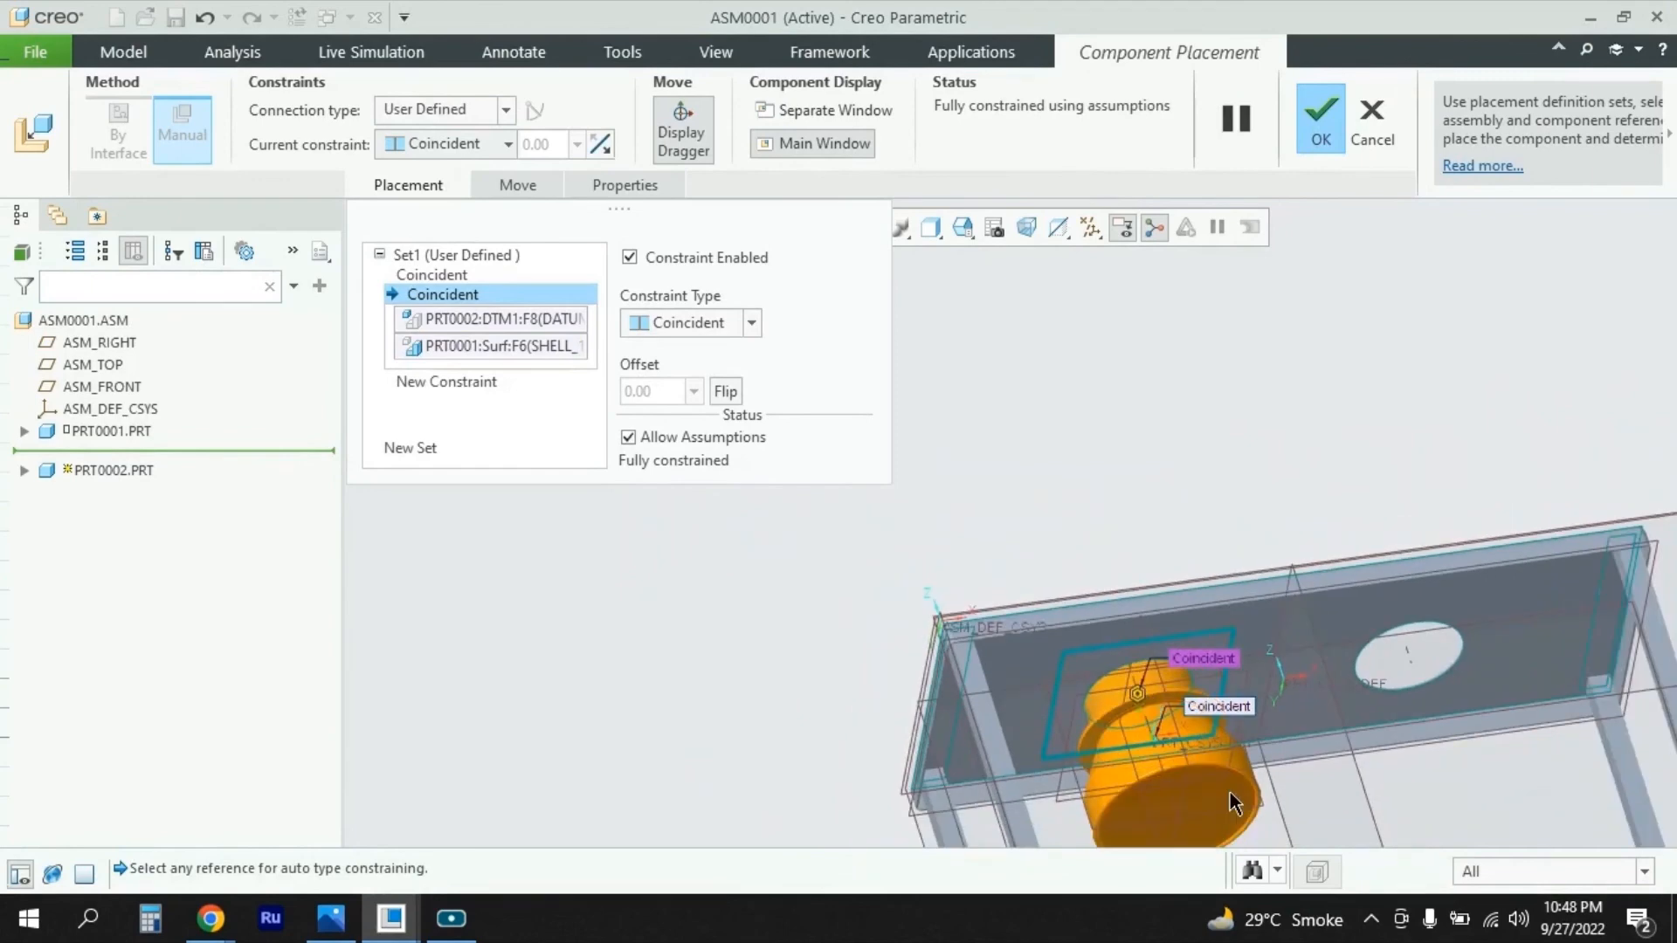
{"action": "middle_click_drag", "start_coordinate": [1349, 718], "coordinate": [1330, 778]}
{"action": "scroll", "coordinate": [854, 604], "scroll_direction": "up", "scroll_amount": 4}
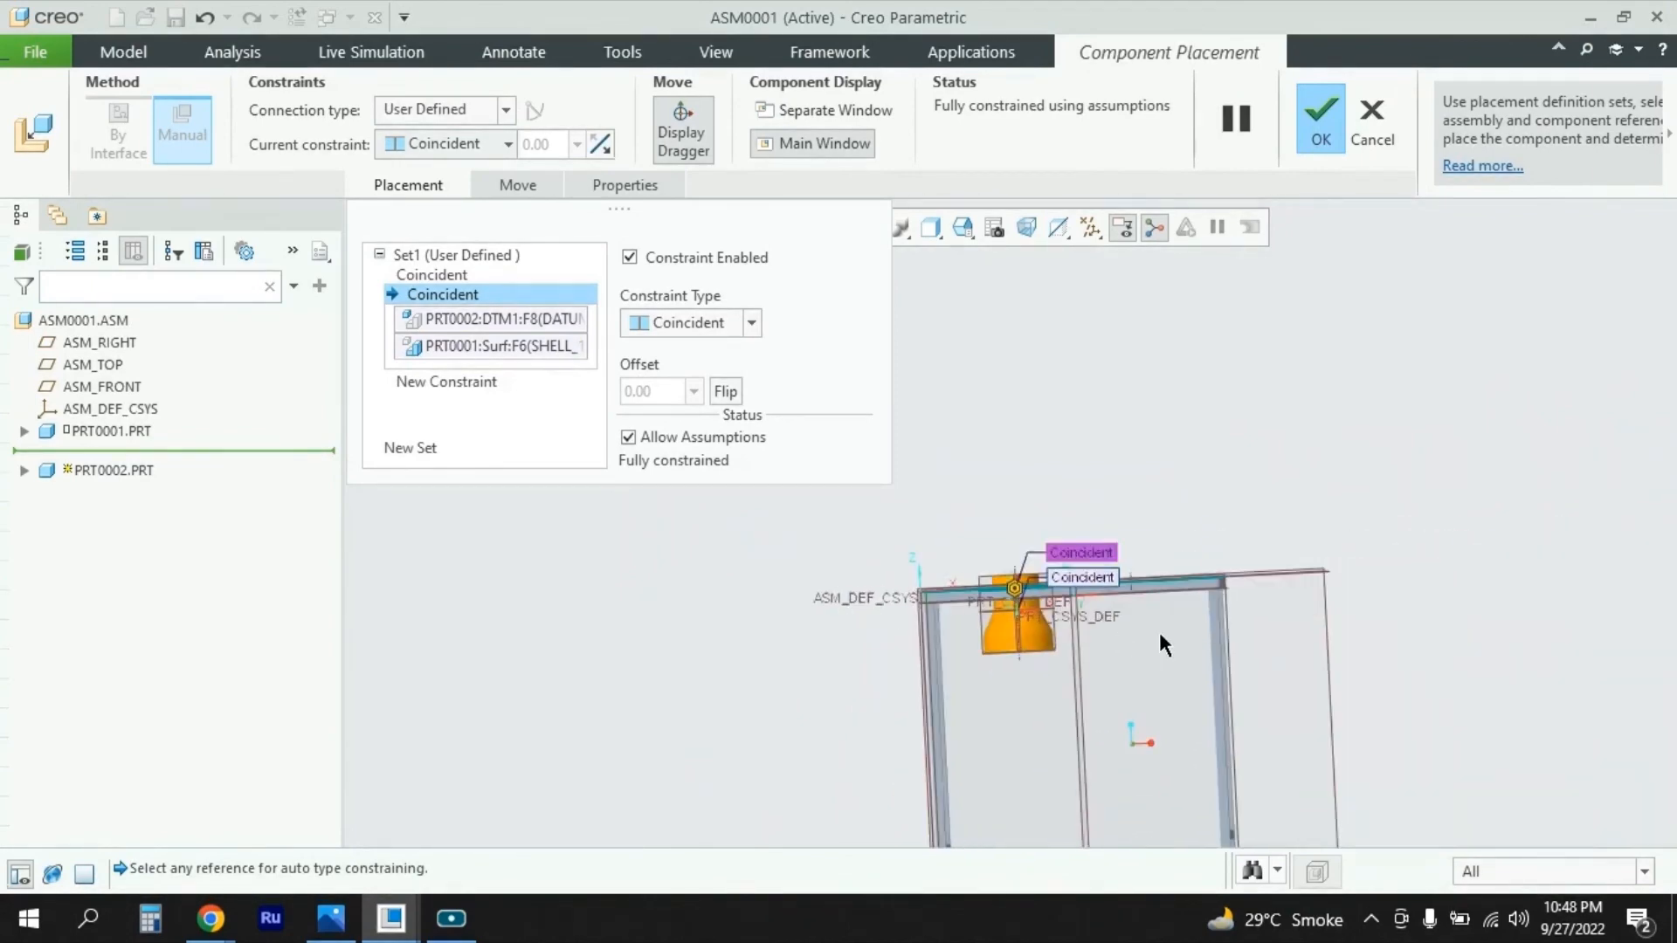
{"action": "scroll", "coordinate": [1160, 635], "scroll_direction": "up", "scroll_amount": 2}
{"action": "scroll", "coordinate": [1276, 679], "scroll_direction": "down", "scroll_amount": 3}
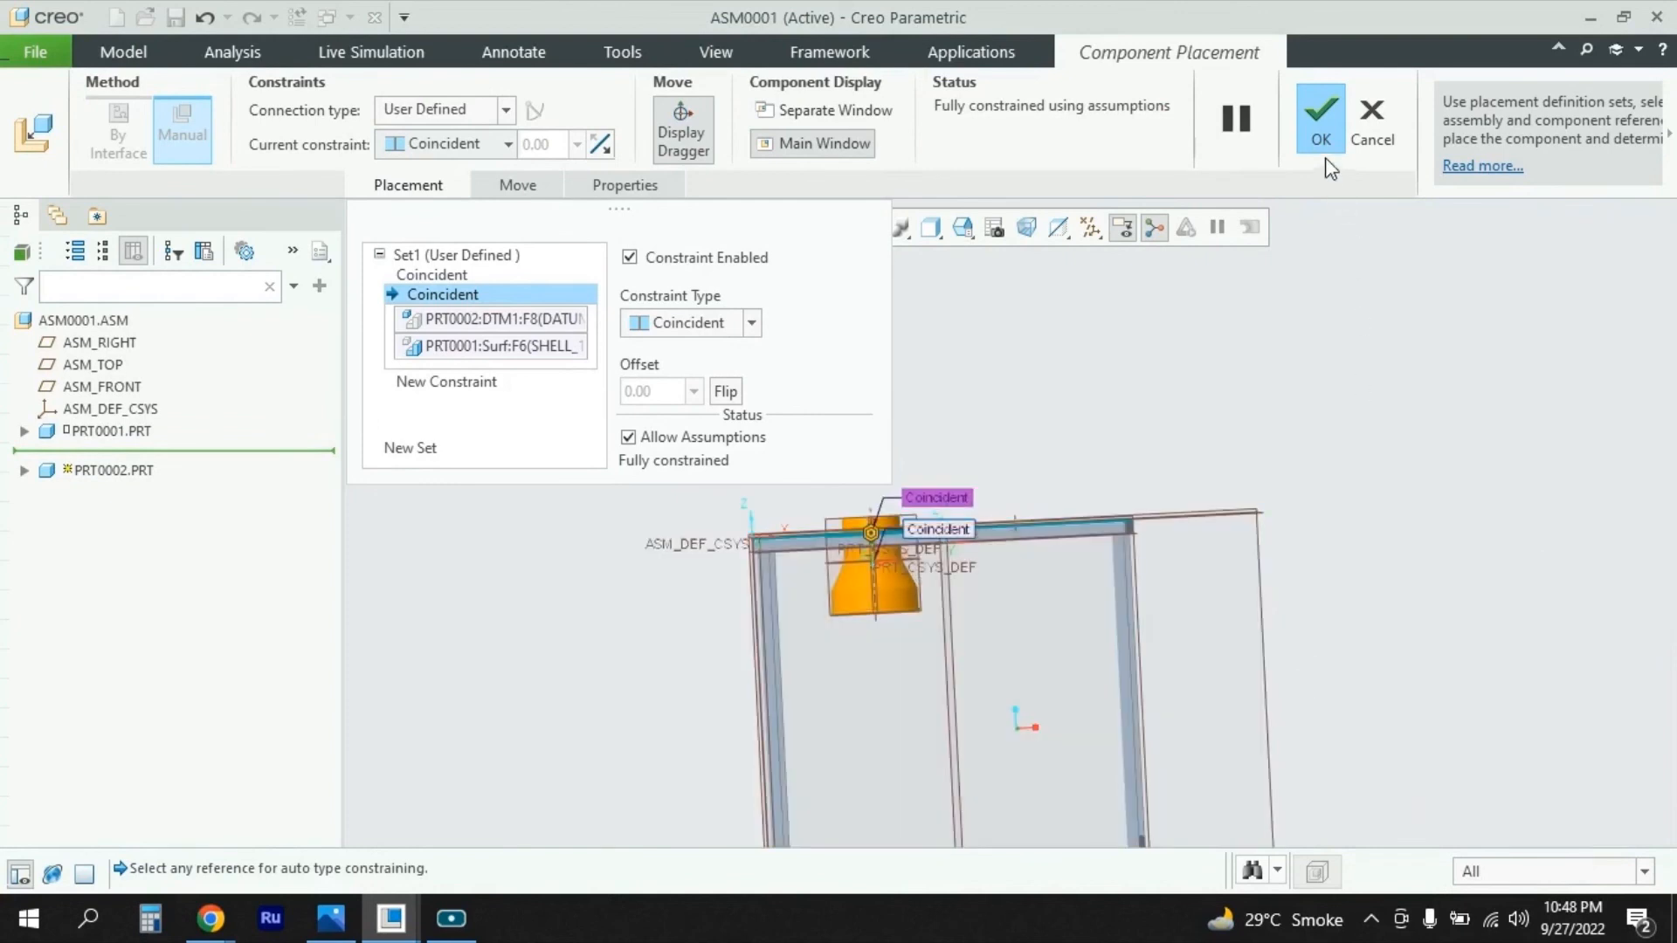
{"action": "left_click", "coordinate": [1322, 148]}
Step: Bring a second copy of prt0002.prt into the assembly and rotate it upright beside the table
{"action": "mouse_move", "coordinate": [1319, 571]}
{"action": "middle_mouse_down"}
{"action": "mouse_move", "coordinate": [1336, 599]}
{"action": "mouse_move", "coordinate": [1328, 561]}
{"action": "mouse_move", "coordinate": [1283, 553]}
{"action": "mouse_move", "coordinate": [1253, 576]}
{"action": "mouse_move", "coordinate": [1280, 550]}
{"action": "mouse_move", "coordinate": [1294, 566]}
{"action": "middle_mouse_up"}
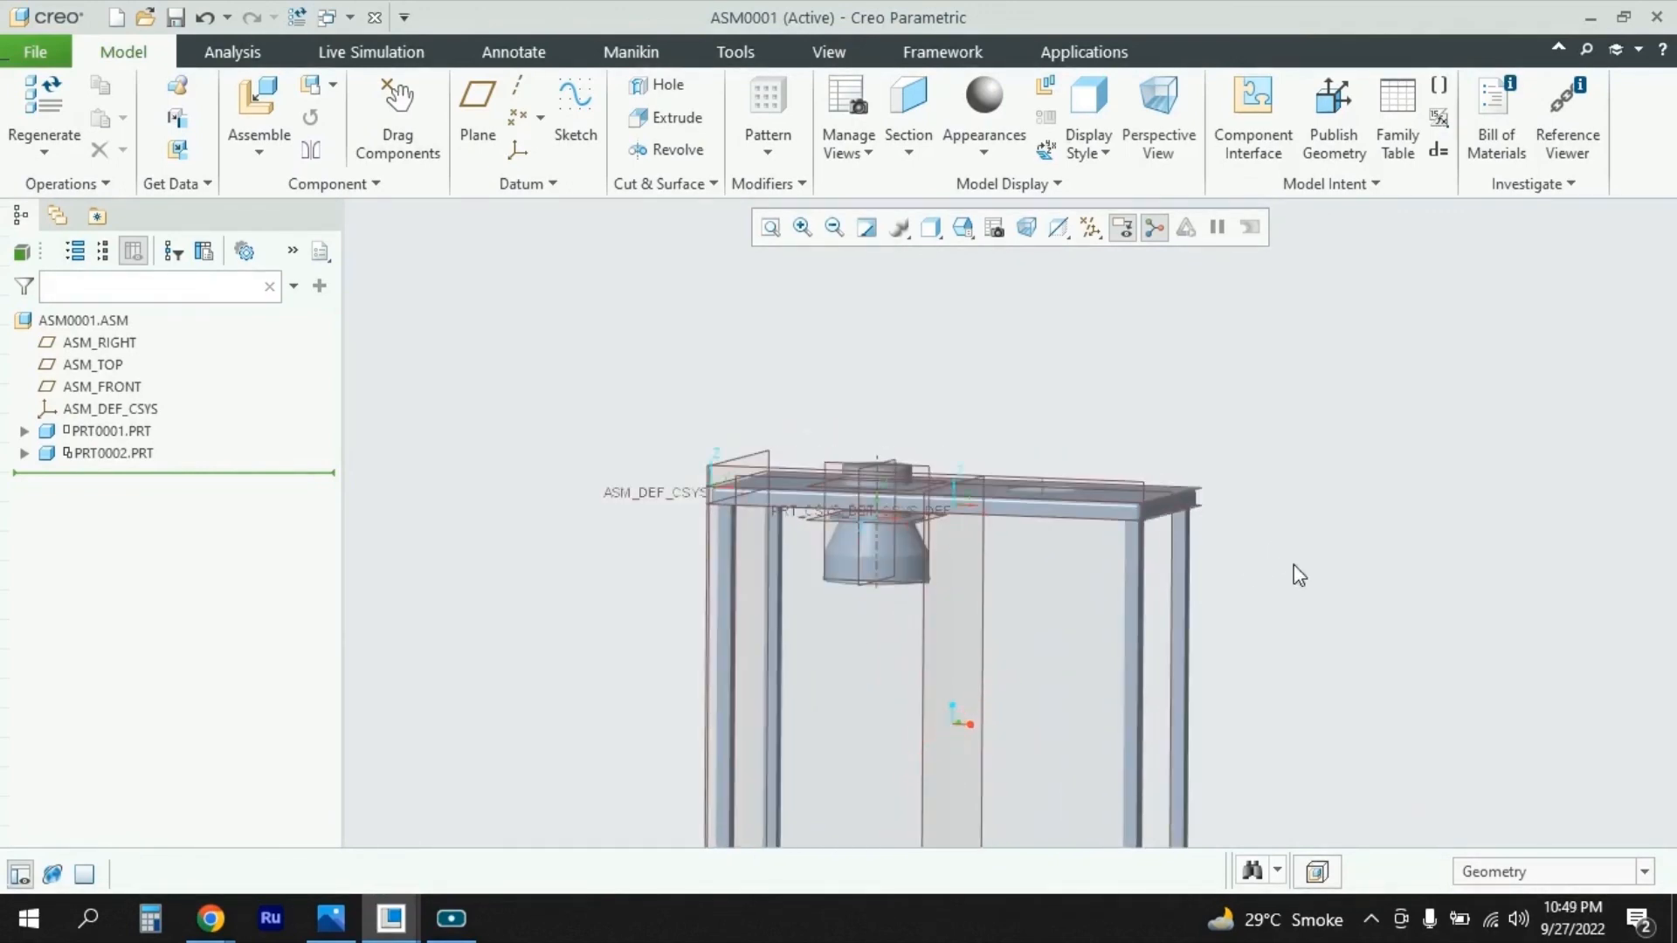
{"action": "left_click", "coordinate": [250, 112]}
{"action": "double_click", "coordinate": [612, 490]}
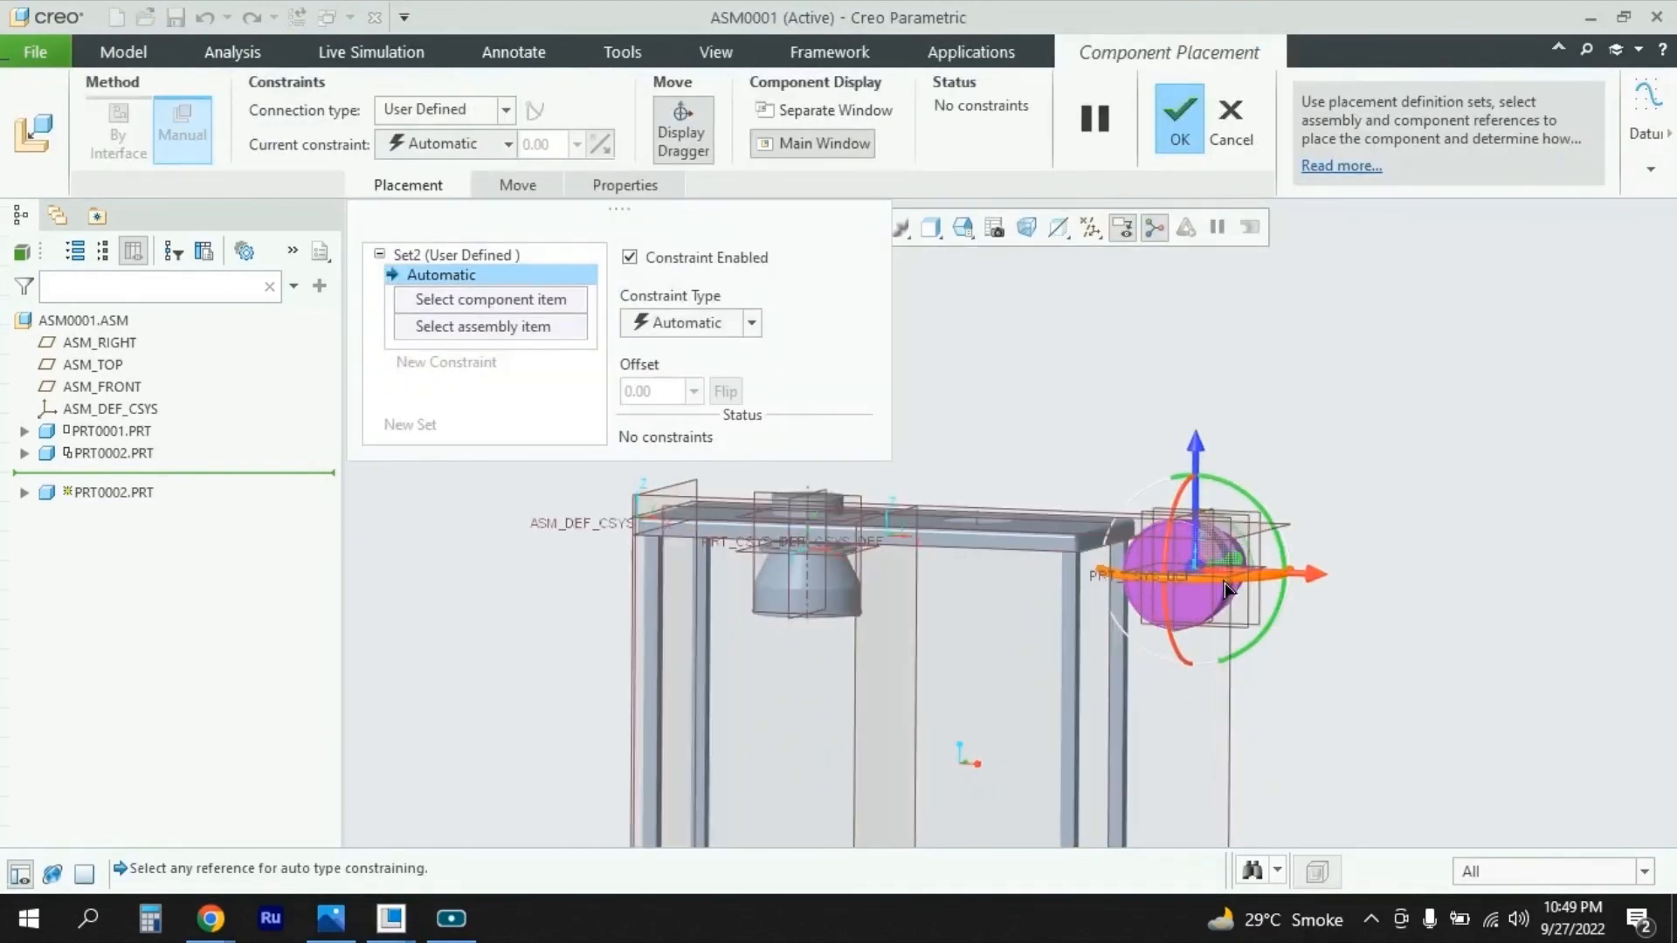
{"action": "scroll", "coordinate": [1161, 628], "scroll_direction": "up", "scroll_amount": 3}
{"action": "scroll", "coordinate": [1171, 595], "scroll_direction": "down", "scroll_amount": 2}
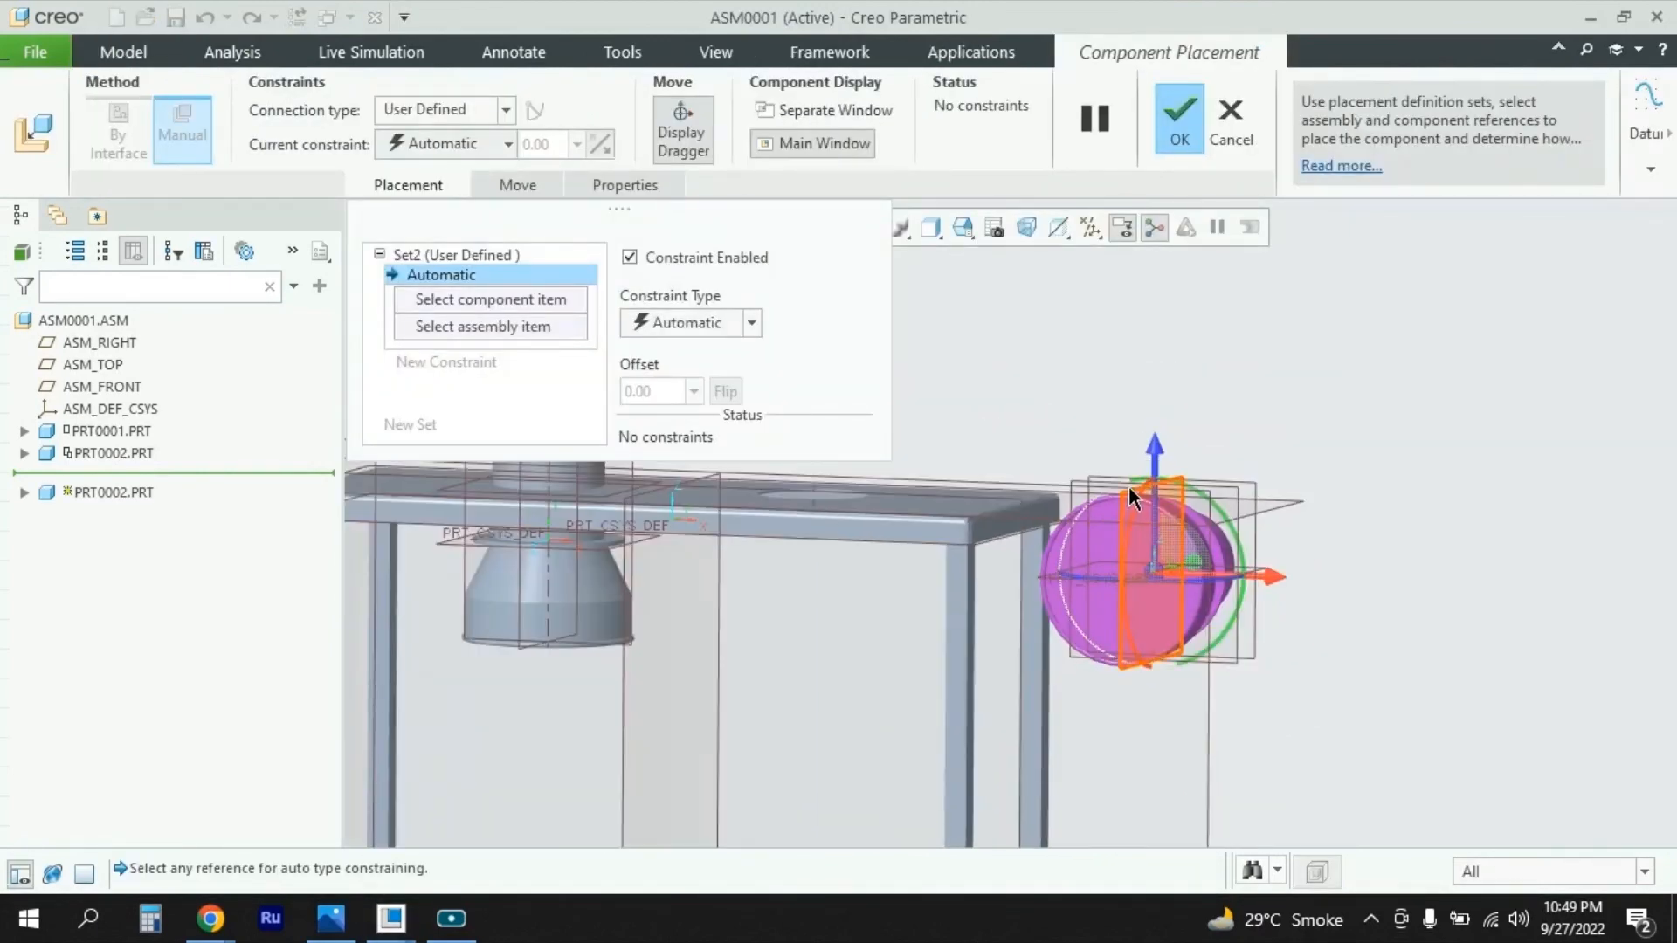
{"action": "left_click_drag", "start_coordinate": [1137, 495], "coordinate": [1124, 642]}
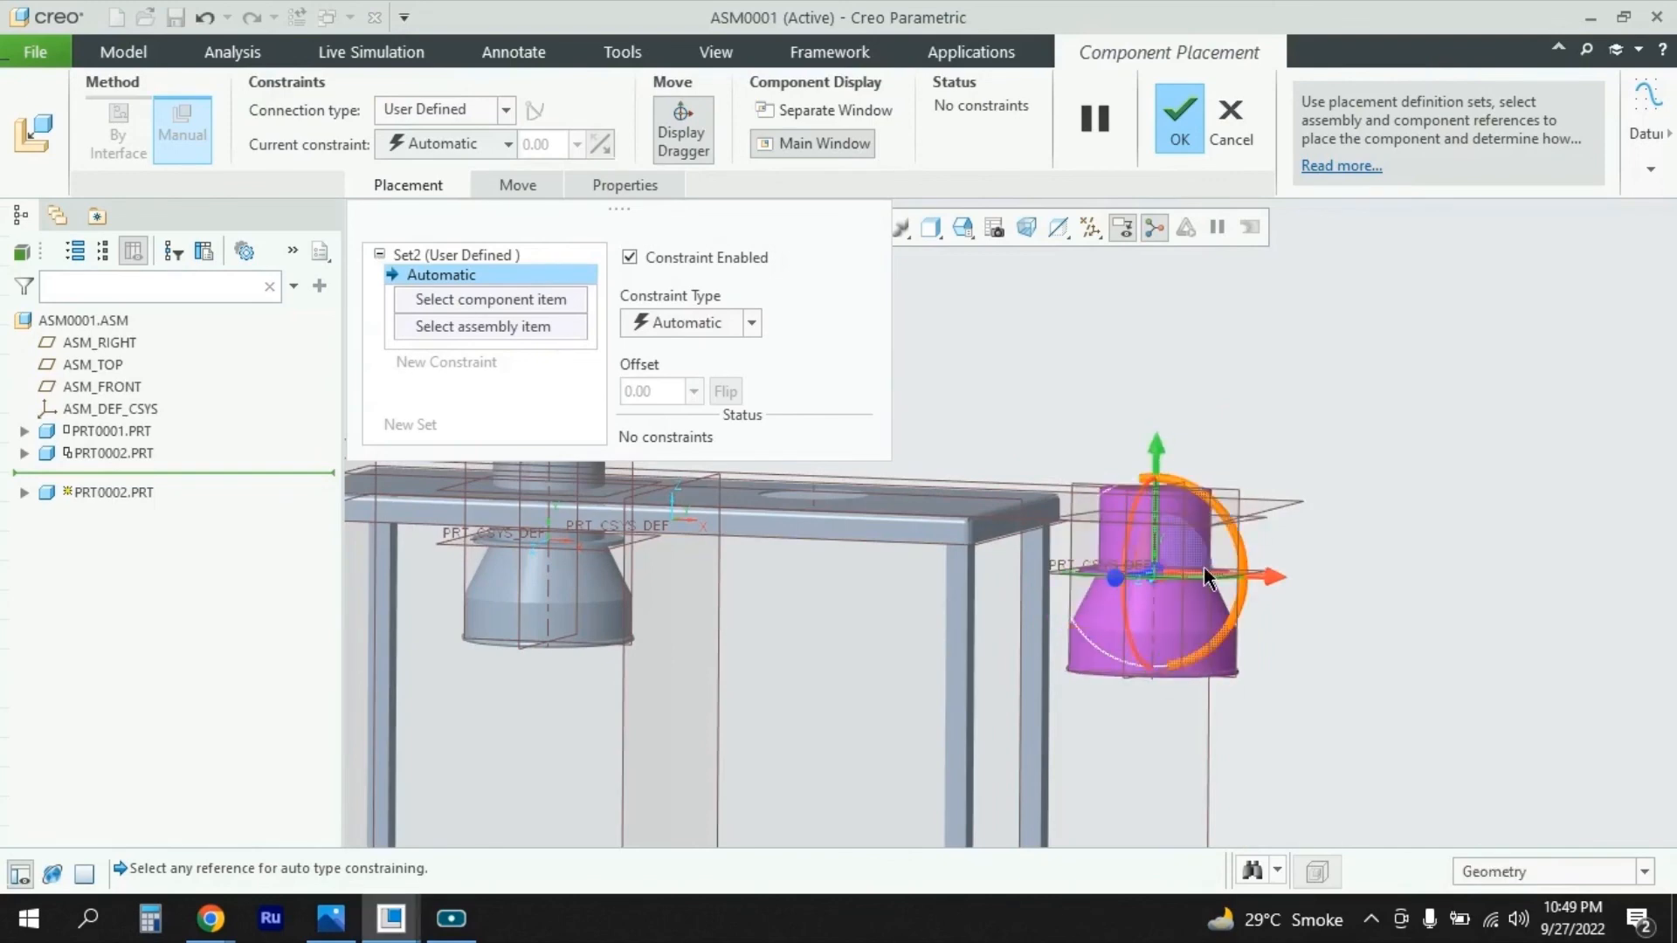
Step: Apply a Coincident constraint between the second spout's central axis and the other tabletop hole's axis, and accept the placement
{"action": "left_click", "coordinate": [750, 323]}
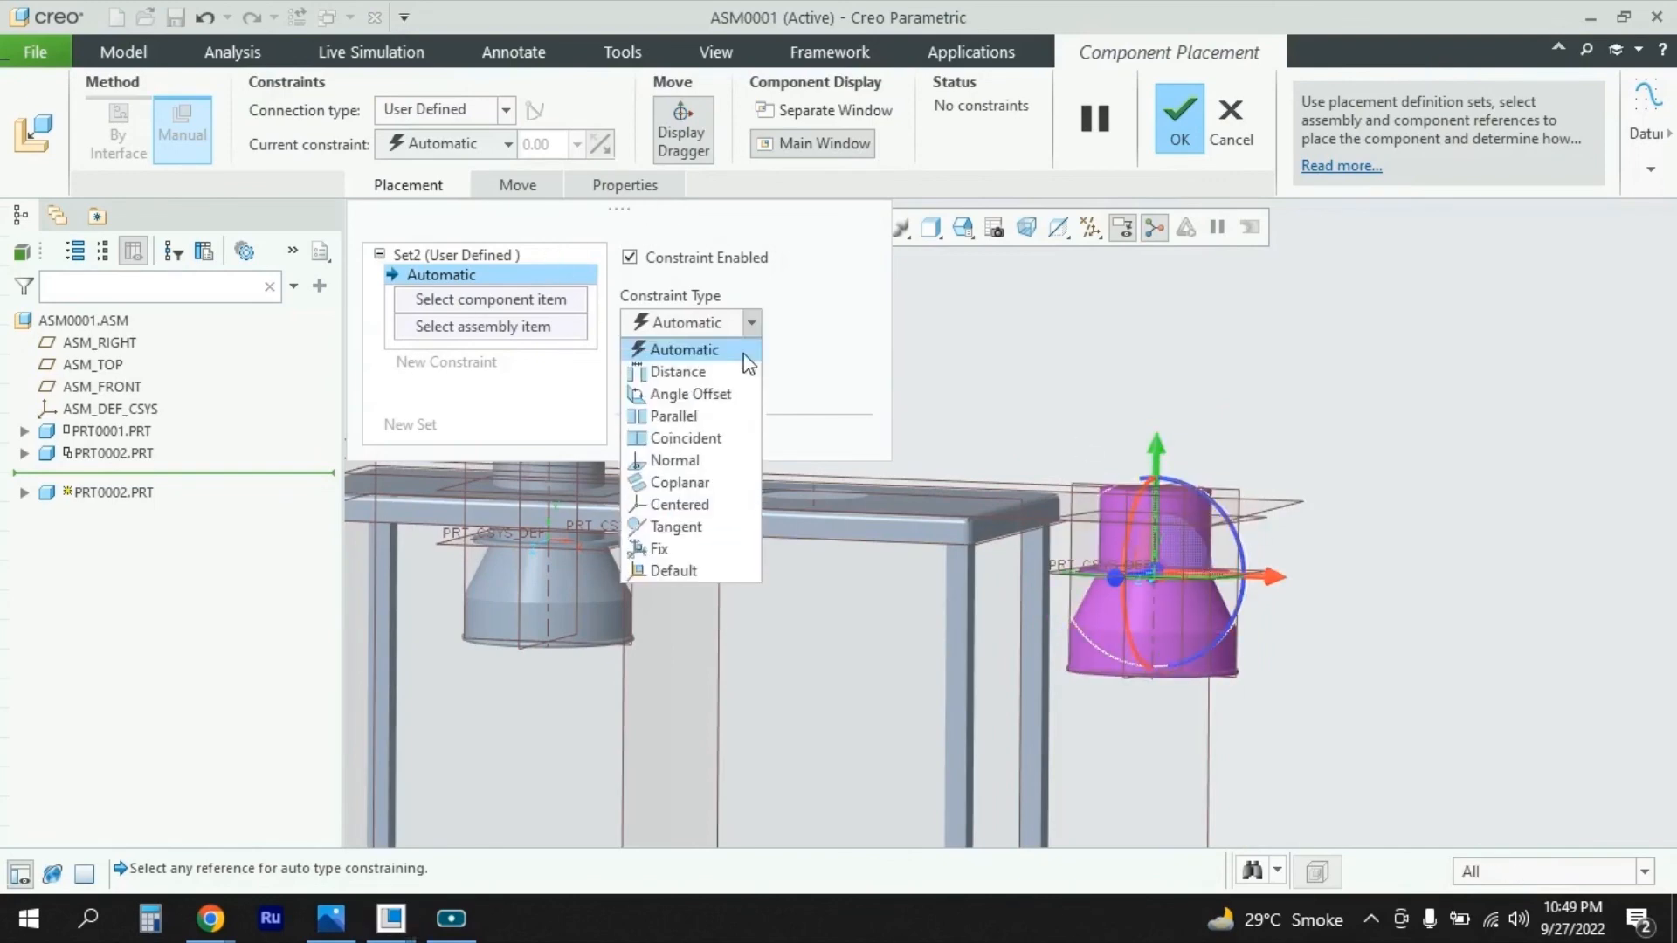
{"action": "left_click", "coordinate": [690, 438]}
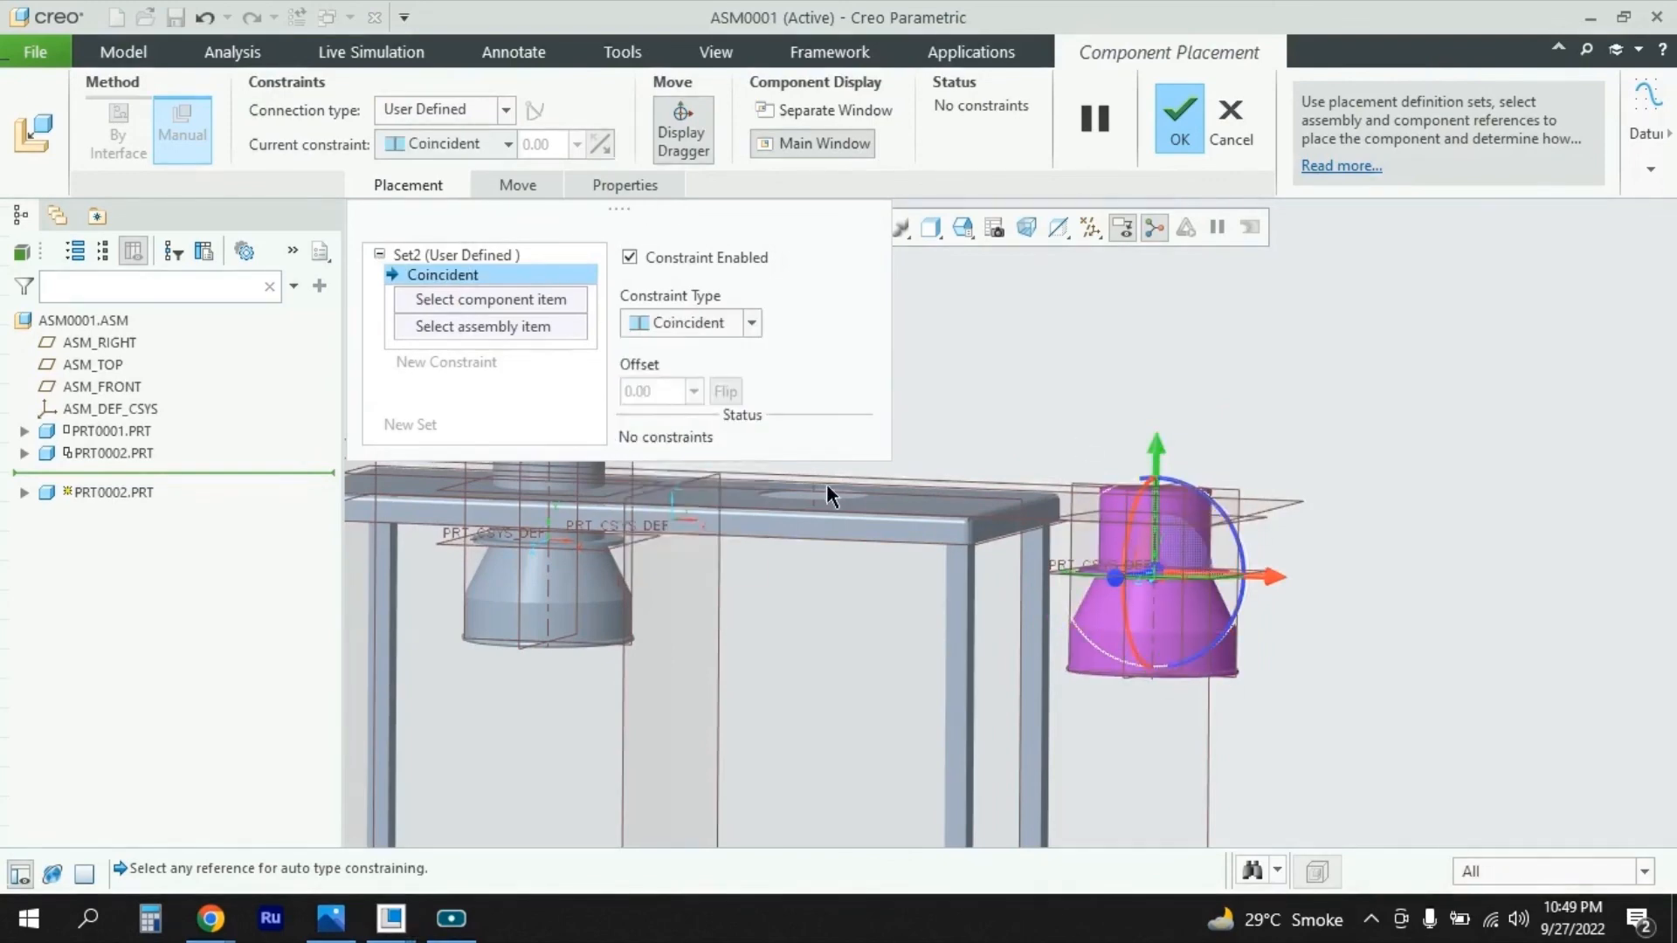
{"action": "left_click", "coordinate": [1151, 609]}
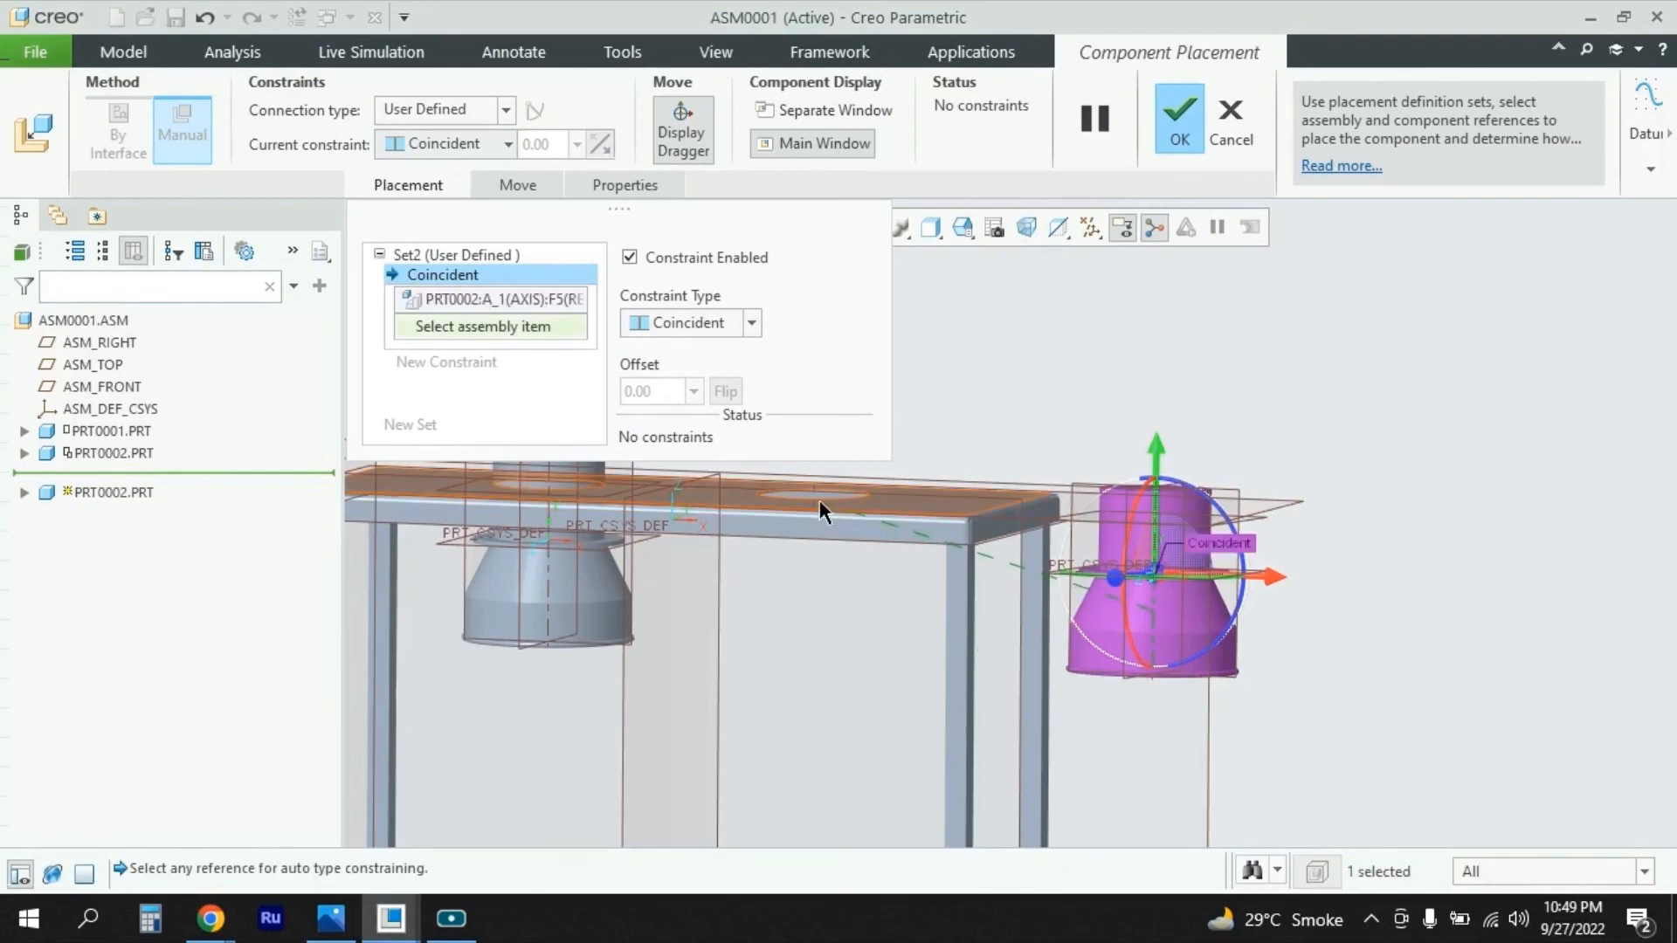
{"action": "scroll", "coordinate": [818, 499], "scroll_direction": "down", "scroll_amount": 3}
{"action": "scroll", "coordinate": [817, 503], "scroll_direction": "up", "scroll_amount": 5}
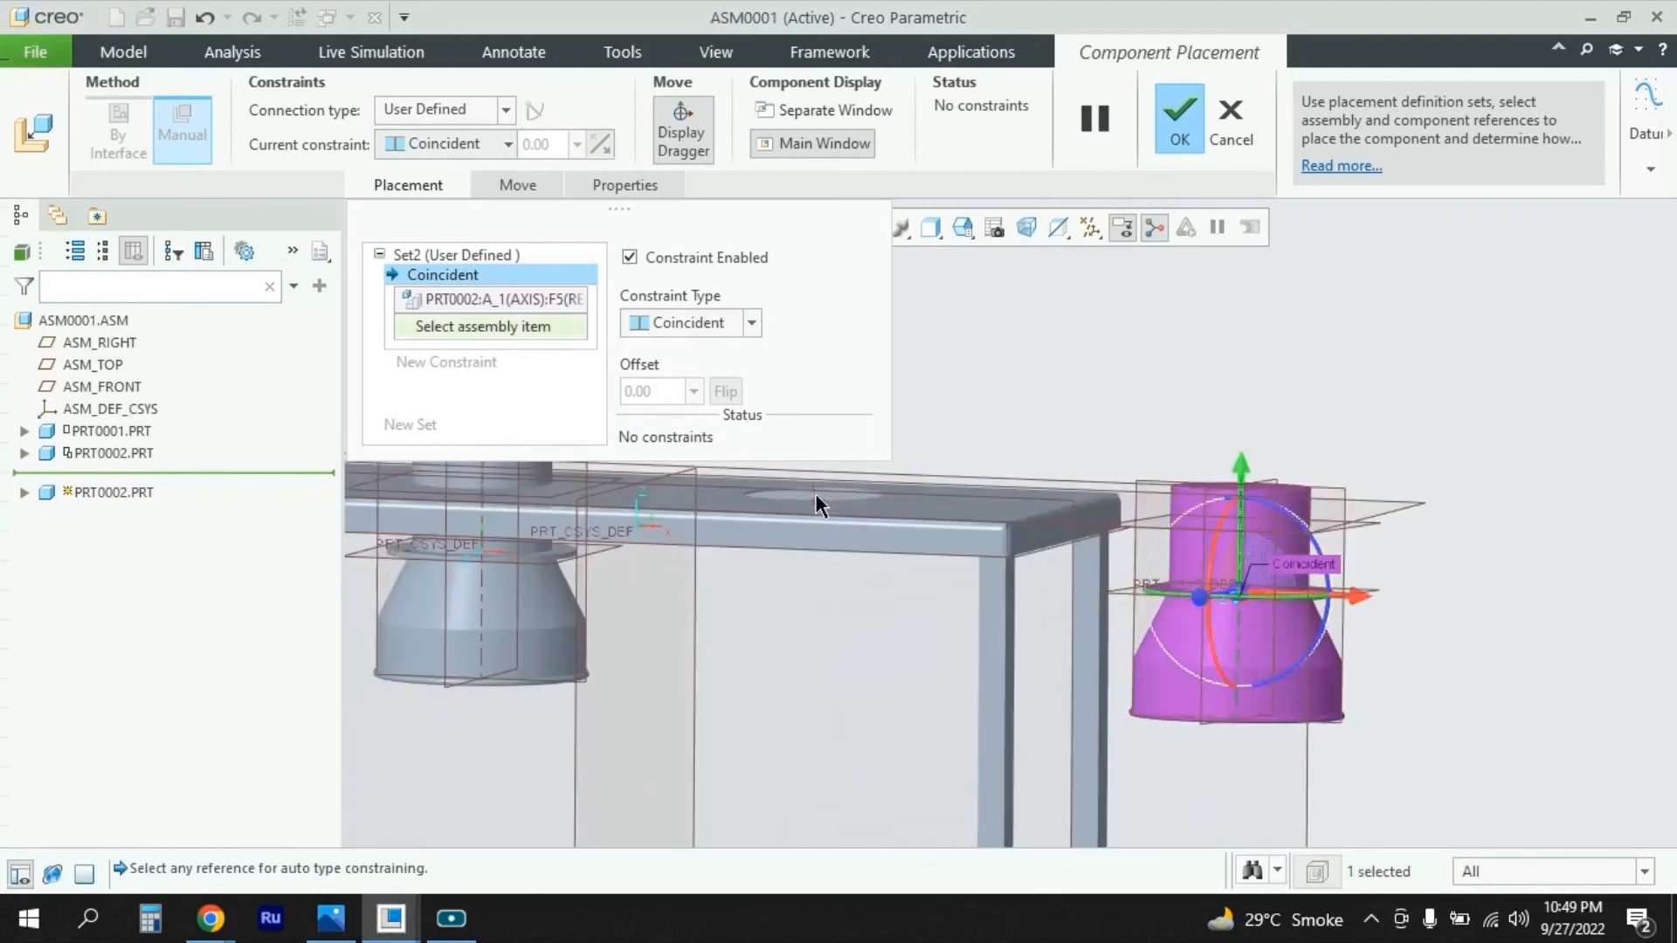
{"action": "left_click", "coordinate": [812, 498]}
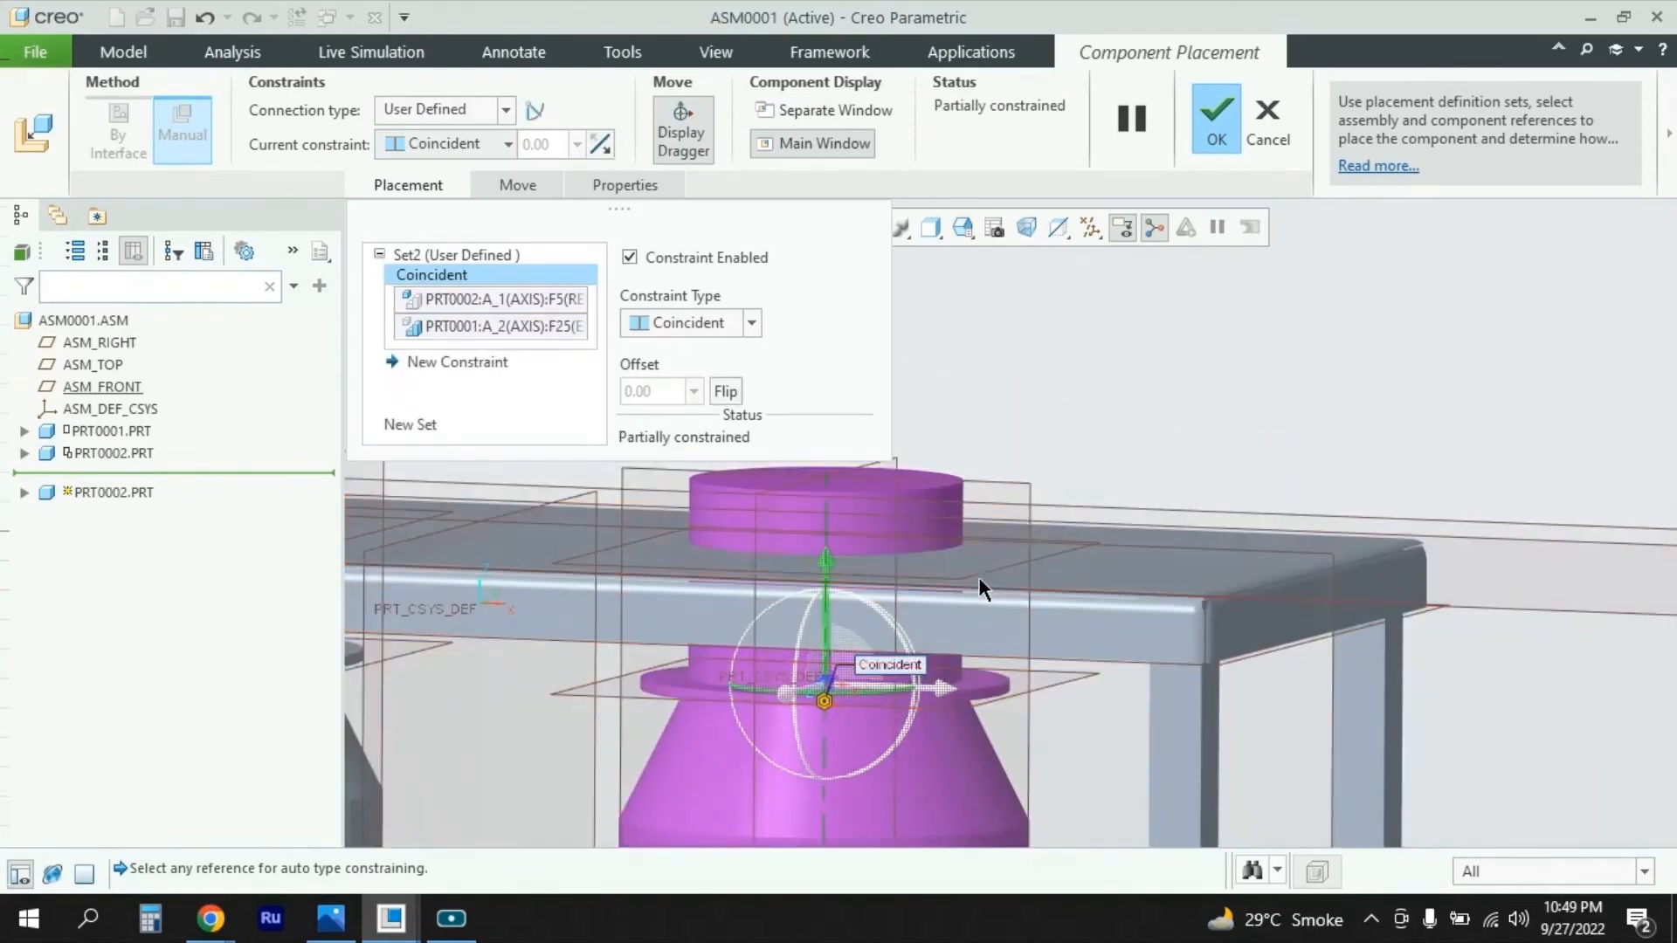
{"action": "middle_click_drag", "start_coordinate": [1009, 563], "coordinate": [1262, 668]}
{"action": "scroll", "coordinate": [1333, 631], "scroll_direction": "down", "scroll_amount": 5}
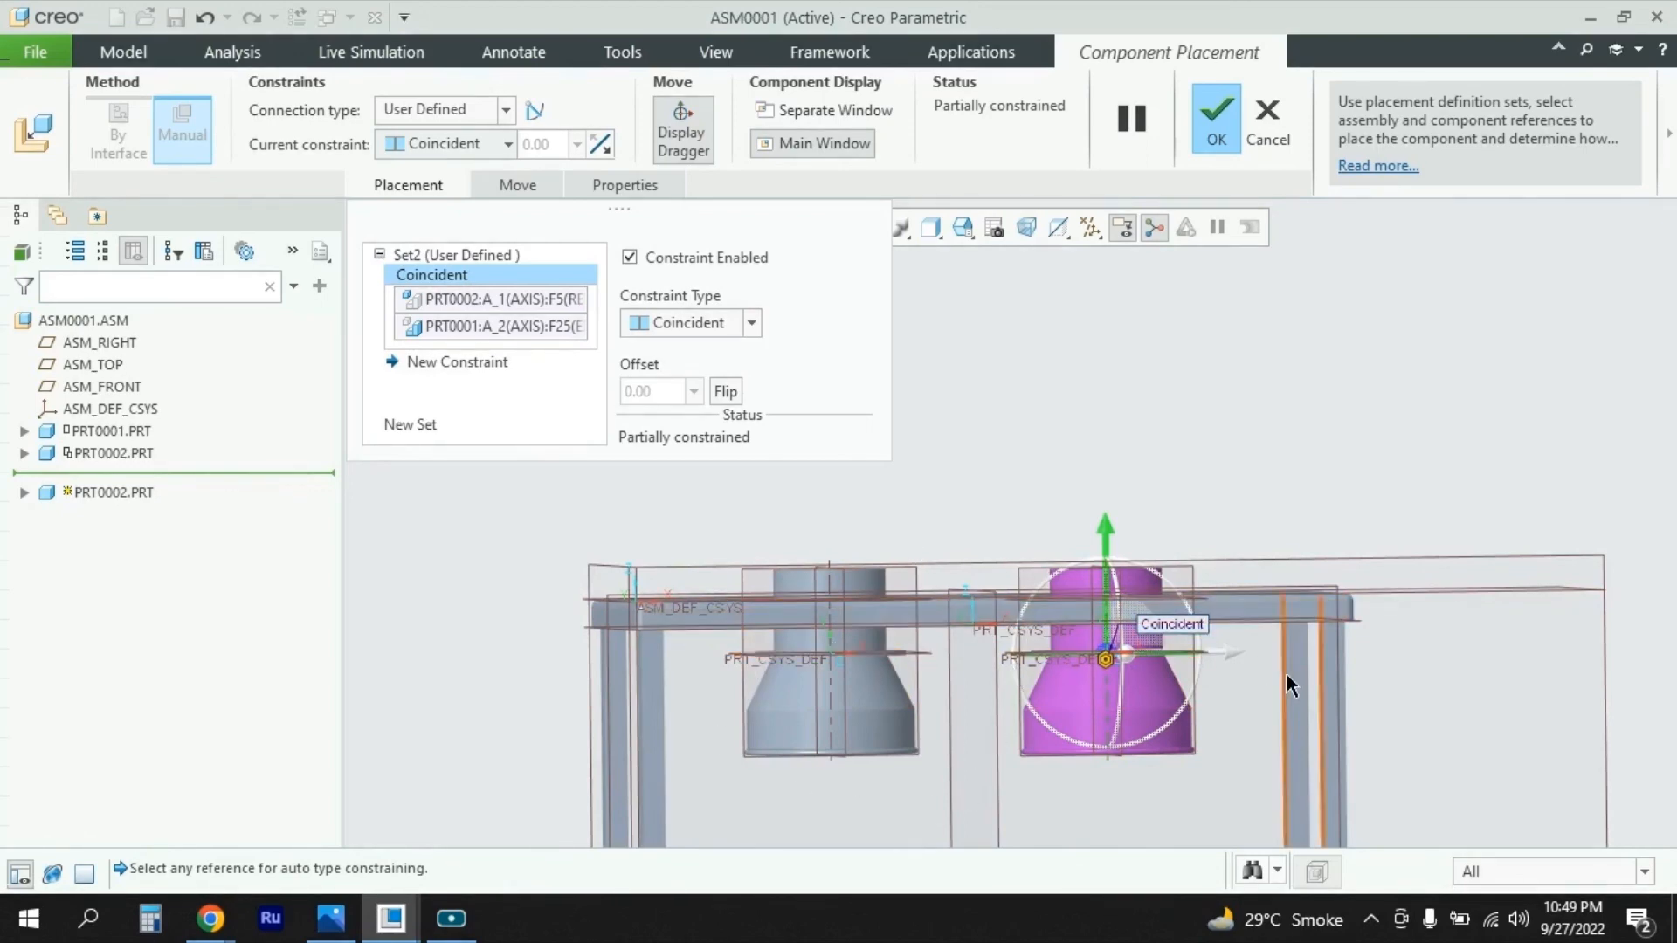
{"action": "middle_click_drag", "start_coordinate": [1285, 672], "coordinate": [1242, 662]}
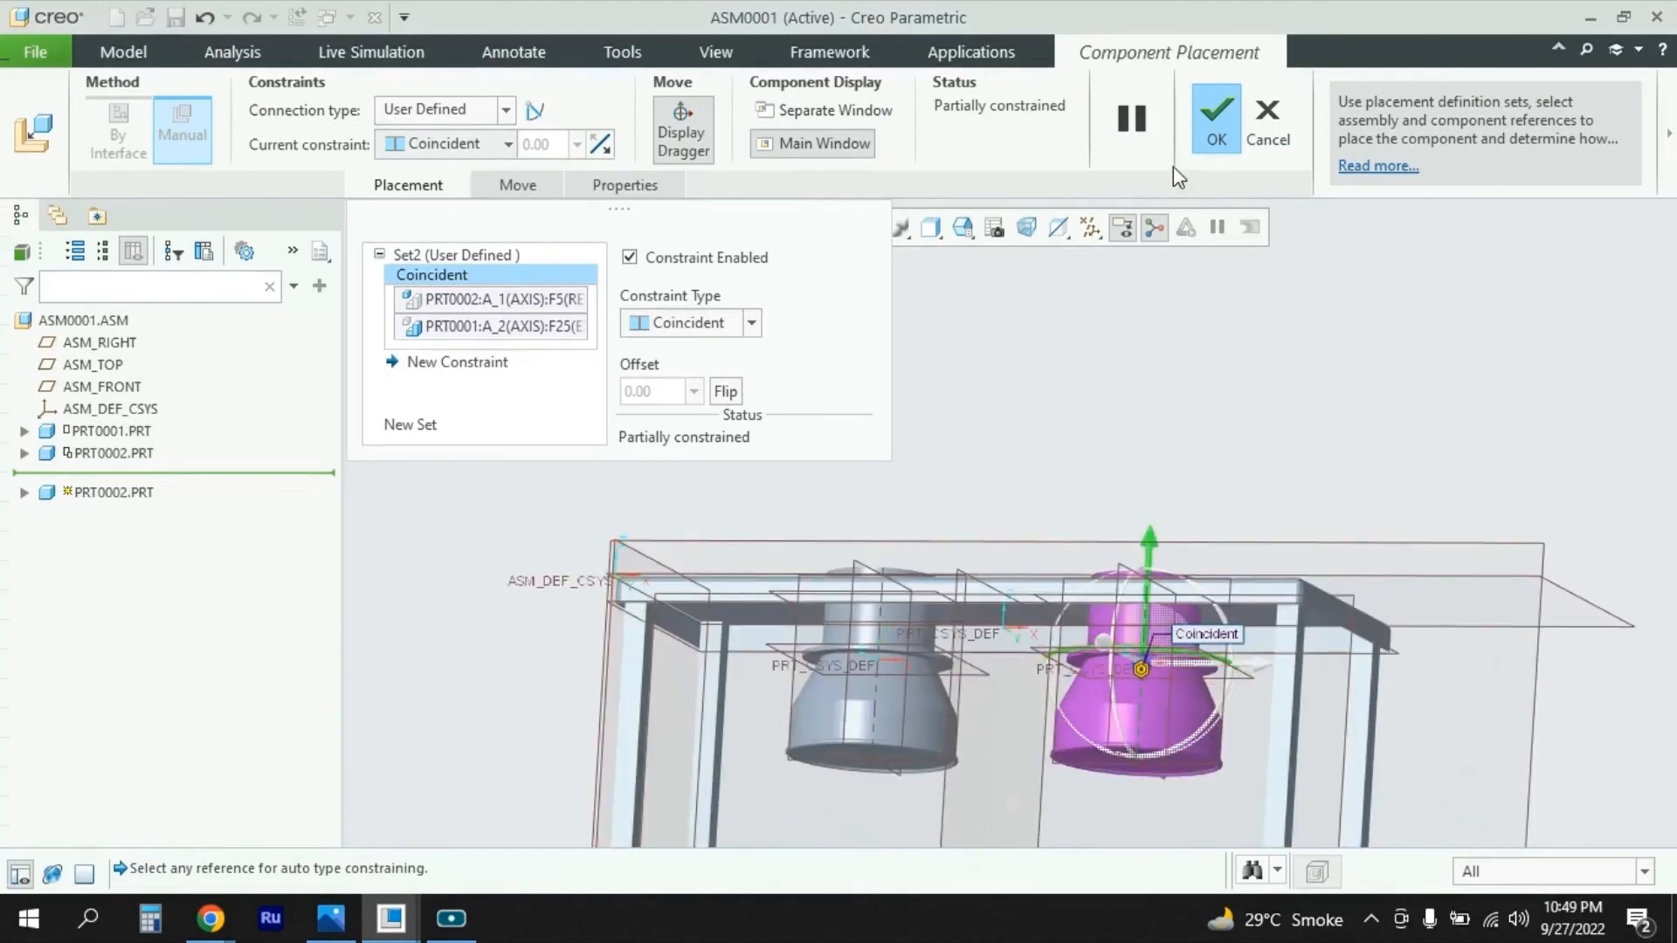
{"action": "left_click", "coordinate": [1217, 120]}
Step: Turn off the display of all datum axes, points, coordinate systems and planes
{"action": "scroll", "coordinate": [571, 684], "scroll_direction": "up", "scroll_amount": 3}
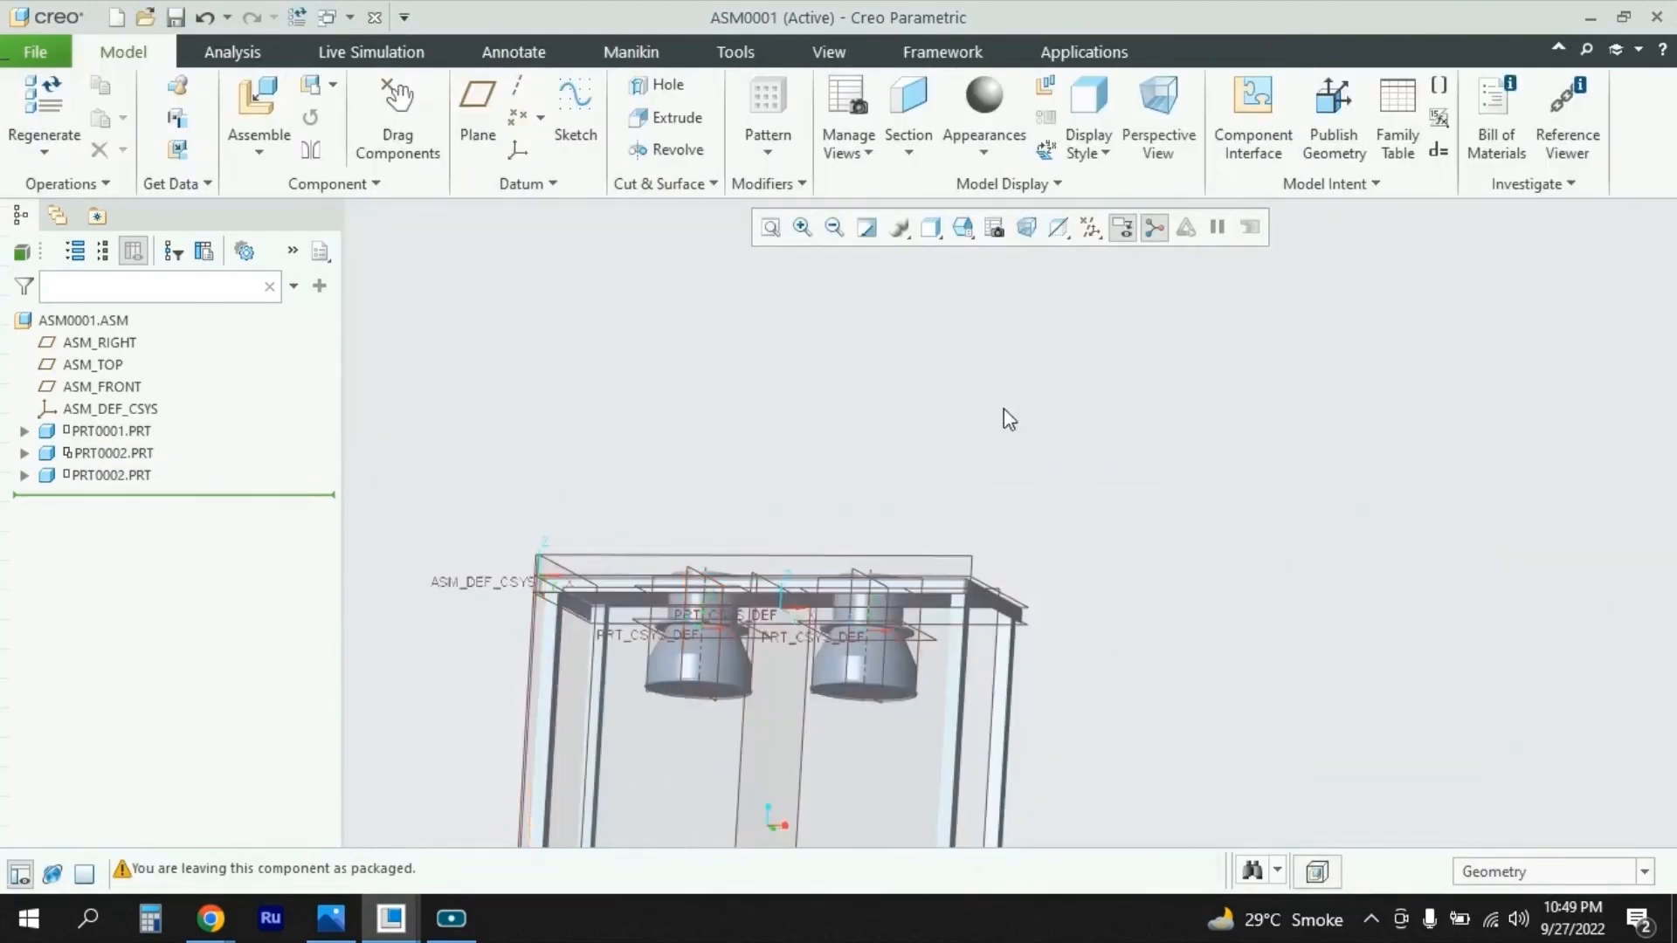
{"action": "left_click", "coordinate": [1090, 228]}
{"action": "left_click", "coordinate": [1091, 259]}
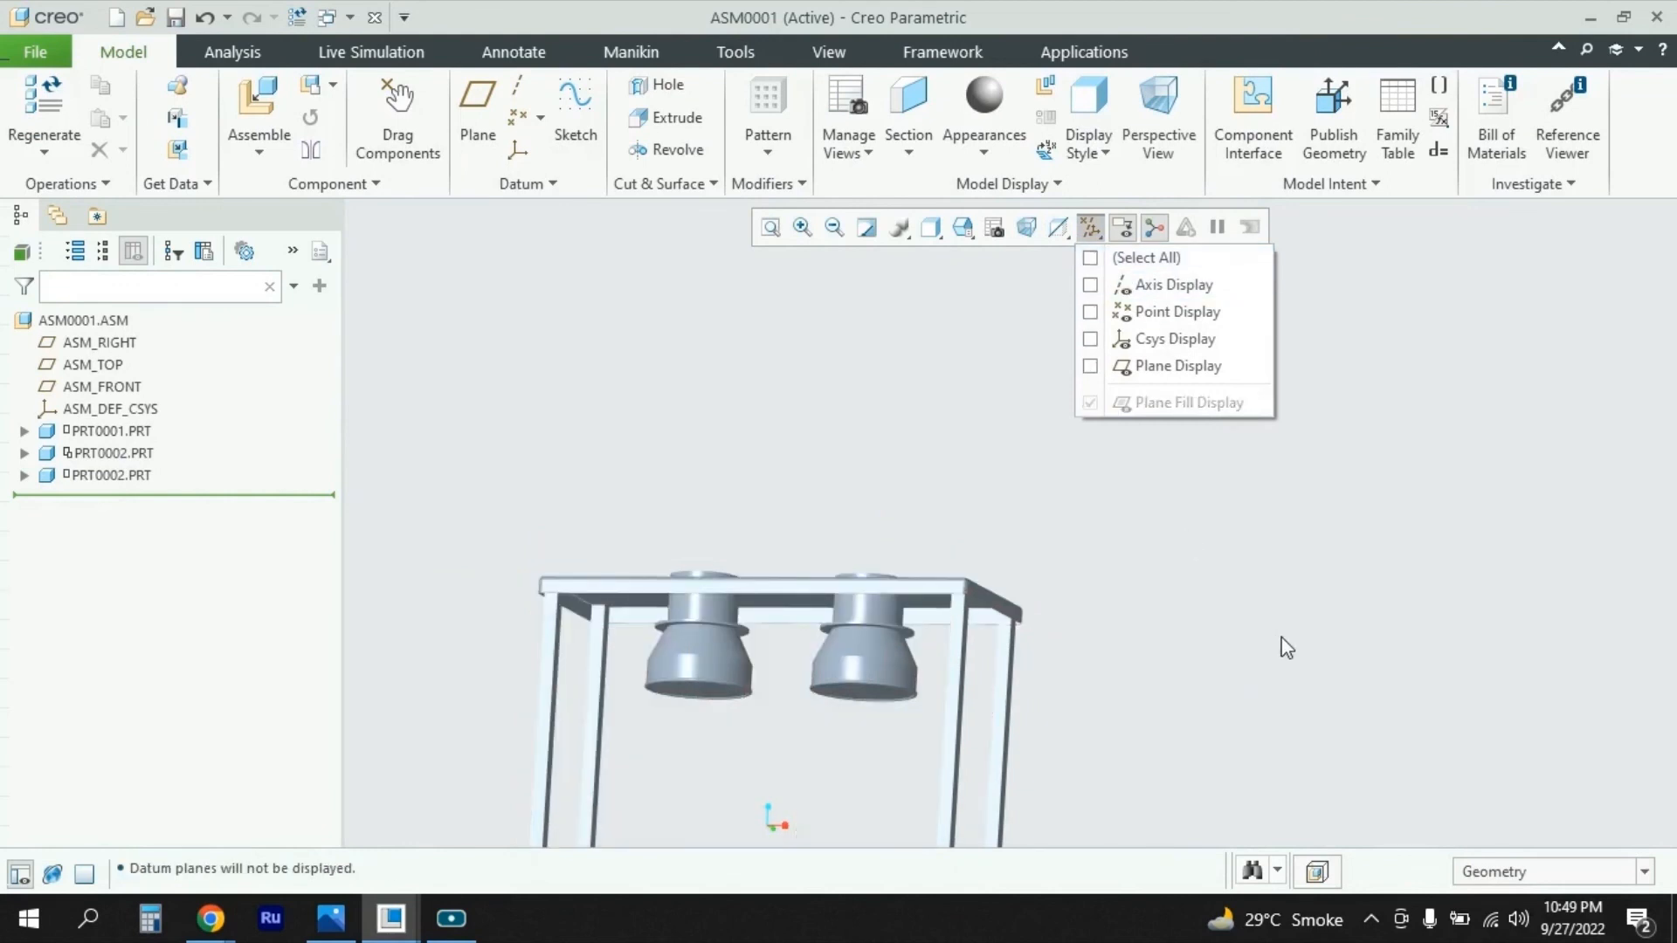
Step: Try to apply the white appearance to the top-level assembly ASM0001
{"action": "mouse_move", "coordinate": [1403, 637]}
{"action": "middle_mouse_down"}
{"action": "mouse_move", "coordinate": [1335, 683]}
{"action": "mouse_move", "coordinate": [1306, 677]}
{"action": "mouse_move", "coordinate": [1373, 643]}
{"action": "mouse_move", "coordinate": [1373, 614]}
{"action": "mouse_move", "coordinate": [1381, 651]}
{"action": "mouse_move", "coordinate": [1353, 661]}
{"action": "mouse_move", "coordinate": [1370, 655]}
{"action": "mouse_move", "coordinate": [1306, 636]}
{"action": "mouse_move", "coordinate": [1418, 640]}
{"action": "mouse_move", "coordinate": [1373, 647]}
{"action": "middle_mouse_up"}
{"action": "scroll", "coordinate": [1389, 696], "scroll_direction": "down", "scroll_amount": 3}
{"action": "scroll", "coordinate": [1306, 741], "scroll_direction": "up", "scroll_amount": 4}
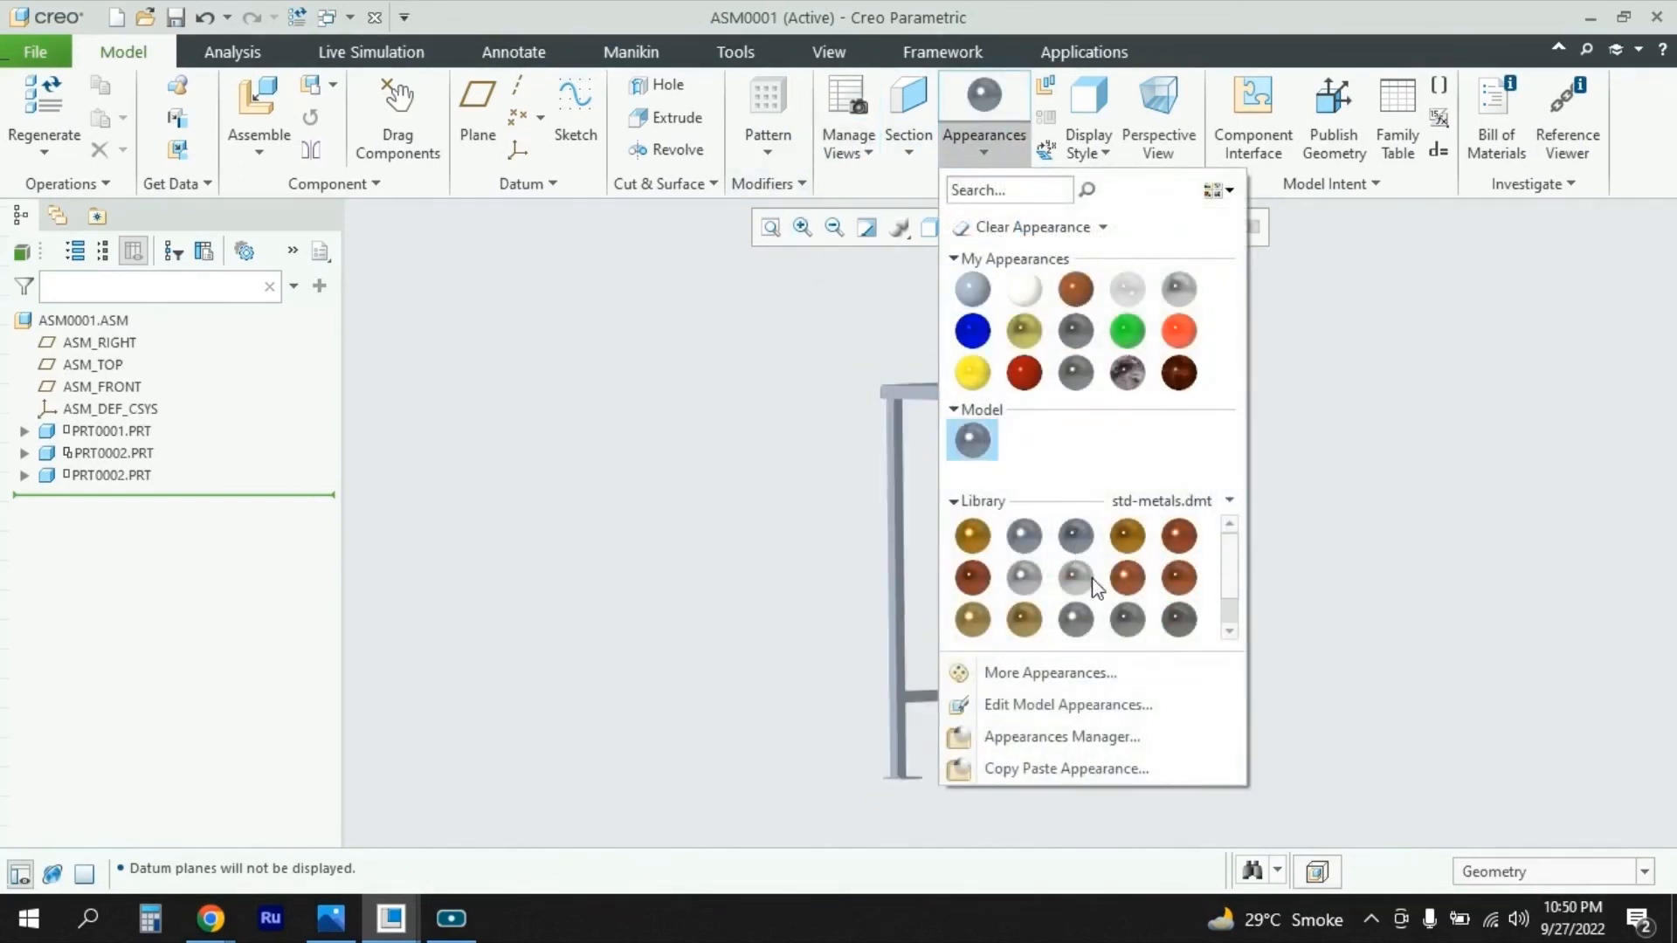
{"action": "left_click", "coordinate": [1026, 290]}
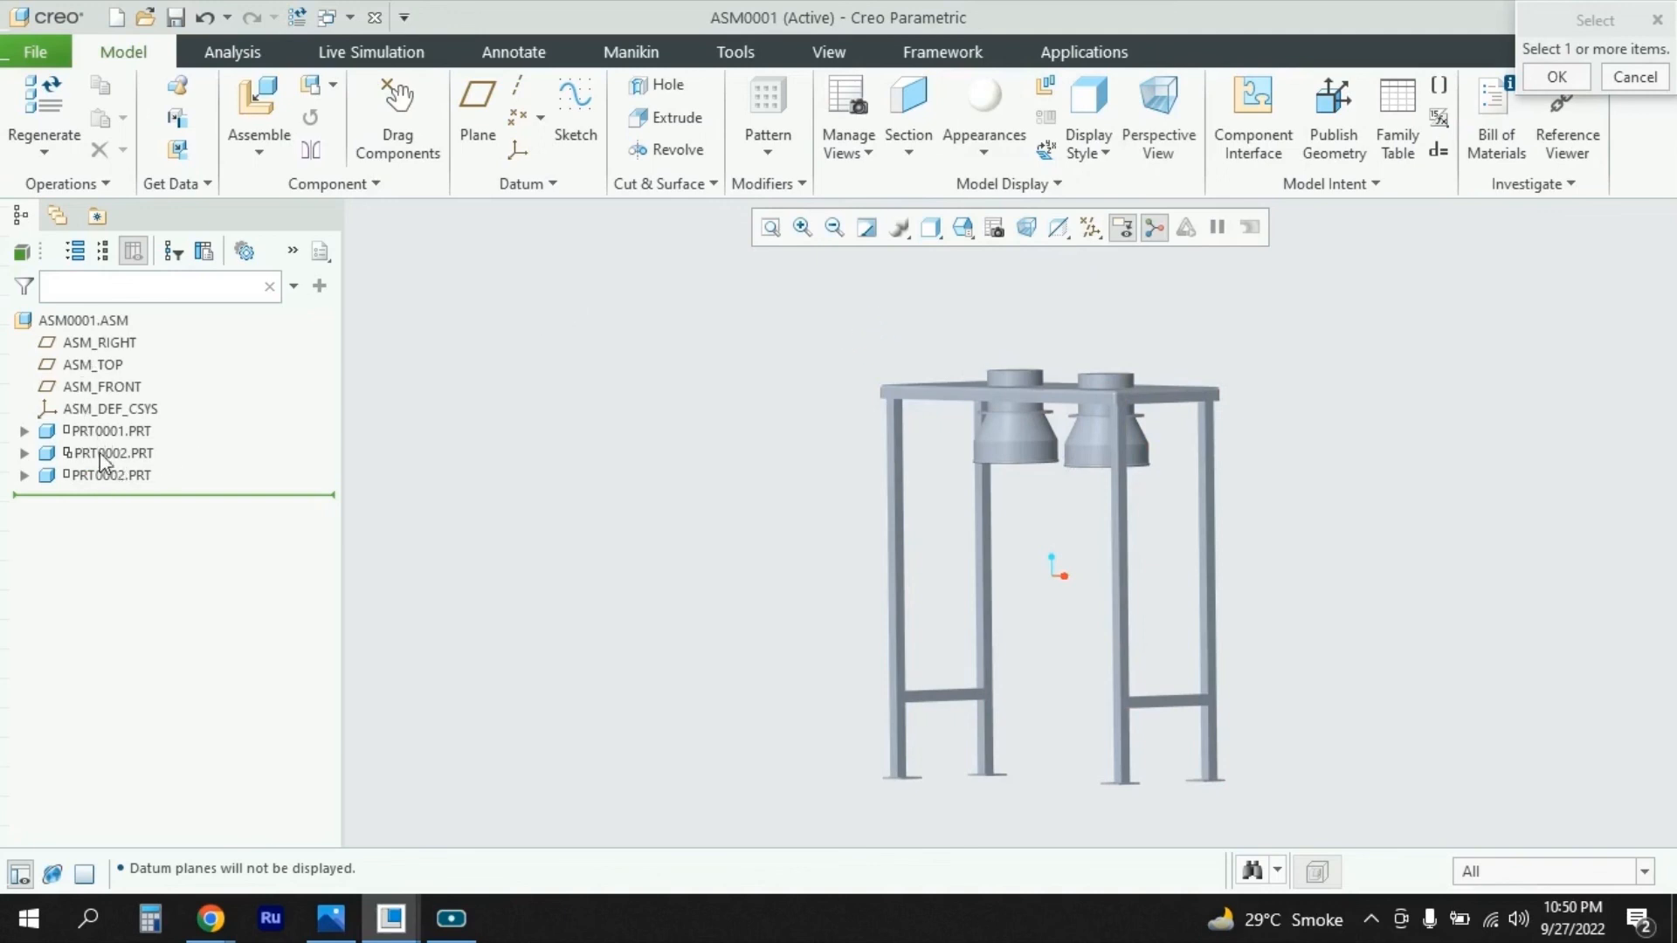
{"action": "left_click", "coordinate": [84, 323]}
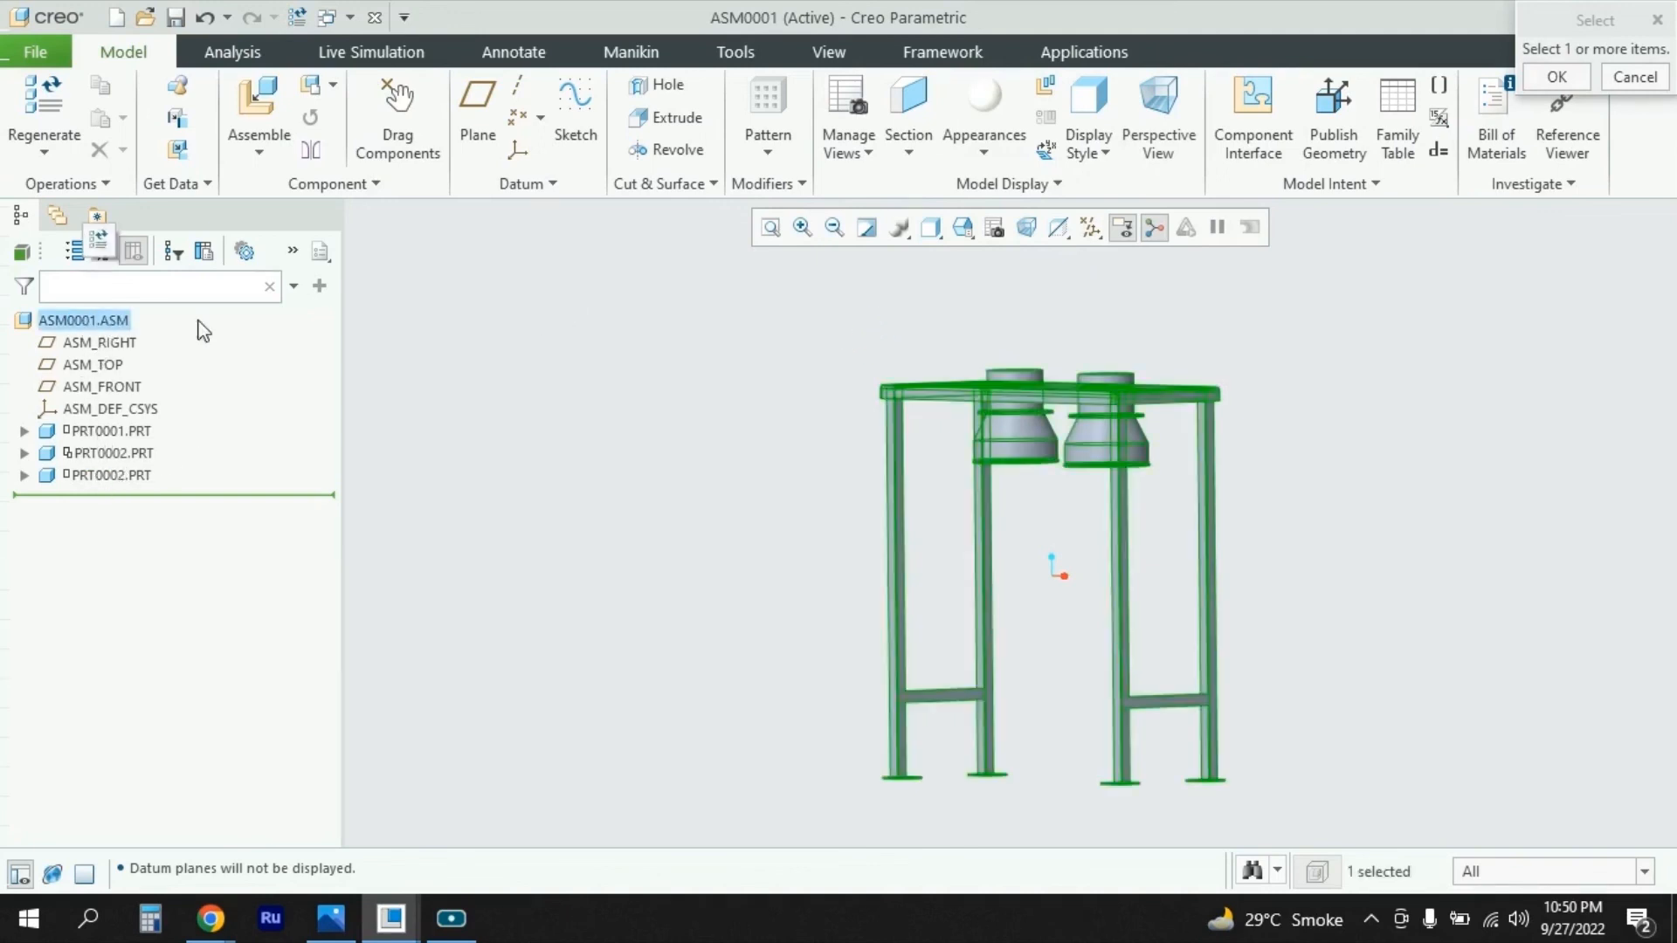
{"action": "left_click", "coordinate": [1554, 77]}
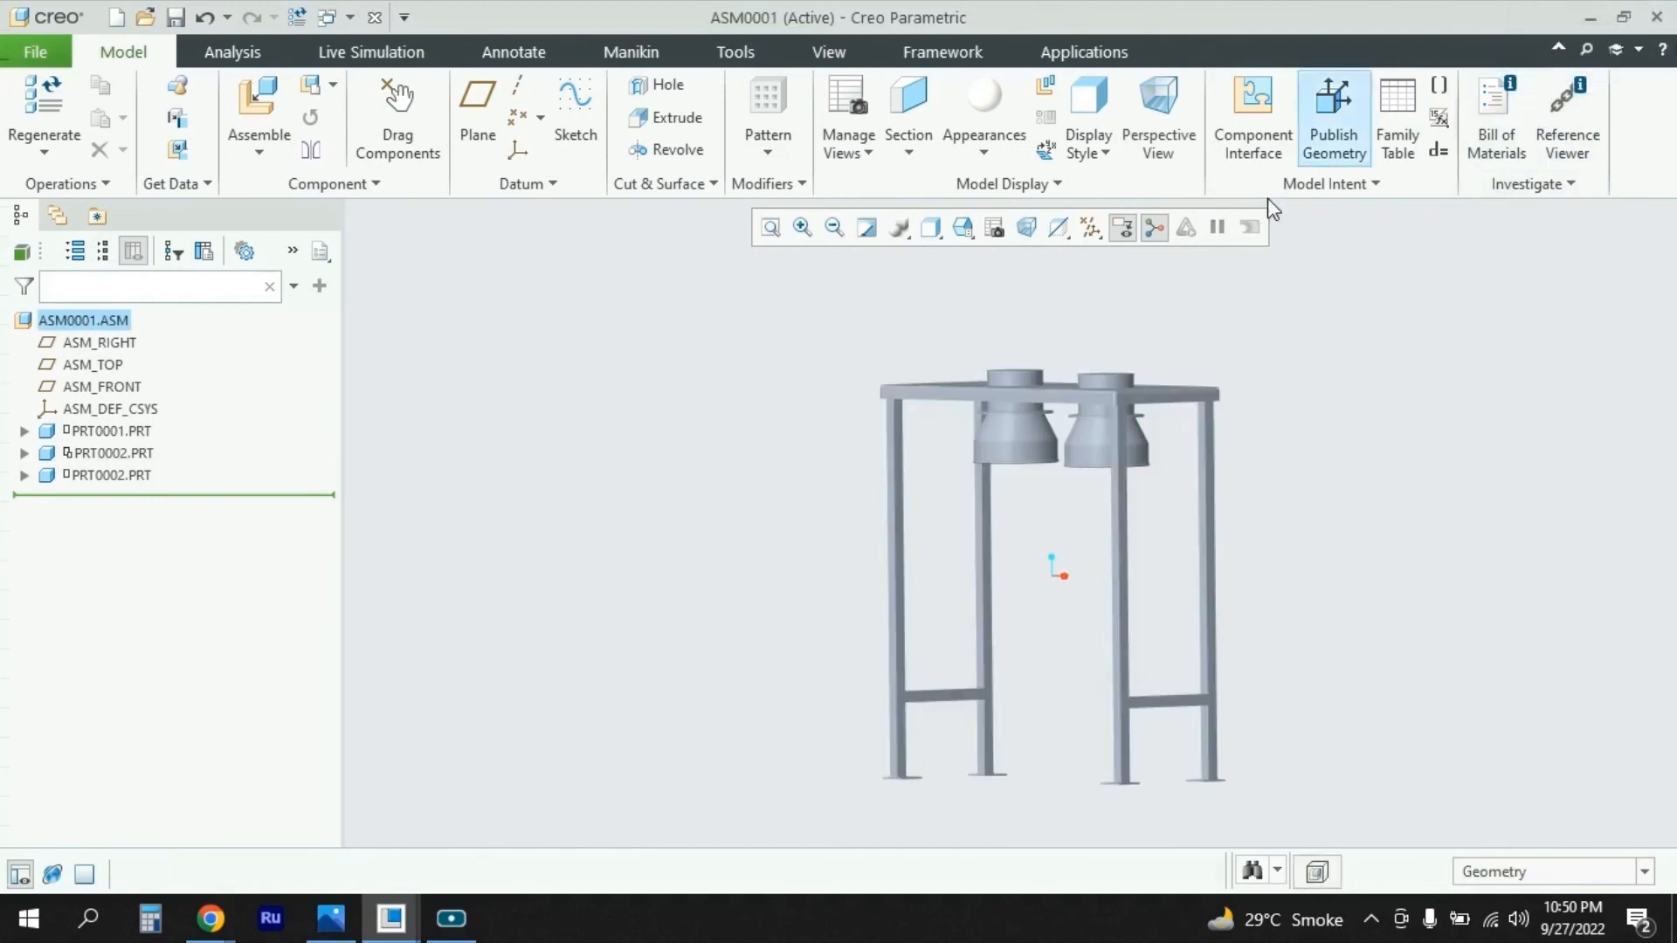
Step: Select the table and both spouts together and apply the white appearance to them
{"action": "left_click_drag", "start_coordinate": [787, 326], "coordinate": [1380, 817]}
{"action": "left_click", "coordinate": [1000, 160]}
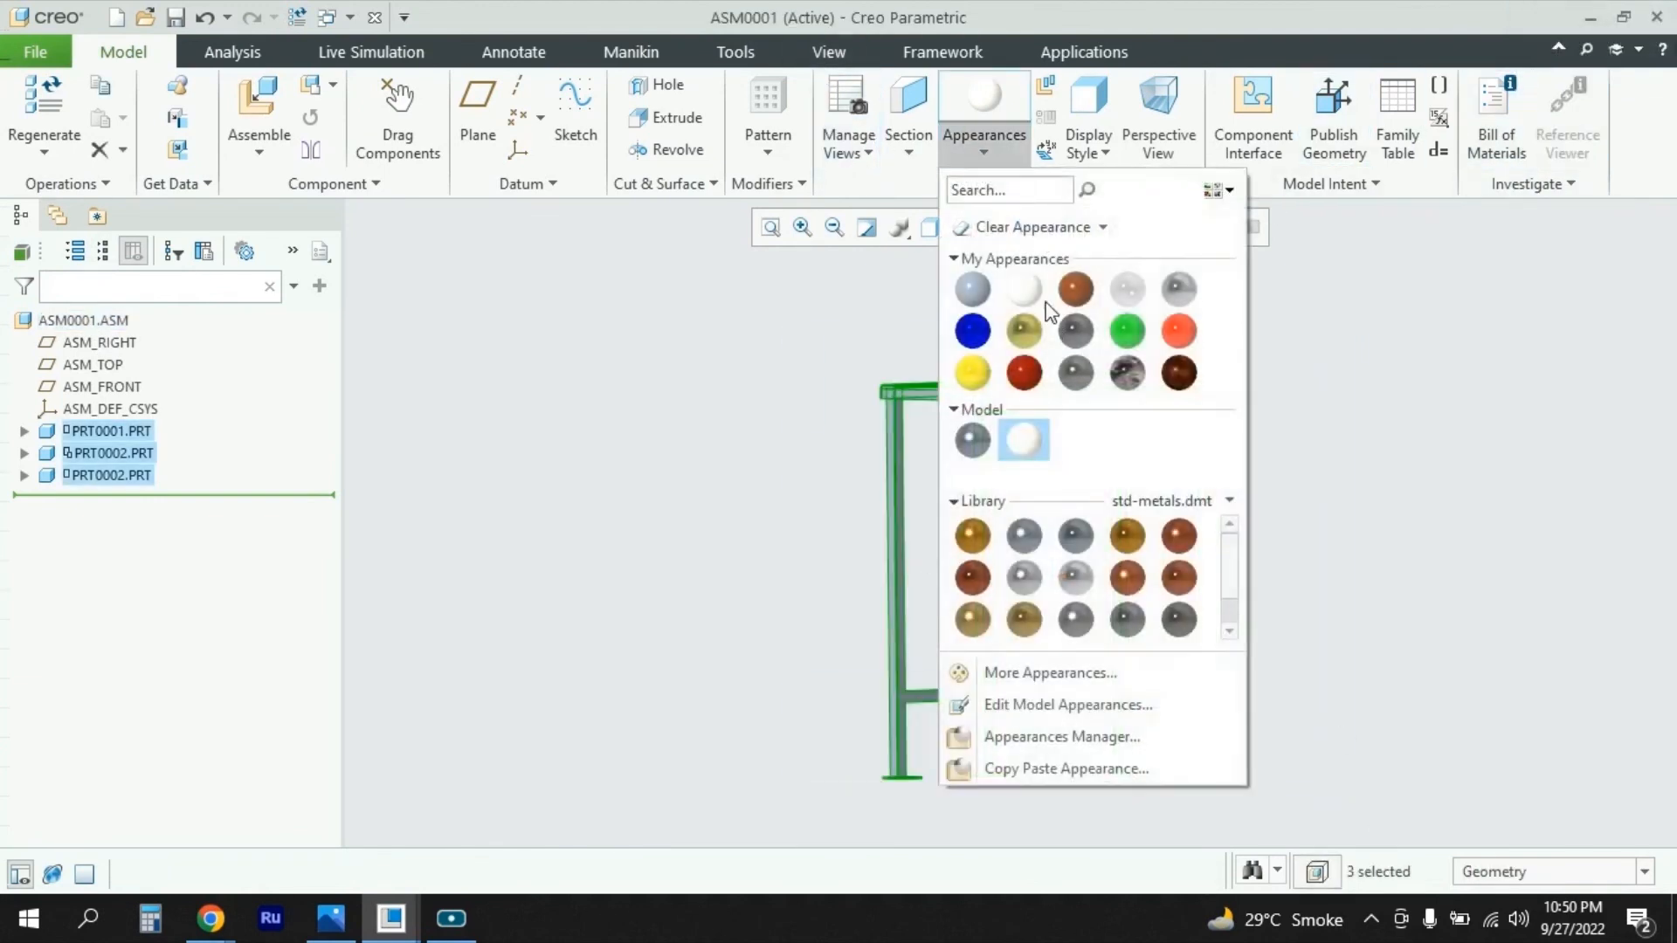
{"action": "left_click", "coordinate": [1028, 292]}
Step: Hide the spin center for a clean view of the finished bagging table assembly
{"action": "middle_click_drag", "start_coordinate": [1317, 511], "coordinate": [1426, 510]}
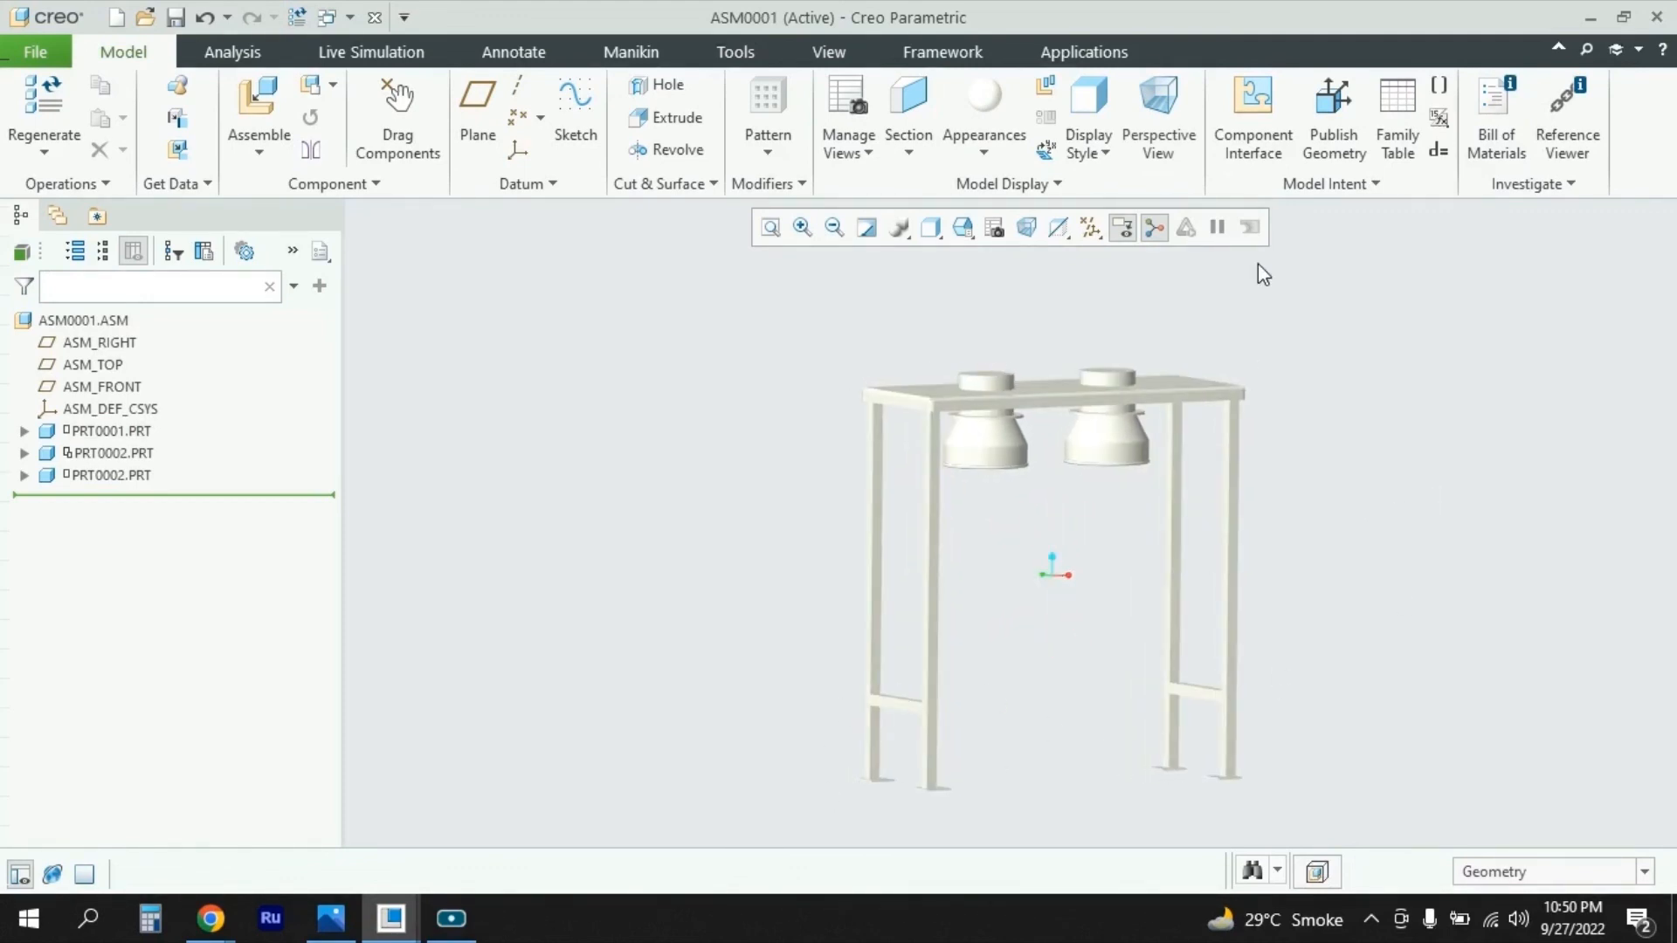
{"action": "left_click", "coordinate": [1153, 228]}
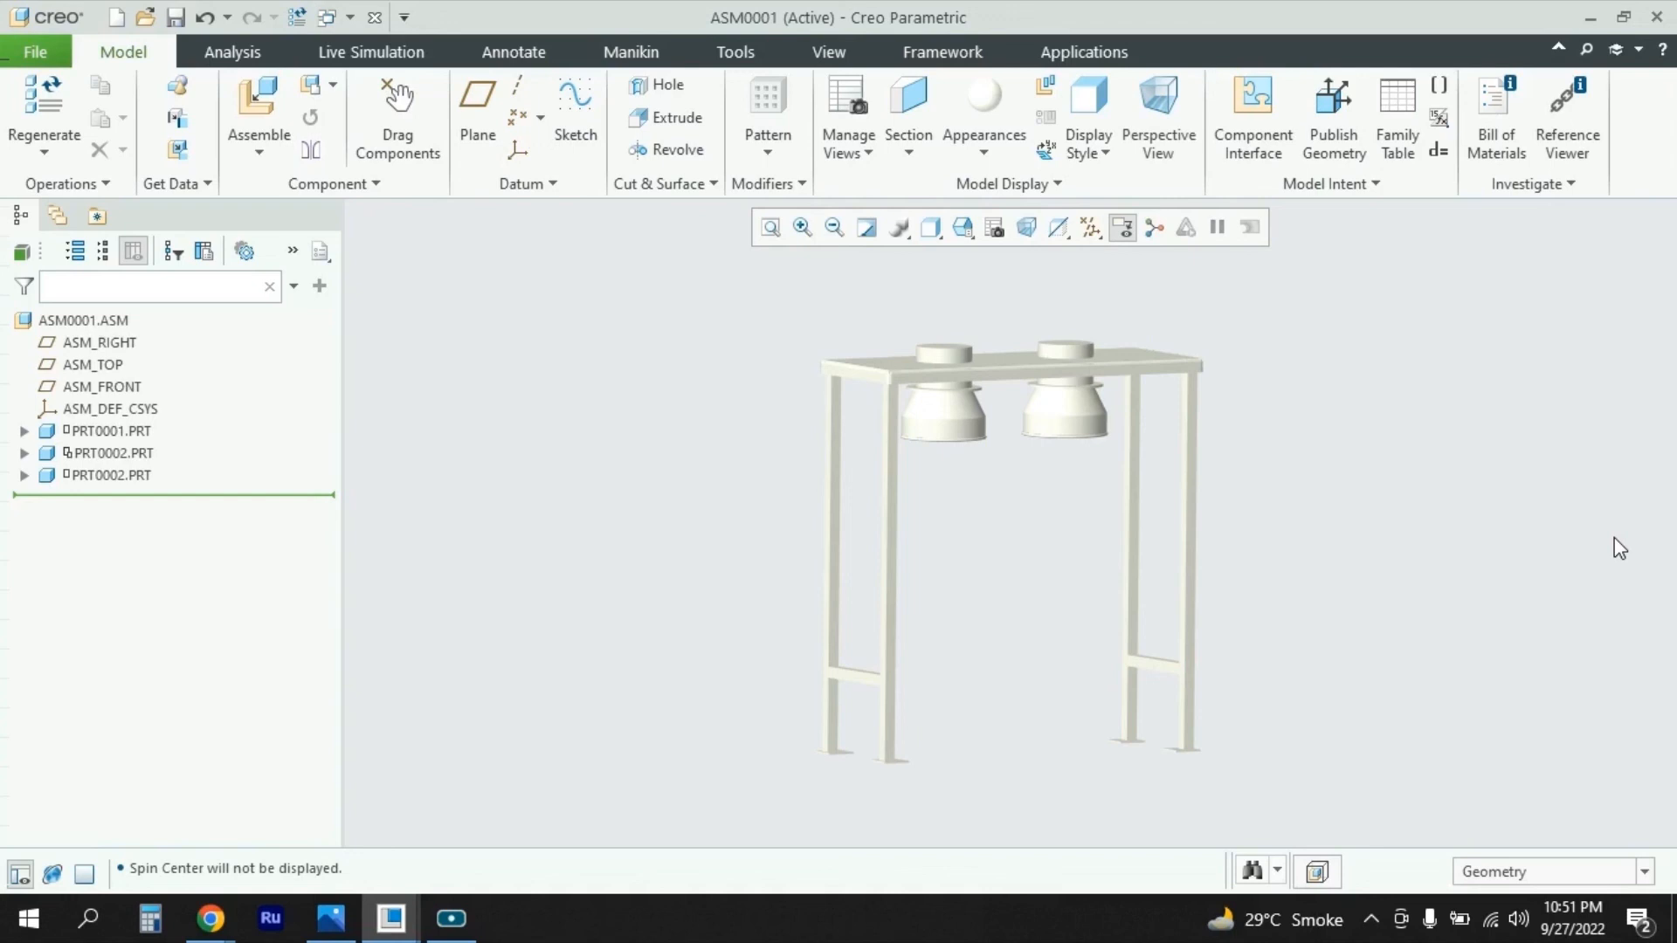
{"action": "scroll", "coordinate": [1458, 495], "scroll_direction": "up", "scroll_amount": 2}
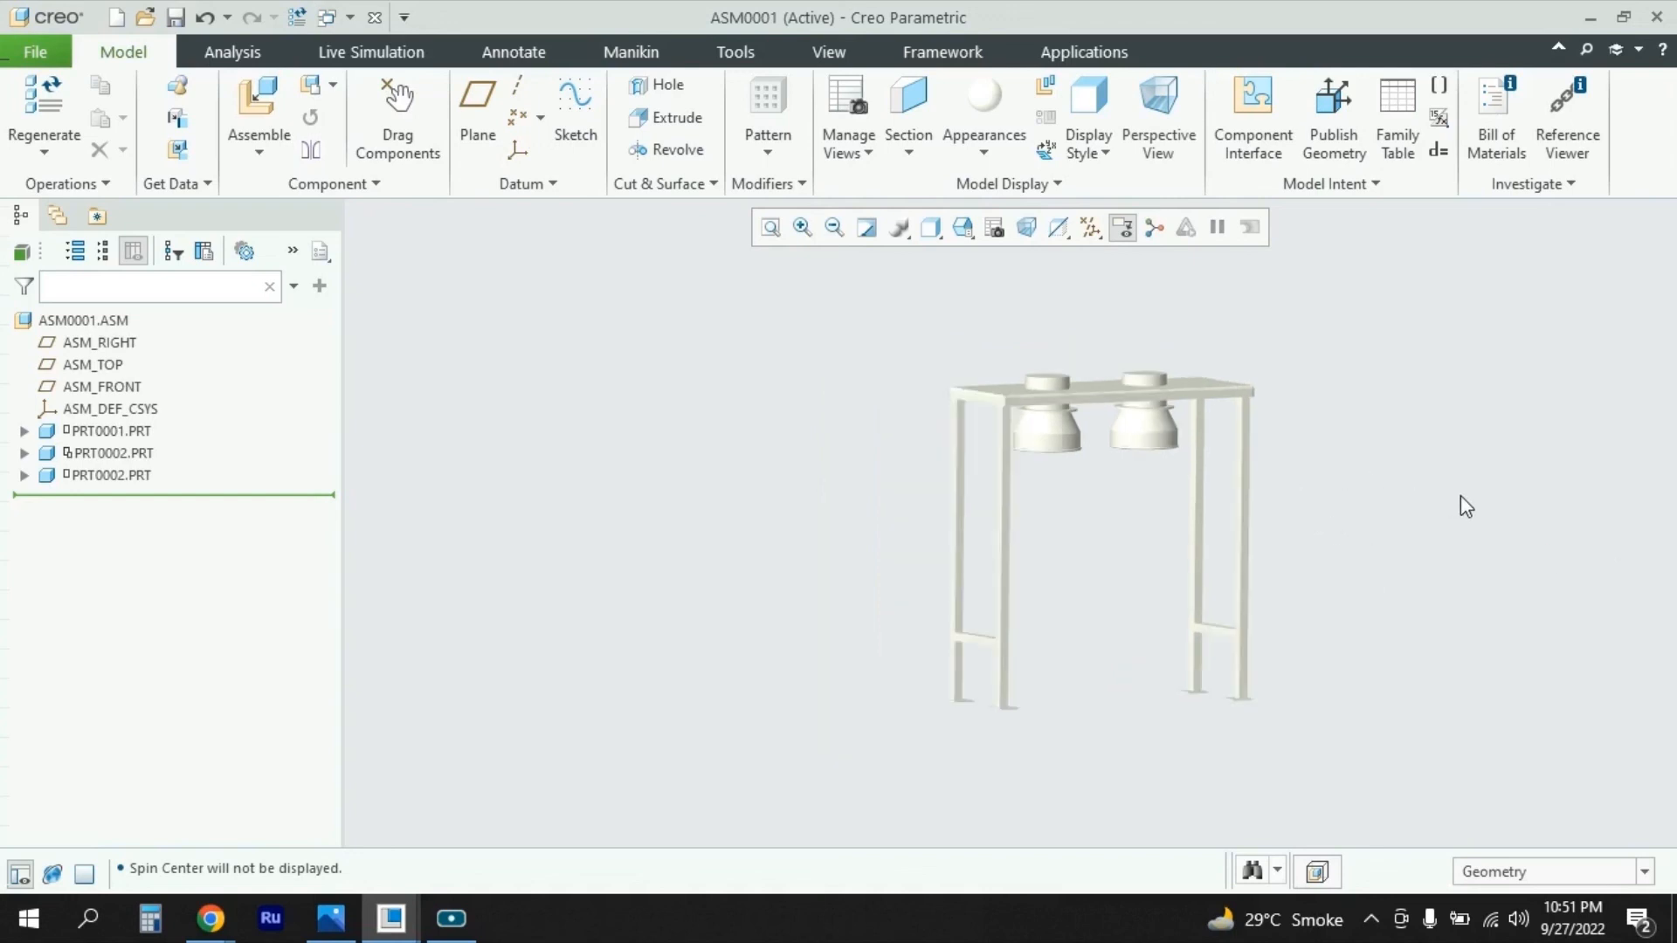